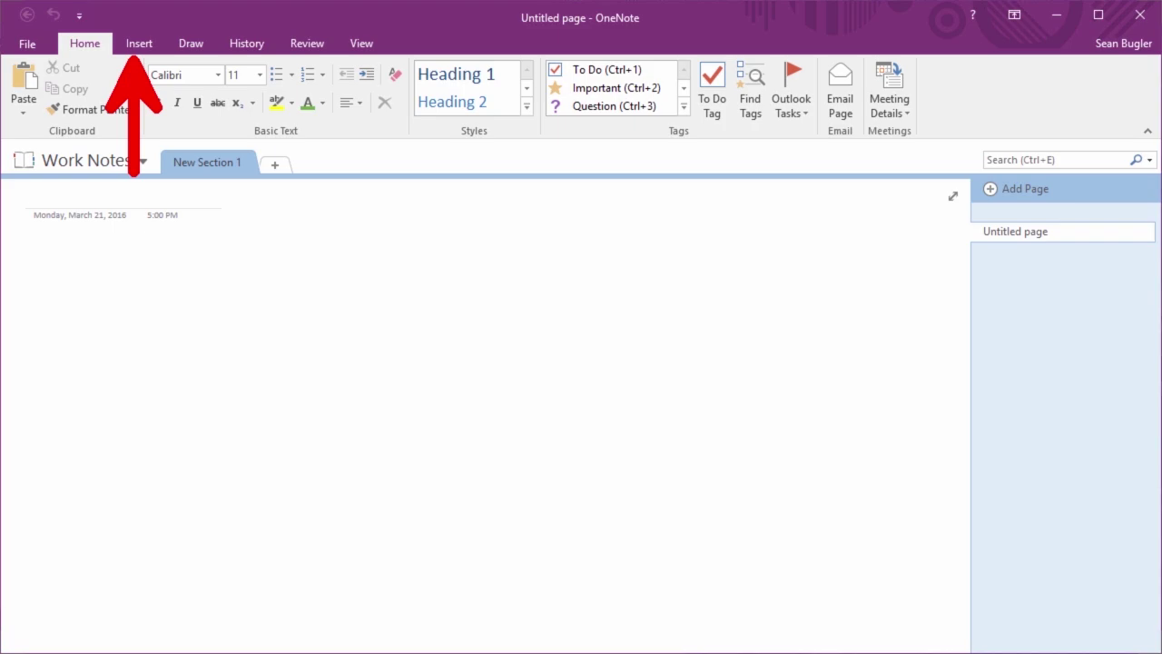
Browse the Insert, Home, Draw and History ribbon tabs, briefly visiting the File view
left_click(128, 44)
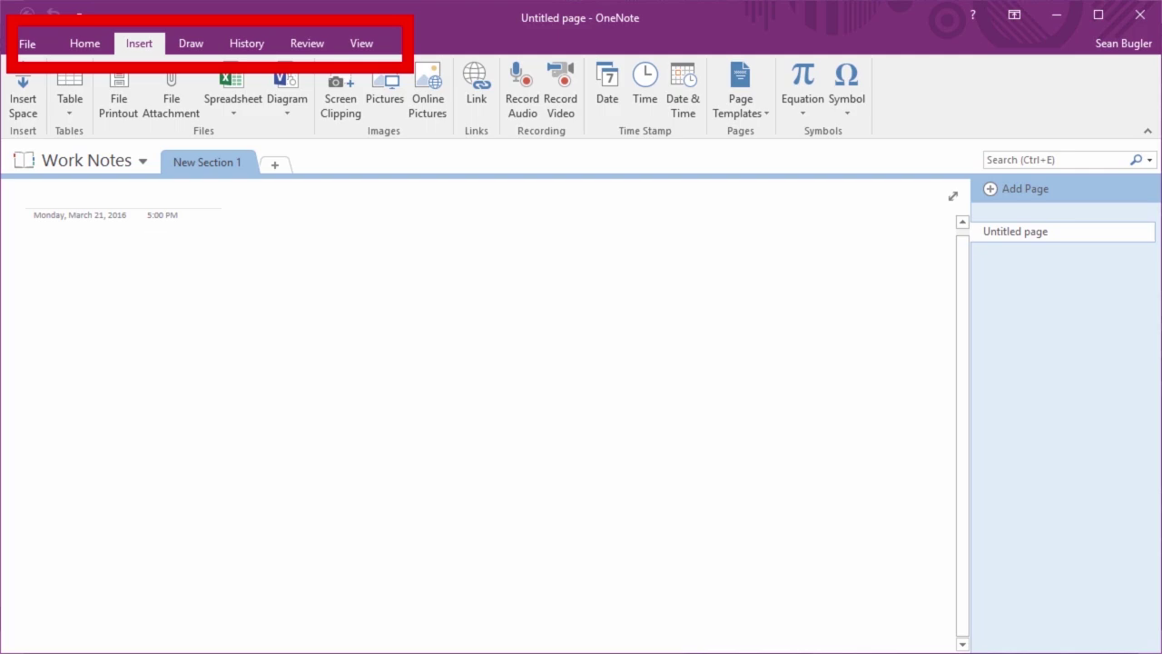
left_click(88, 49)
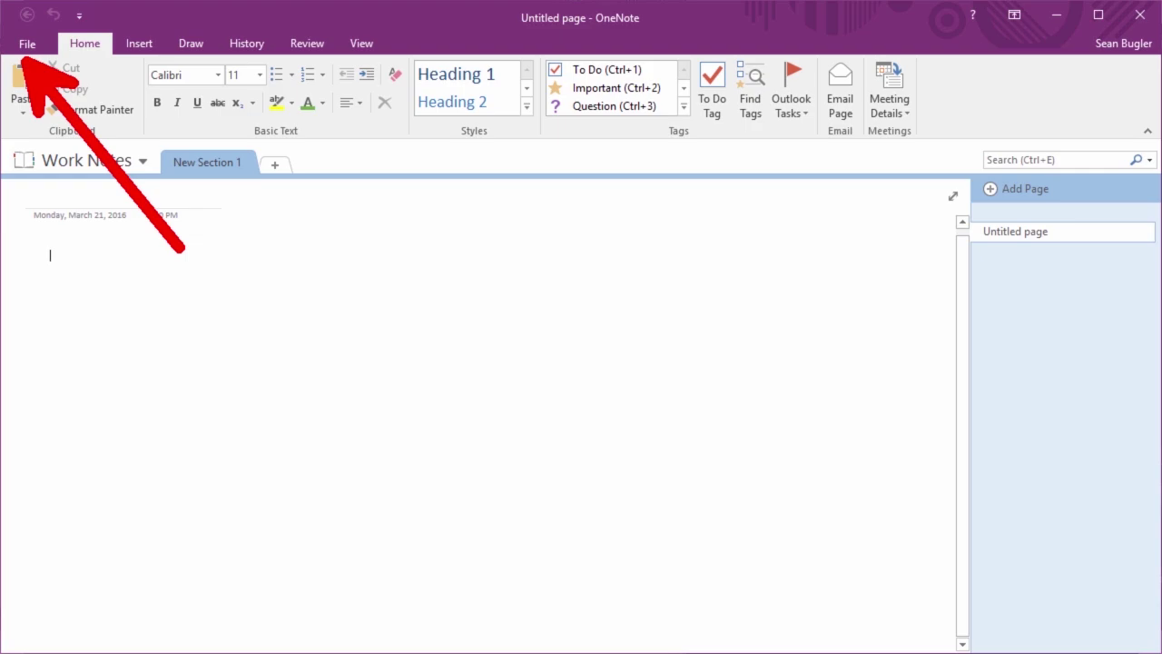
left_click(27, 47)
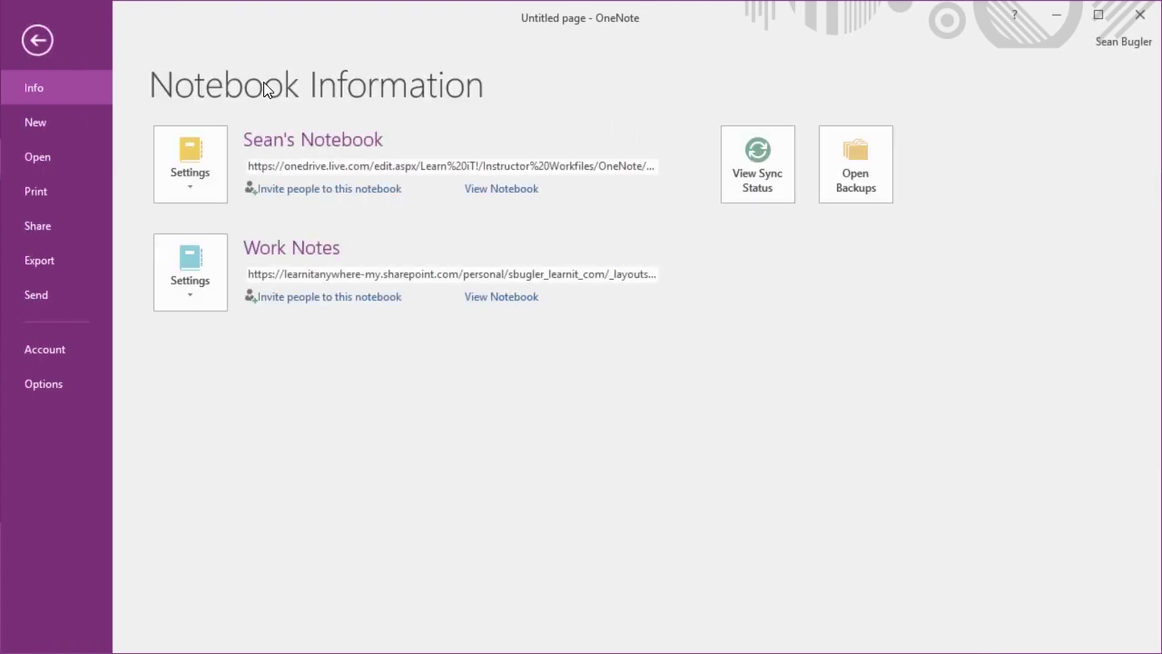
left_click(42, 42)
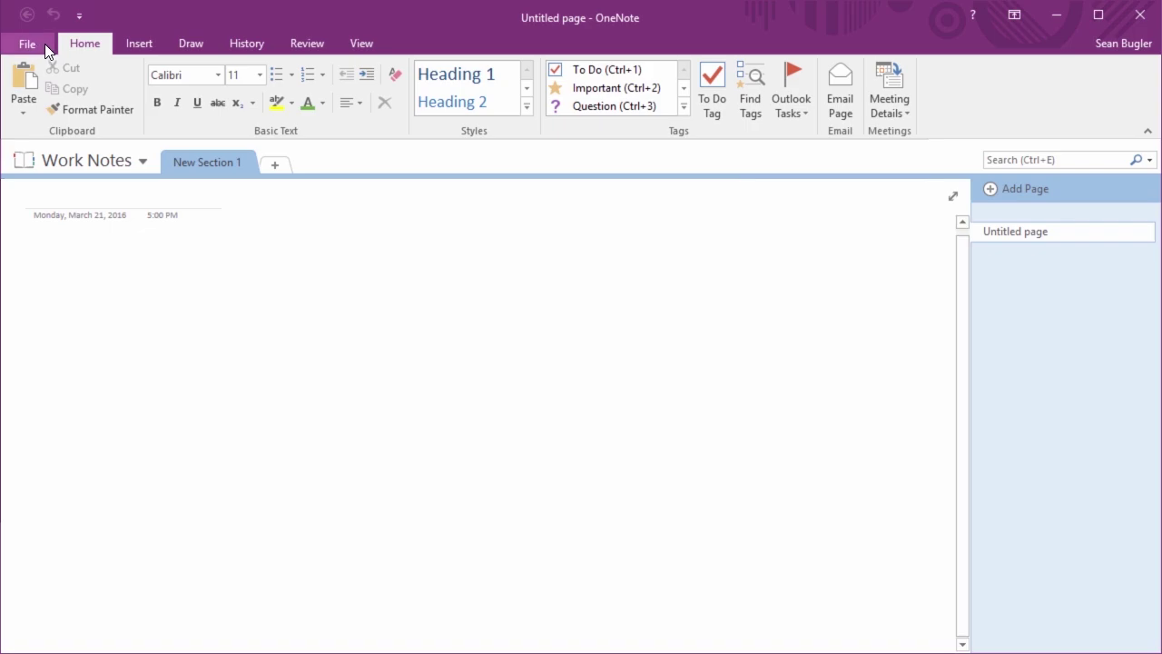
left_click(134, 44)
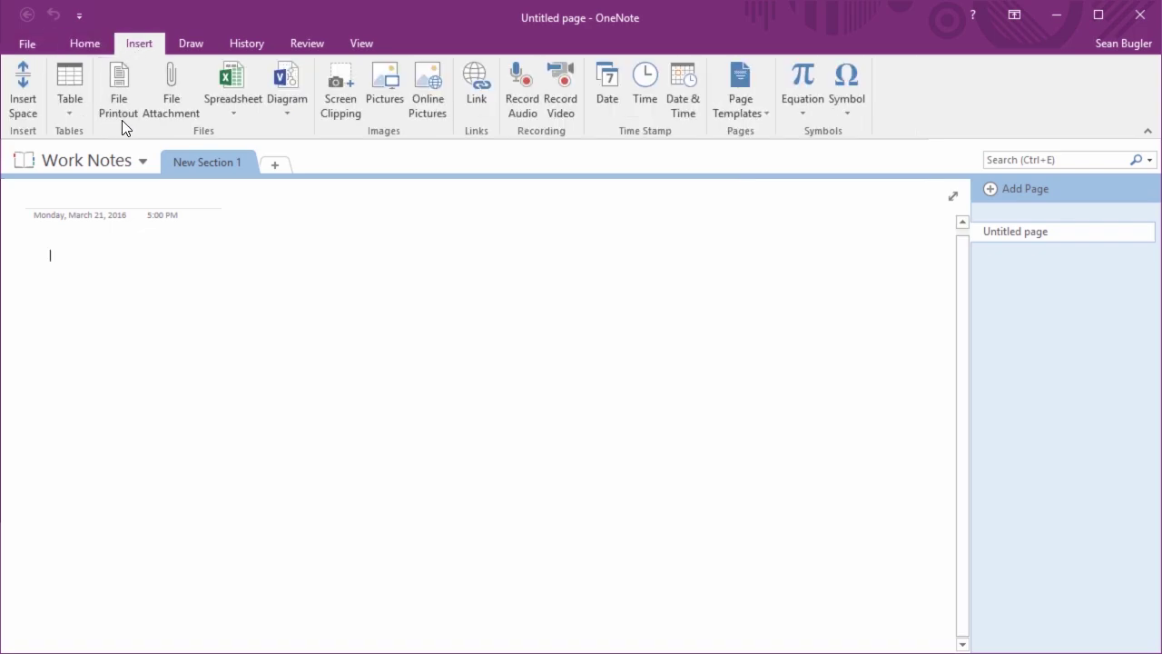
left_click(184, 40)
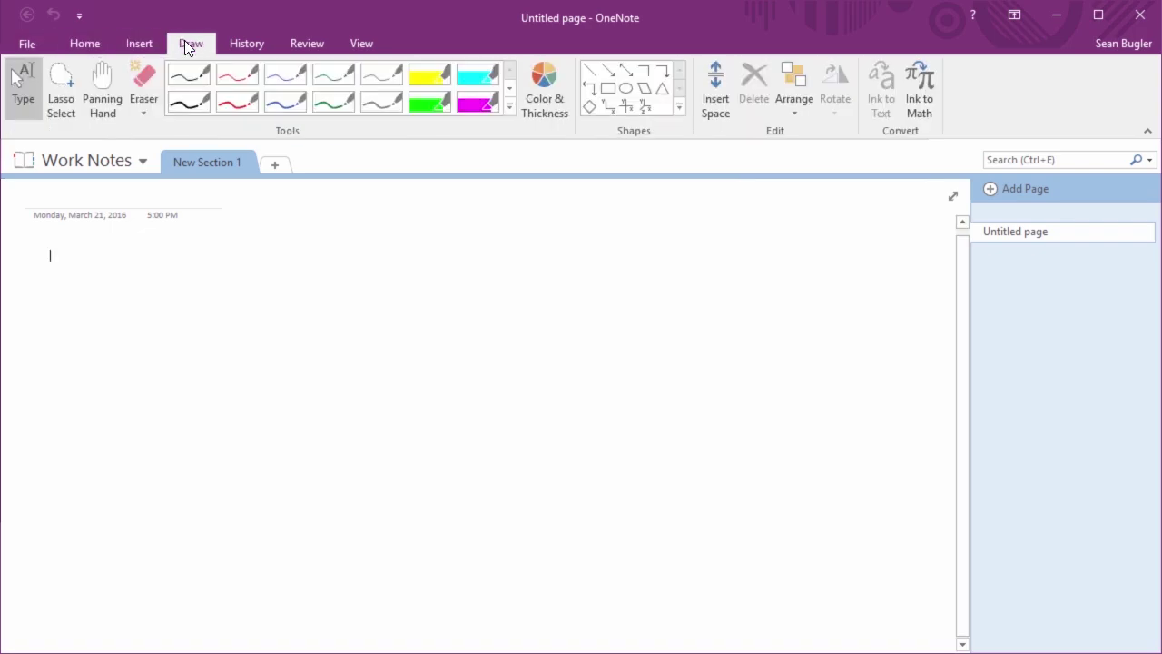
left_click(264, 44)
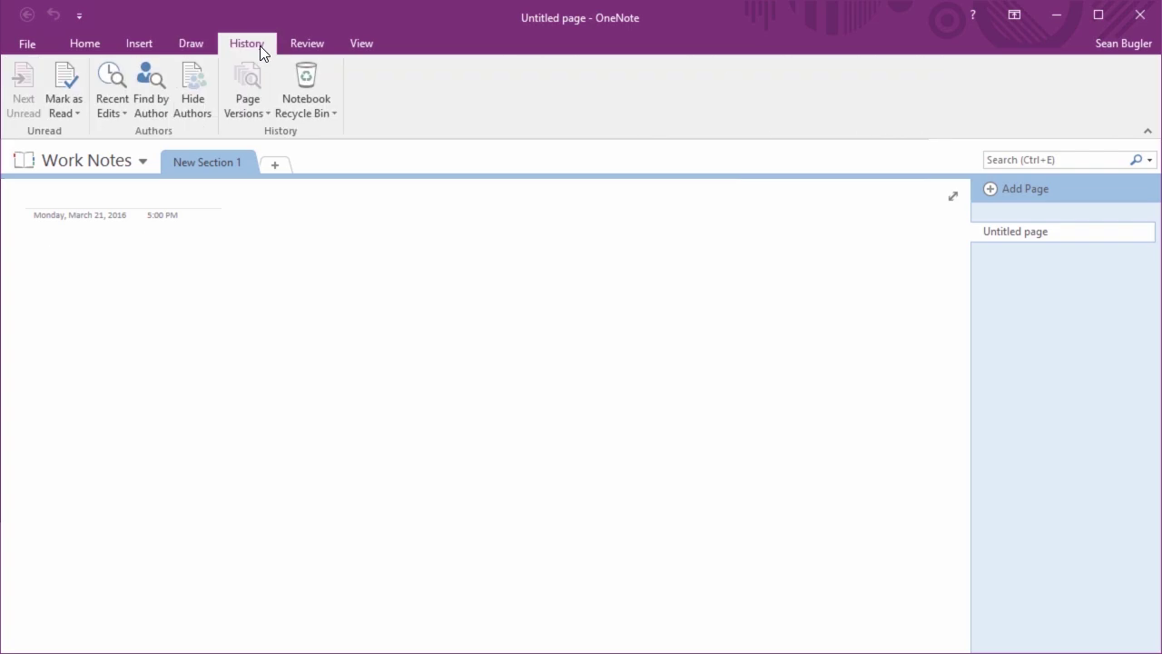
Show the notebook Info screen listing Sean's Notebook and Work Notes
left_click(29, 45)
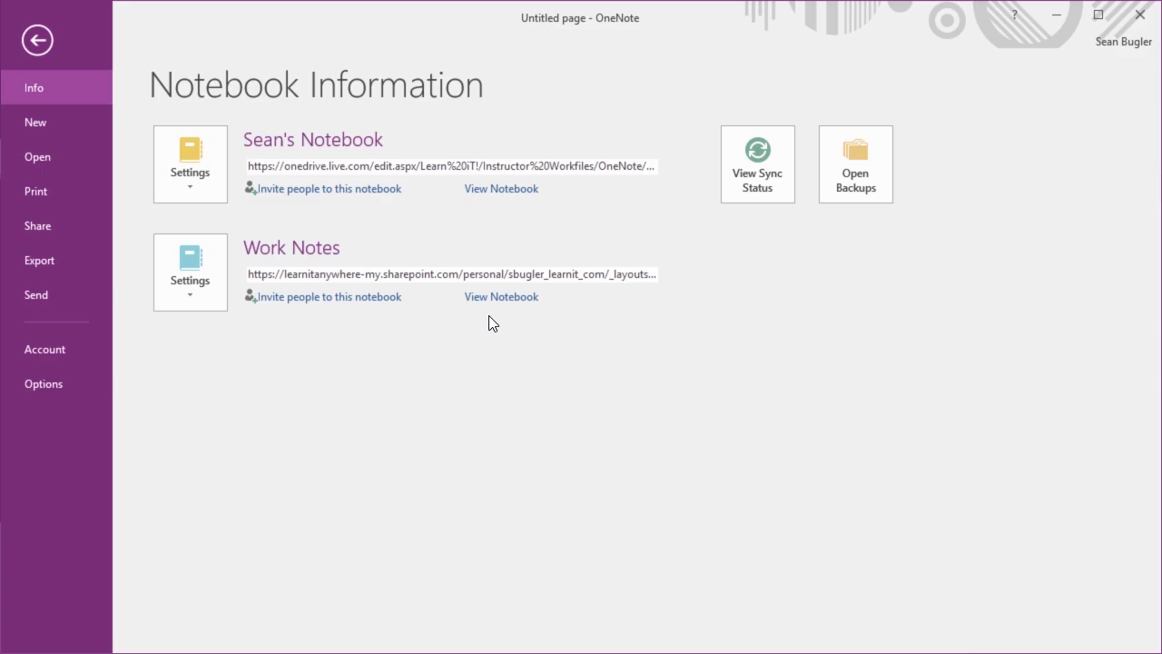
left_click(37, 40)
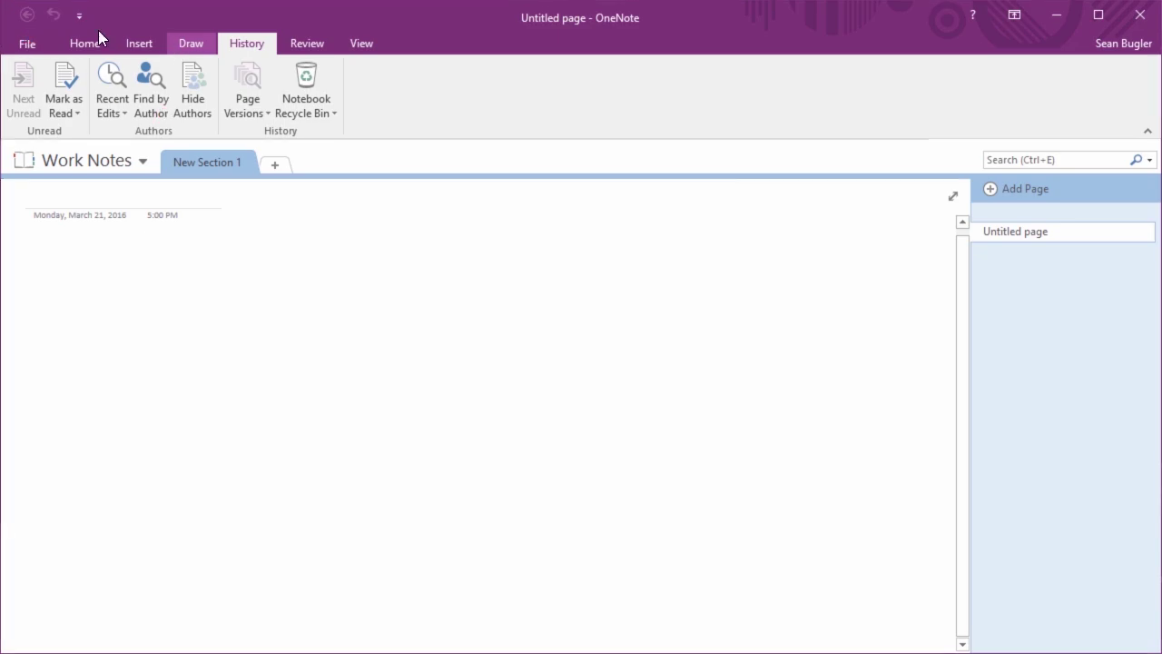
left_click(25, 44)
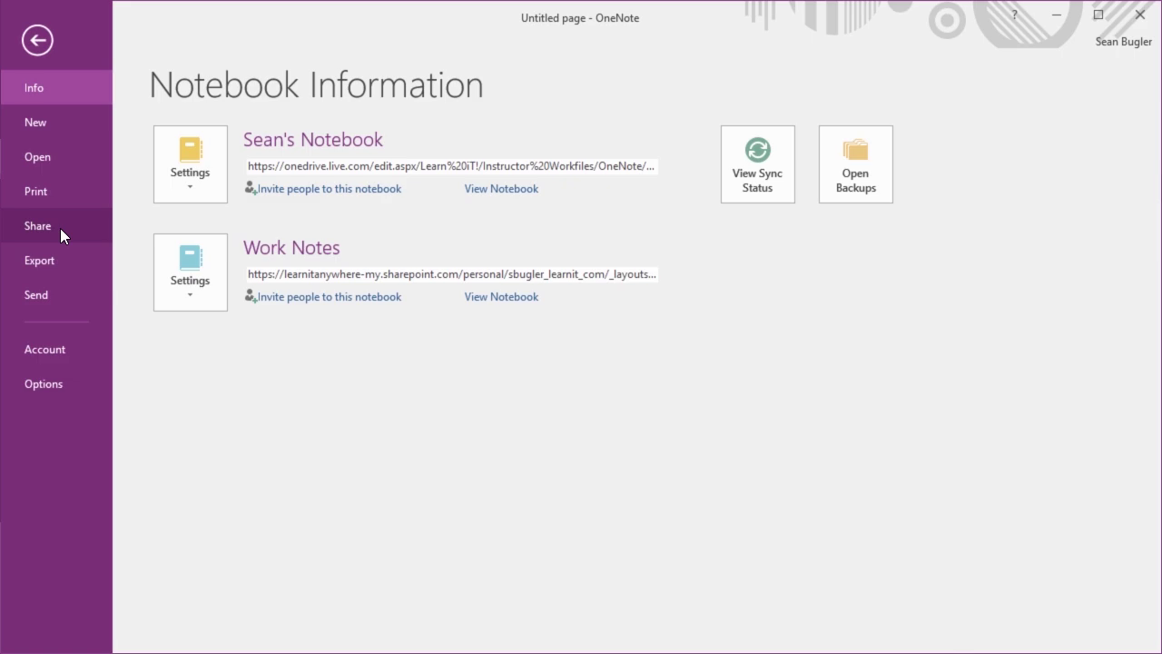
View the Export options and select Notebook to see its export formats
left_click(62, 256)
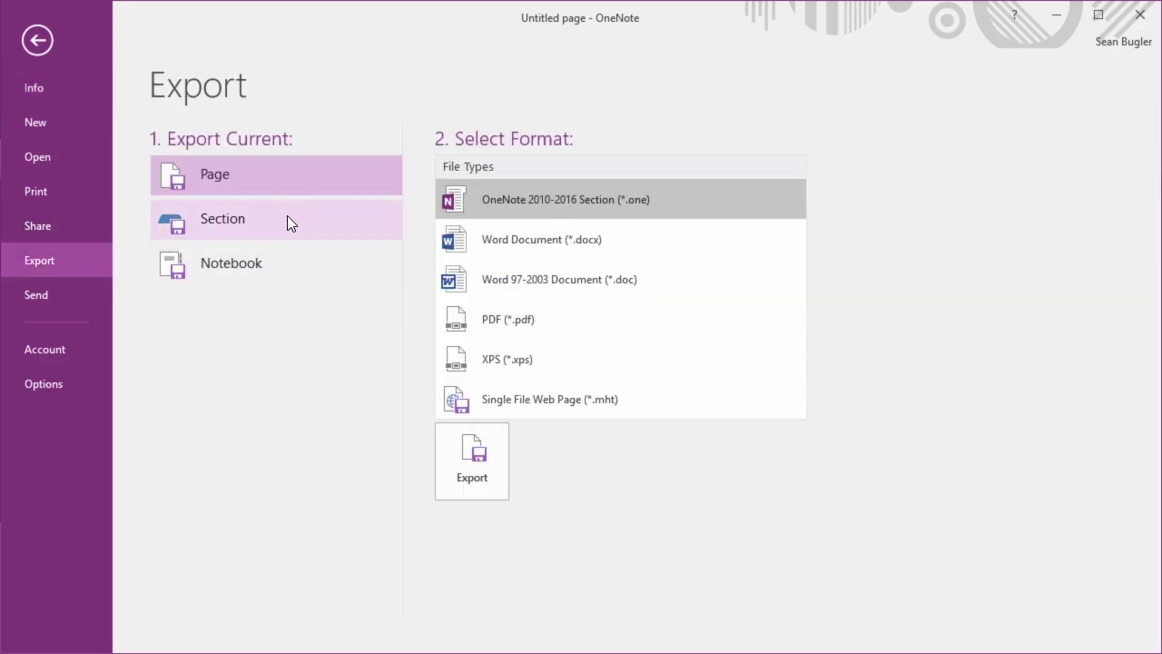
left_click(303, 261)
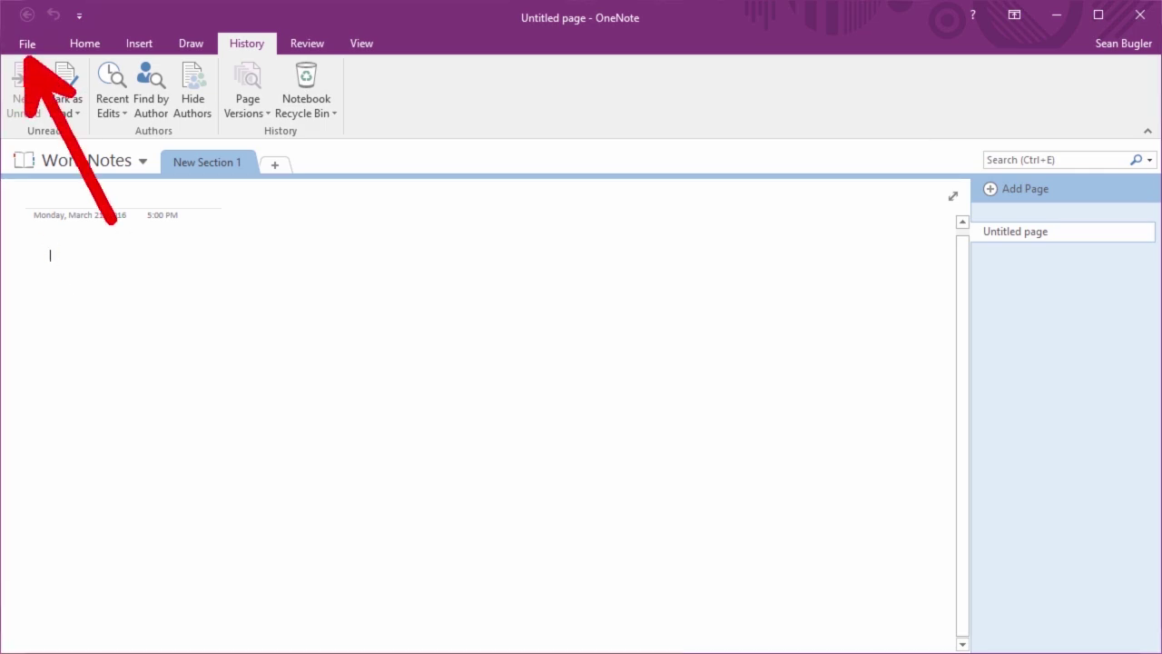
Look through the New notebook locations: OneDrive - Learn It, OneDrive - Personal, Sites, This PC
left_click(39, 44)
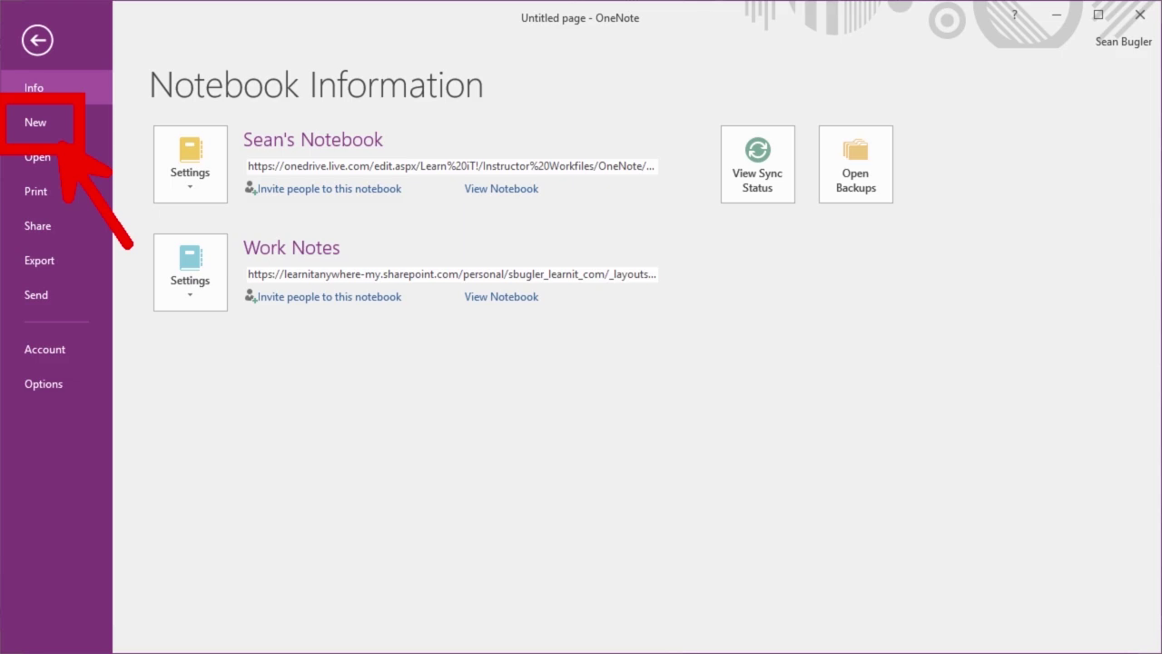
left_click(78, 109)
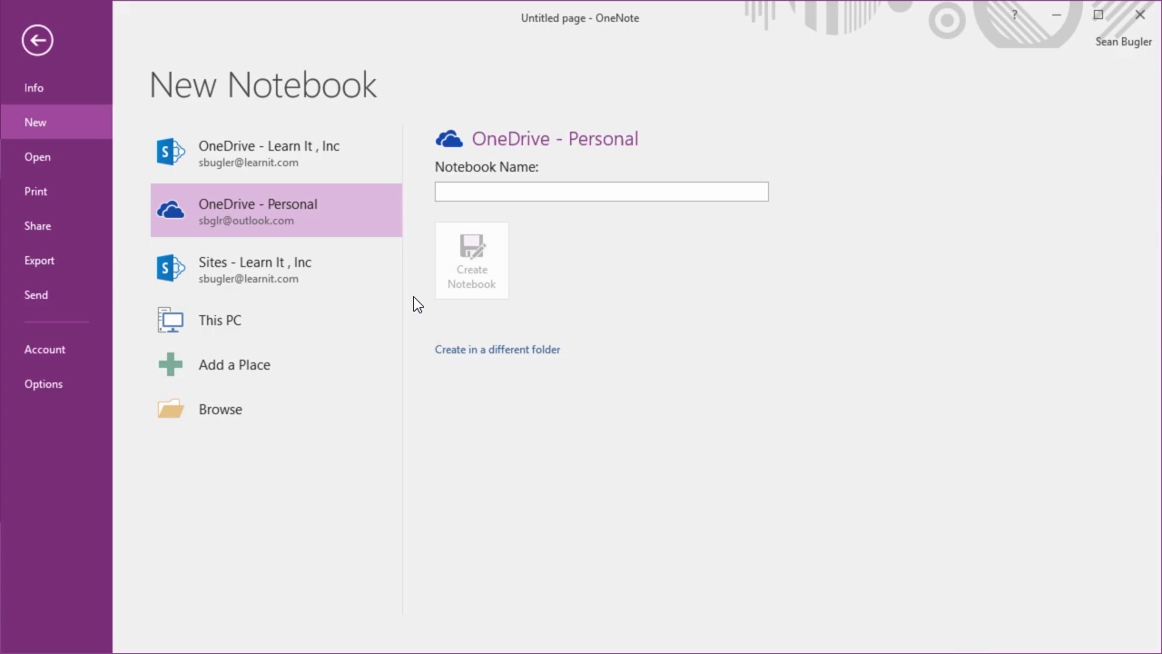
left_click(308, 154)
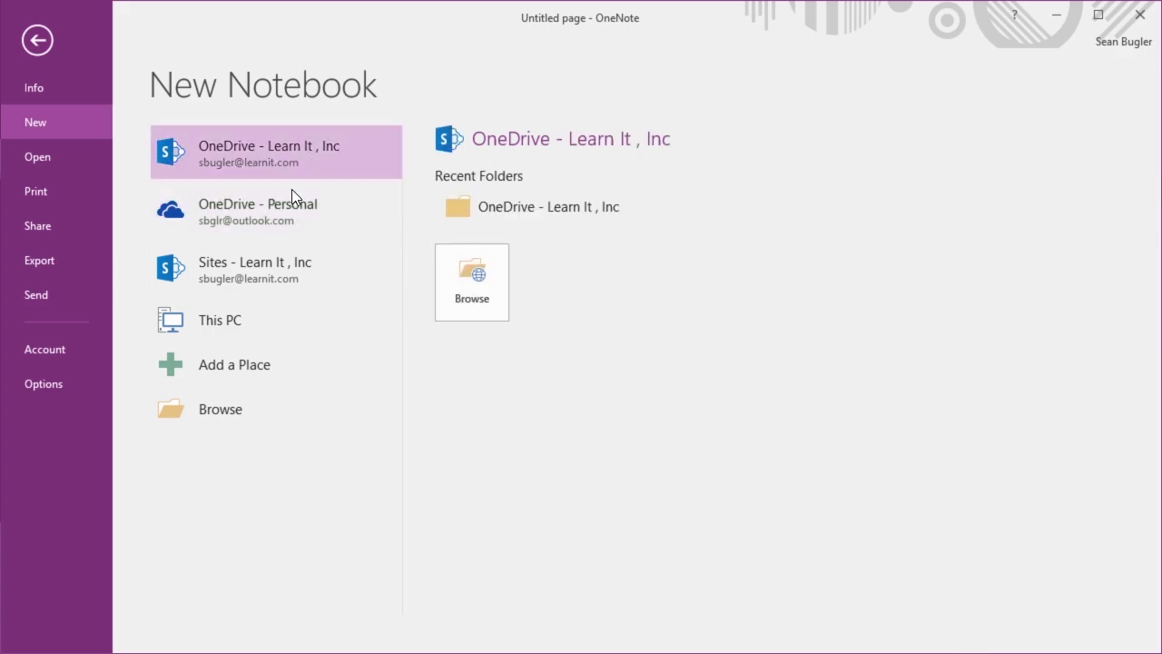
left_click(294, 213)
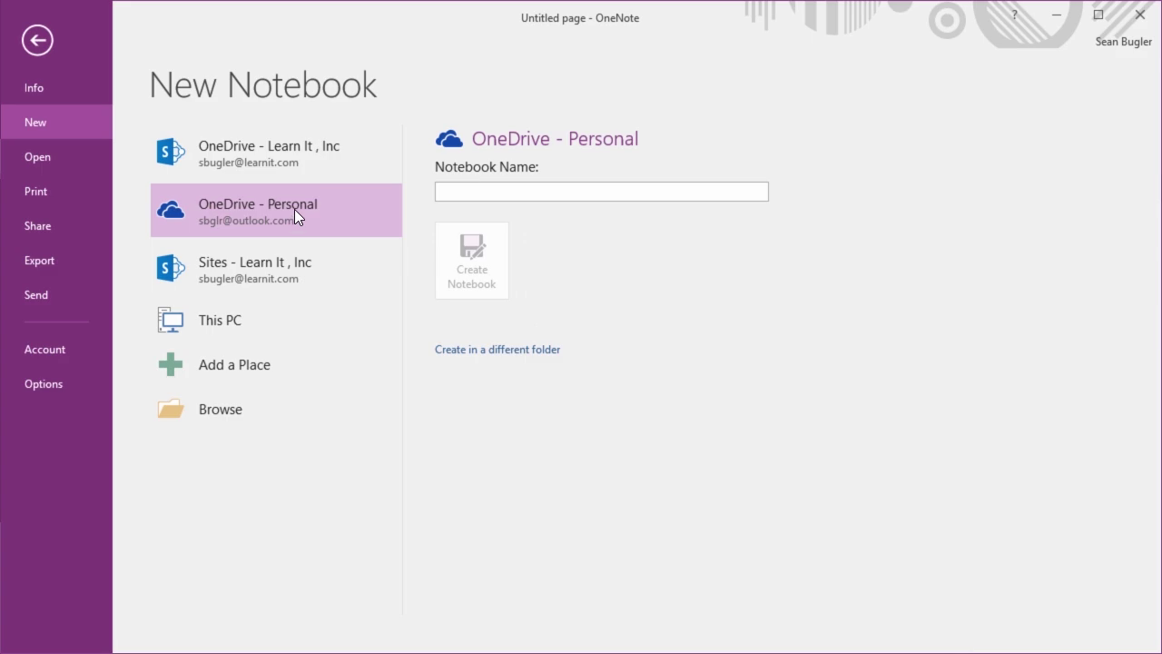
left_click(270, 273)
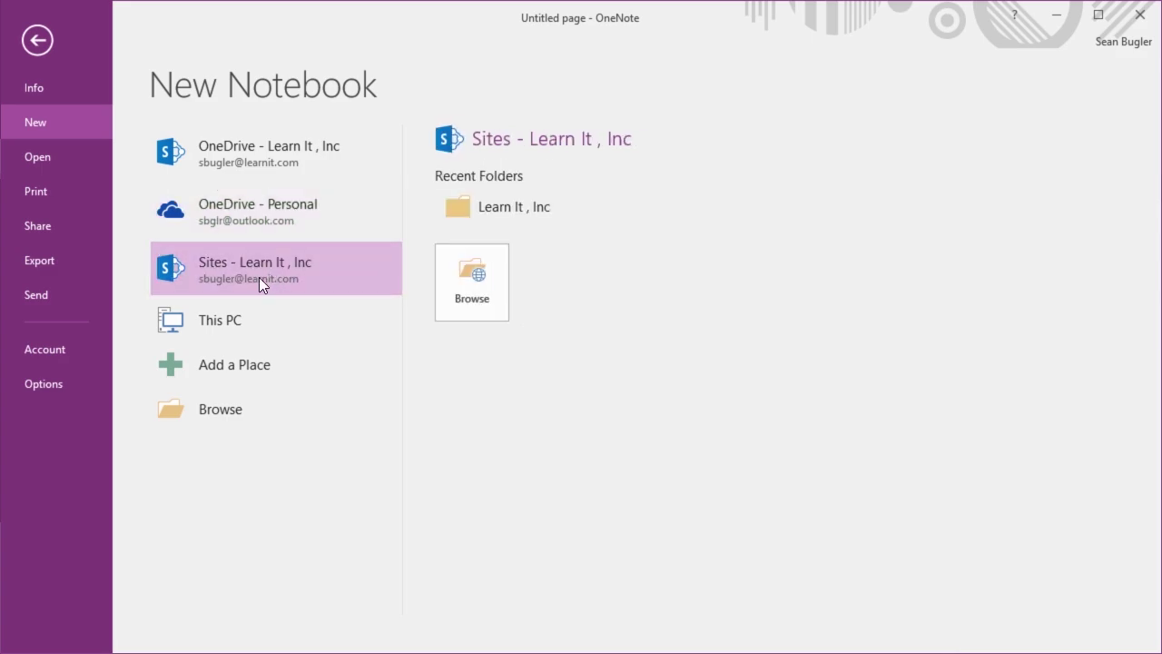
left_click(253, 323)
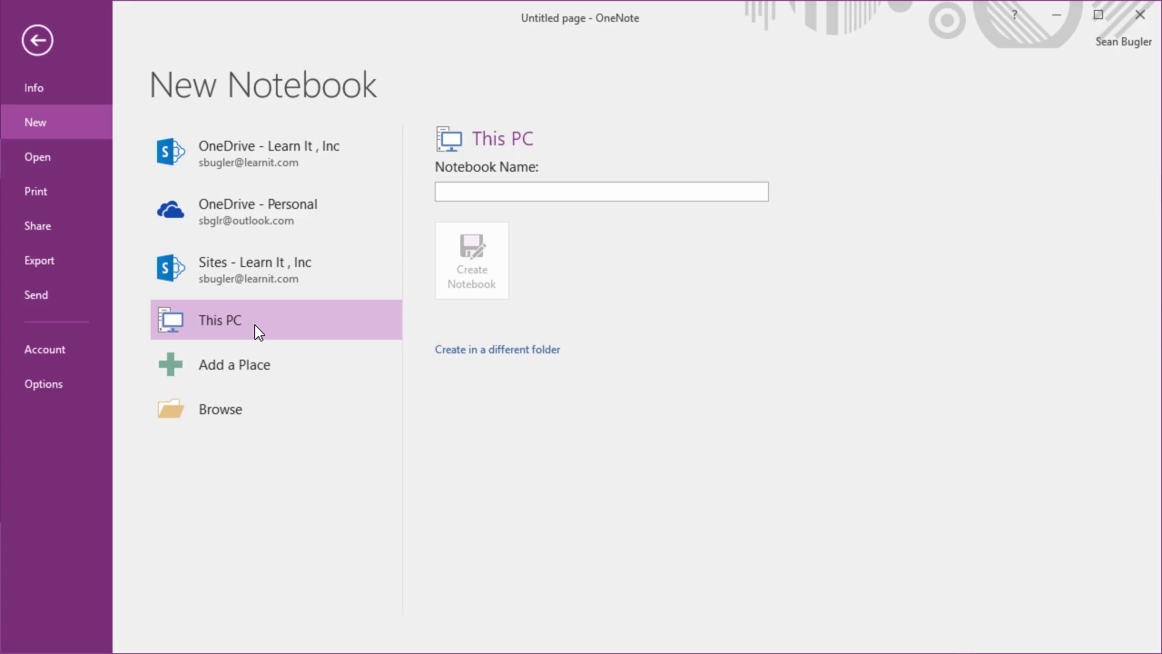
Recheck OneDrive - Personal and Sites, then return to the page and show the notebook list
left_click(284, 220)
left_click(253, 265)
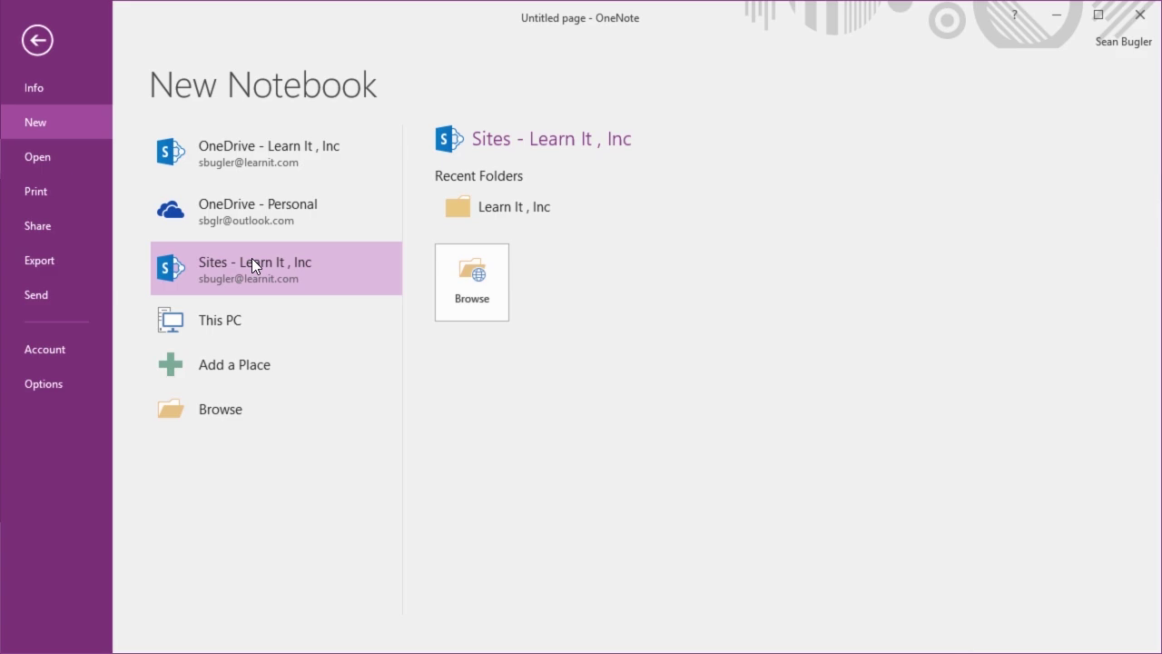
left_click(40, 41)
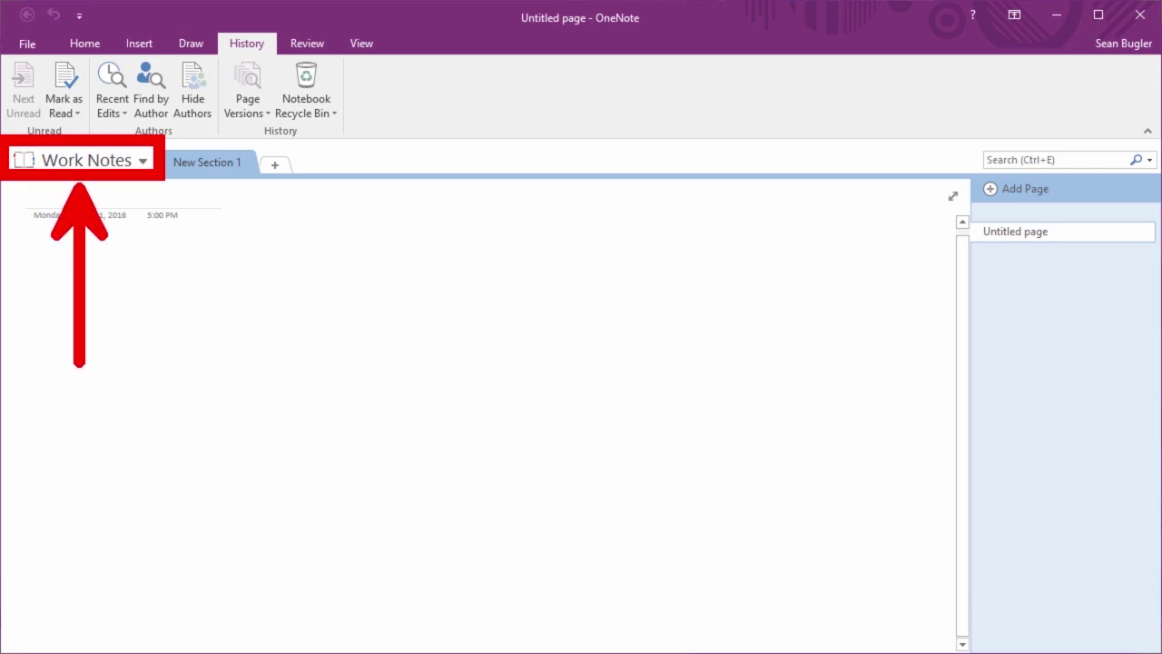
left_click(140, 172)
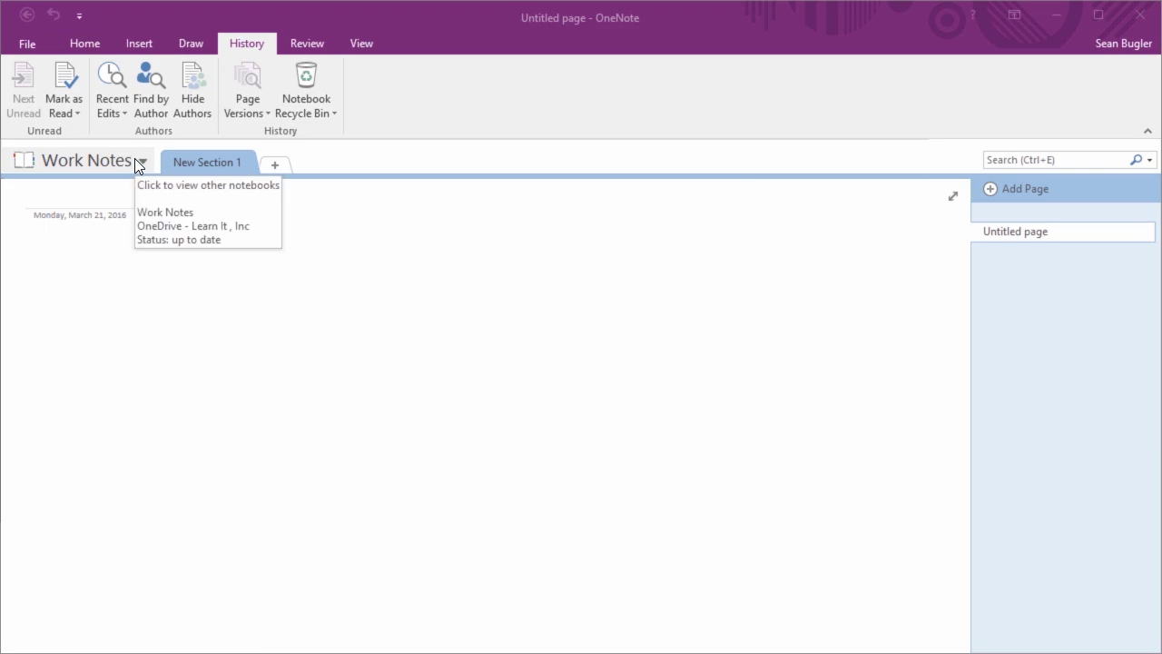
Pin the notebook list as a docked pane and collapse it again, twice
left_click(136, 160)
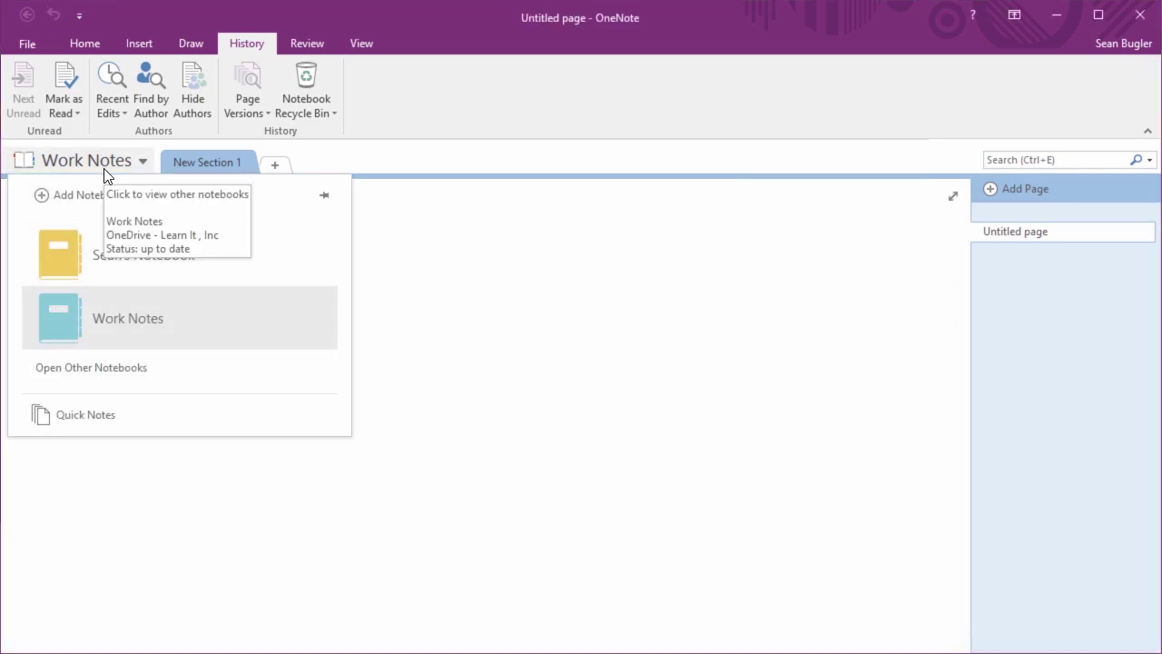
left_click(323, 197)
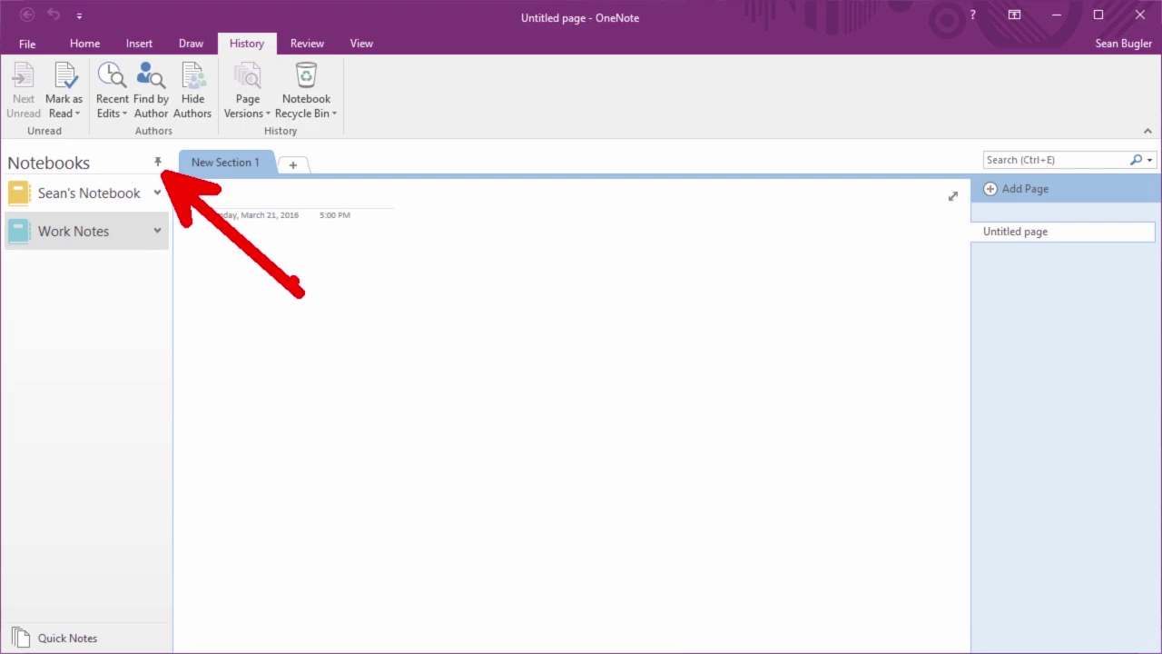
left_click(158, 164)
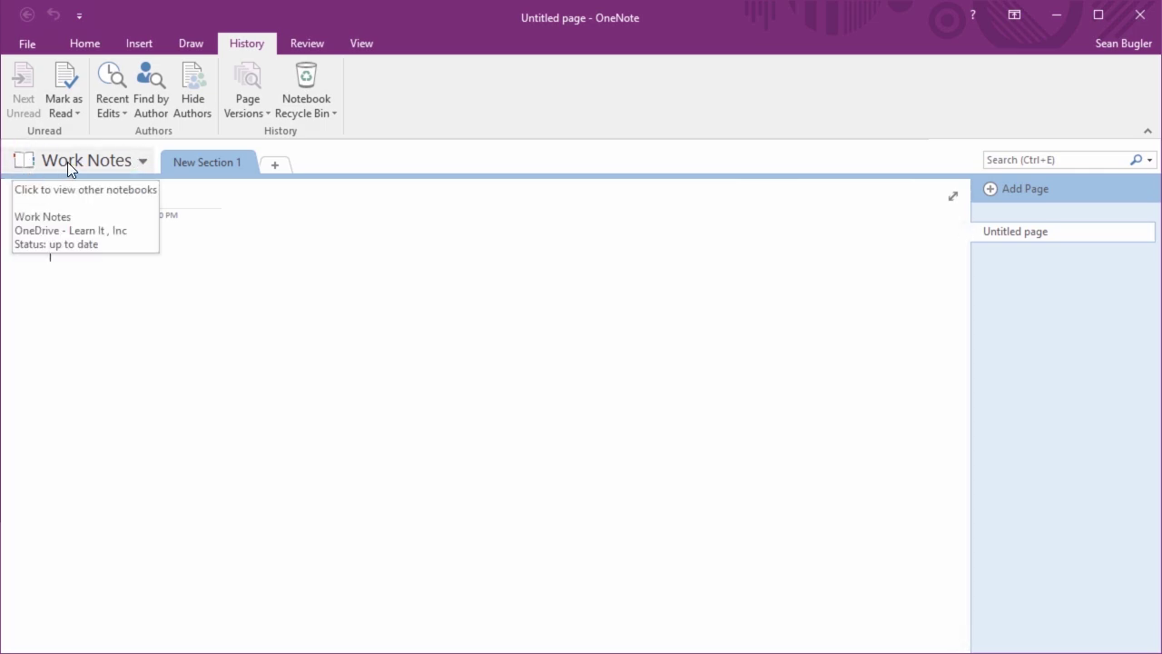
left_click(123, 159)
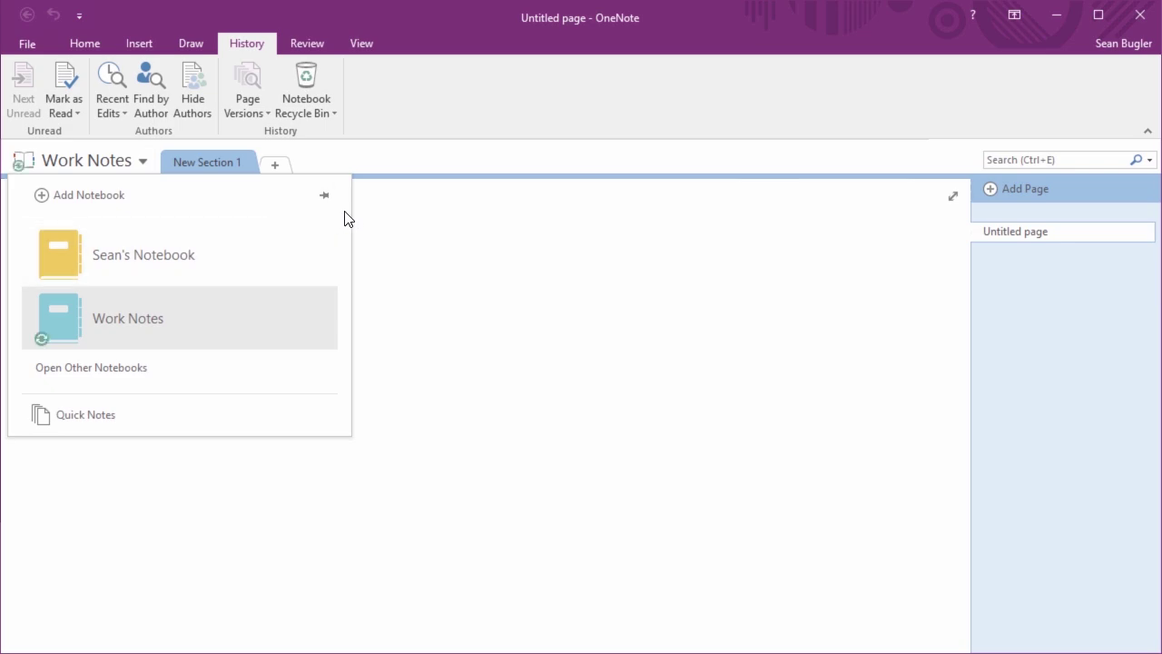
left_click(323, 199)
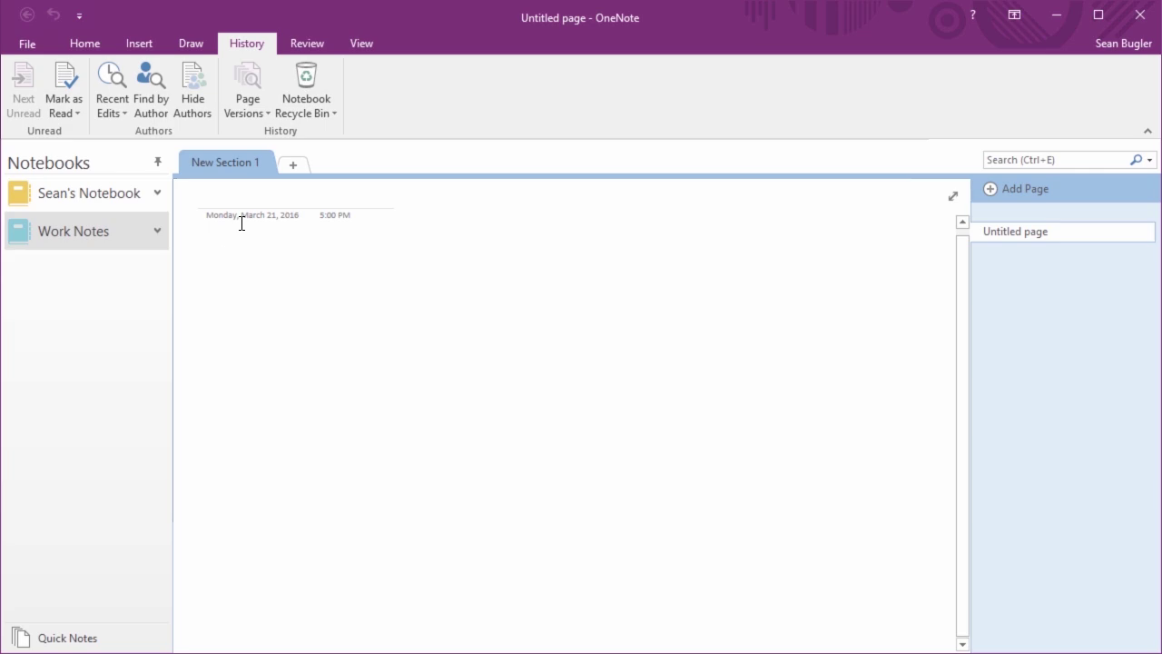
left_click(158, 164)
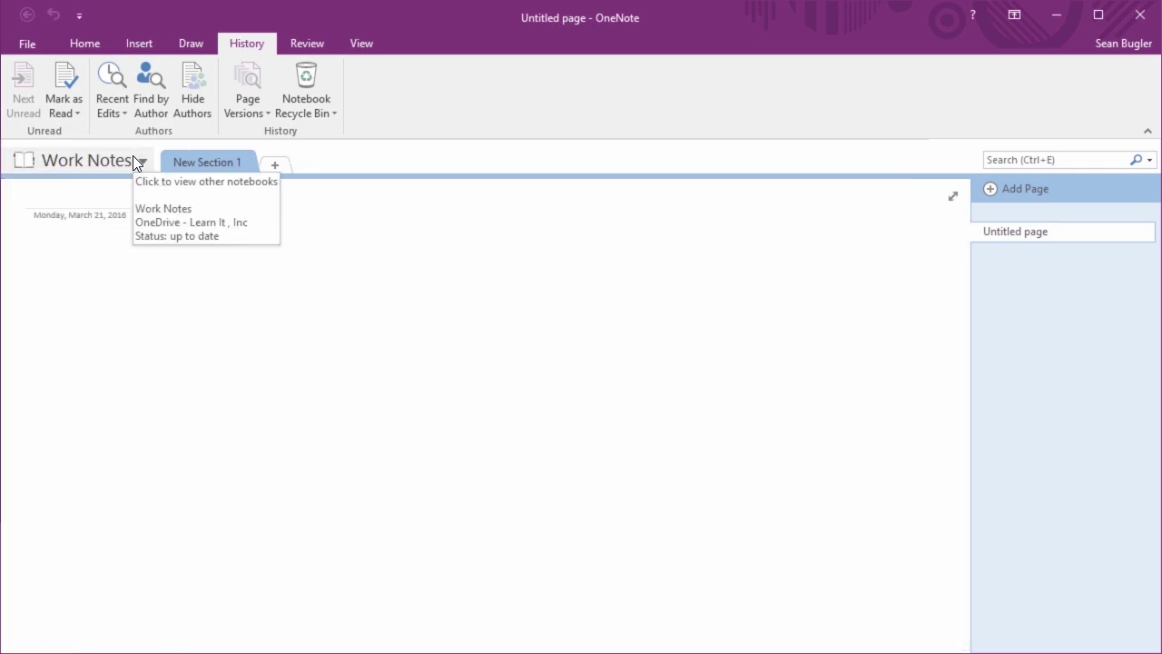
left_click(136, 161)
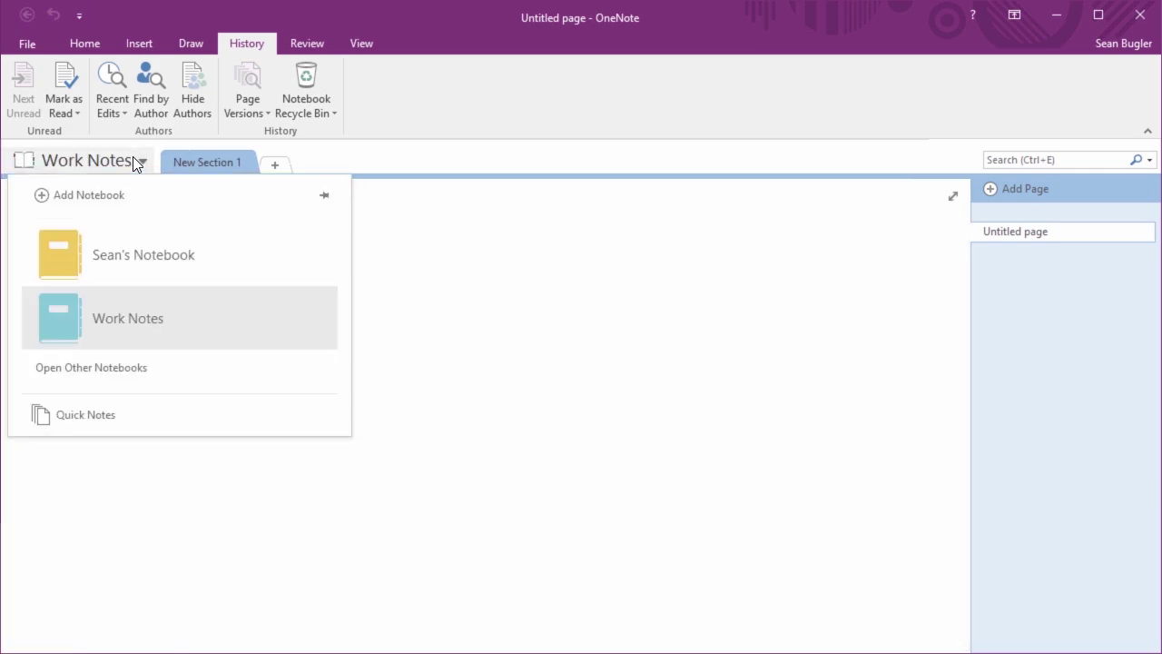
Create notebook OneNoteNotes in a new Documents\OneNote2016 folder on OneDrive - Learn It, Inc
left_click(100, 208)
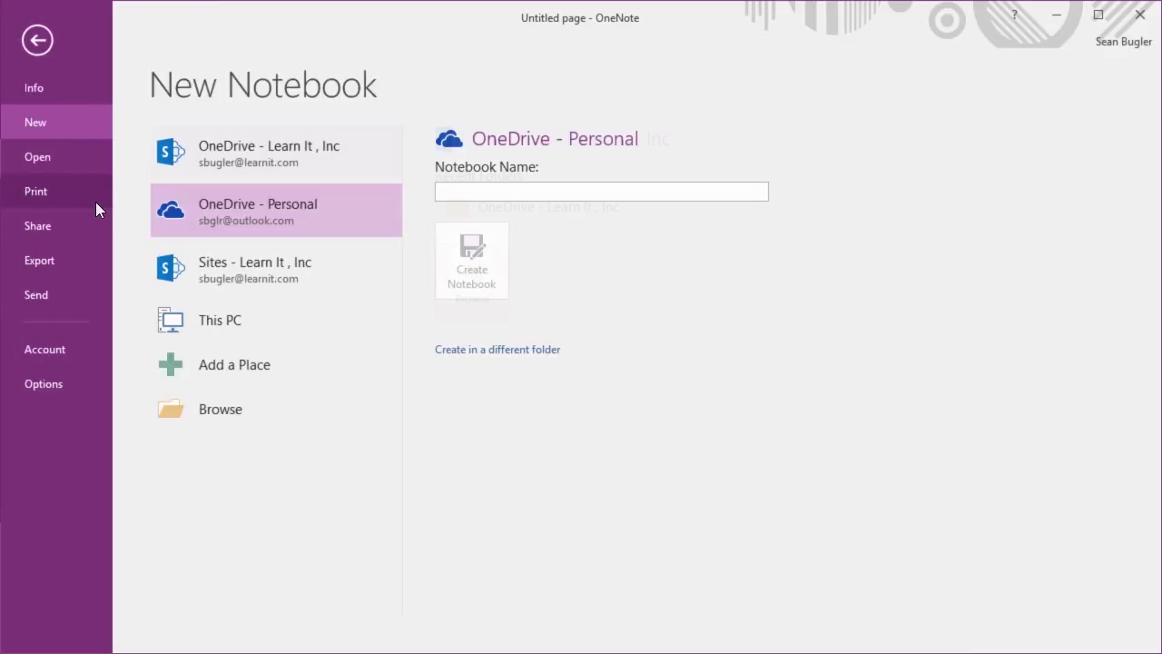
left_click(153, 177)
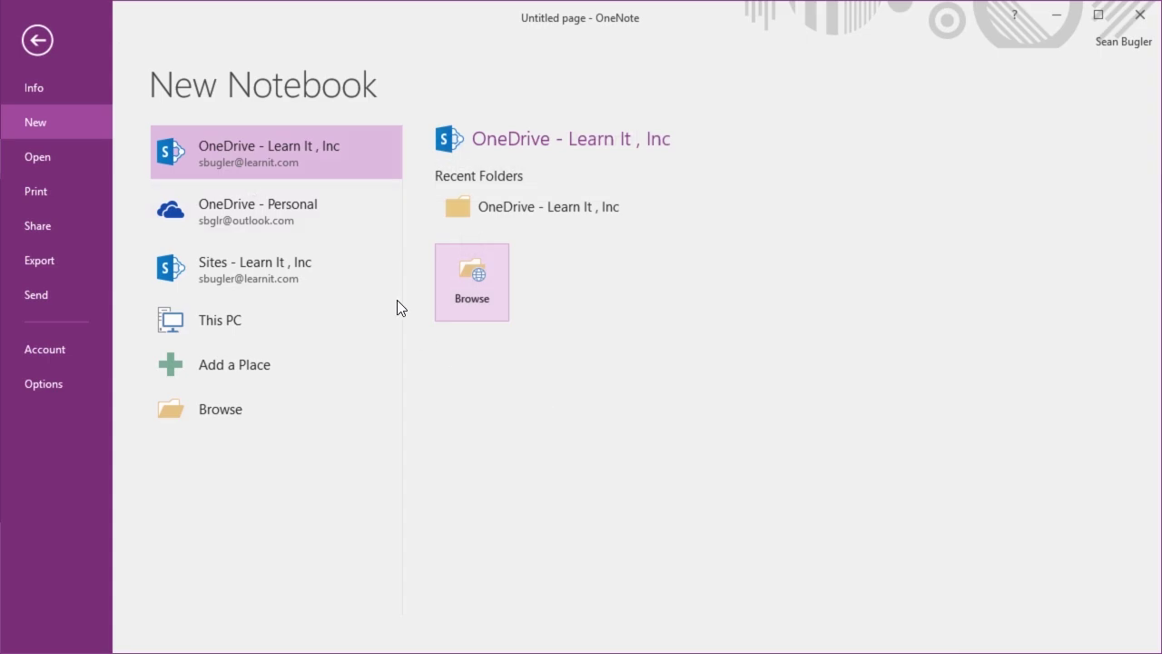
left_click(480, 211)
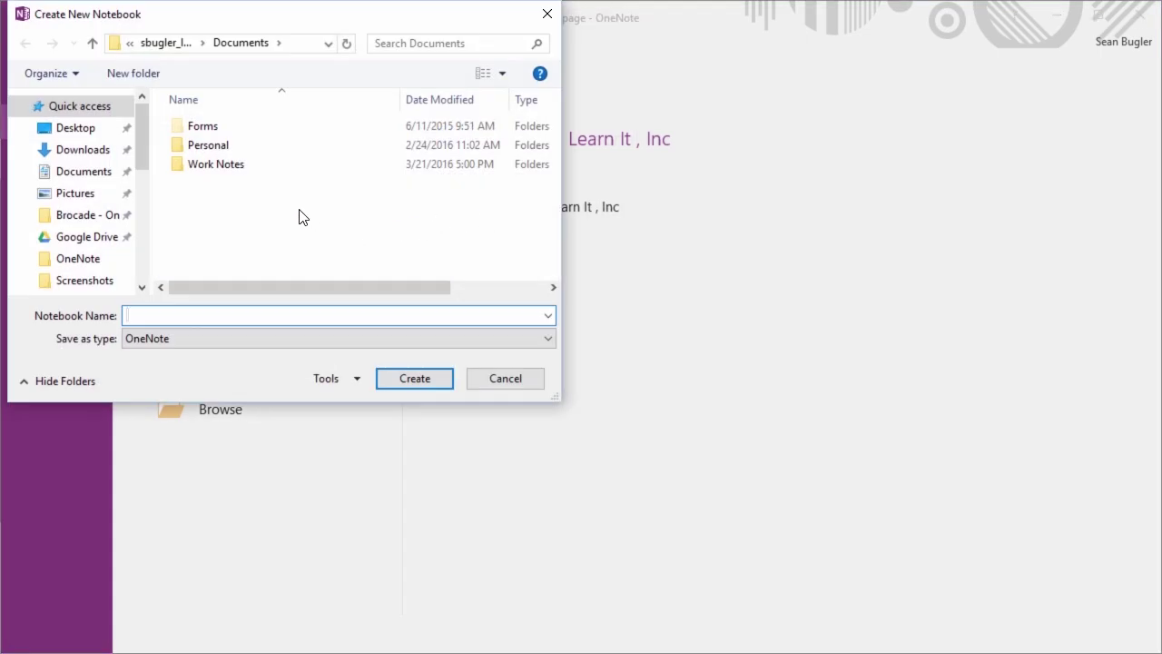
left_click(121, 77)
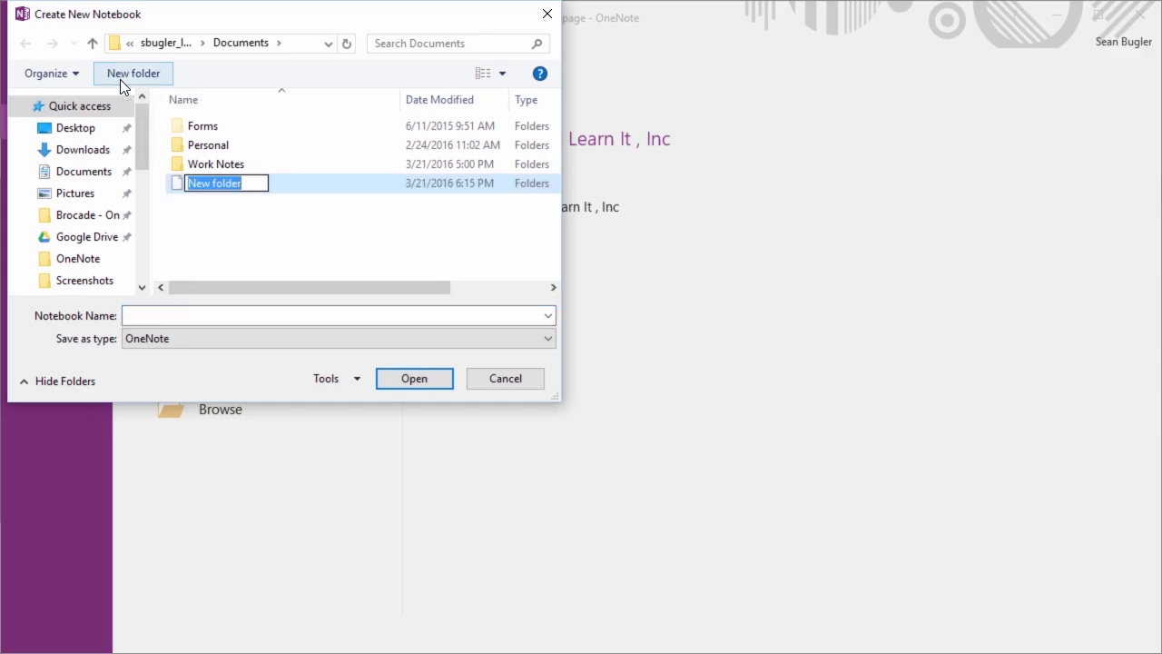
type("OneNote2016")
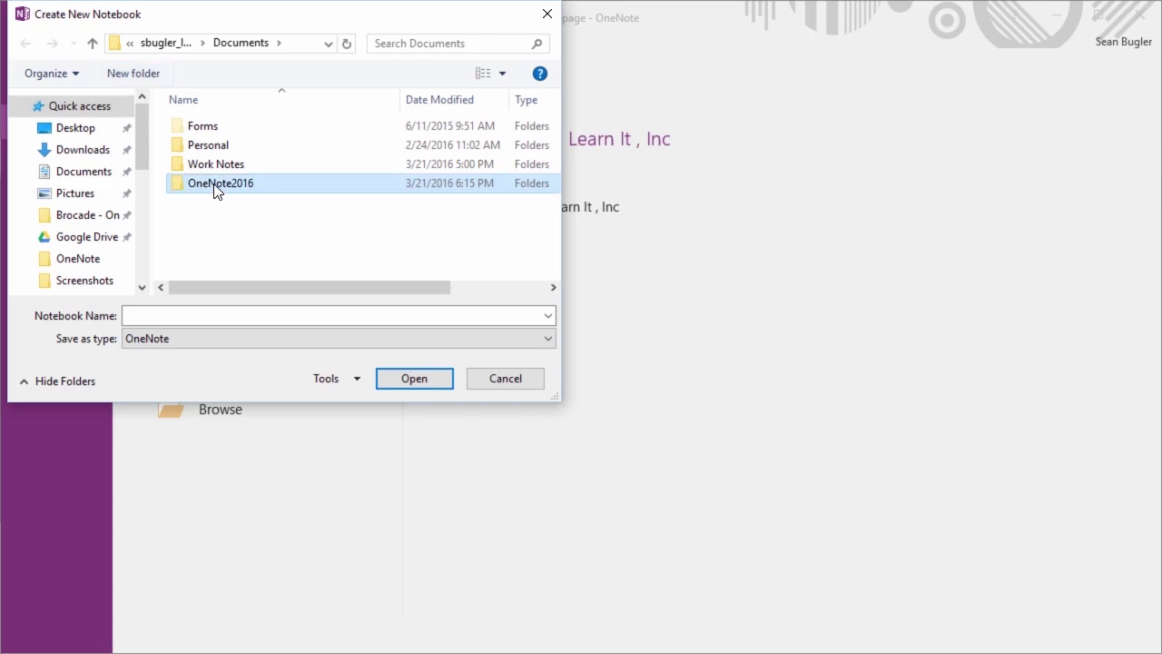
double_click(215, 187)
left_click(169, 315)
type("OneNoteNotes")
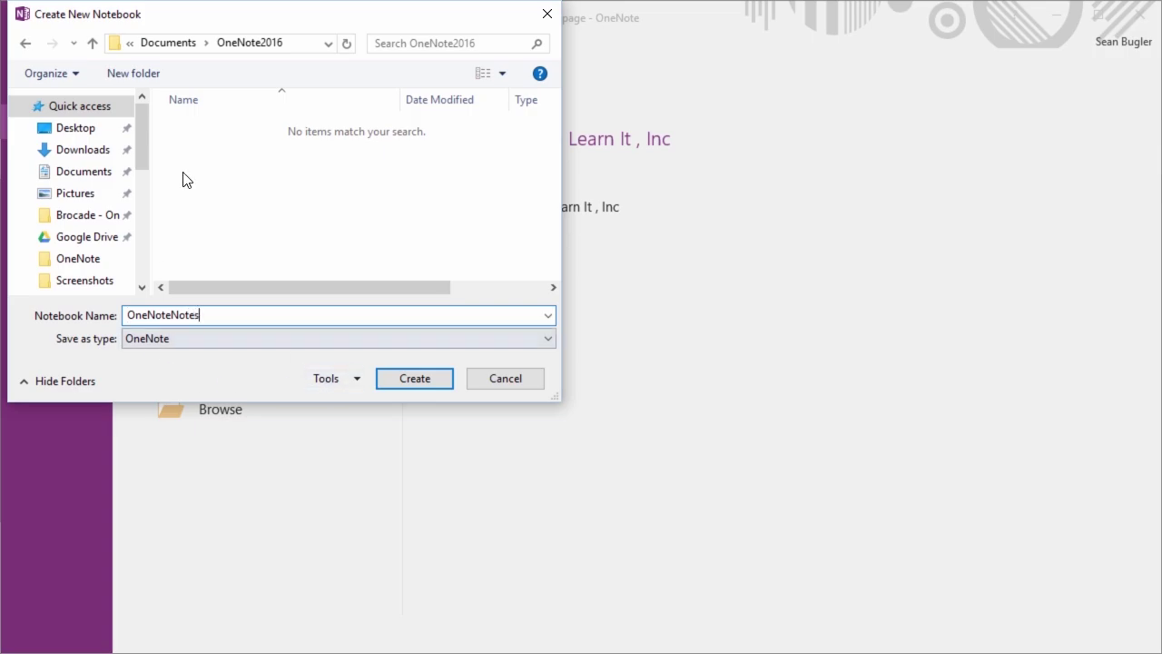
left_click(412, 384)
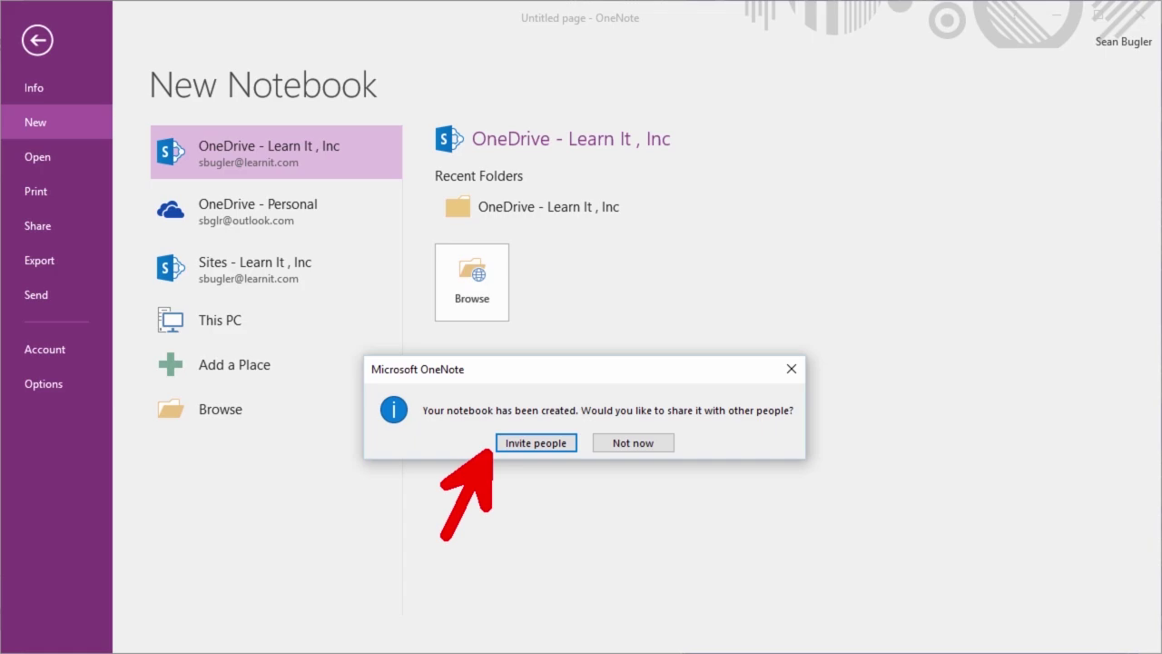
Decline sharing the OneNoteNotes notebook with Not now
left_click(633, 444)
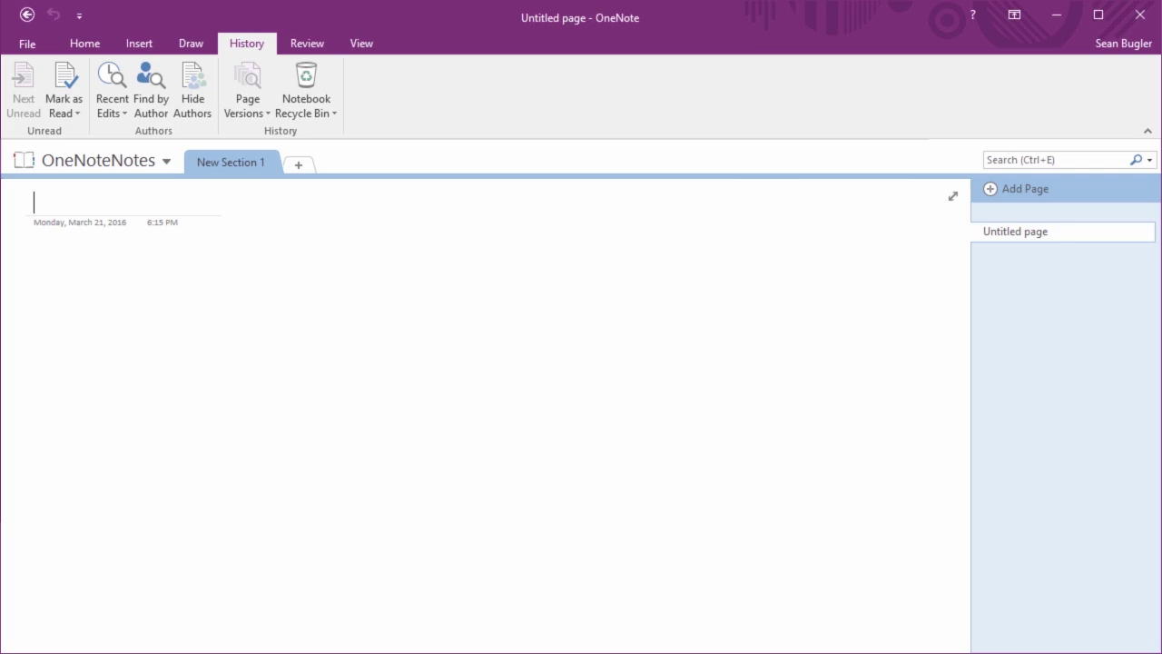
left_click_drag(162, 130, 805, 194)
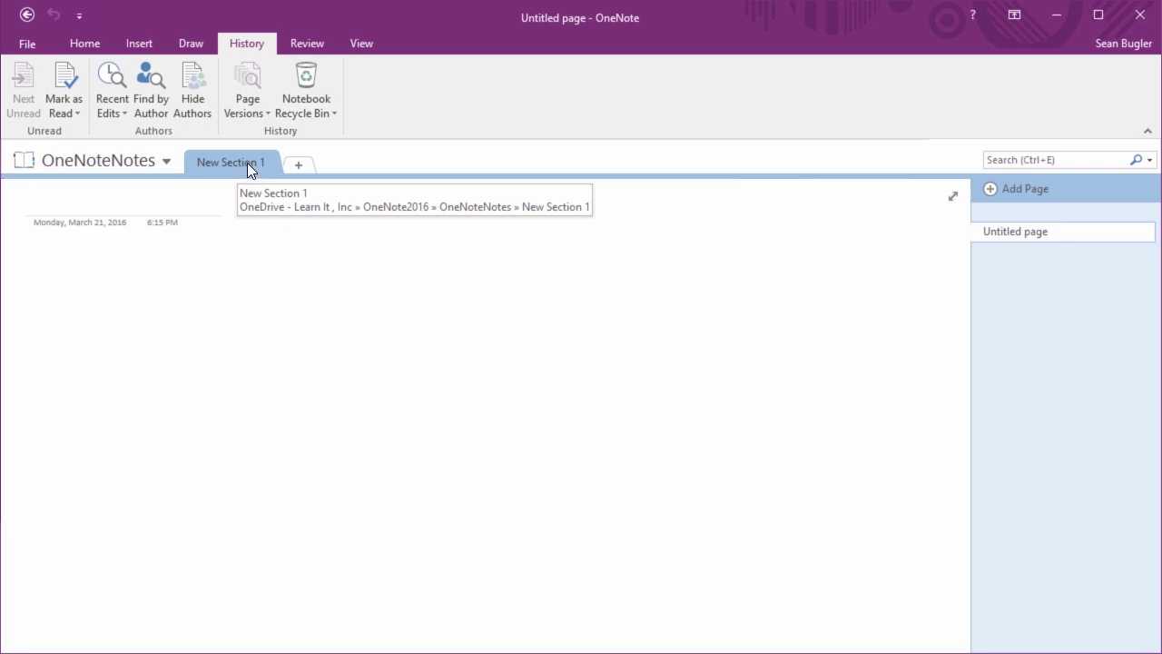
Rename the New Section 1 tab to Quick Notes
right_click(248, 163)
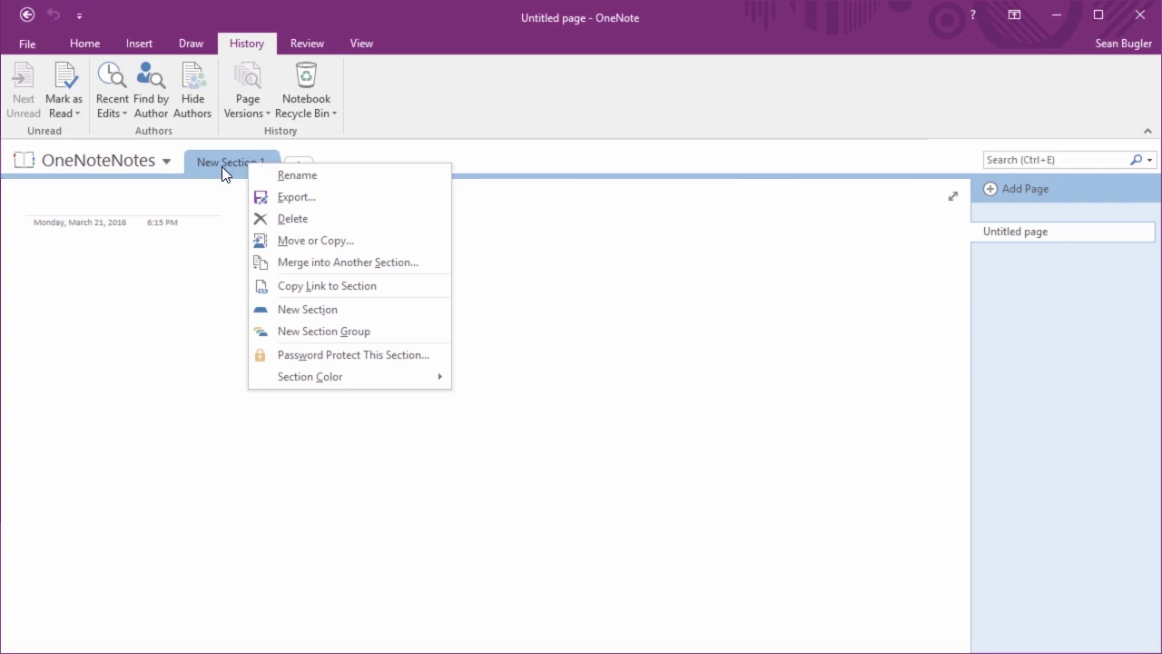
left_click(293, 177)
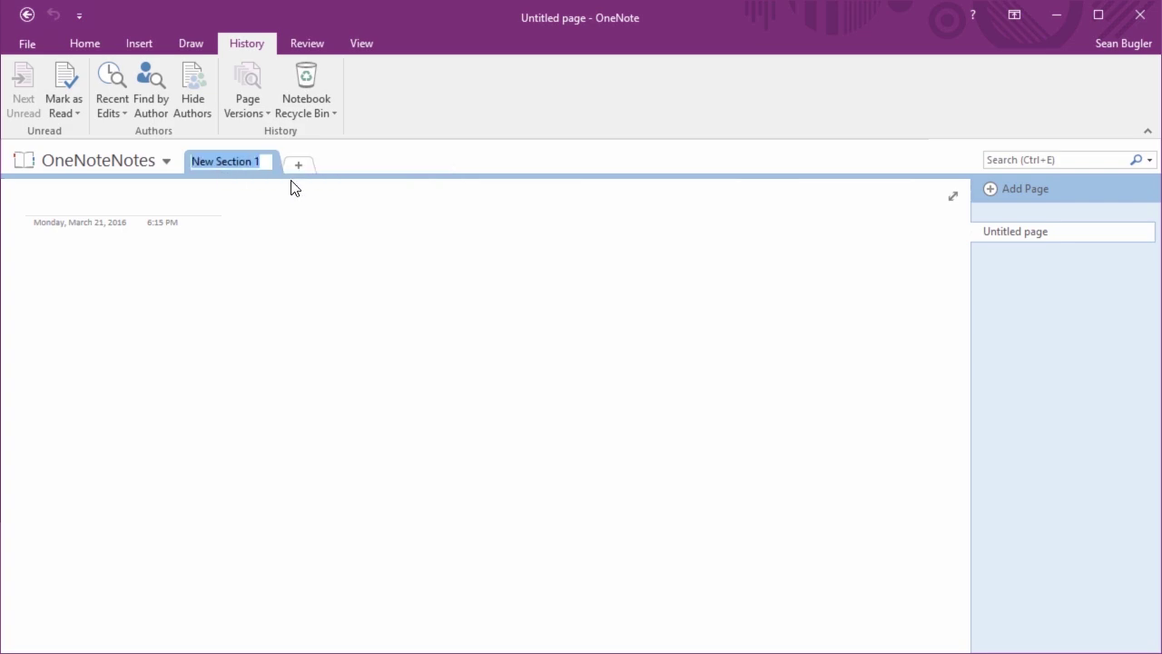
type("Quick")
key("BackSpace")
key("BackSpace")
key("BackSpace")
type("ick Notes")
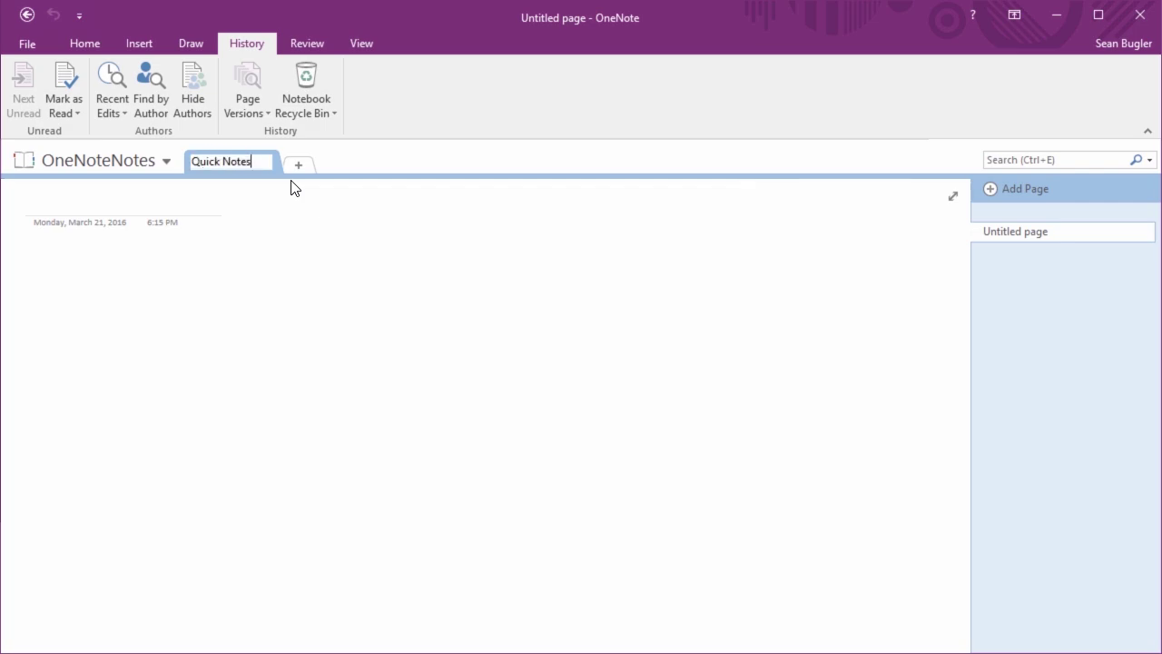
key("Return")
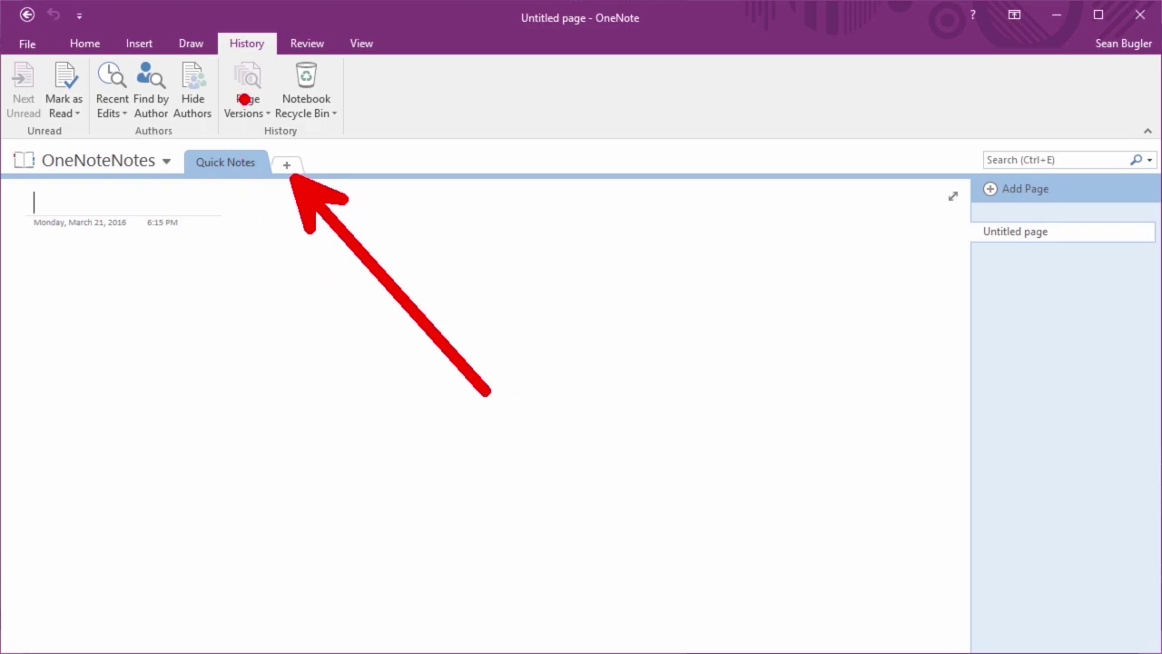
Add a new section named Learn iT!
left_click(288, 164)
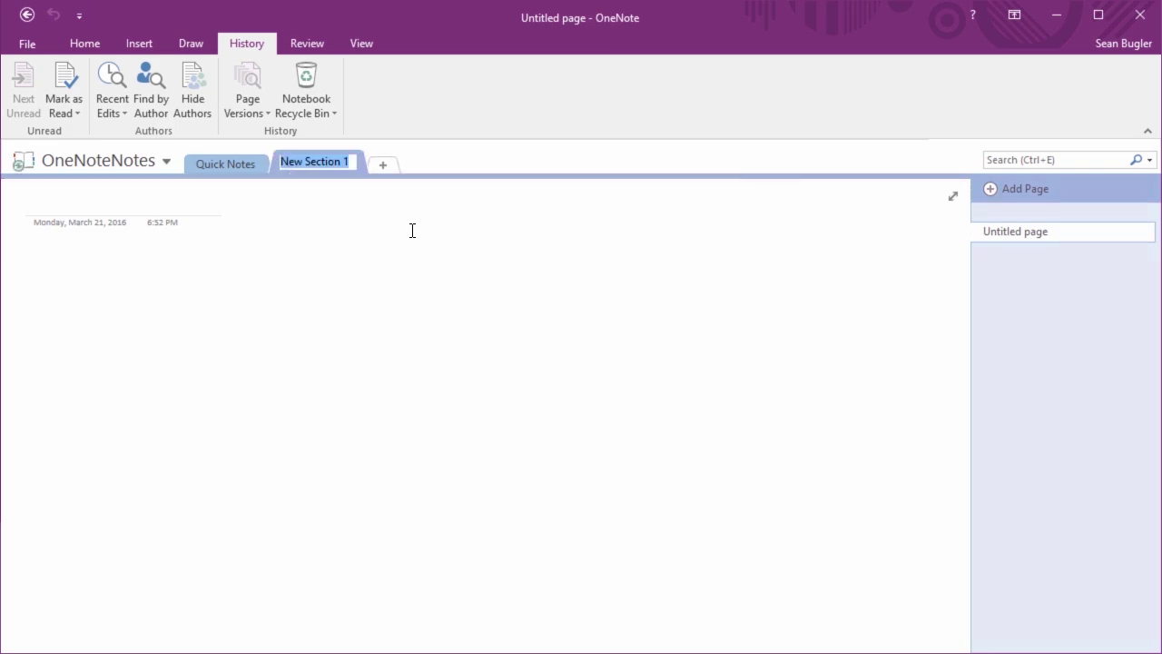
right_click(340, 169)
left_click(358, 184)
type("La")
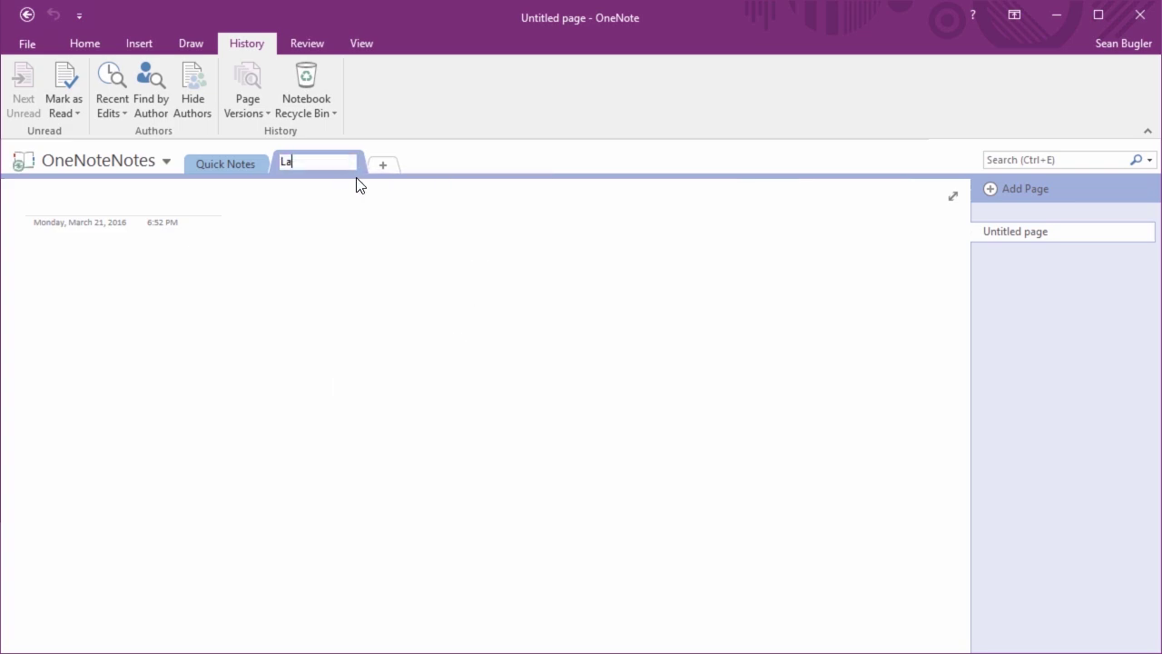
key("BackSpace")
type("earn iT!")
key("Return")
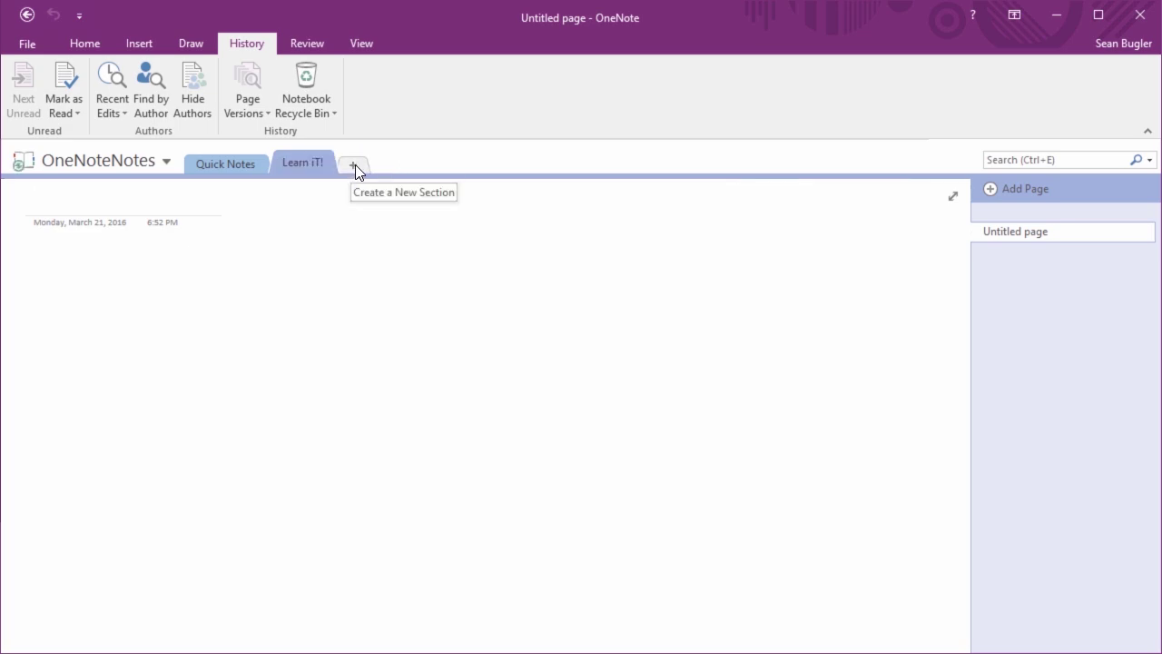
Add a Personal section, then check the Quick Notes, Learn iT! and Personal sections
left_click(352, 166)
type("Perso")
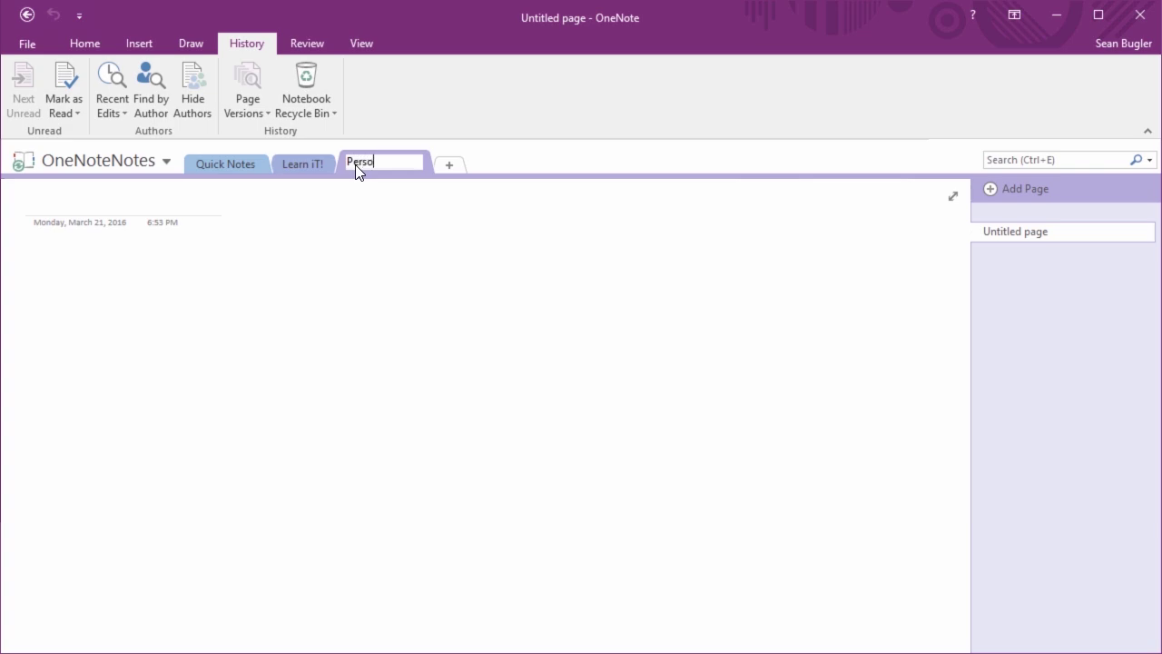
type("nal")
key("Return")
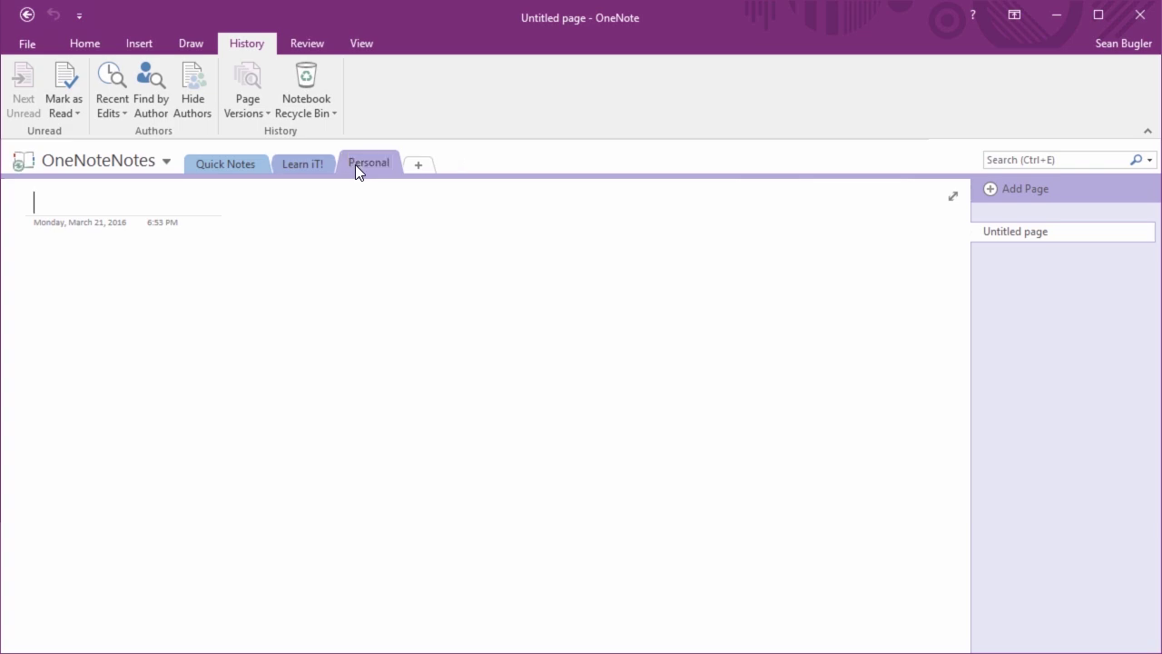
left_click(220, 173)
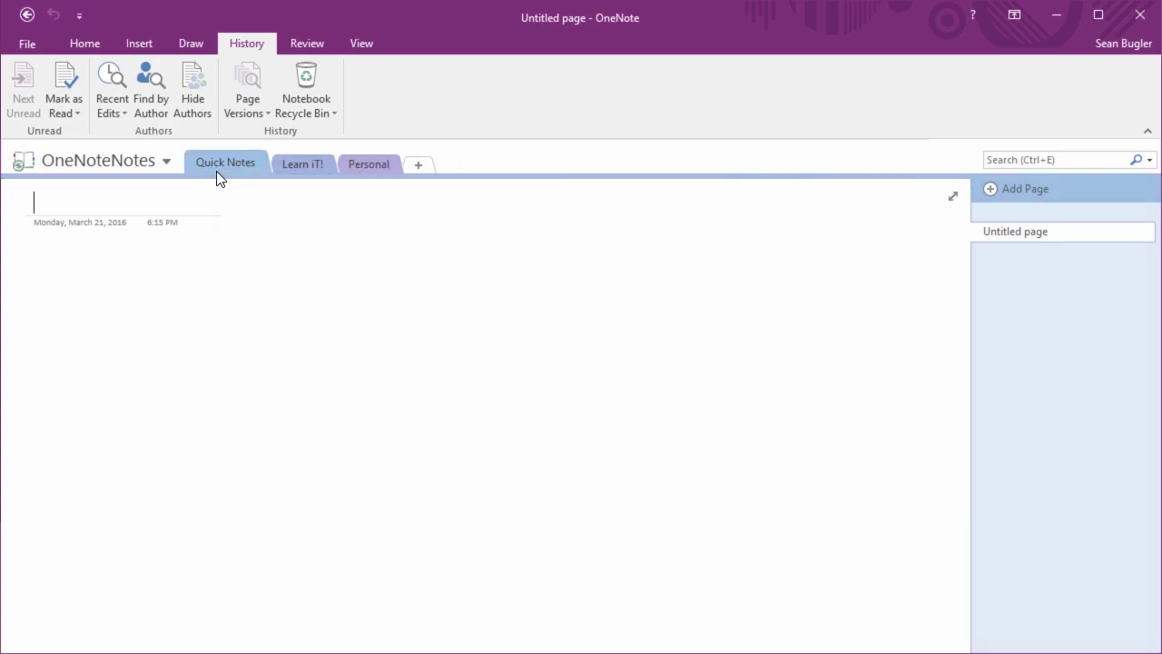
left_click(279, 160)
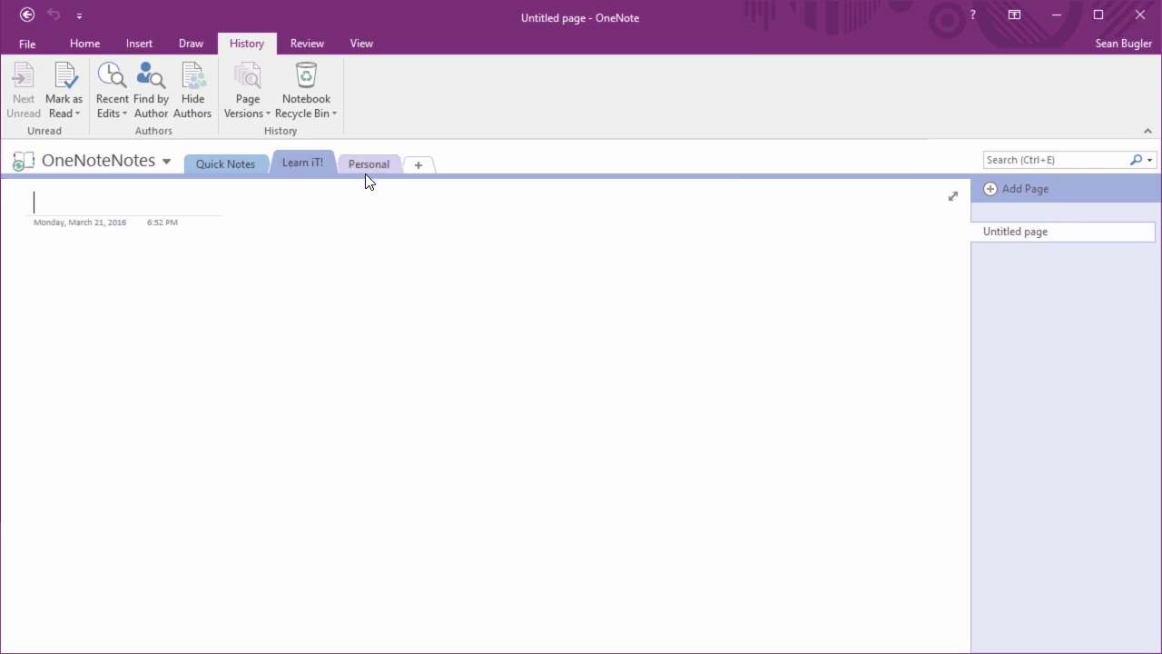
left_click(390, 167)
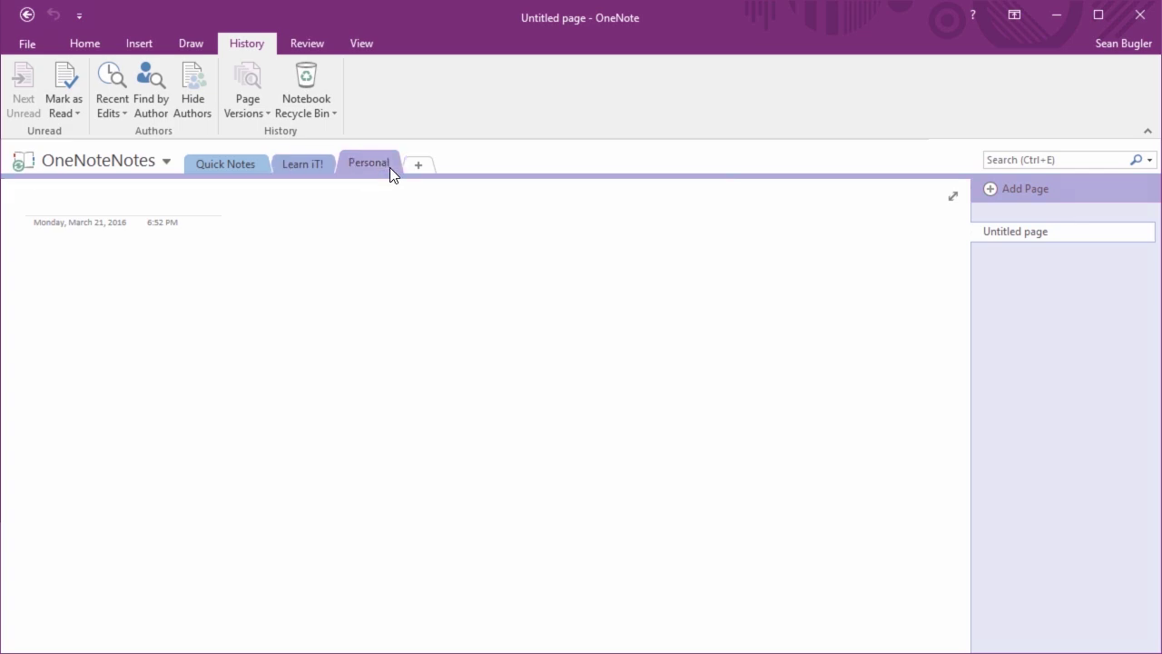
left_click(282, 165)
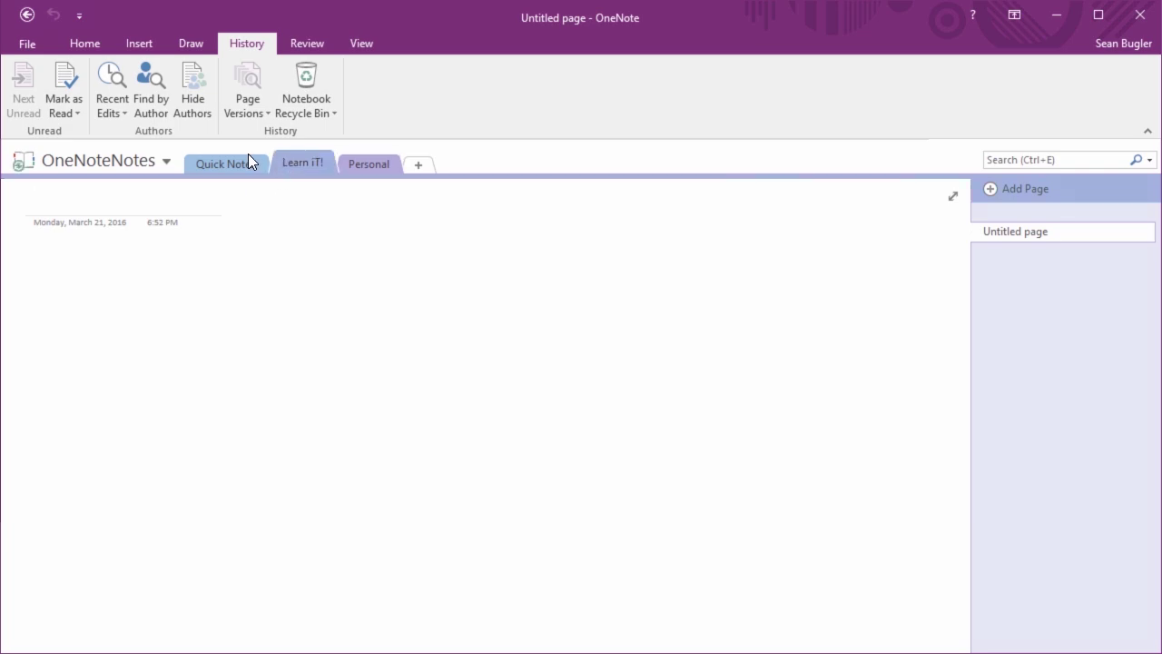
Colour the Quick Notes section red
left_click(248, 154)
right_click(247, 162)
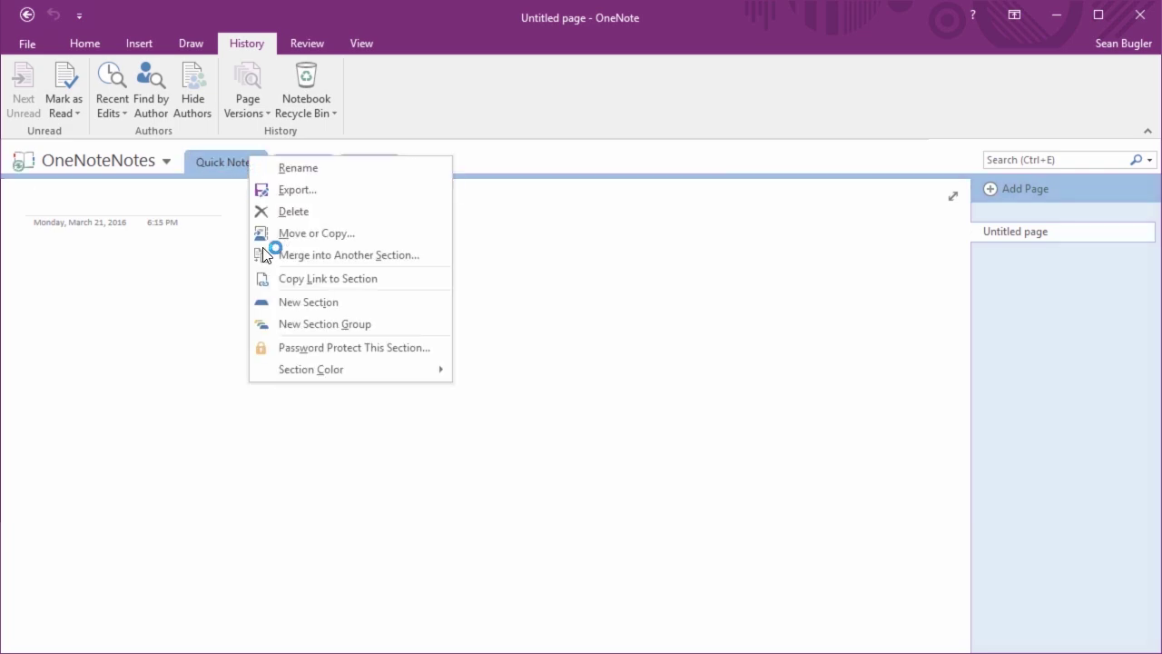
mouse_move(350, 370)
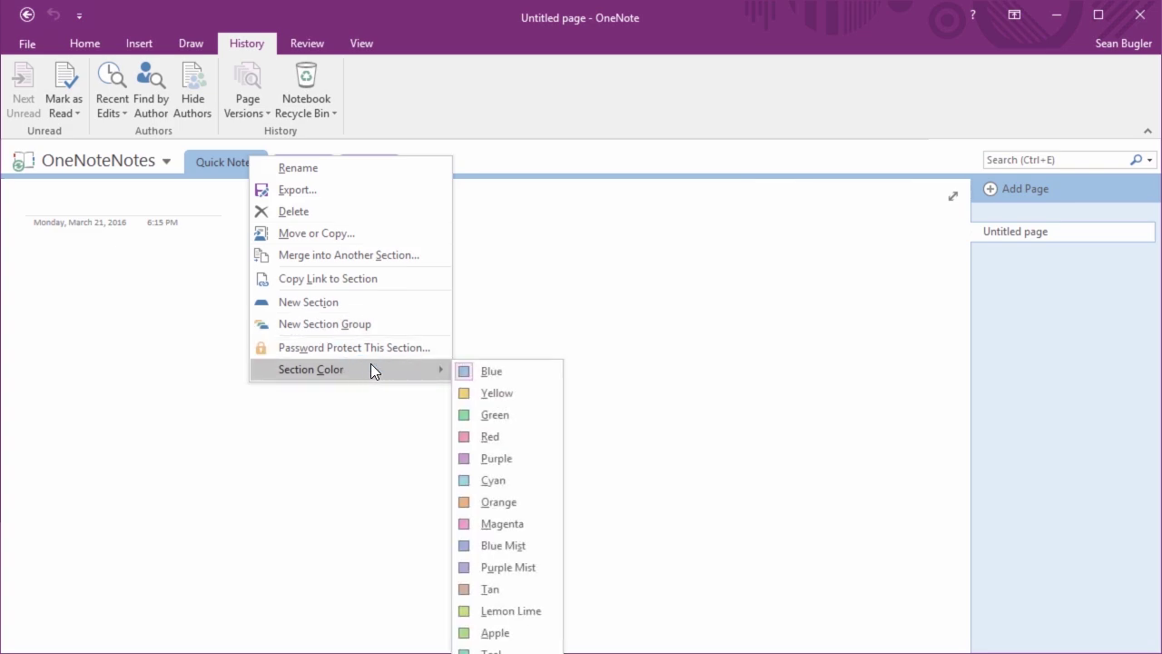
left_click(511, 435)
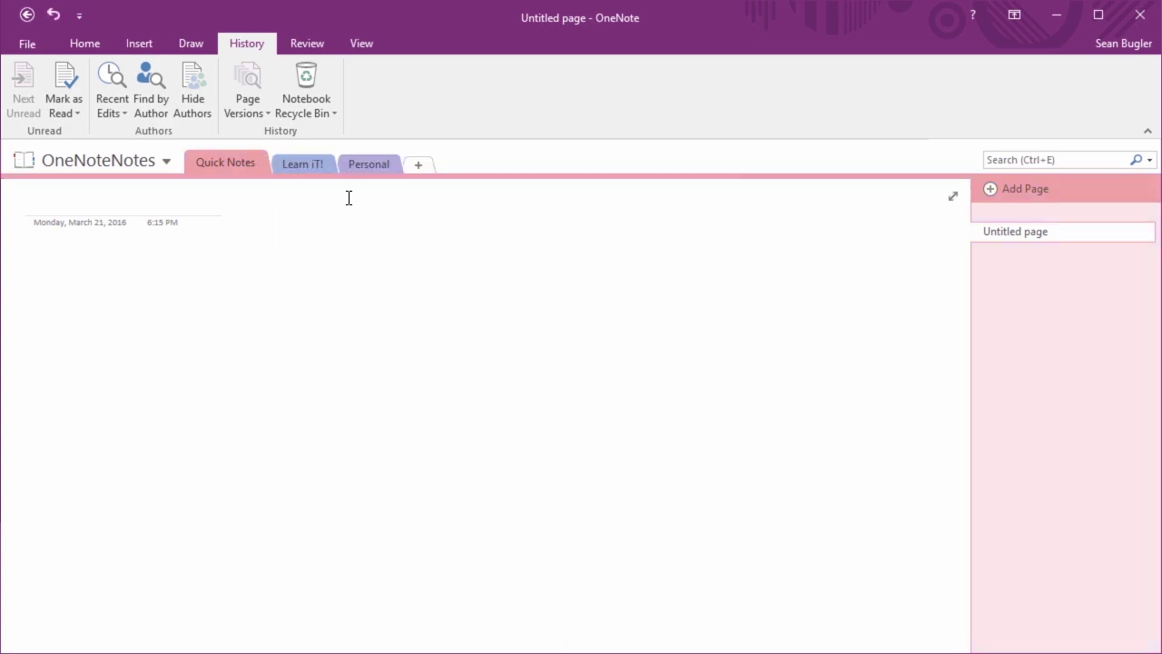
Colour the Learn iT! section blue and the Personal section green
left_click(308, 163)
right_click(307, 163)
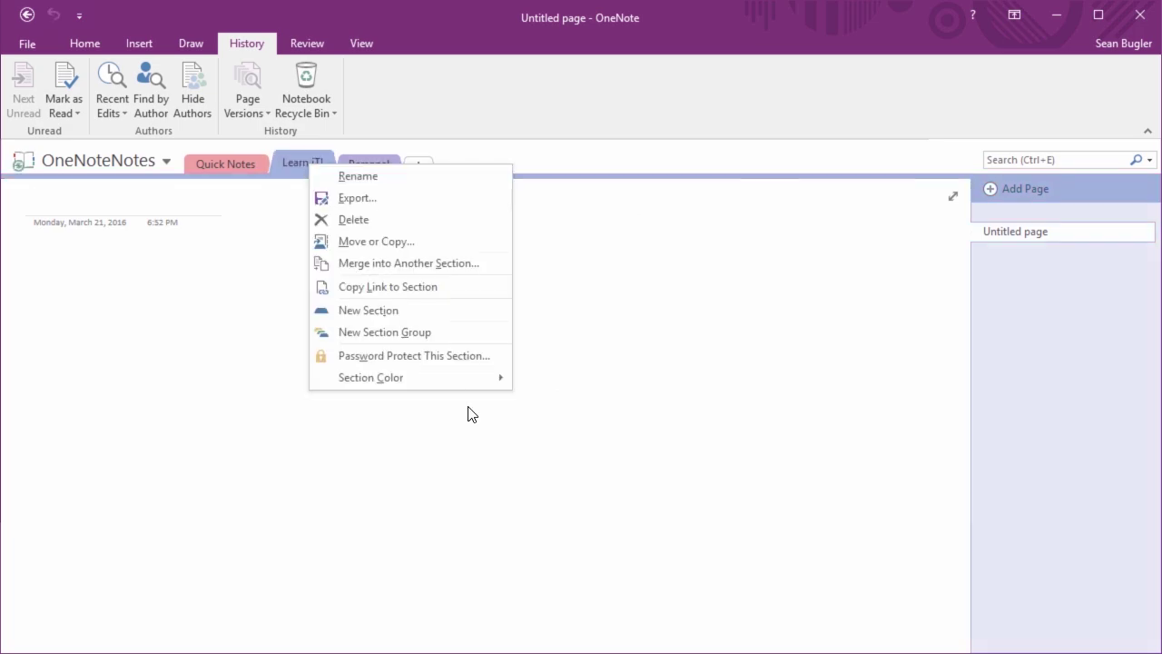
mouse_move(481, 378)
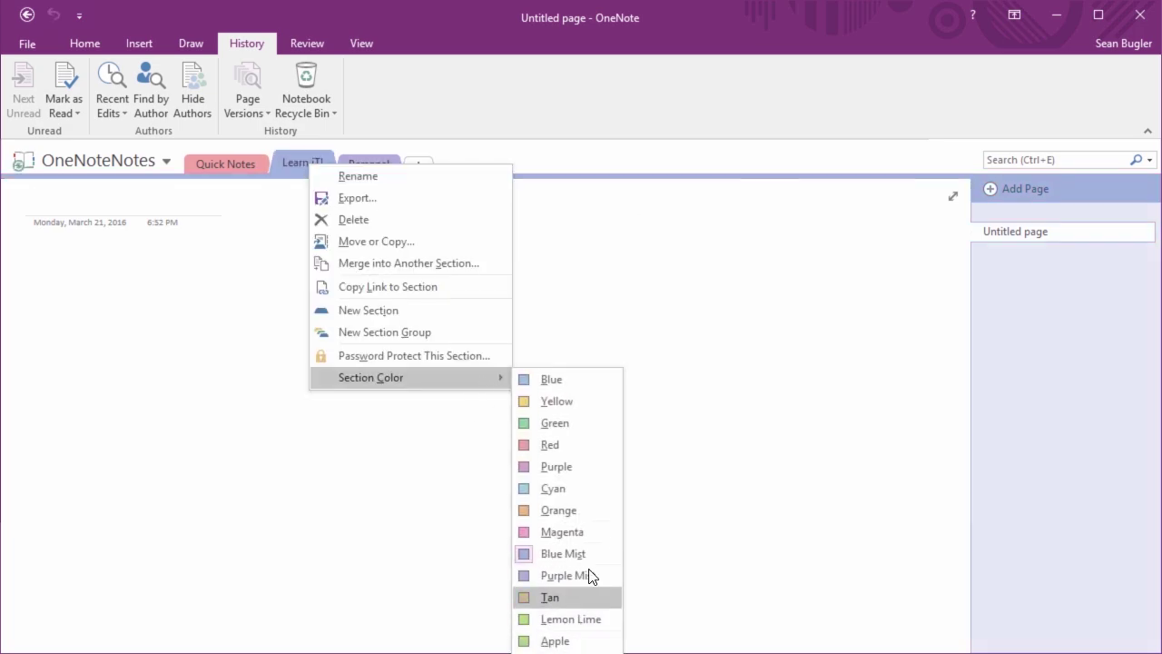
left_click(558, 380)
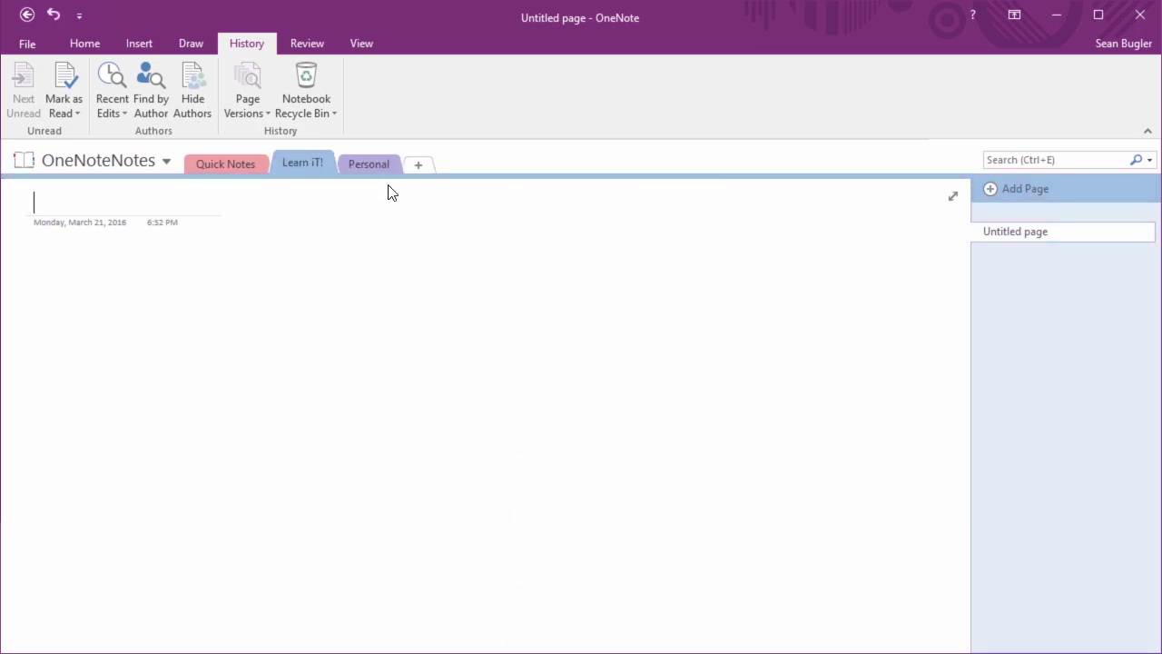
right_click(370, 158)
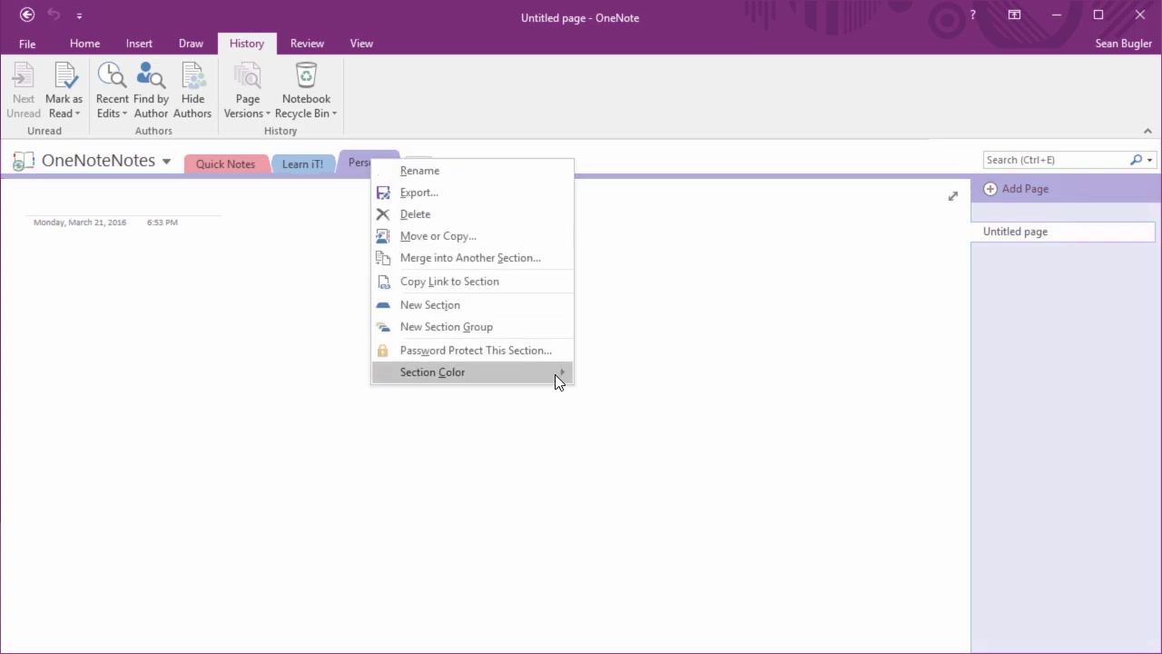
mouse_move(555, 374)
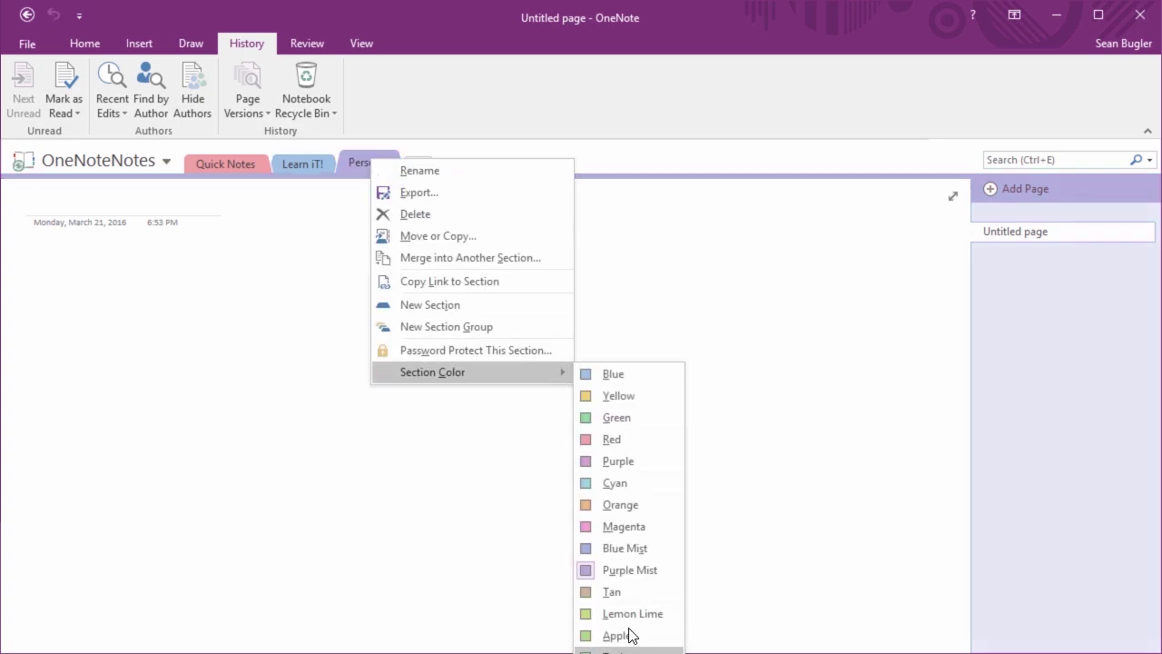
left_click(641, 417)
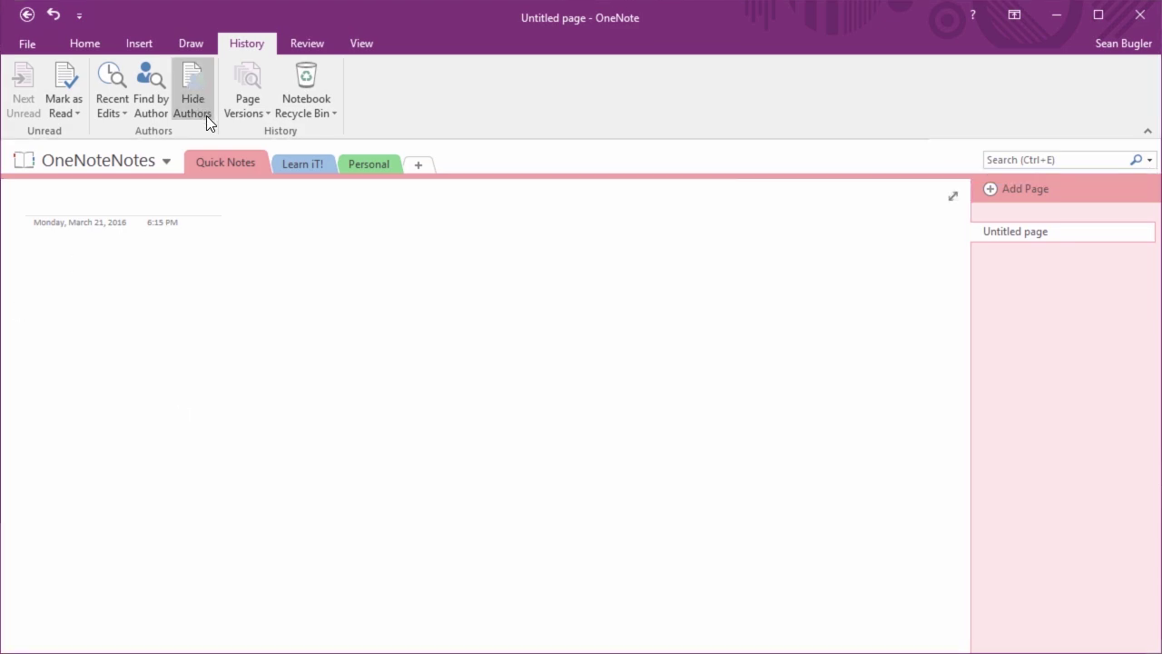
Title the Quick Notes page Meetings
left_click(187, 206)
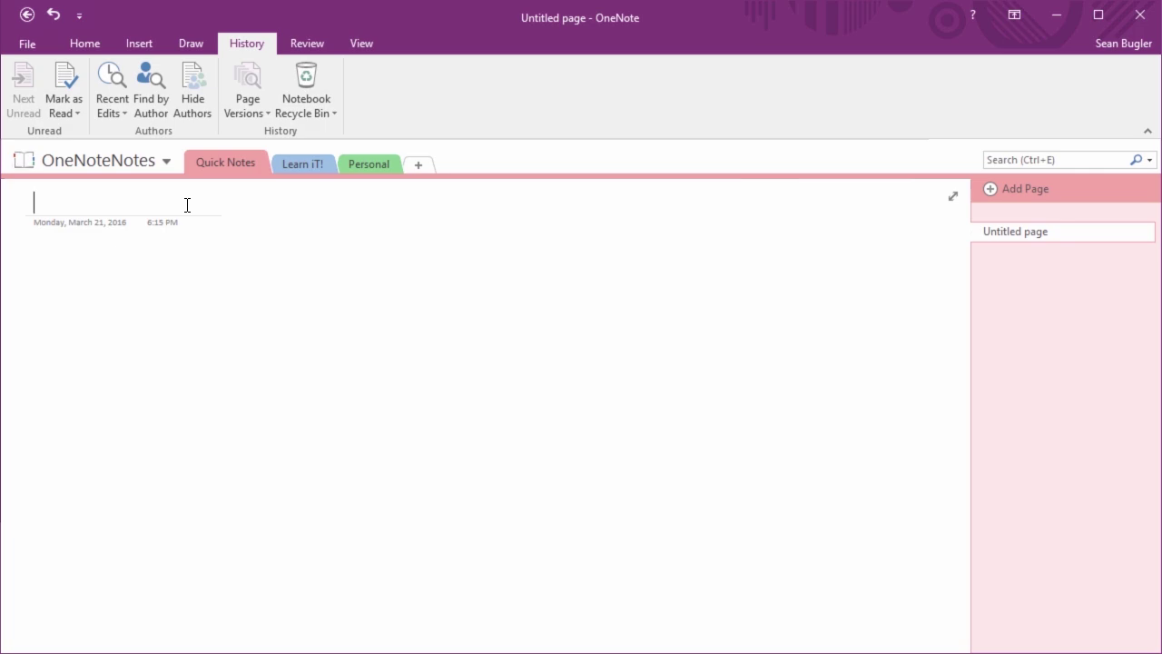
type("Meet")
type("ings")
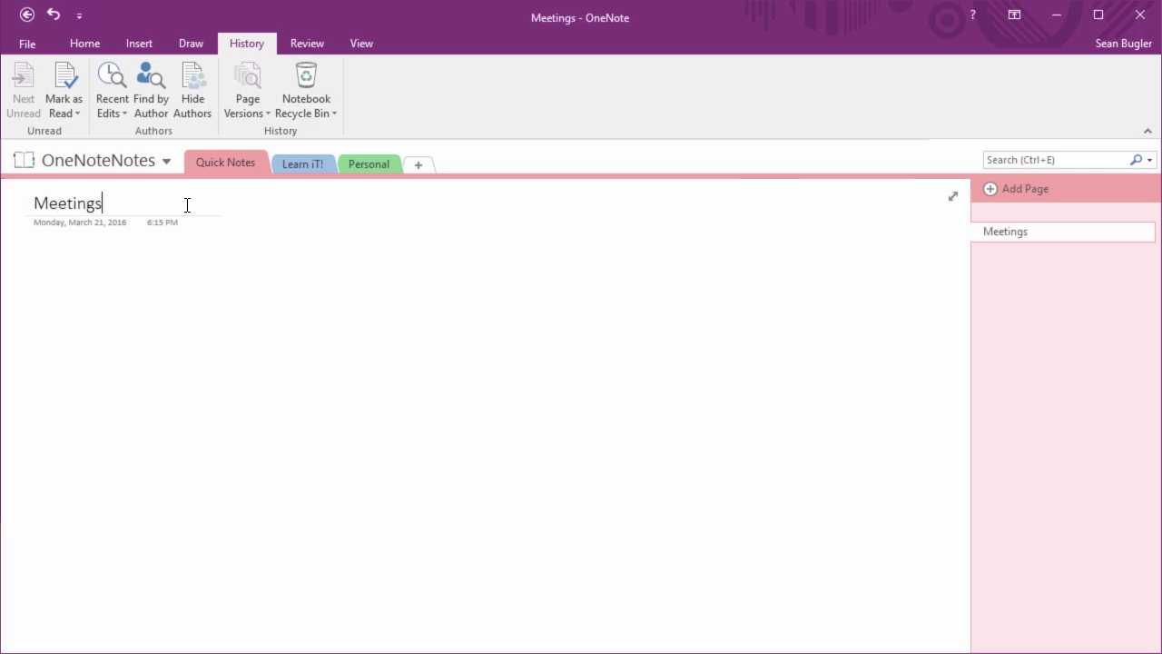
left_click(188, 285)
Add a second page titled On the Go, then switch to Learn iT!
left_click(1004, 193)
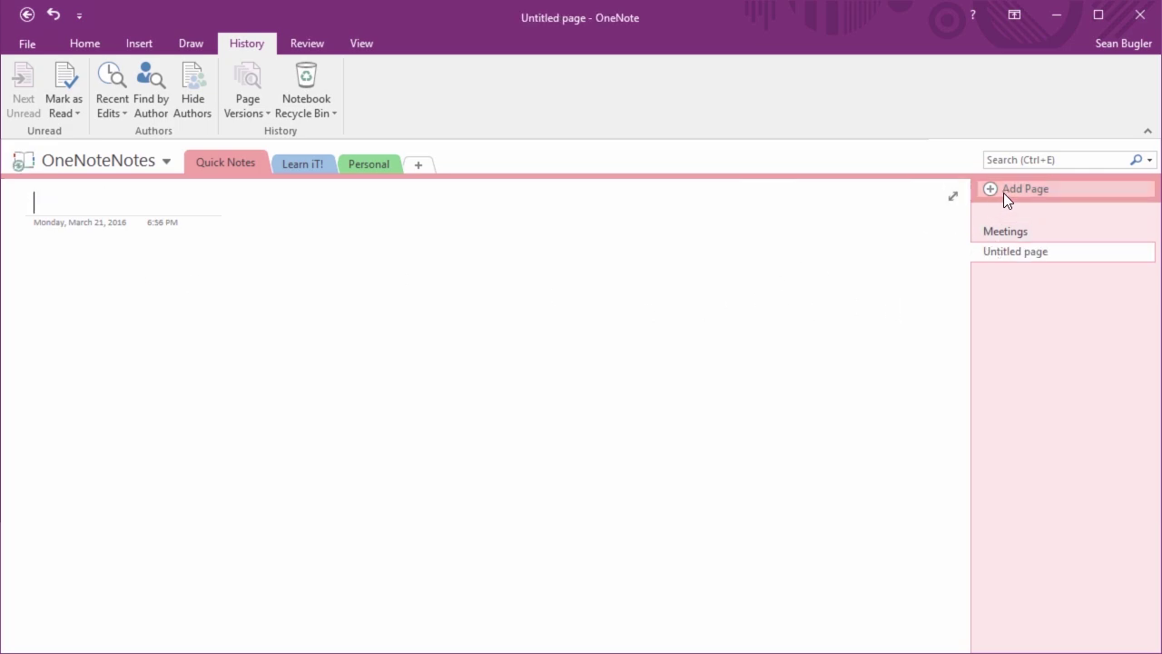
type("In")
key("BackSpace")
key("BackSpace")
type("On the go")
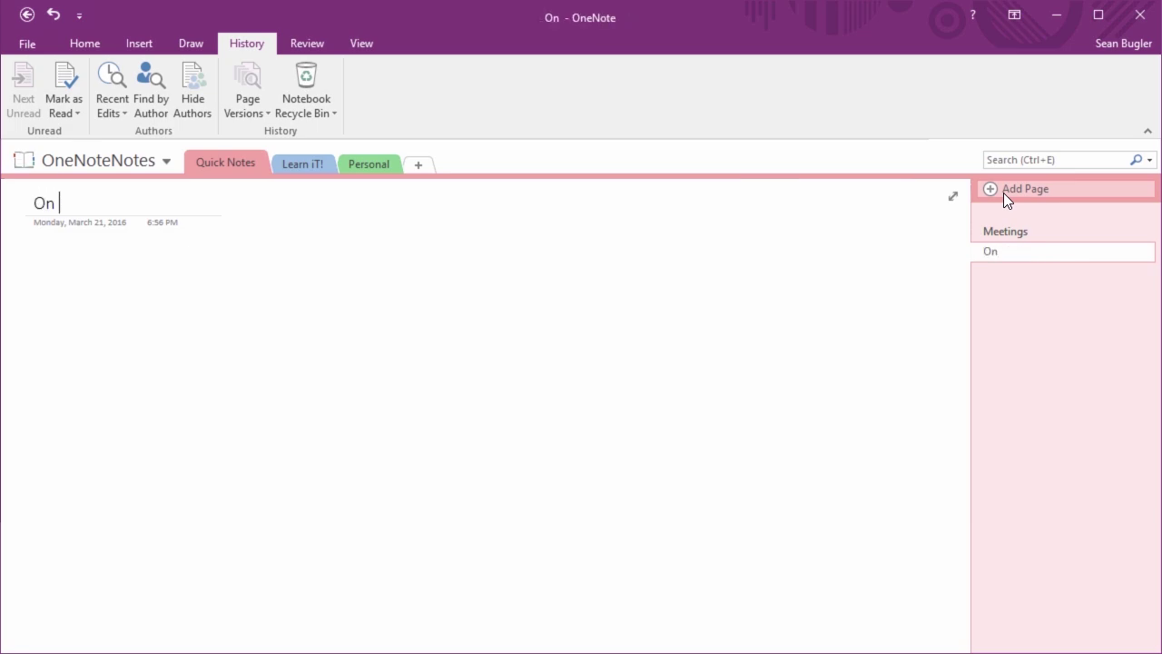
key("BackSpace")
key("BackSpace")
type("Go")
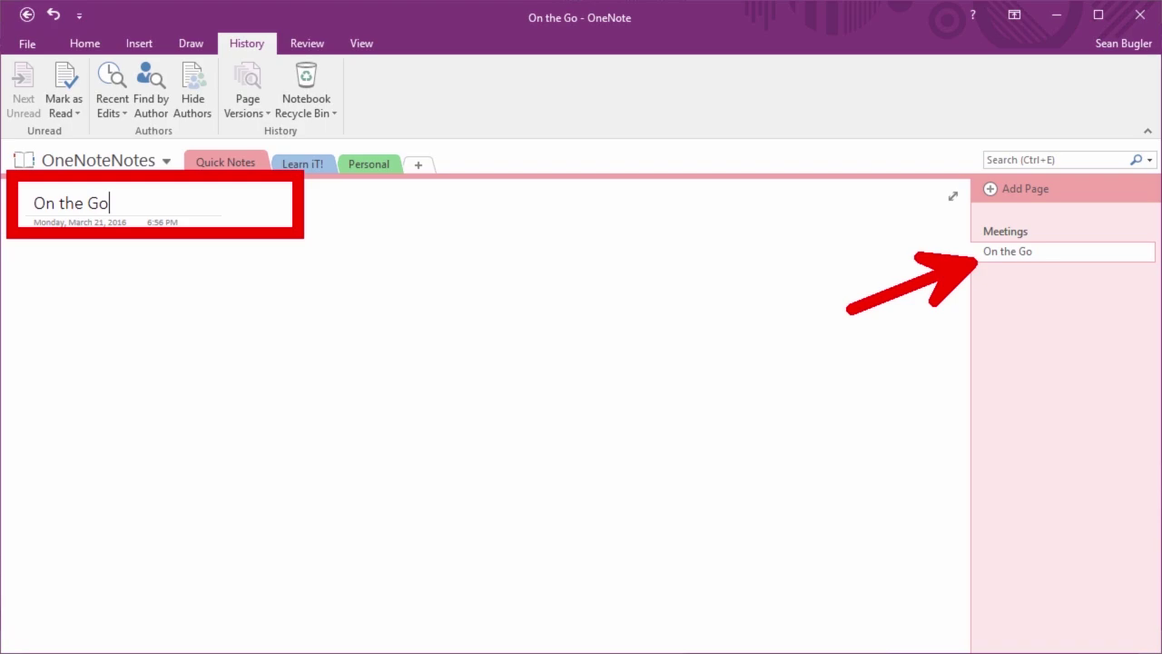
left_click(322, 170)
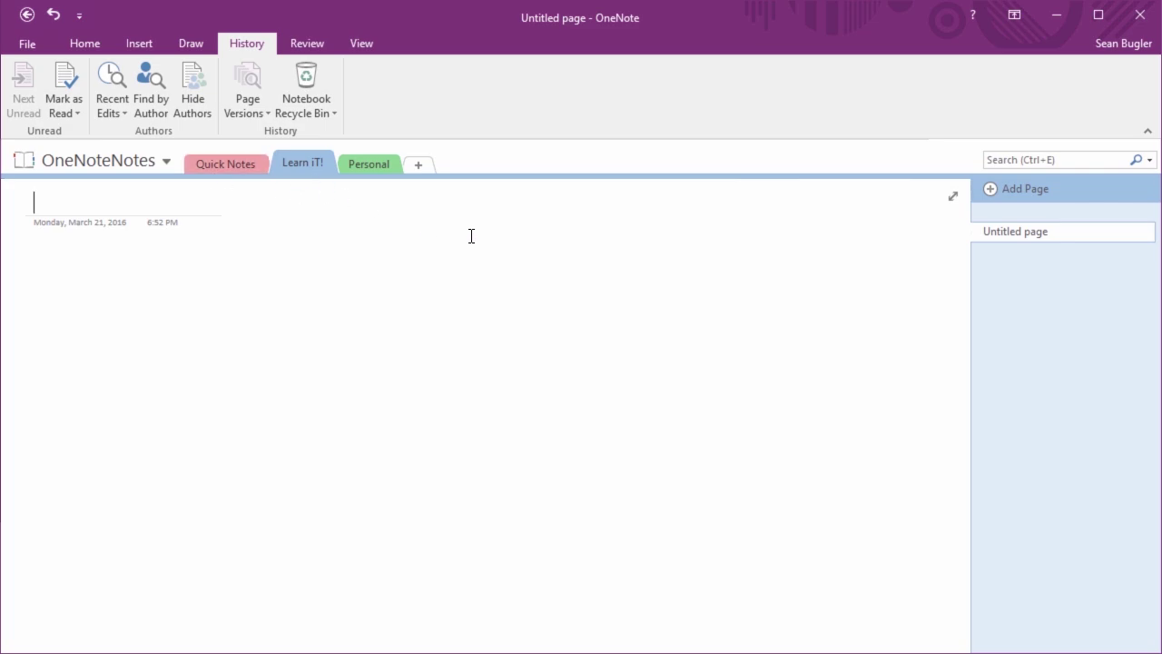
Title the page Executive and add two more pages titled Sales and Instructors
type("Exe")
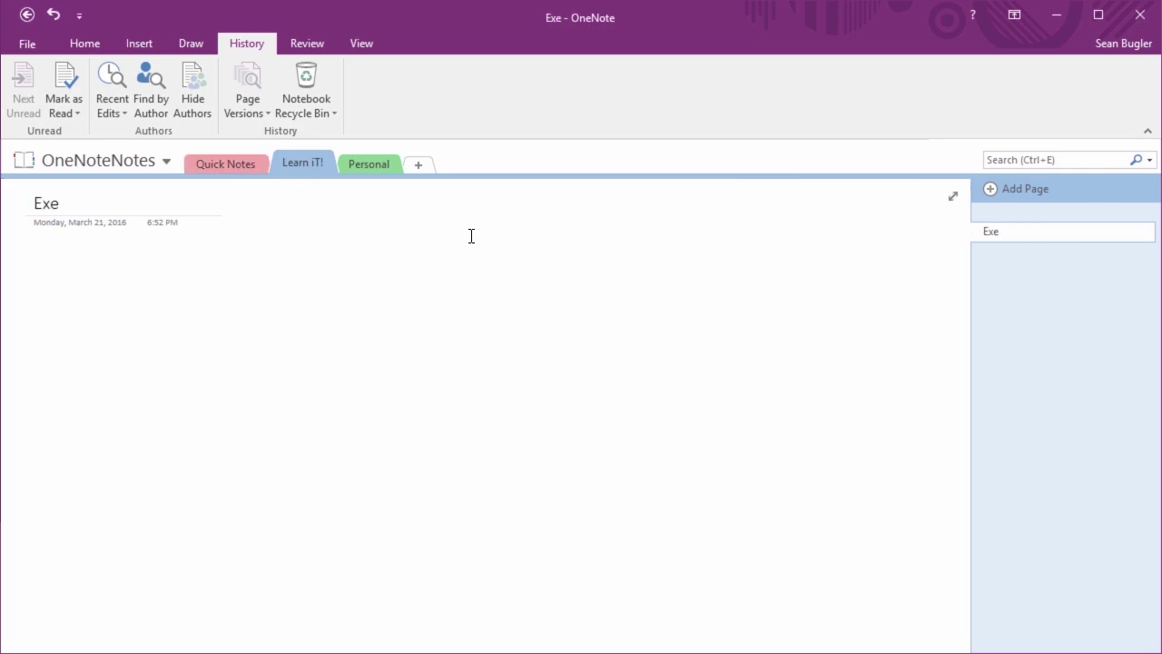
type("cutive")
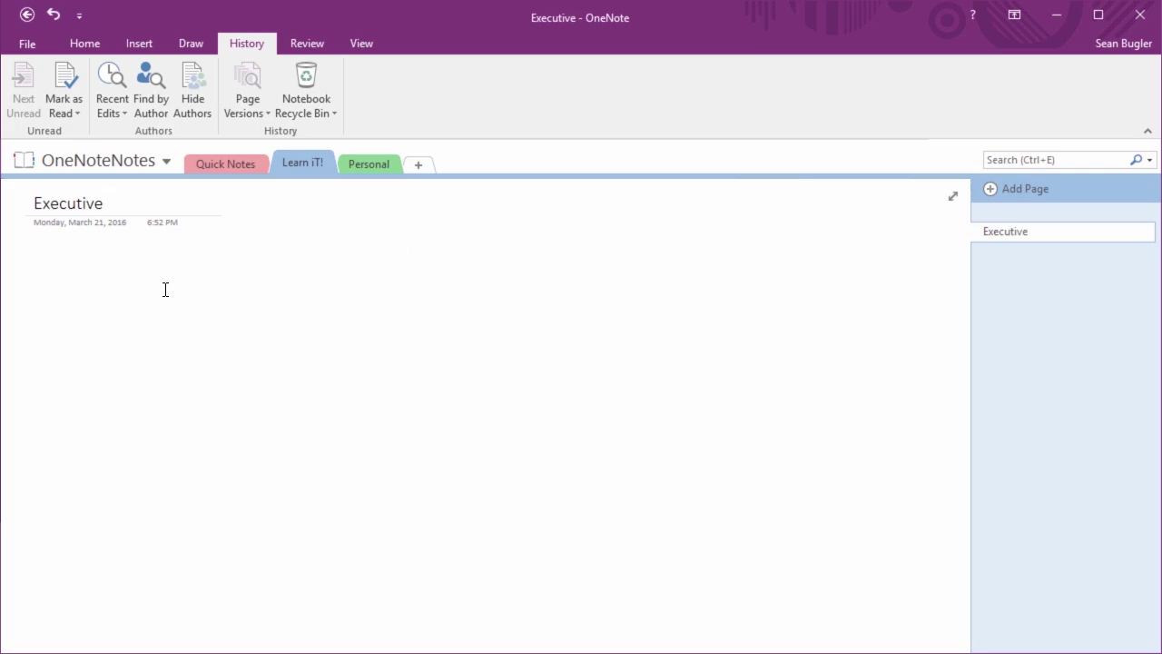
left_click(1018, 188)
type("Sales")
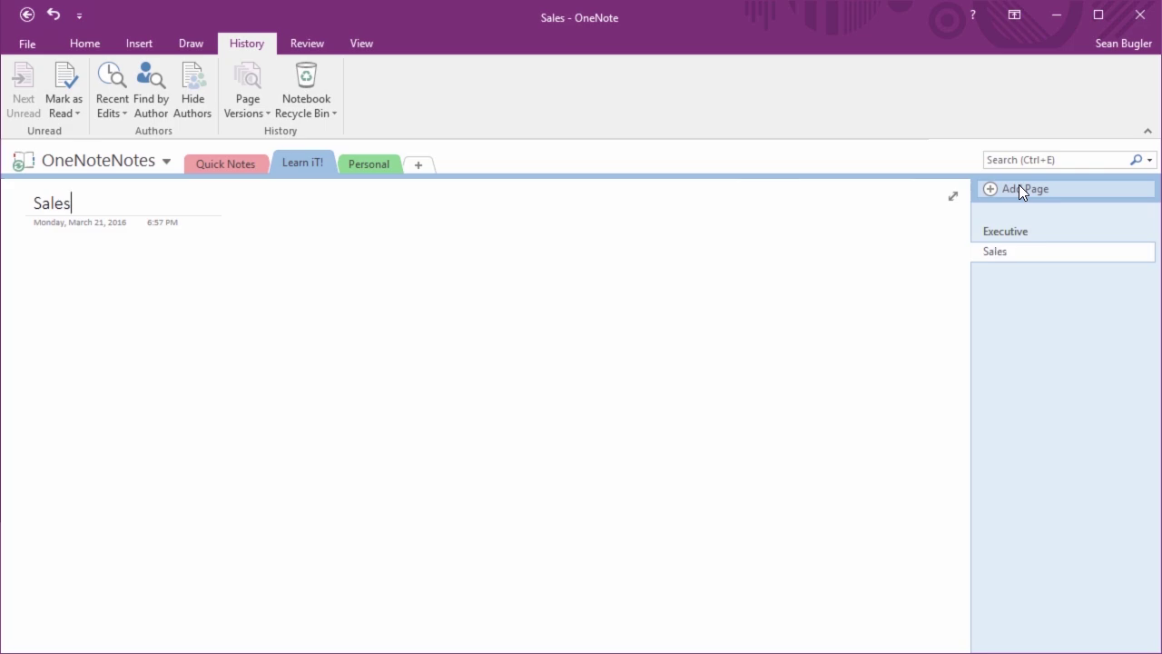
left_click(1018, 193)
type("Instructors")
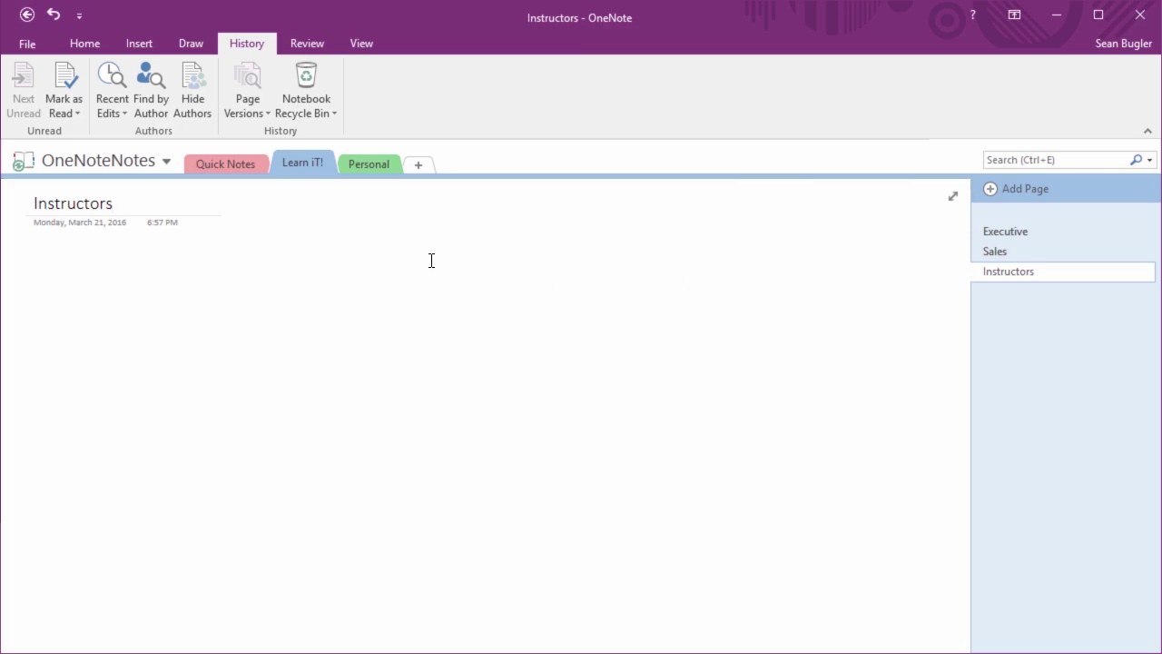
Go back to the Quick Notes section
left_click(227, 164)
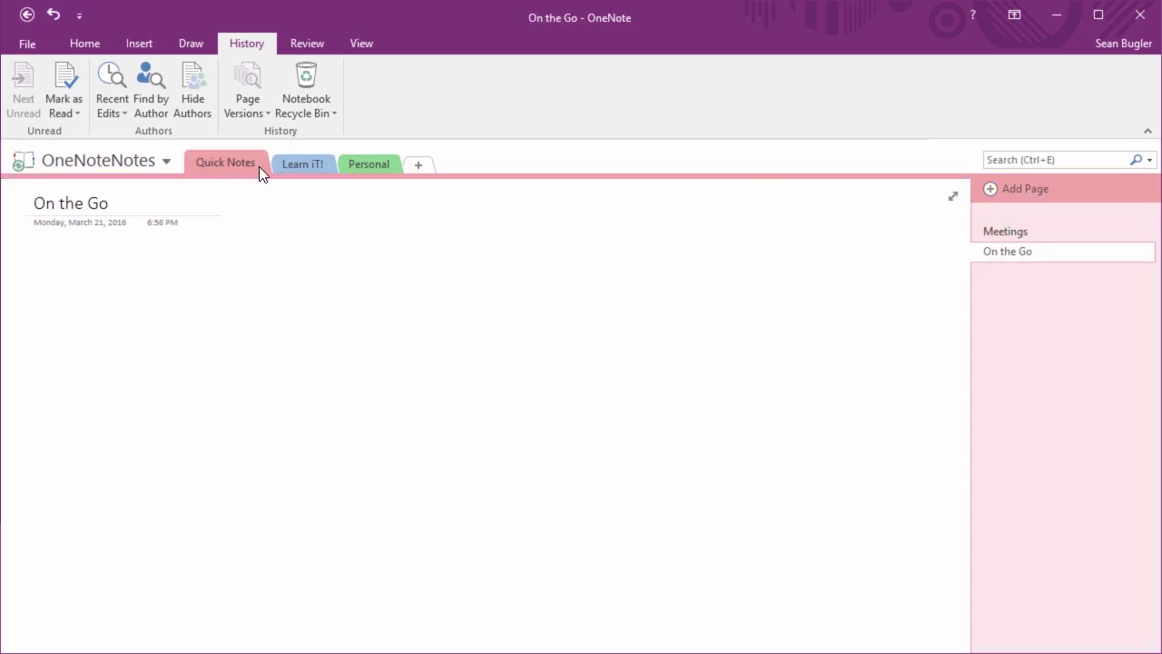
left_click(296, 166)
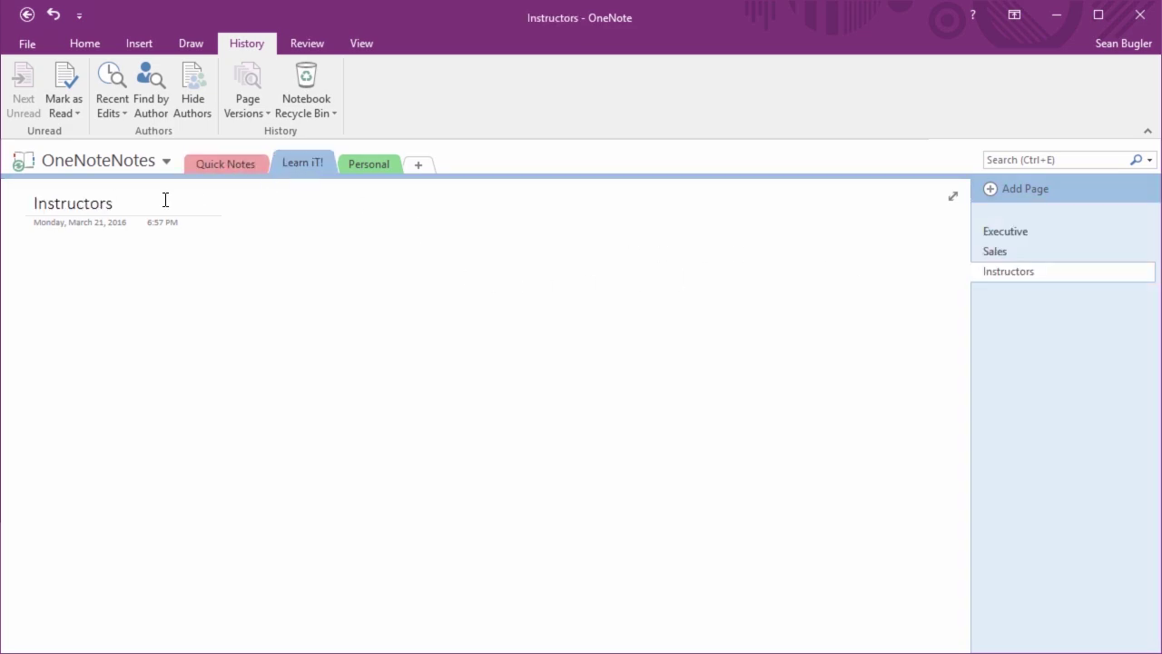
left_click(207, 166)
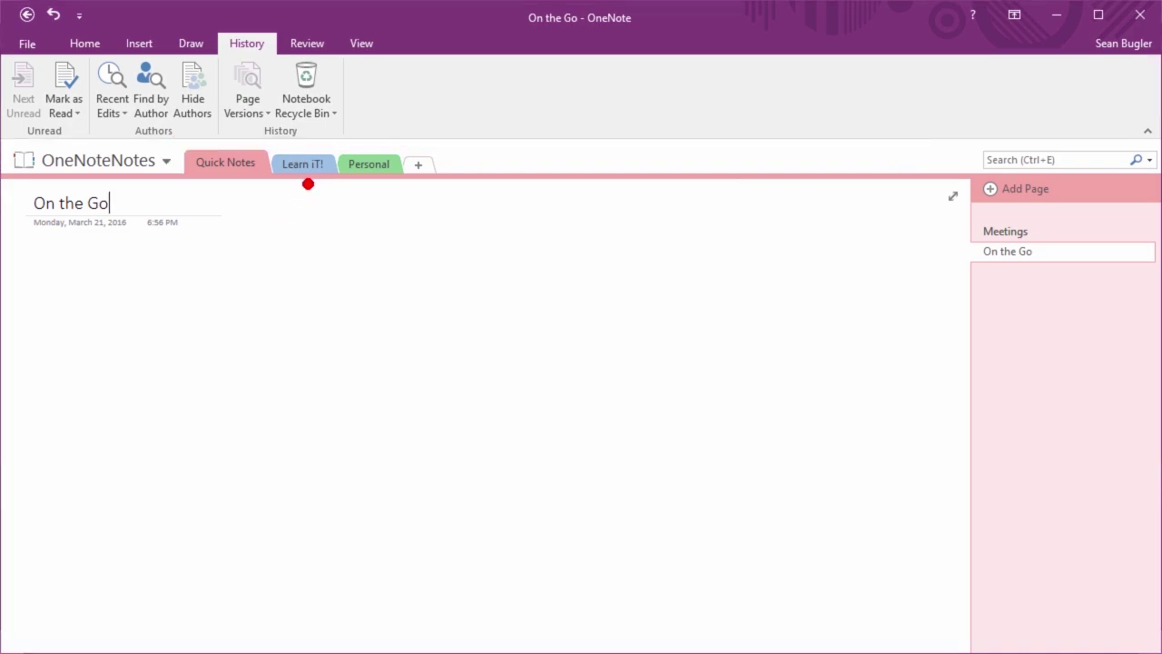
Create a new notebook section named 'Bugler, LLC'
left_click(414, 171)
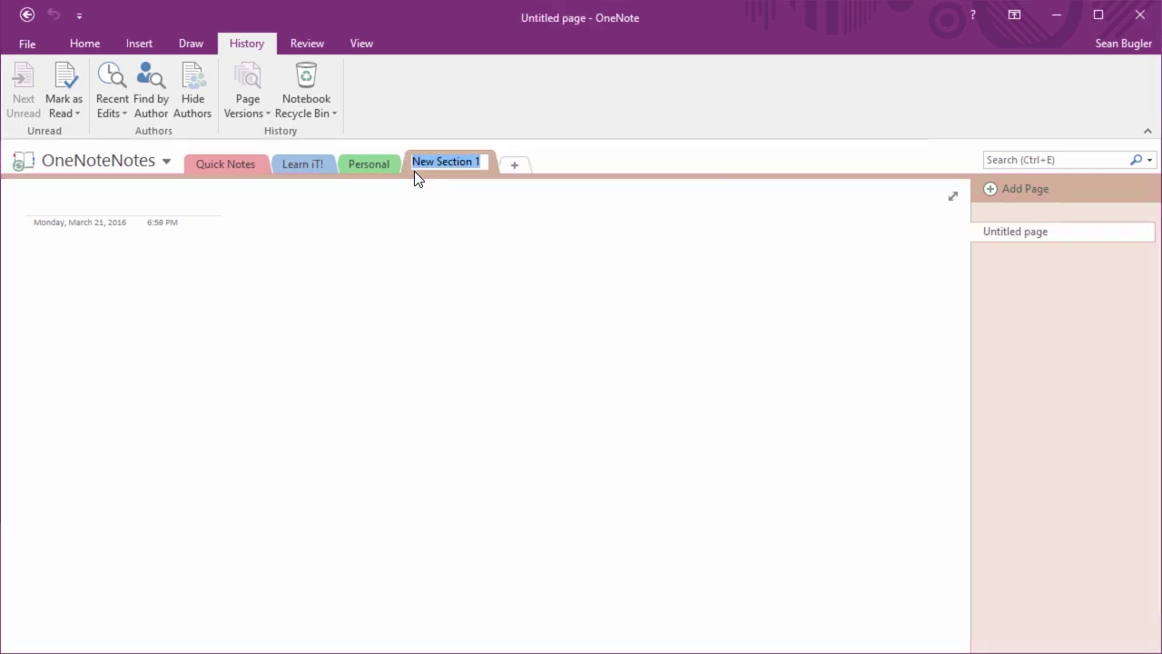
type("Bugler, LLC")
key("Return")
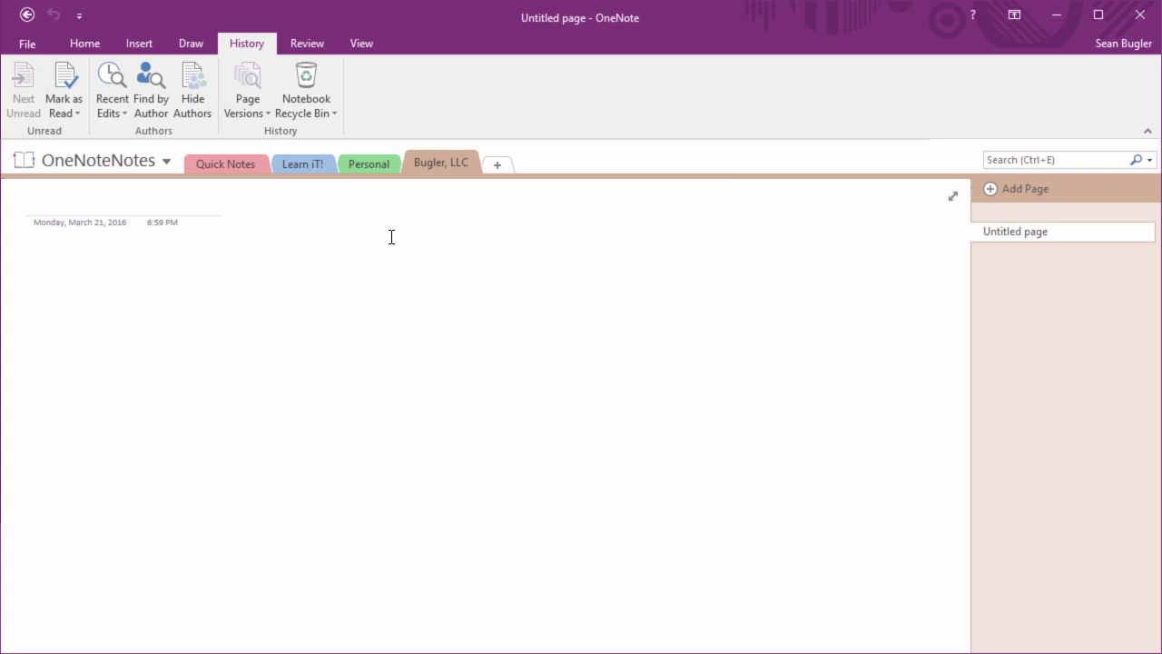
right_click(444, 159)
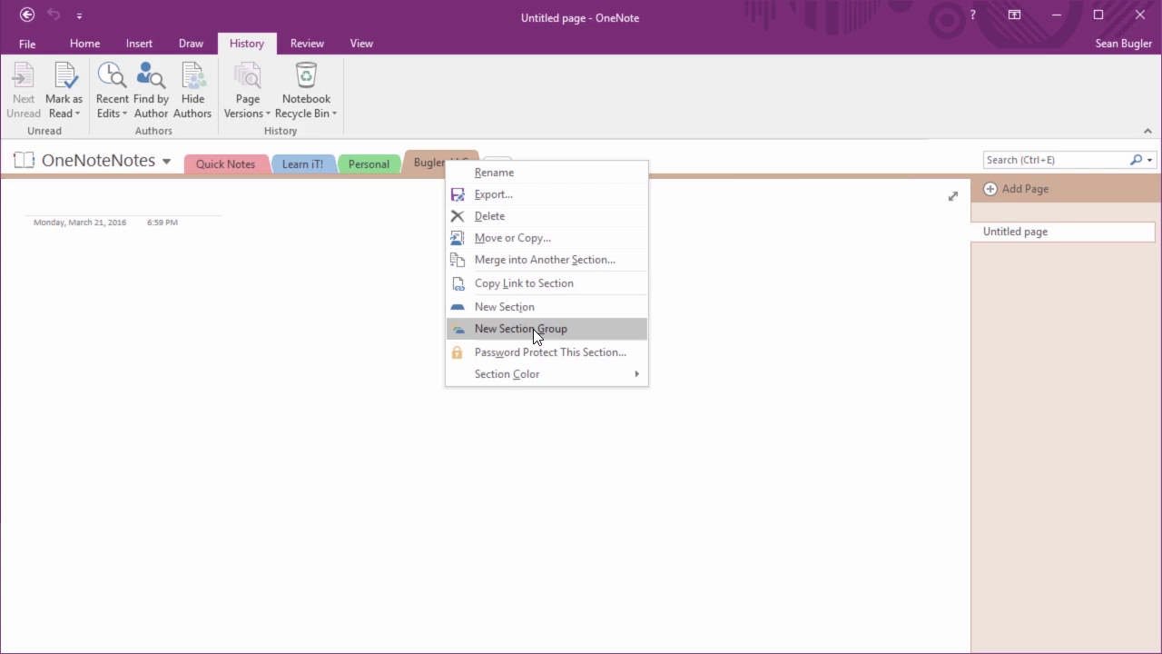
Create a new section group named Professional
left_click(533, 329)
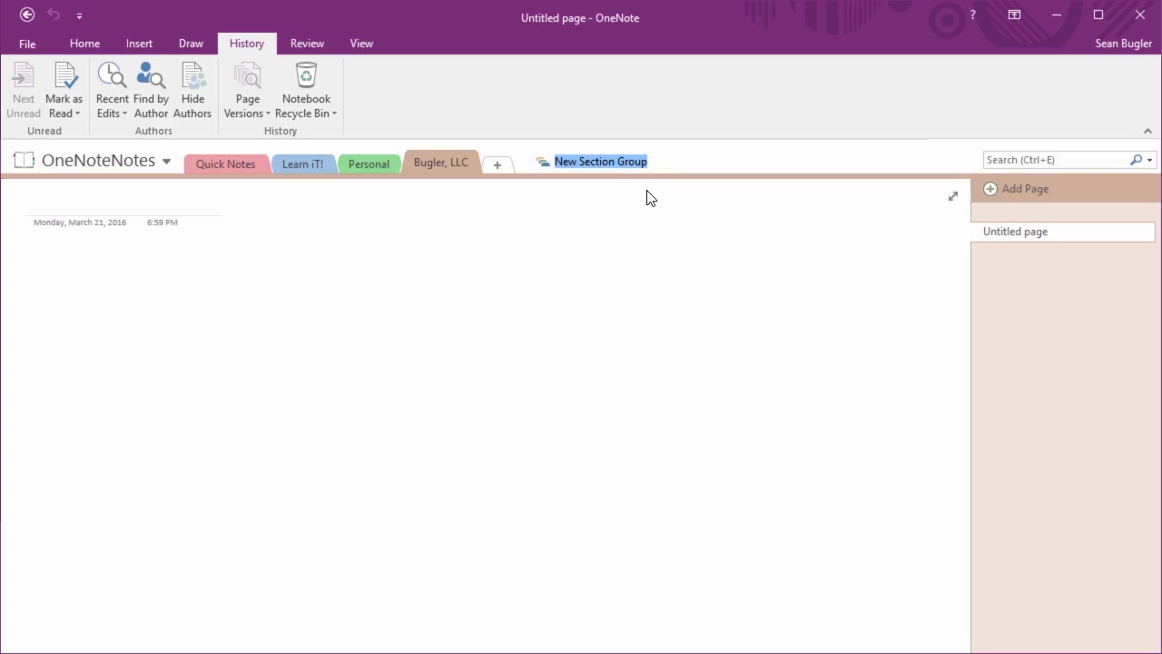
type("Projfessional")
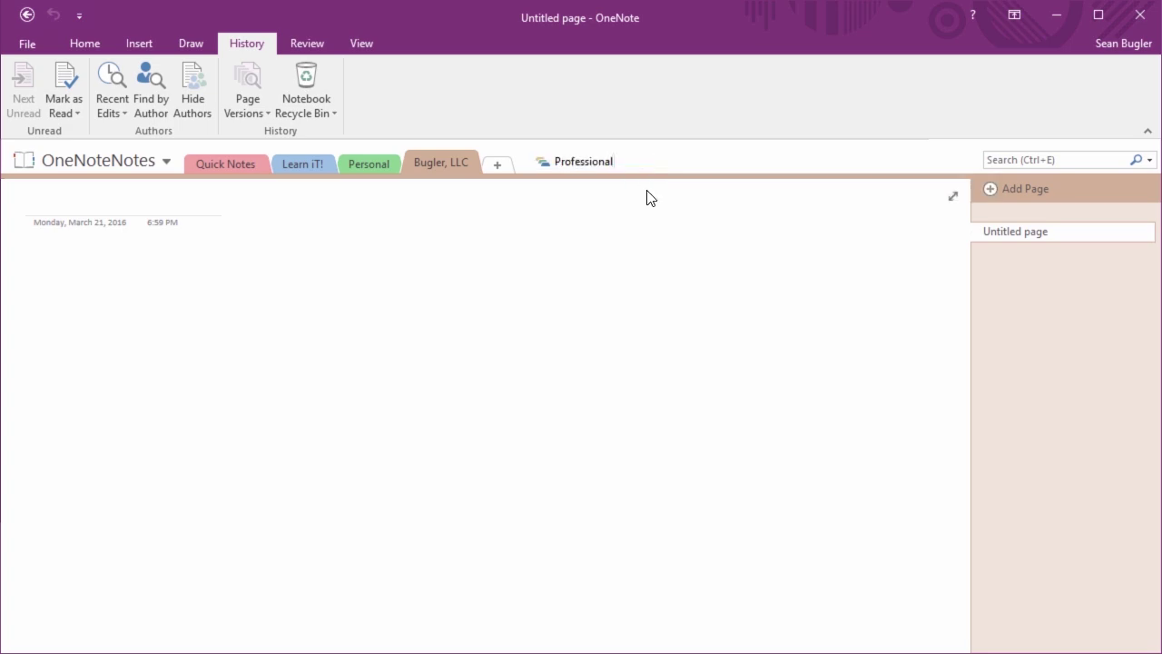
key("Return")
Put the Bugler, LLC section inside the Professional group, then return to the notebook's top level
left_click(560, 166)
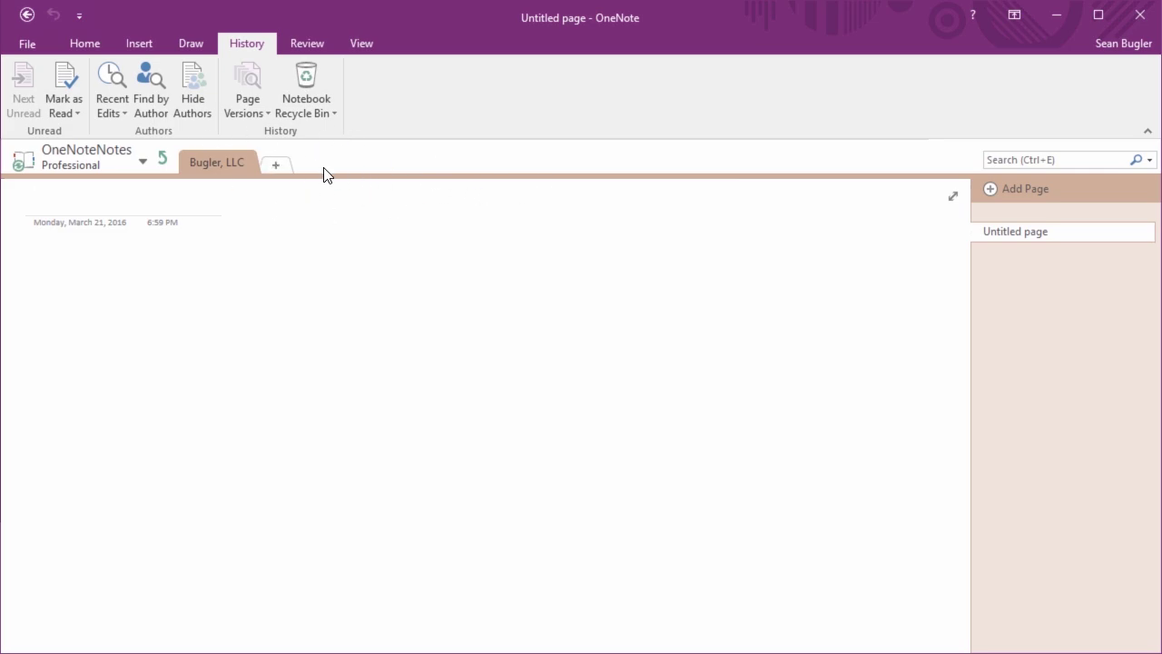
left_click(48, 154)
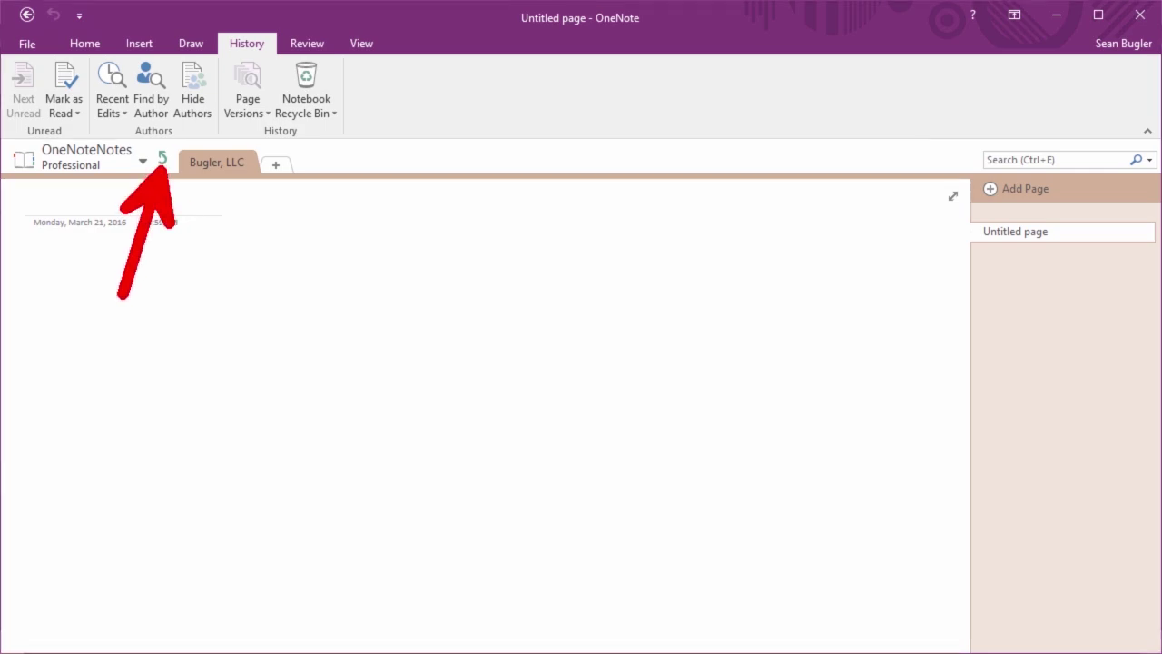
left_click(161, 158)
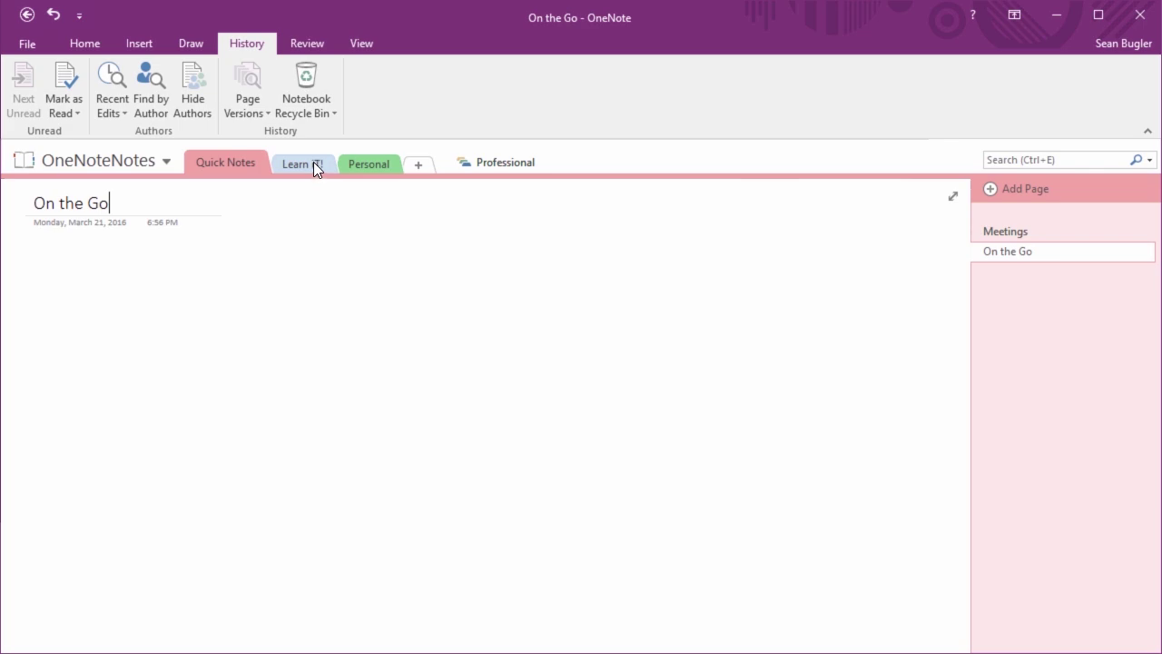
Move Learn iT! into Professional, place Personal before Quick Notes, then open the Professional group
left_click_drag(313, 162, 487, 167)
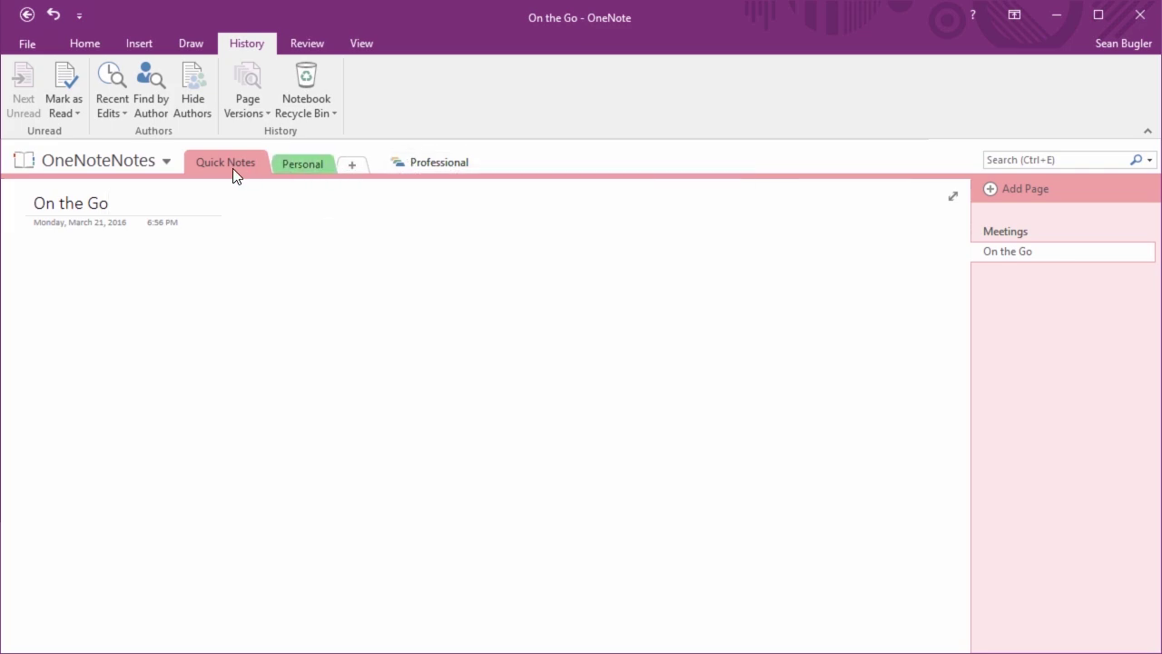
mouse_move(295, 169)
left_mouse_down()
mouse_move(176, 173)
mouse_move(203, 176)
left_mouse_up()
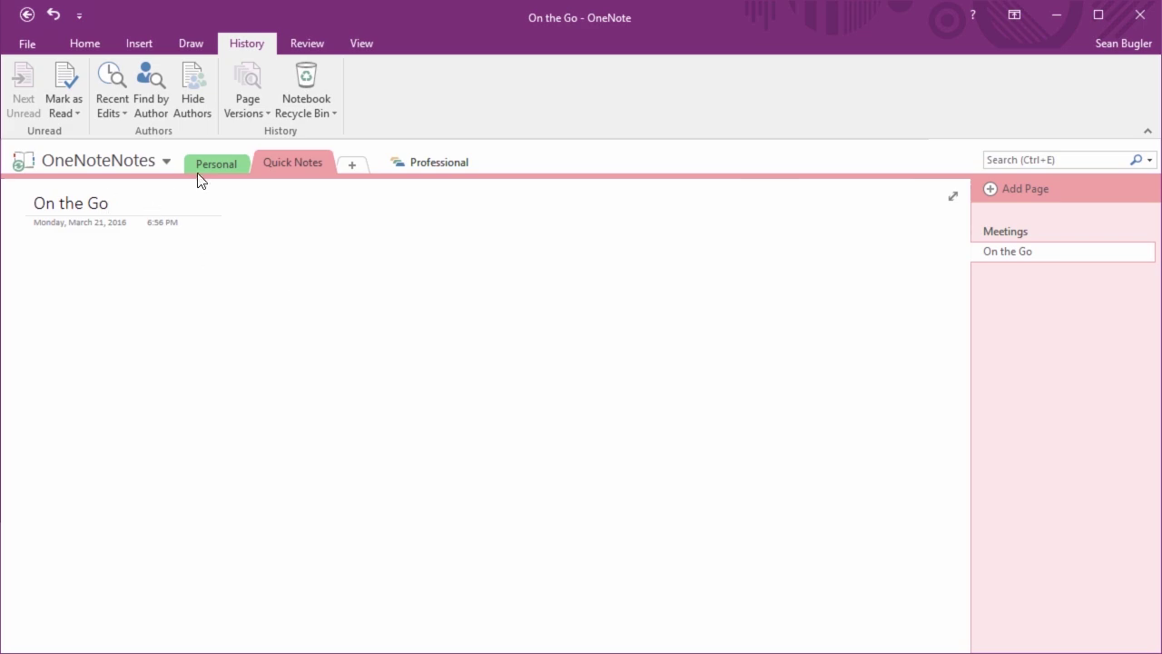
left_click(205, 167)
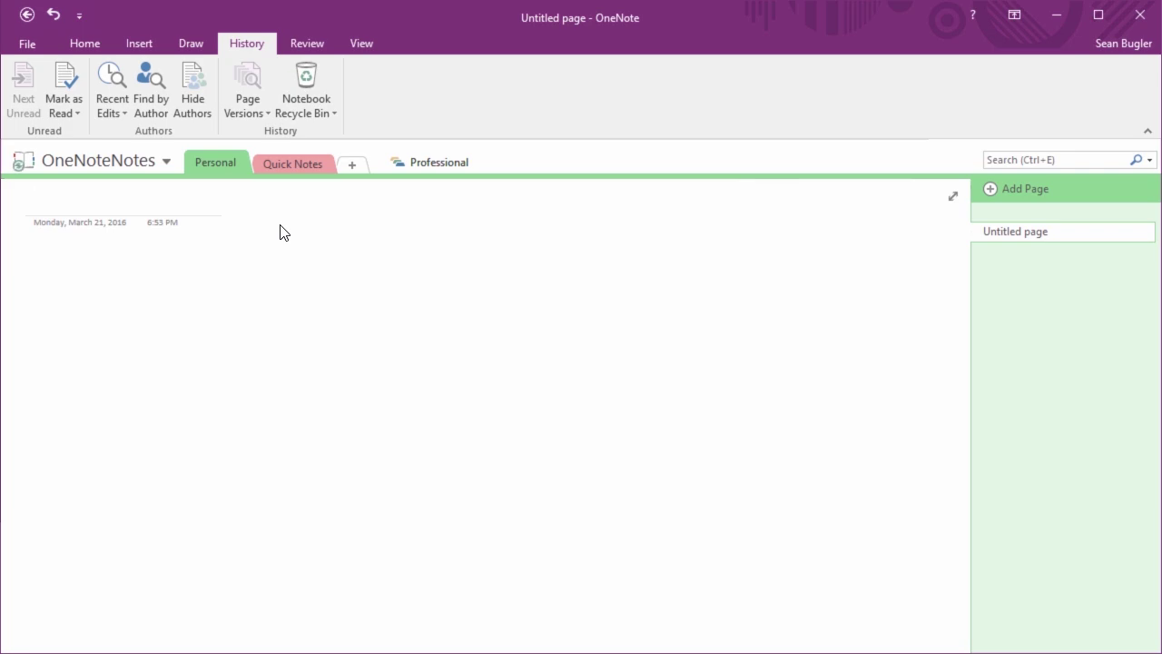
left_click(427, 166)
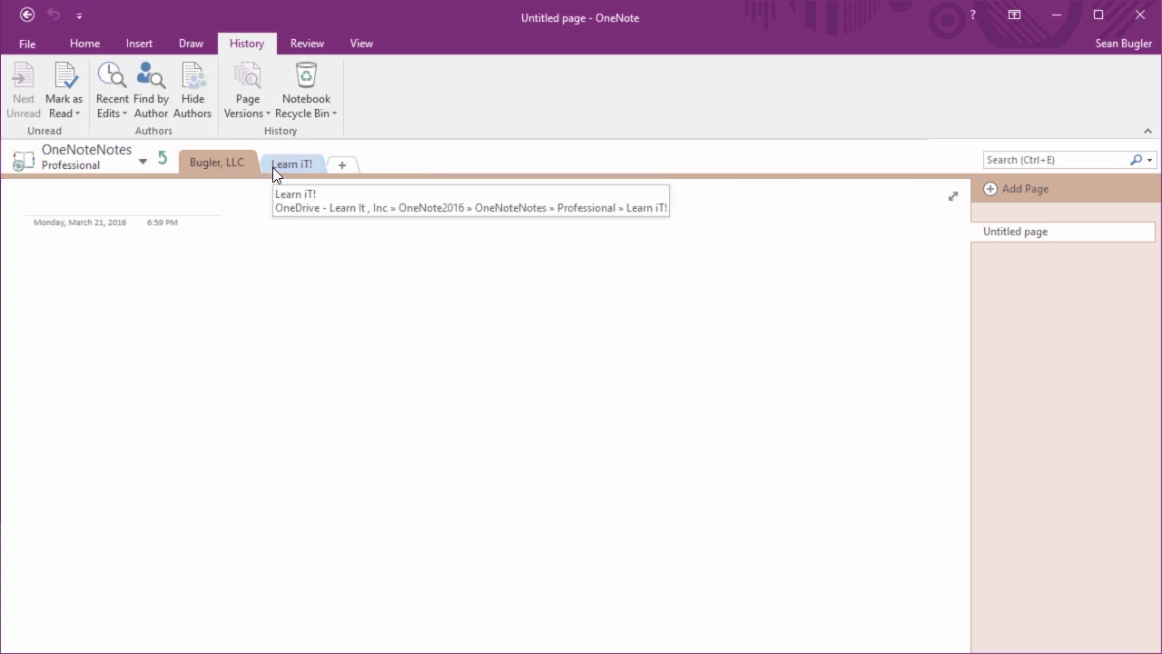
Leave the Professional group and open Quick Notes on its On the Go page
left_click(163, 157)
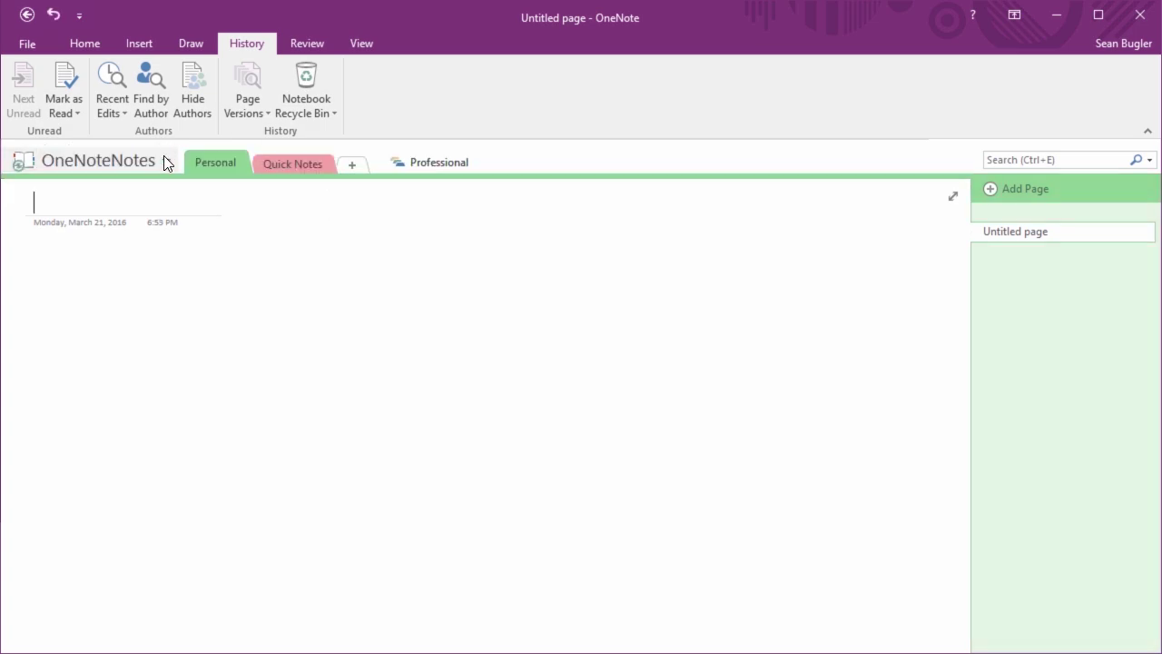
left_click(277, 164)
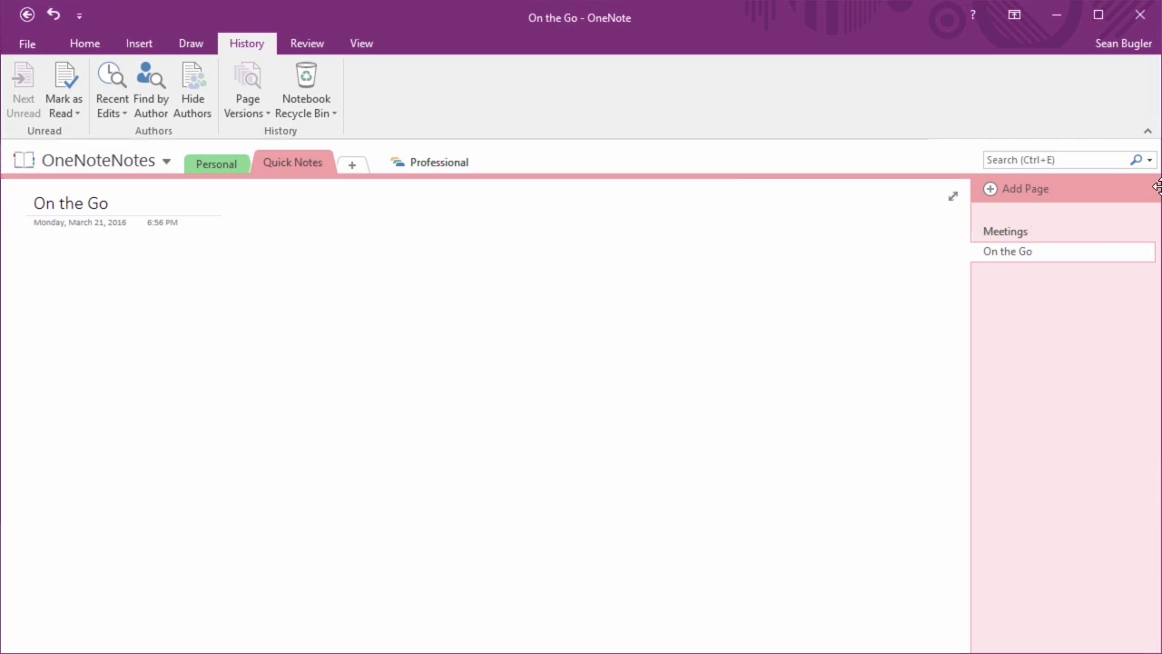
Add two Quick Notes pages titled 'Coffee with the Boss' and 'Weekly Status Report'
left_click(1008, 195)
type("C")
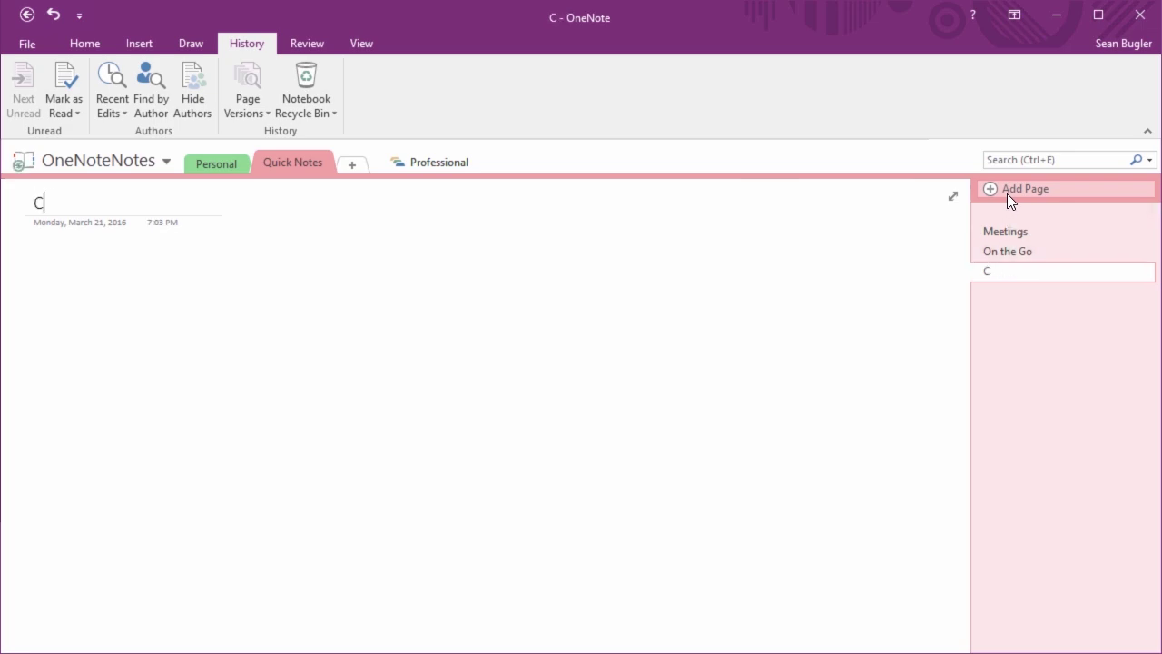
type("off ee")
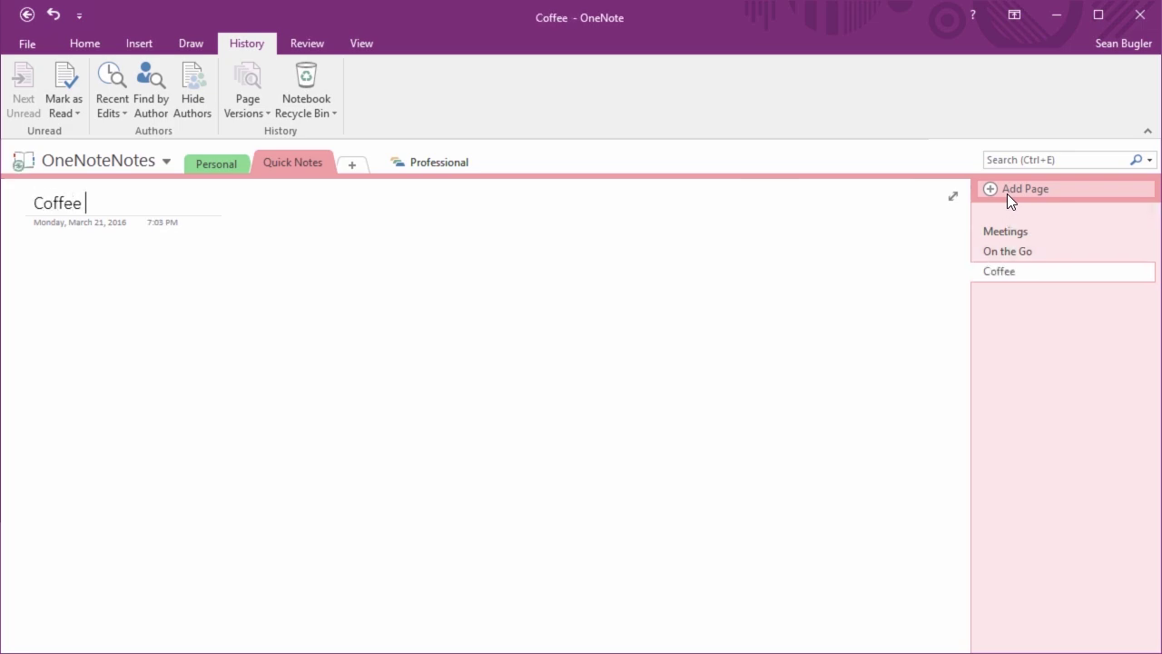
type("with the")
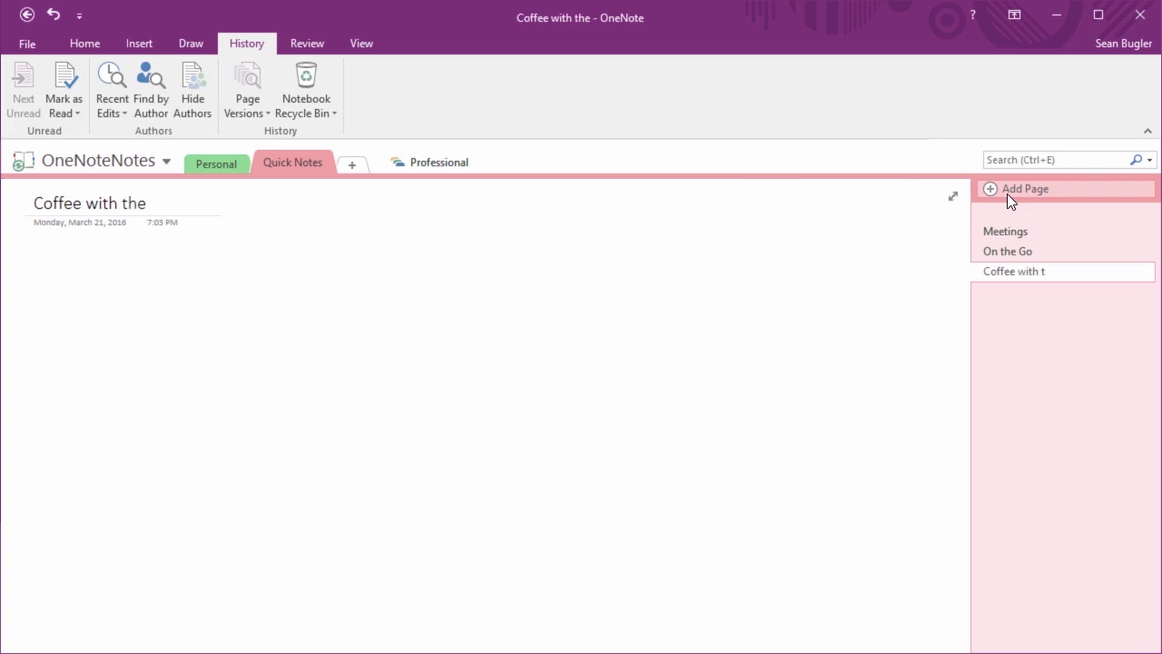
type(" Booss")
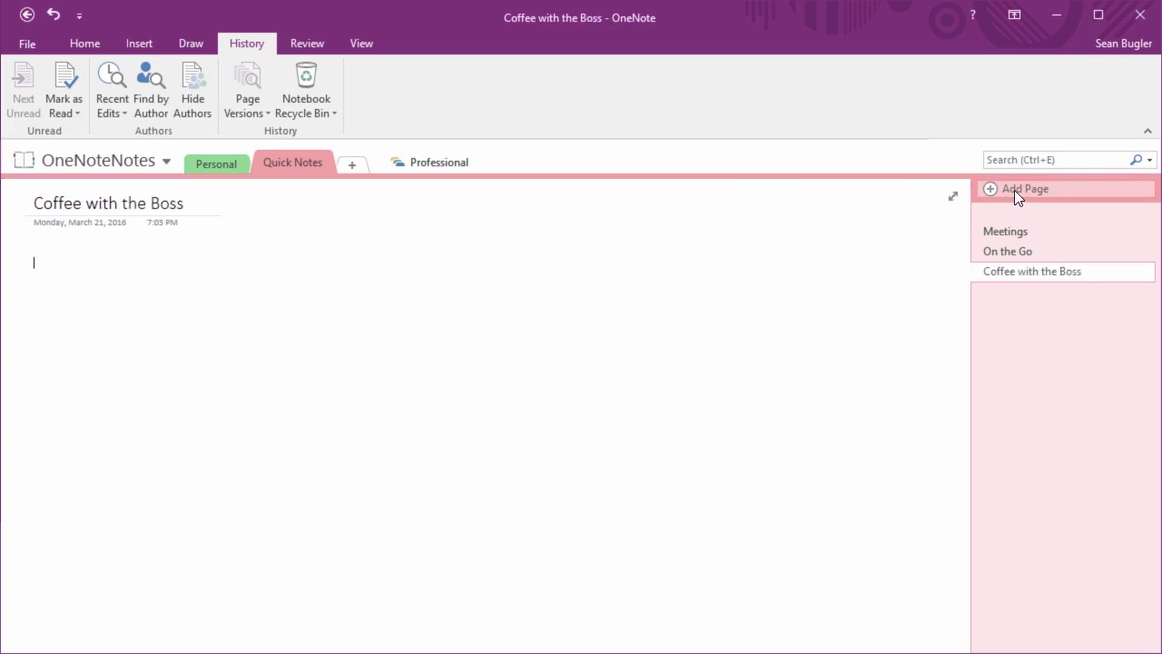
left_click(1015, 189)
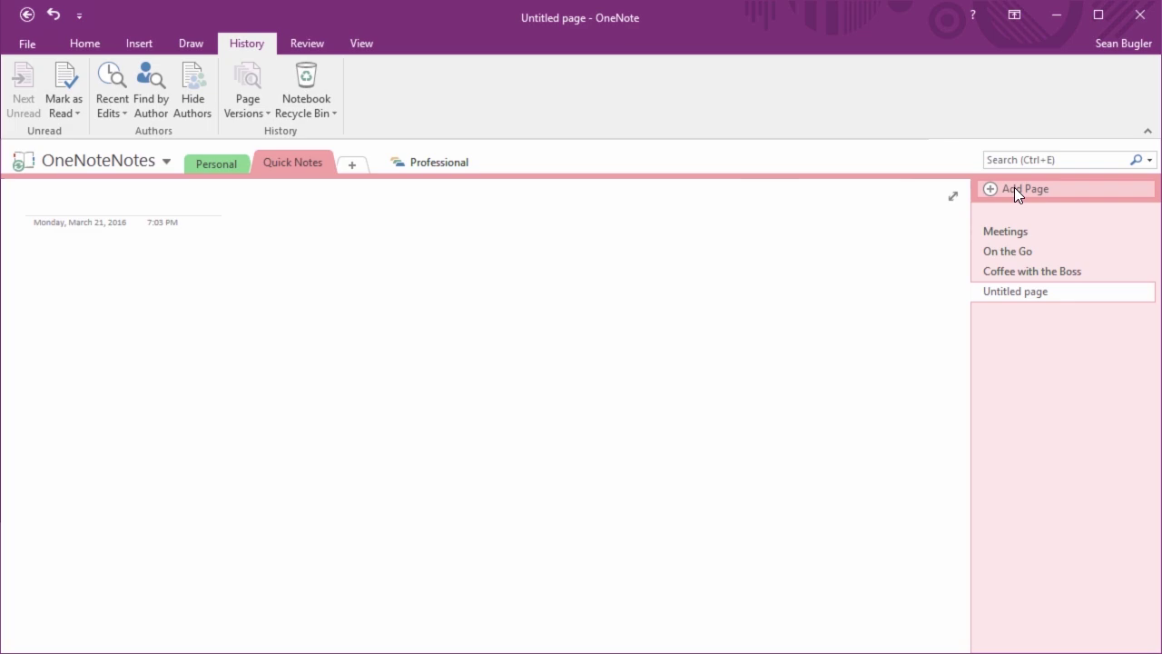
type("Weekly Status Report")
key("Return")
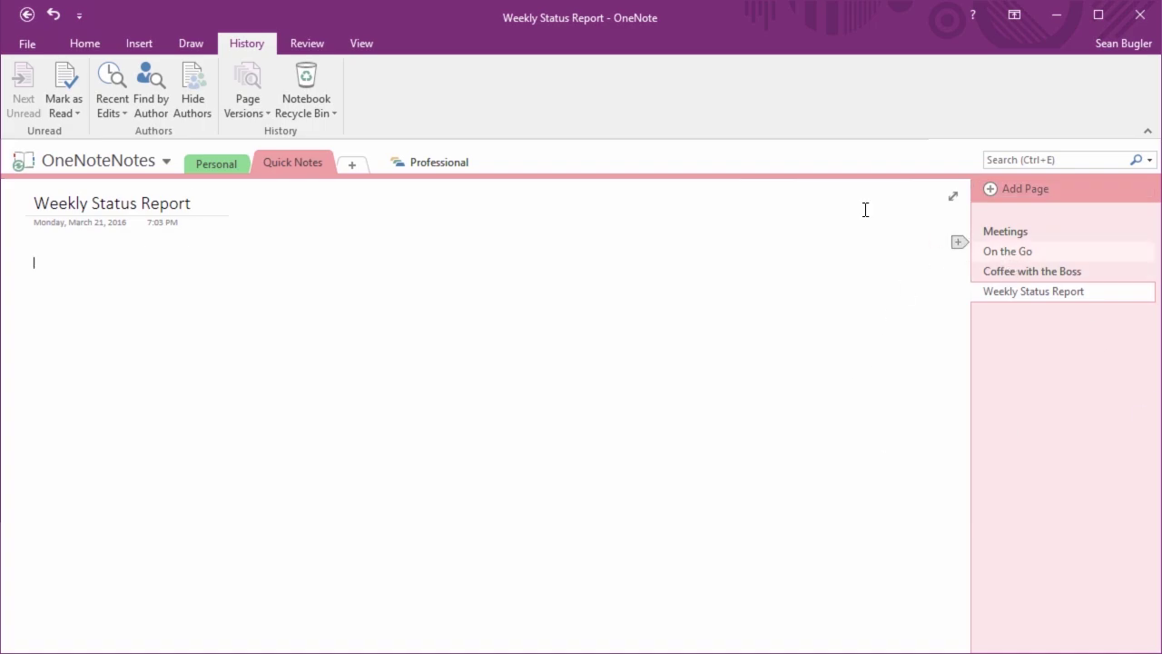
Look through the two new pages, then return to the Meetings page
left_click(1023, 274)
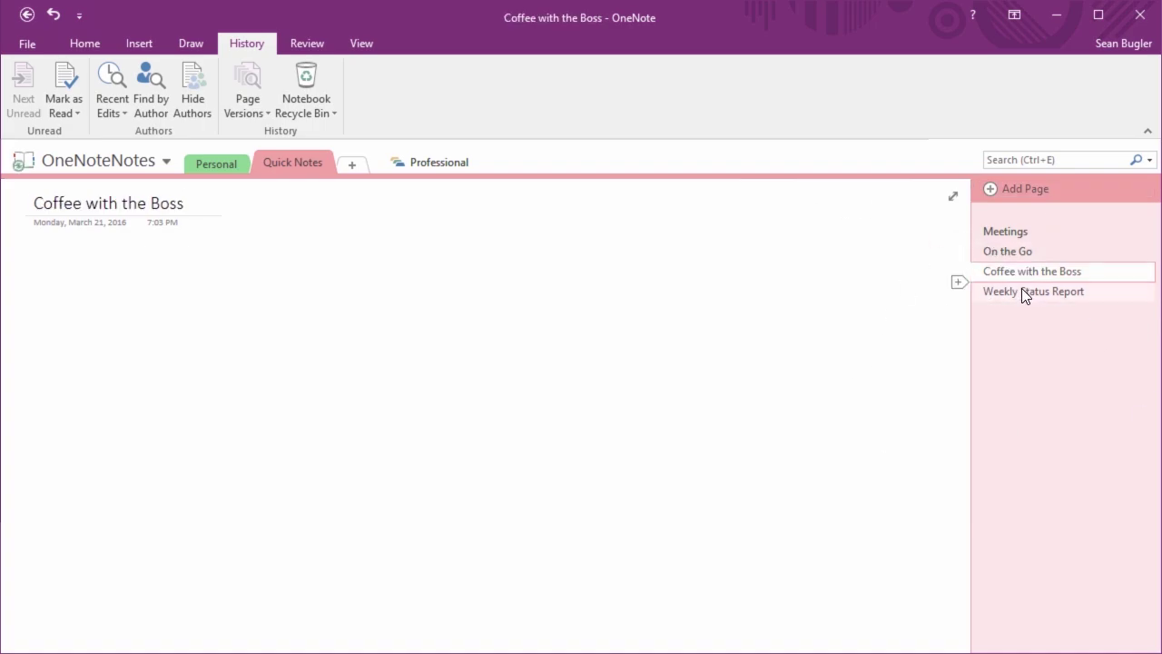
left_click(1023, 292)
left_click(1025, 272)
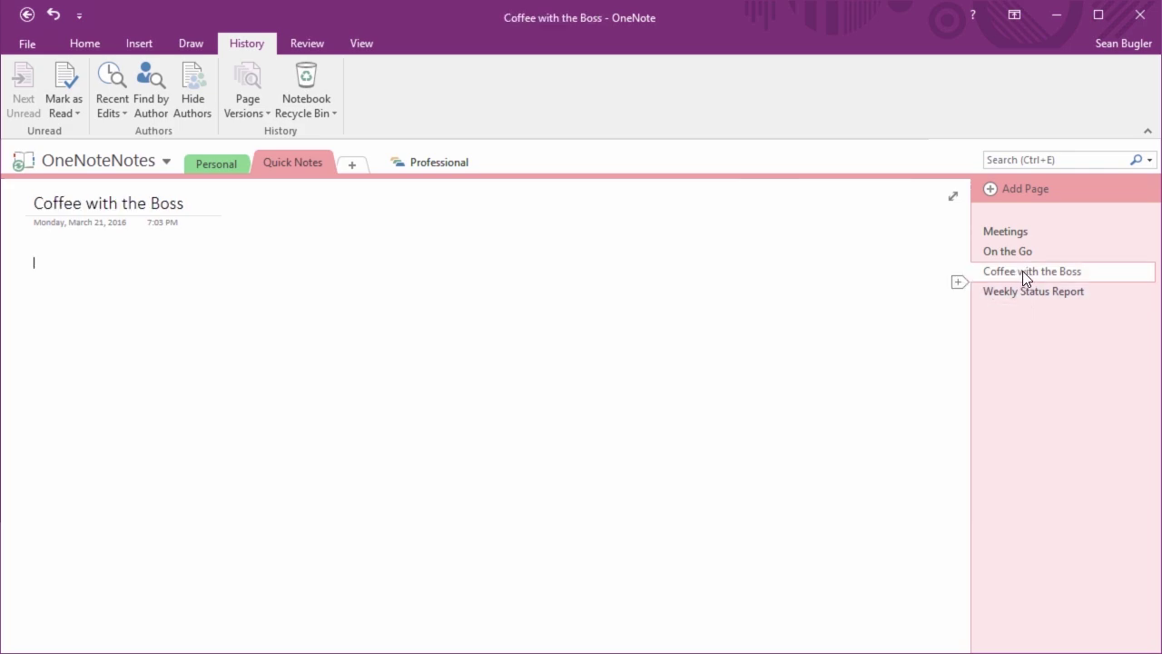
left_click(1005, 235)
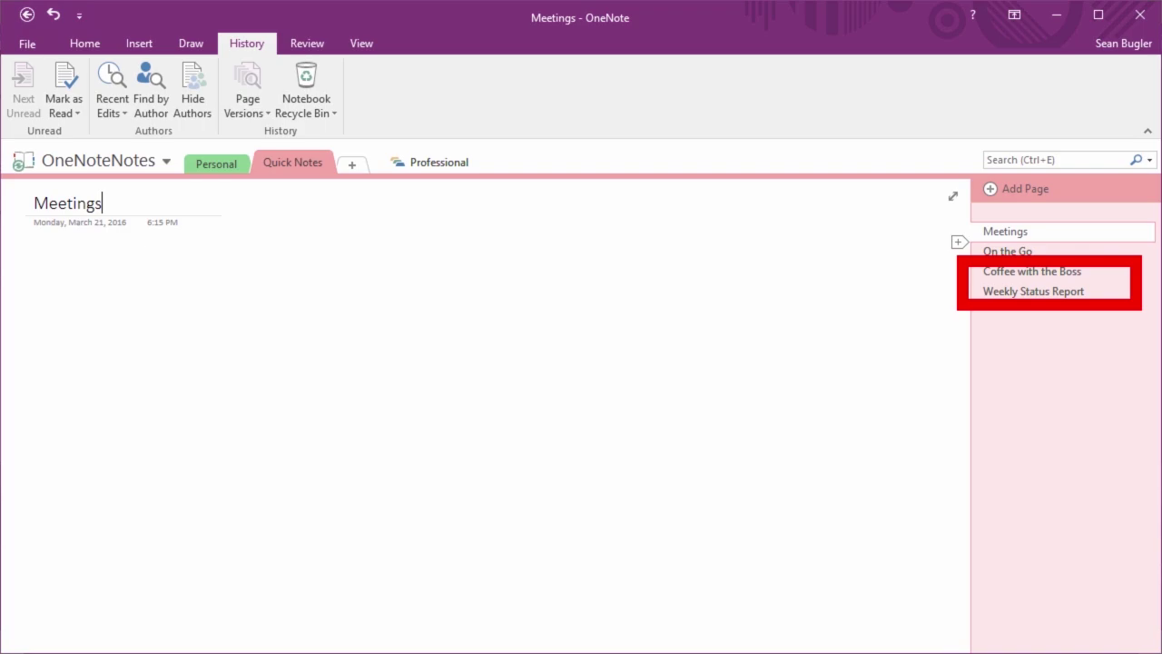
Move Coffee with the Boss and Weekly Status Report above On the Go, then open Coffee with the Boss
left_click_drag(1019, 265, 1023, 249)
left_click_drag(1022, 289, 1025, 263)
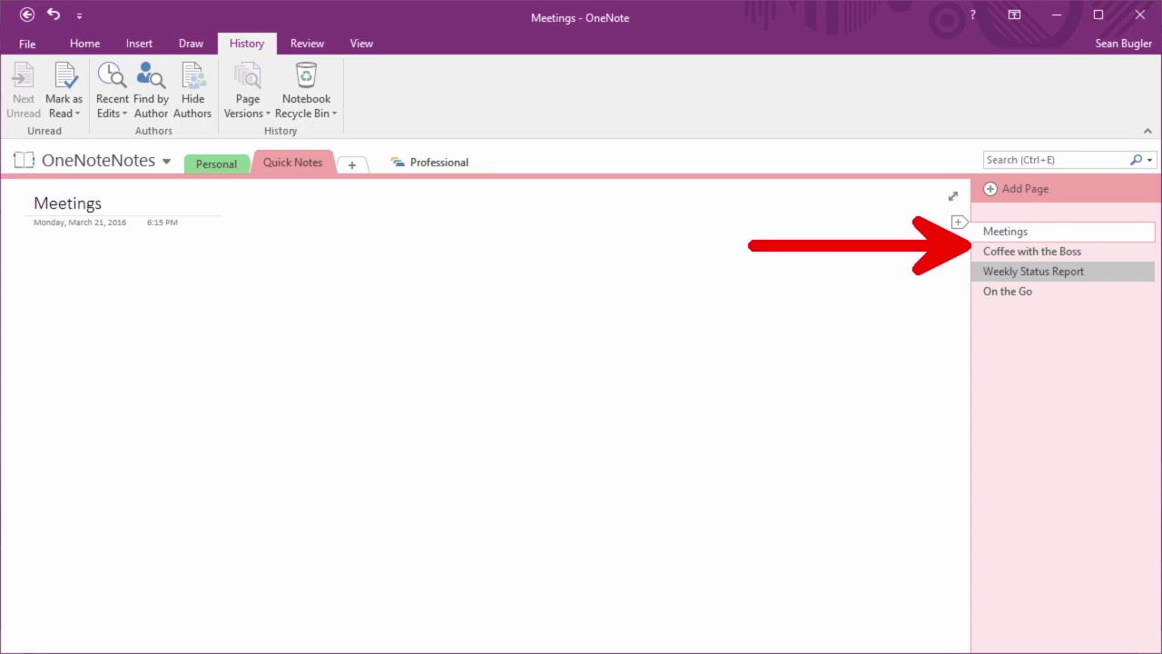
left_click(1008, 252)
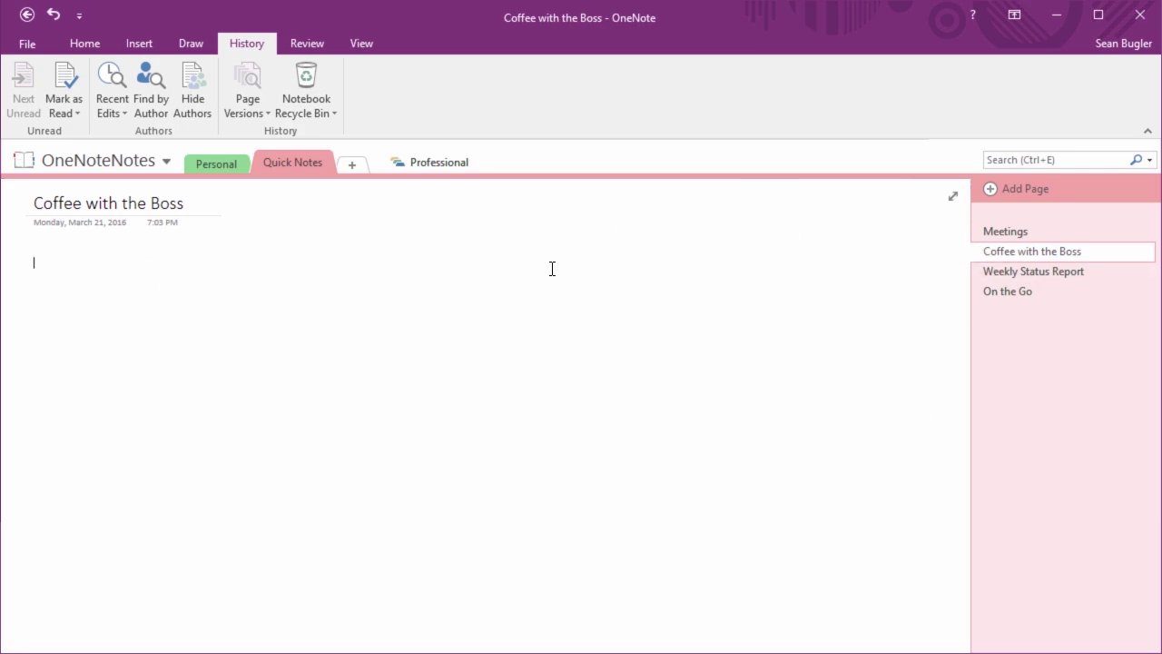
Make Coffee with the Boss and Weekly Status Report subpages of Meetings, then open Meetings
left_click(1009, 233)
left_click(1011, 252)
left_click(1010, 274)
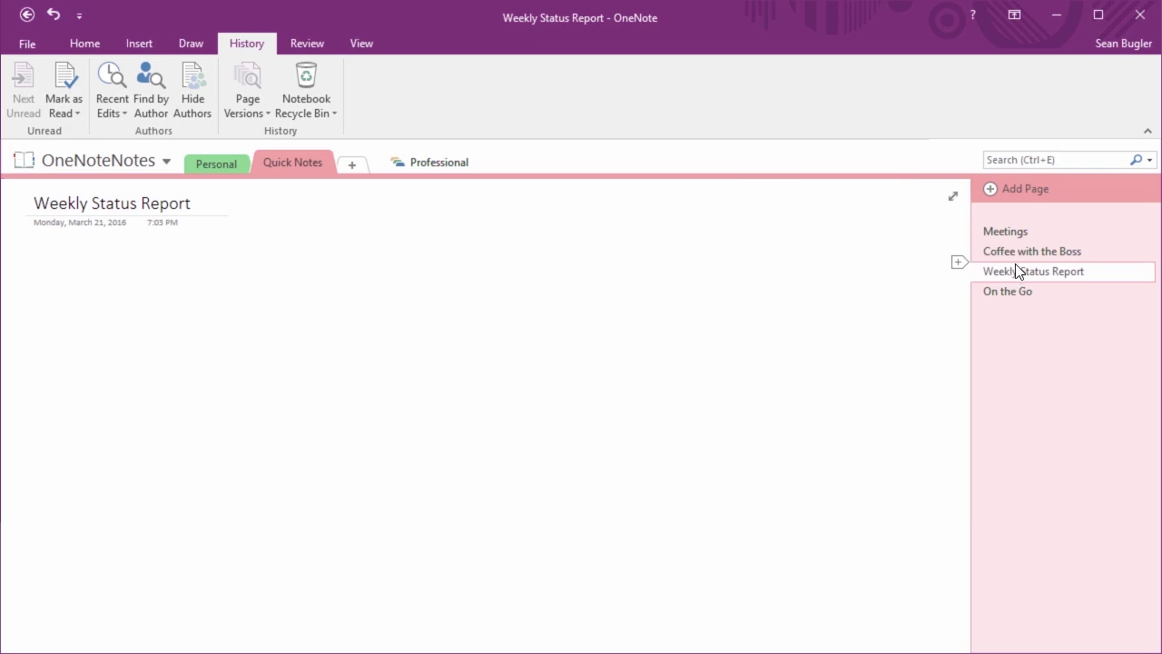
left_click(1018, 251)
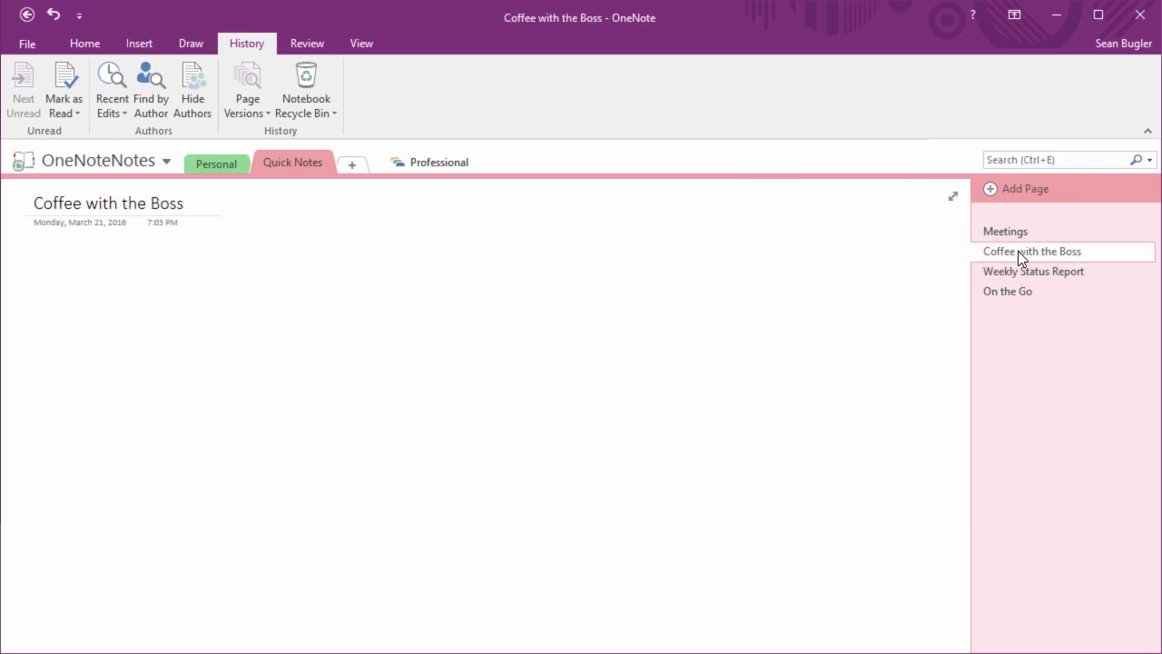
right_click(1018, 251)
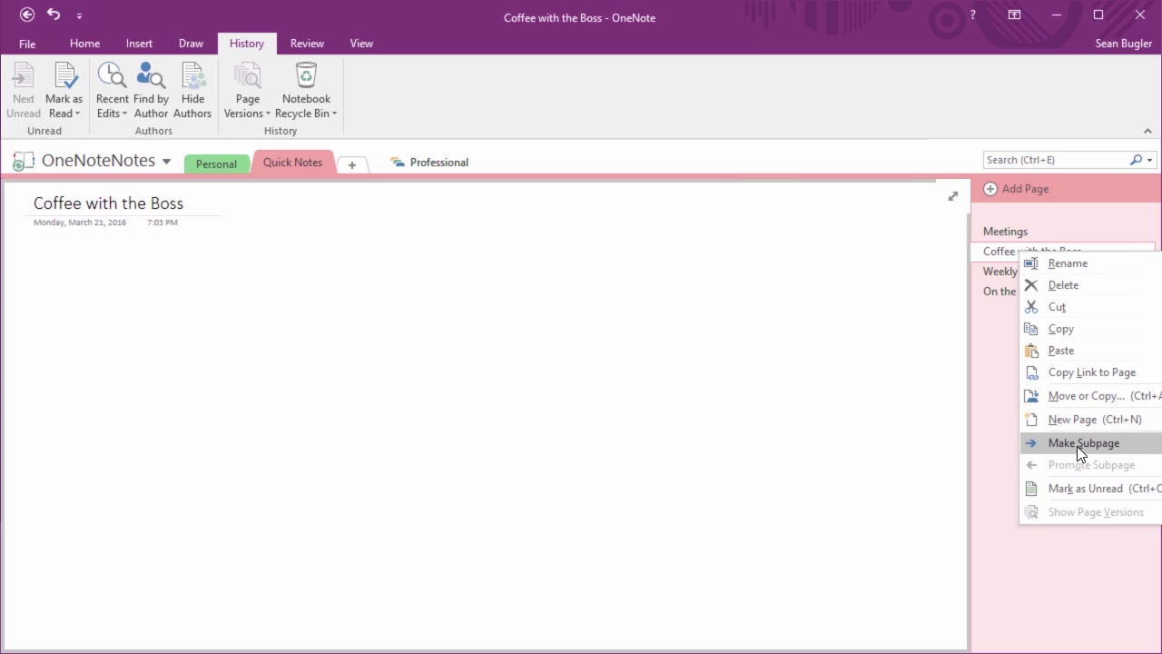
left_click(1077, 446)
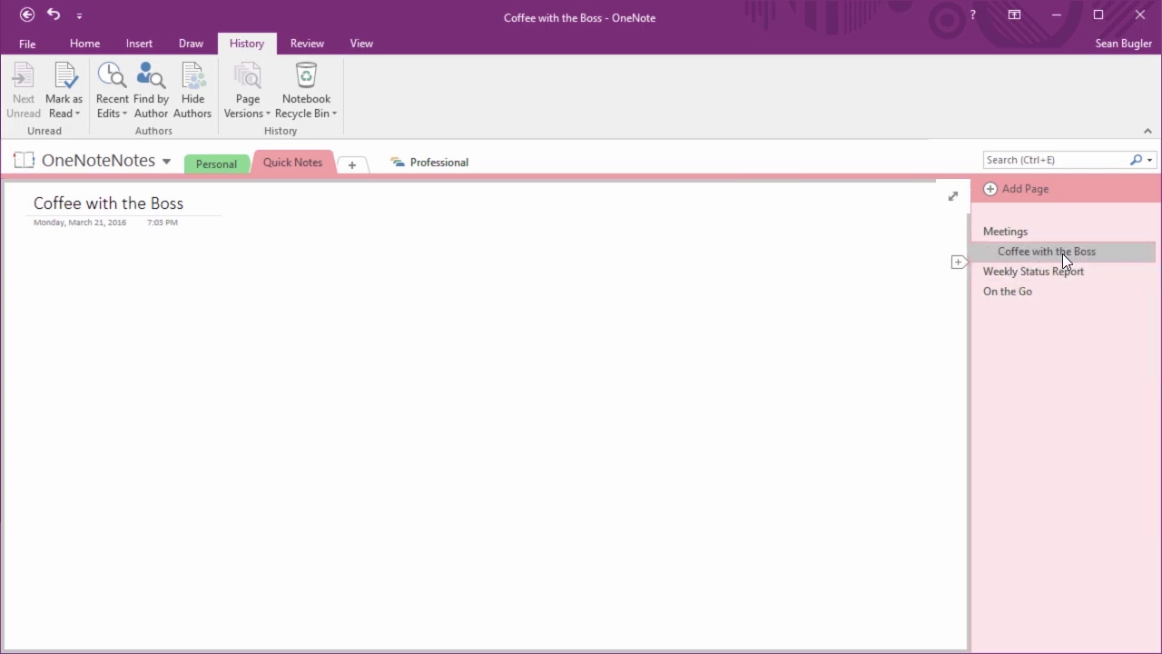
right_click(1012, 273)
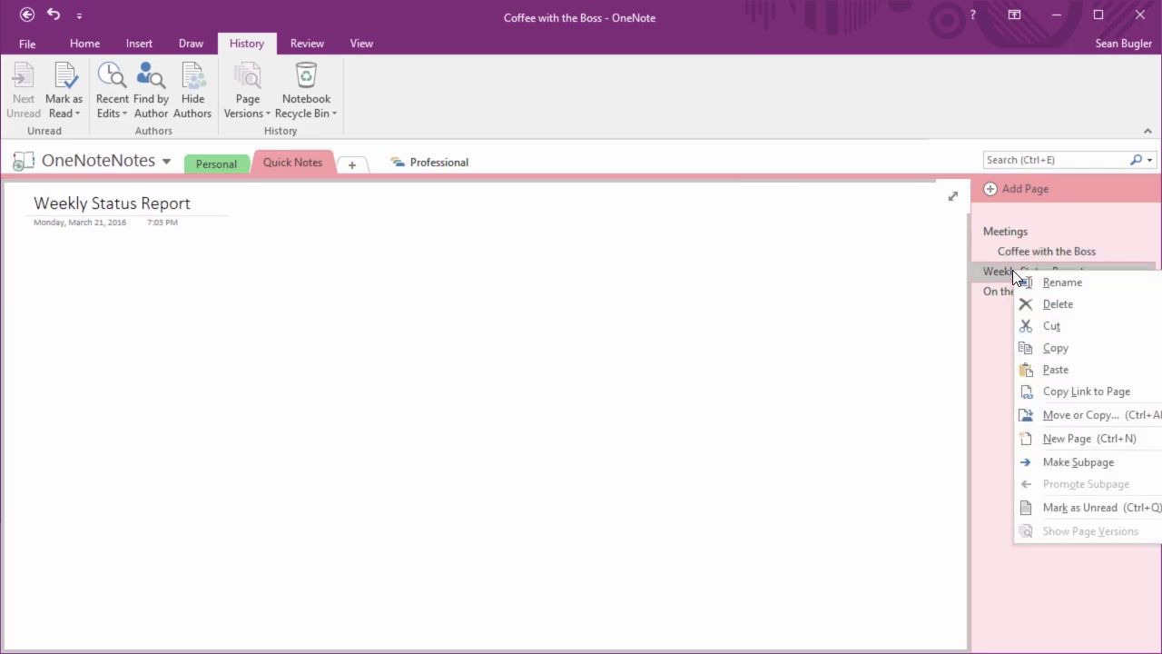
left_click(1074, 462)
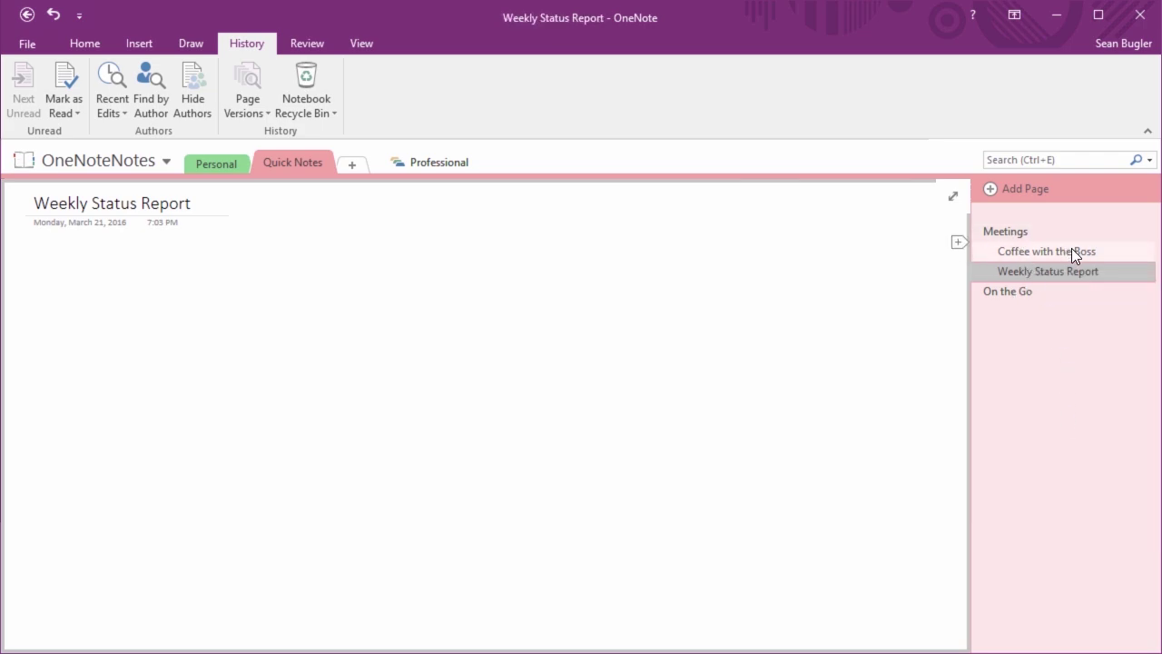
left_click(1015, 230)
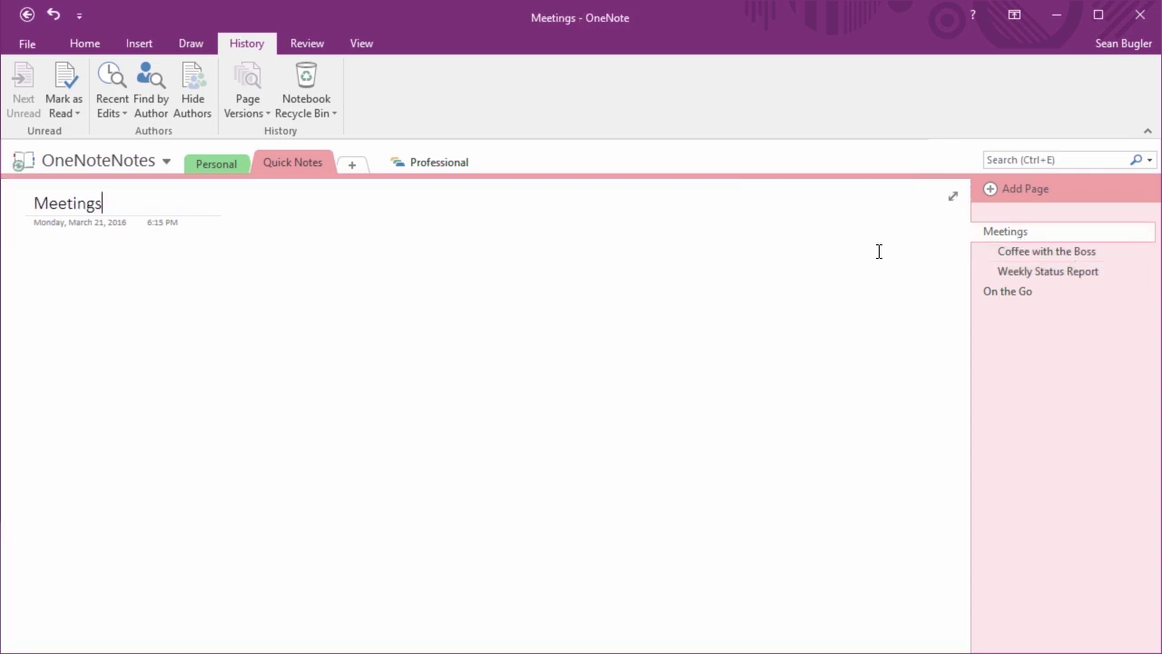
Collapse and expand the Meetings subpages a few times, leaving both subpages listed
left_click_drag(1056, 250, 1055, 251)
left_click(1047, 271)
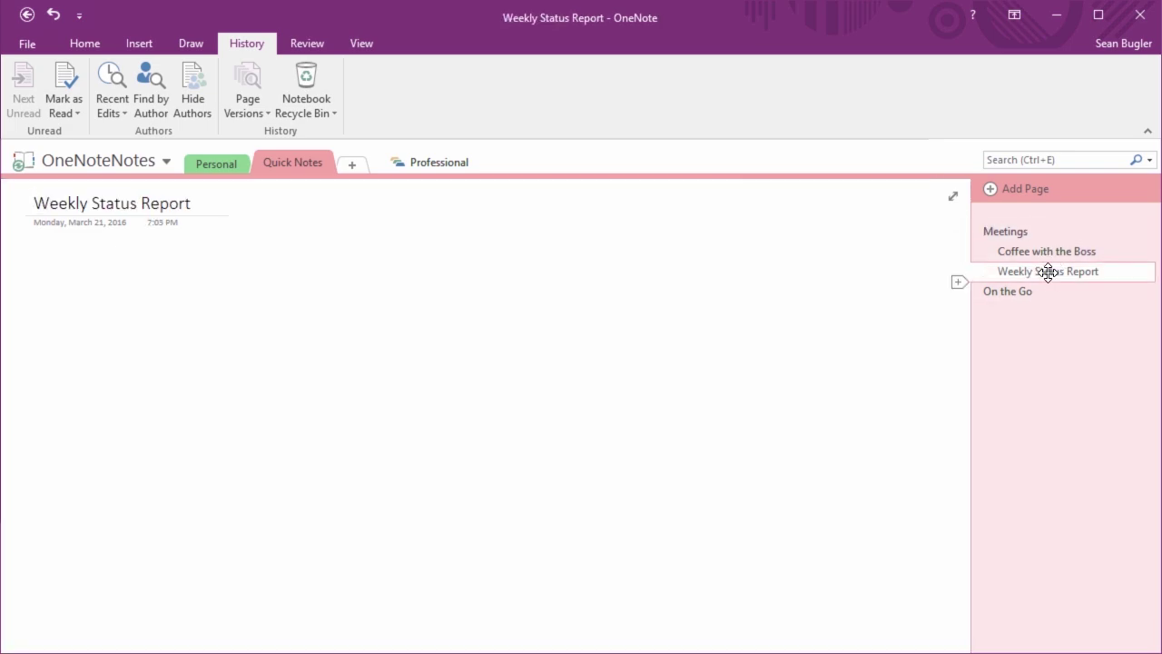
left_click(1040, 234)
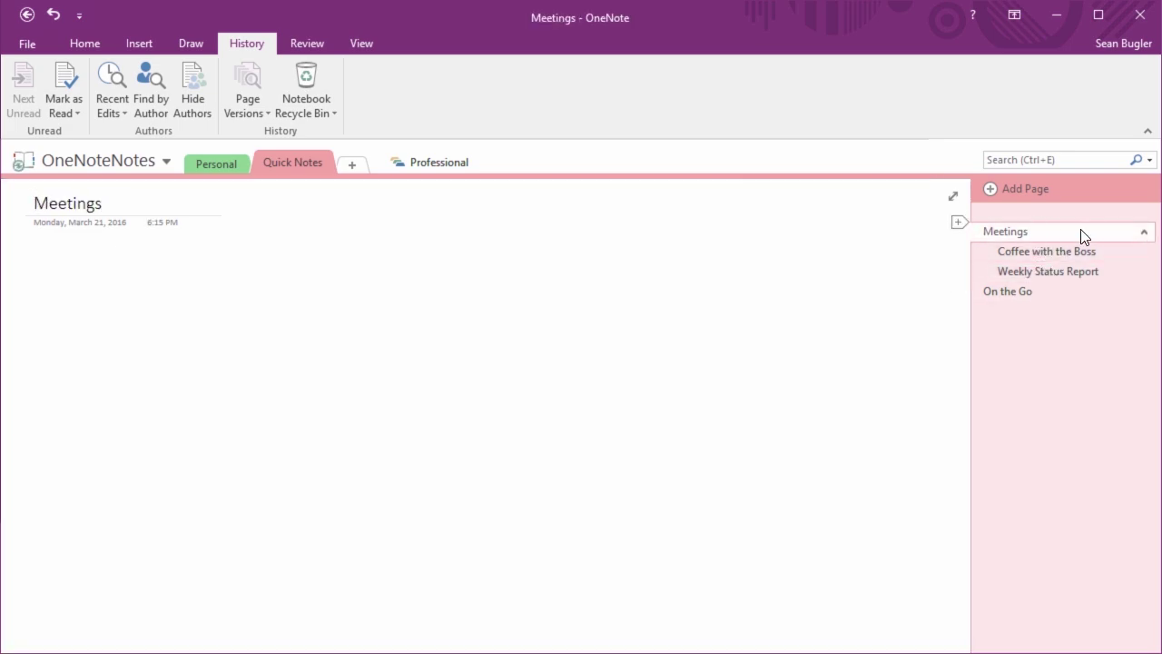
left_click(1144, 233)
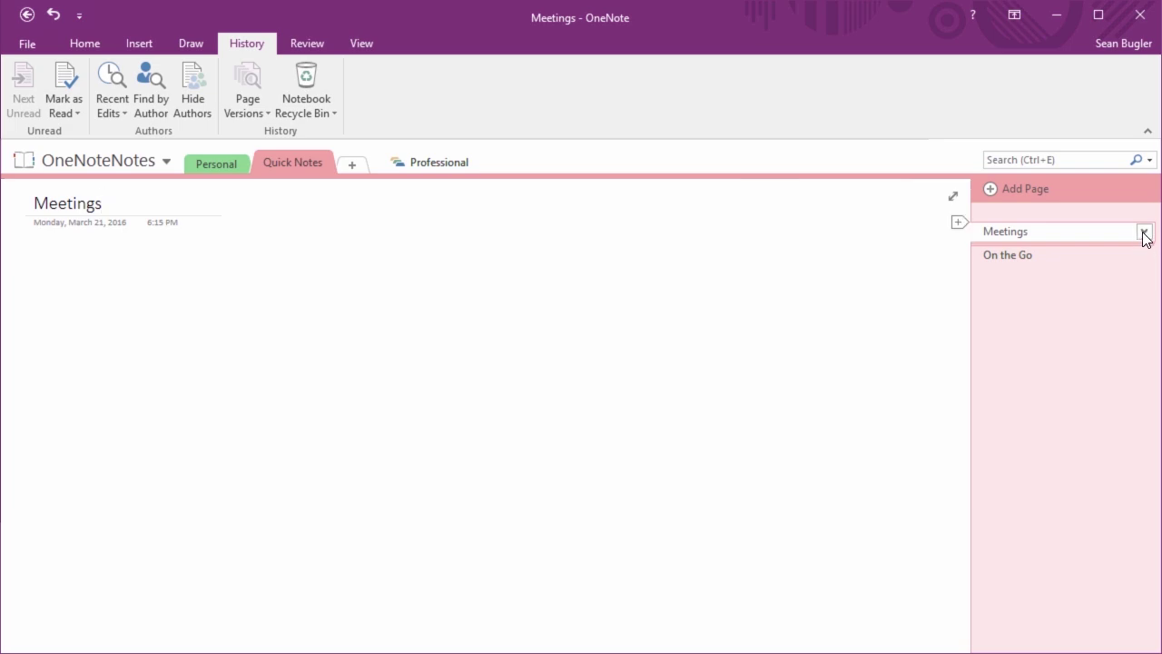
left_click(1144, 233)
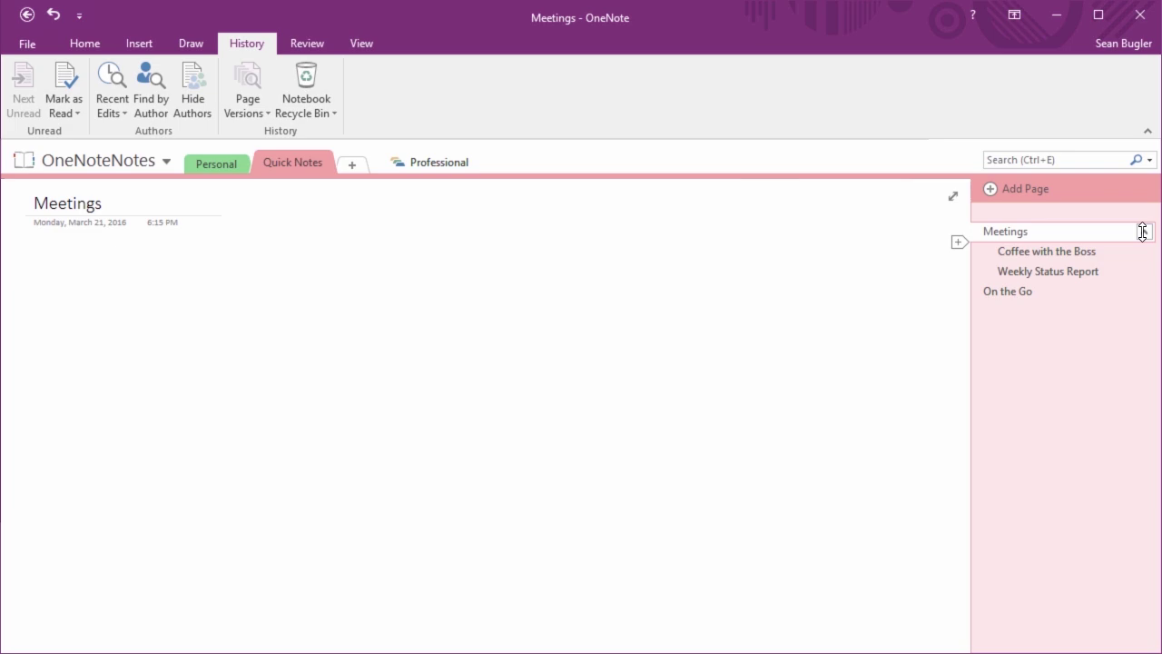
left_click(1143, 233)
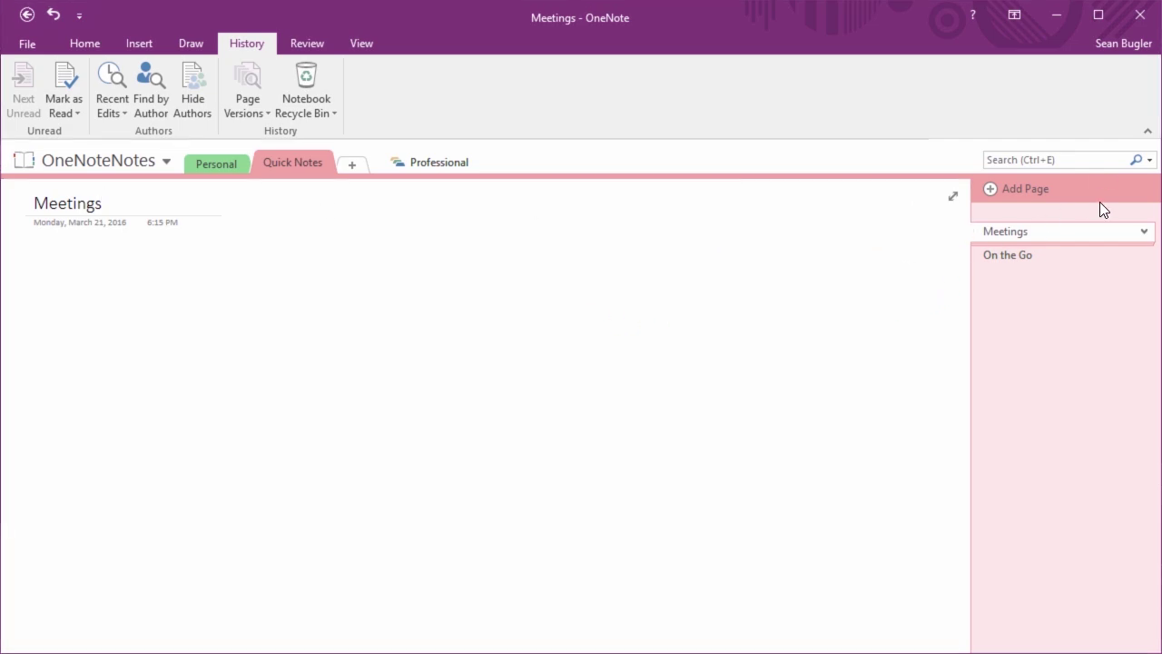
left_click(1143, 233)
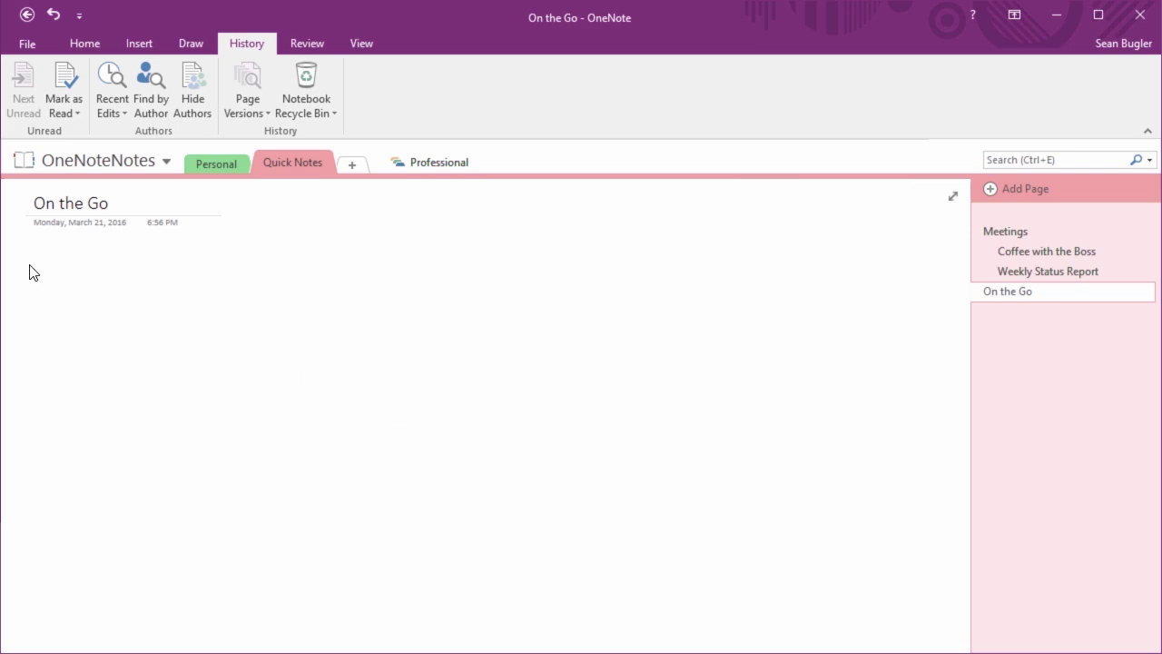
Add a mid-page note about Monday's conference call and sharing a phone with a colleague
left_click(806, 214)
left_click(266, 477)
left_click(764, 312)
type("Don't for")
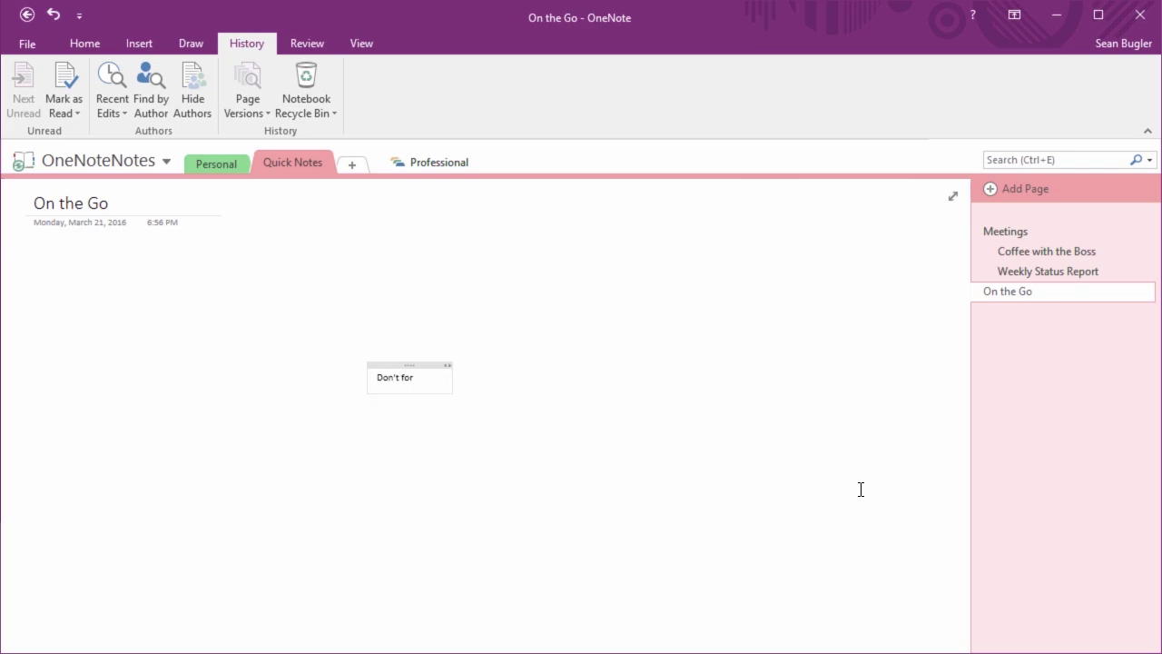
type("get, there's a")
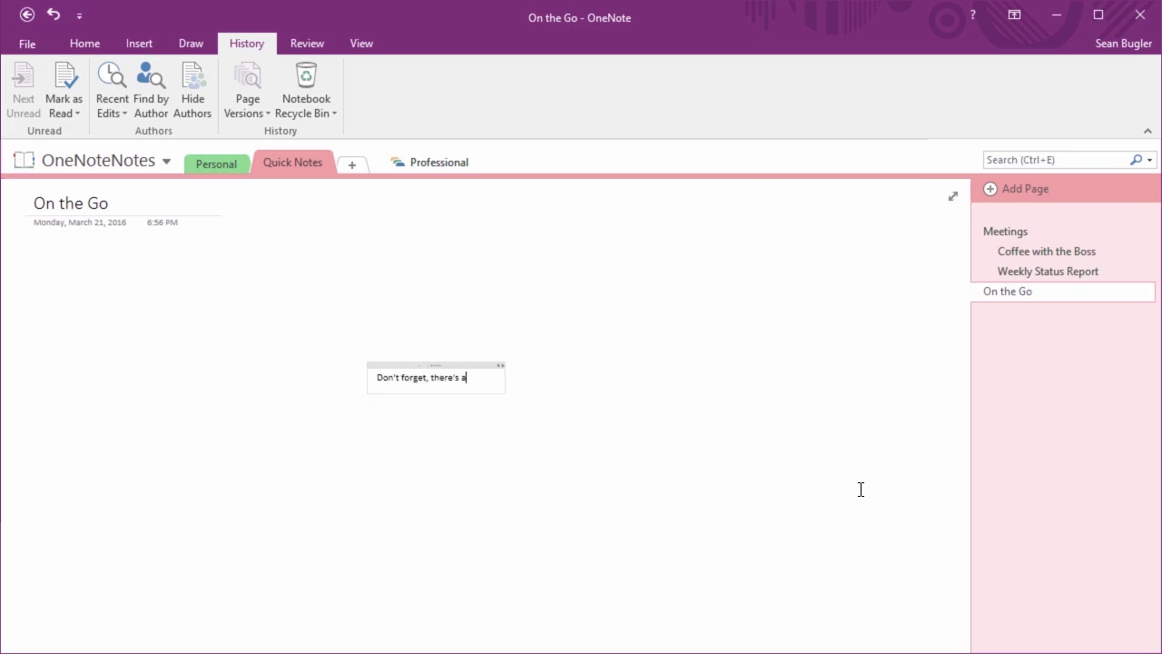
type(" conference")
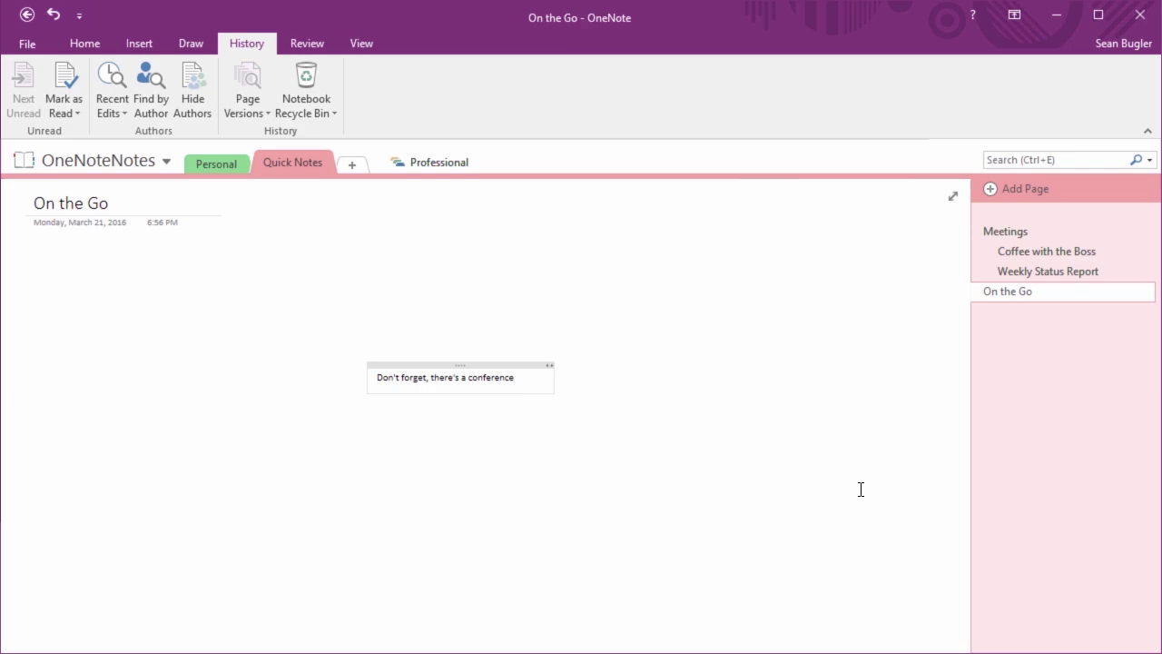
type(" call on Monday. You're sharing a phone with David.")
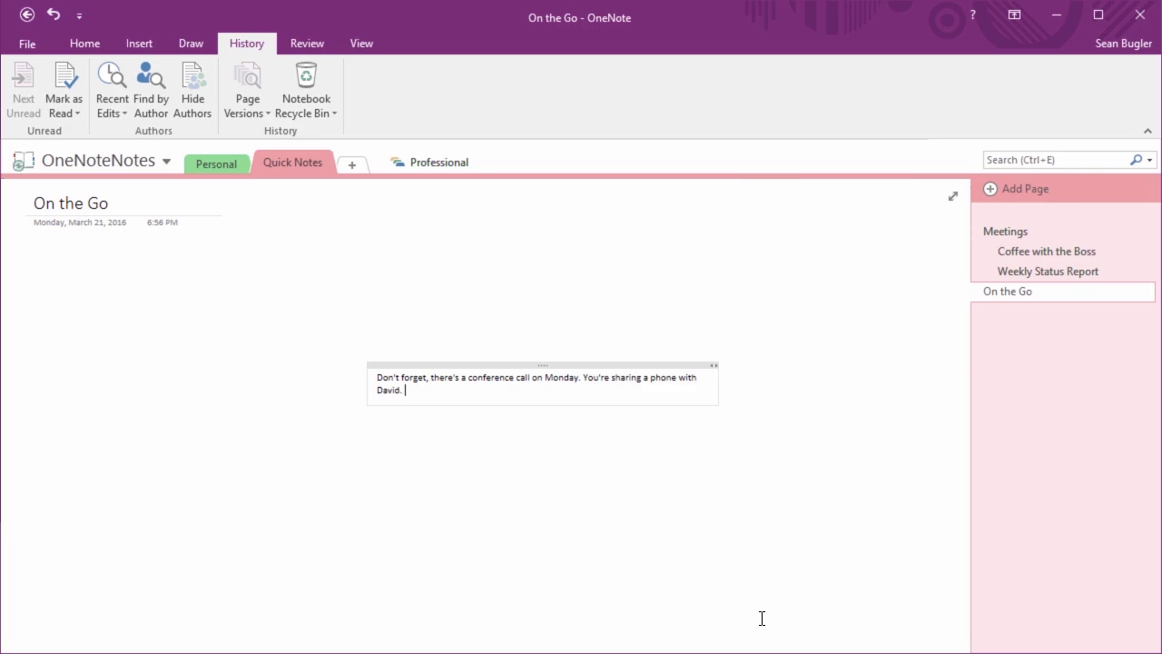
left_click(492, 492)
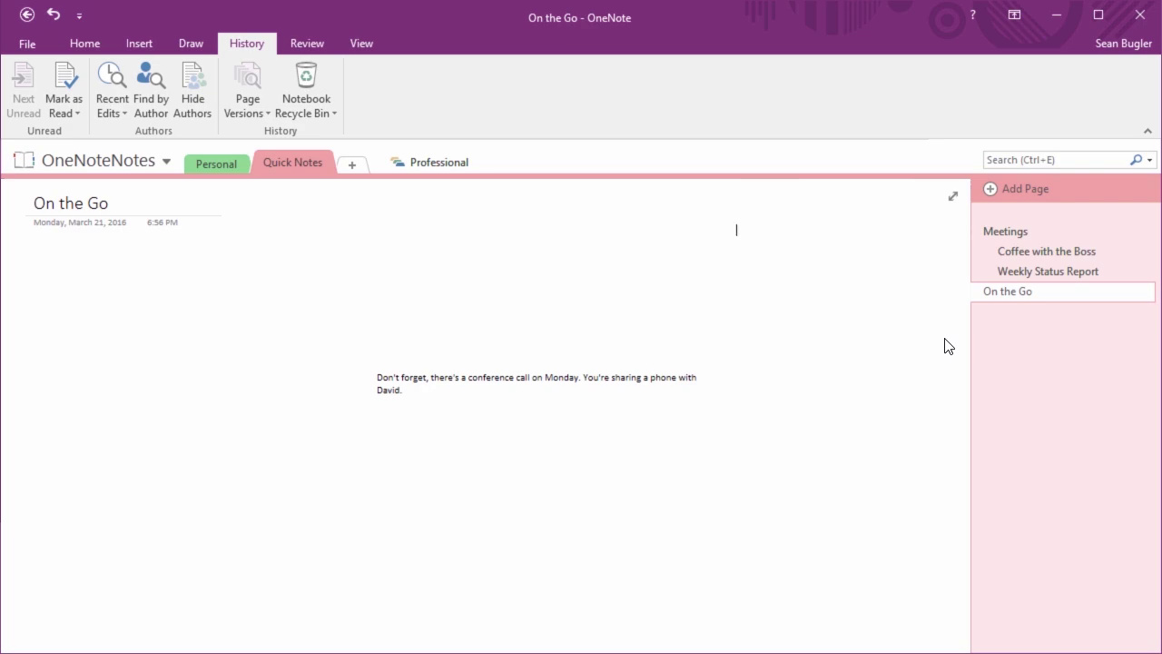
Add a top-right note: 'It's your week to bring doughnuts to the Friday staff meeting.'
type("It's y")
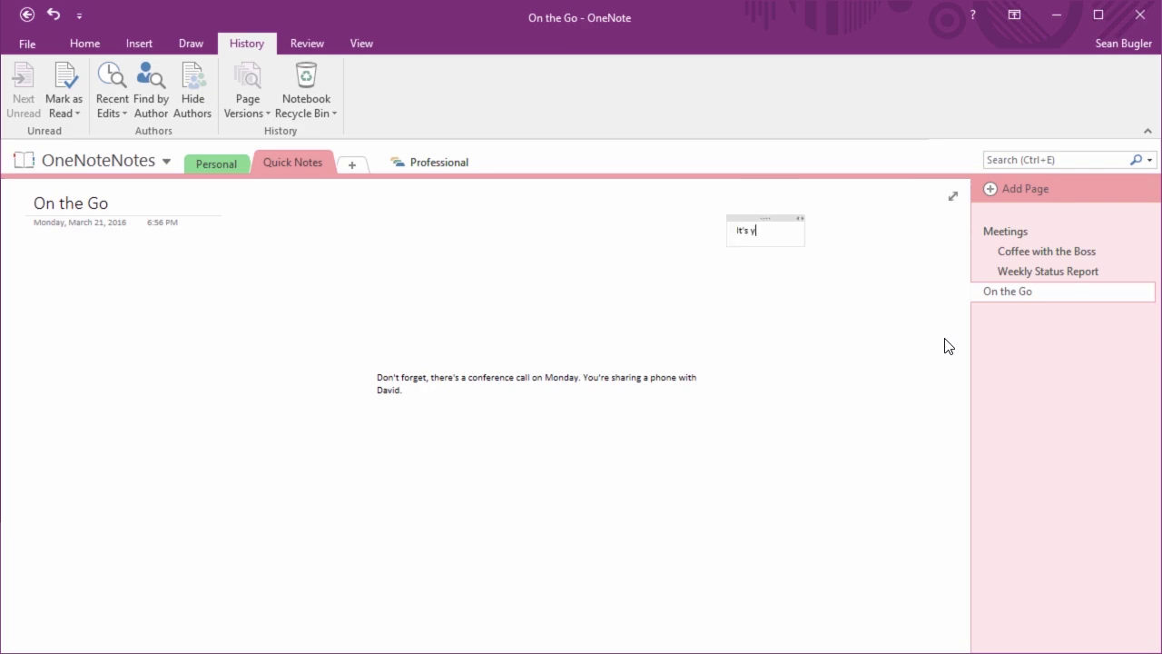
type("our week to brin")
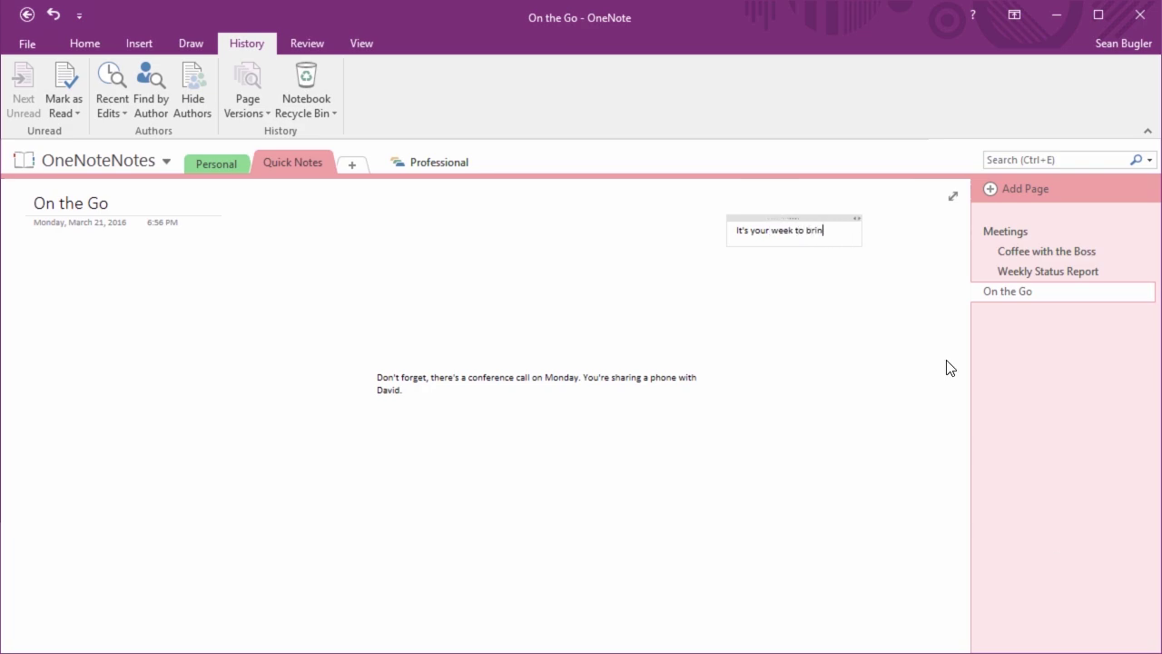
type("g doughnuts to the Fir")
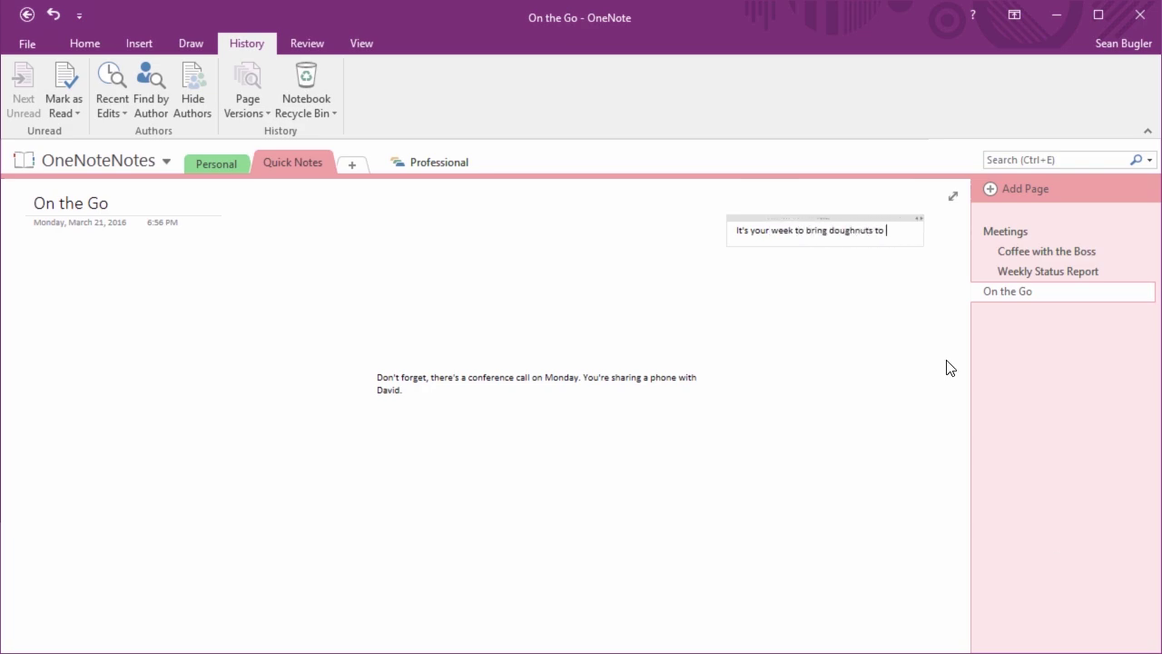
key("BackSpace")
key("BackSpace")
type("riday staff meeting.")
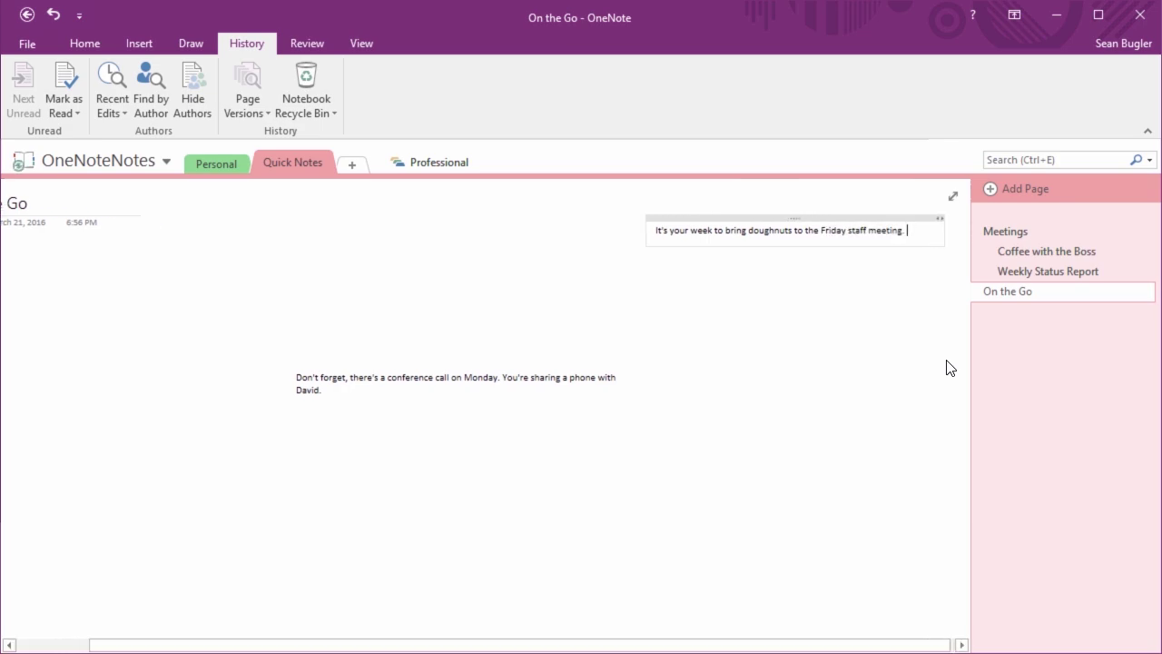
left_click(811, 309)
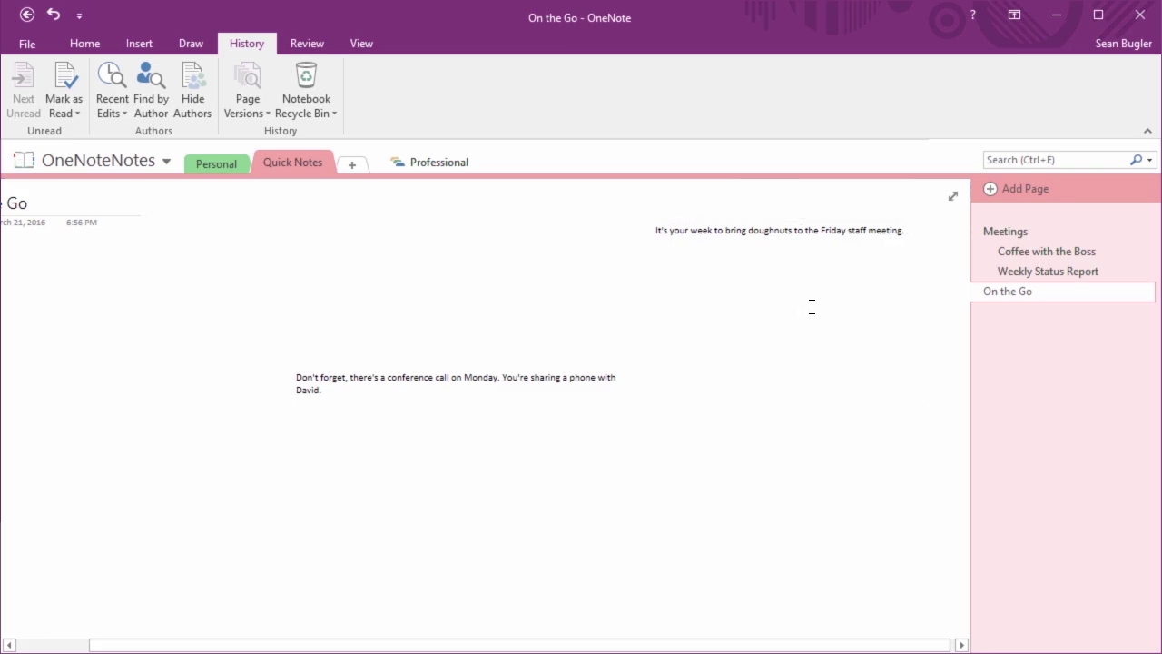
left_click_drag(817, 643, 672, 647)
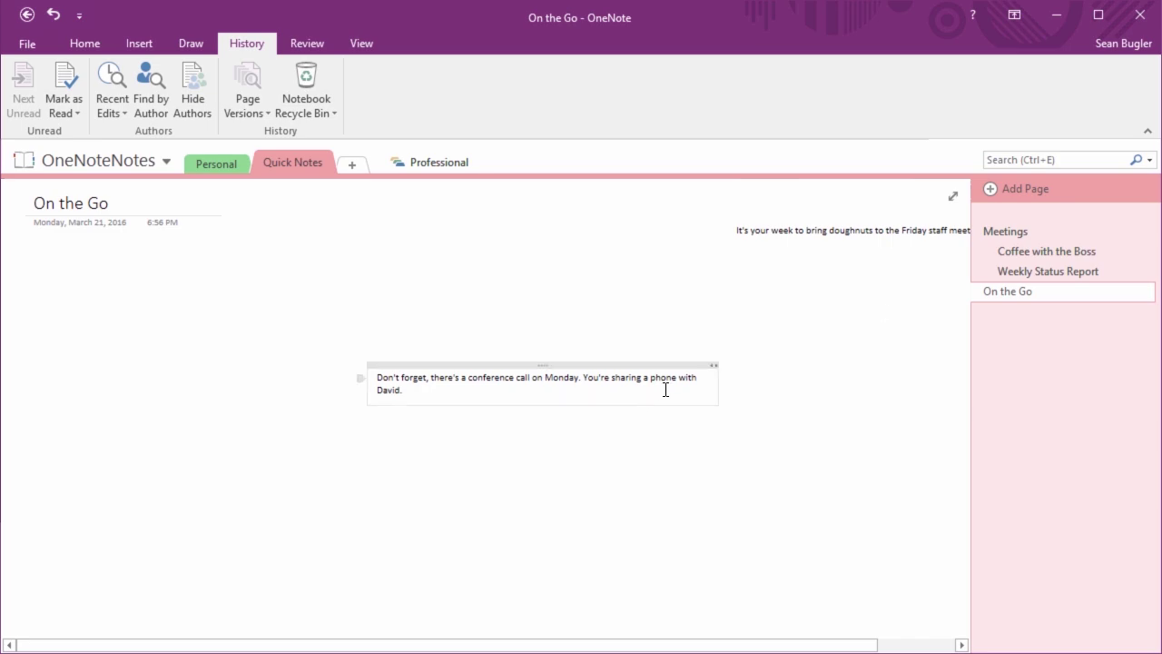
left_click_drag(717, 387, 571, 406)
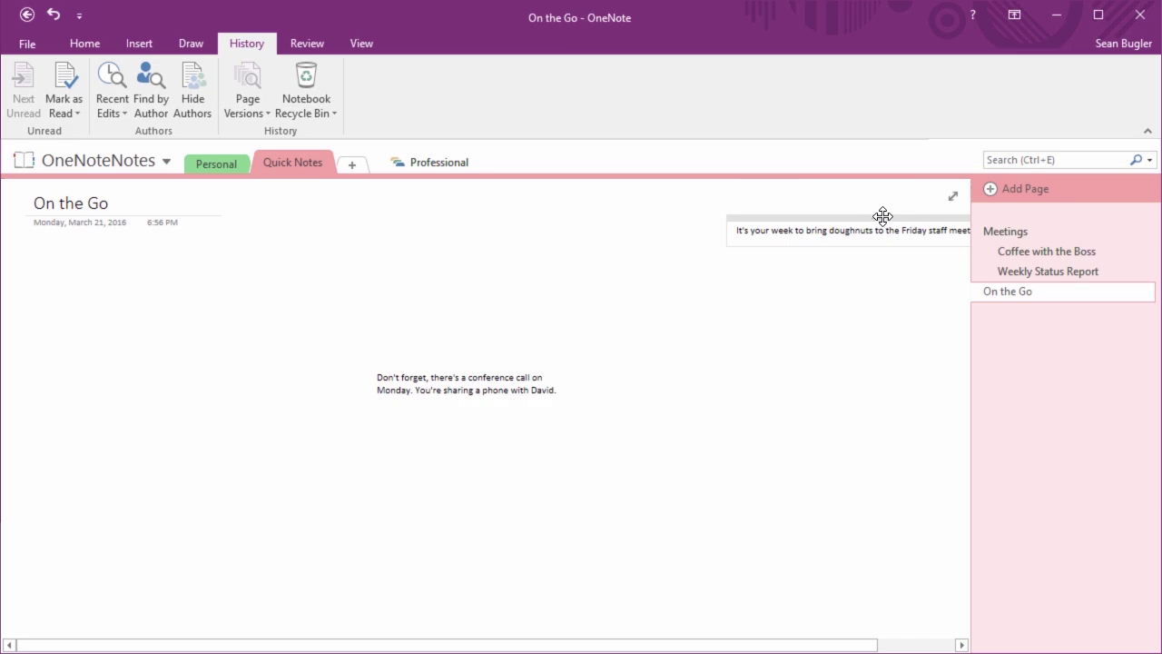
Move the doughnuts note beneath the On the Go title and the conference-call note up and left
left_click_drag(882, 216, 233, 270)
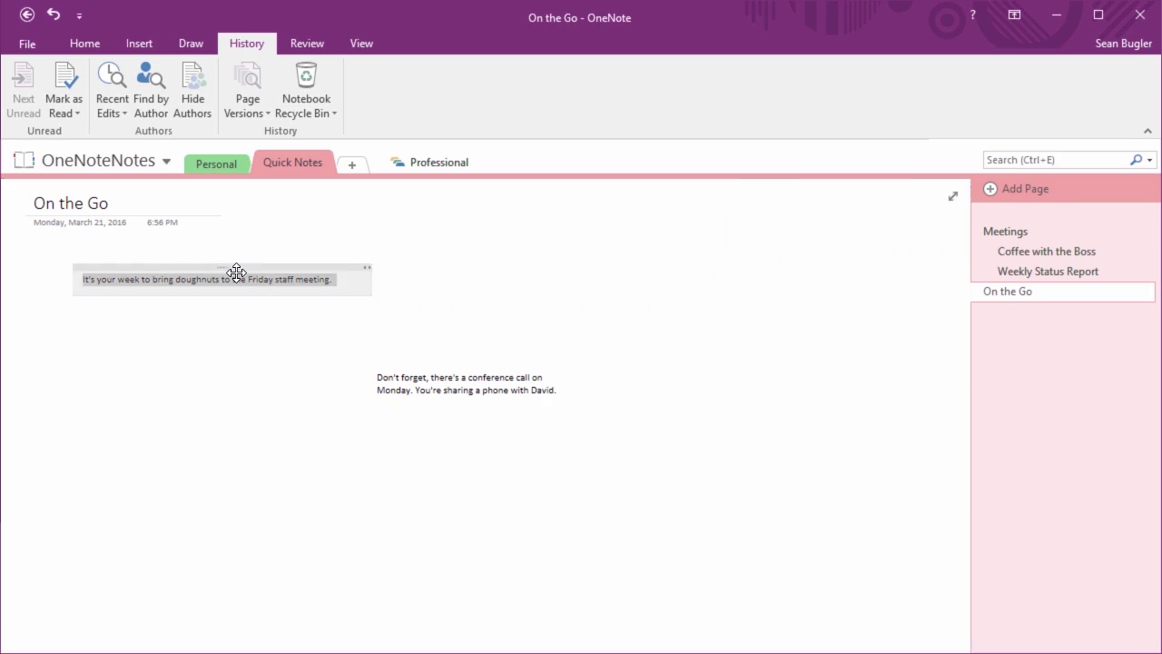
left_click(457, 389)
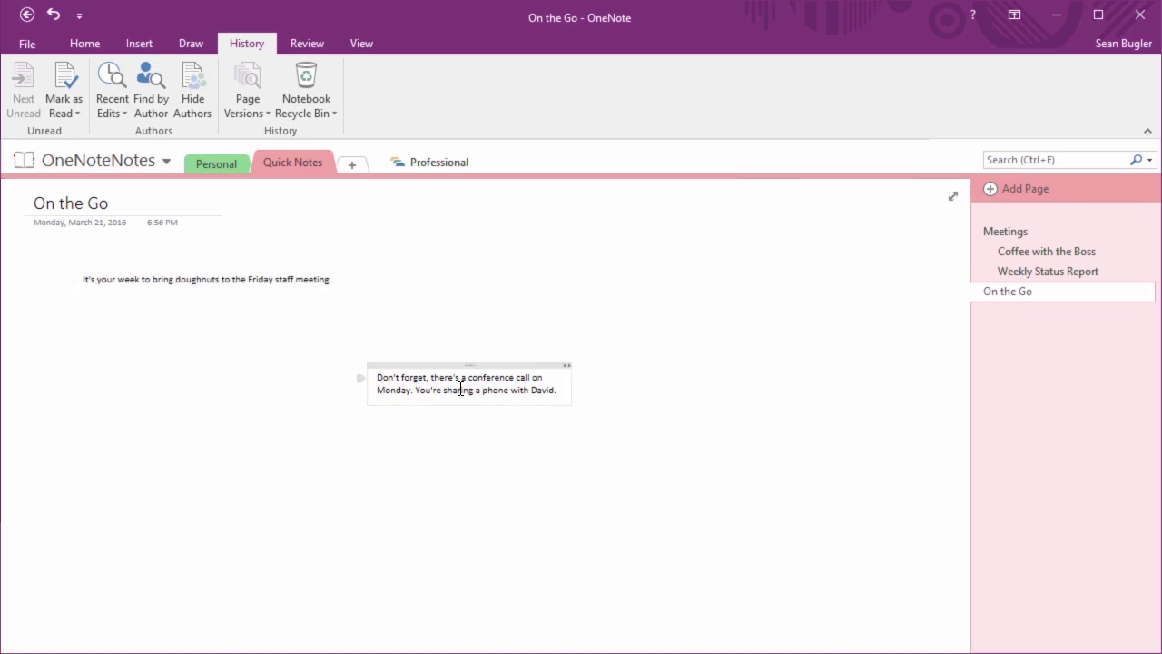
left_click_drag(469, 365, 326, 327)
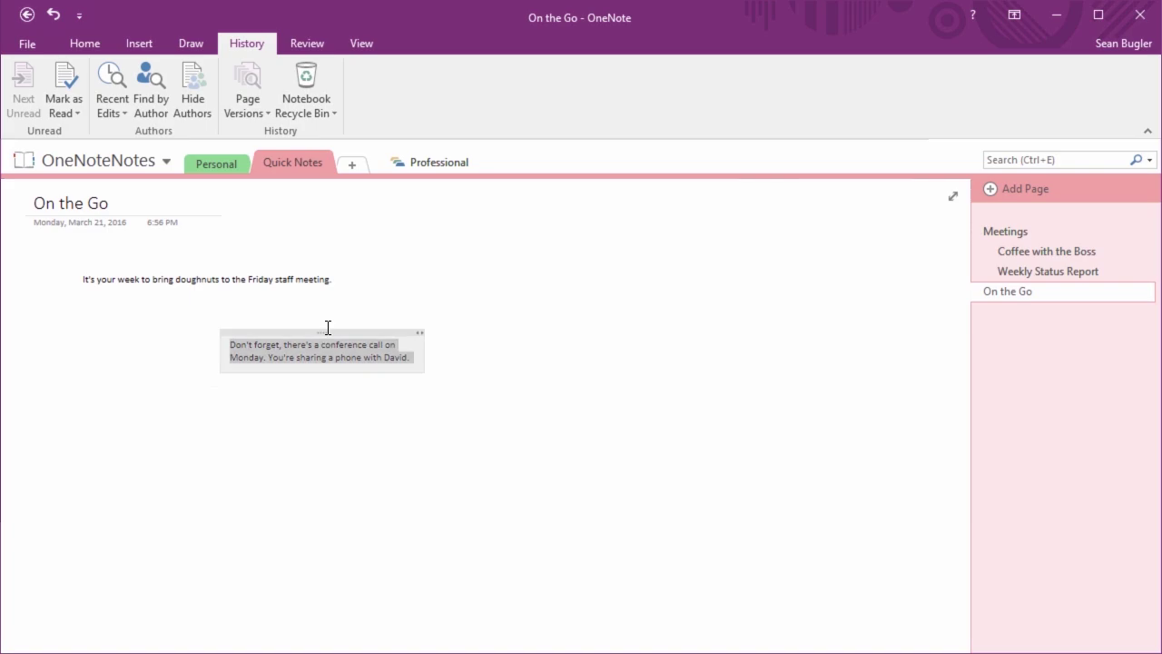
left_click(610, 391)
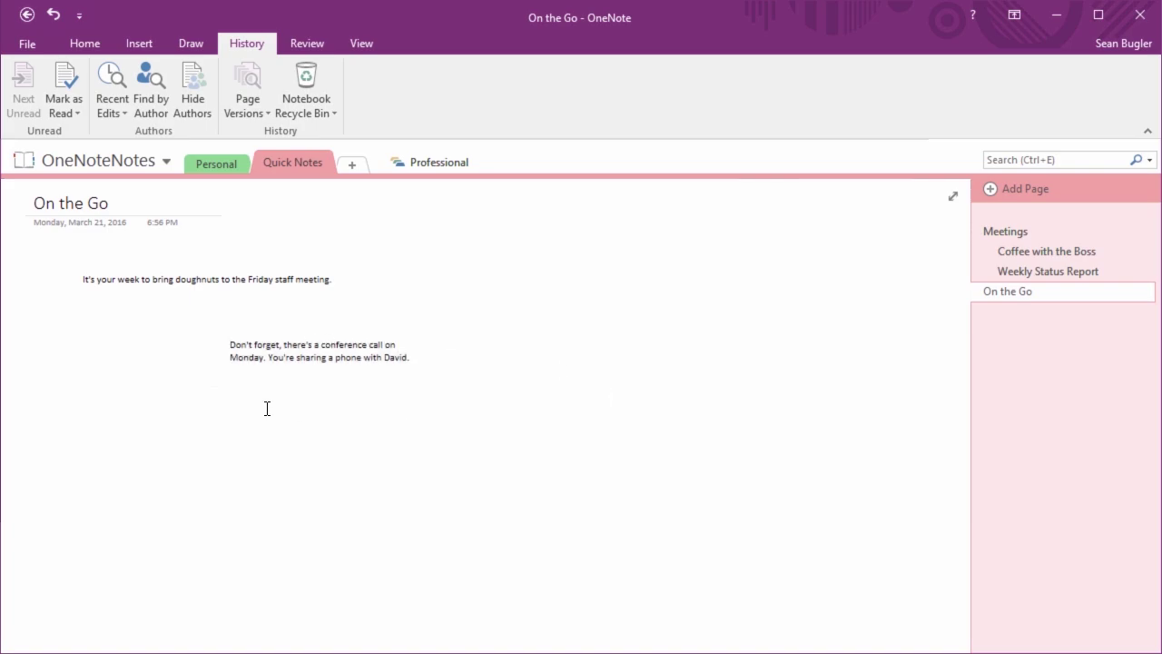
scroll(275, 408, "up", 2)
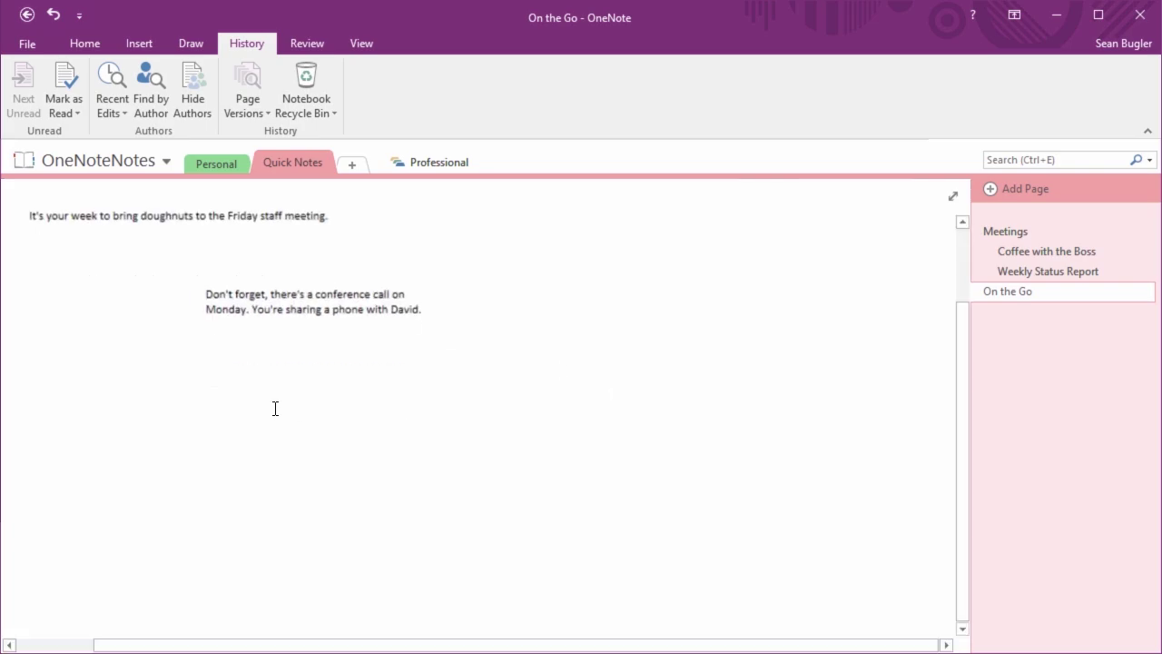
left_click_drag(962, 482, 929, 363)
left_click(669, 446)
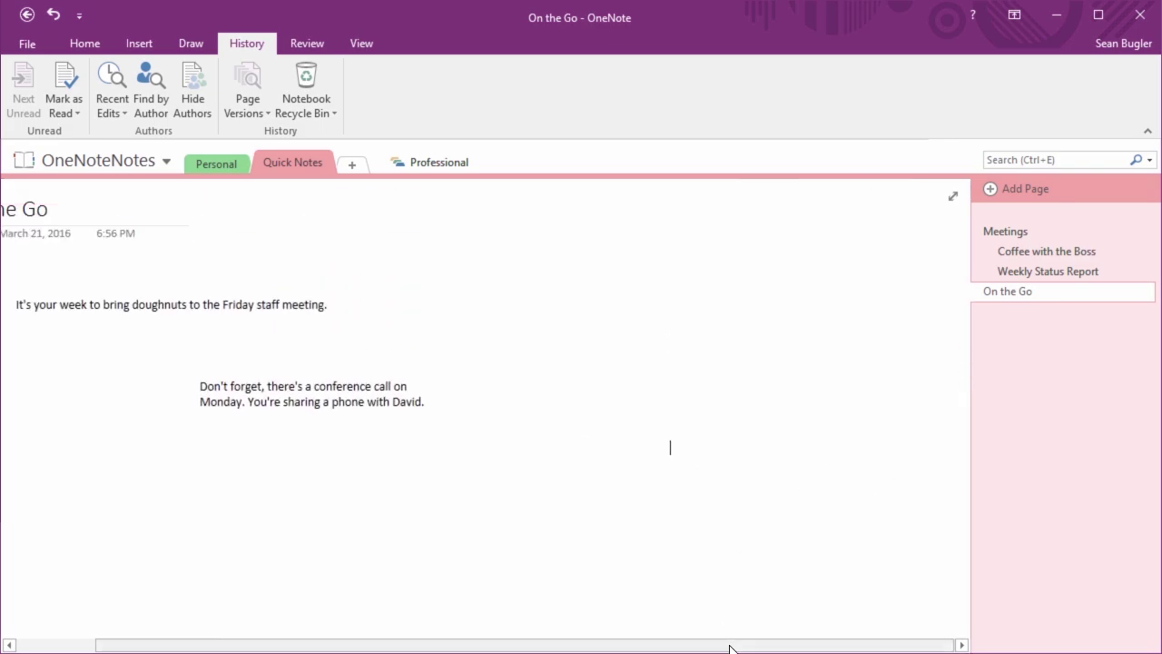
scroll(504, 636, "left", 2)
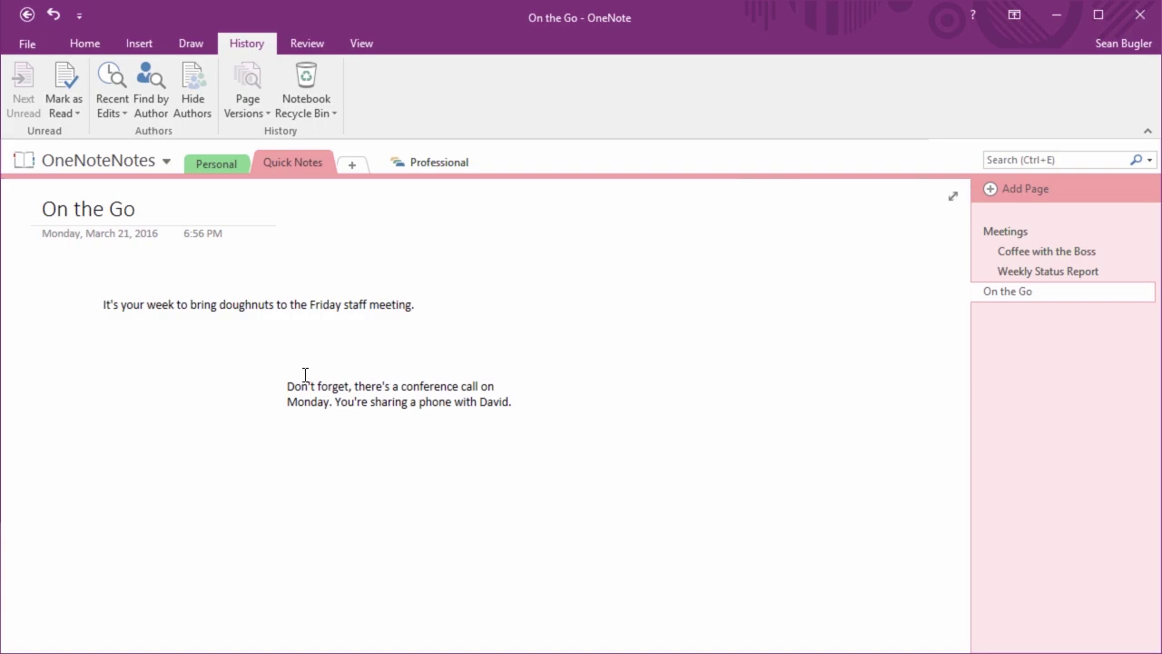
left_click(271, 300)
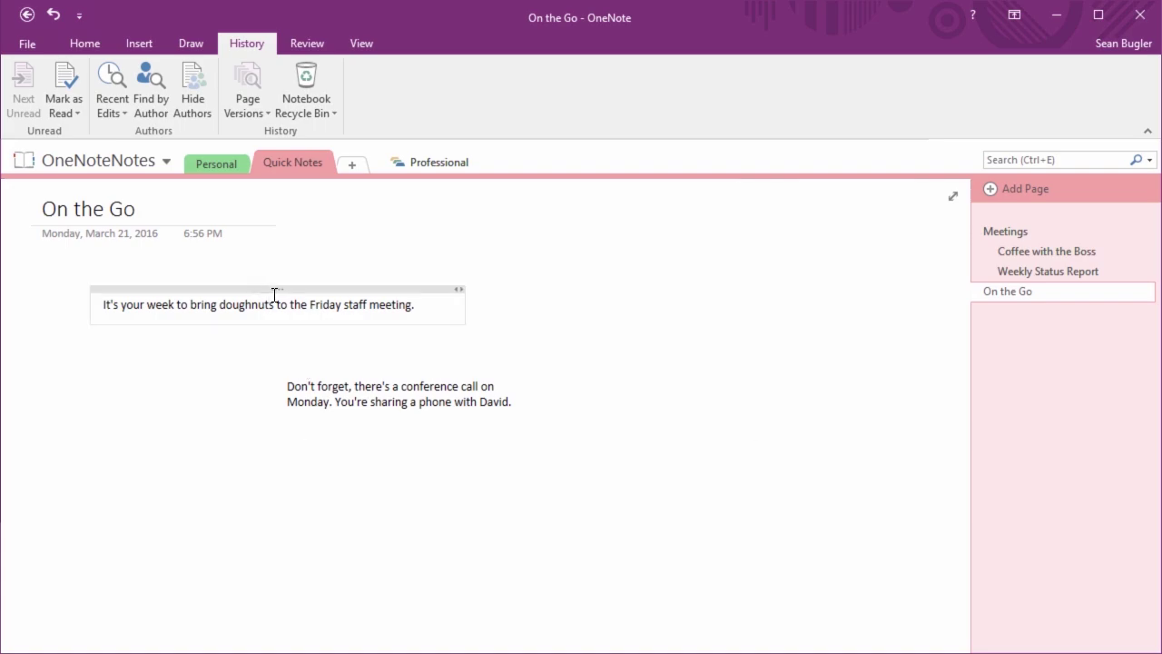
Select the whole doughnuts sentence and look through the font and font size lists
left_click(279, 288)
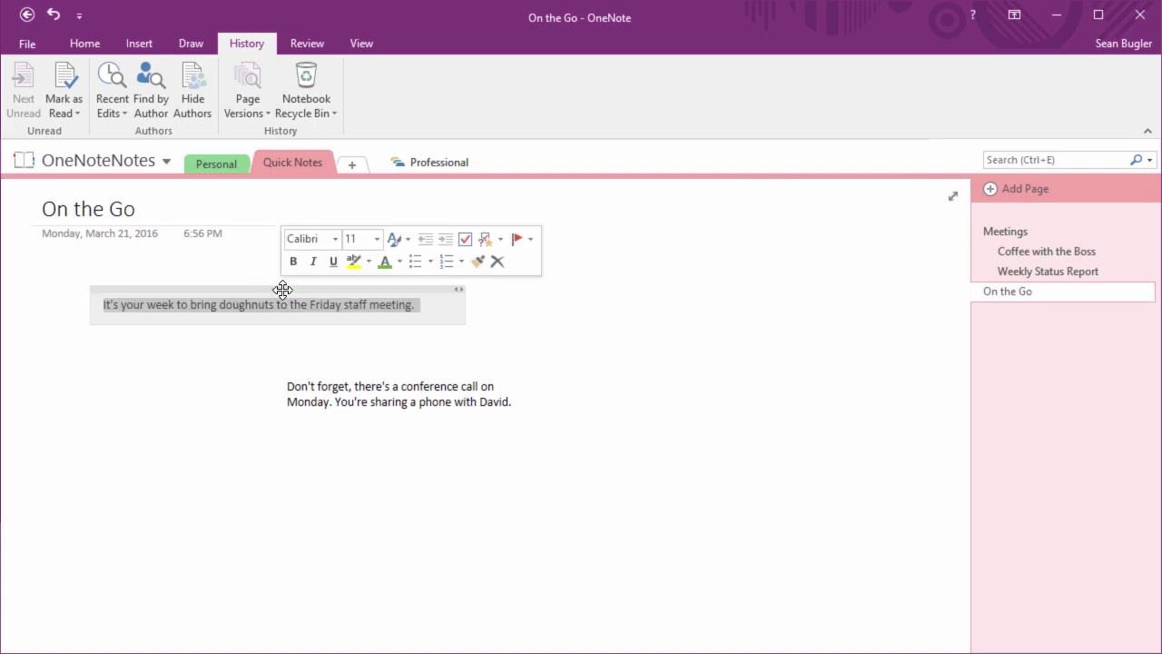
left_click(435, 317)
left_click_drag(436, 317, 47, 299)
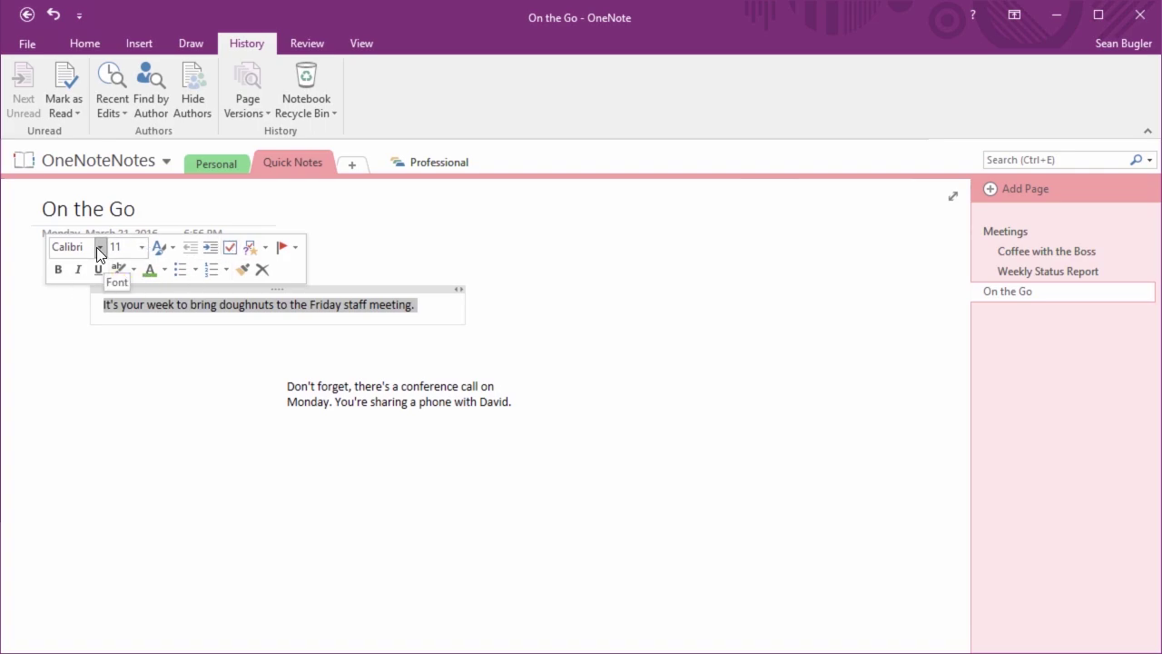
left_click(100, 248)
left_click(101, 248)
left_click(144, 247)
left_click(144, 247)
Try the Page Title and Heading 2 styles on the sentence, then return it to Normal
left_click(162, 247)
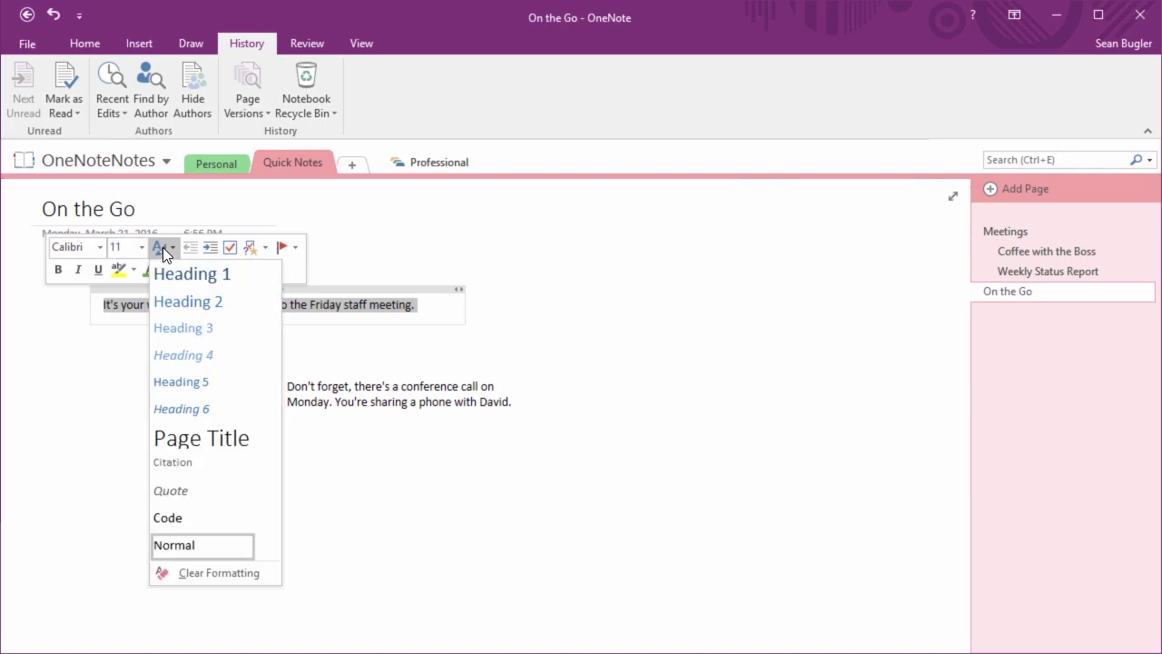
left_click(244, 444)
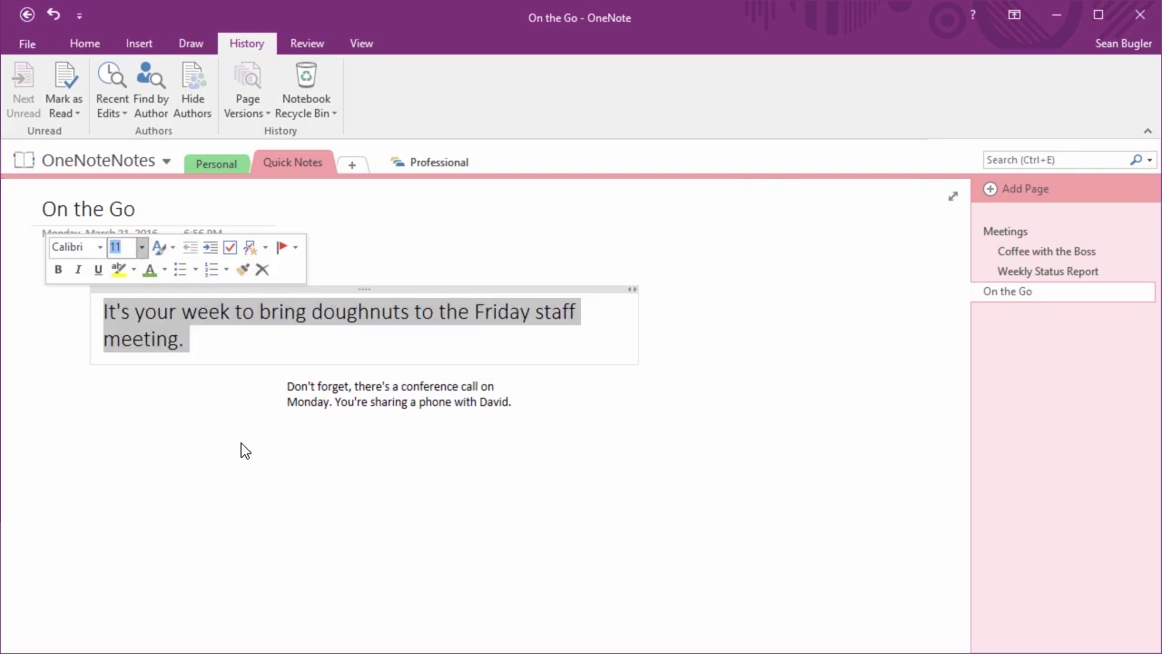
left_click(158, 247)
left_click(227, 305)
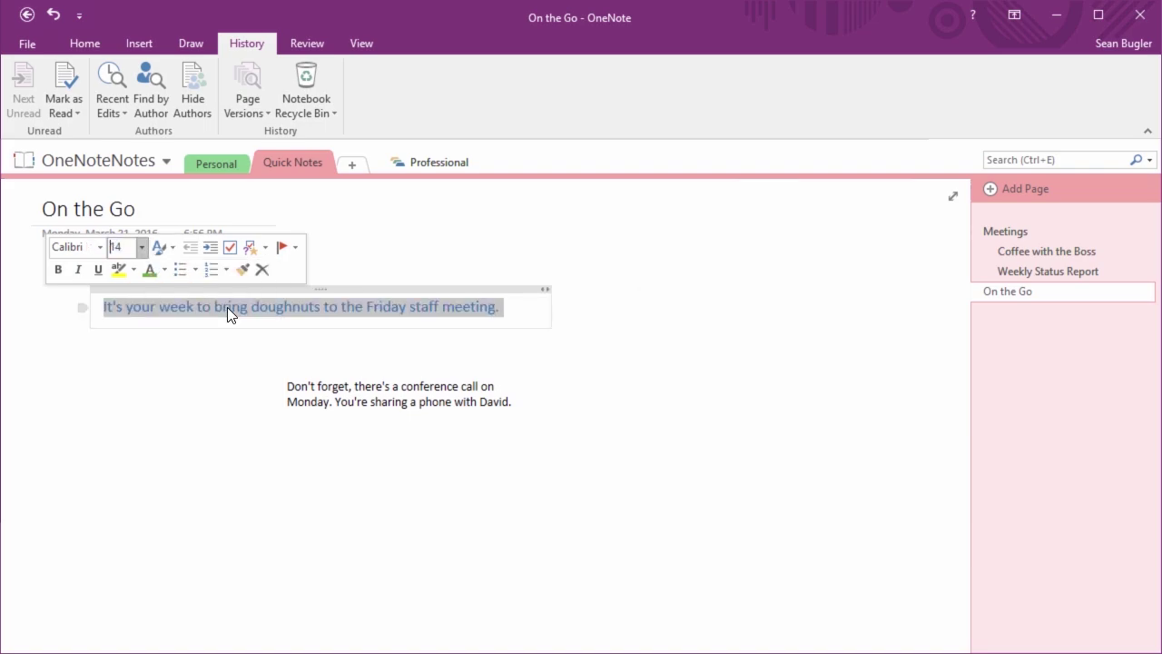
left_click(170, 247)
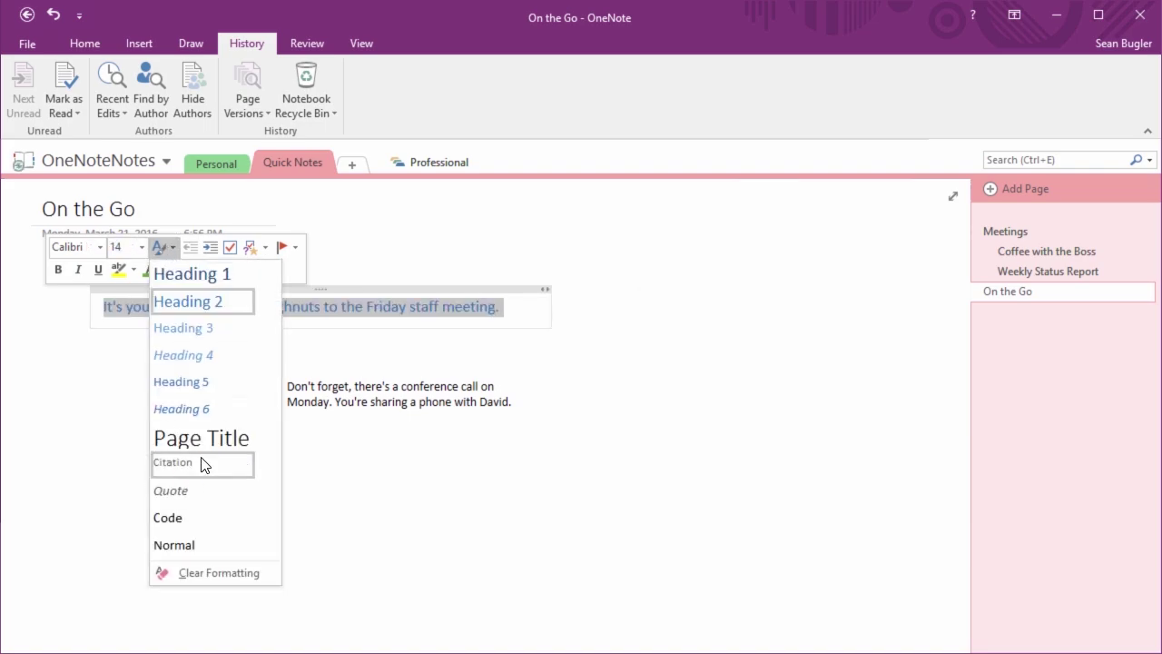
left_click(204, 554)
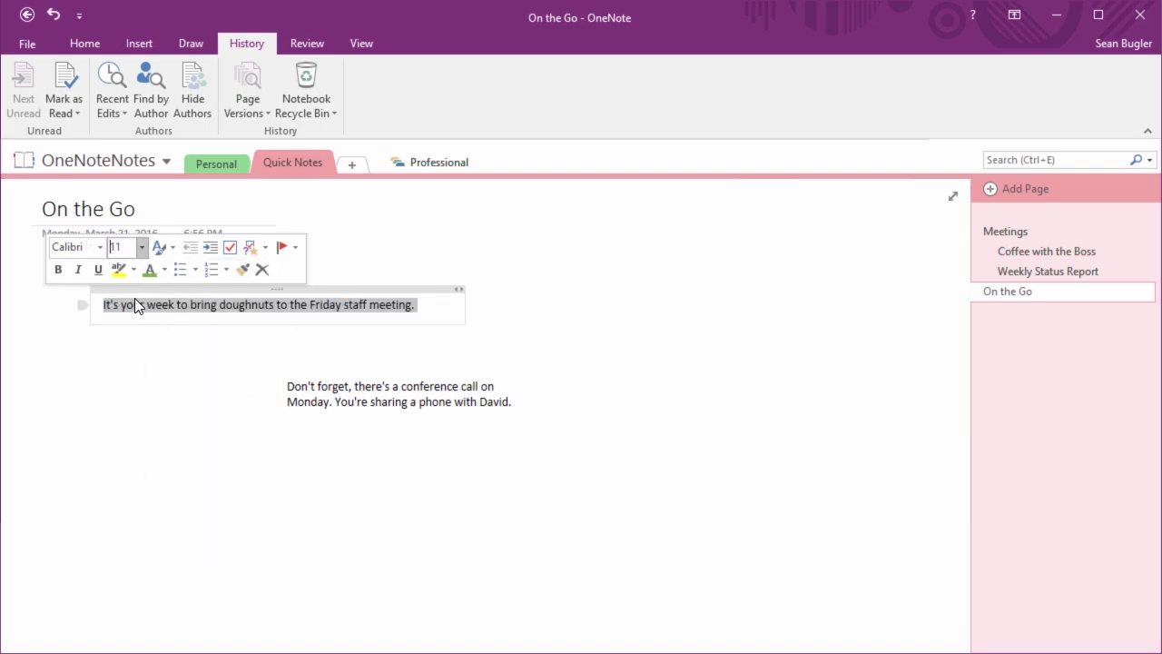
Make the sentence bold orange-red, then reset it to Automatic colour and remove bold
left_click(163, 270)
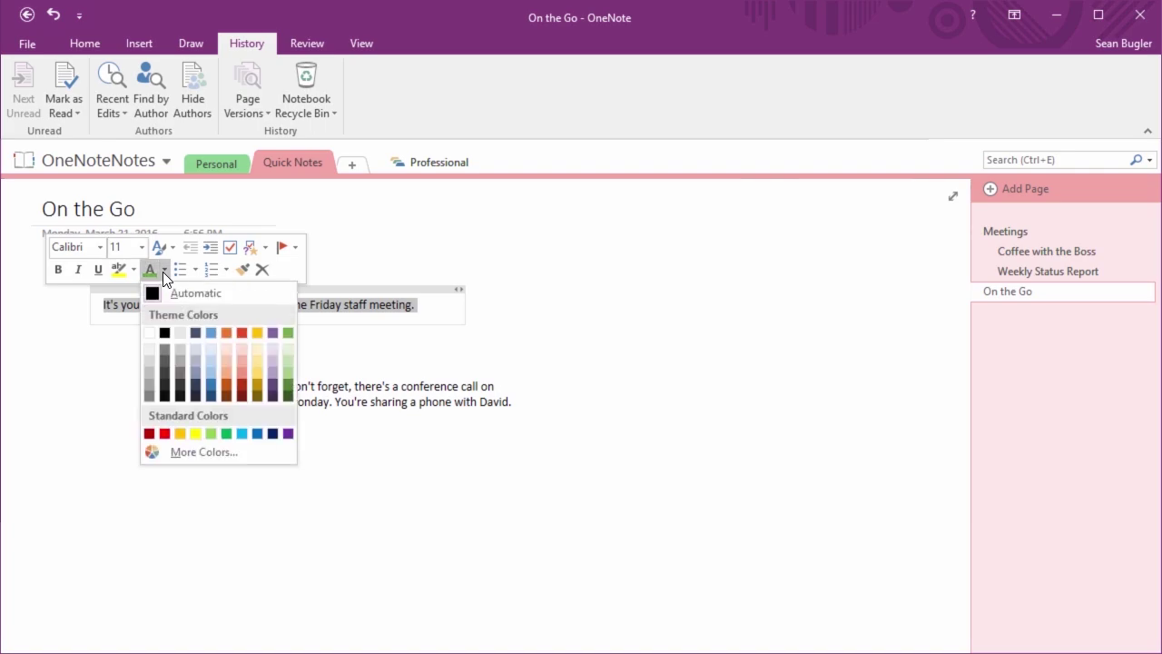
left_click(242, 332)
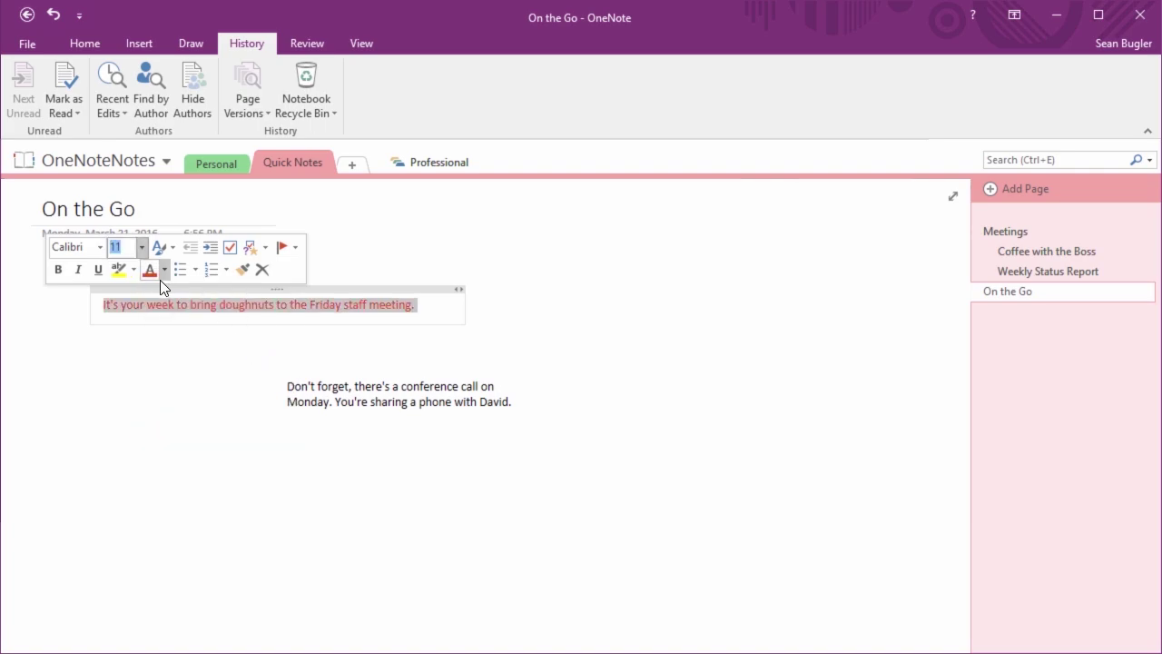
left_click(64, 277)
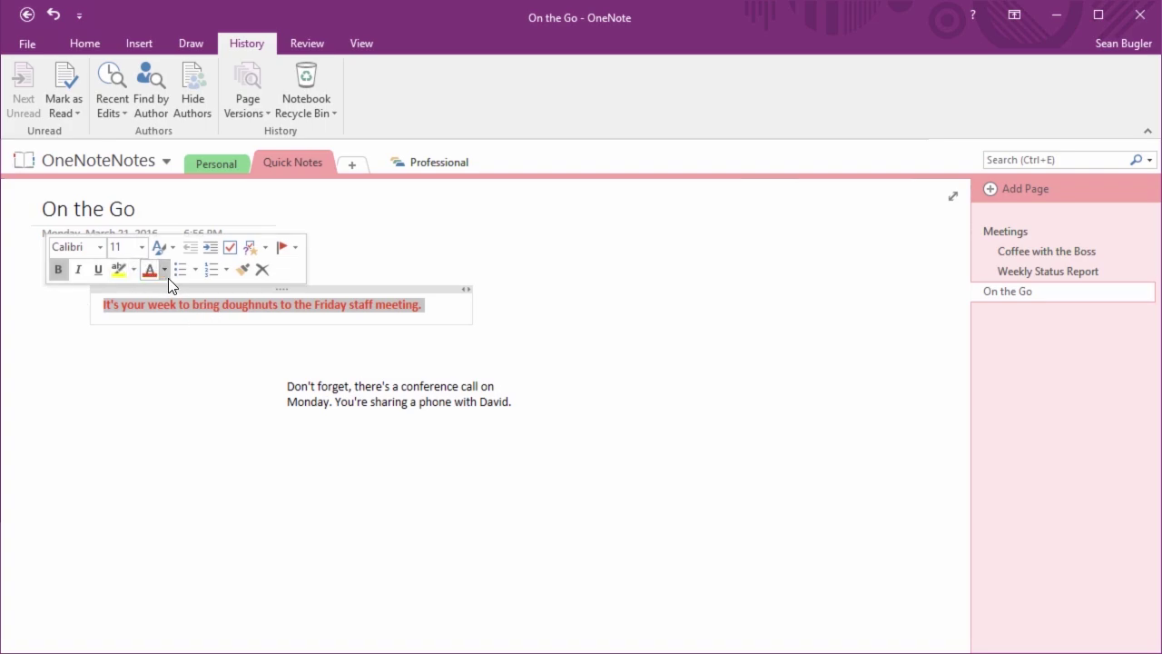
left_click(166, 272)
left_click(182, 294)
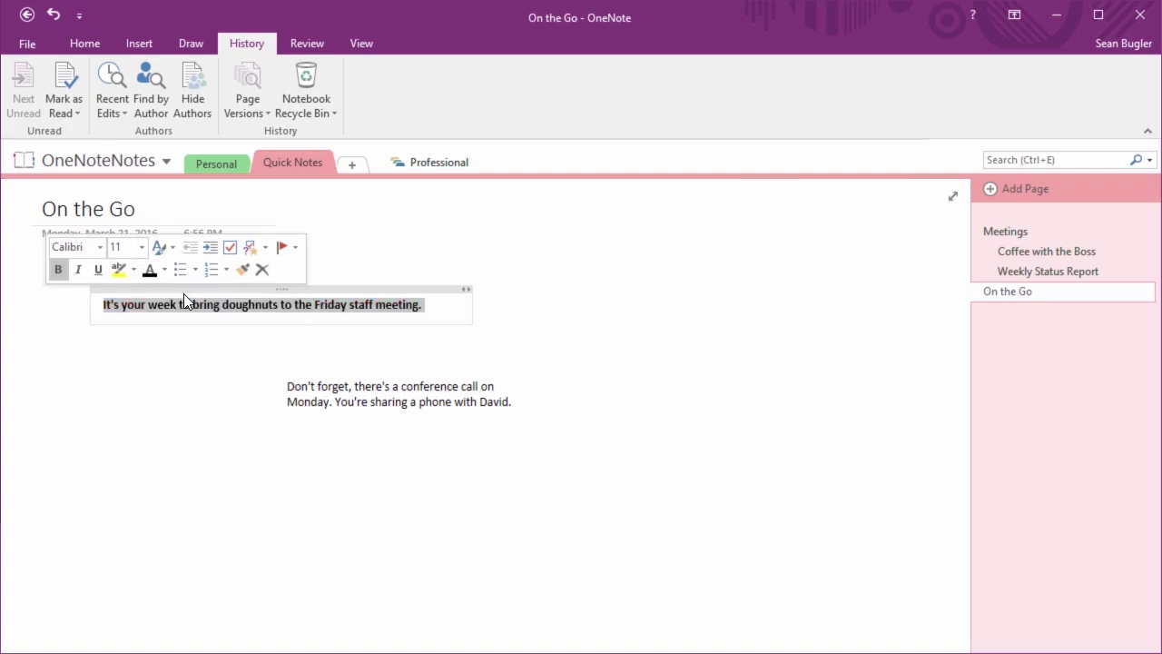
left_click(58, 269)
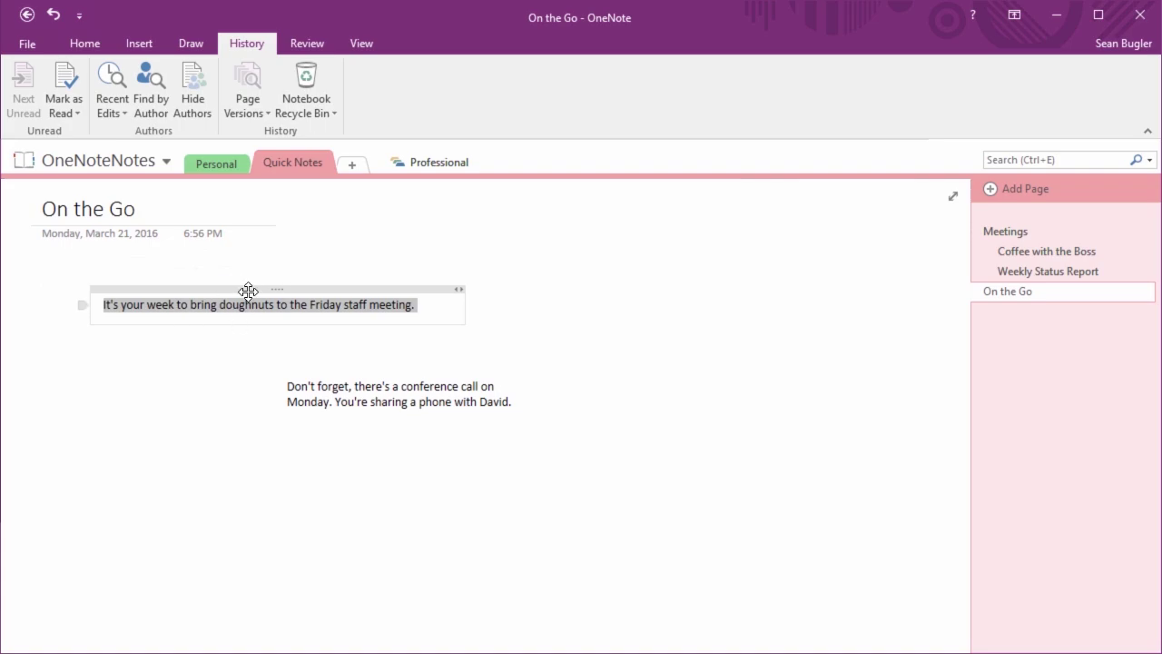
Set the doughnuts sentence to 14 pt and copy that formatting onto the word 'conference'
mouse_move(272, 289)
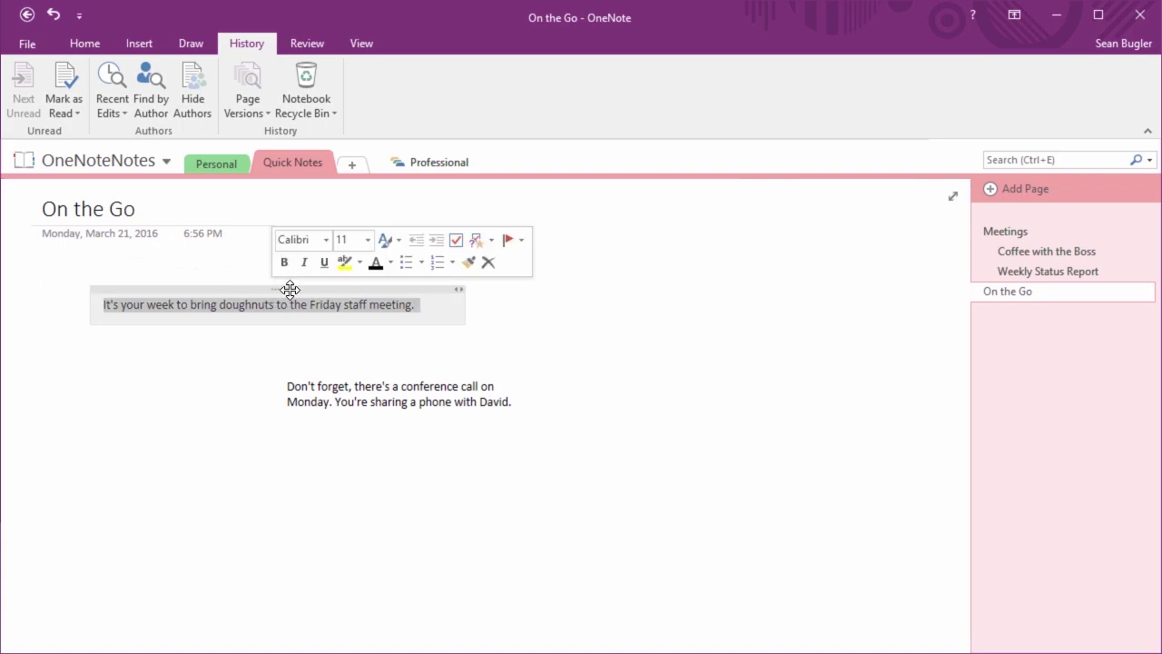
left_click(366, 239)
left_click(359, 400)
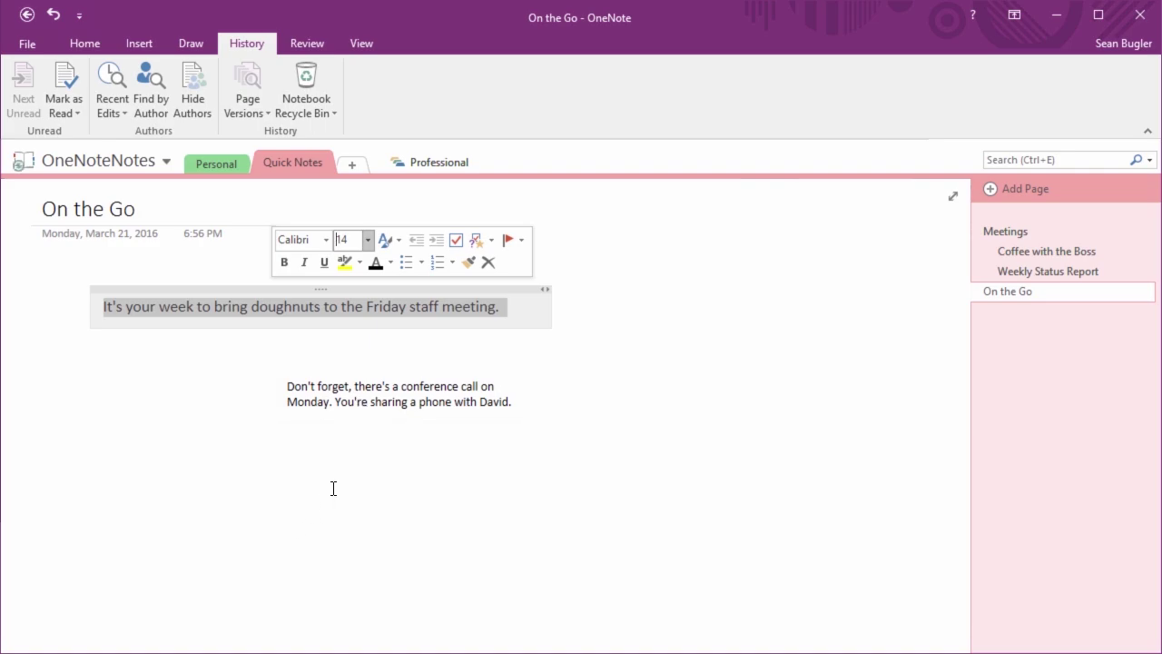
left_click(469, 263)
left_click(403, 388)
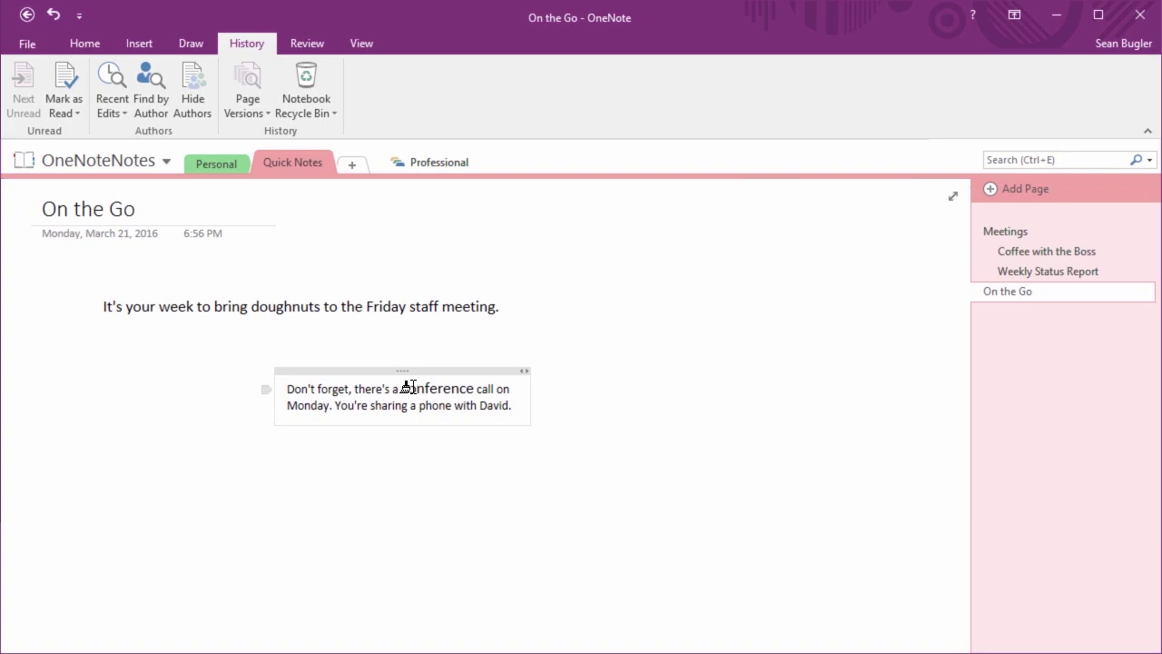
Copy the doughnuts formatting onto the whole conference-call note with Format Painter
left_click(270, 308)
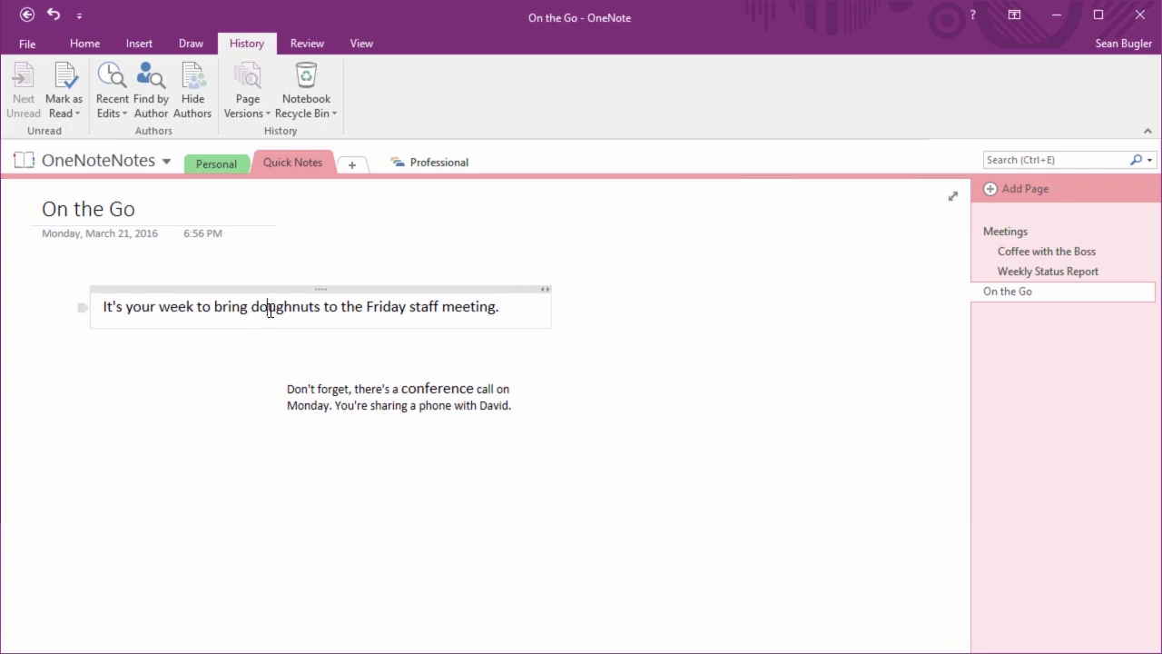
double_click(321, 307)
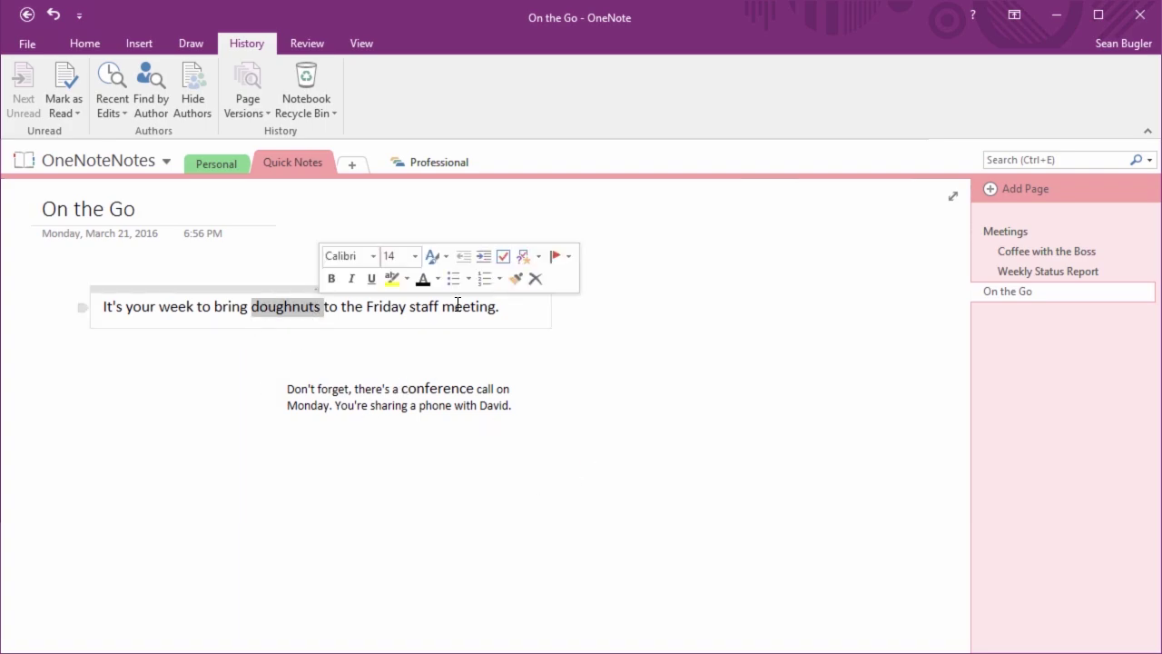
left_click(512, 280)
mouse_move(281, 387)
left_mouse_down()
mouse_move(482, 390)
mouse_move(538, 425)
left_mouse_up()
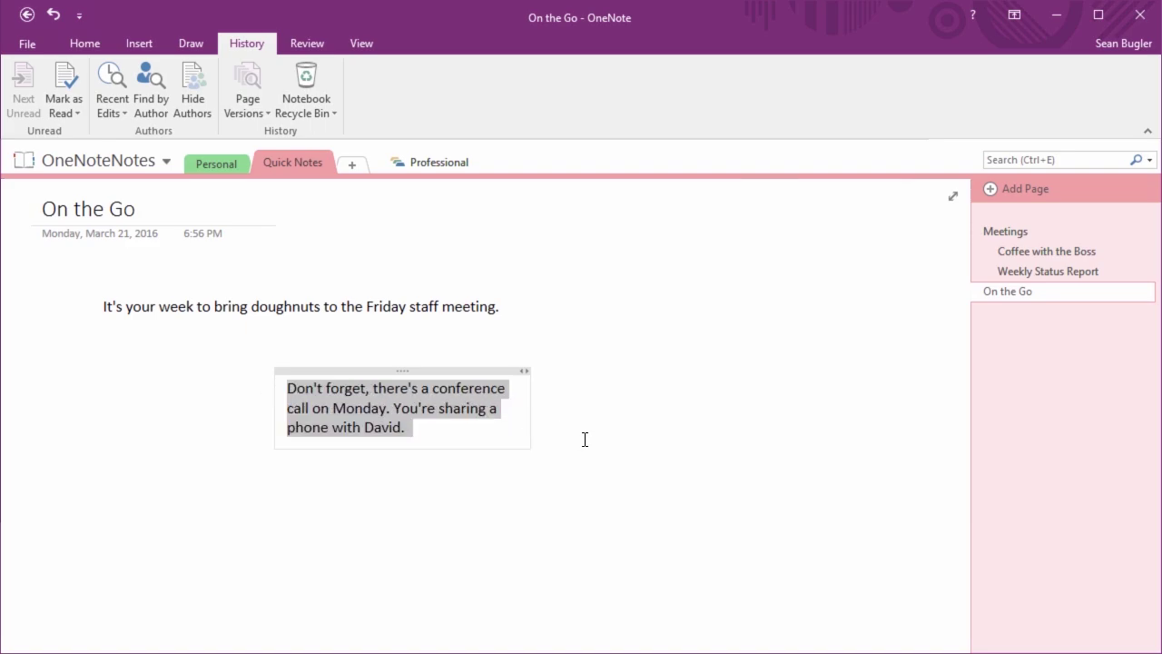
left_click(580, 439)
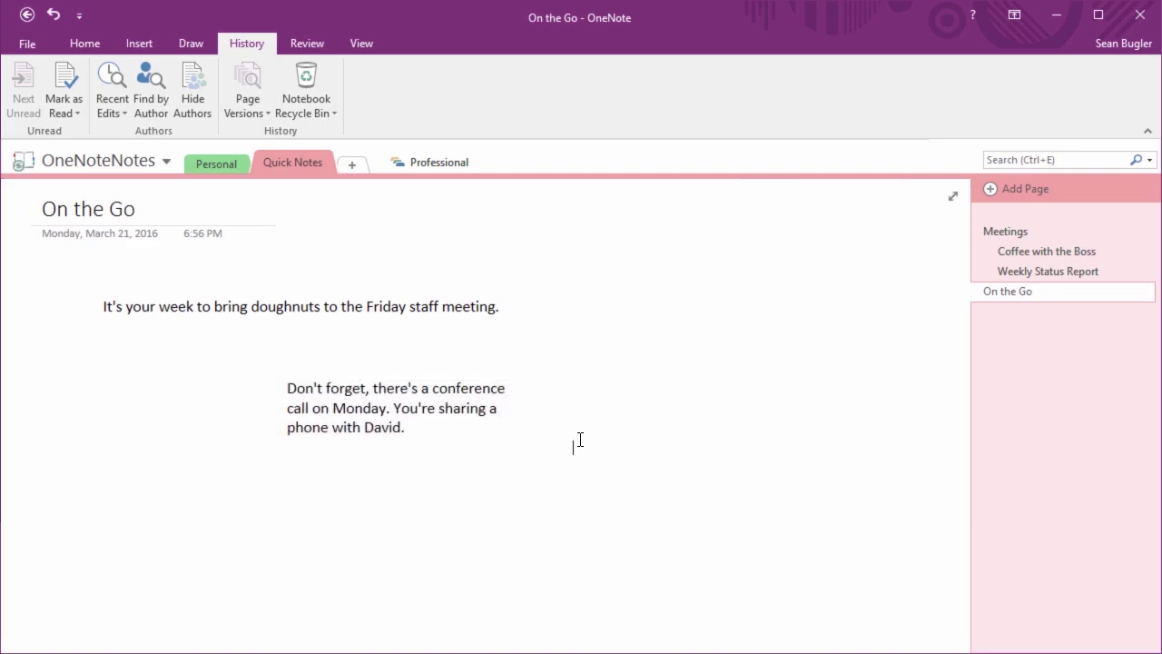
Select the doughnuts note text and check its formatting under Basic Text
left_click(285, 289)
left_click(85, 44)
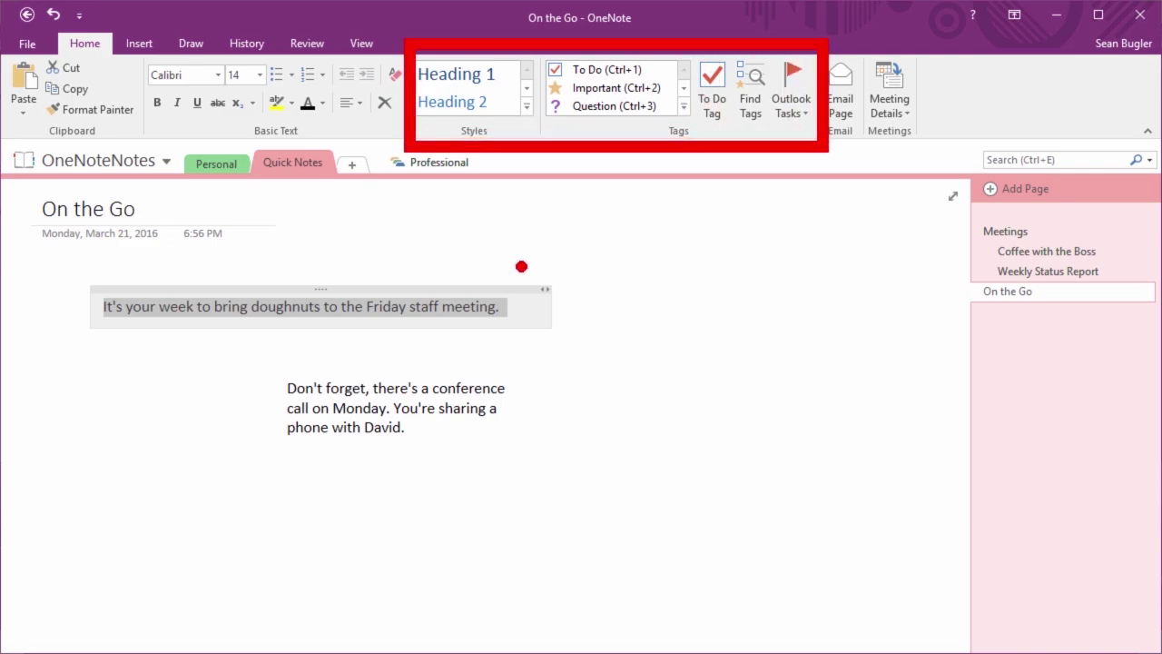
double_click(278, 313)
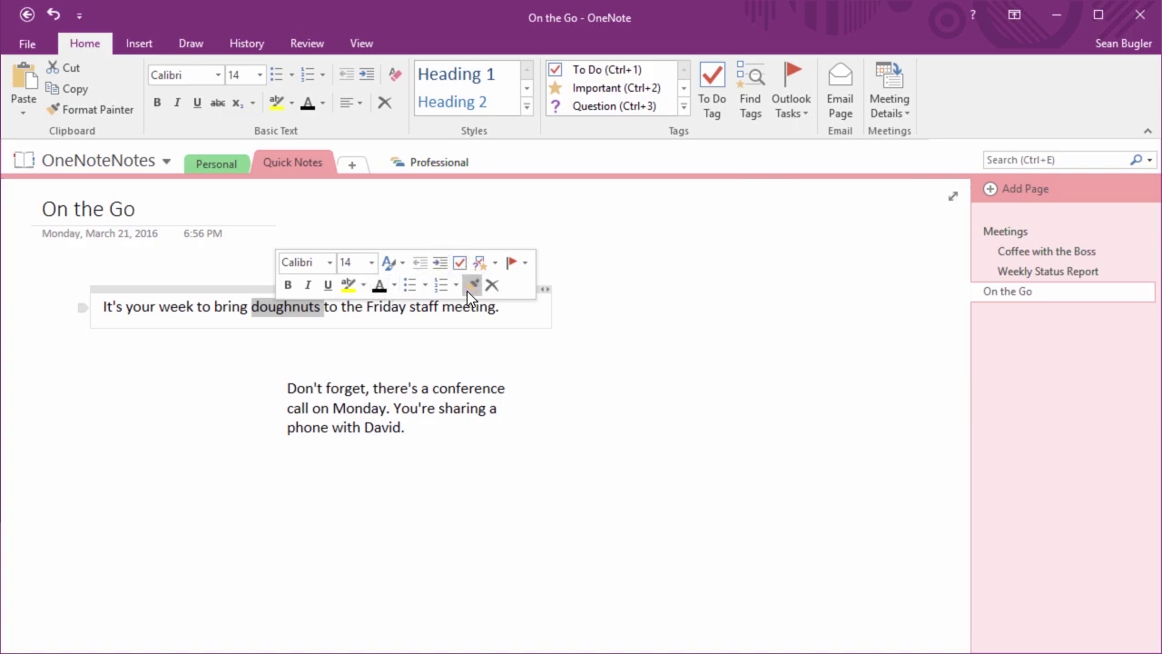
left_click(291, 342)
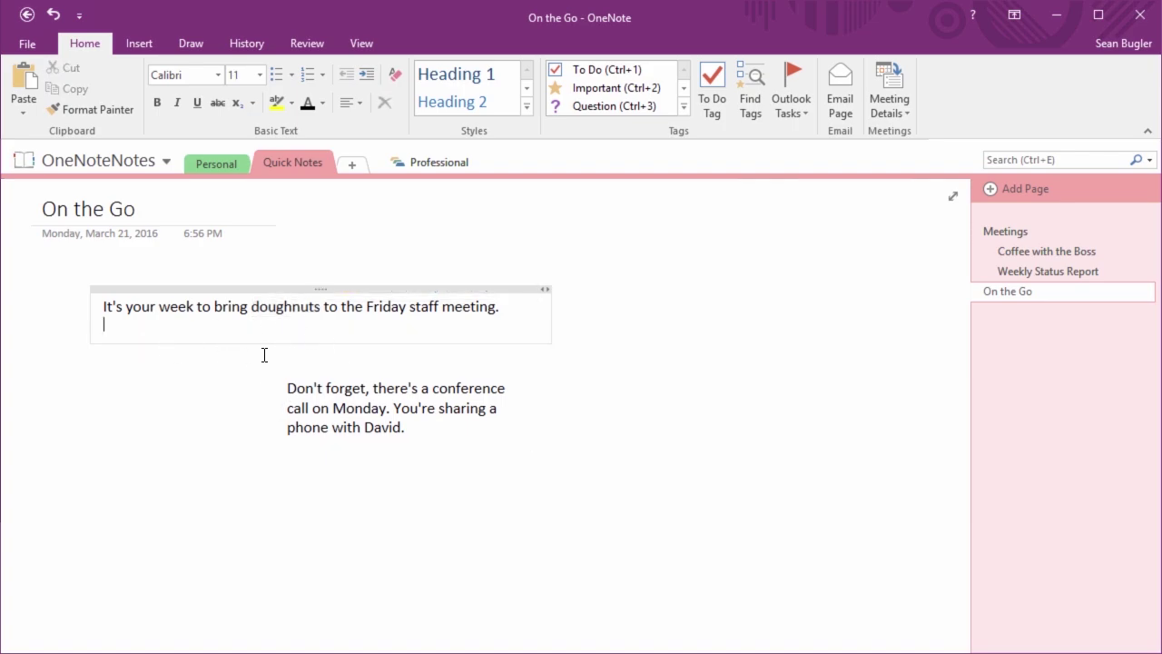
Drag the conference-call note beside the doughnuts line, trying indent and outdent before separating it again
left_click(403, 376)
left_click_drag(404, 374, 499, 413)
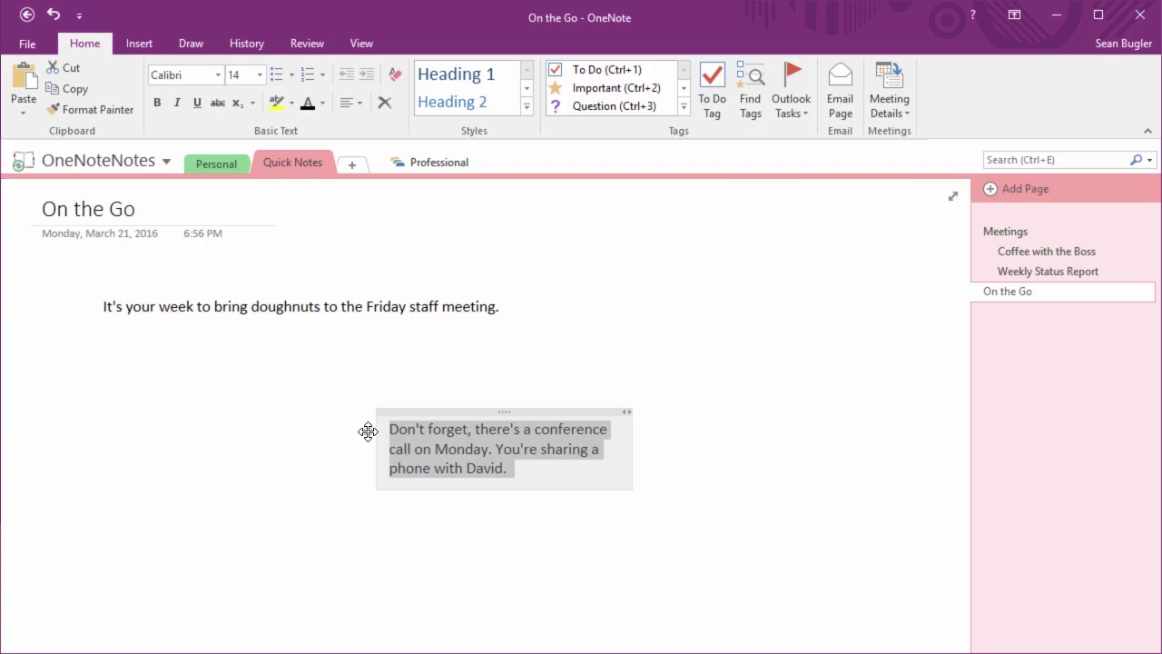
left_click_drag(367, 431, 106, 330)
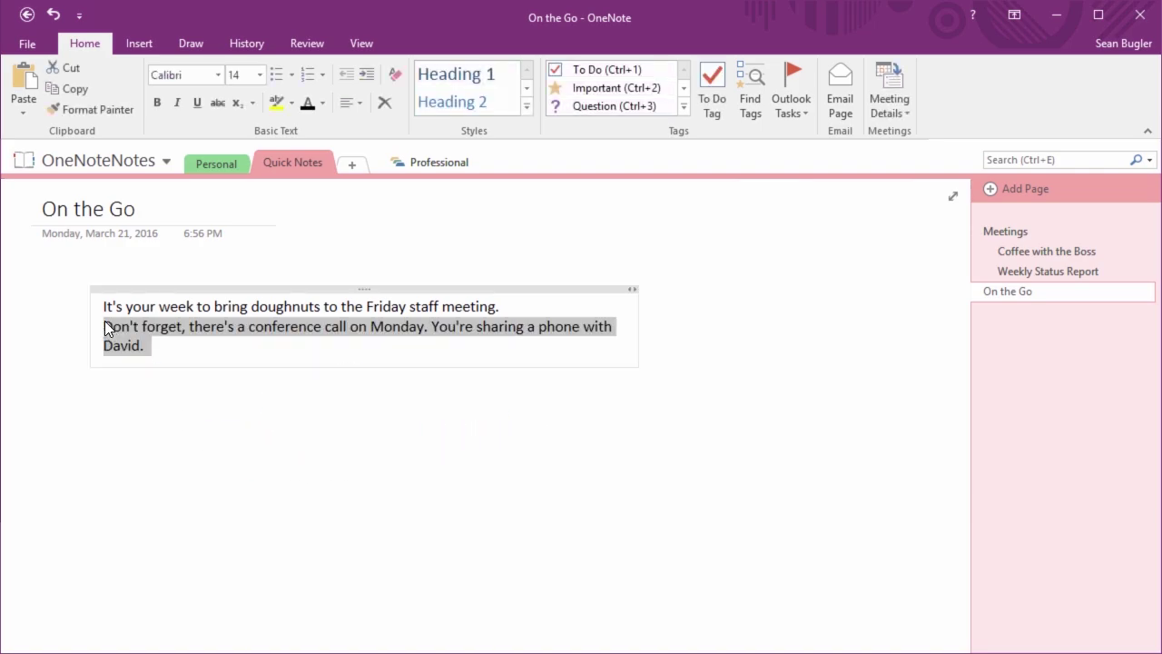
key("Tab")
key("shift+Tab")
left_click_drag(103, 343, 466, 382)
left_click(648, 301)
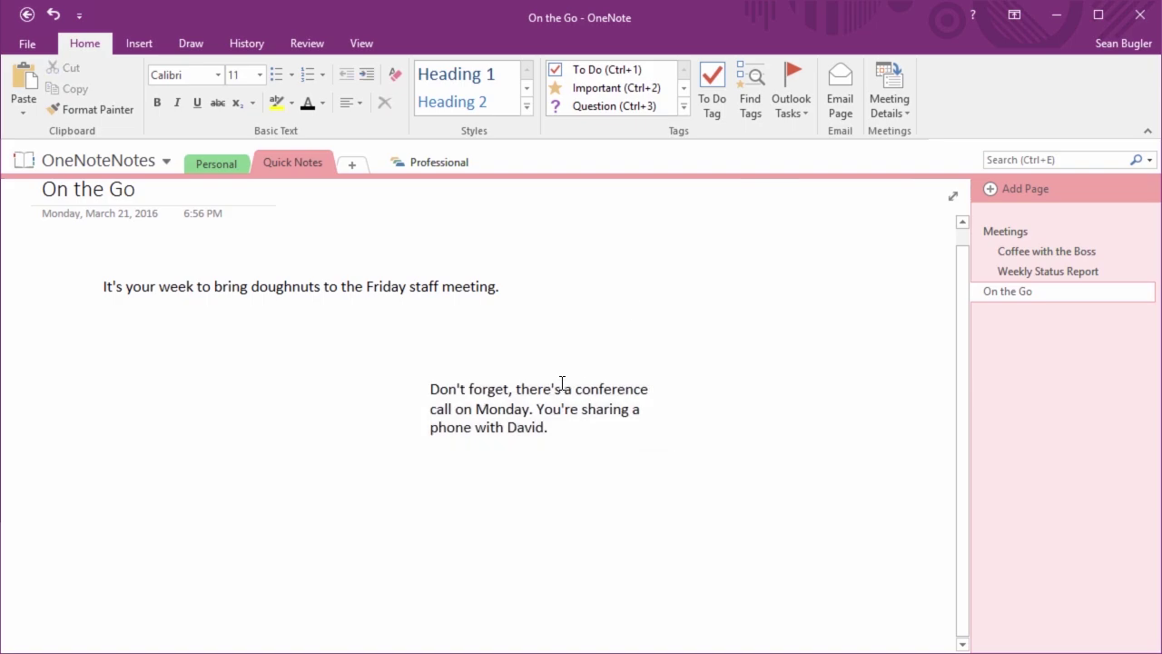
Drop the conference paragraph into the doughnuts note, aligned beneath the staff-meeting sentence
left_click_drag(545, 373, 550, 400)
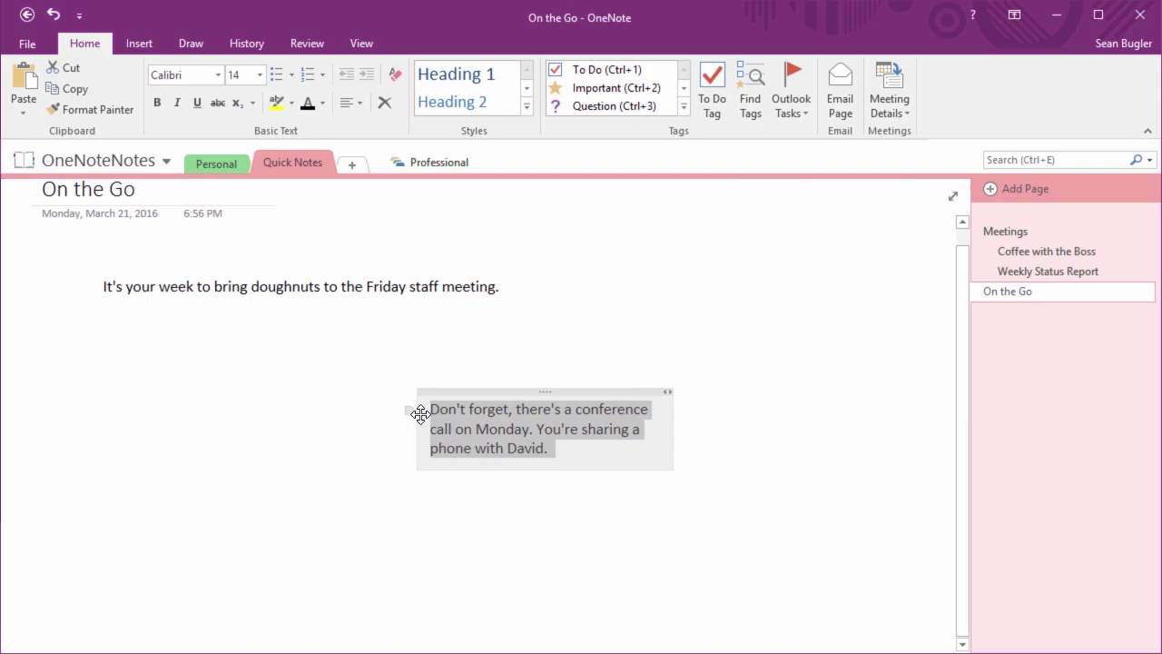
left_click_drag(408, 411, 170, 313)
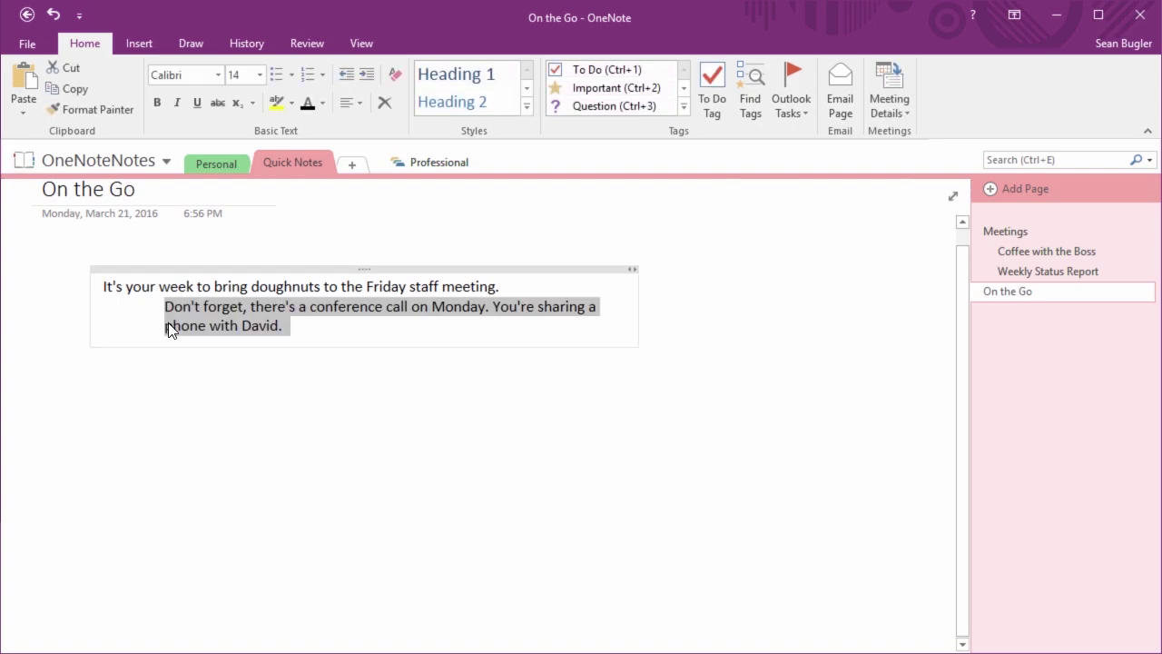
right_click(168, 327)
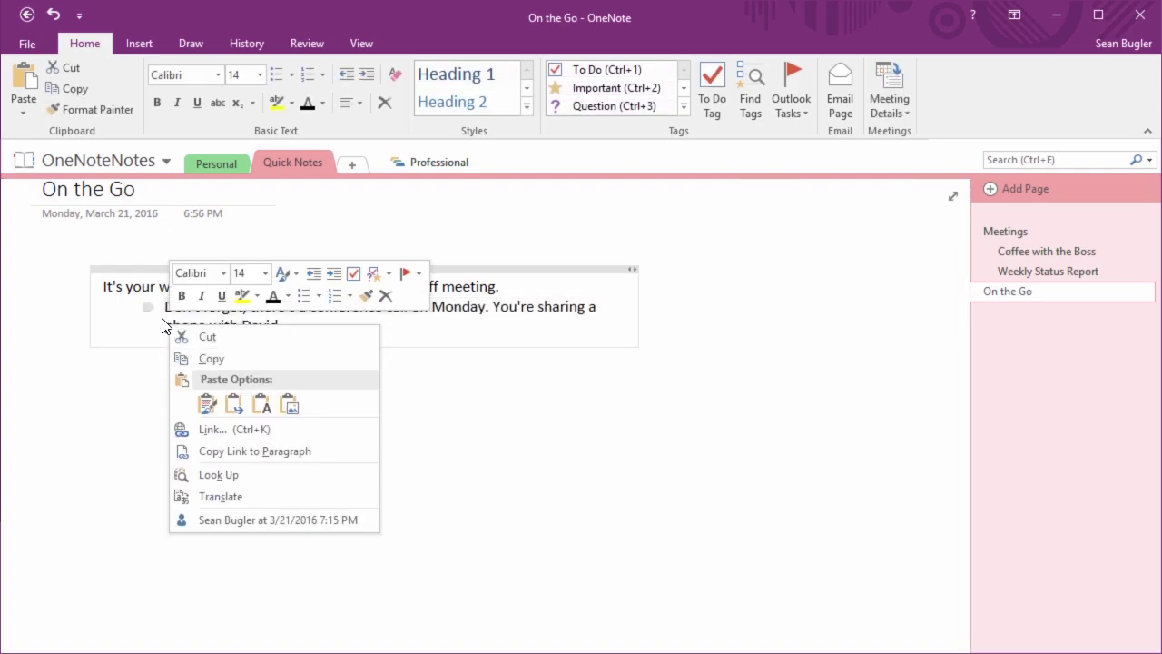
left_click(145, 319)
left_click_drag(142, 309, 105, 316)
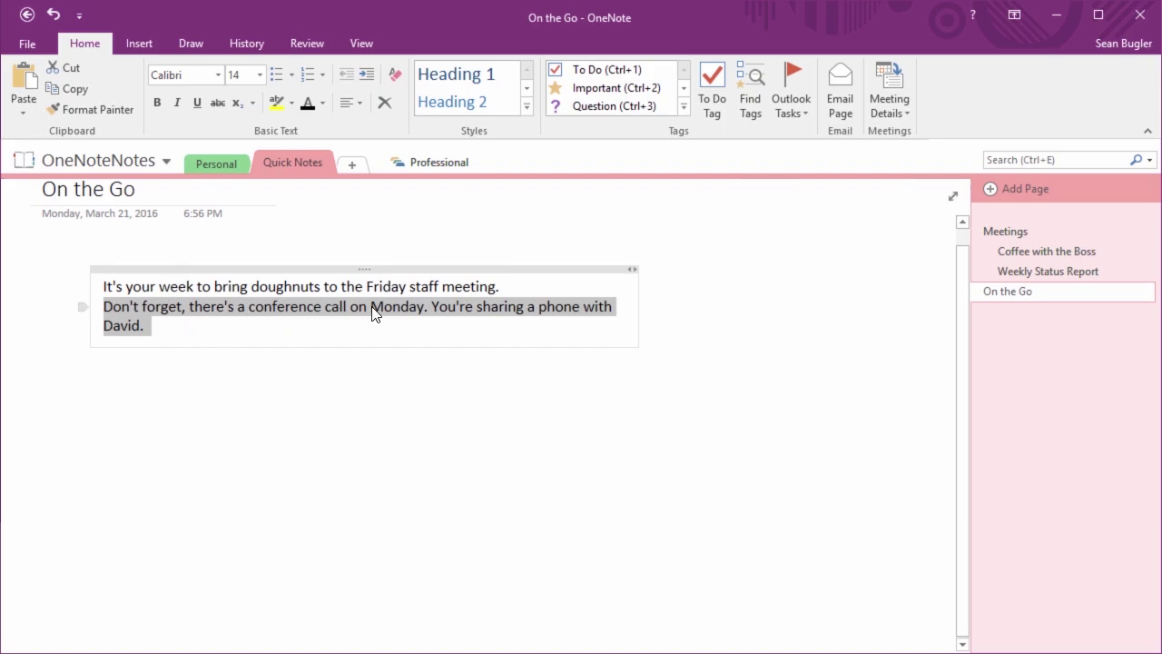
Move the doughnuts paragraph below the 'Don't forget' conference-call reminder in the same note
left_click(79, 288)
left_click_drag(76, 302, 75, 329)
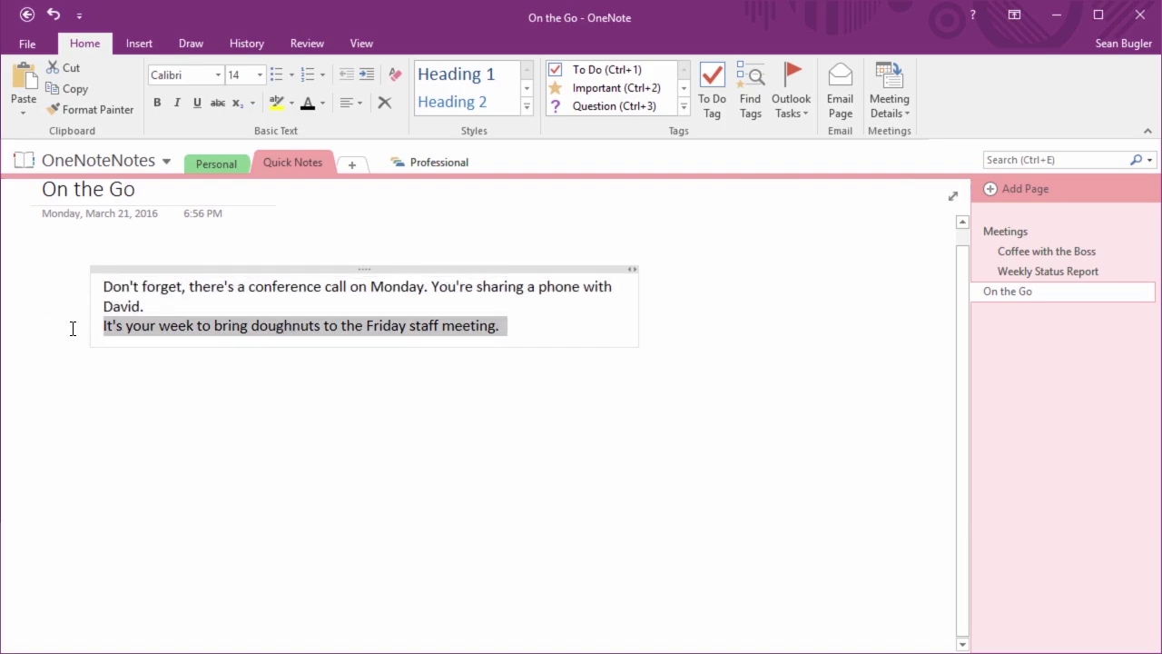
left_click_drag(83, 341, 505, 433)
left_click(717, 367)
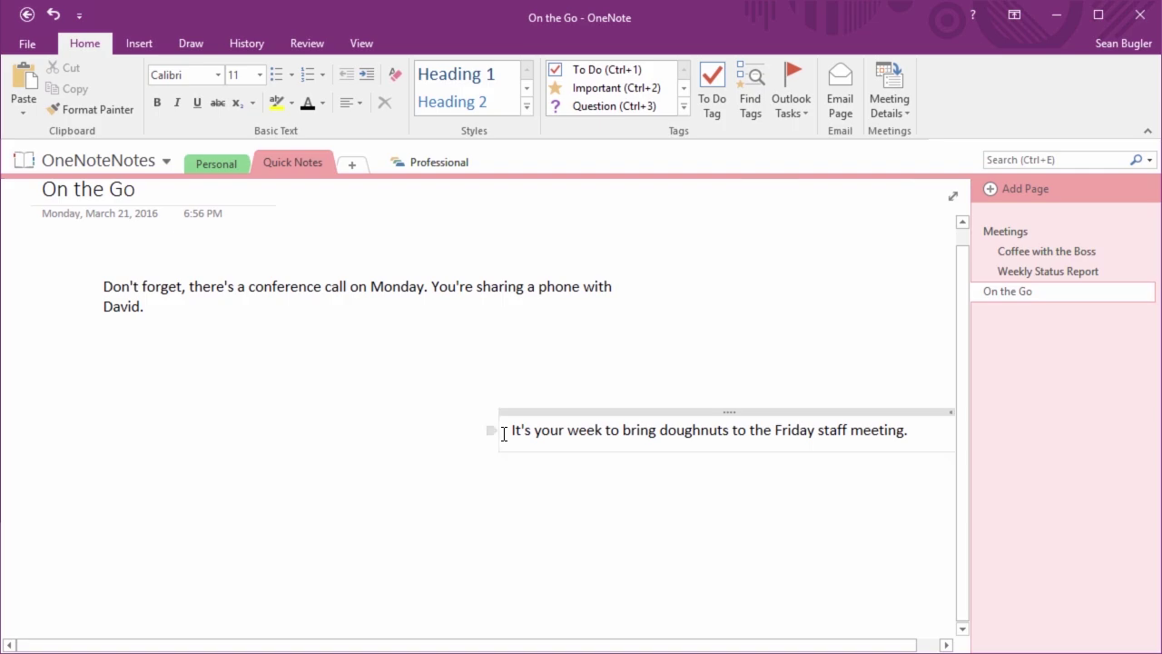
left_click_drag(491, 430, 88, 331)
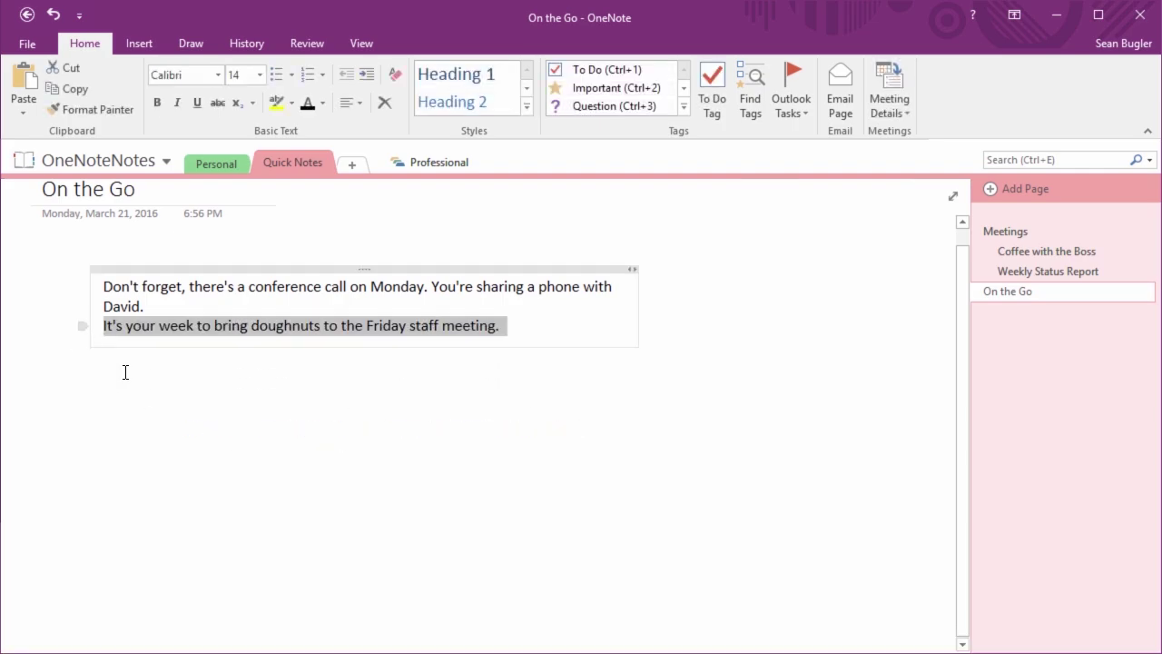
left_click(266, 489)
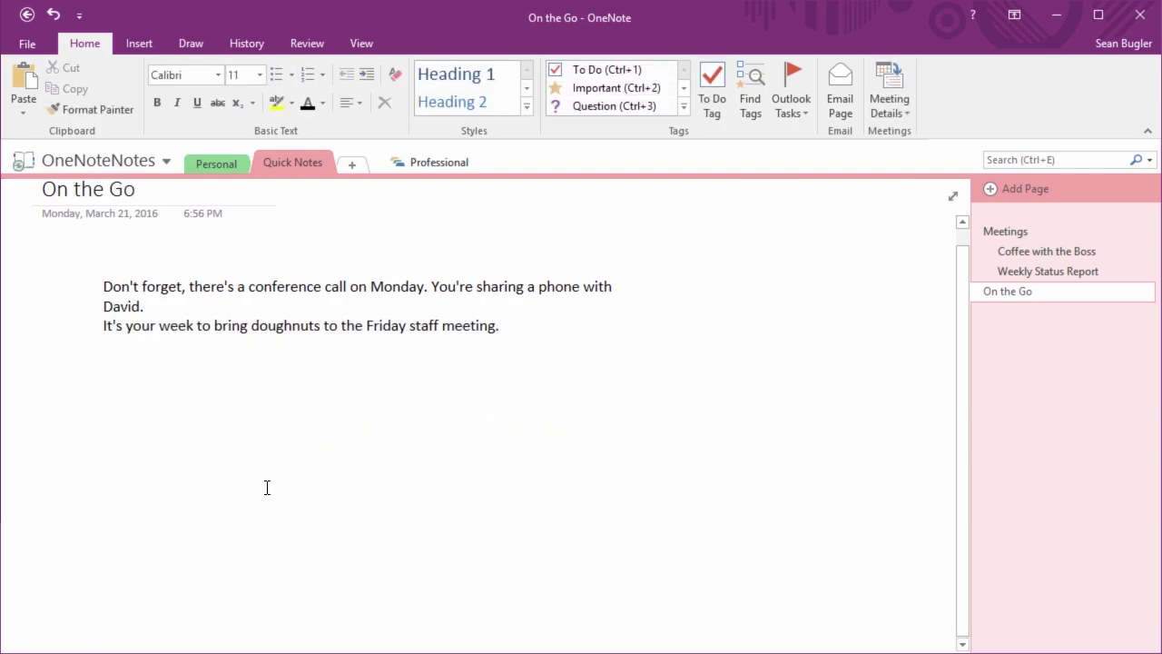
Apply bullets to both the conference-call paragraph and the doughnuts paragraph
left_click(103, 287)
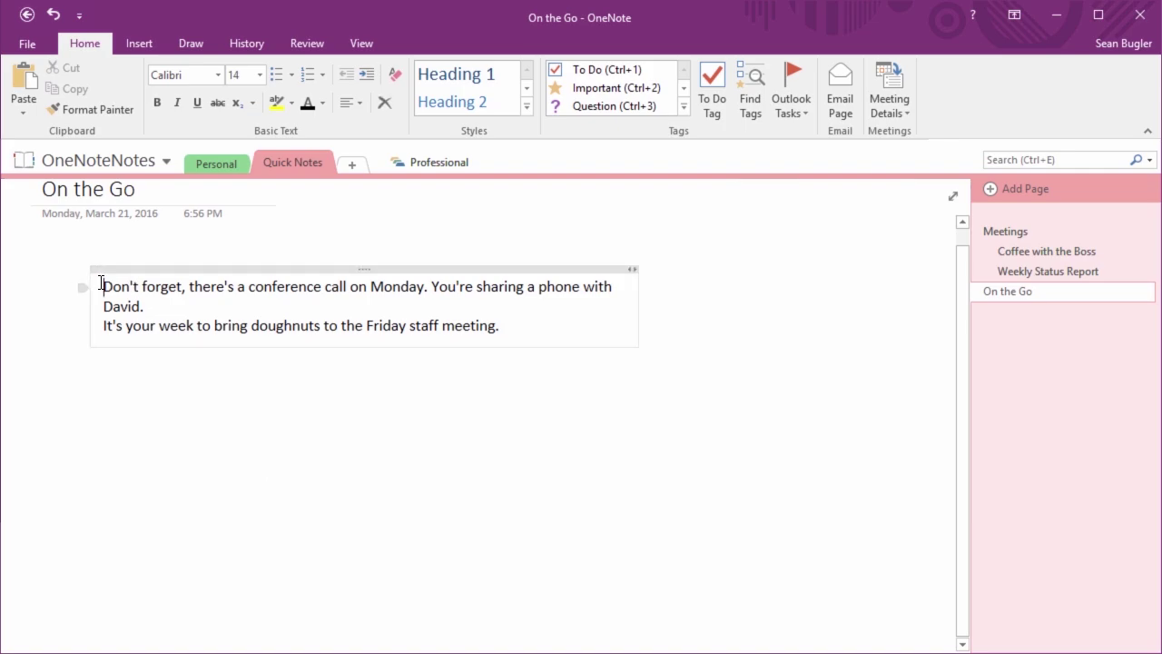
left_click(275, 74)
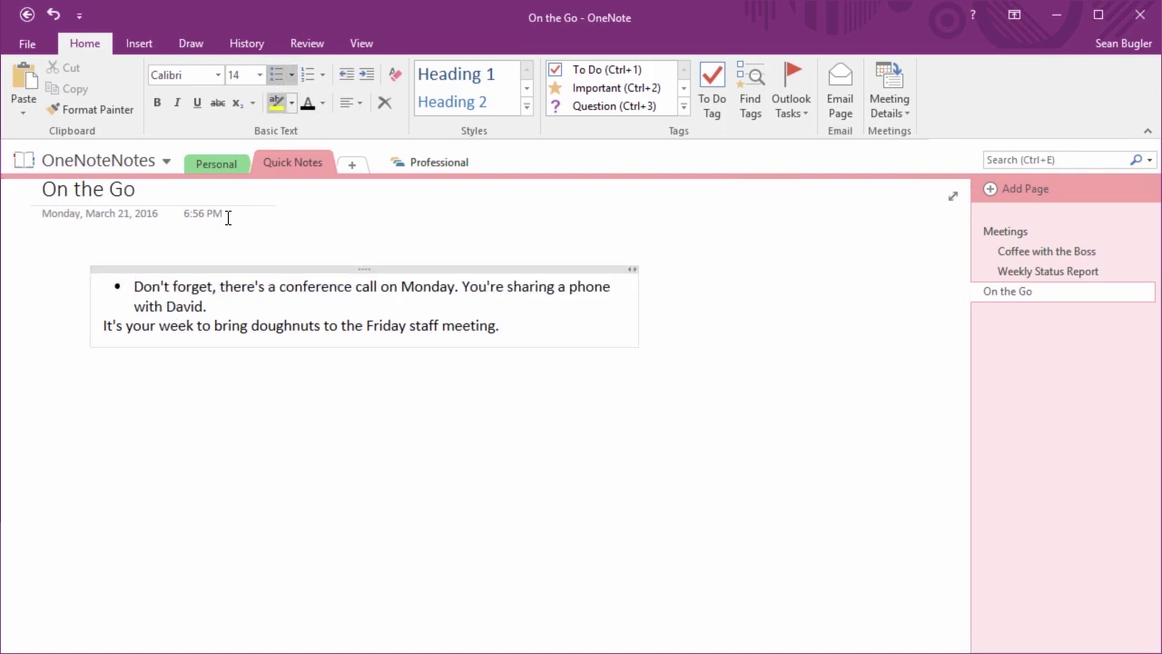
key("Down")
key("Down")
left_click(275, 74)
left_click(577, 476)
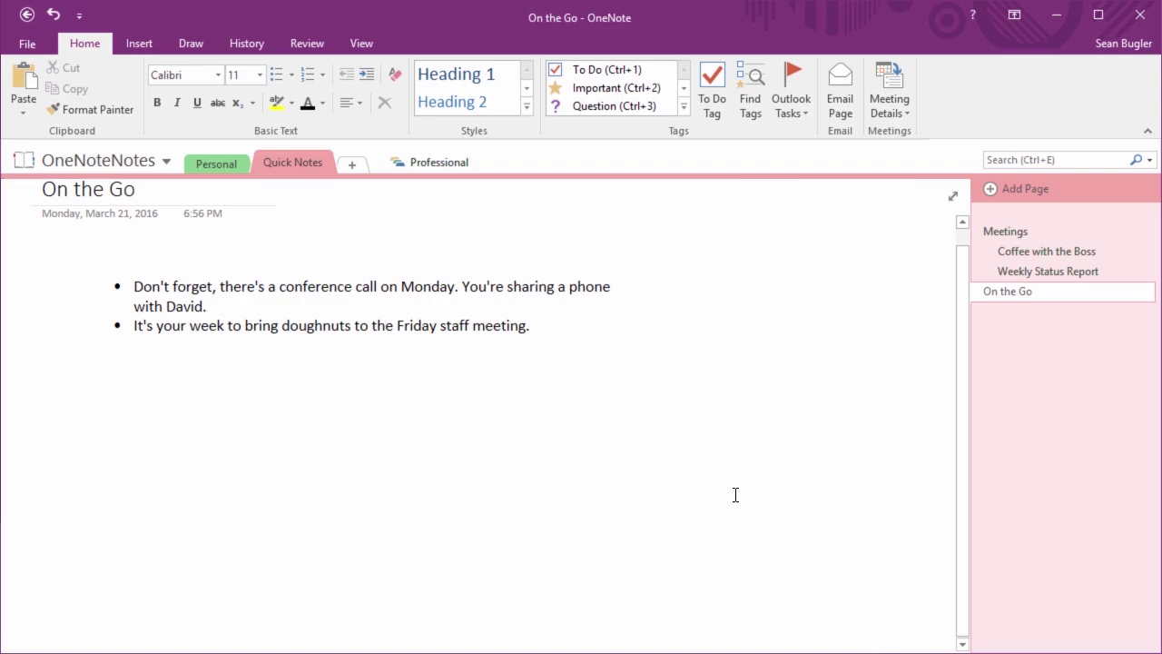
scroll(735, 493, "up", 1)
Move the bulleted note lower-left and add a 'Monday' note above it
left_click_drag(320, 286, 251, 348)
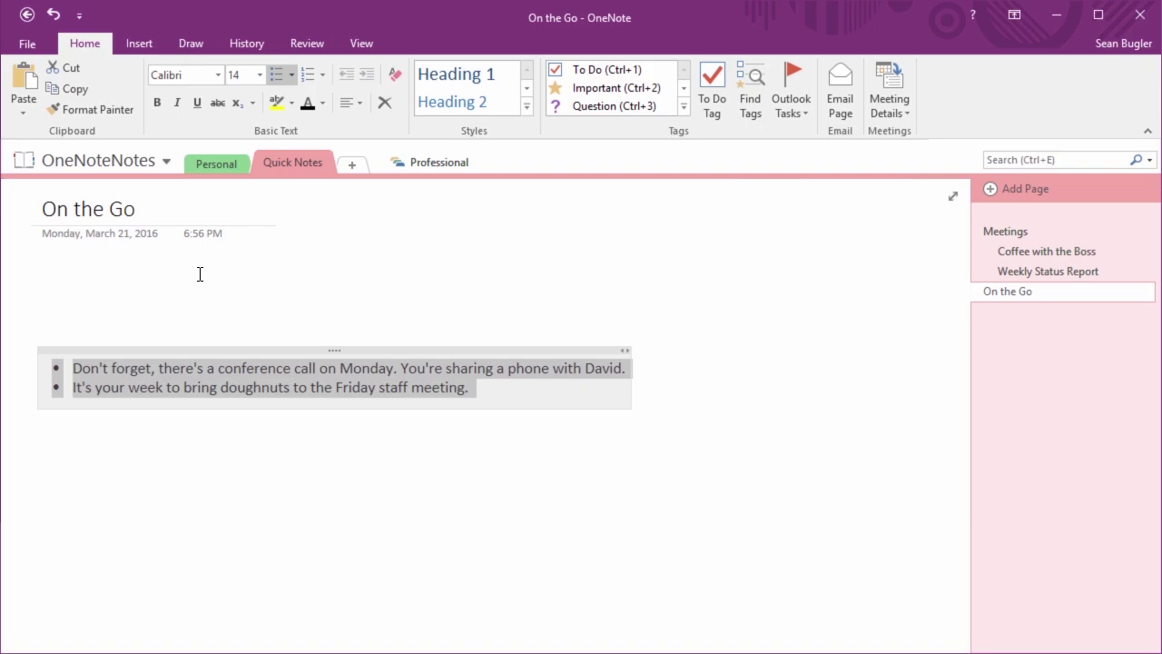
left_click(89, 302)
type("Mnd")
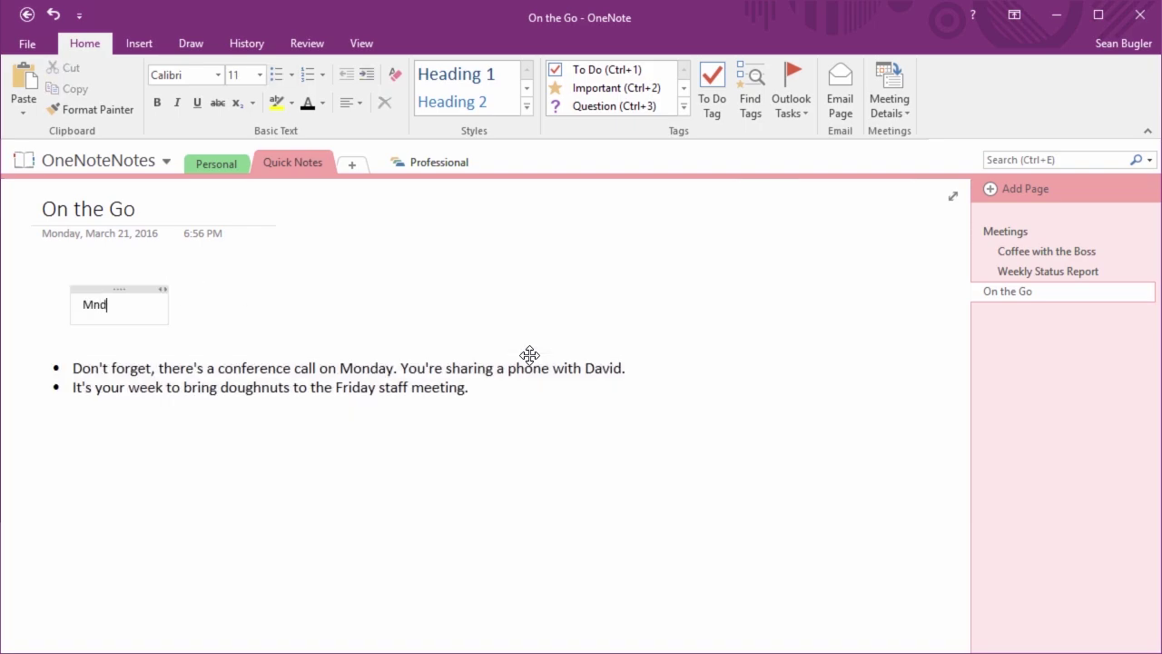
key("BackSpace")
type("onday")
Add Tuesday, 'Mednesday', Thursday and Friday notes in a row, then select all five labels
left_click(207, 306)
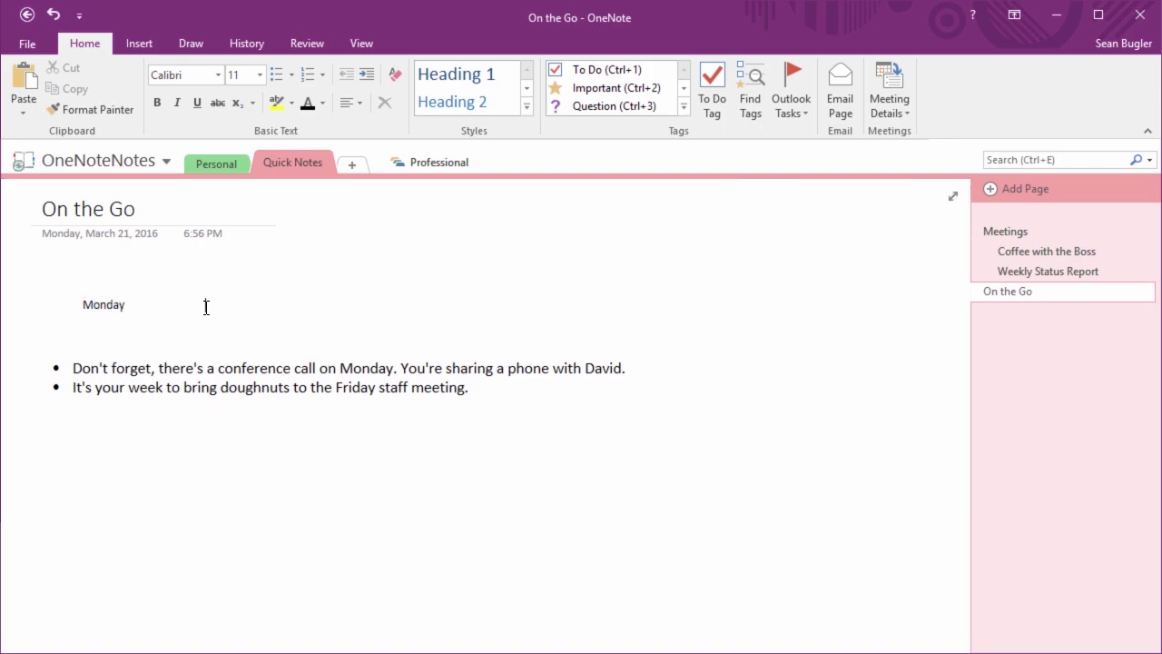
type("Tuesday")
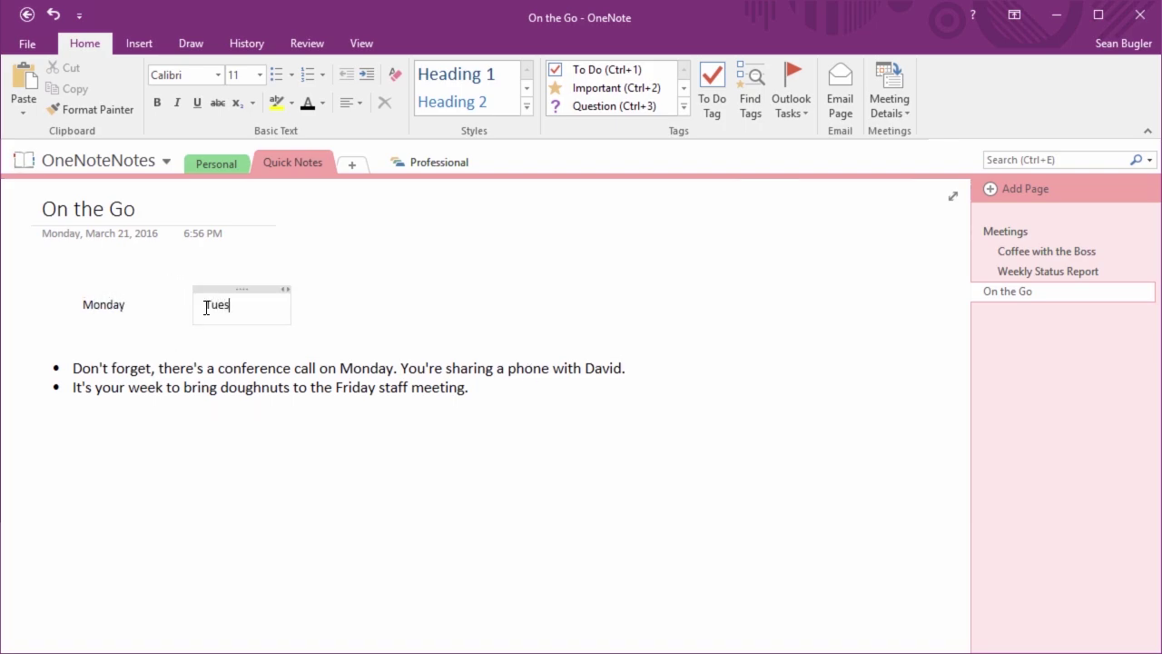
left_click(328, 305)
type("Mednesday")
left_click(474, 306)
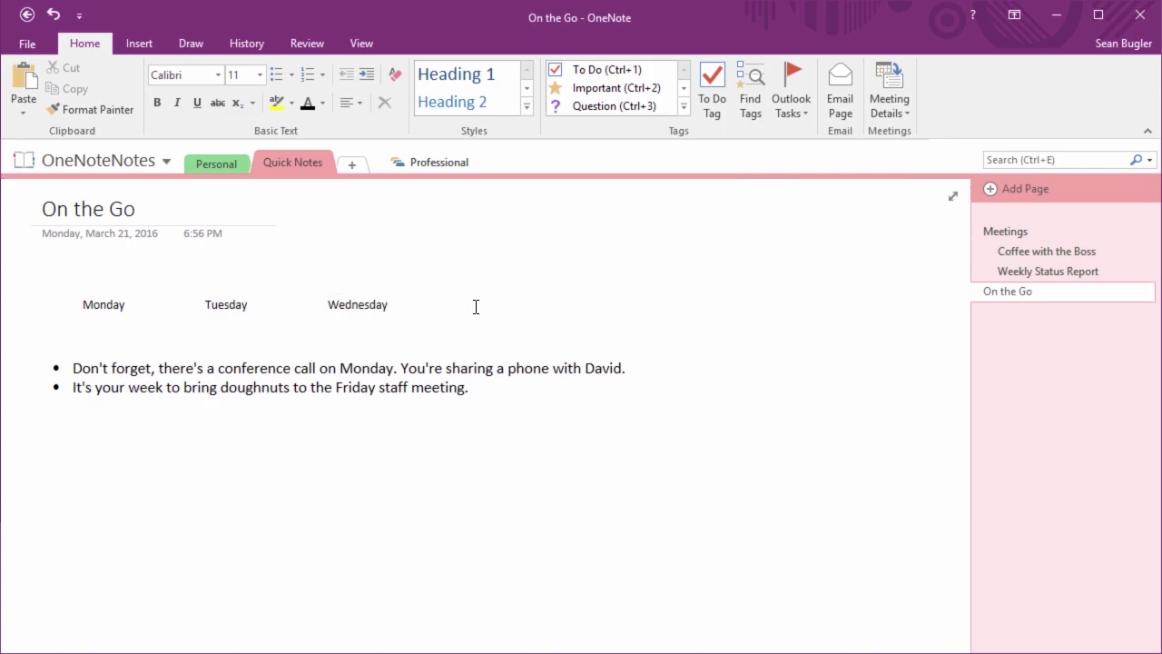
type("Thursday")
left_click(612, 305)
type("Friday")
left_click(776, 344)
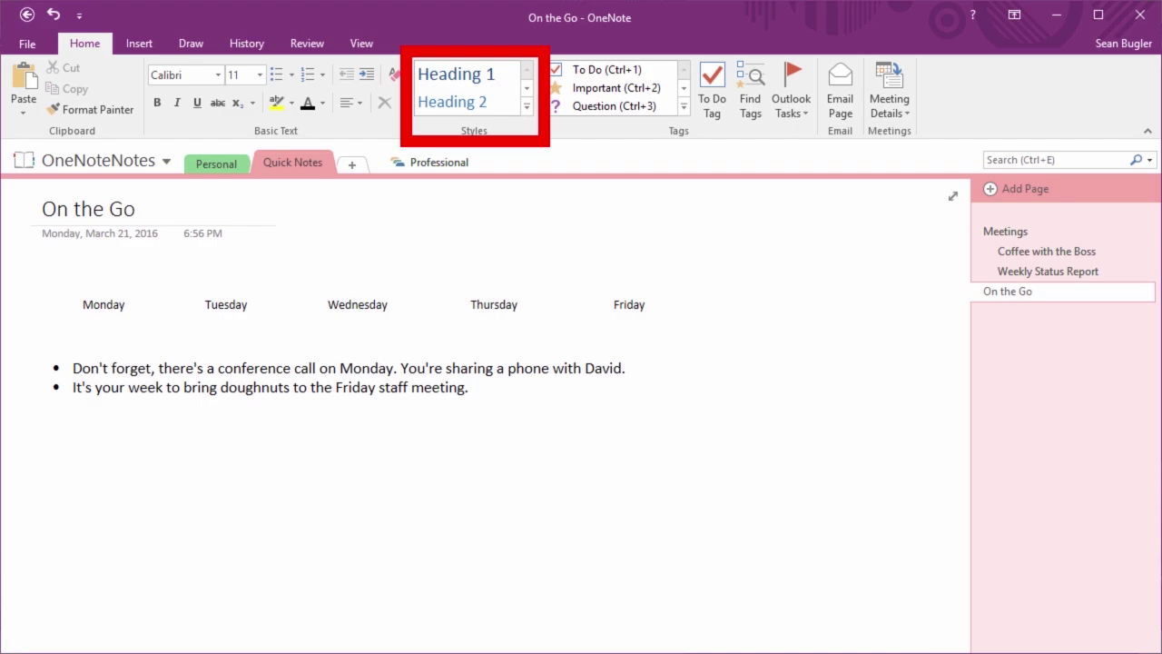
left_click_drag(54, 272, 717, 328)
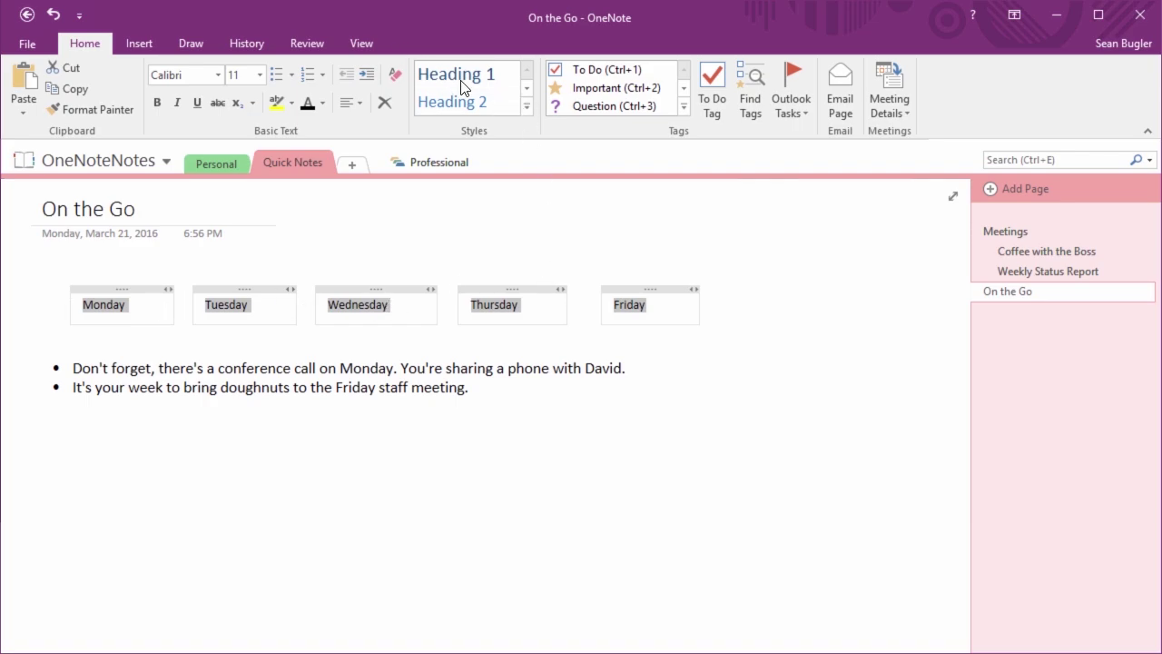
Apply the Heading 1 style from the Styles gallery to the five selected day names
left_click(527, 108)
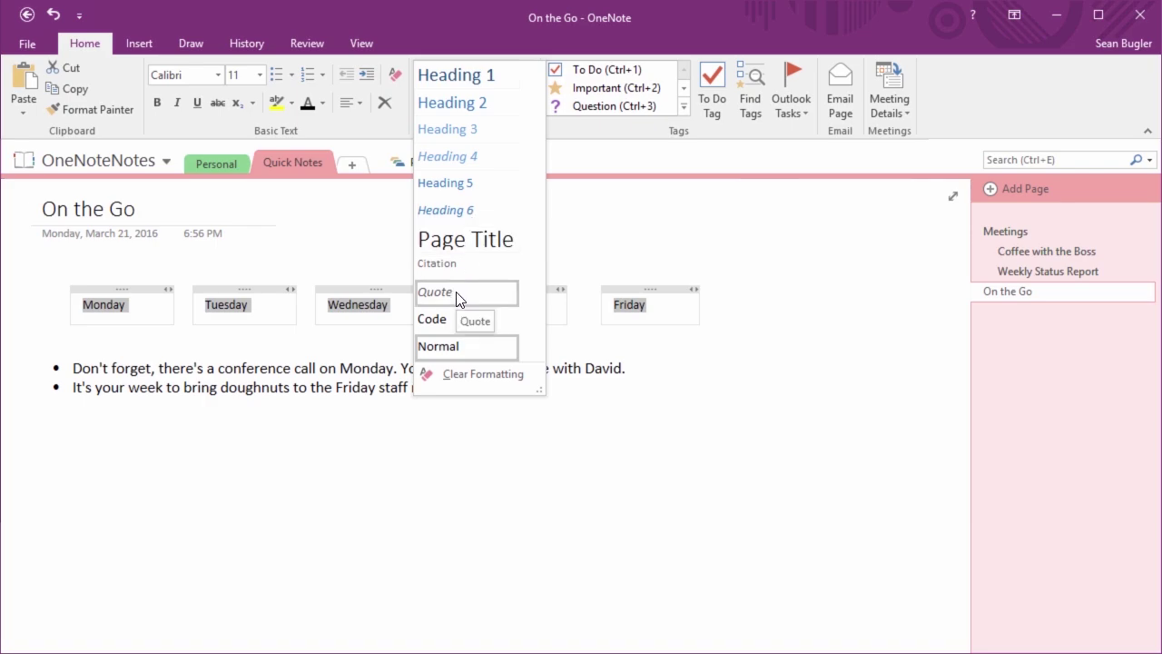
left_click(474, 74)
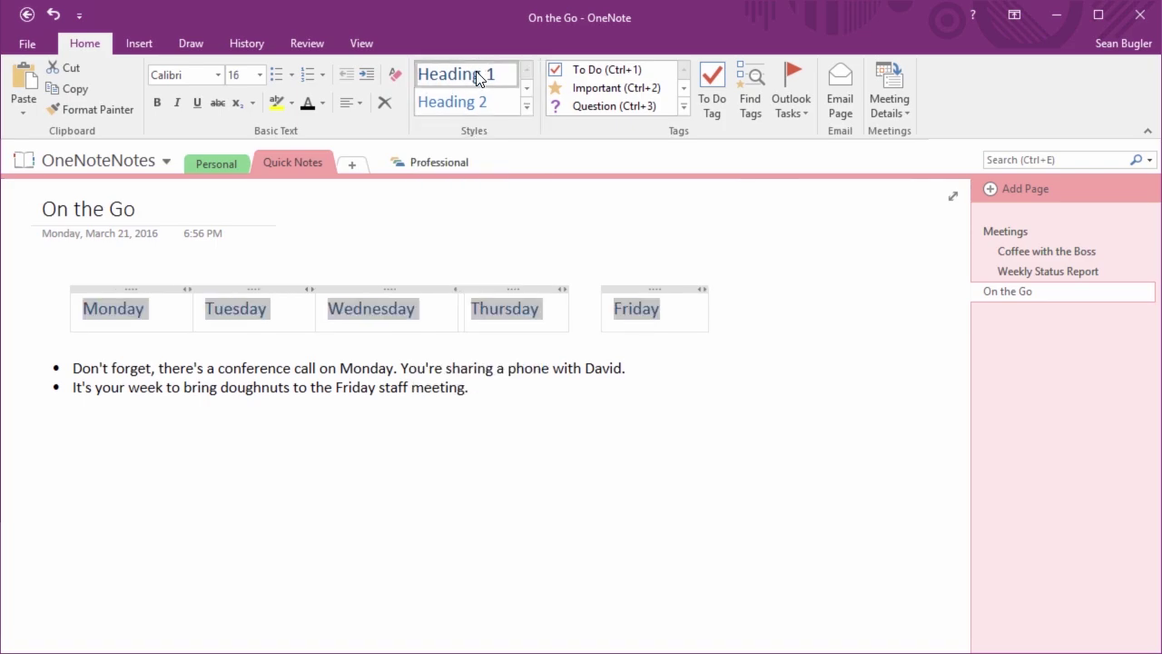
left_click(748, 366)
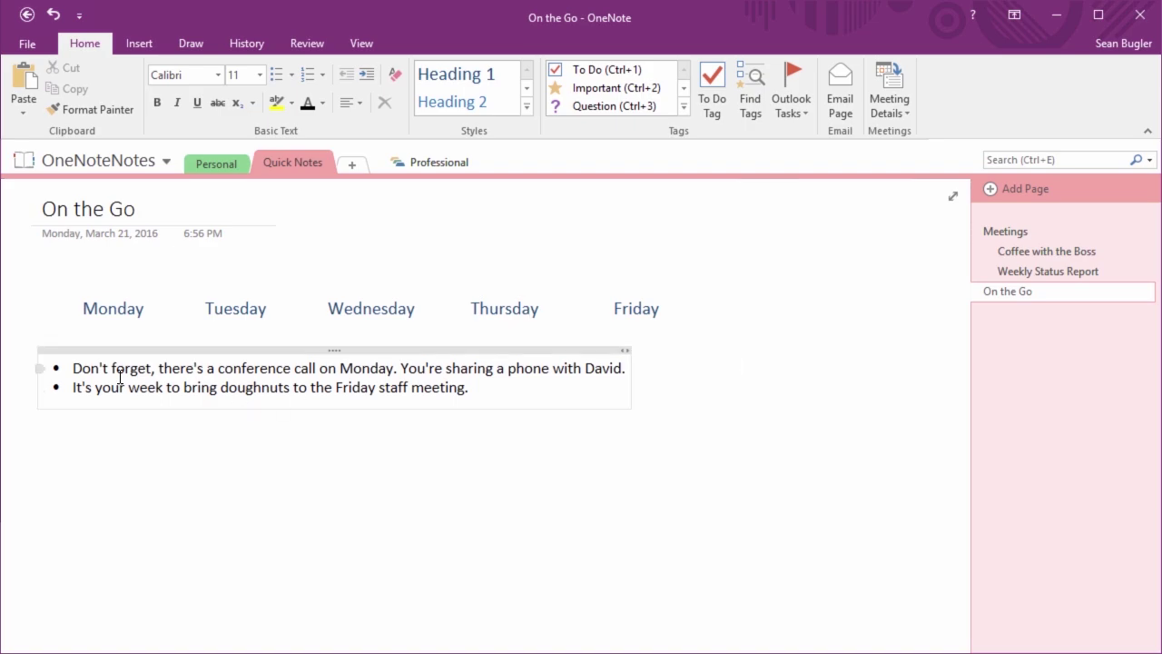
Move the conference-call bullet under Monday and narrow it so the text wraps
left_click_drag(326, 351, 490, 432)
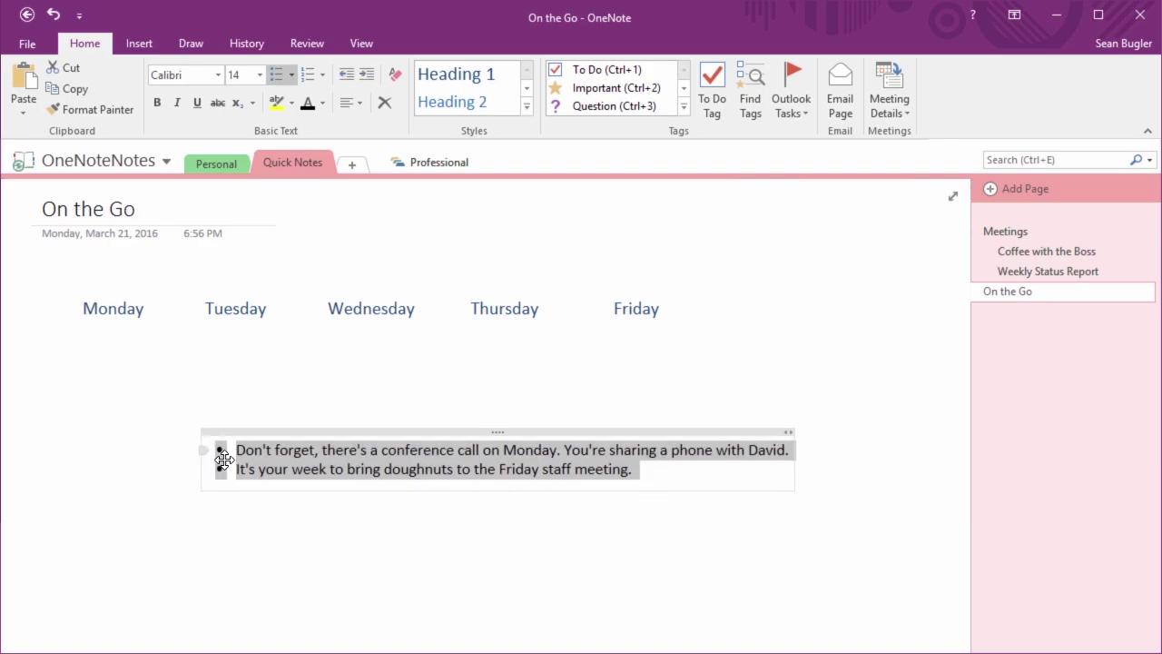
left_click(324, 447)
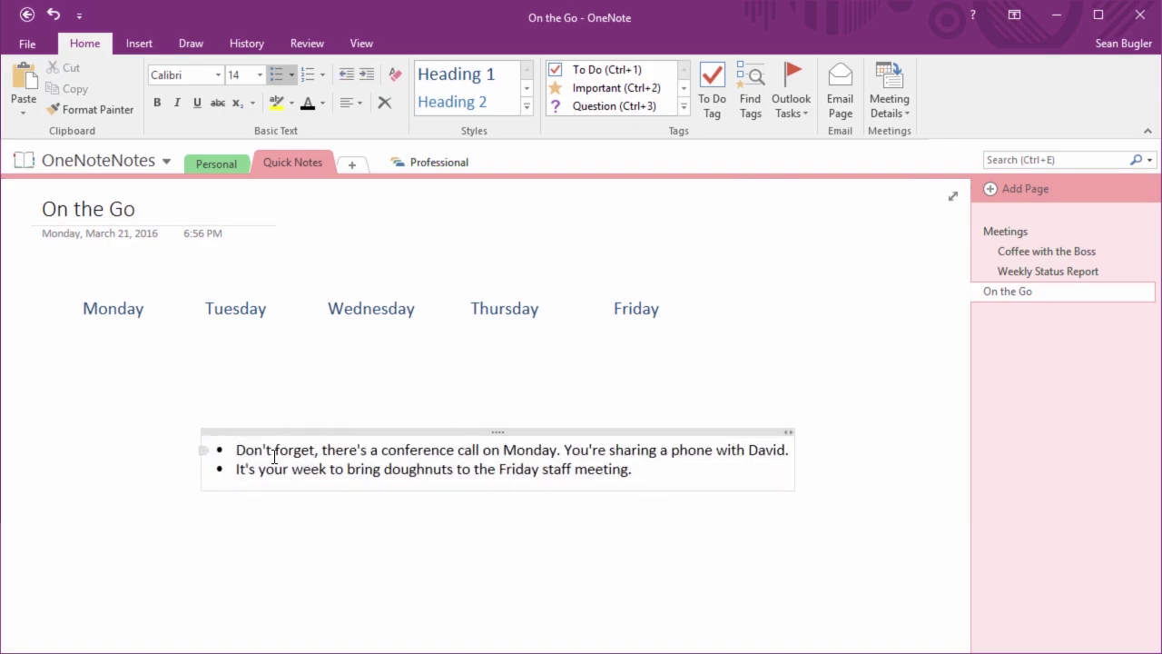
left_click_drag(203, 450, 78, 329)
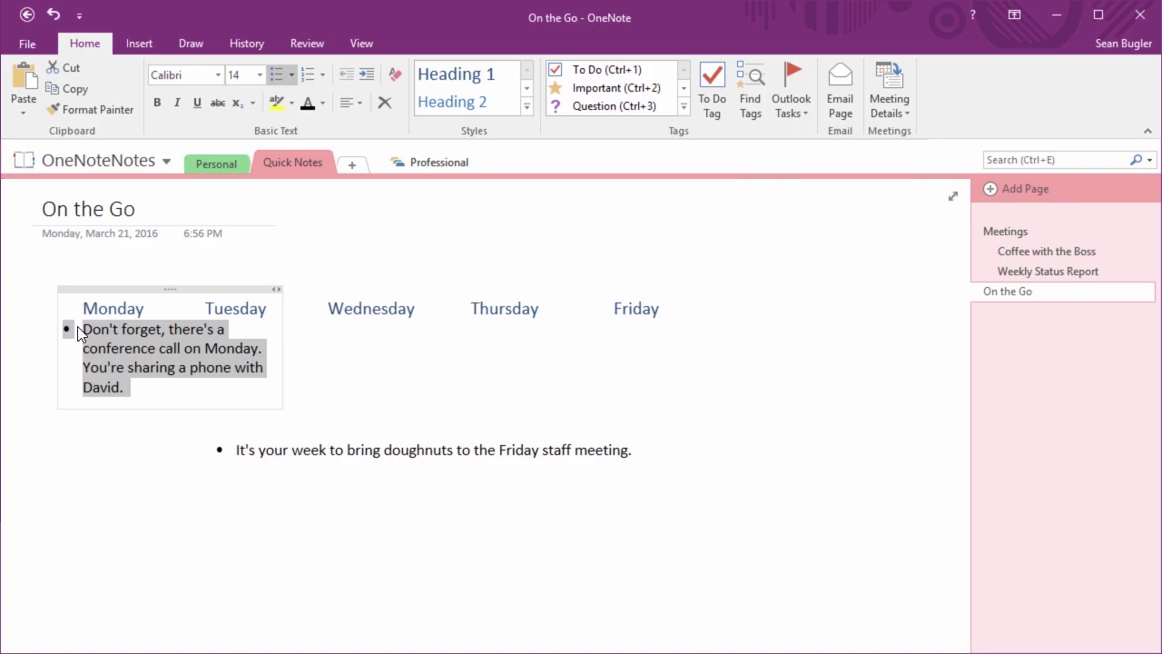
left_click_drag(276, 373, 192, 382)
triple_click(187, 384)
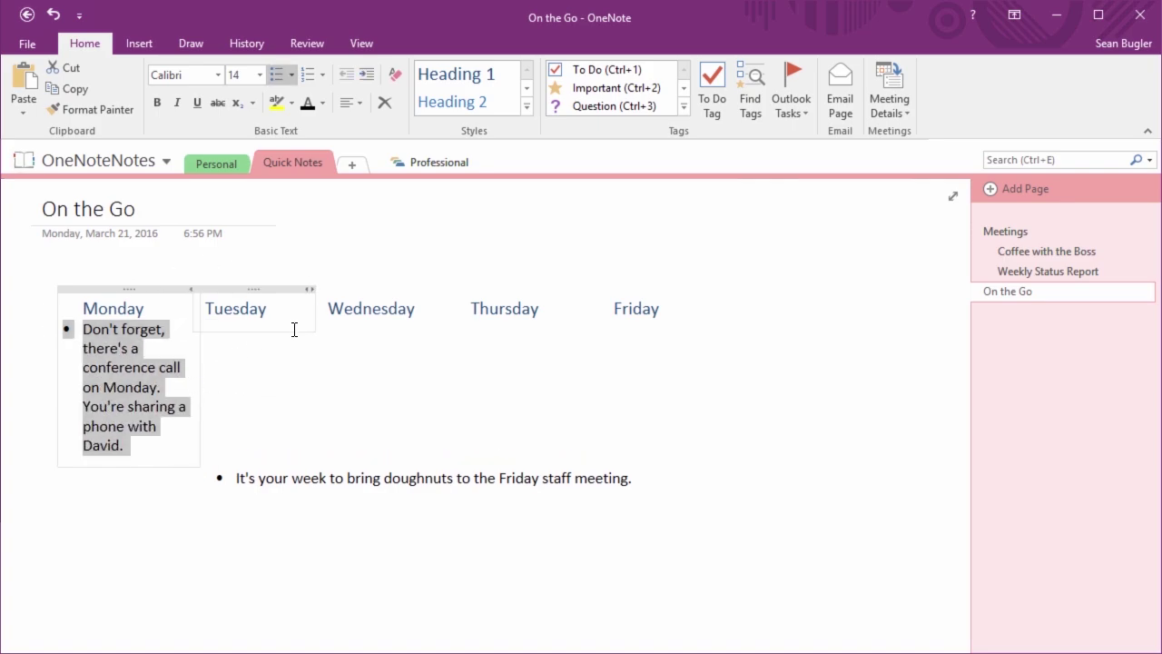
left_click(658, 279)
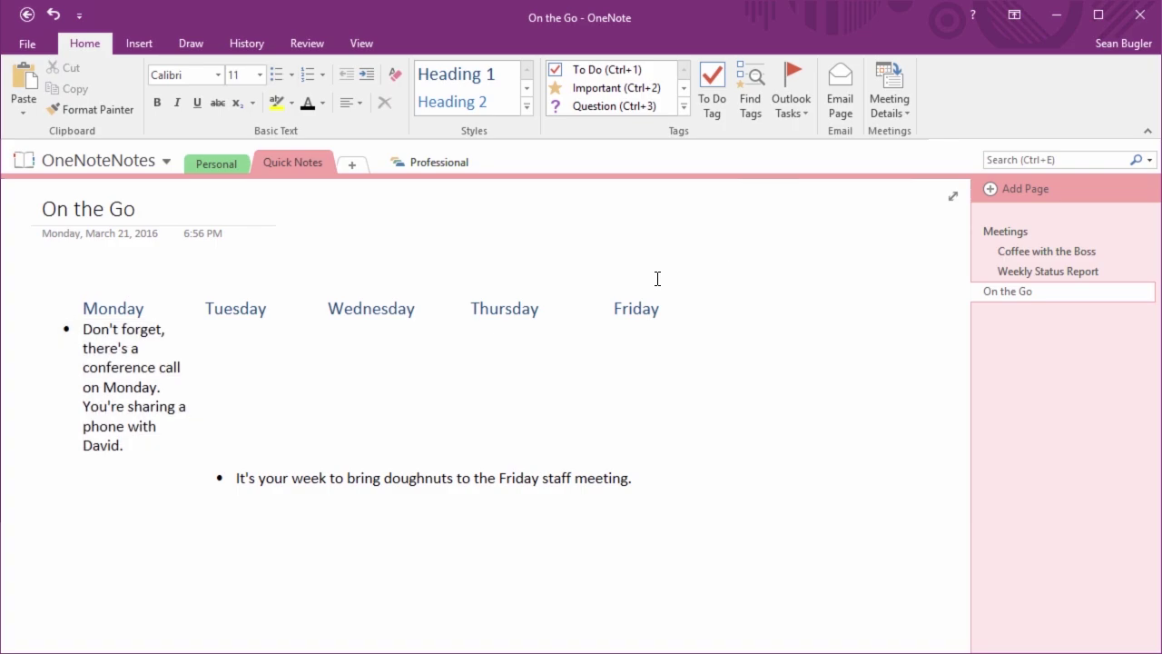
Shift the Tuesday through Friday headings rightward and widen the Monday note slightly
left_click_drag(657, 290, 757, 290)
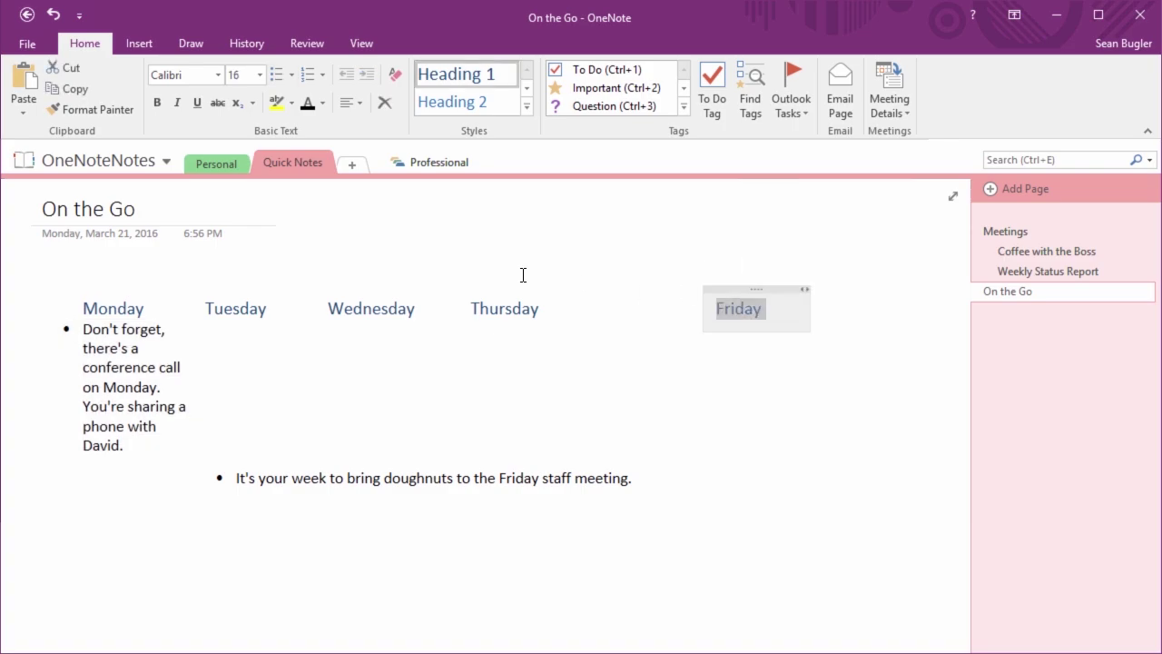
left_click_drag(511, 287, 552, 288)
left_click_drag(408, 288, 448, 288)
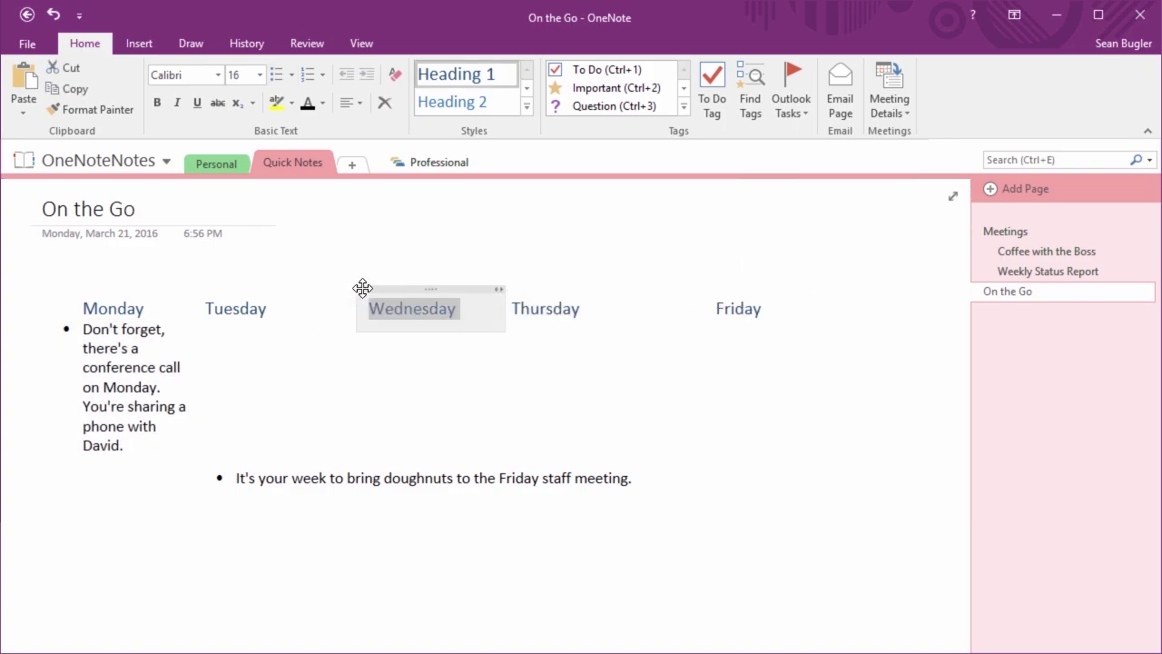
left_click_drag(249, 287, 280, 293)
left_click(178, 391)
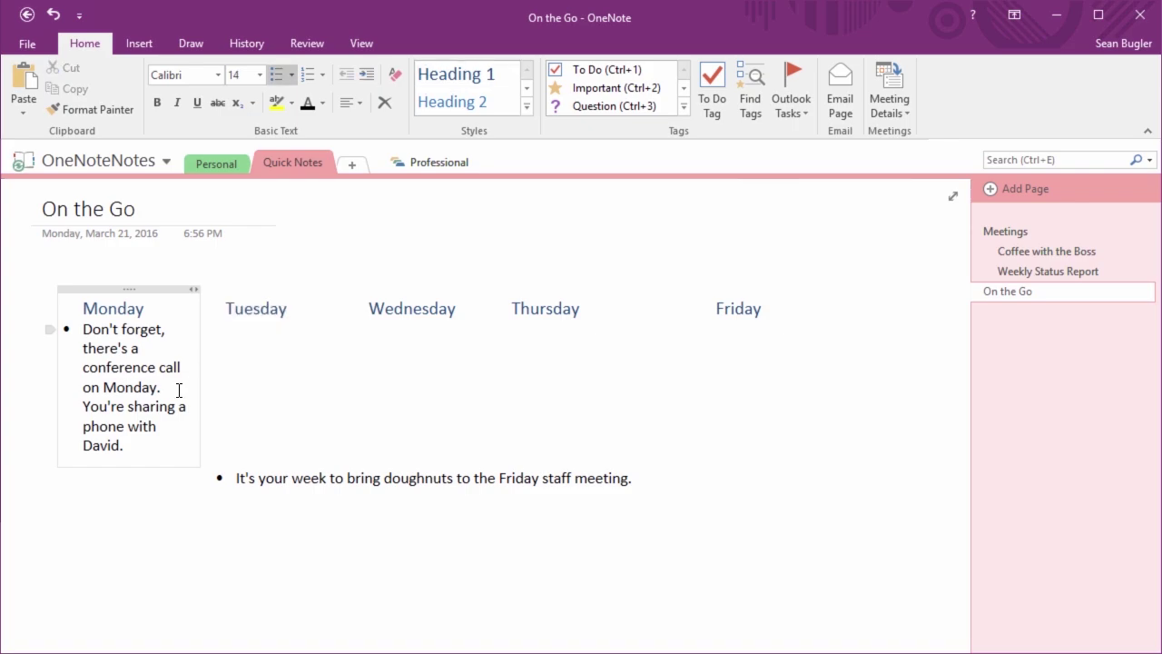
left_click_drag(200, 387, 215, 387)
left_click(384, 412)
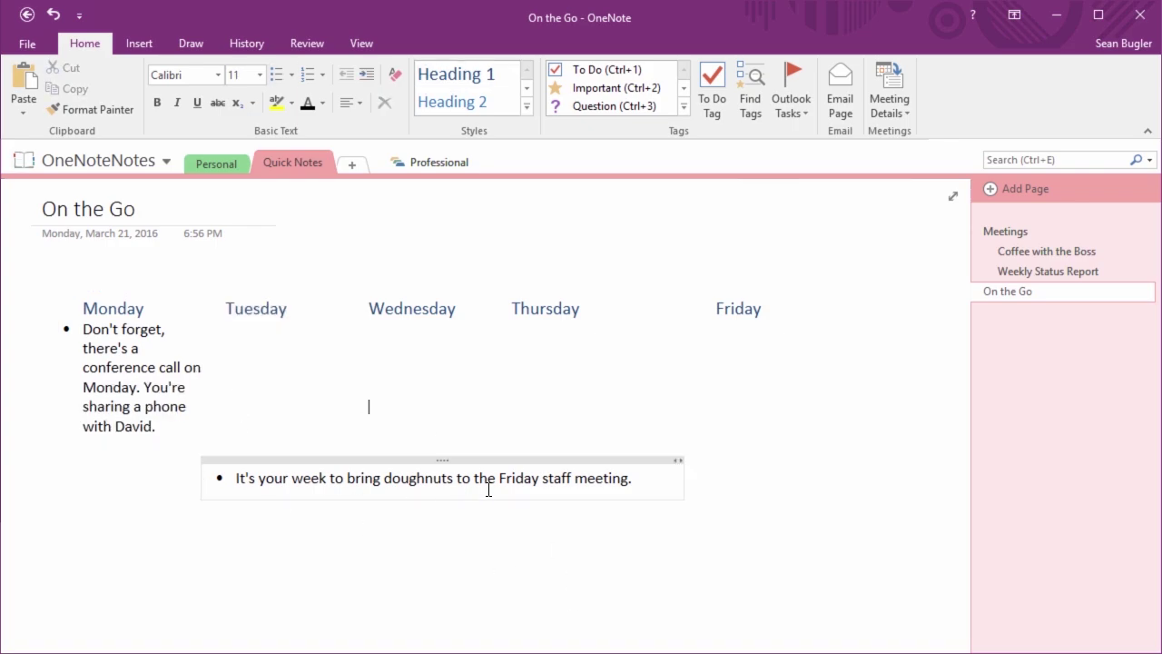
Move the doughnuts bullet under Friday, narrow it, and even out the heading spacing
left_click_drag(207, 478, 700, 326)
left_click_drag(896, 340, 869, 345)
left_click_drag(552, 291, 595, 290)
left_click(719, 428)
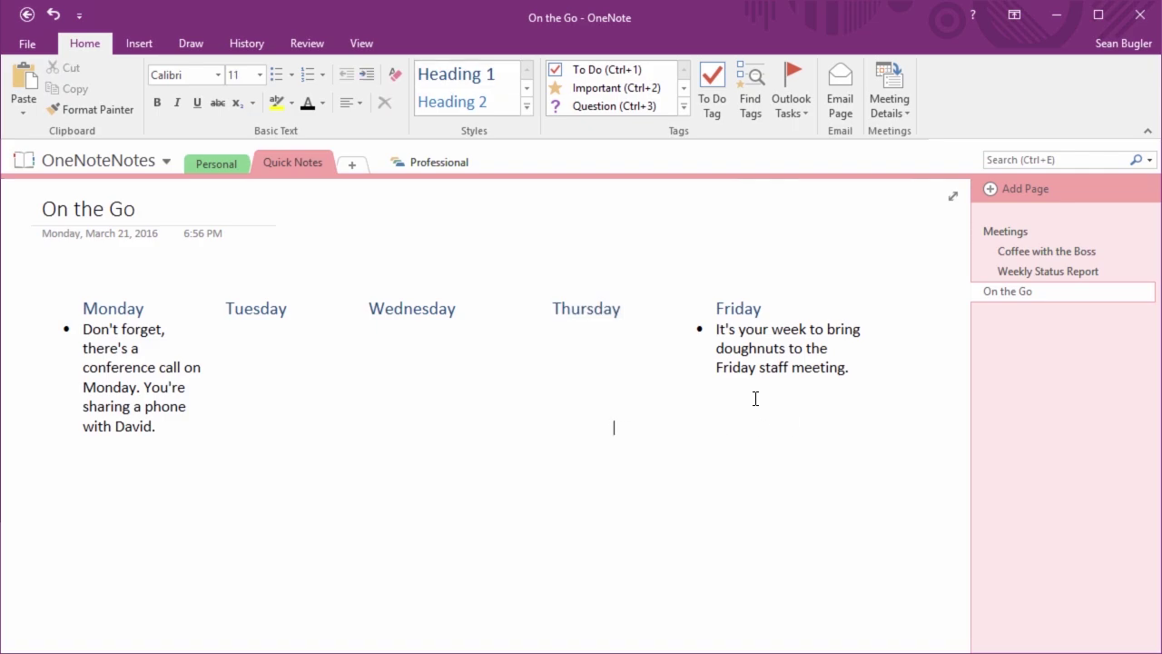
left_click_drag(278, 290, 298, 291)
left_click(433, 450)
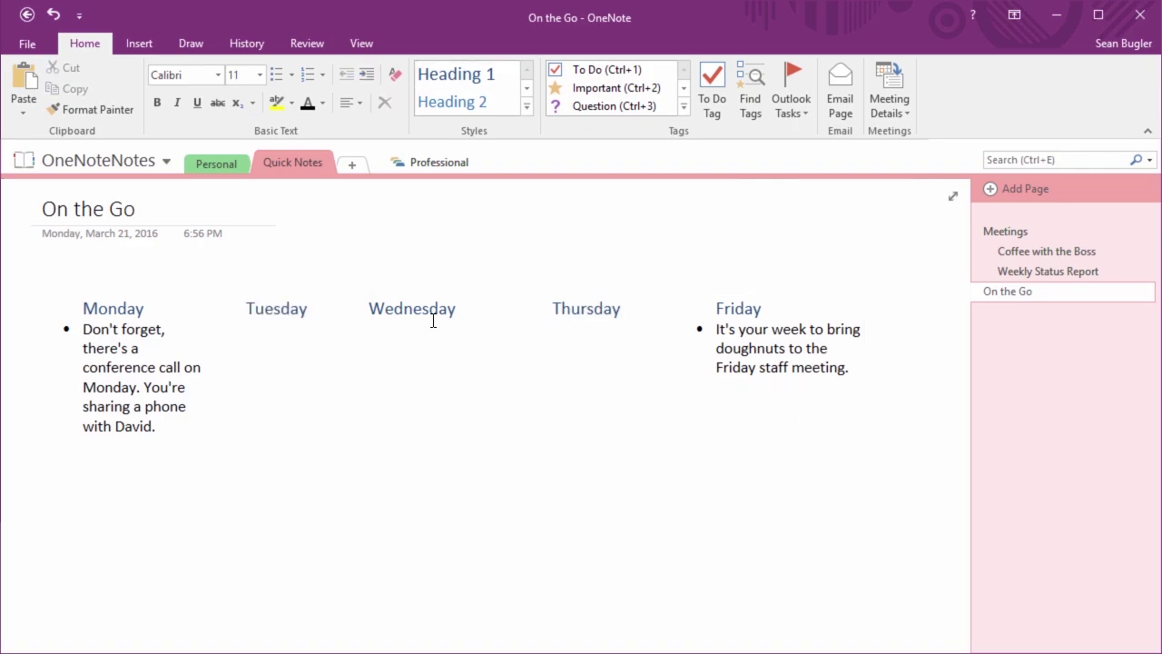
left_click_drag(439, 290, 459, 290)
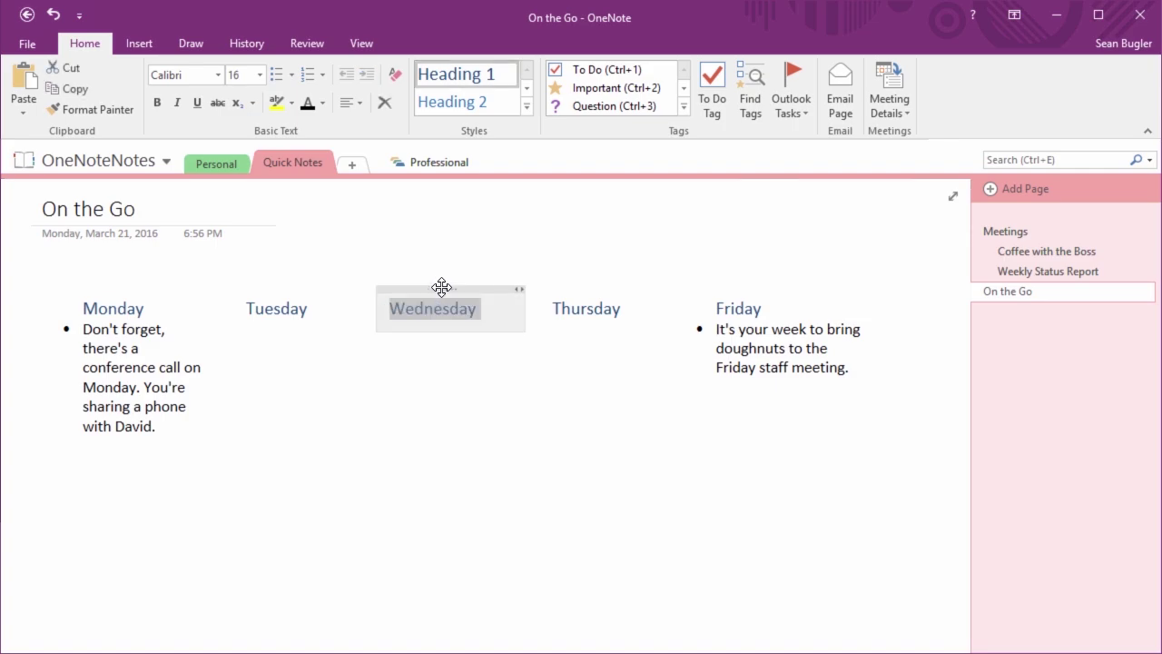
left_click(119, 309)
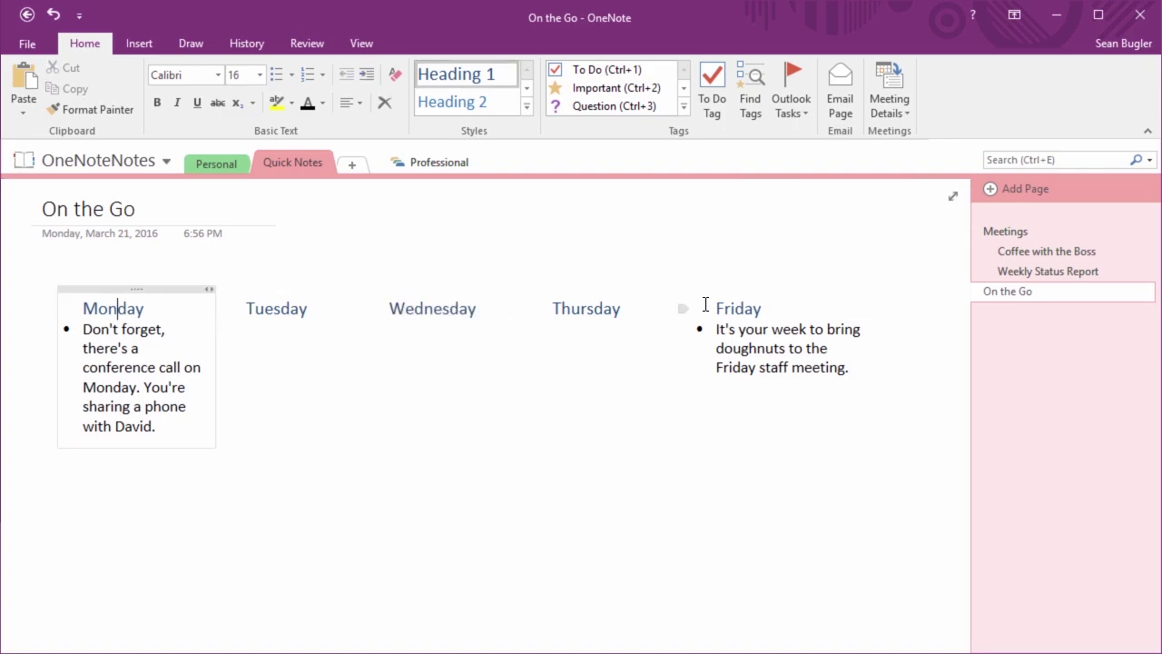
left_click(746, 310)
left_click(414, 488)
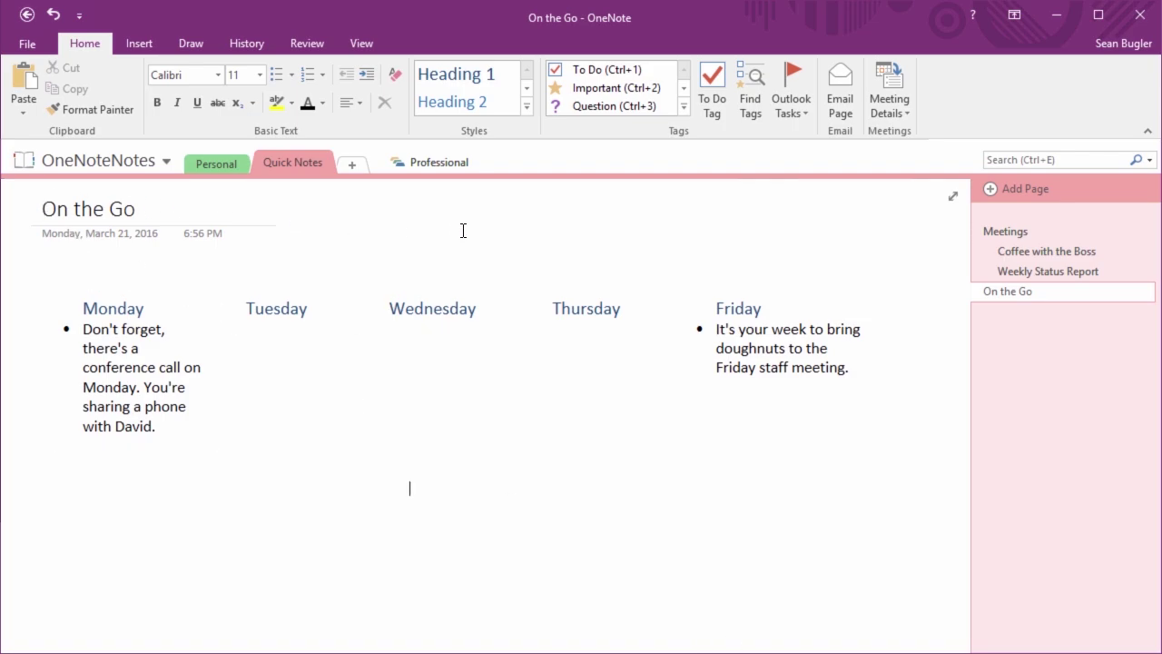
Type 'WE 3/26' above the day headings, style it as Page Title, and centre it over the weekdays
left_click(349, 243)
type("WE")
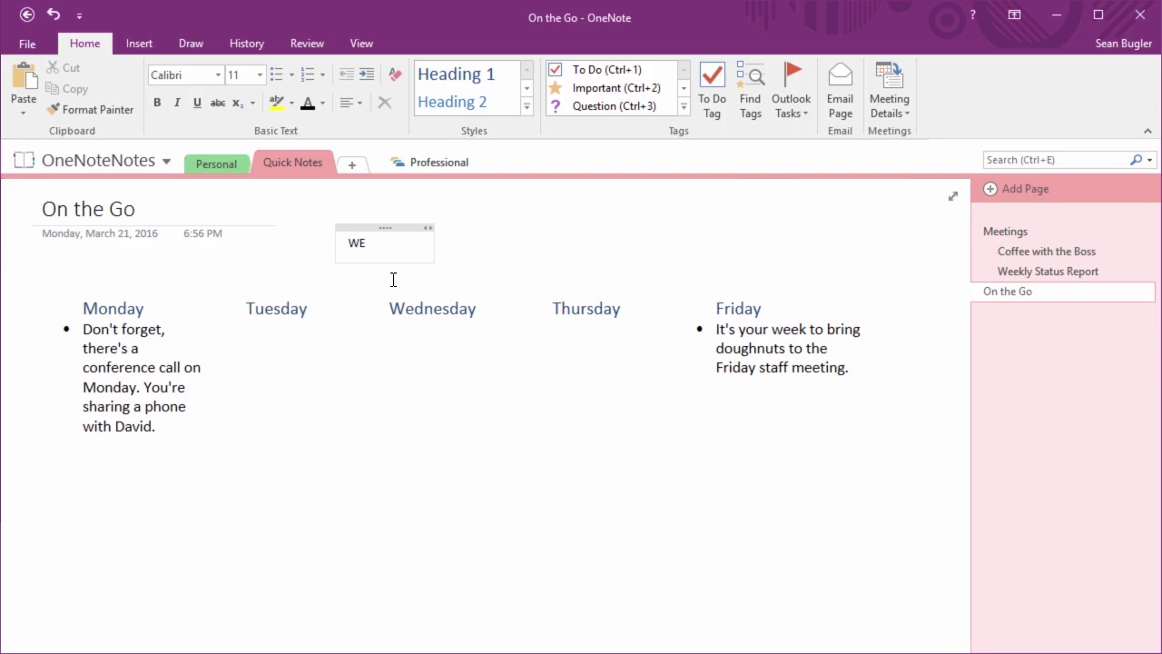
type(" 3/26")
left_click(528, 107)
left_click(470, 238)
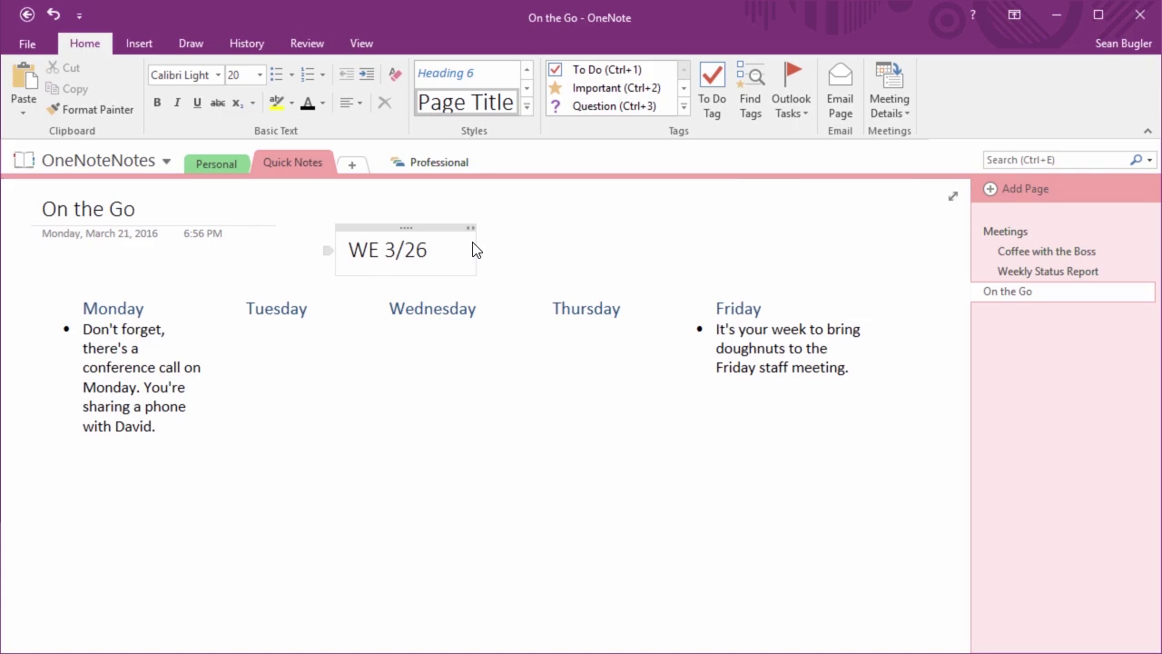
left_click_drag(415, 227, 495, 224)
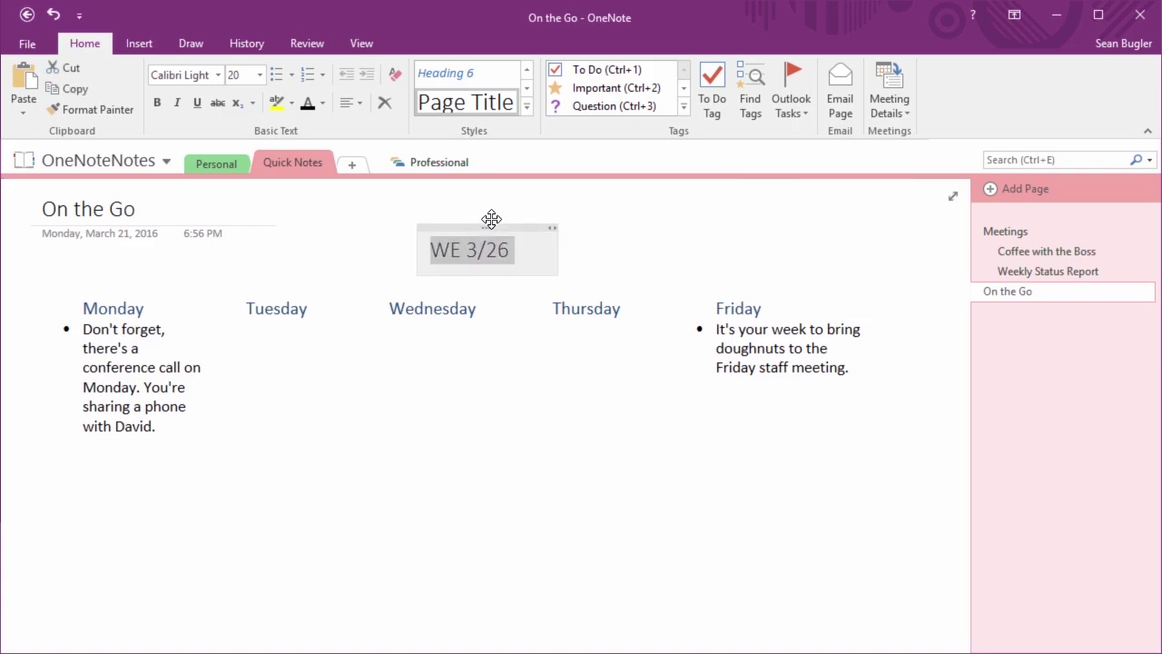
left_click(678, 290)
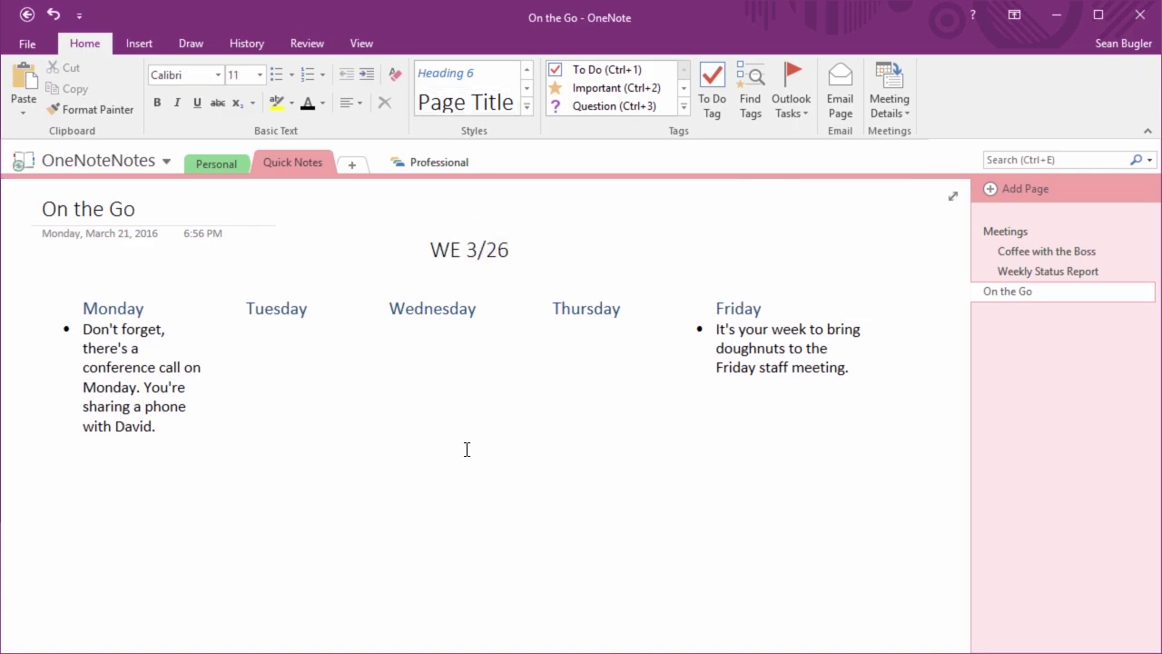
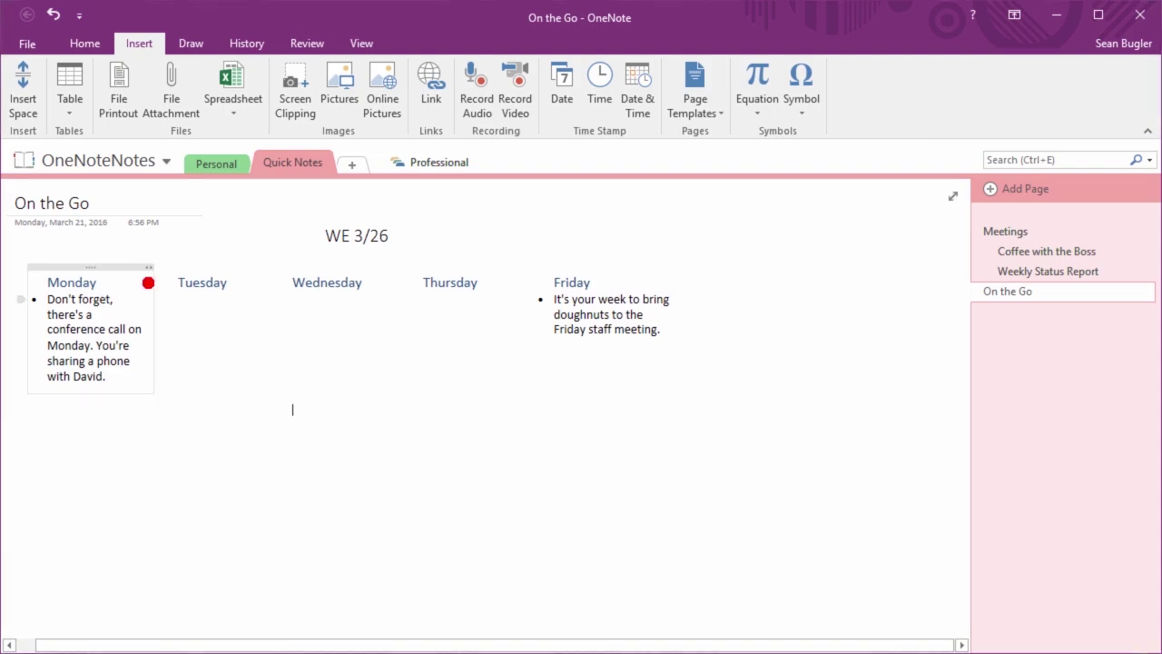
Undo a stray drag on the weekly notes, then show the Home formatting and Draw commands
left_click_drag(163, 247, 160, 538)
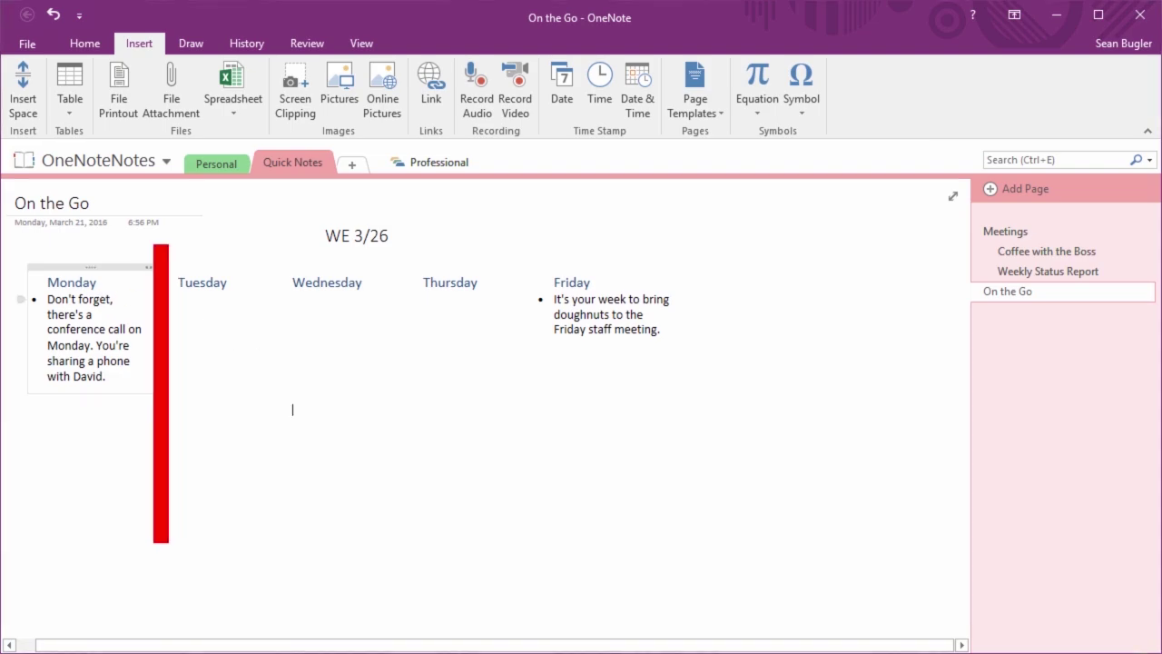
key("ctrl+z")
mouse_move(153, 235)
left_mouse_down()
mouse_move(265, 413)
mouse_move(313, 519)
mouse_move(299, 542)
left_mouse_up()
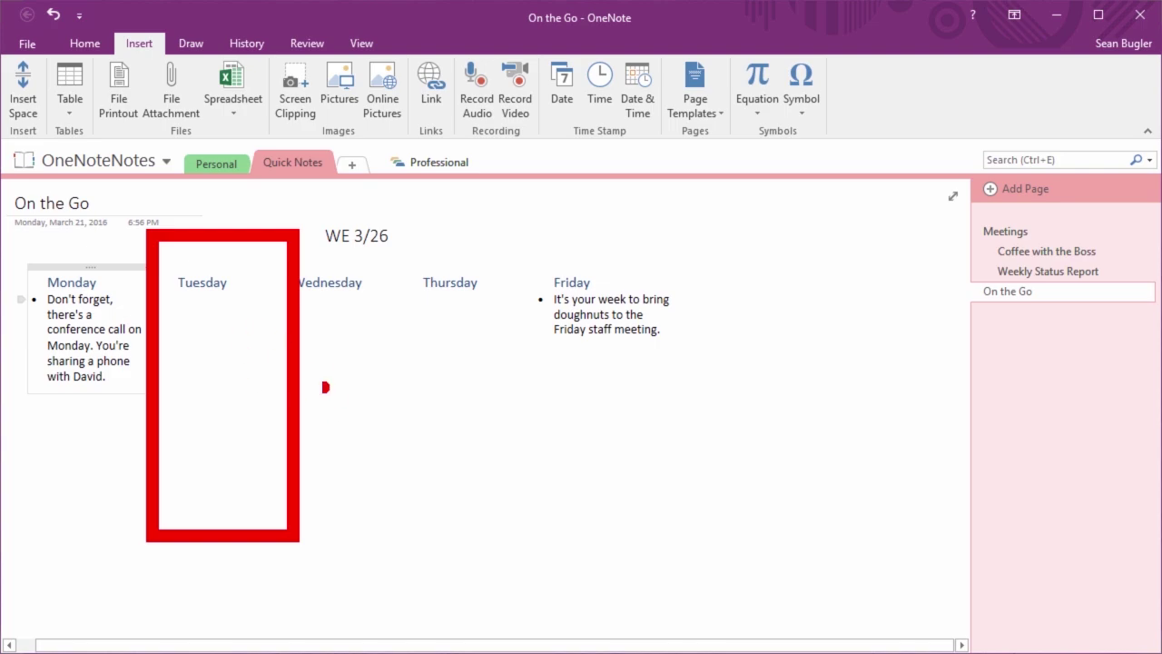
key("Escape")
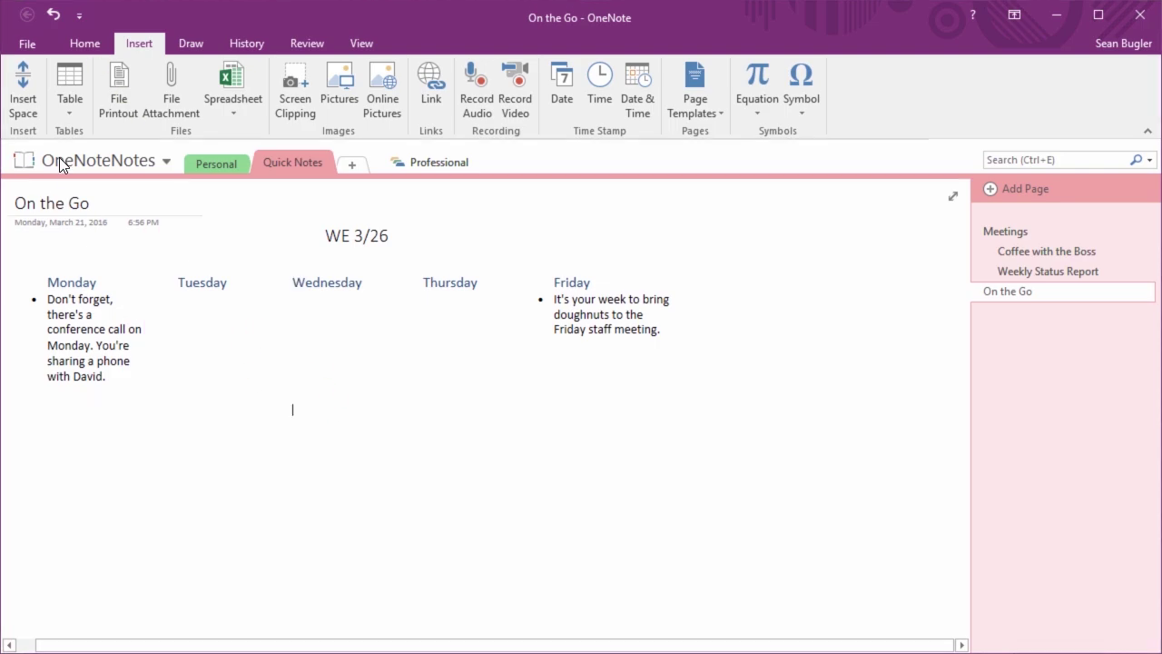
left_click(98, 49)
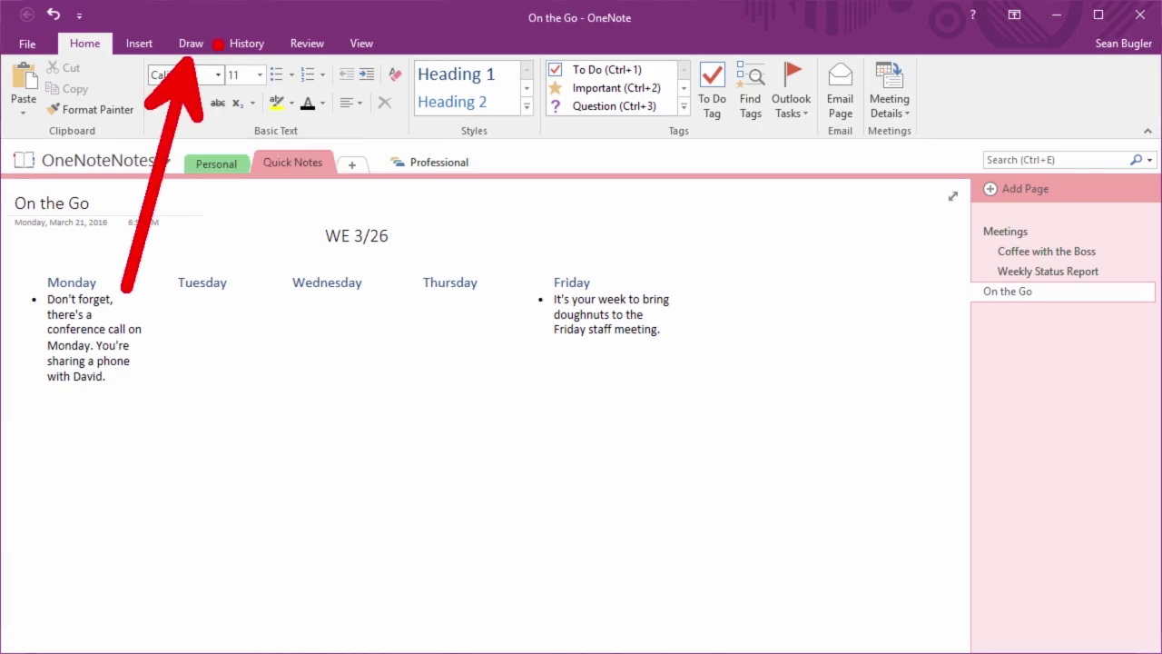
left_click(192, 42)
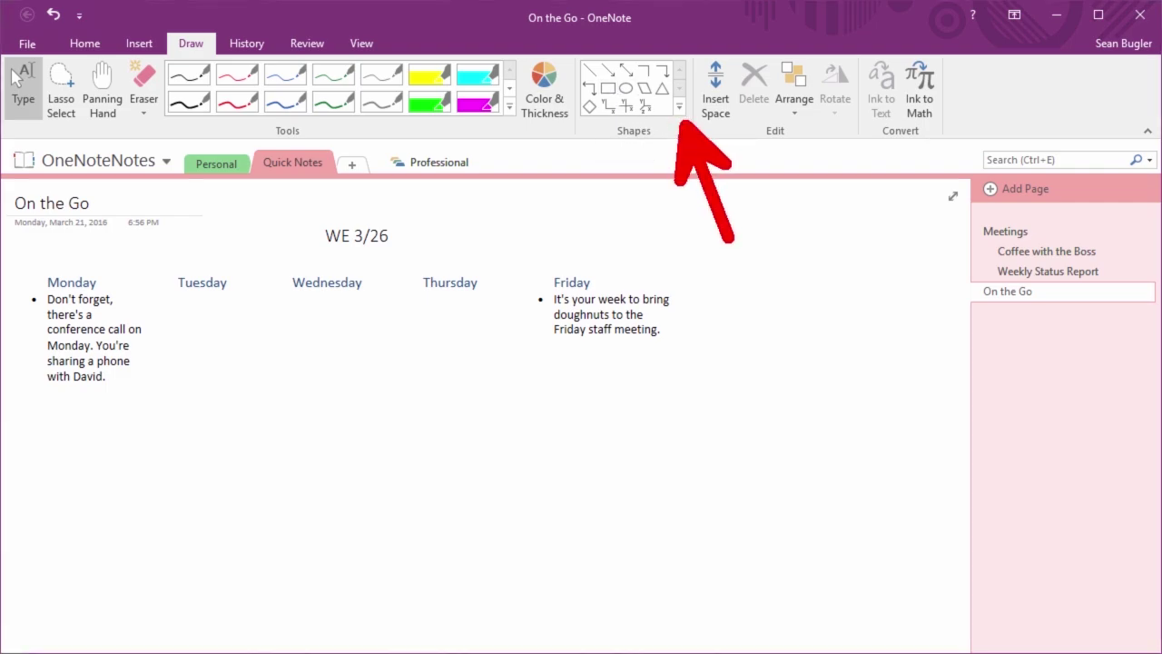
Expand the Shapes gallery to see every line, basic shape and graph option
left_click(679, 107)
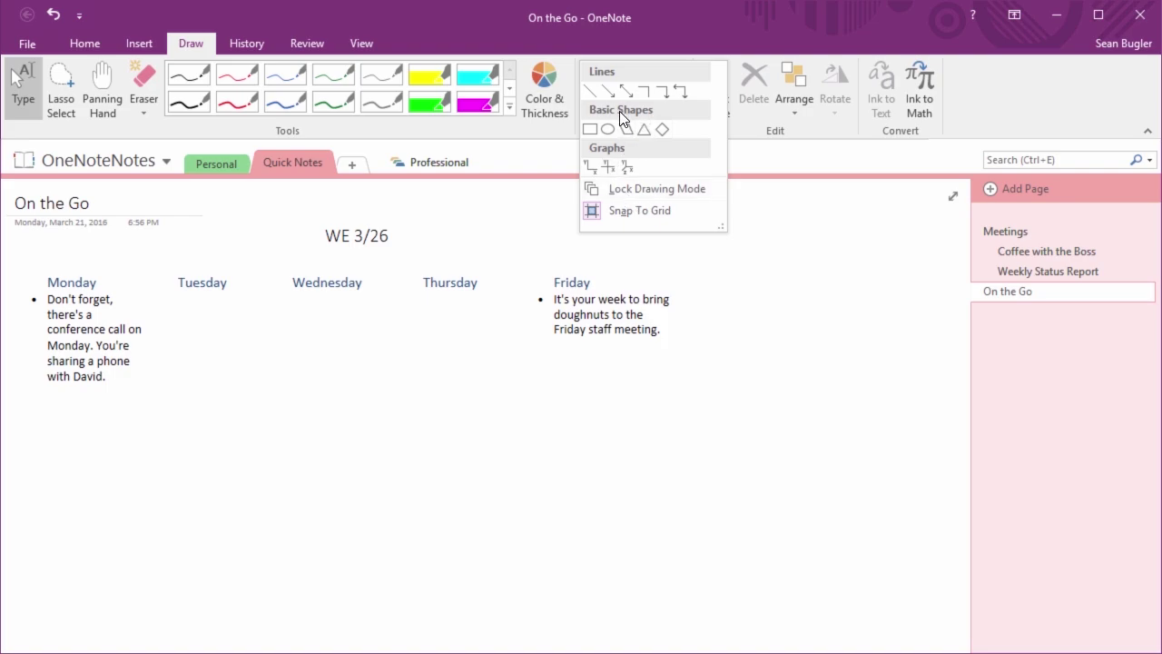
Pick Rectangle from the Basic Shapes section of the Shapes gallery
left_click(21, 118)
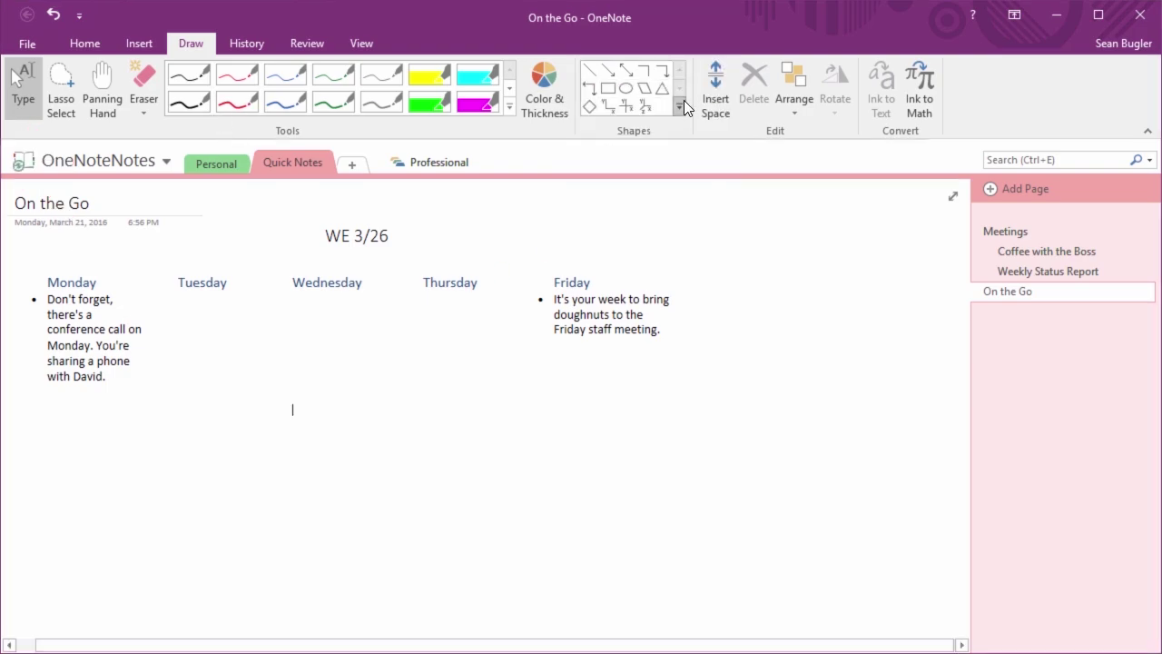
left_click(681, 115)
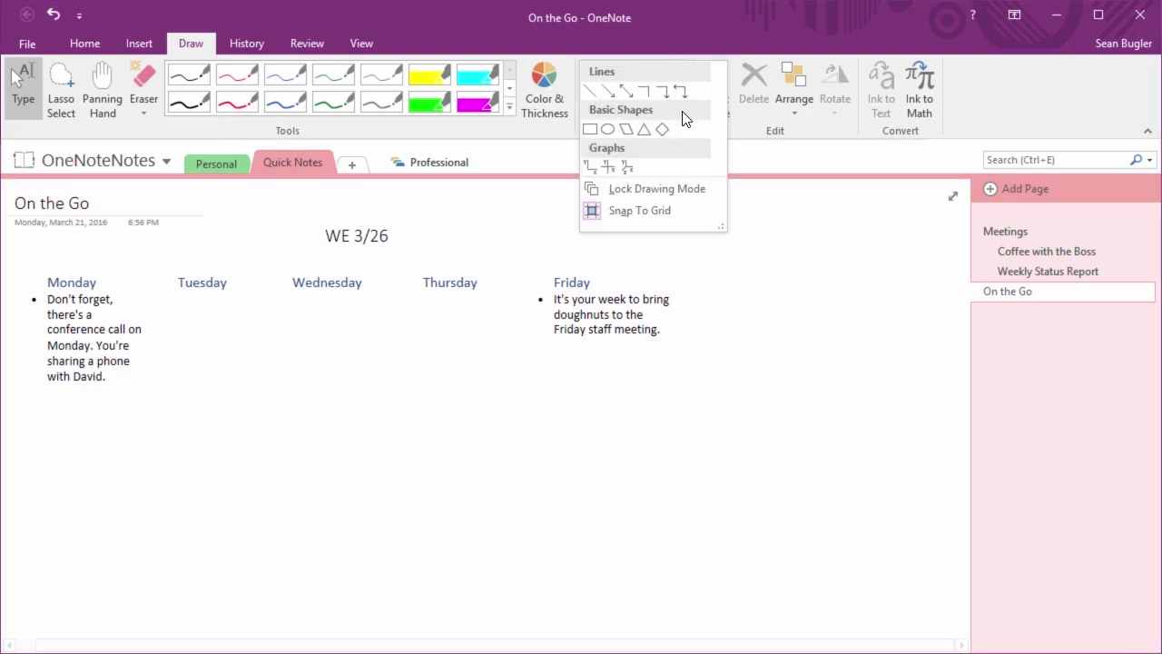
left_click(589, 128)
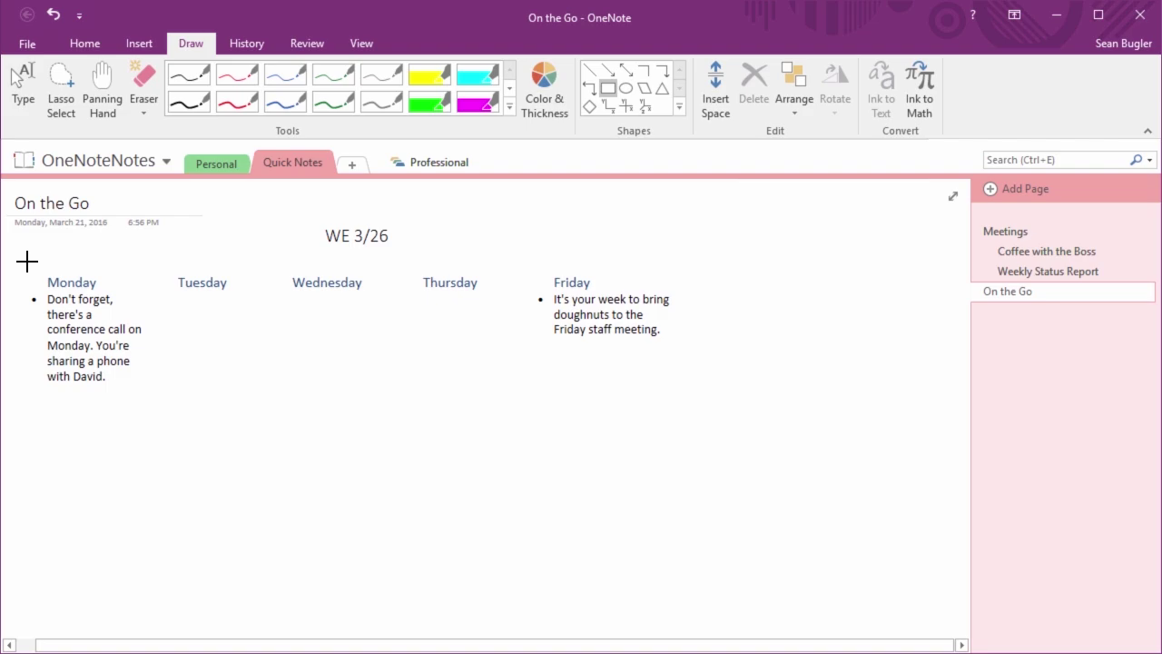
Draw a green rectangle around the Monday column and its conference-call note, then select it
left_click_drag(27, 262, 166, 602)
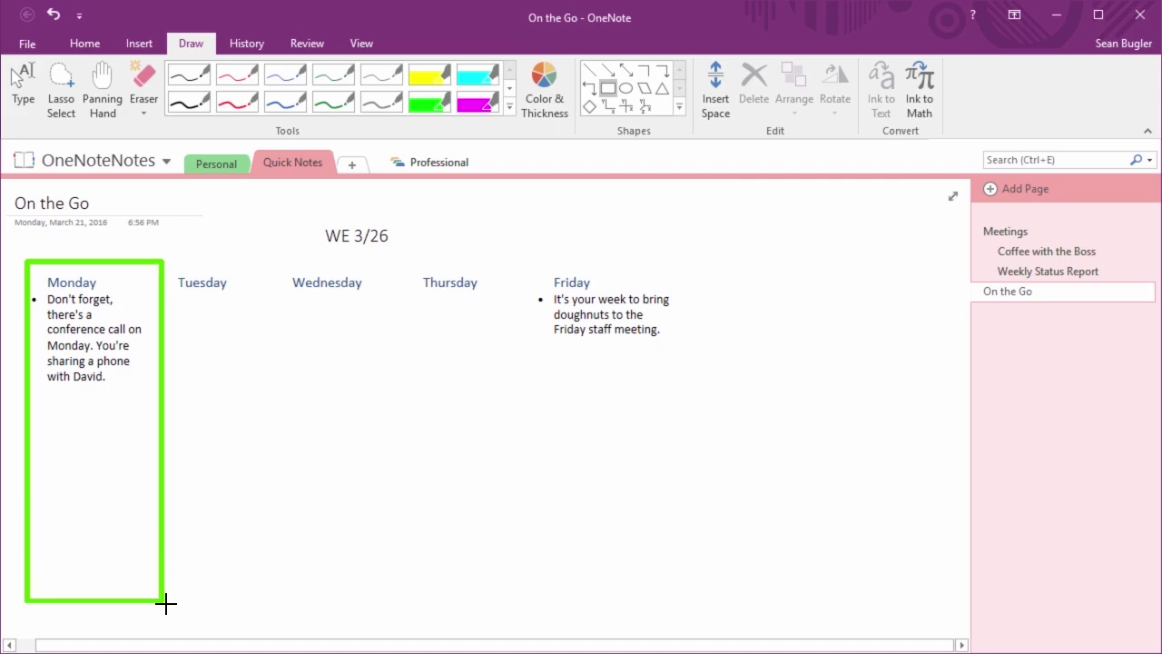
left_click_drag(166, 603, 157, 606)
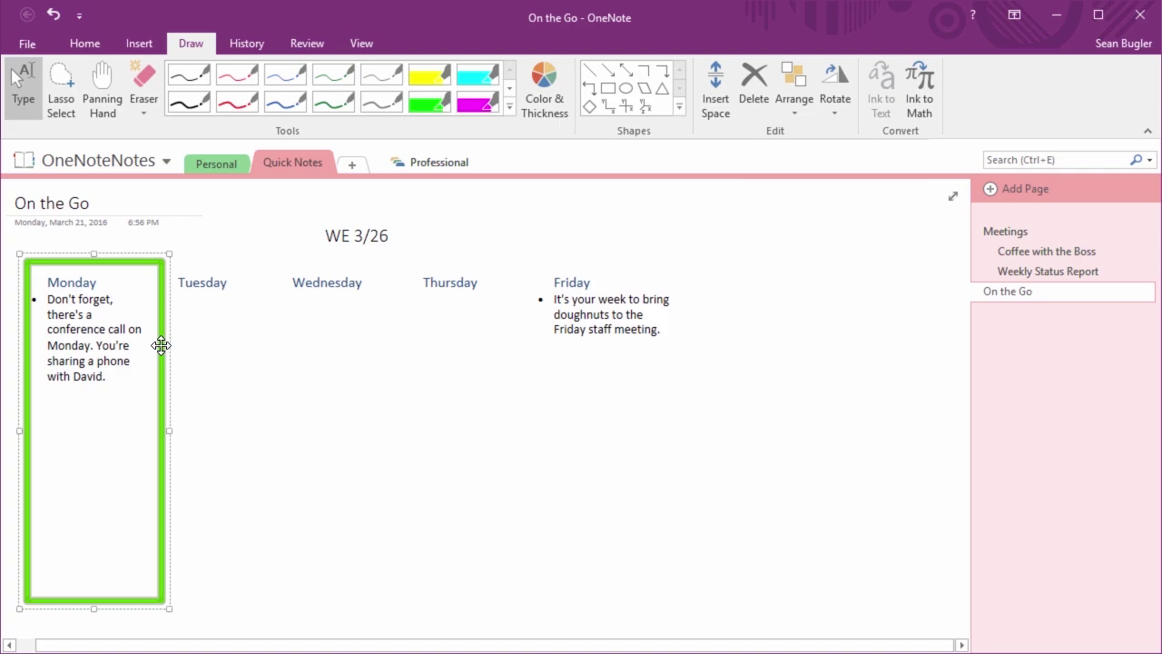
left_click(159, 287)
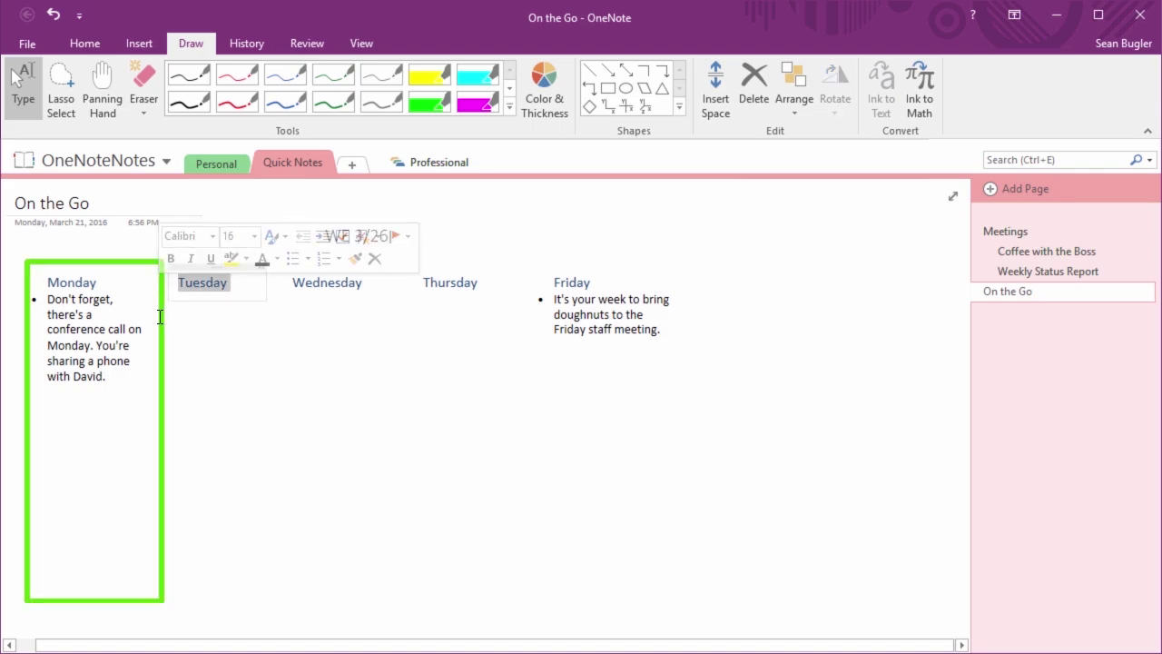
left_click(158, 314)
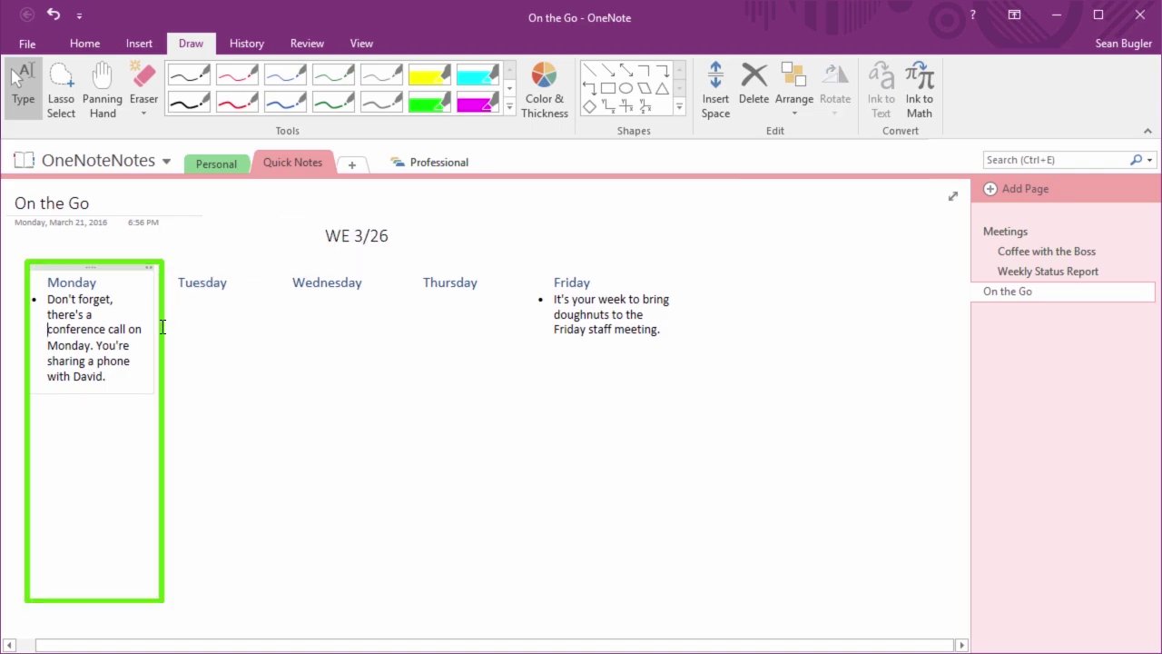
left_click(161, 327)
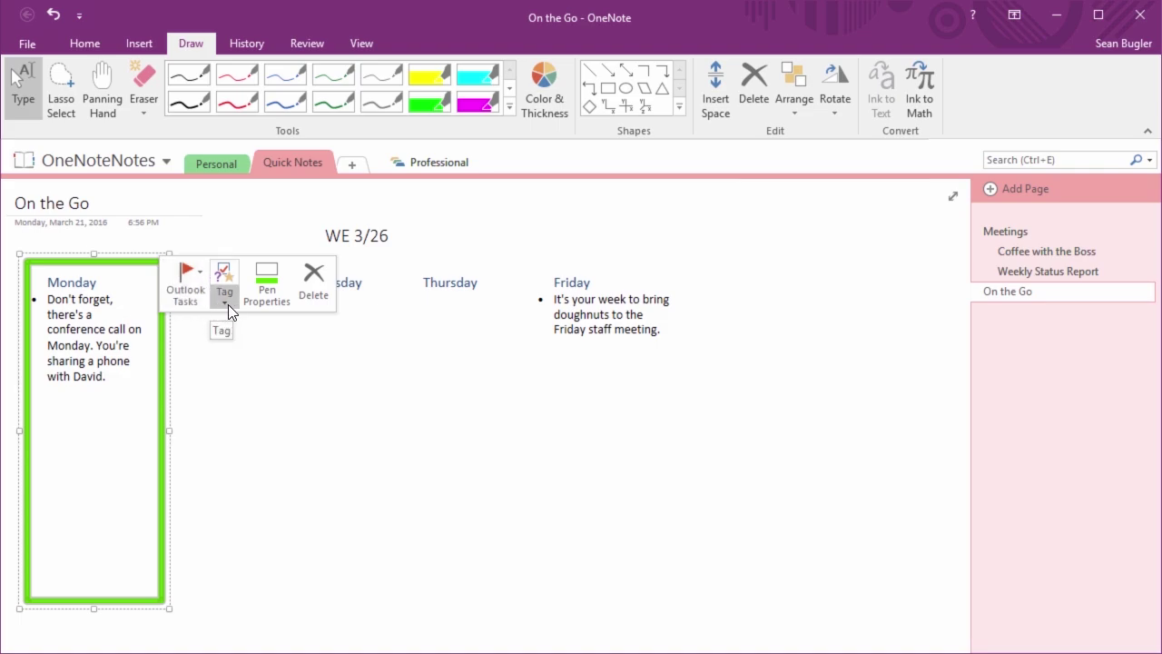
Restyle the Monday rectangle from highlighter to a 2.0 mm Dark Red pen line
left_click(288, 287)
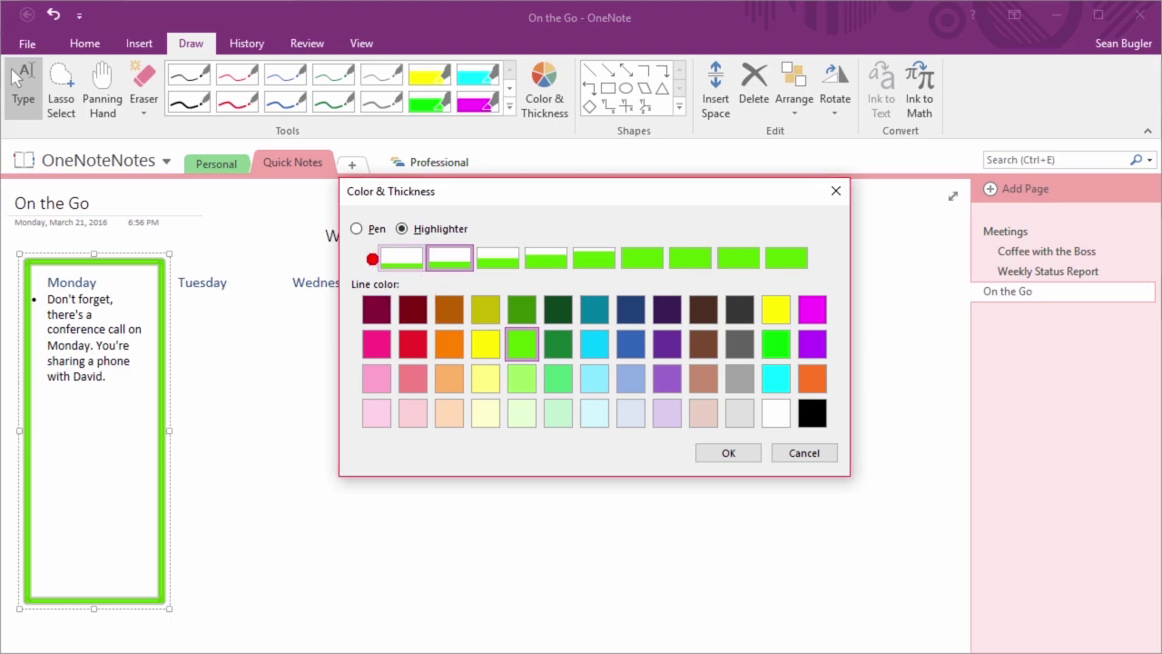
left_click(423, 263)
left_click(360, 228)
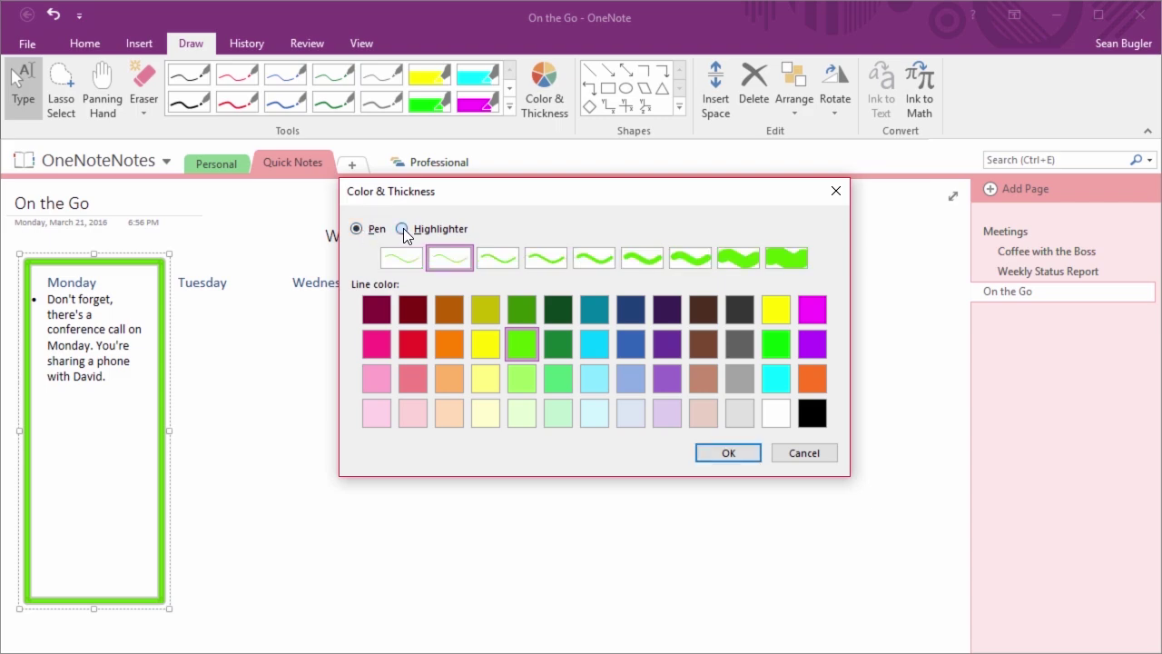
left_click(402, 229)
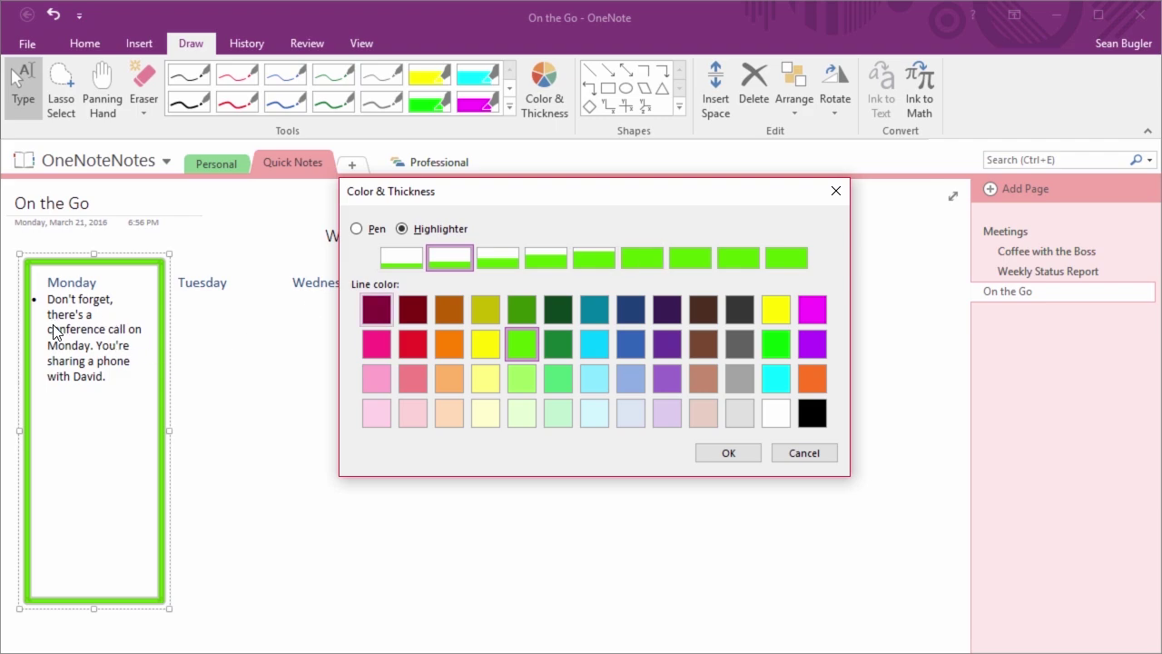
left_click(376, 232)
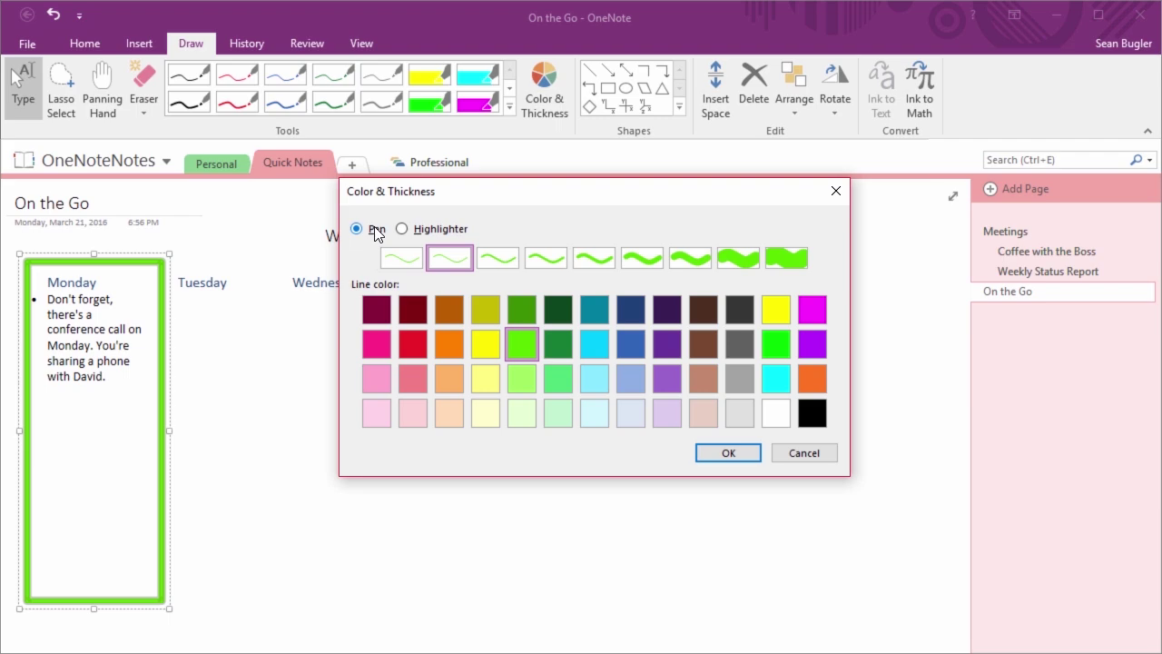
left_click(402, 230)
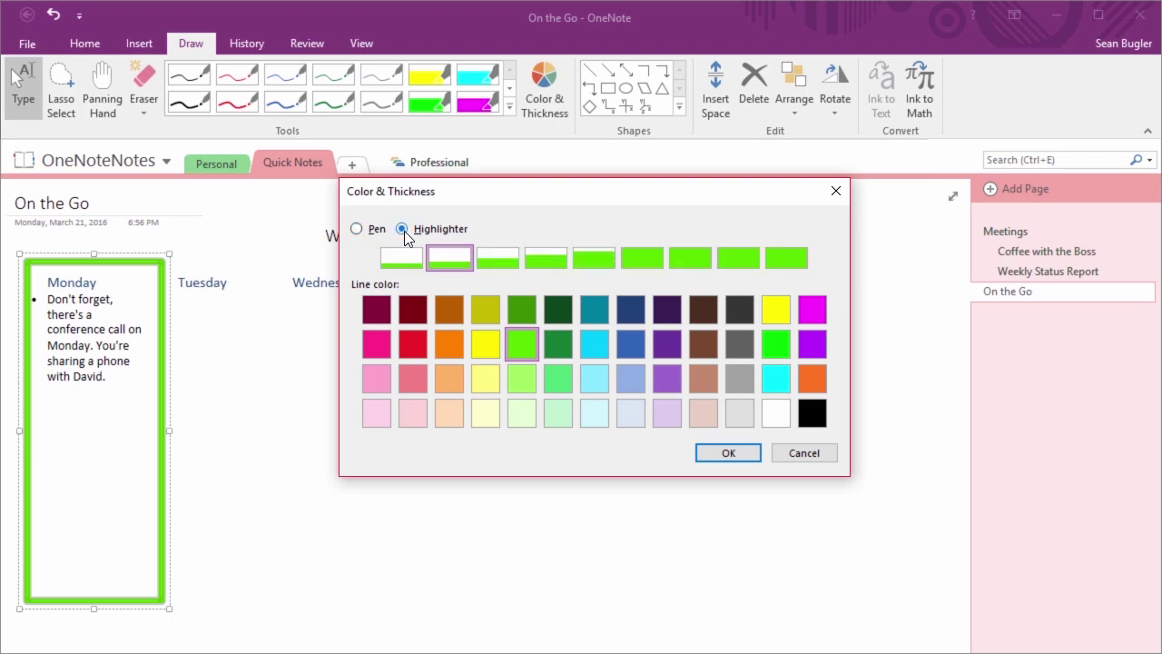
left_click(356, 230)
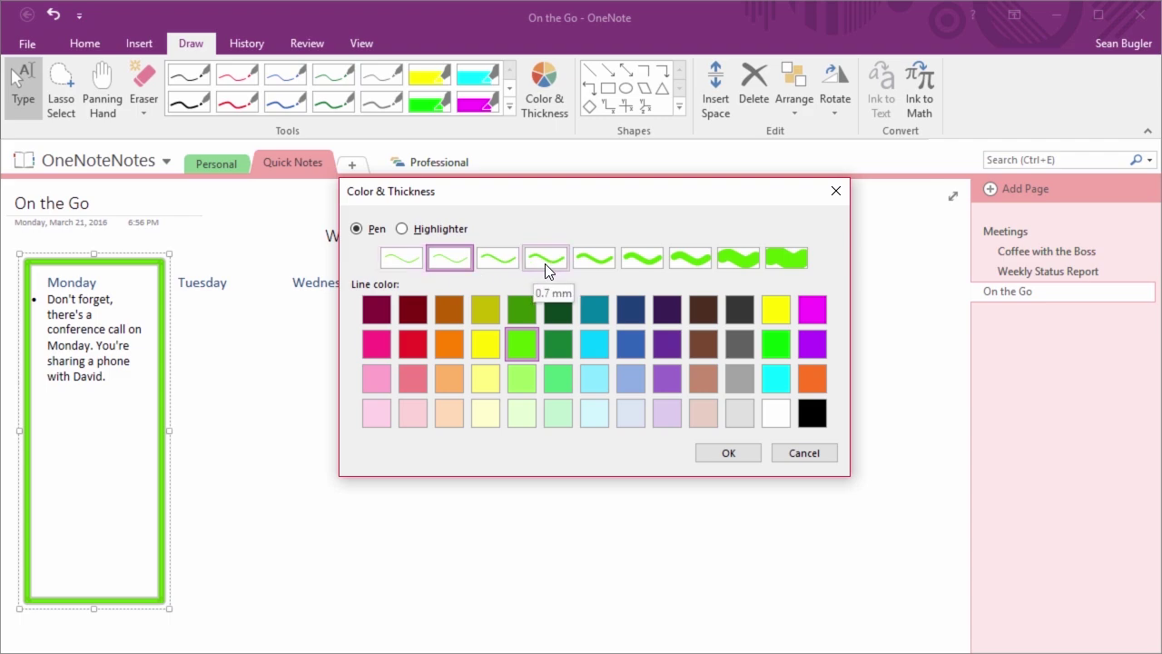
left_click(705, 258)
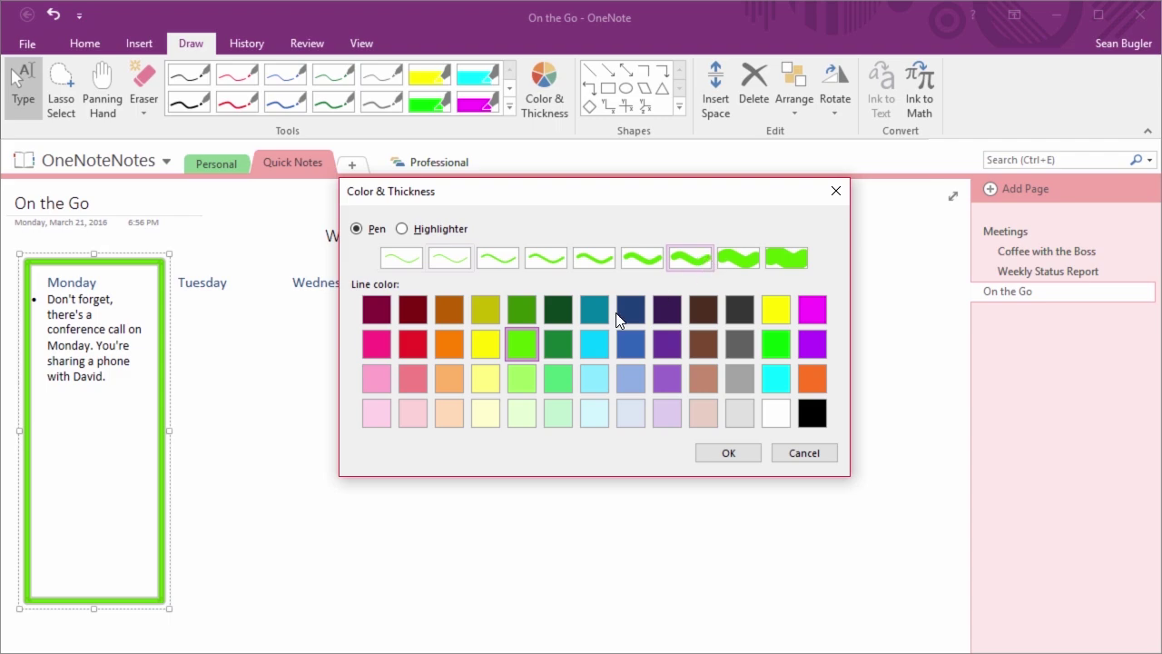
left_click(405, 320)
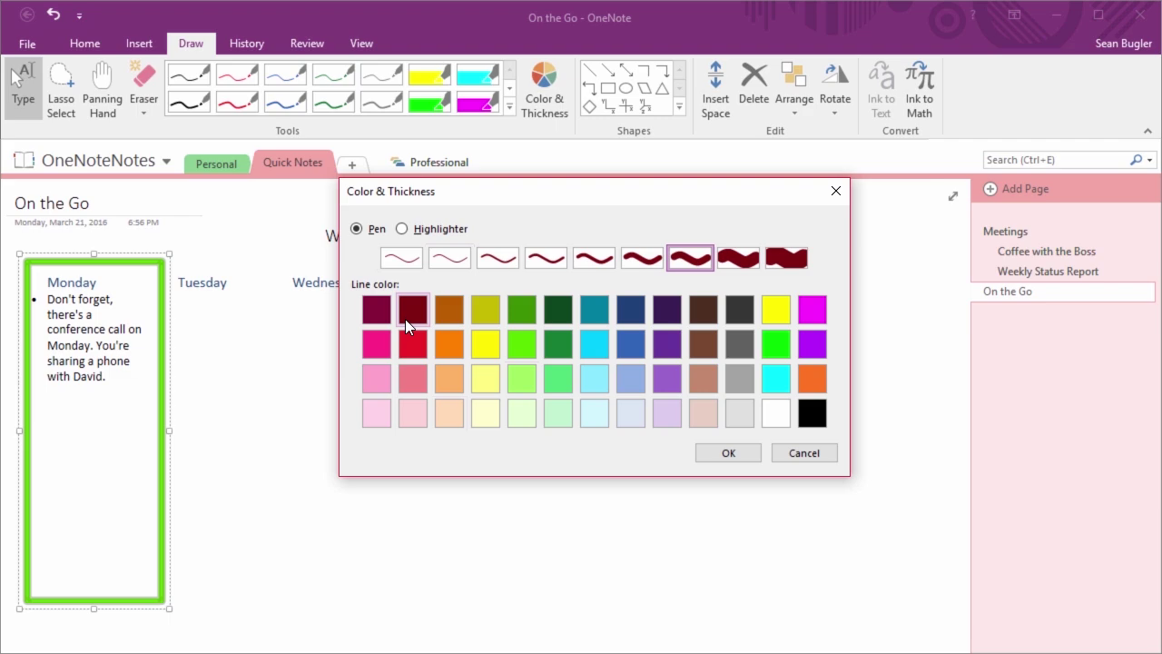
left_click(717, 456)
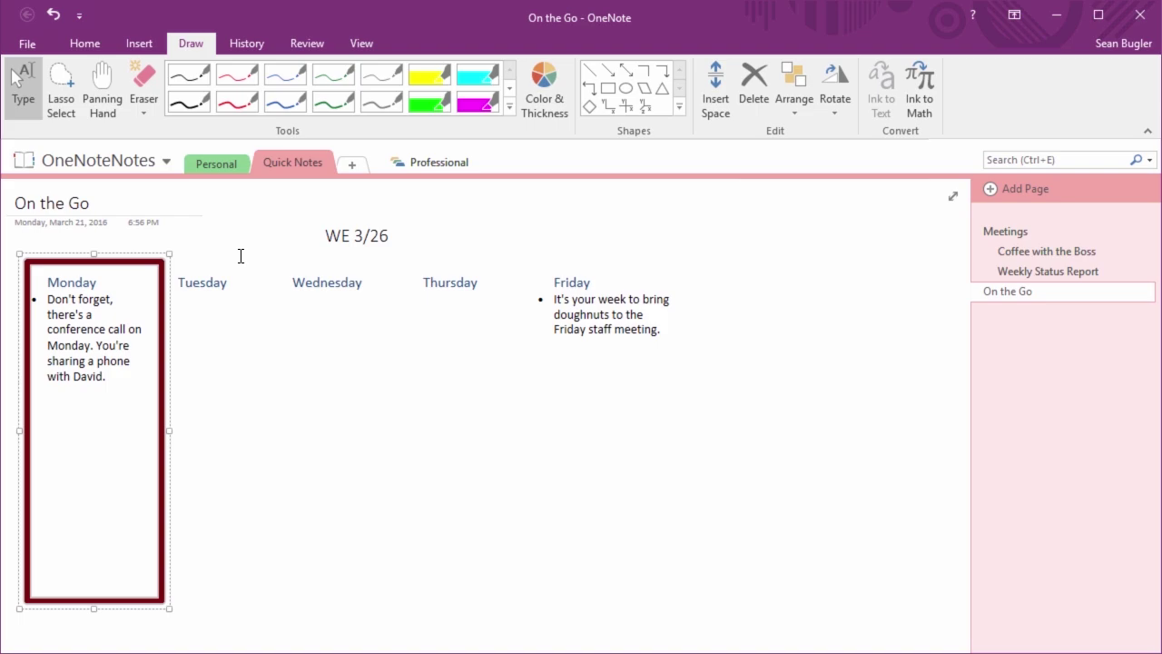
left_click(609, 89)
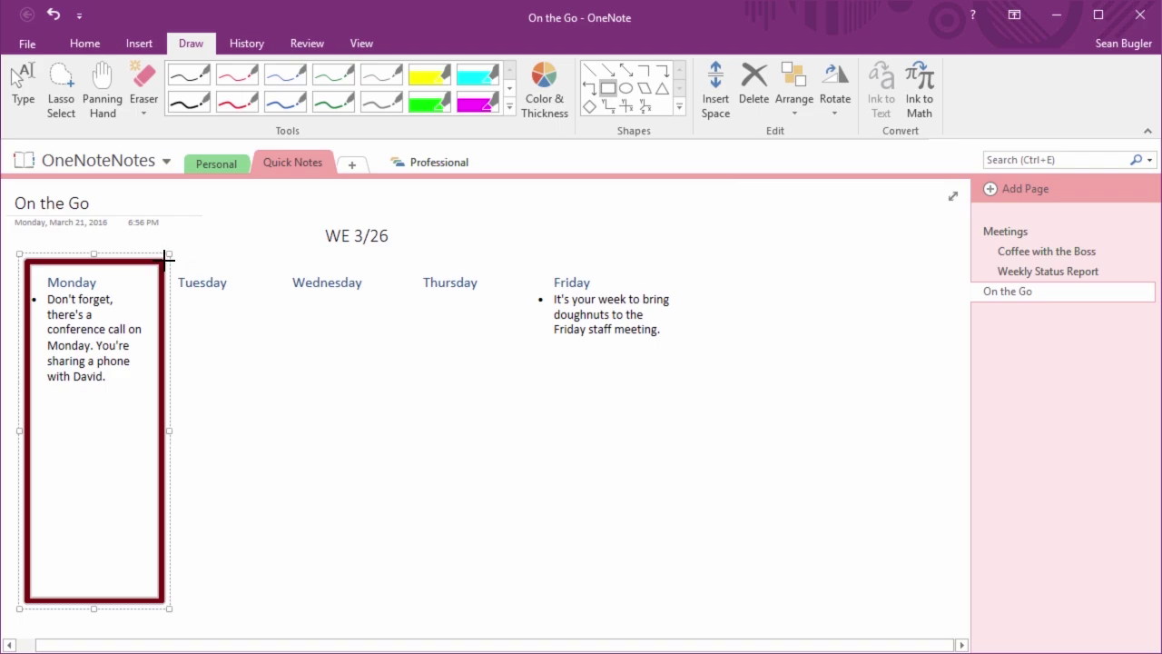
left_click_drag(166, 259, 277, 415)
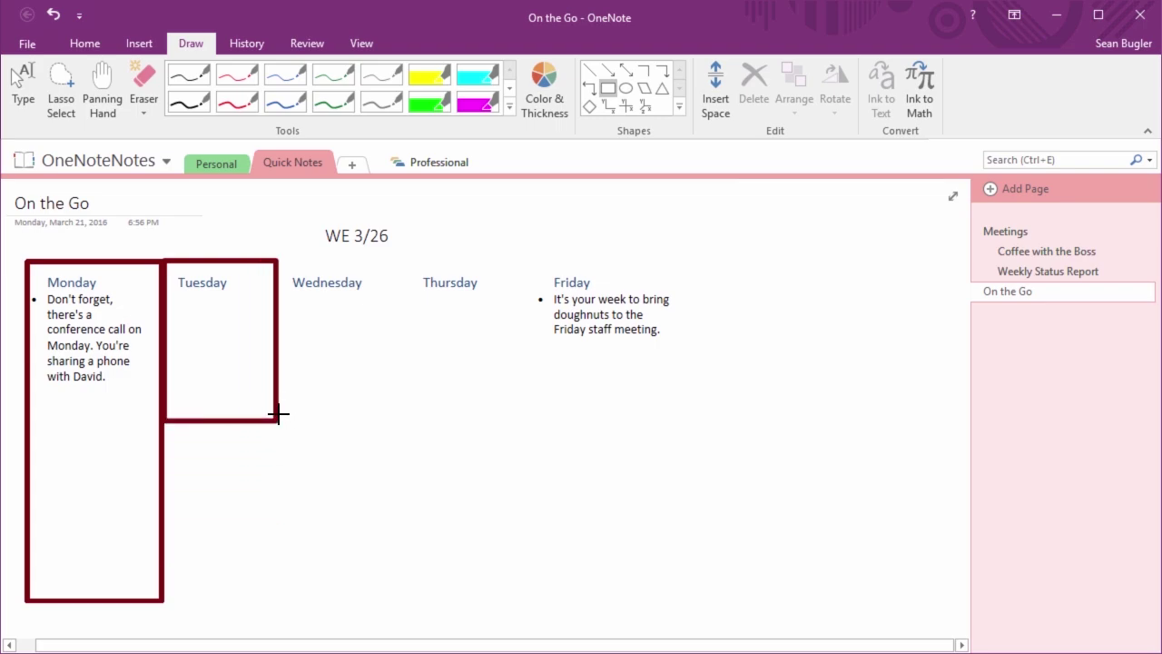
left_click_drag(278, 415, 275, 604)
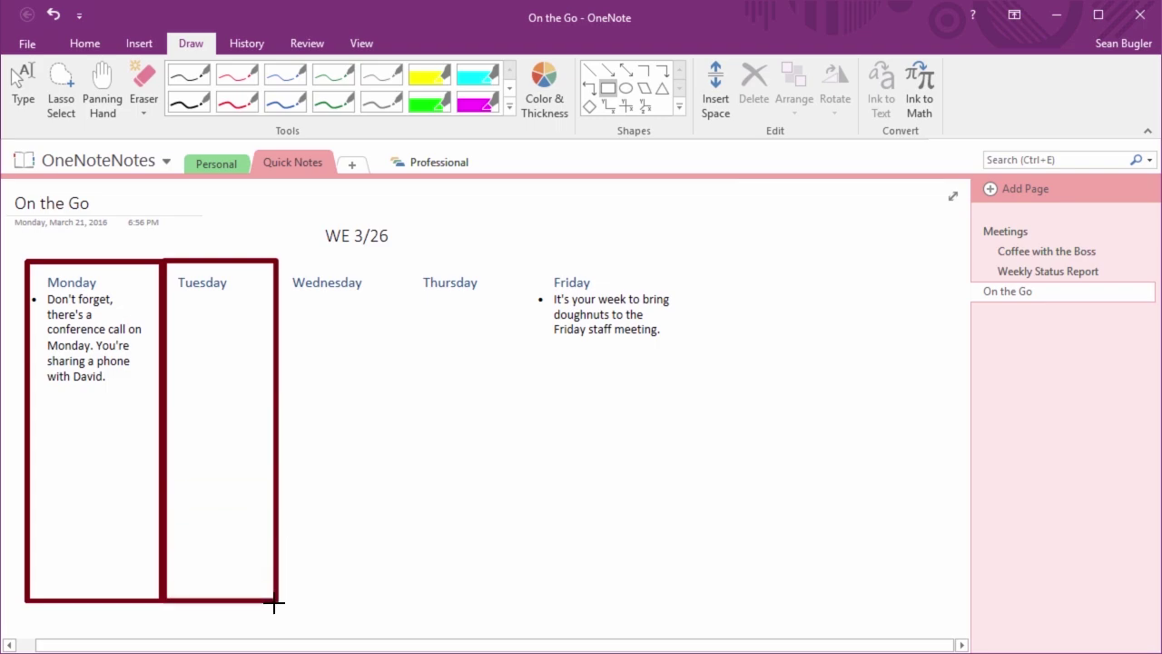
mouse_move(274, 602)
left_mouse_down()
mouse_move(285, 602)
mouse_move(252, 602)
mouse_move(275, 601)
left_mouse_up()
key("Escape")
key("Delete")
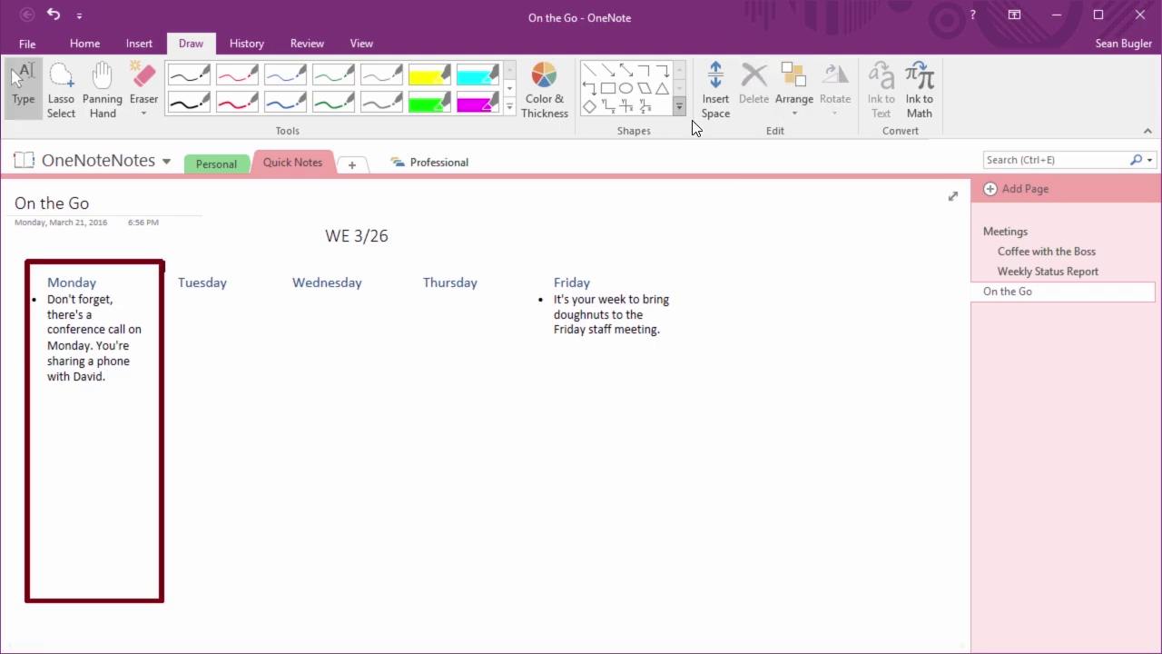
Toggle Snap To Grid, draw an oversized Tuesday–Wednesday rectangle, then delete it
left_click(679, 106)
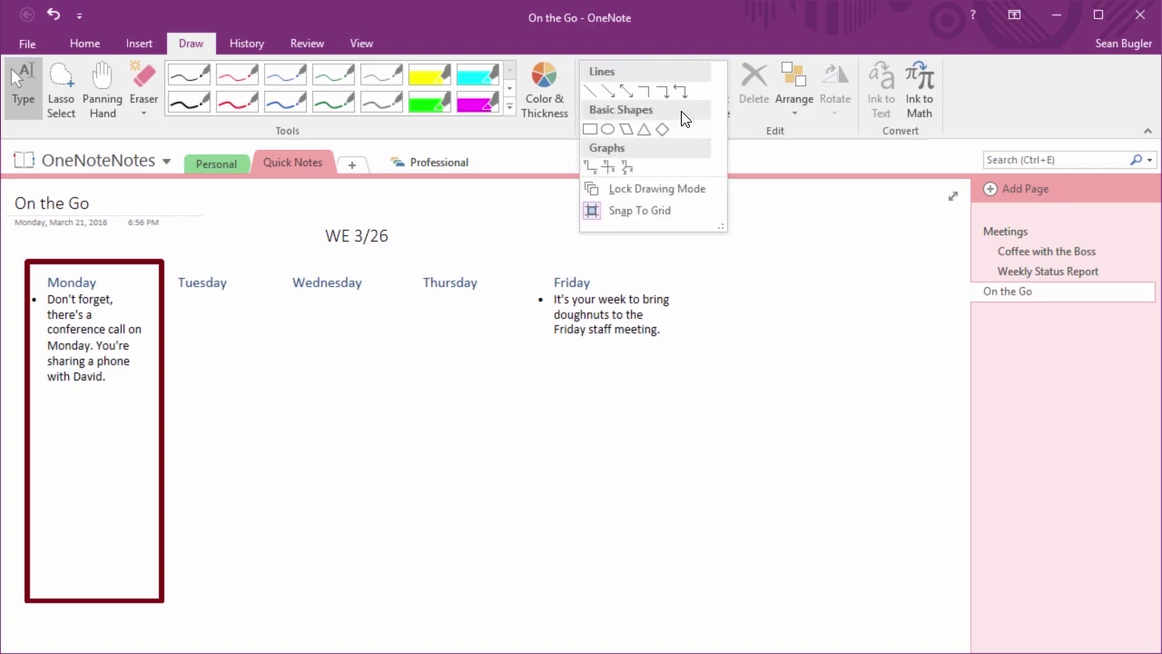
left_click(638, 216)
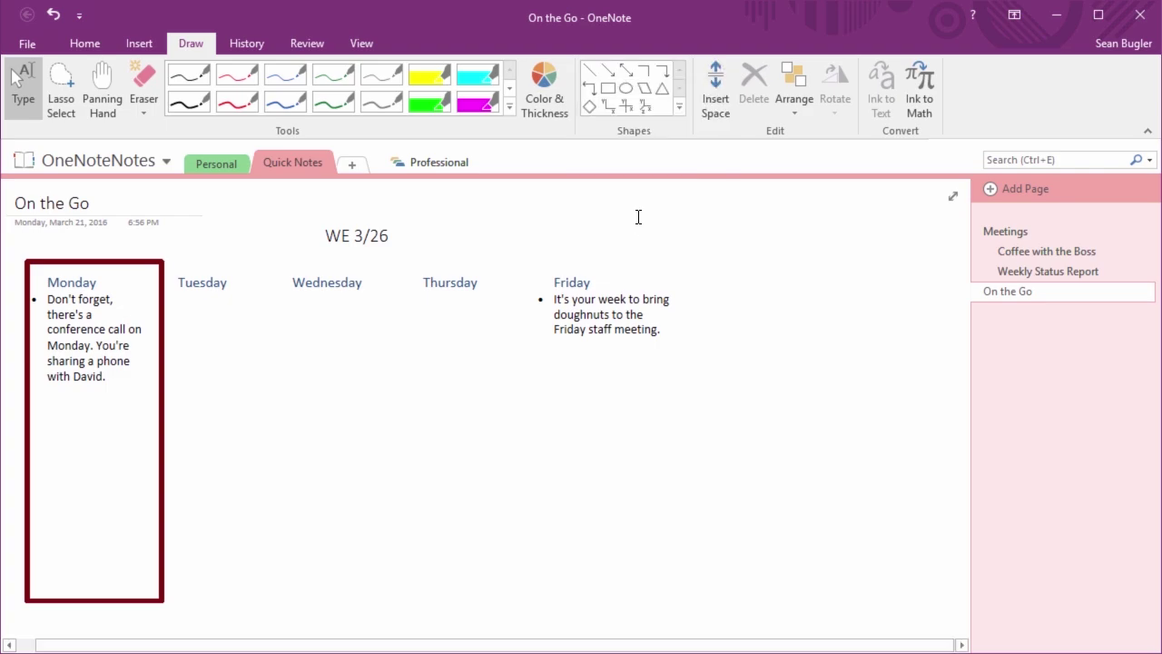
left_click(607, 87)
left_click_drag(163, 260, 407, 556)
right_click(394, 560)
left_click(300, 586)
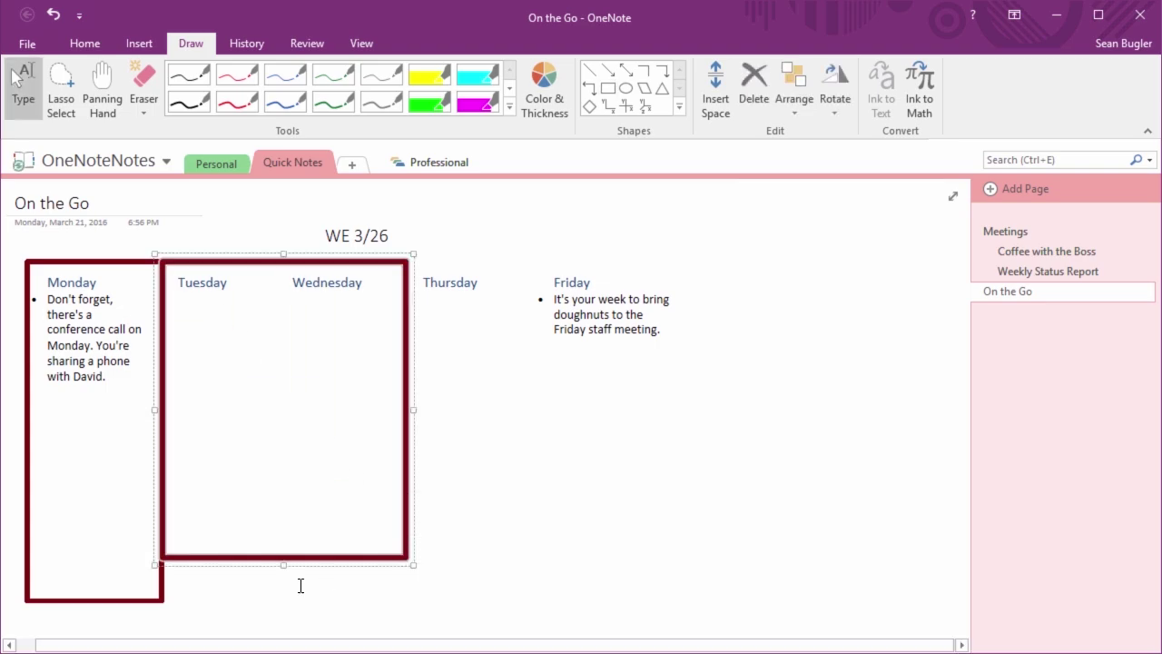
left_click_drag(404, 564, 340, 474)
left_click_drag(175, 399, 397, 527)
key("Delete")
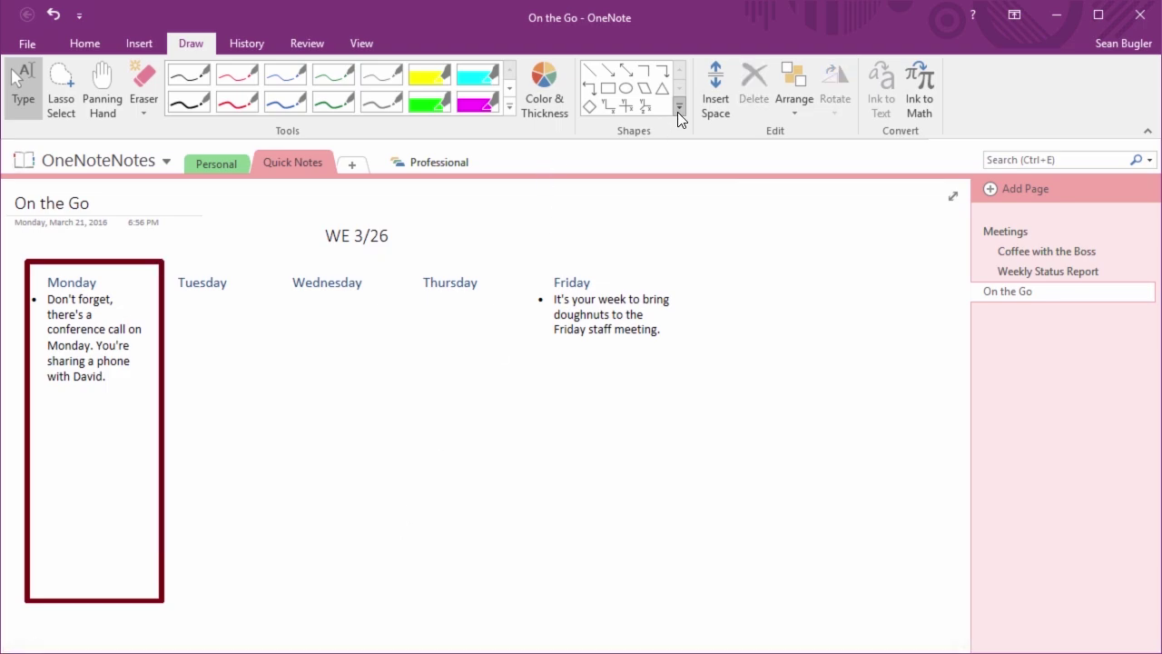
Toggle Snap To Grid back and draw a box around the Tuesday column, then select it
left_click(678, 110)
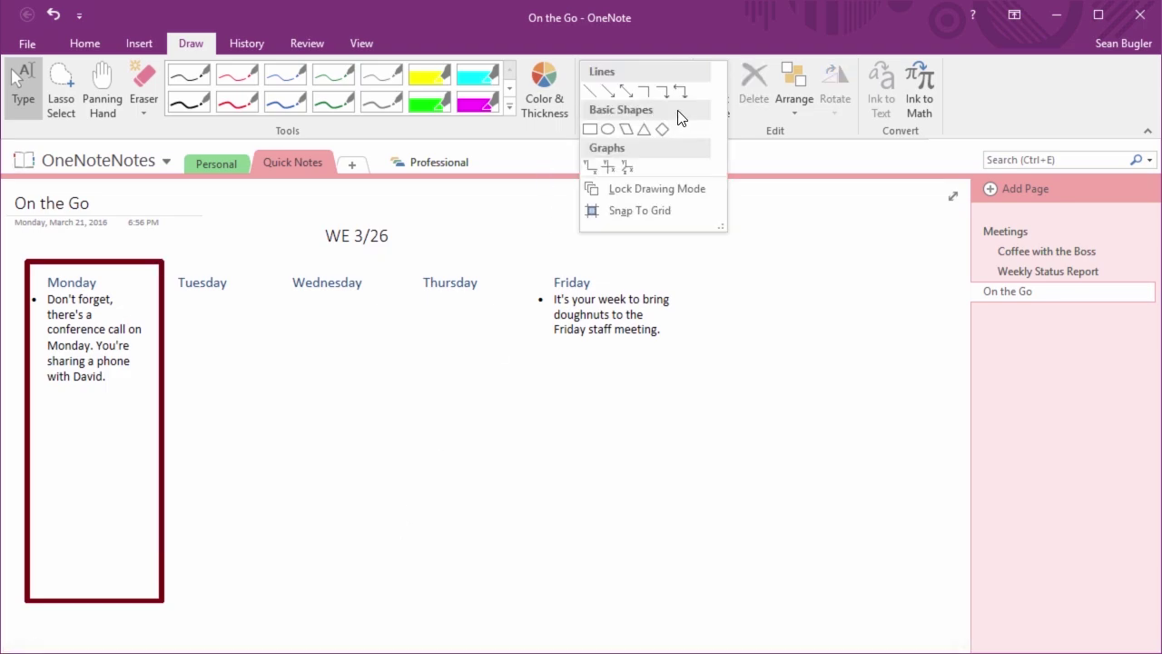
left_click(631, 214)
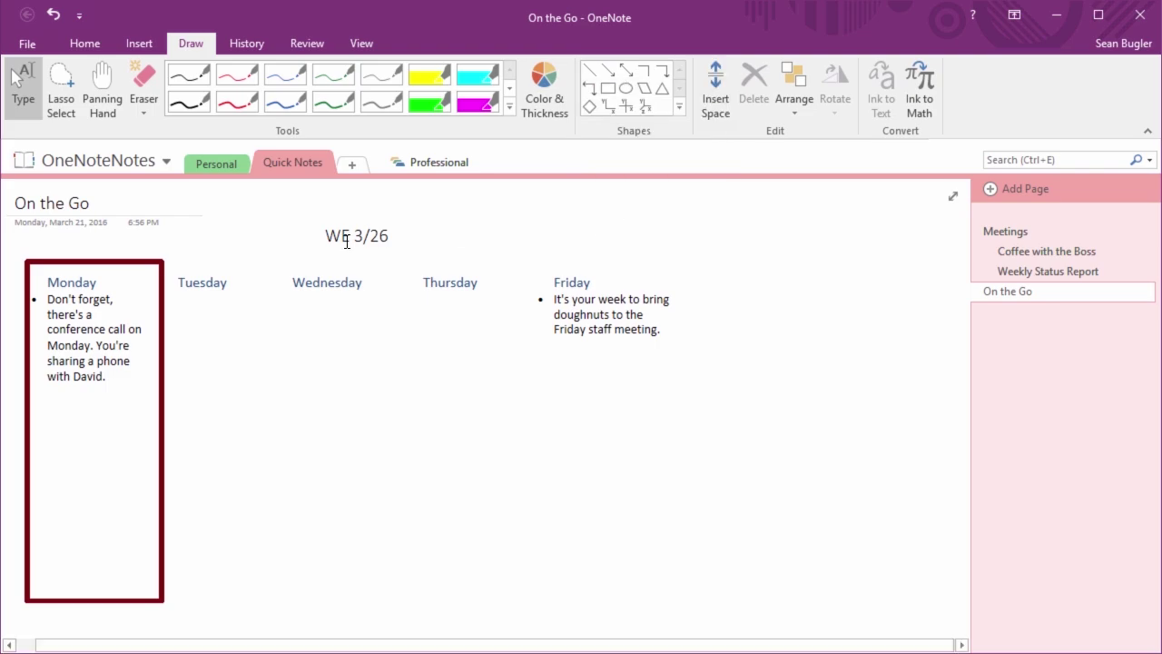
left_click(606, 90)
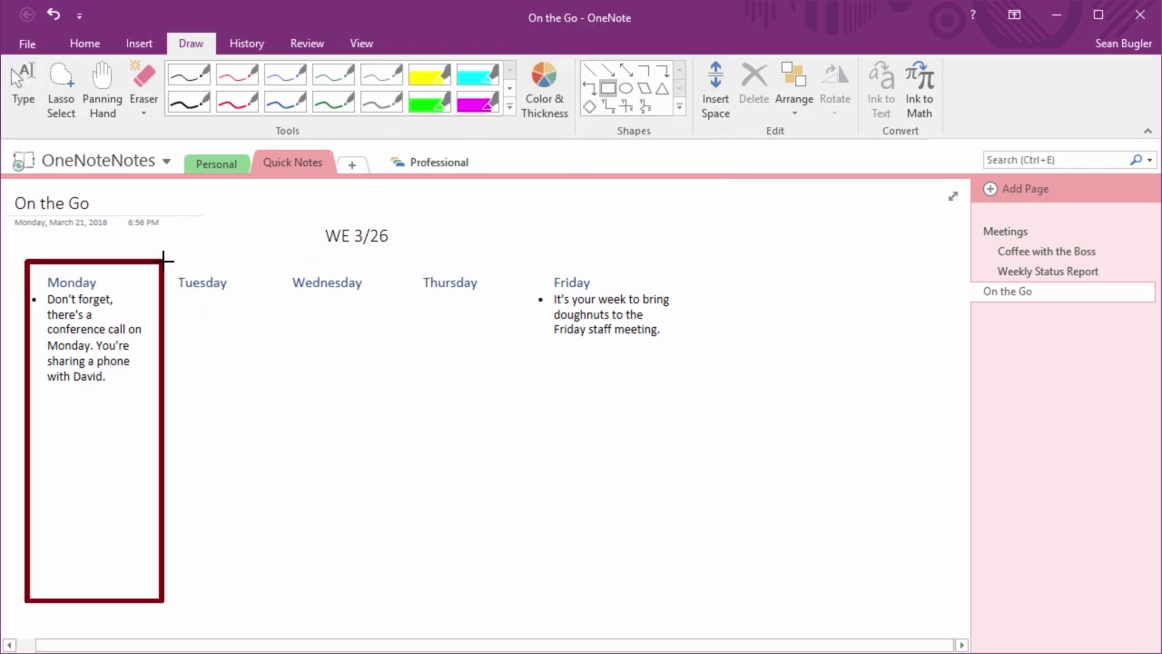
mouse_move(165, 260)
left_mouse_down()
mouse_move(329, 449)
mouse_move(269, 534)
mouse_move(270, 603)
left_mouse_up()
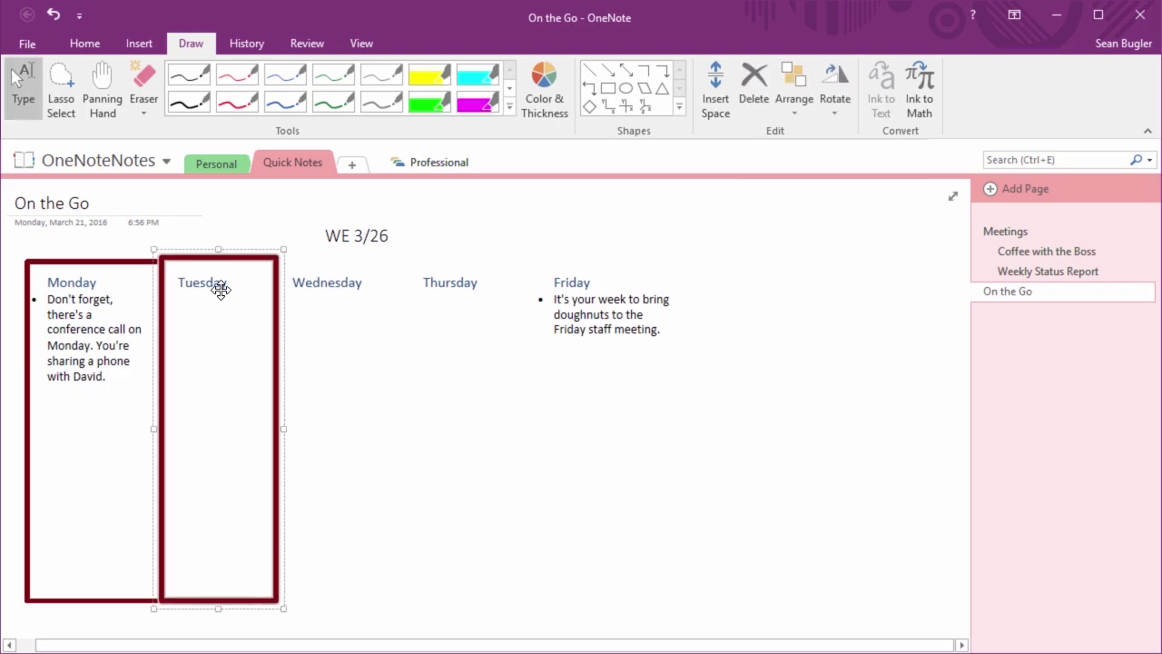
left_click(217, 255)
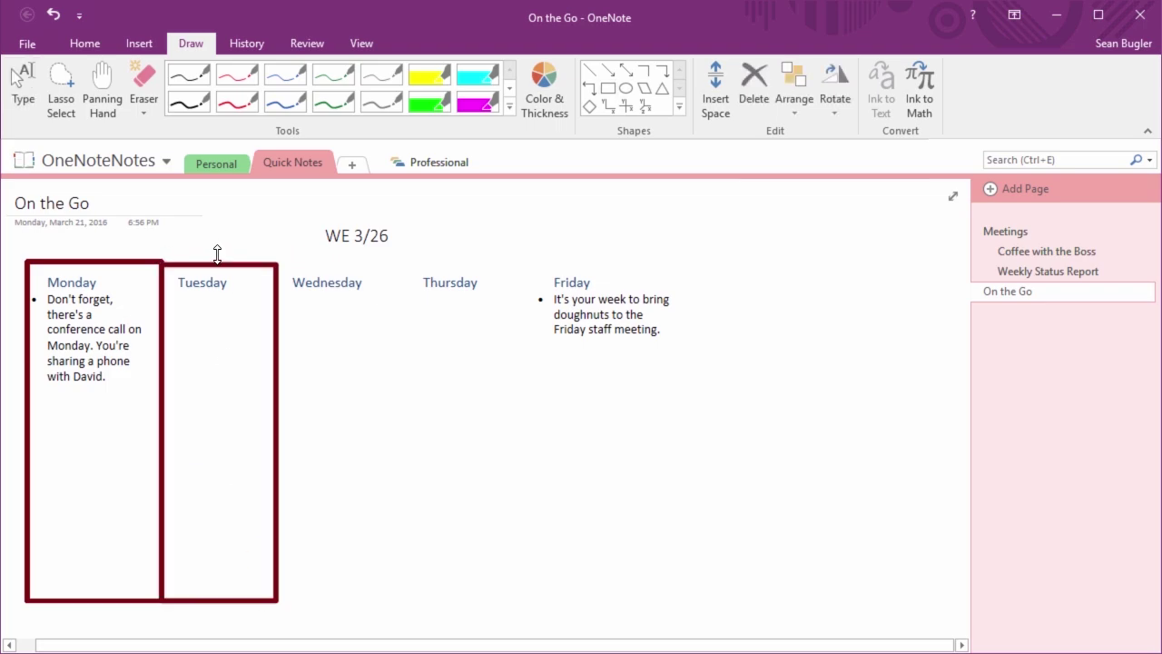
left_click(217, 254)
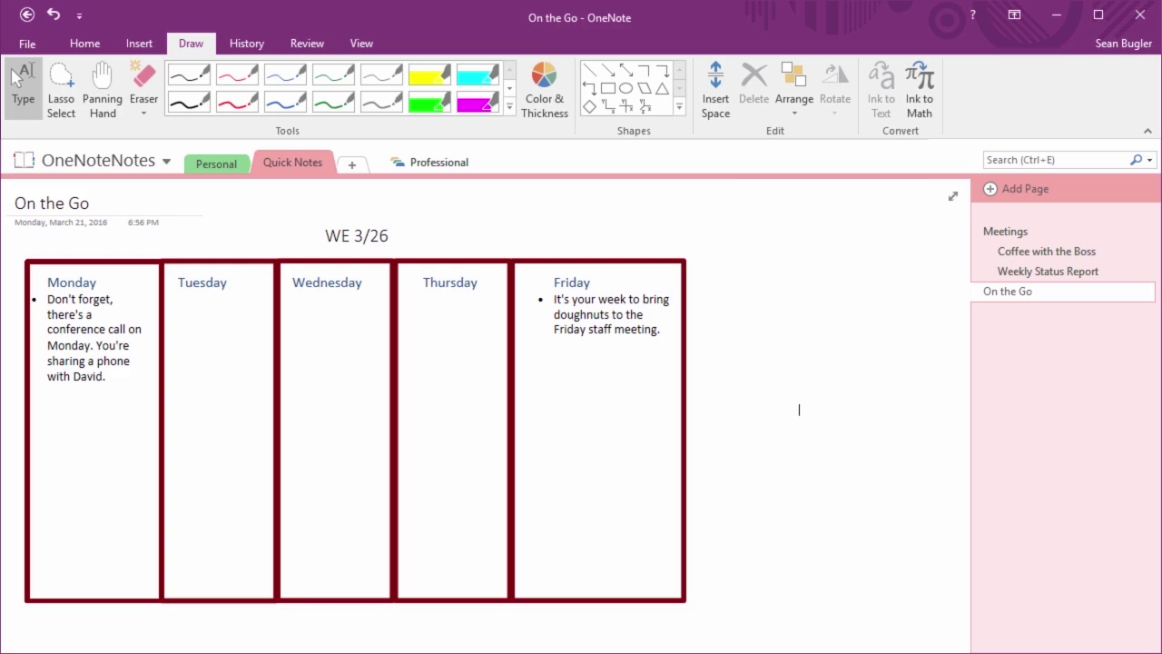
Go to the Weekly Status Report page and display the Insert commands
mouse_move(1044, 275)
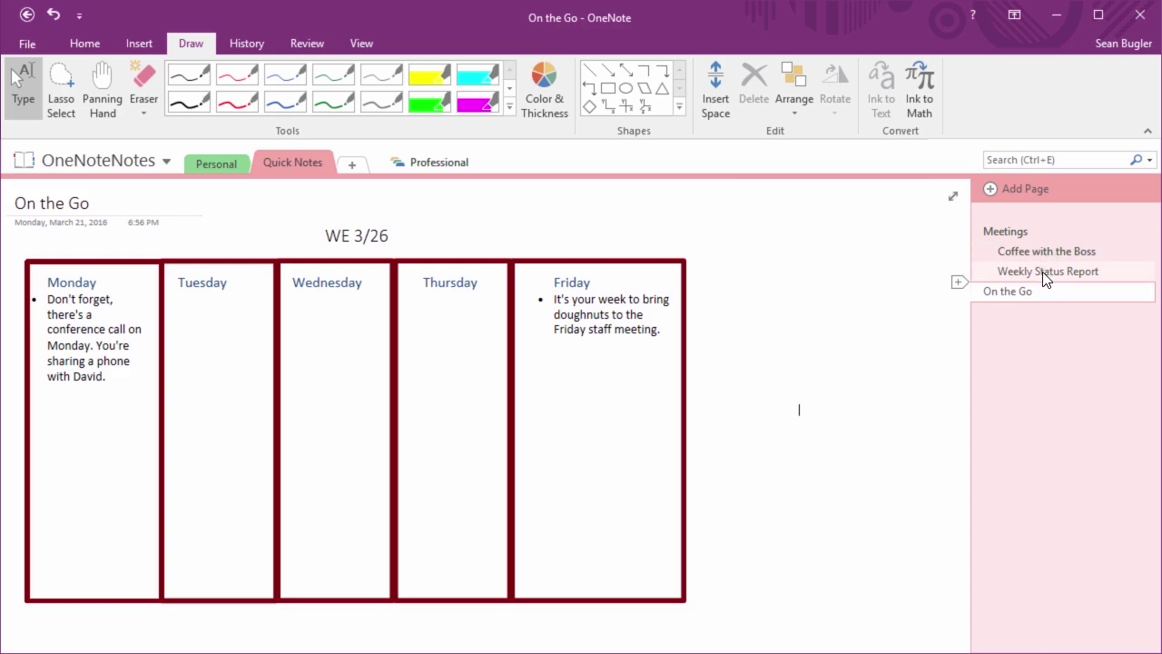
left_click(1044, 274)
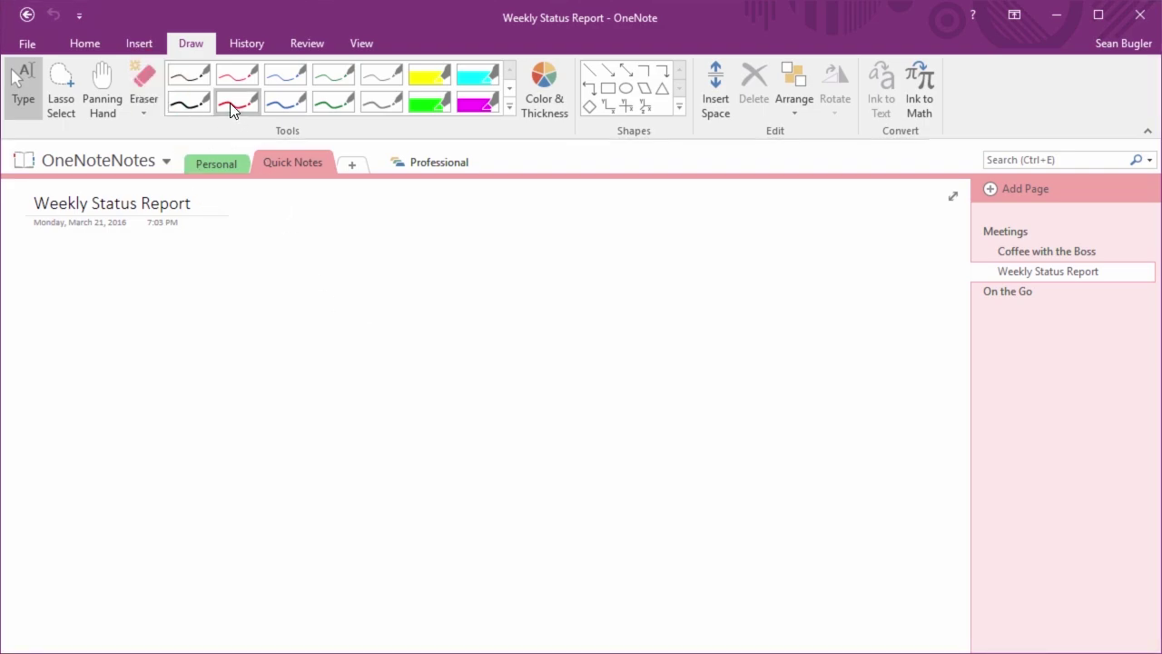
left_click(148, 45)
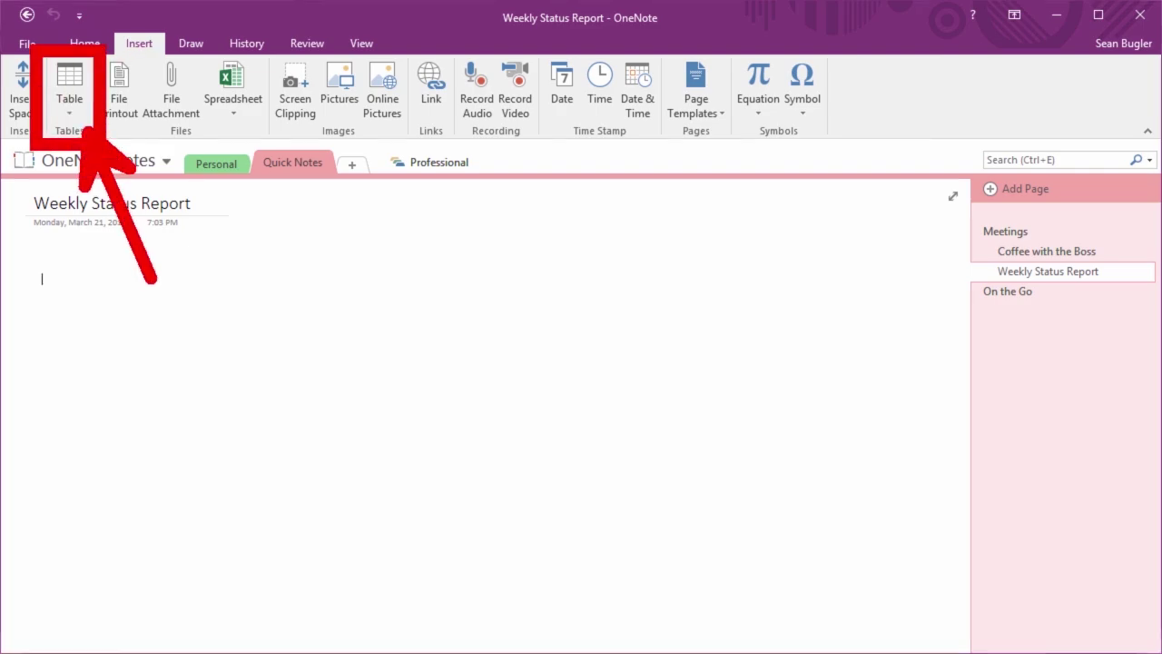
Choose Insert Table… from the Table menu to open the custom table size dialog
left_click(74, 110)
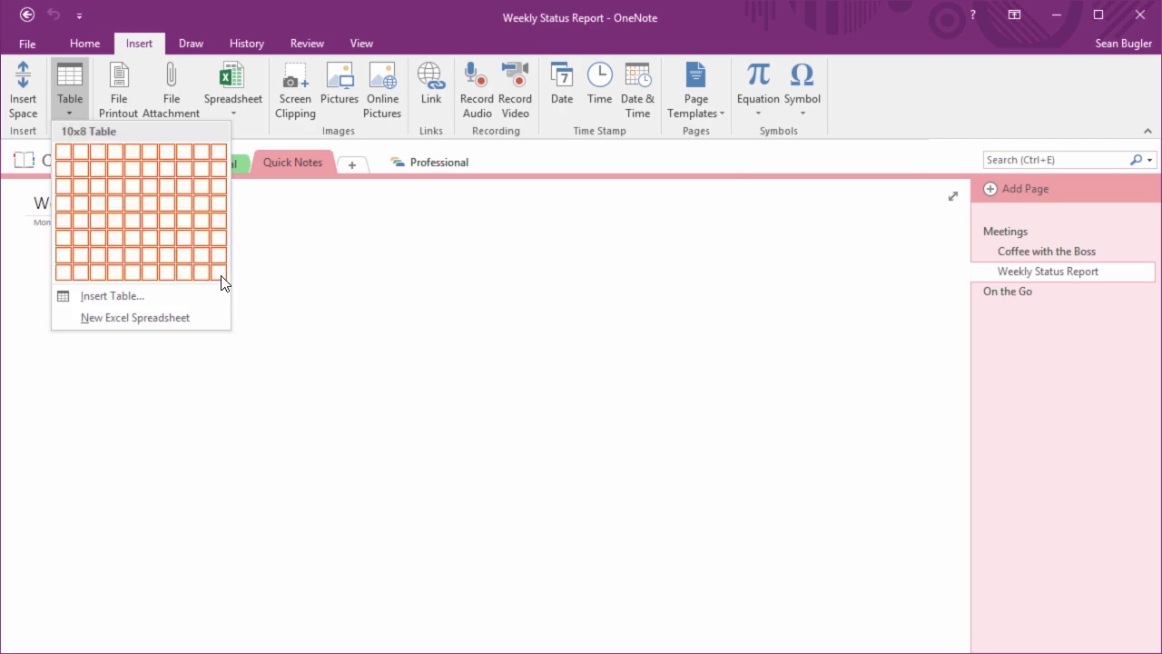
left_click(99, 298)
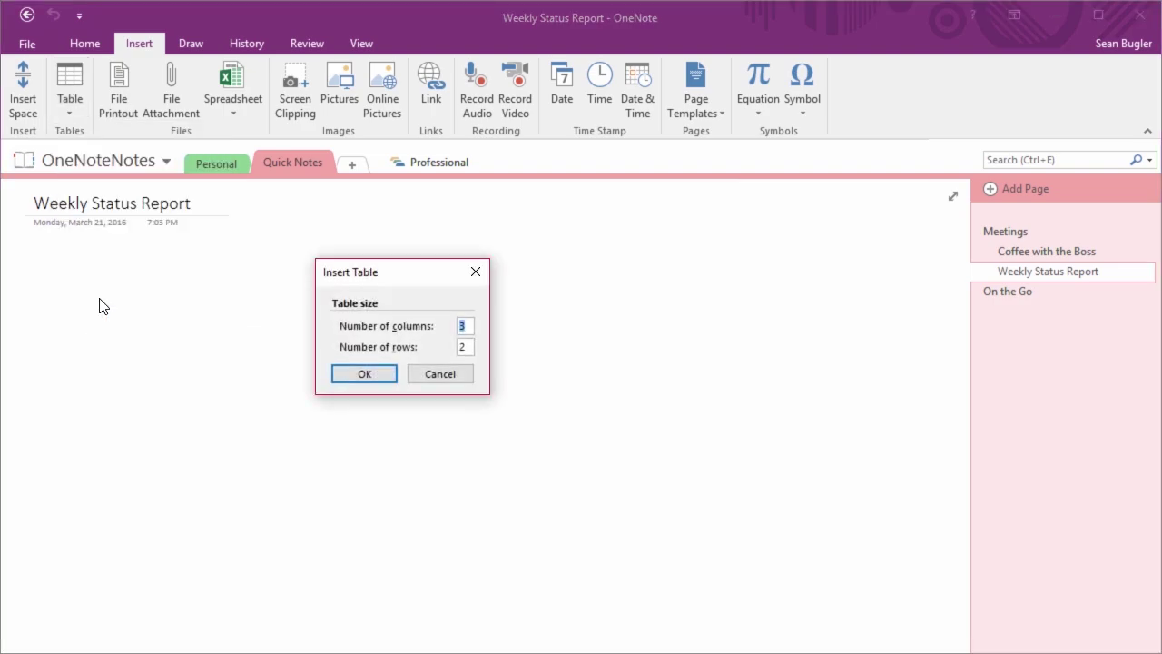
left_click(472, 343)
Insert a table with 6 columns and 3 rows
key("BackSpace")
type("5")
key("Tab")
type("3")
key("shift+Tab")
type("6")
left_click(364, 376)
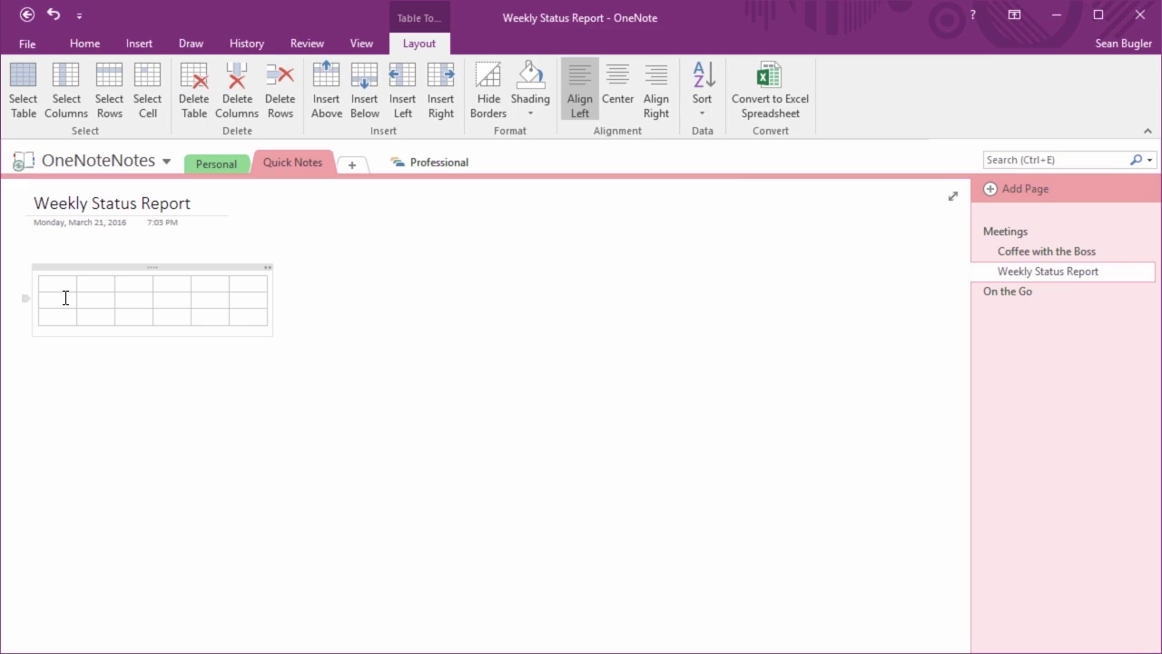
Fill the header row with Days of the Week, Monday, Tuesday, Wednesday, Thursday, Friday
type("Acti")
key("BackSpace")
key("BackSpace")
key("BackSpace")
key("BackSpace")
key("Tab")
type("Sunday")
type("Monday")
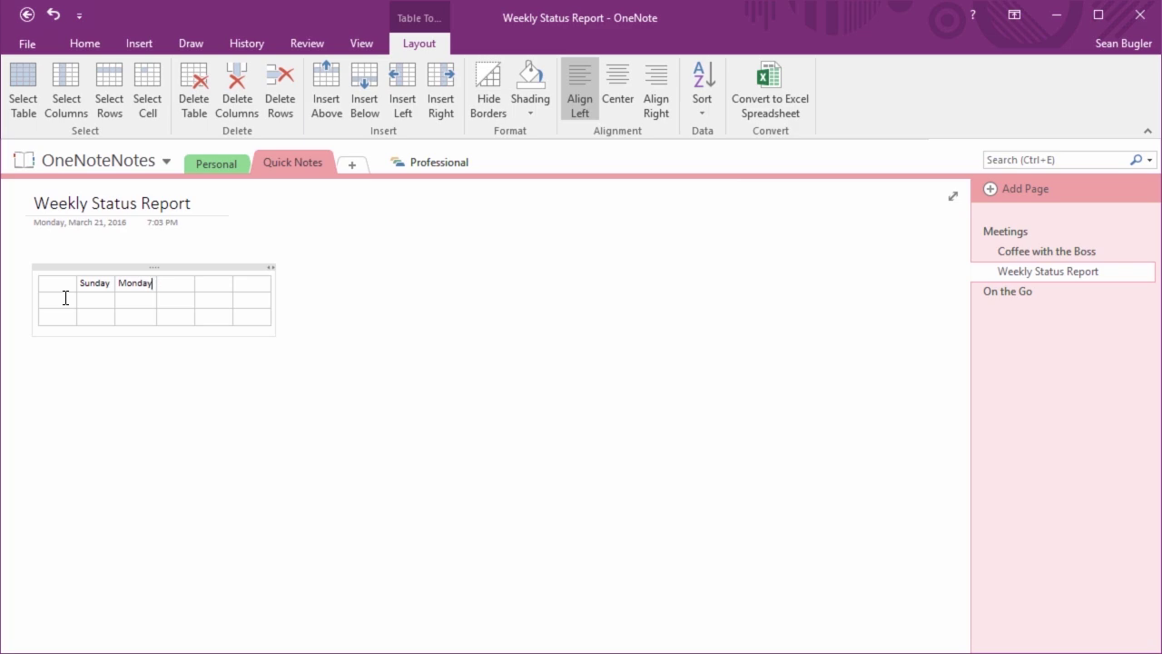
type("Tuesday")
key("BackSpace")
key("BackSpace")
key("BackSpace")
key("BackSpace")
key("BackSpace")
key("BackSpace")
key("BackSpace")
key("Tab")
type("Tuesday")
key("Tab")
type("Wednesday")
key("Tab")
type("Thurs")
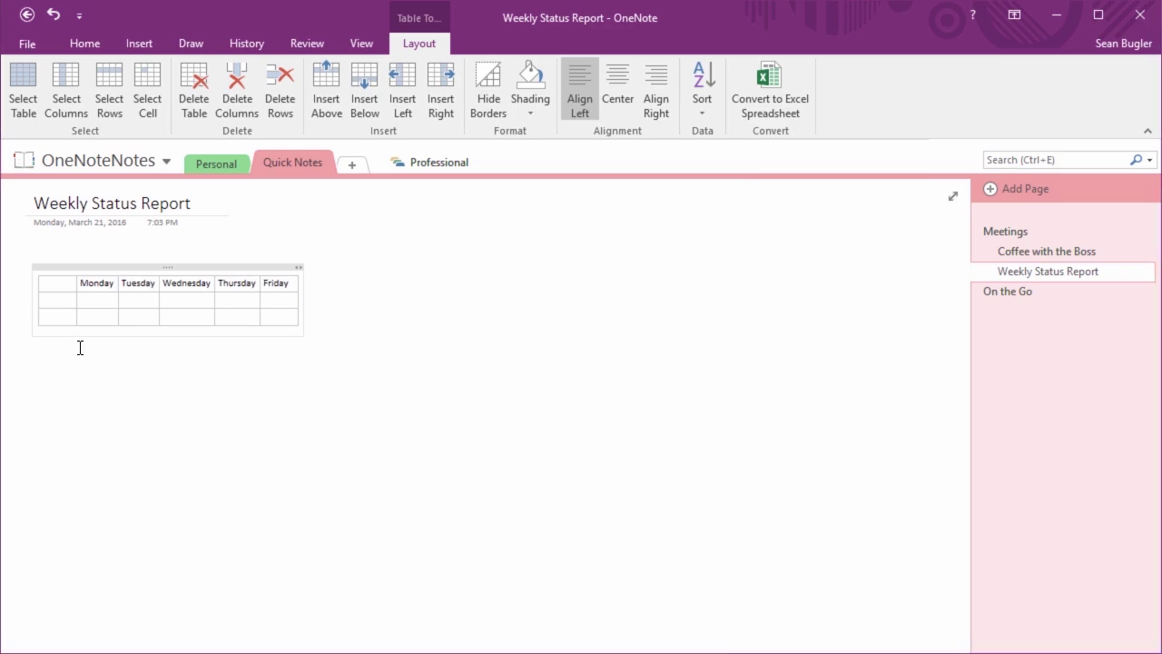
left_click(47, 283)
type("Days of the Week")
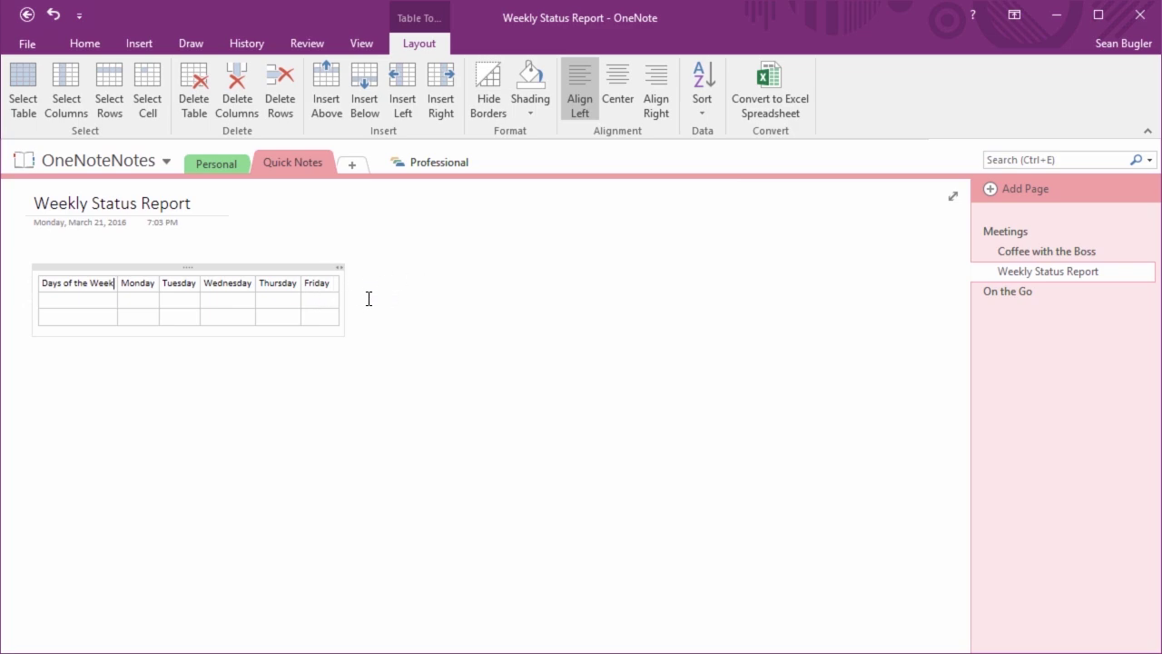
Resize the table's weekday columns and widen the first so 'Days of the Week' stays on one line
left_click_drag(341, 293, 509, 291)
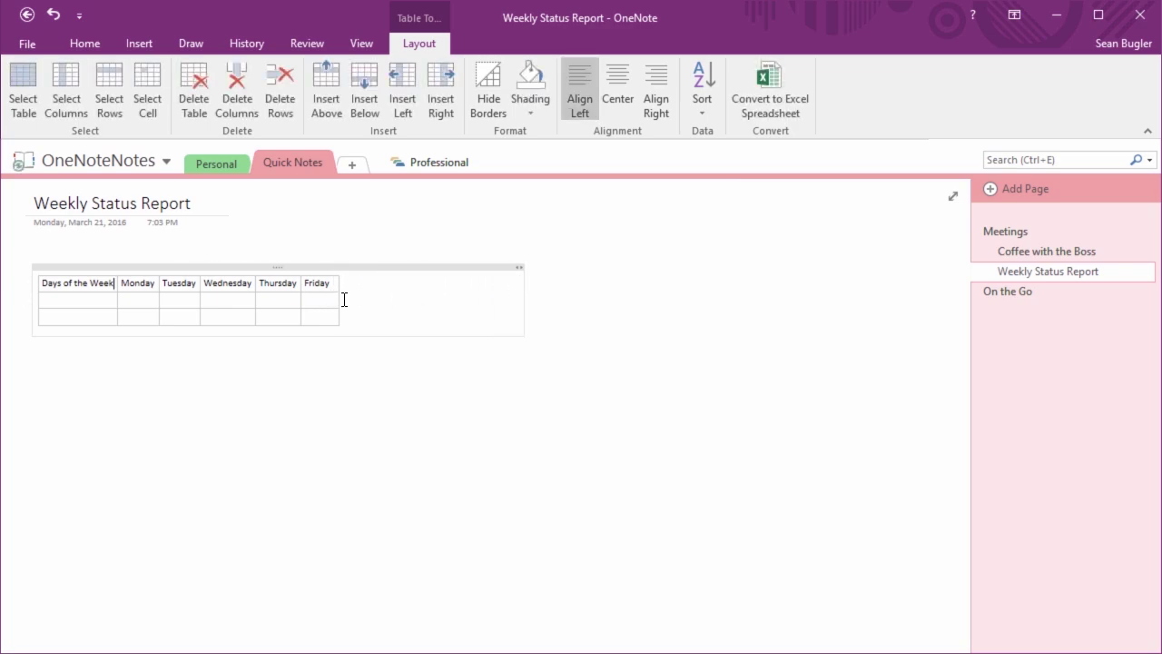
left_click_drag(340, 297, 512, 296)
left_click_drag(304, 299, 441, 300)
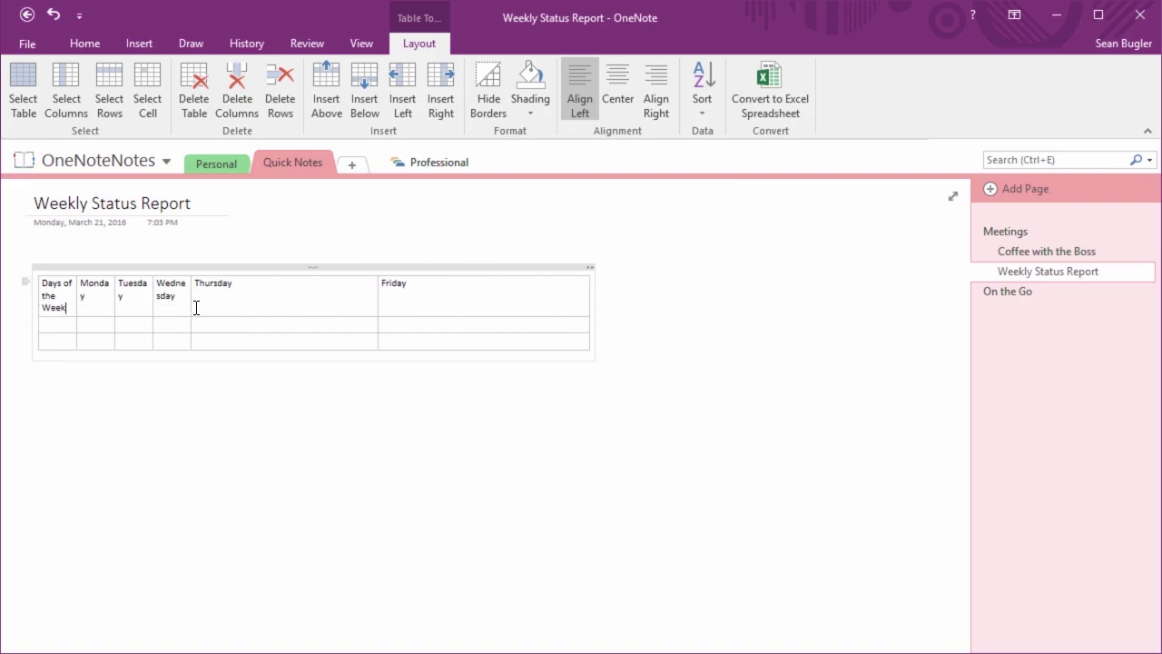
left_click_drag(190, 303, 331, 300)
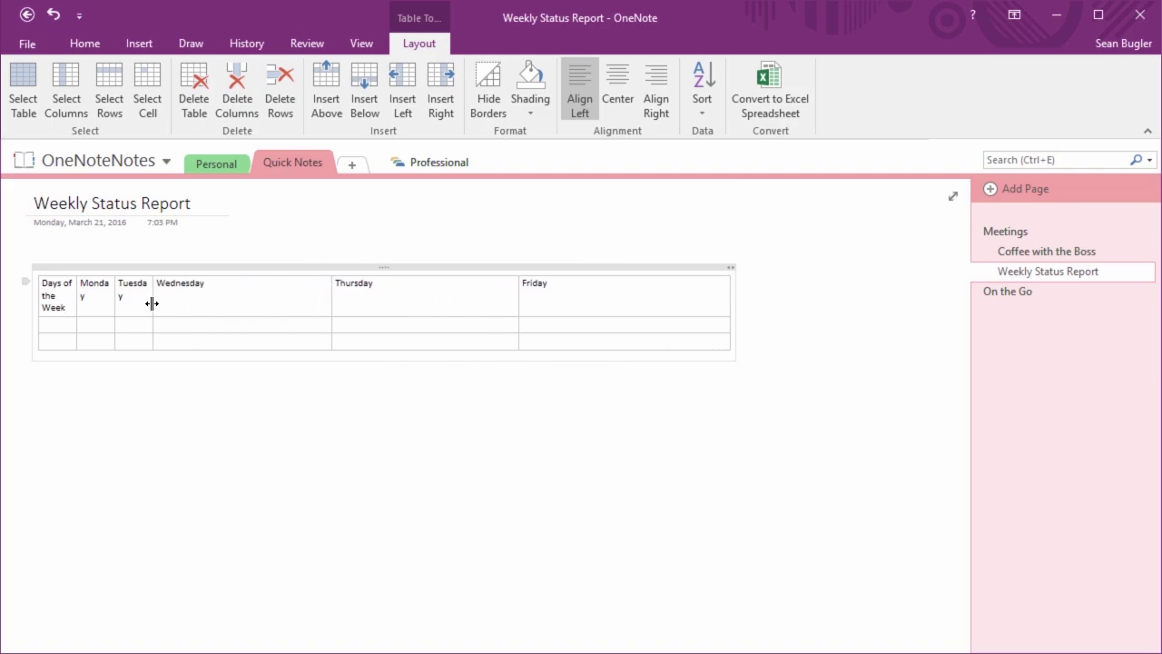
left_click_drag(156, 303, 254, 308)
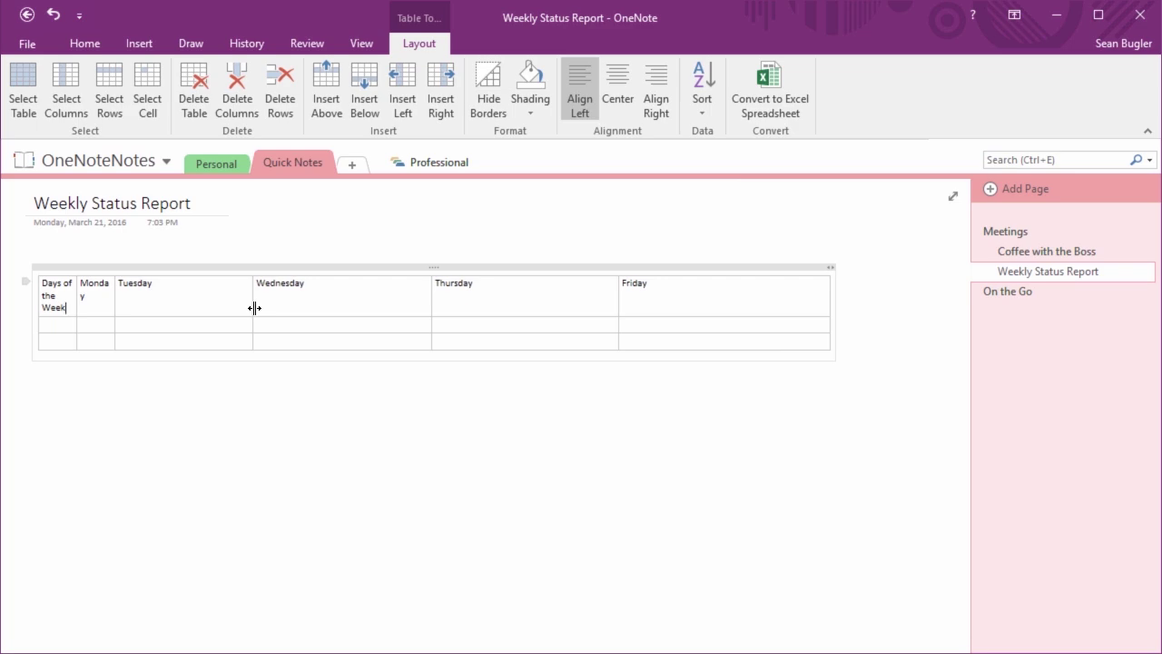
left_click_drag(620, 303, 533, 311)
left_click_drag(741, 300, 636, 315)
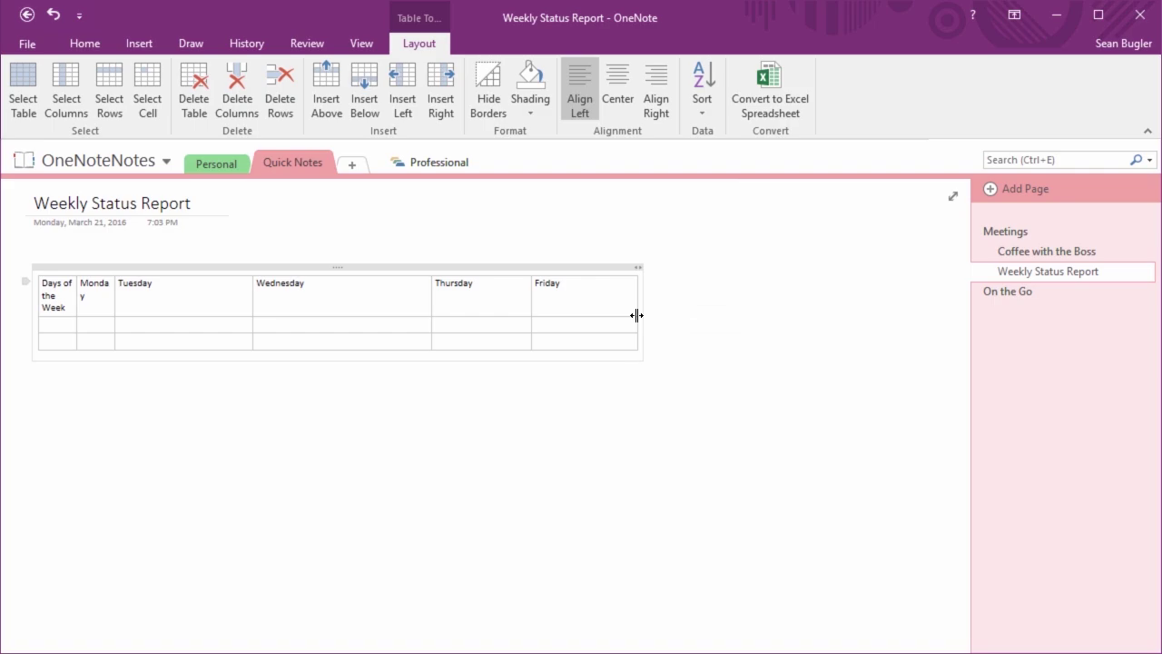
left_click_drag(432, 304, 351, 321)
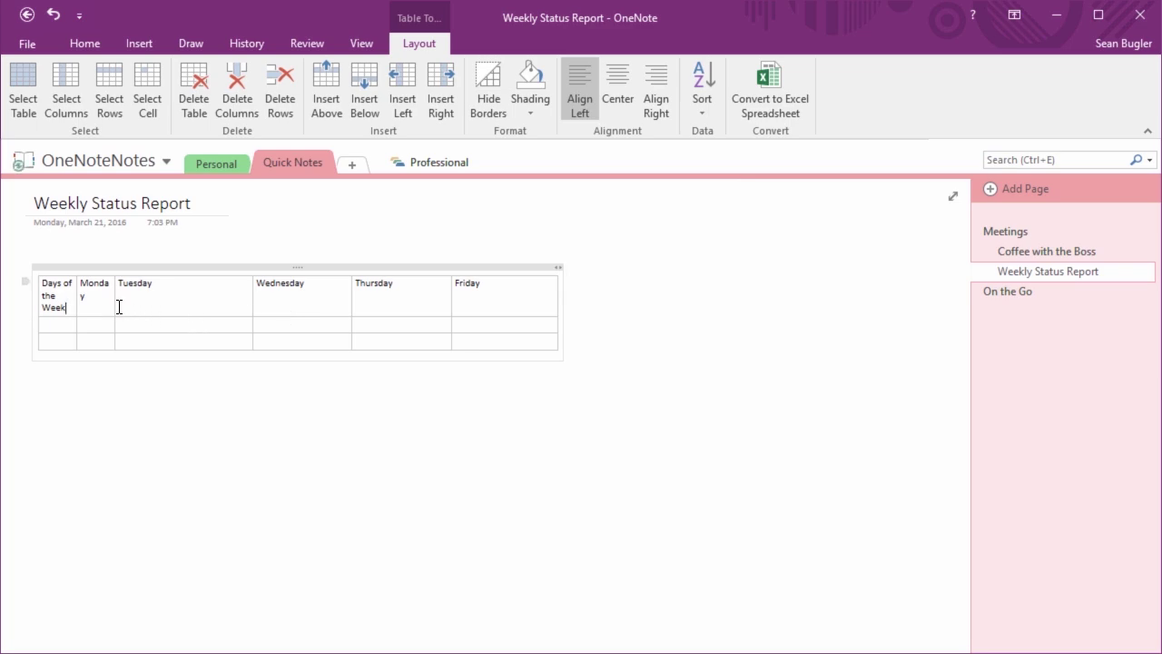
left_click_drag(114, 306, 191, 313)
left_click_drag(76, 306, 142, 306)
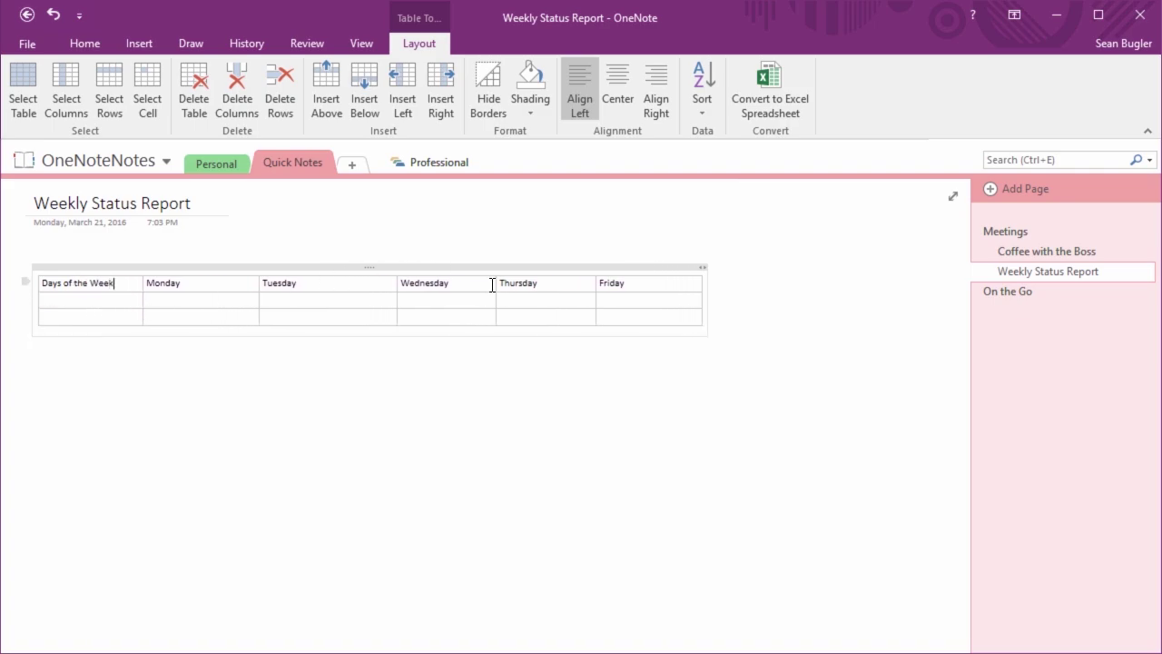
left_click_drag(496, 285, 515, 287)
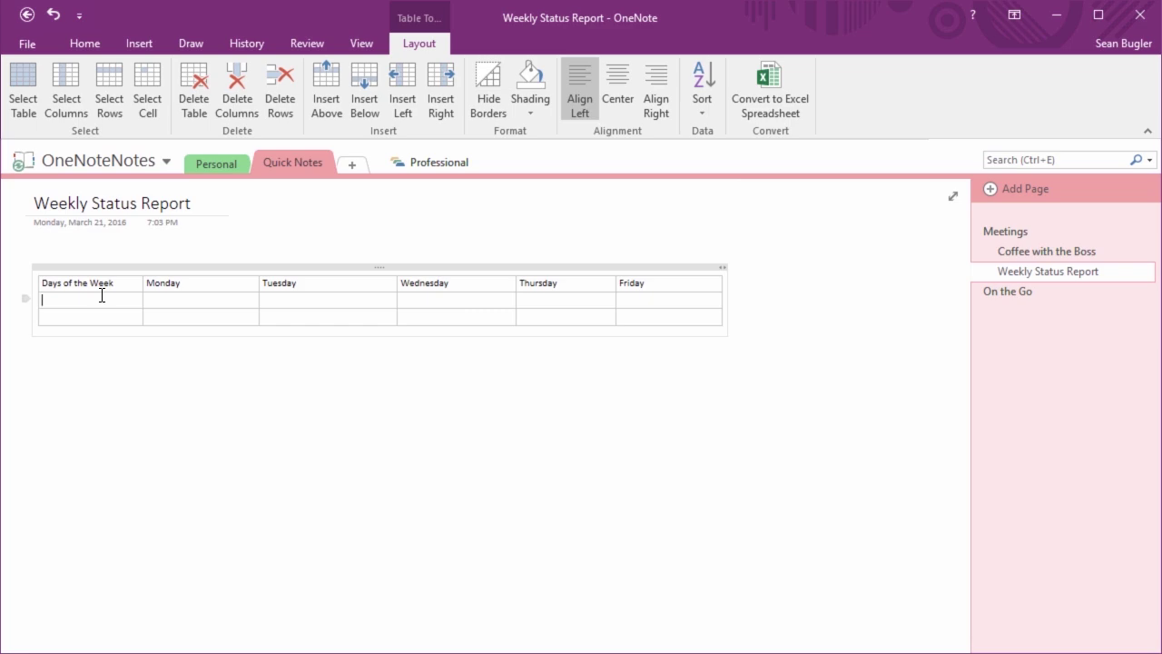
Label the first cells of rows 2 and 3 'Issues' and 'Additional Notes', then leave the table
type("Issue")
type("s")
type("None")
key("BackSpace")
key("BackSpace")
key("BackSpace")
key("BackSpace")
type("Additional Notes")
left_click(488, 396)
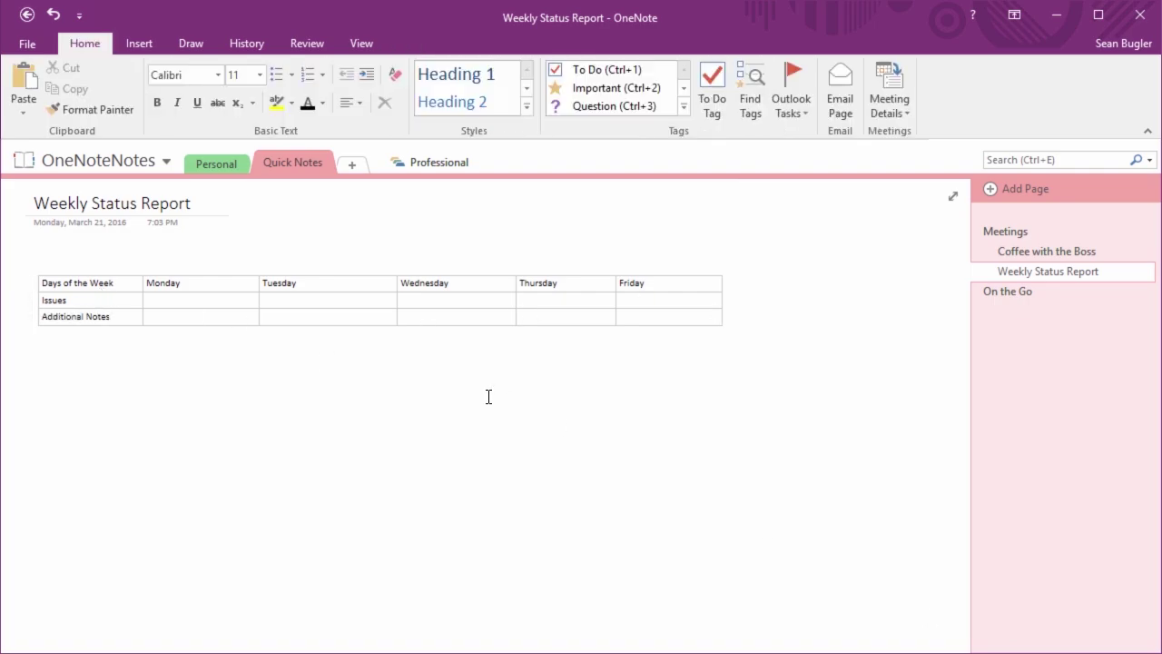
Adjust the page view and place the caret in the Issues row's Monday cell
scroll(488, 396, "up", 3)
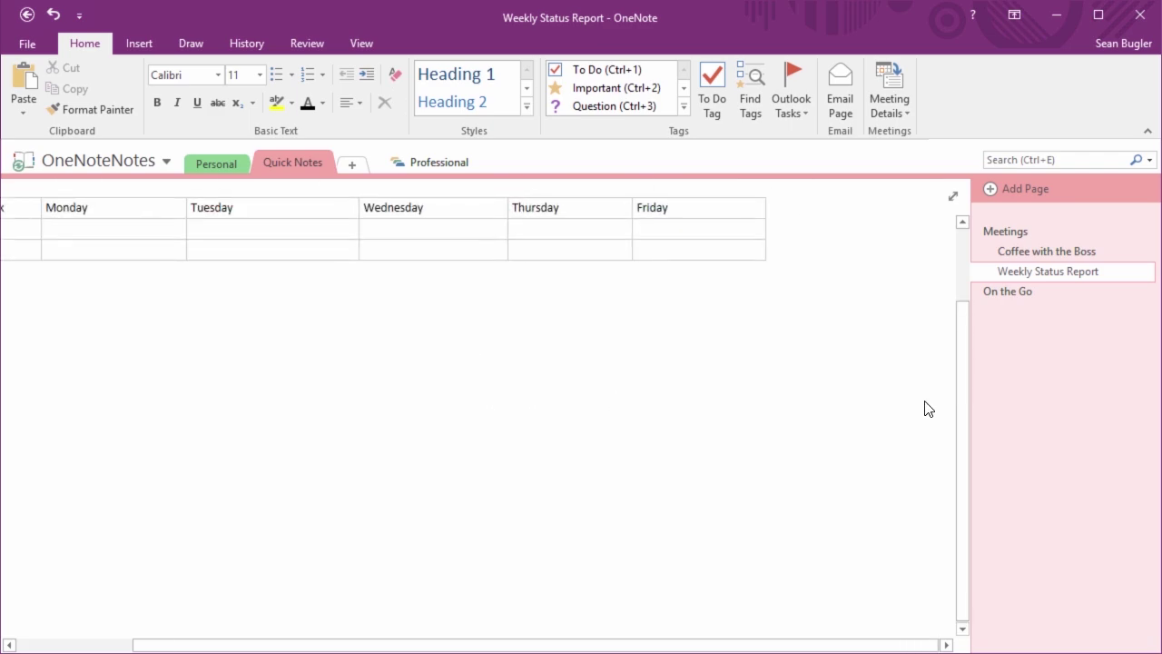
left_click_drag(958, 400, 960, 345)
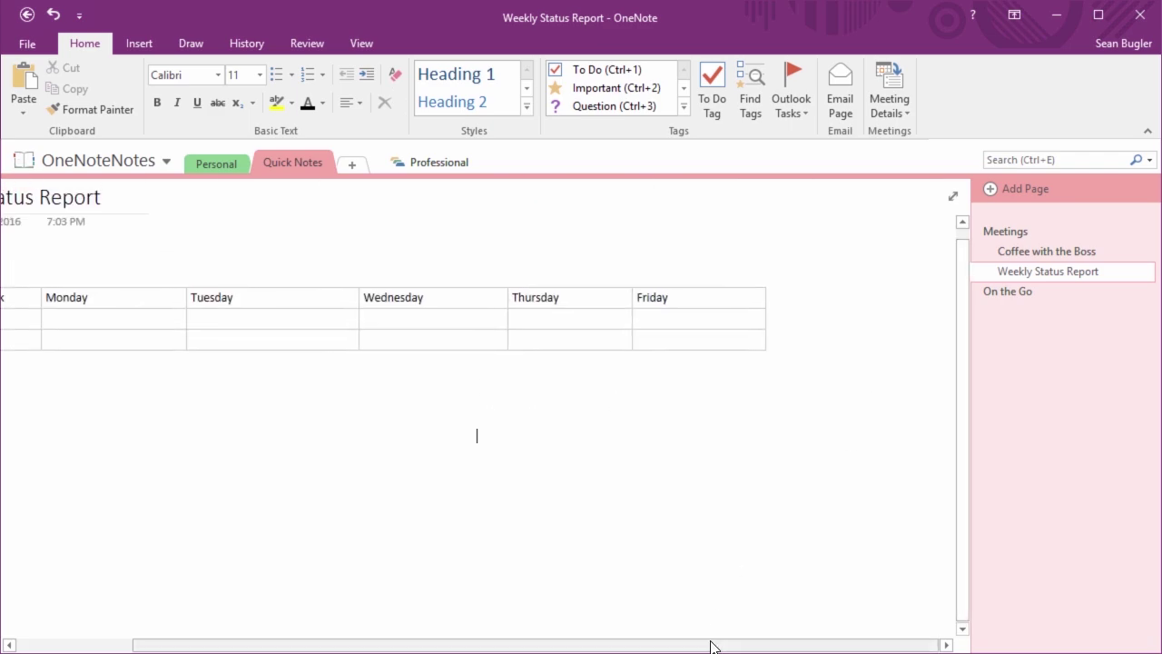
scroll(620, 640, "down", 1)
left_click_drag(529, 648, 420, 643)
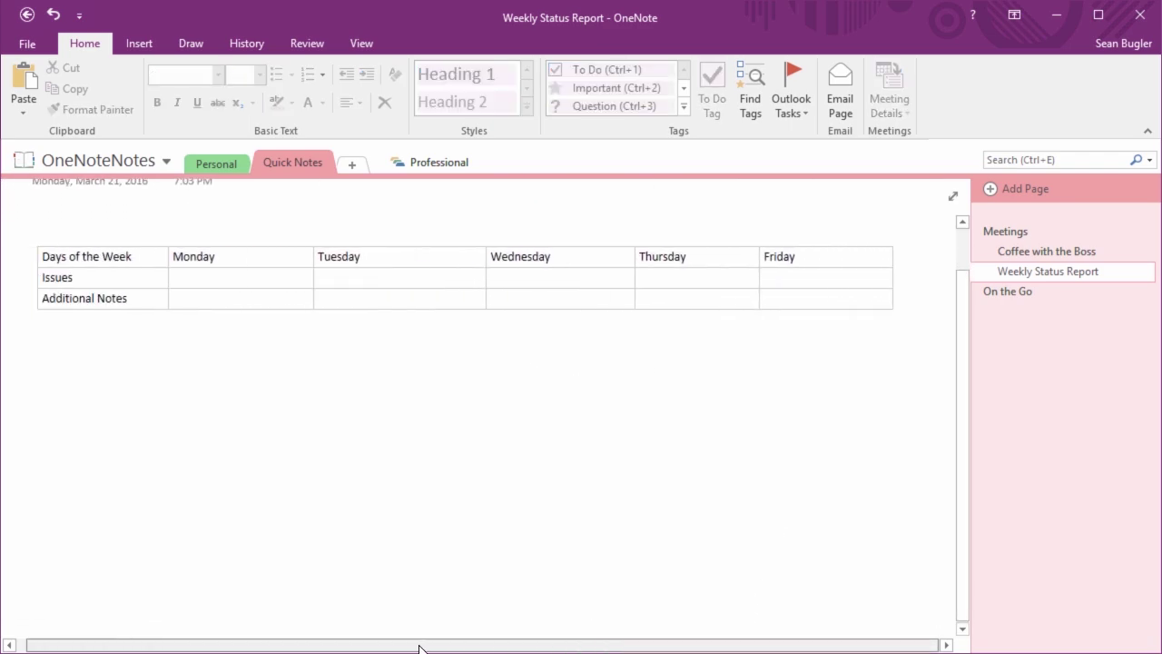
scroll(447, 445, "up", 1)
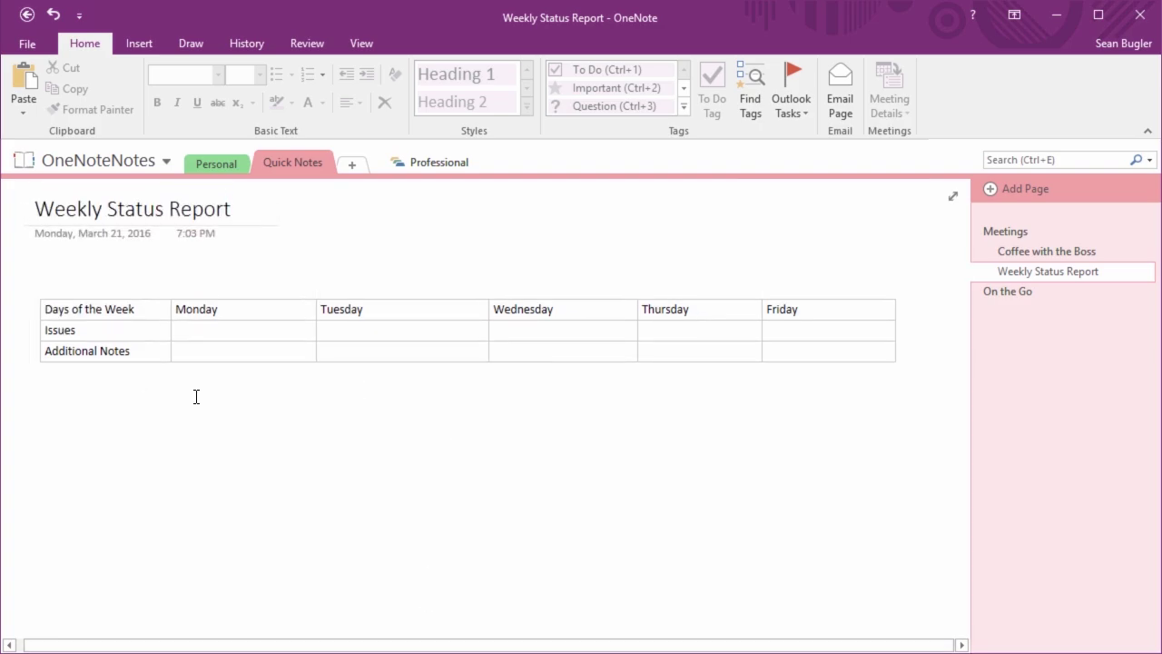
left_click(202, 332)
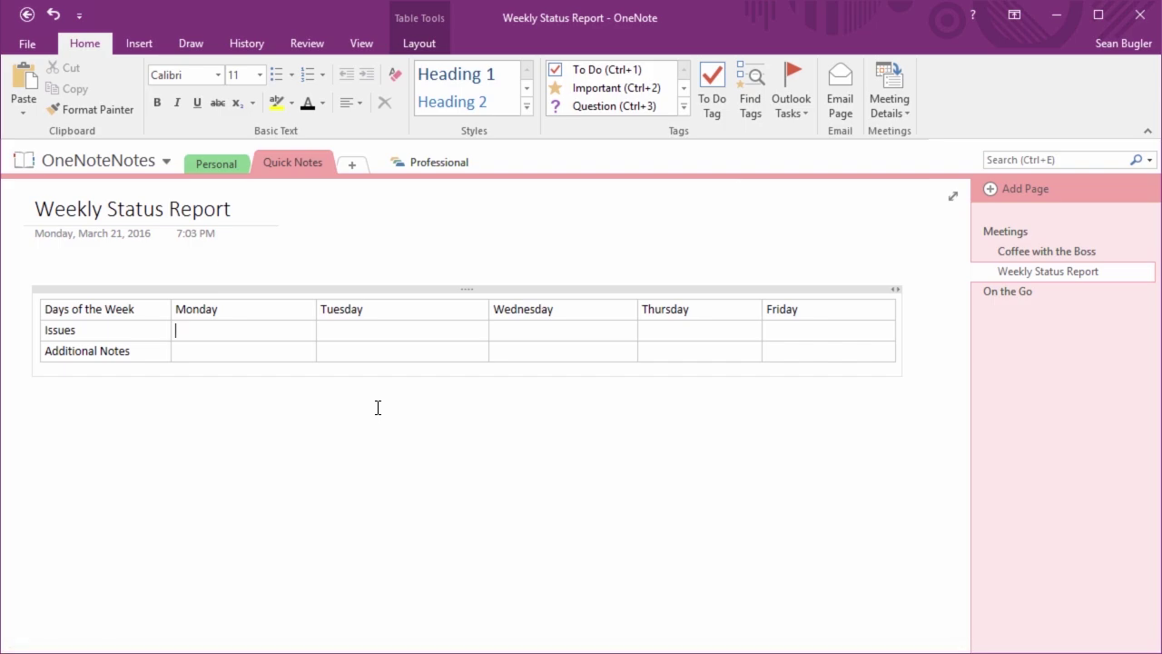
Make a test table from 'Days of the Week', then delete it
left_click(42, 430)
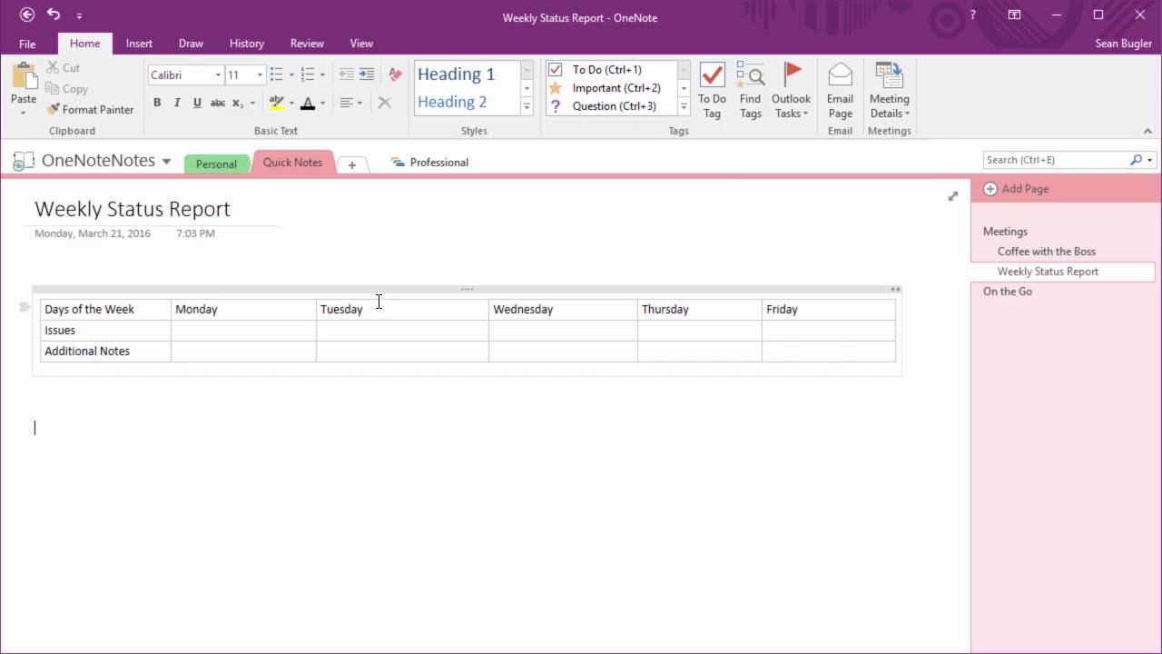
type("Days if tge")
key("BackSpace")
key("BackSpace")
key("BackSpace")
key("BackSpace")
key("BackSpace")
key("BackSpace")
type("of the week")
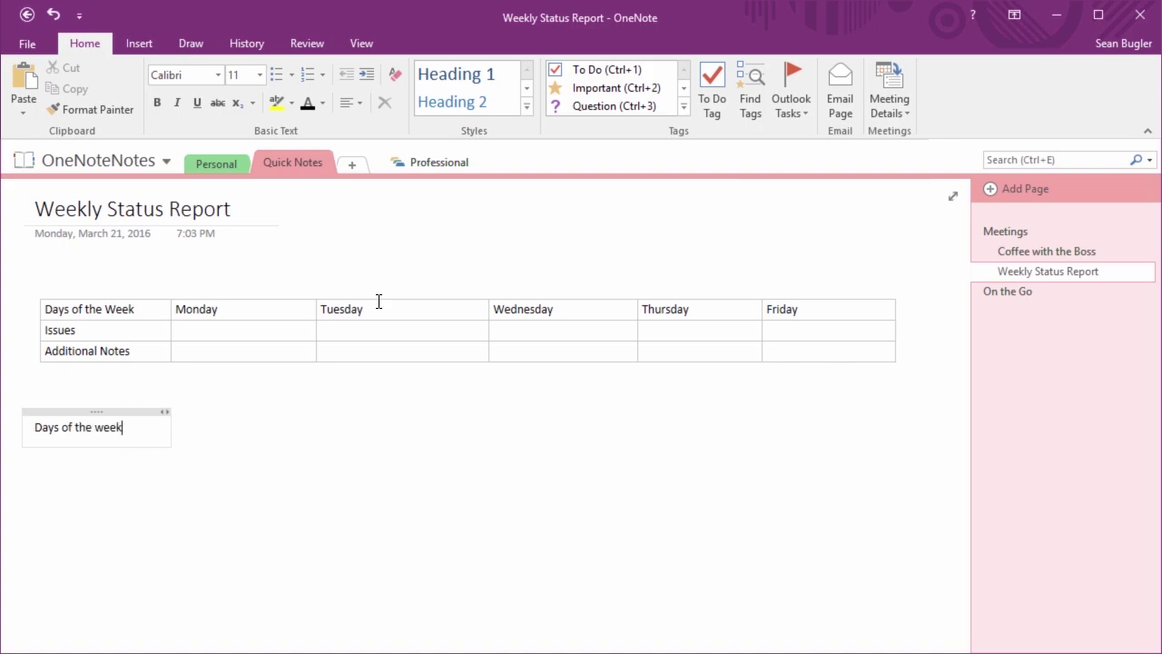
key("BackSpace")
key("BackSpace")
key("BackSpace")
key("BackSpace")
type("Week")
key("Tab")
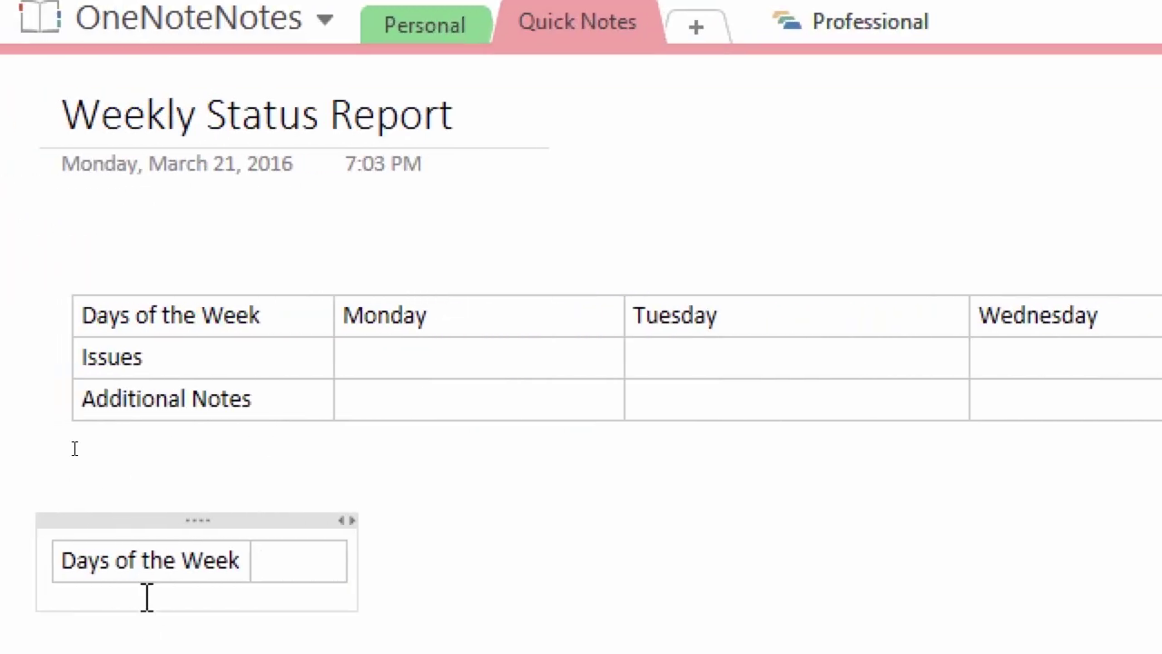
left_click(272, 588)
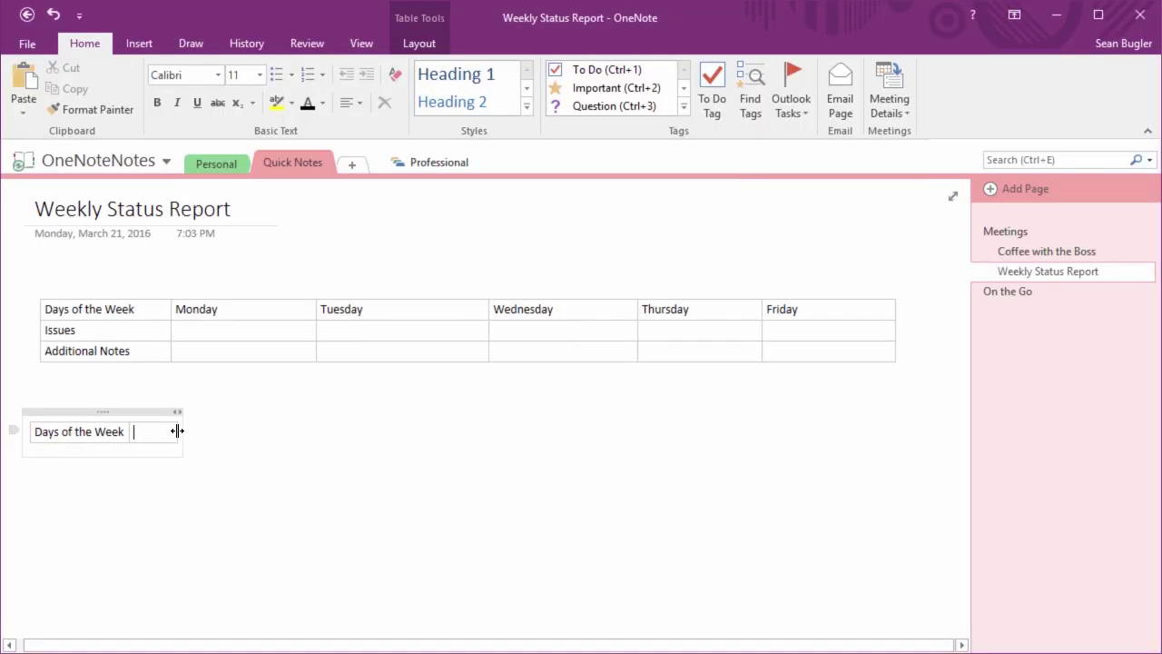
left_click(106, 411)
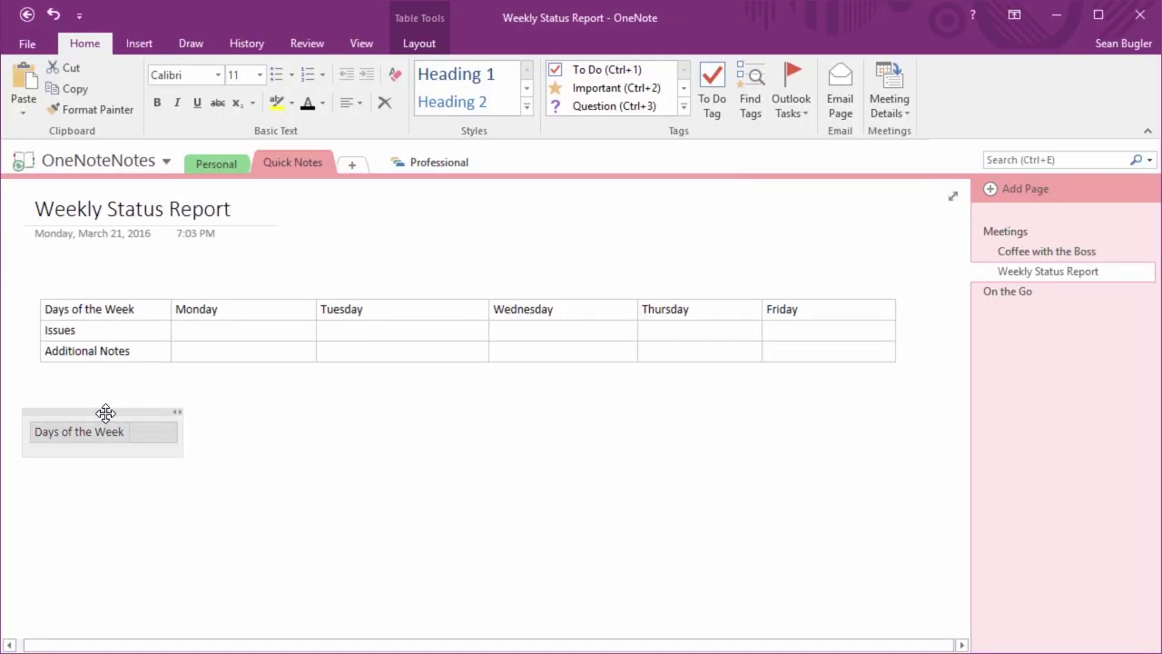
key("Delete")
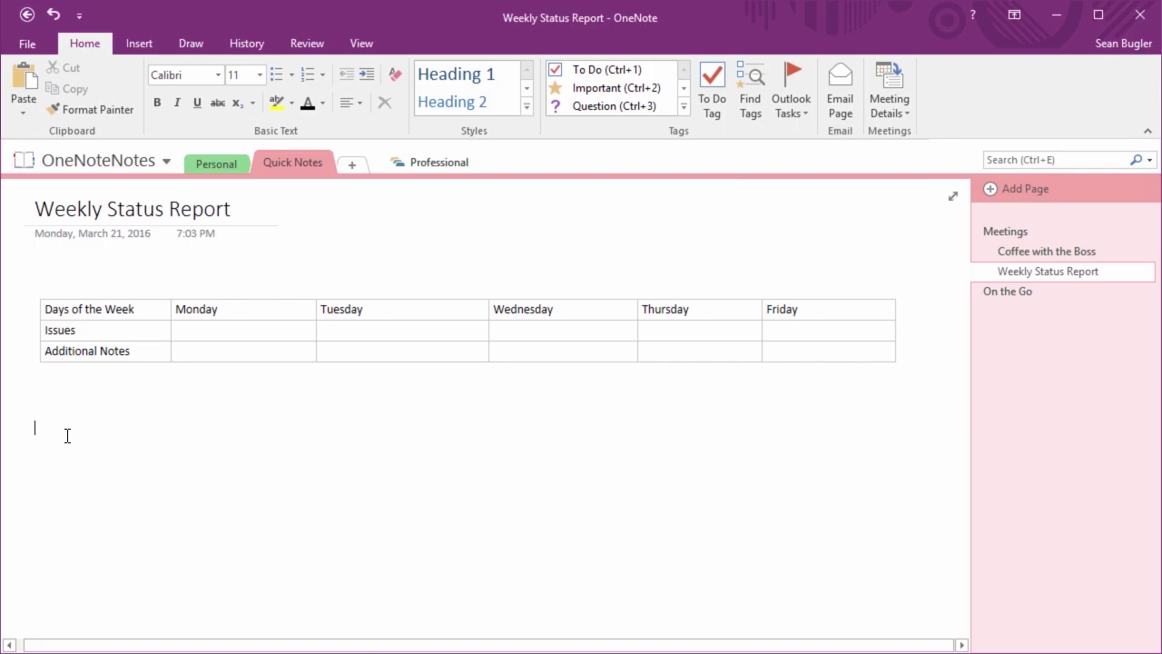
Start a new table with 'Days of the Week' and headers Monday, Tuesday, Wednesday, Thursday, Friday
type("Days of the Week")
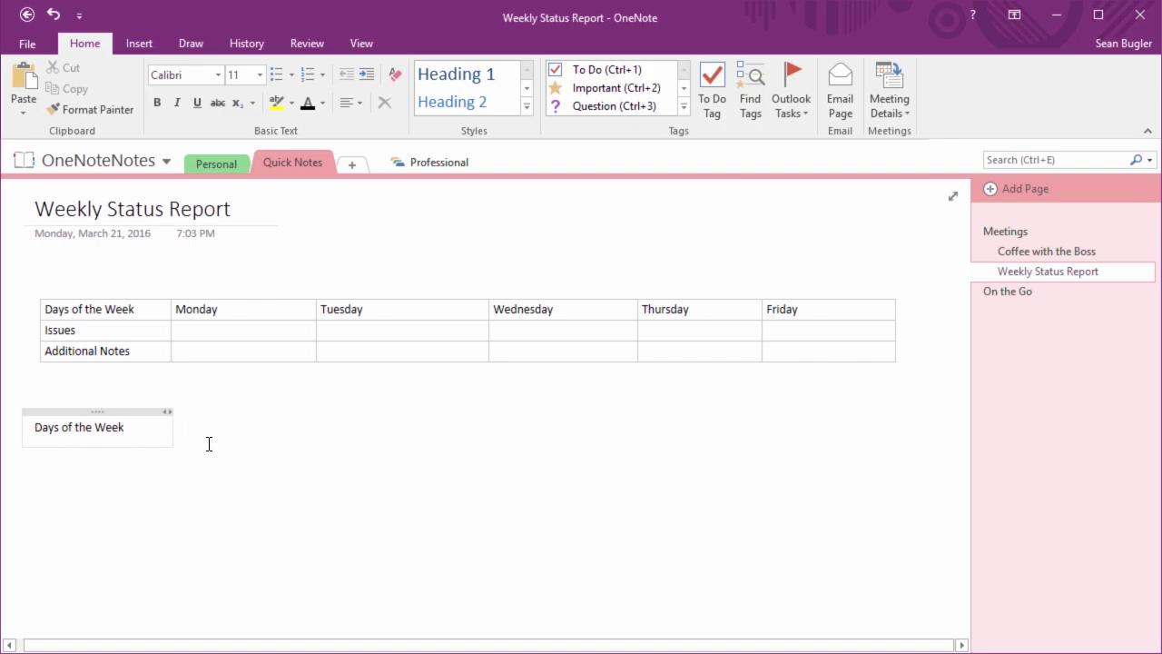
key("Tab")
type("Monday")
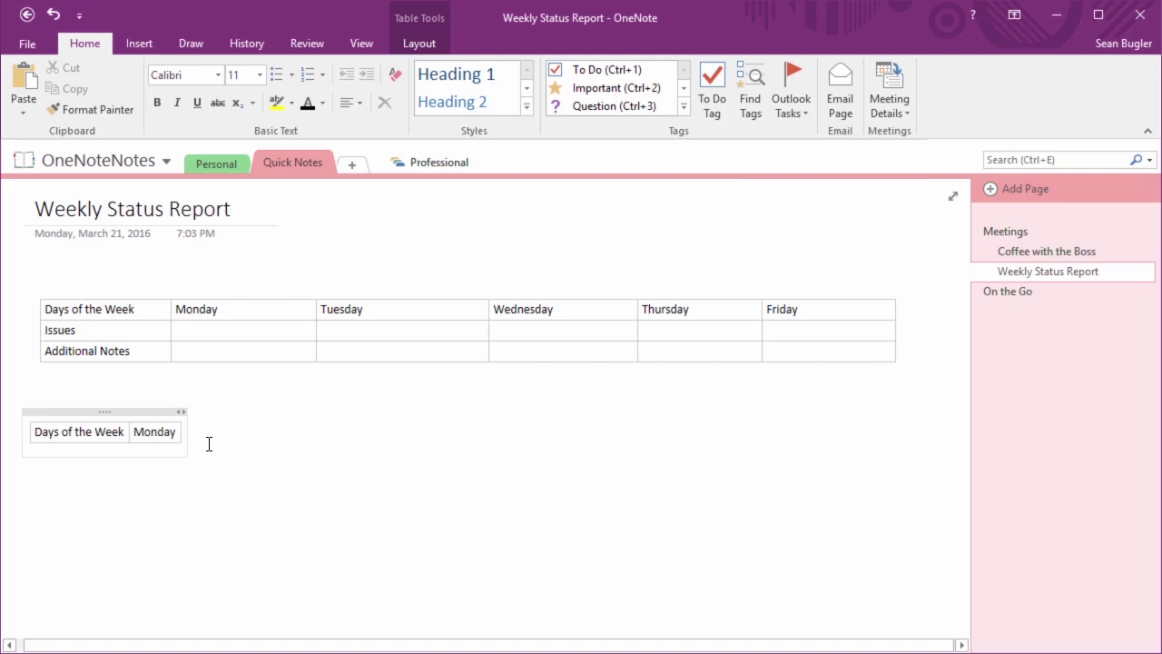
key("Tab")
type("Tues")
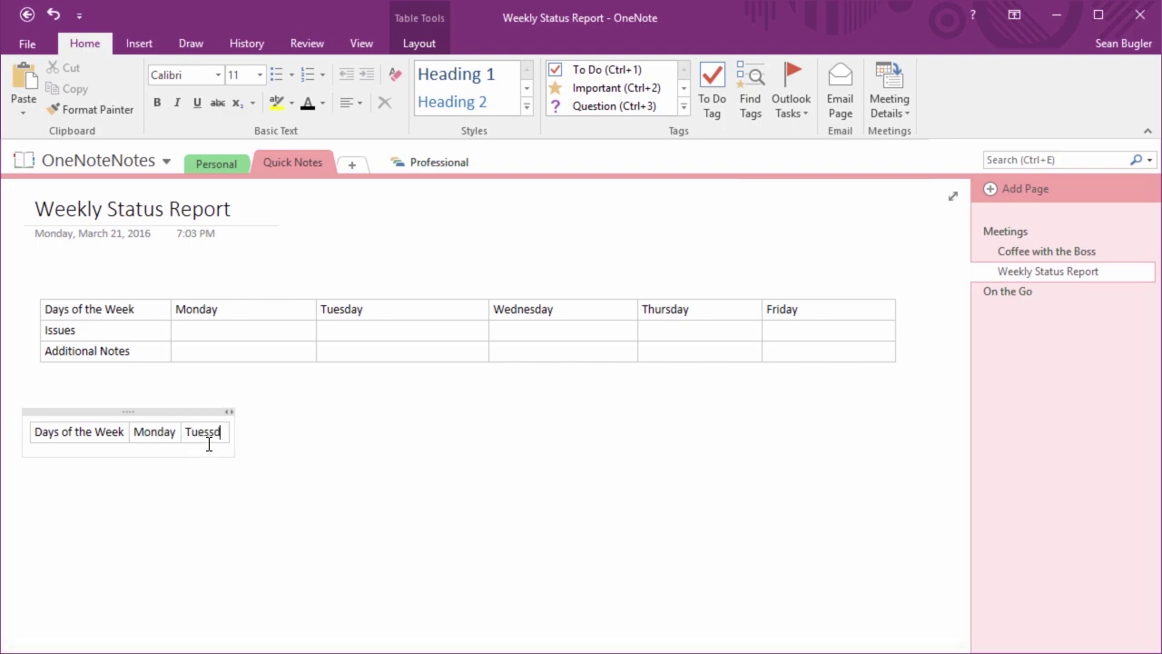
type("day")
key("Tab")
type("Wedn")
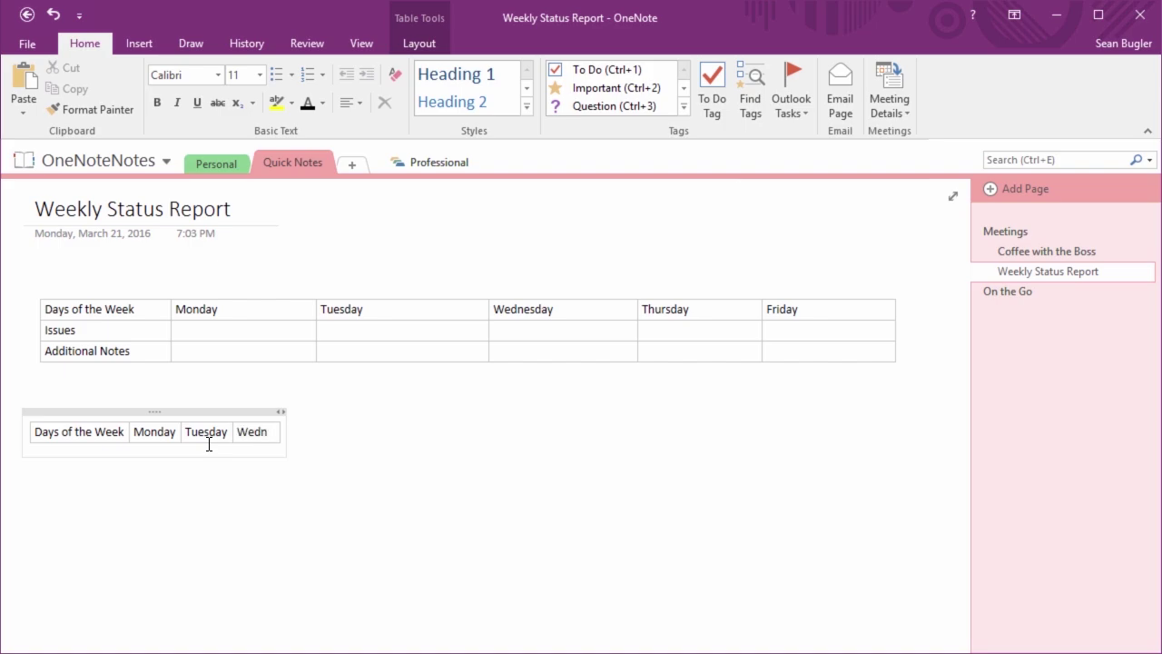
type("esday")
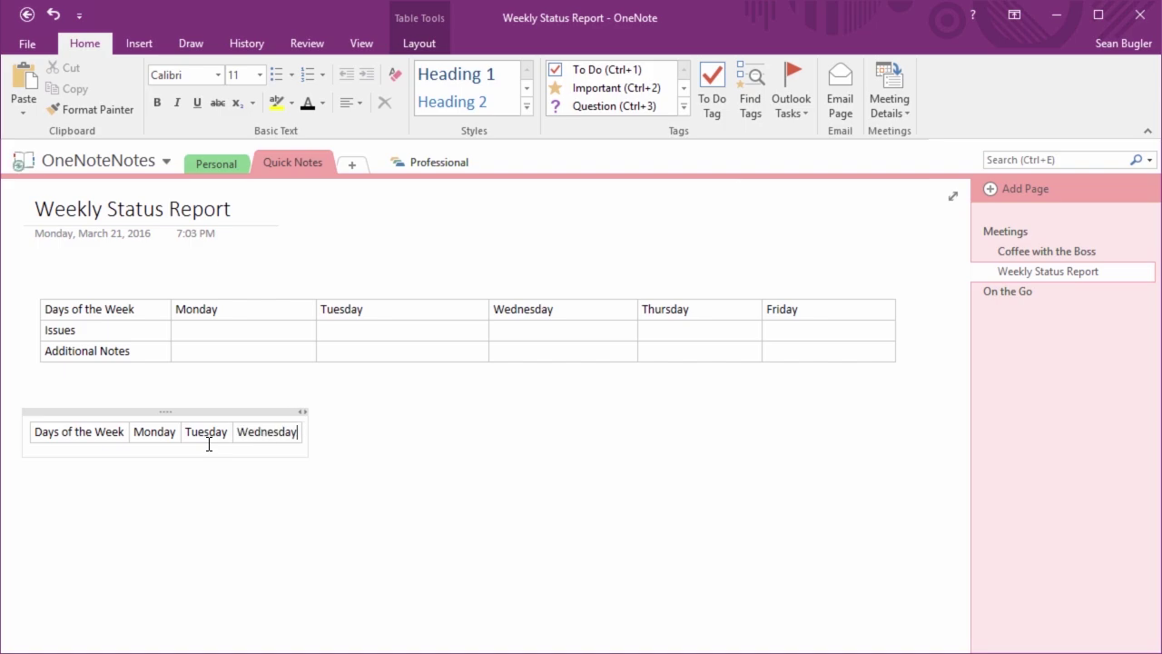
key("Tab")
type("Thursday")
key("Tab")
type("Firday")
key("BackSpace")
key("BackSpace")
key("BackSpace")
type("riday")
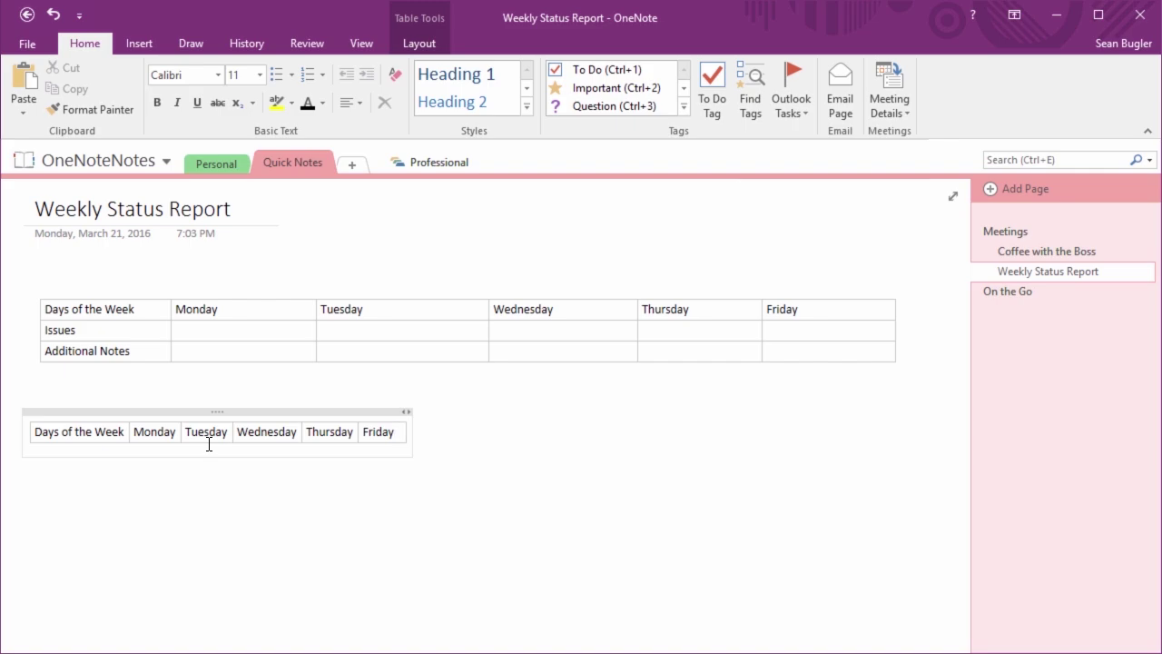
Add an 'Issues' row beneath the weekday header row
key("Return")
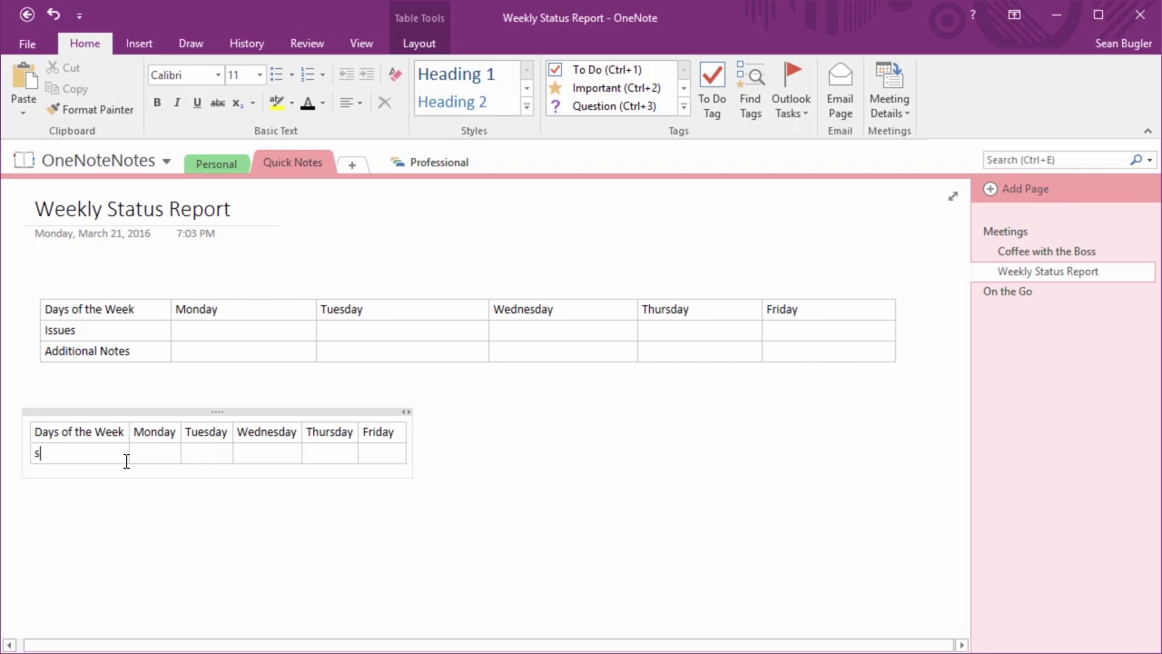
type("Issues")
key("Return")
key("BackSpace")
key("Return")
key("BackSpace")
key("Return")
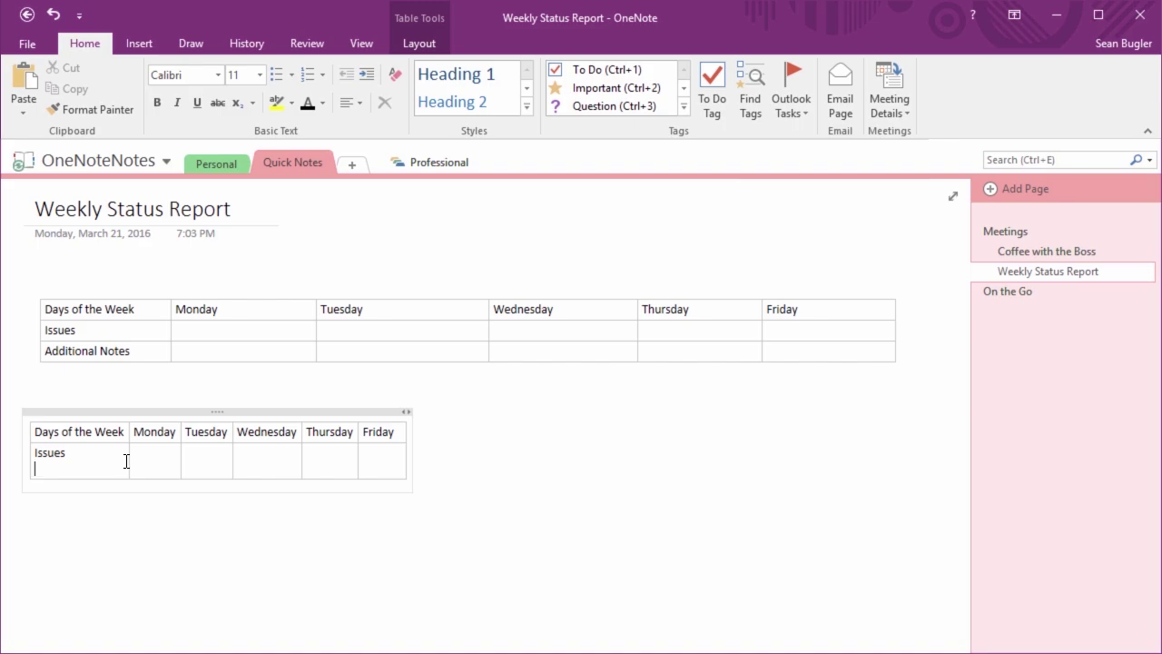
key("BackSpace")
key("Return")
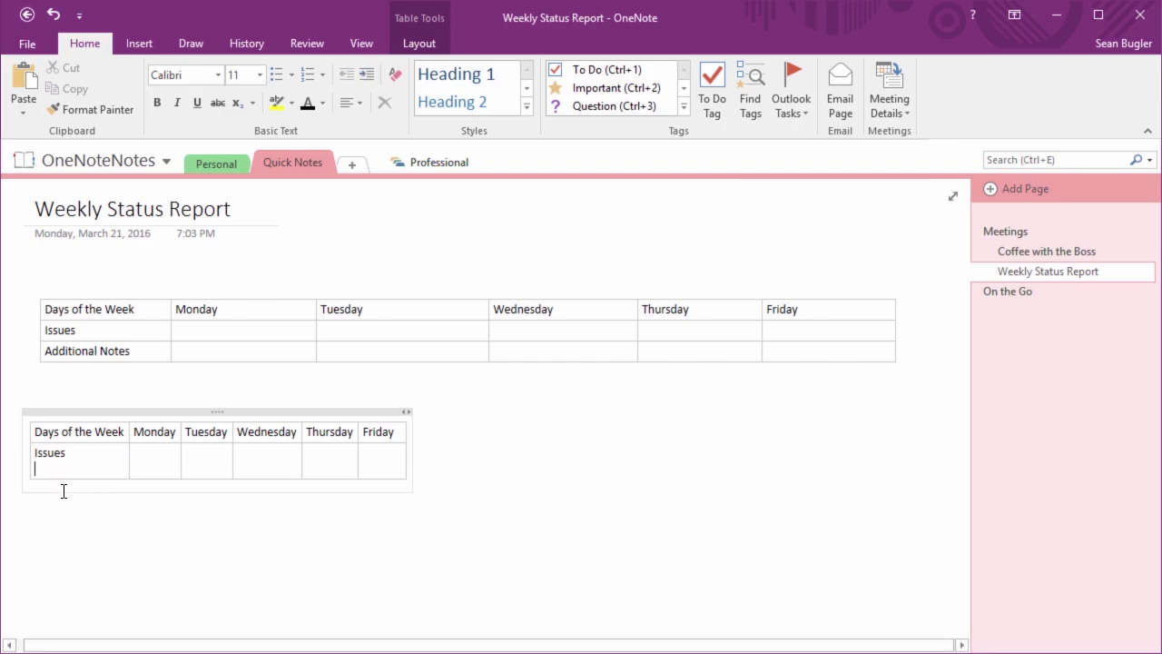
key("BackSpace")
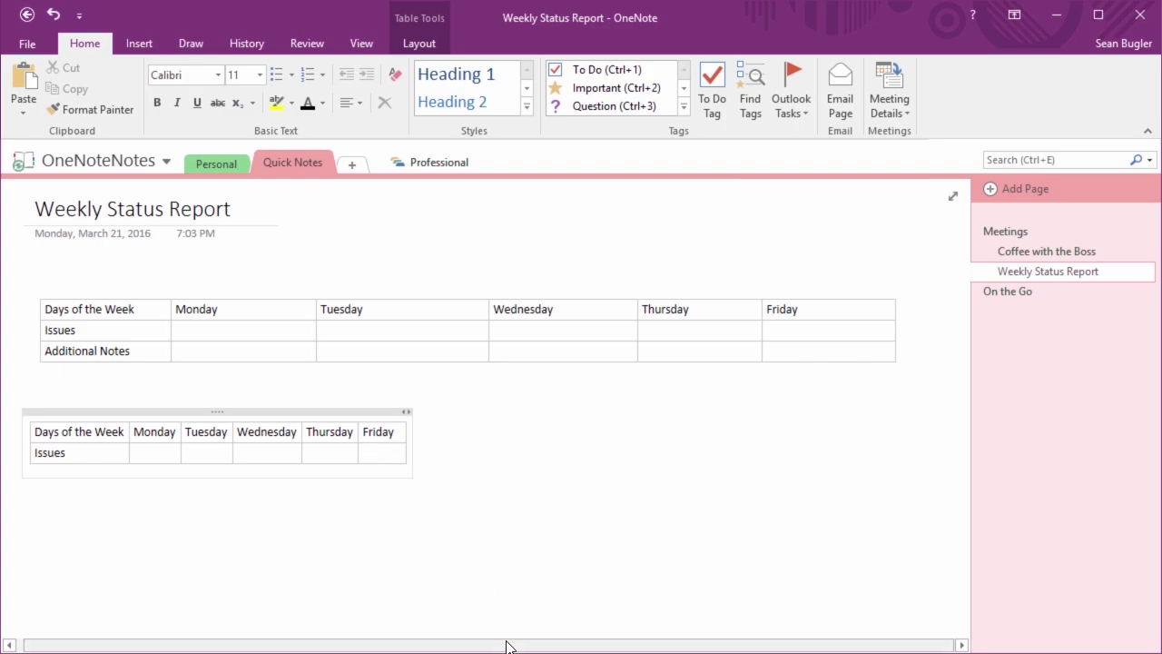
key("Tab")
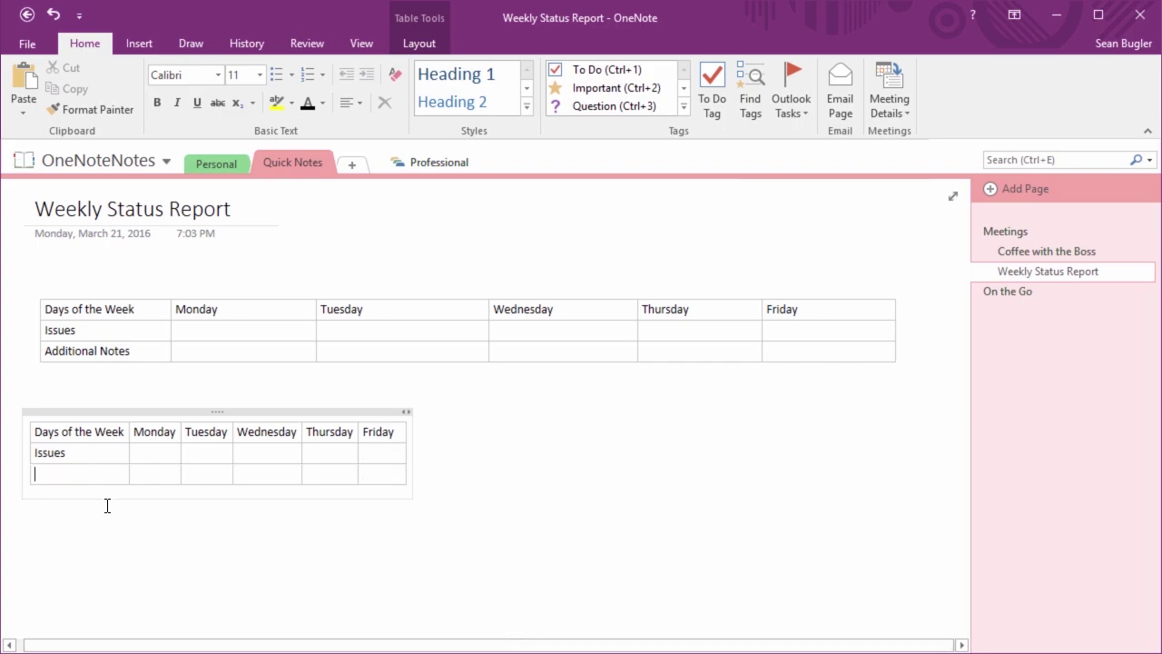
Add an 'Additional Notes' row and fine-tune the Friday column width
type("Additional Notes")
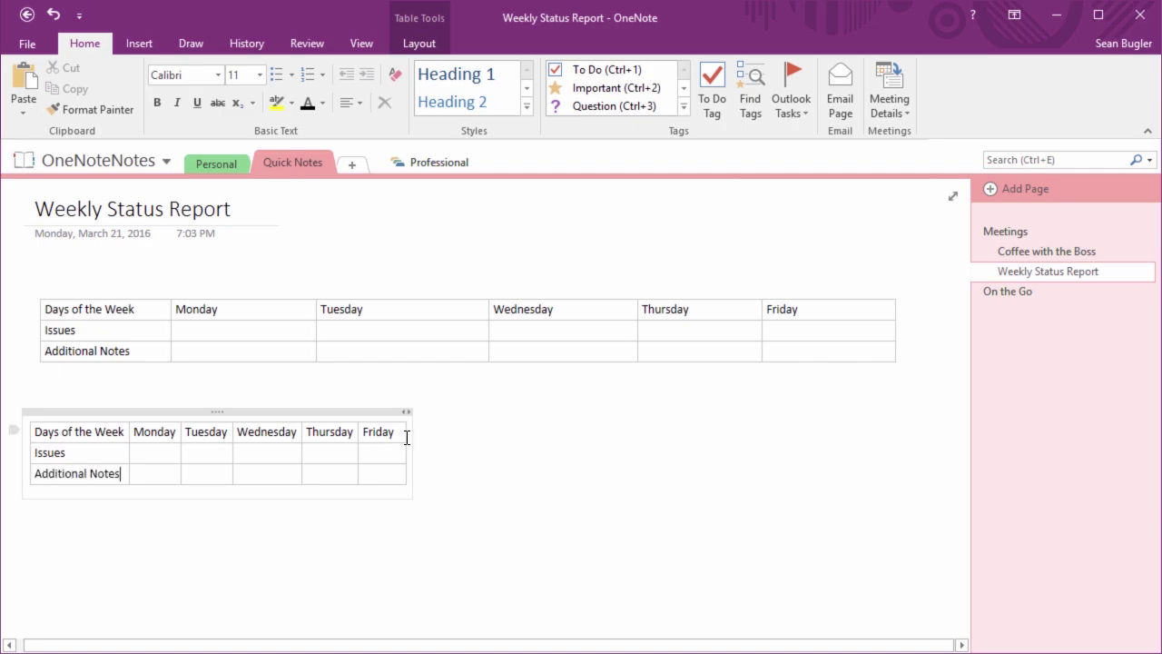
left_click_drag(405, 434, 443, 436)
left_click(169, 413)
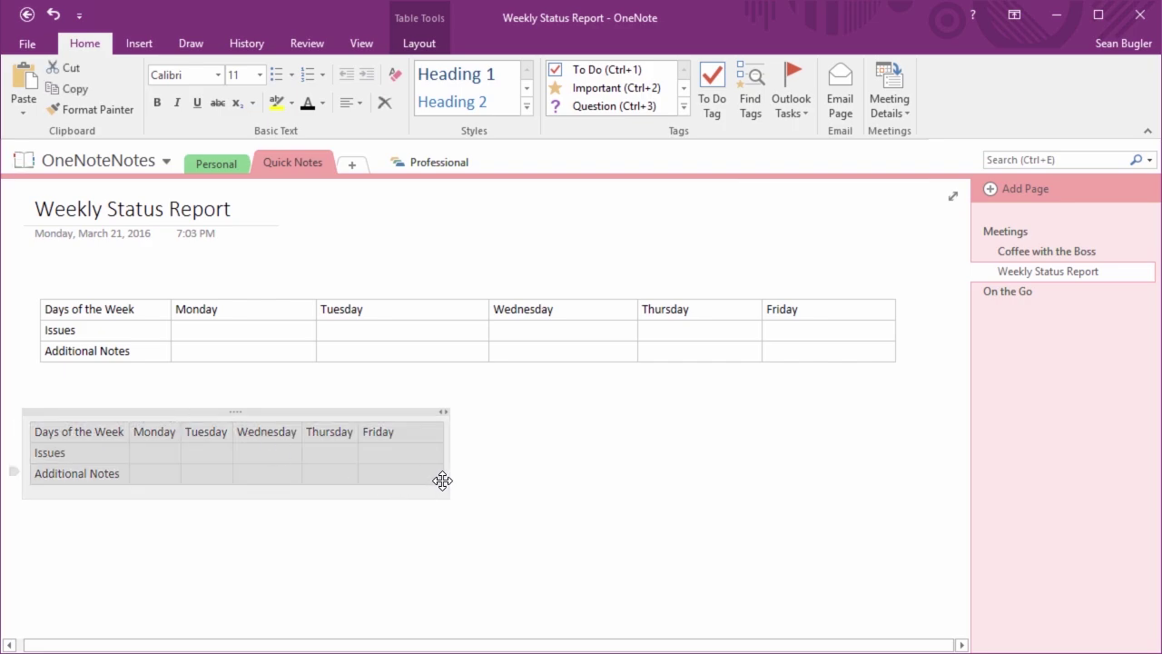
left_click(446, 473)
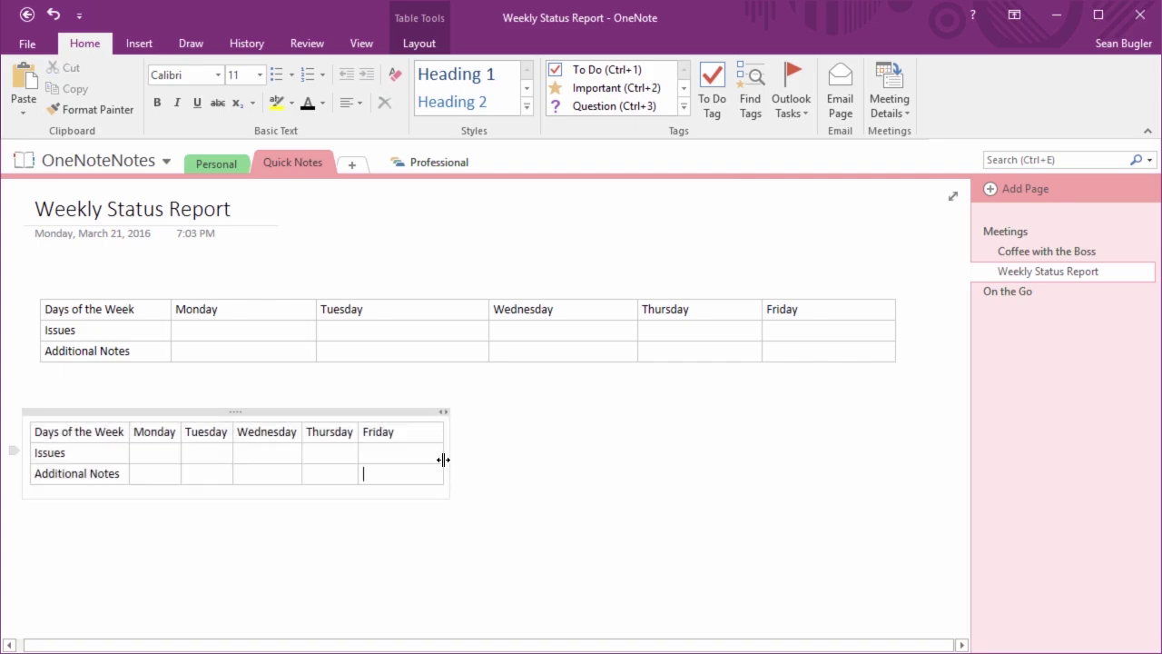
mouse_move(454, 458)
left_mouse_down()
mouse_move(532, 446)
mouse_move(441, 466)
left_mouse_up()
Delete the small practice table, keeping the original weekly table
left_click(217, 412)
key("Delete")
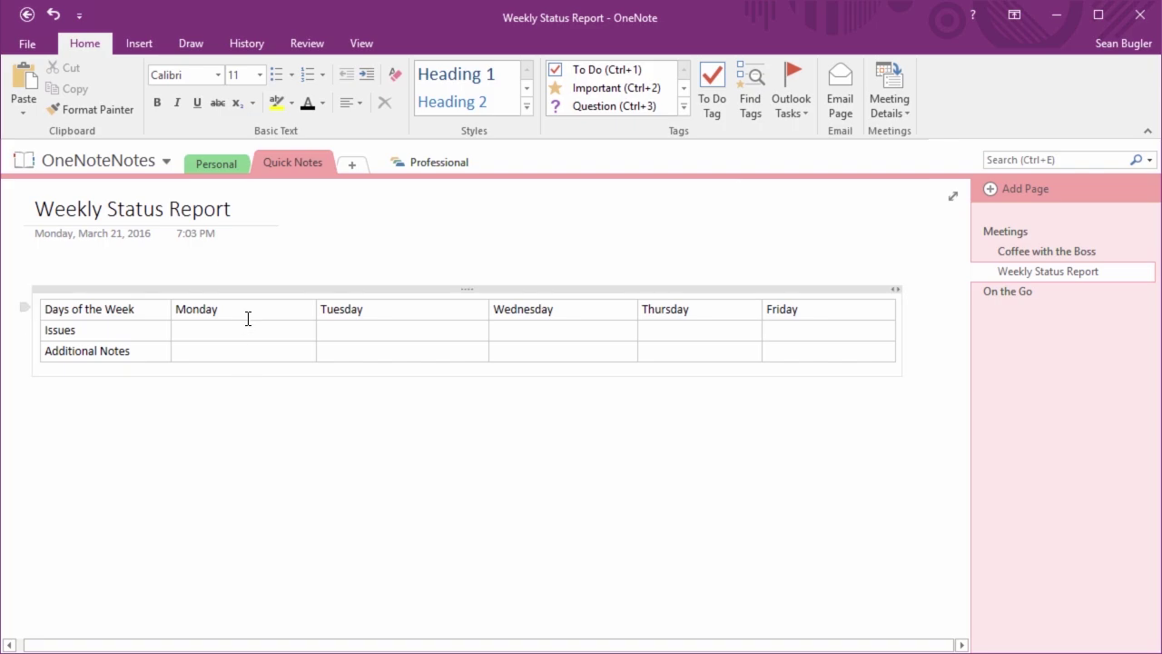
left_click(247, 318)
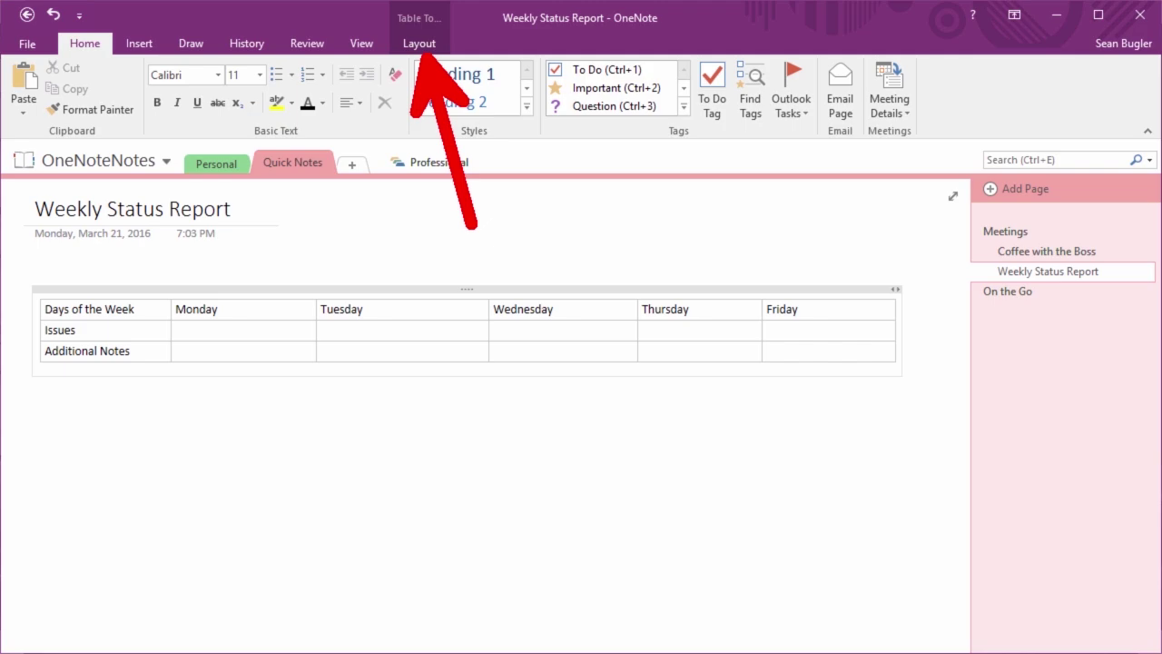
Select the header row and toggle Hide Borders on and off so borders stay visible
left_click(418, 43)
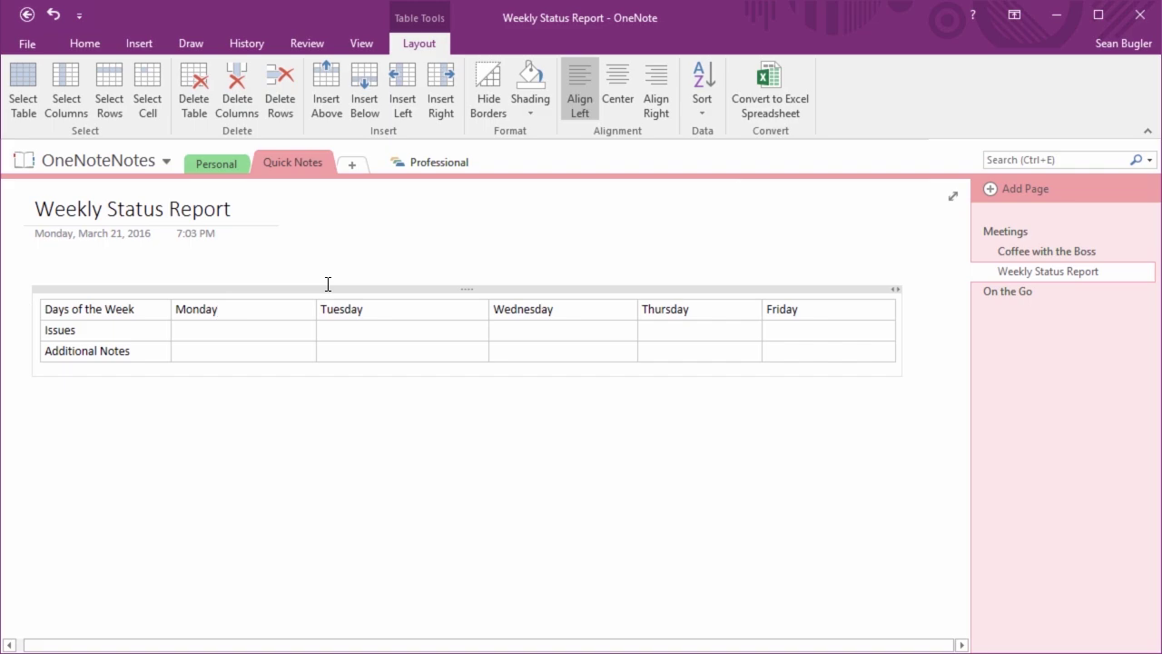
left_click(104, 102)
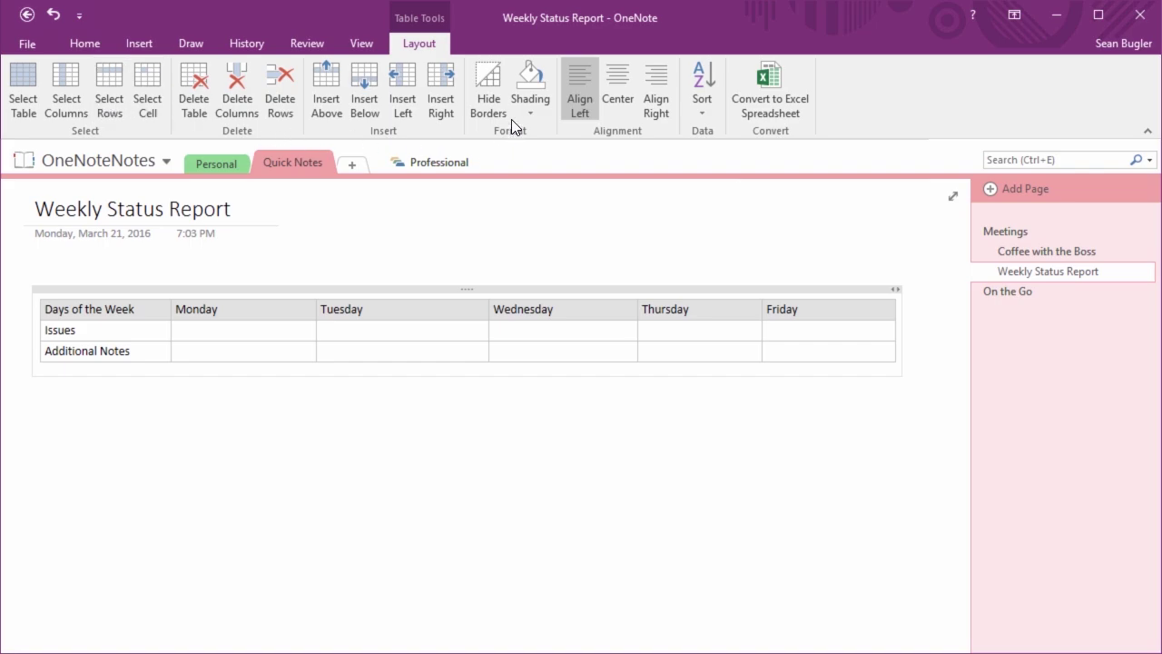
left_click(486, 82)
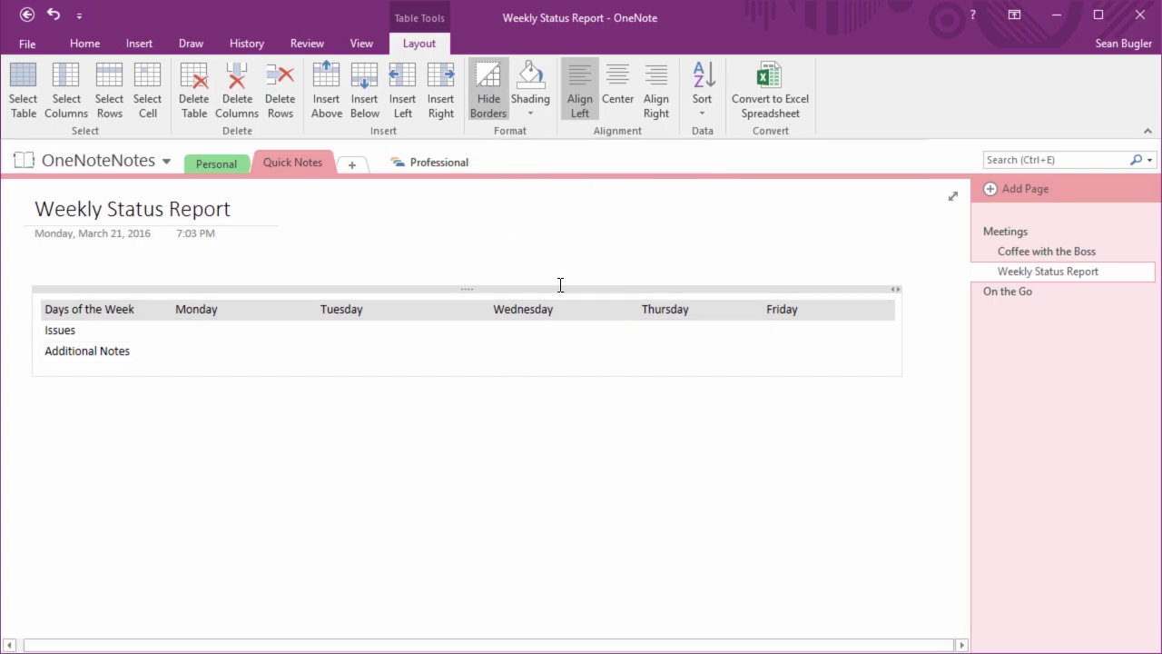
left_click(493, 92)
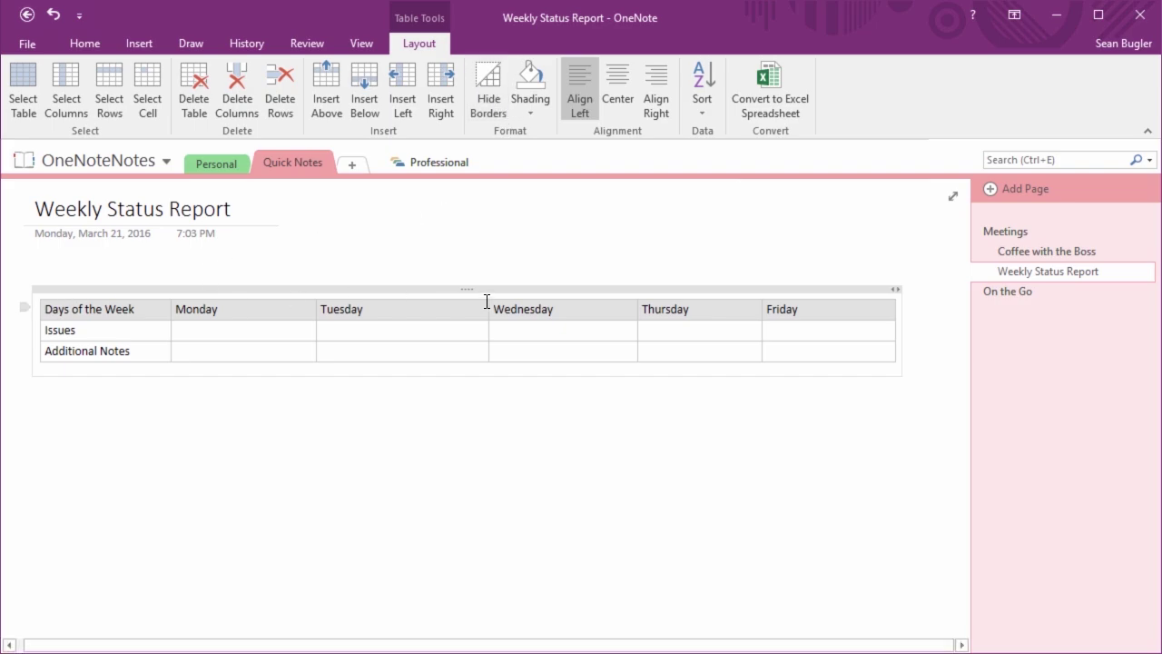
left_click(526, 110)
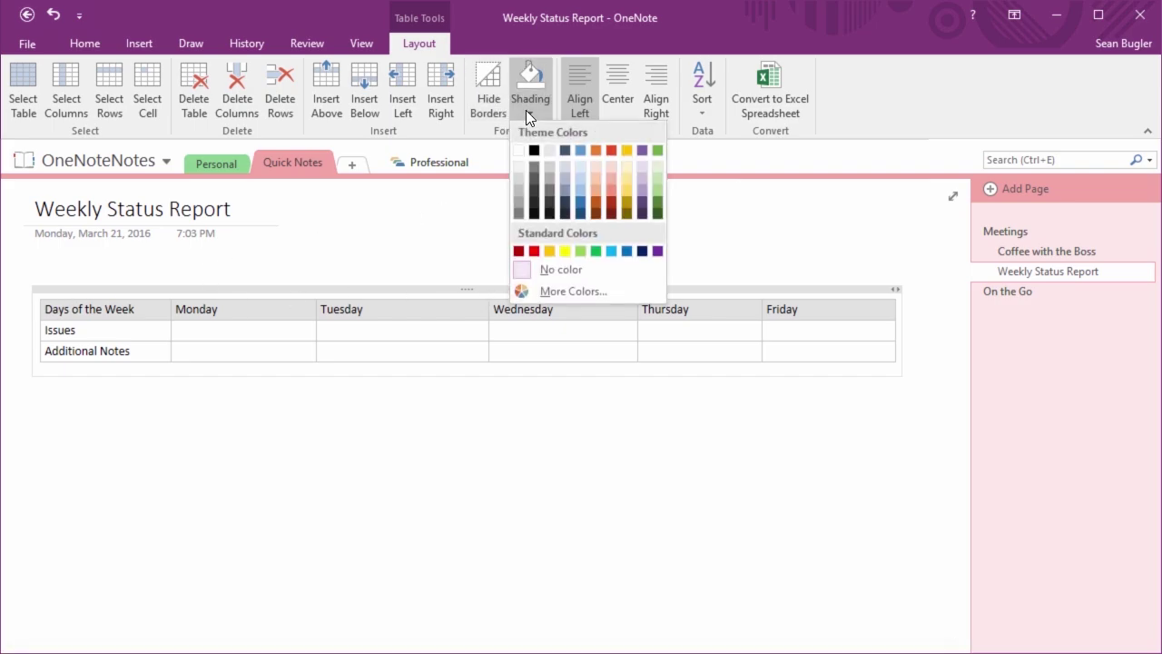
Shade the header row light peach and the Additional Notes row a darker tint
left_click(599, 170)
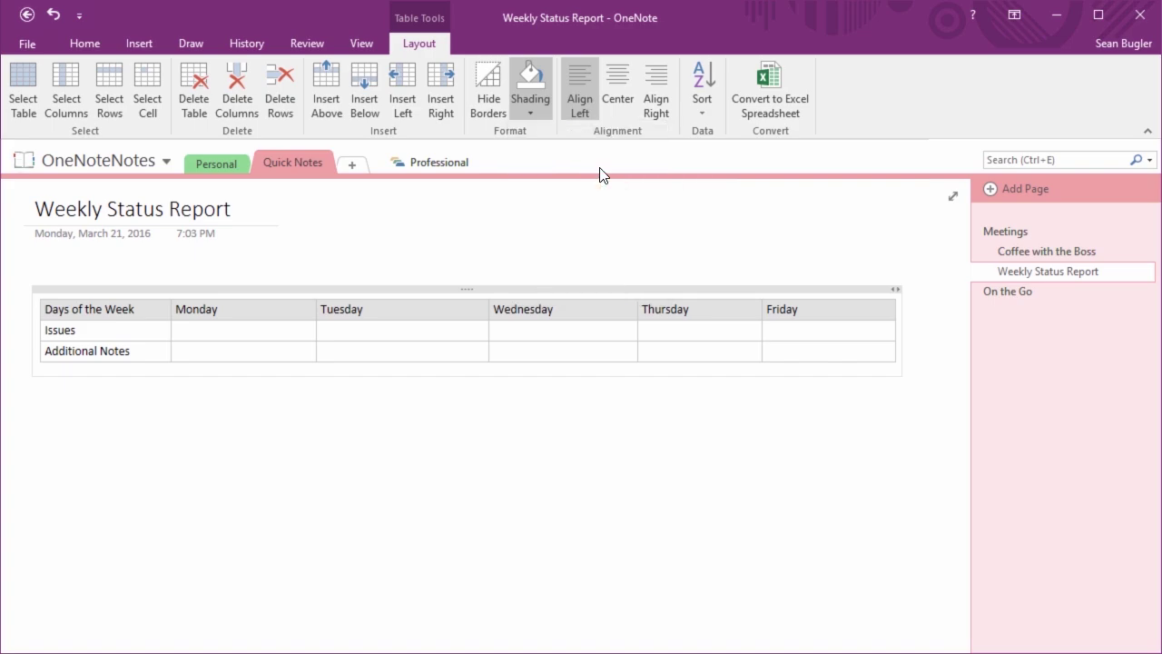
left_click(347, 344)
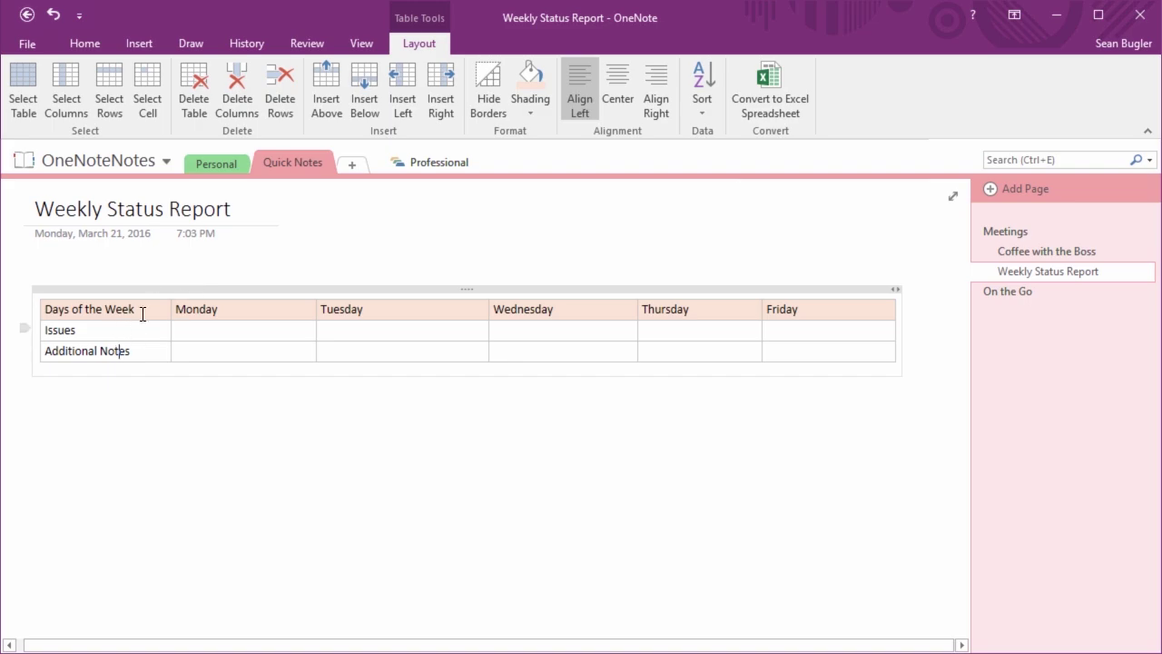
left_click(110, 93)
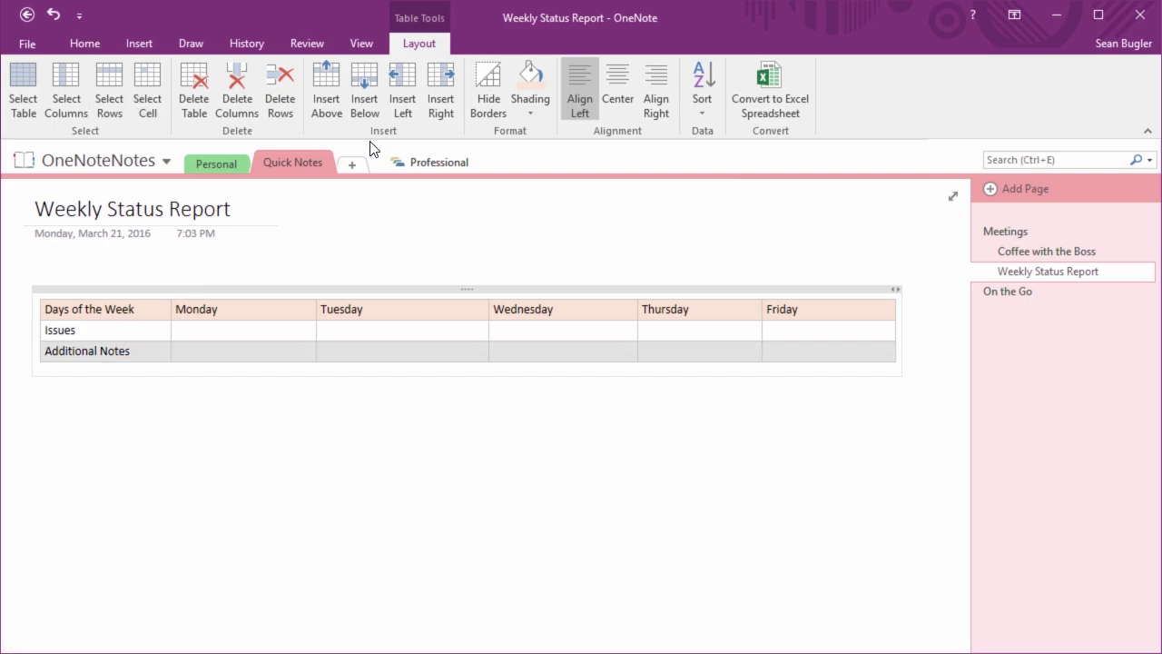
left_click(523, 71)
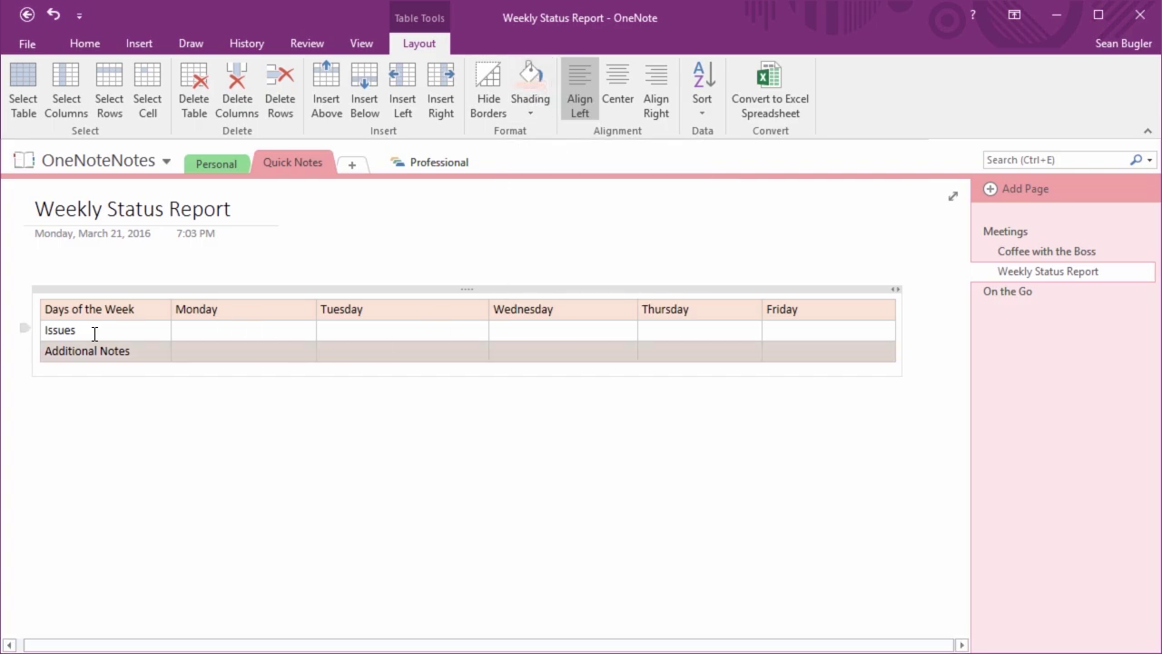
left_click(47, 330)
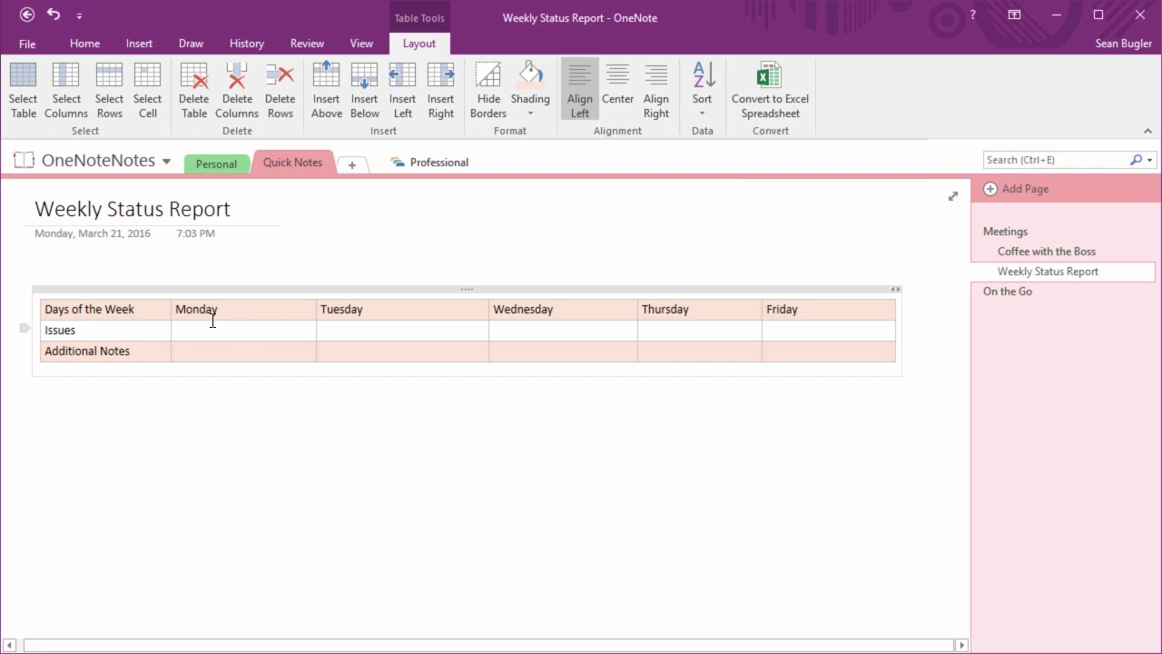
Select the Issues row, give it pale blue shading, and leave the table
left_click(111, 88)
left_click(525, 115)
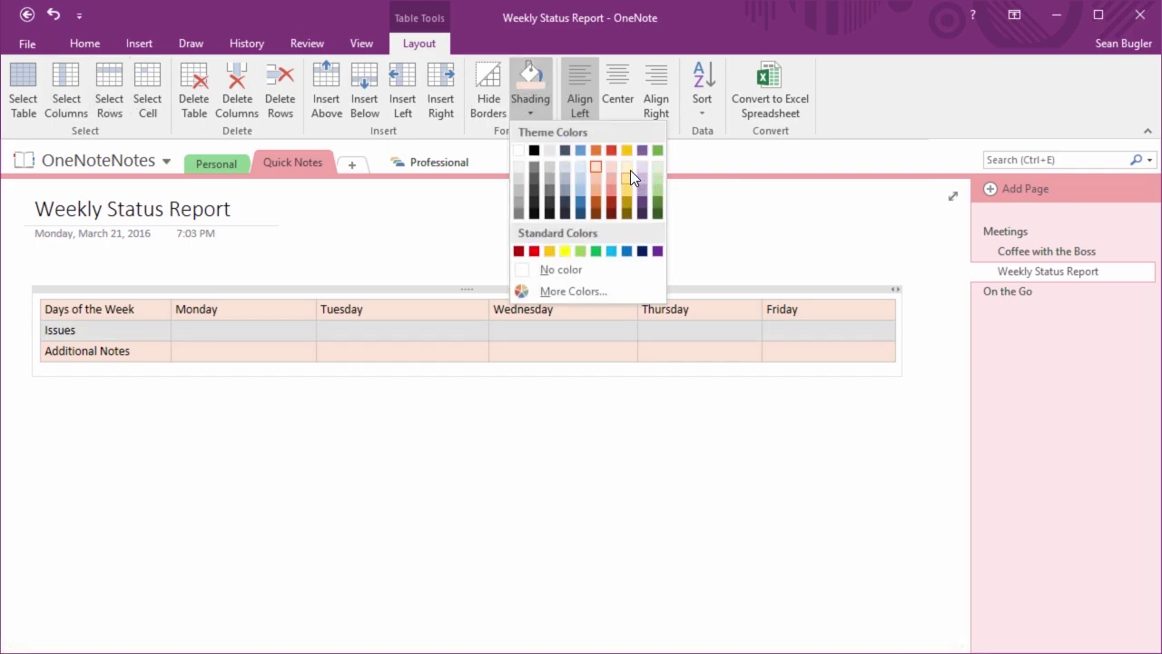
left_click(579, 170)
left_click(420, 396)
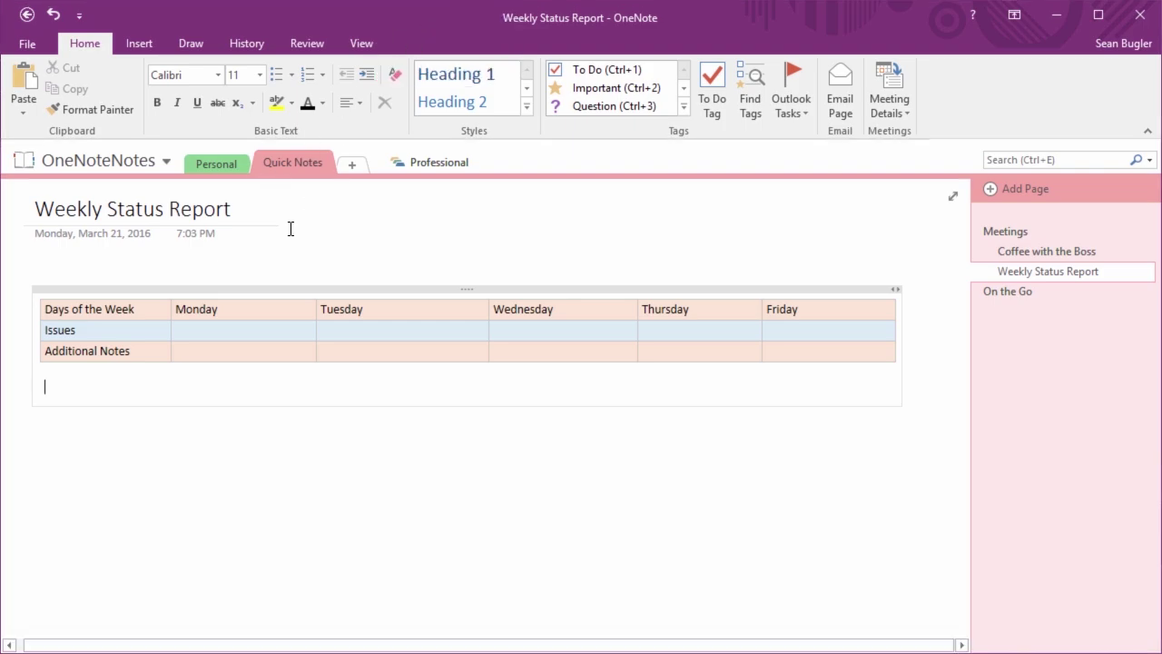
left_click(191, 351)
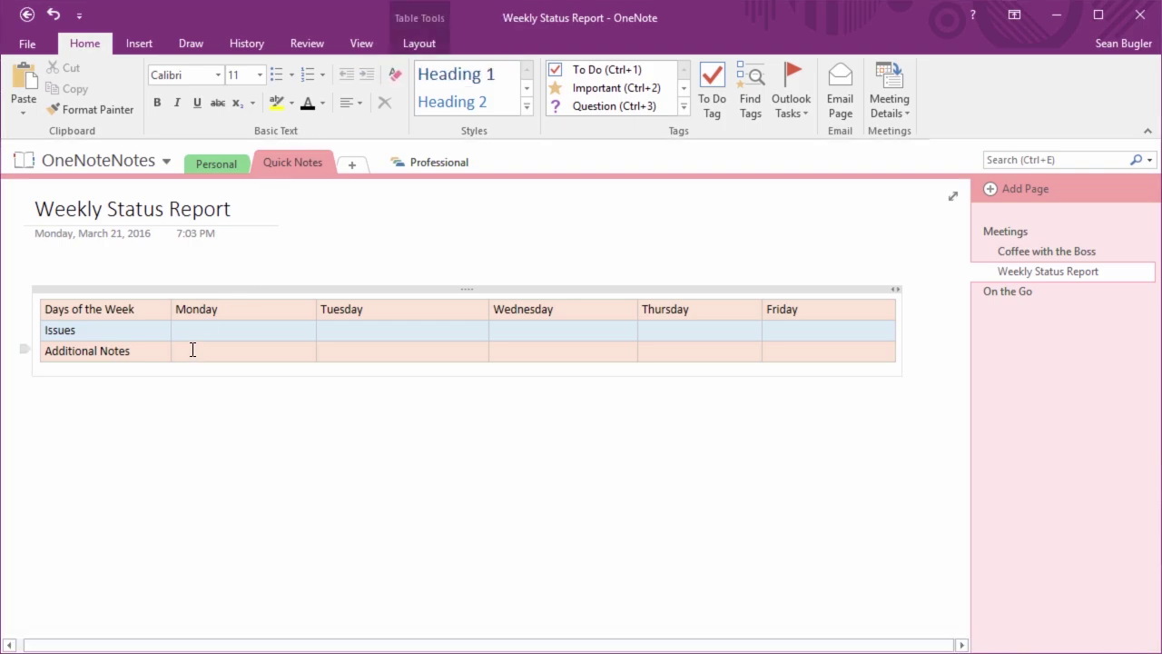
Select the Days of the Week header row and centre its text
left_click(415, 45)
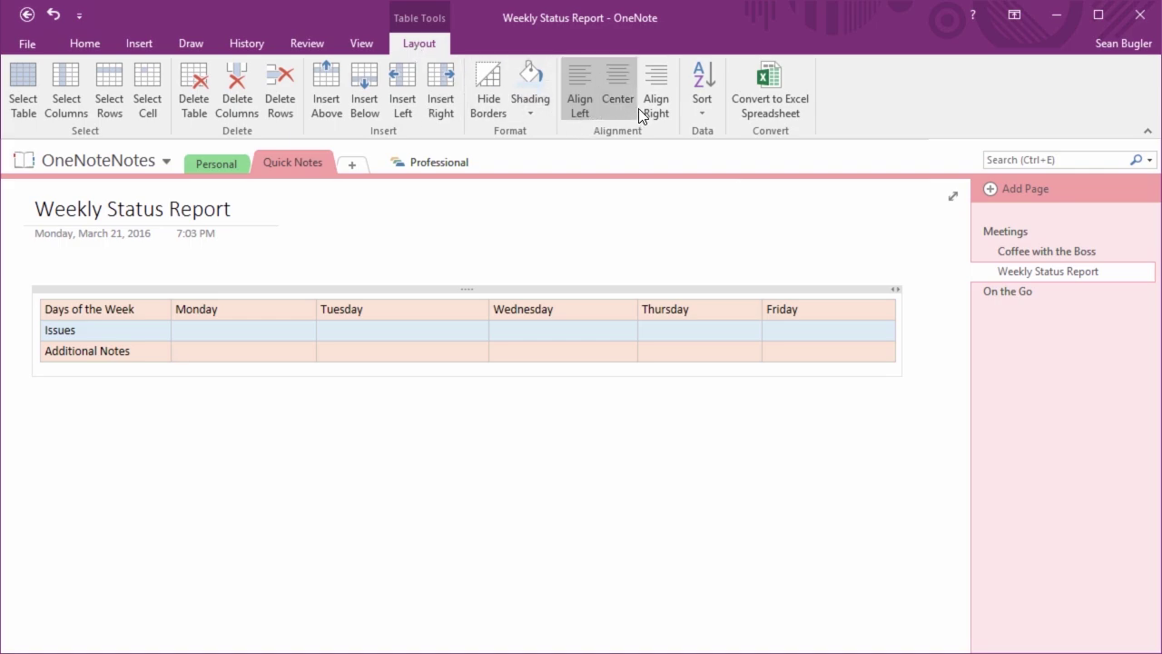
left_click(47, 308)
left_click(109, 93)
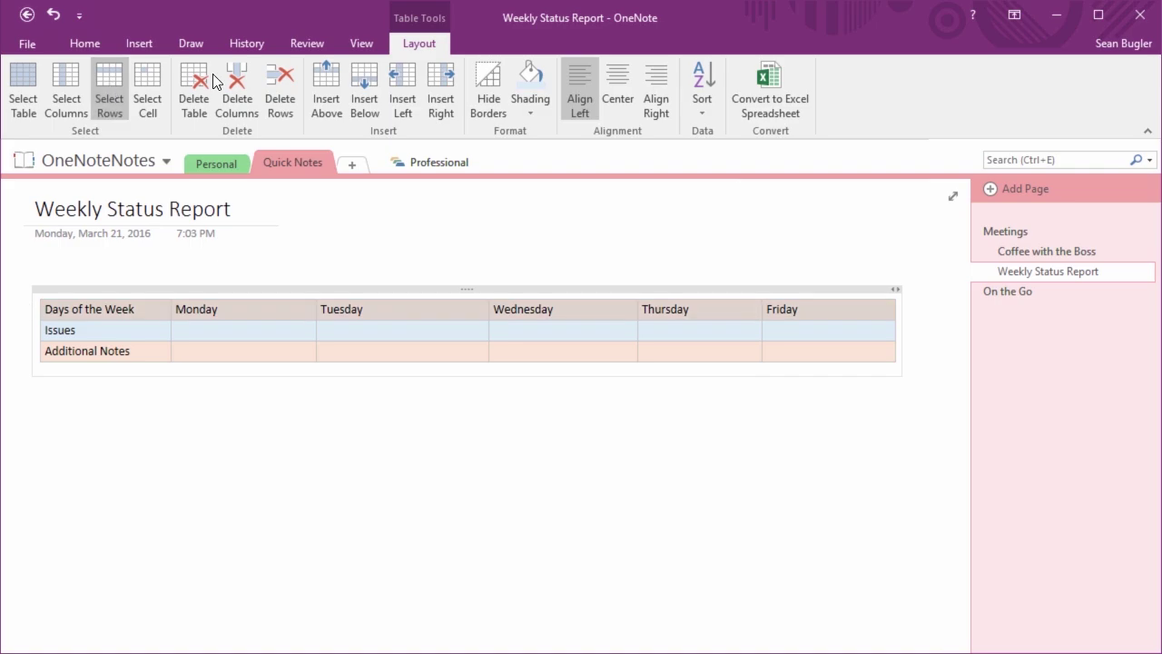
left_click(621, 97)
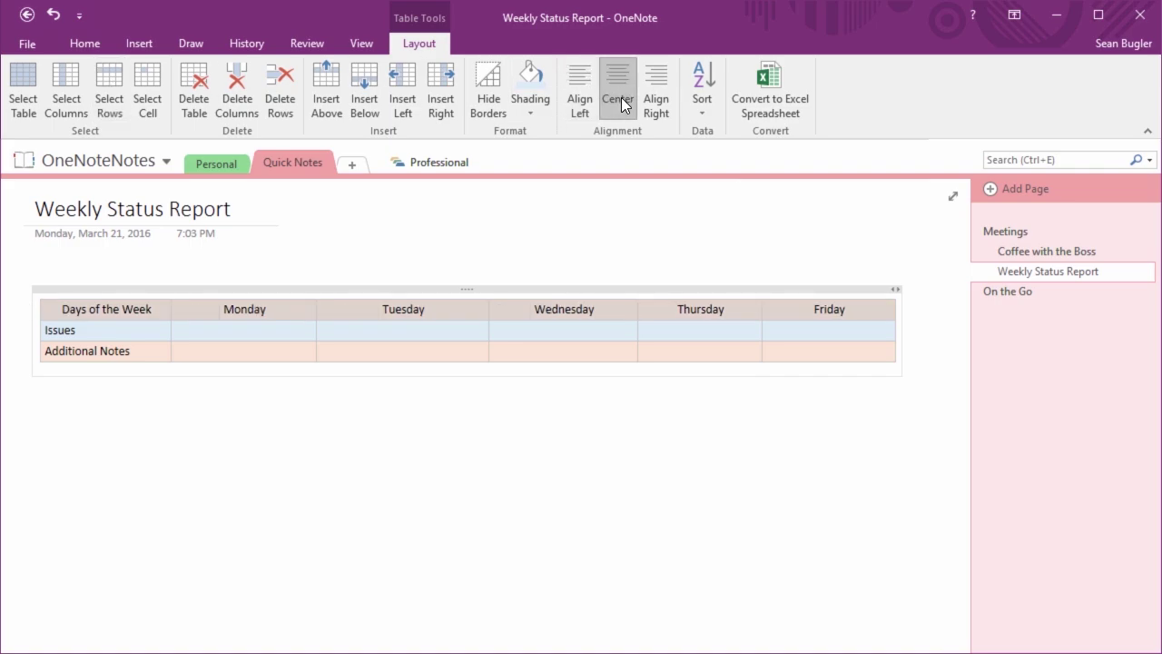
left_click(235, 330)
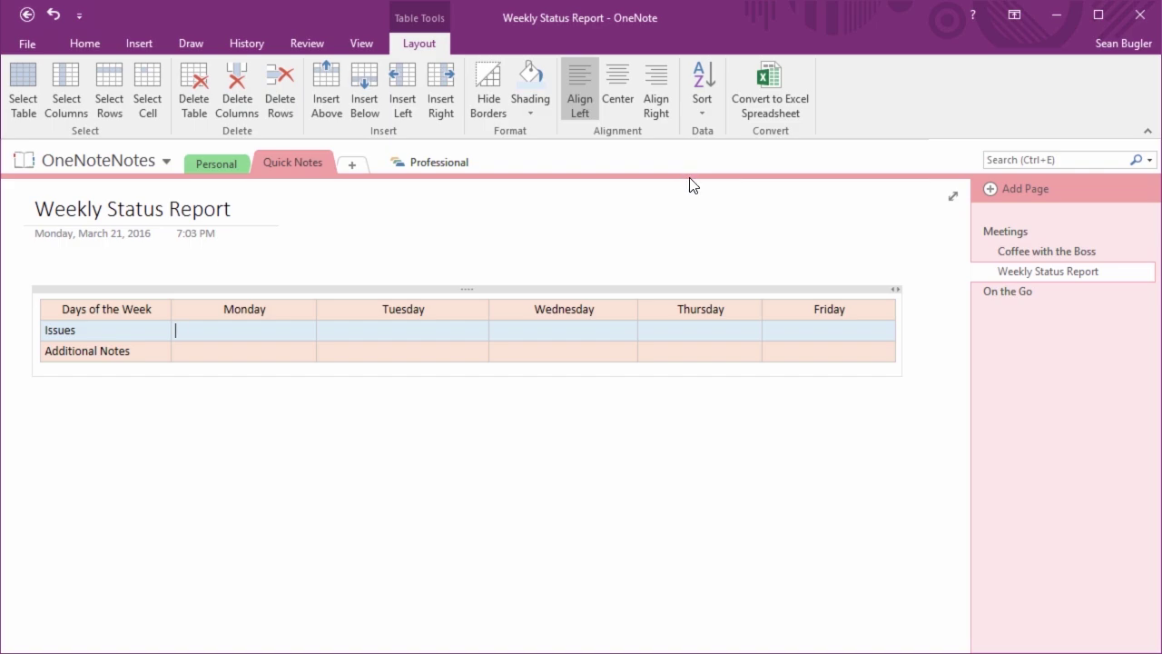
Convert the weekly table into an embedded Excel spreadsheet
left_click(776, 103)
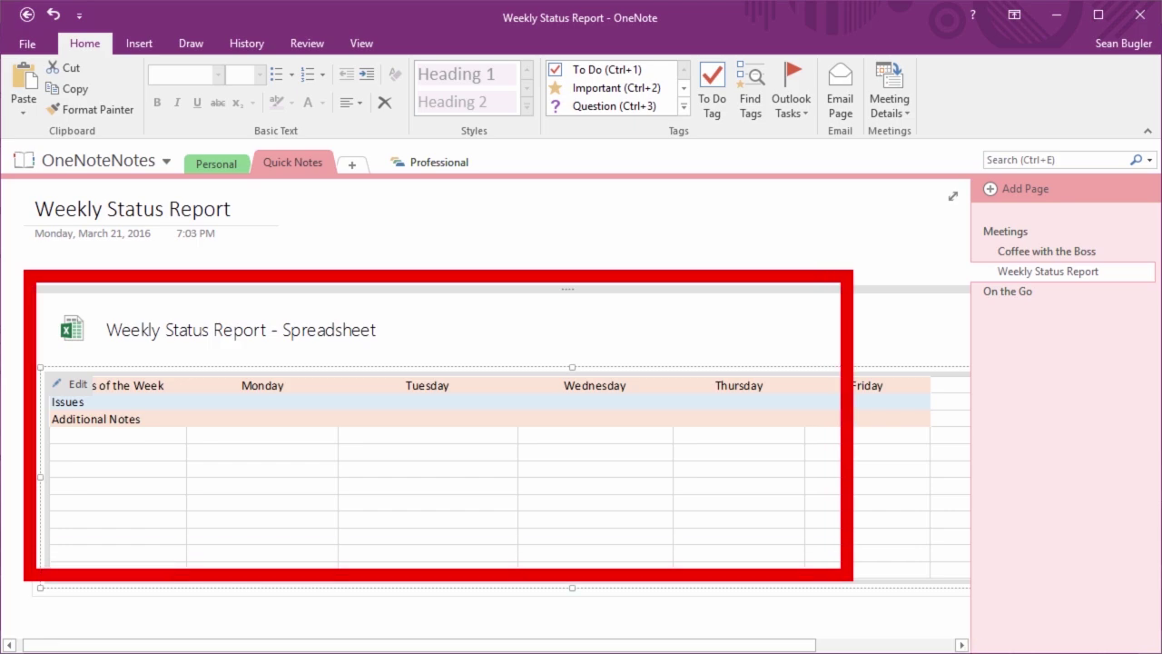
scroll(345, 423, "right", 1)
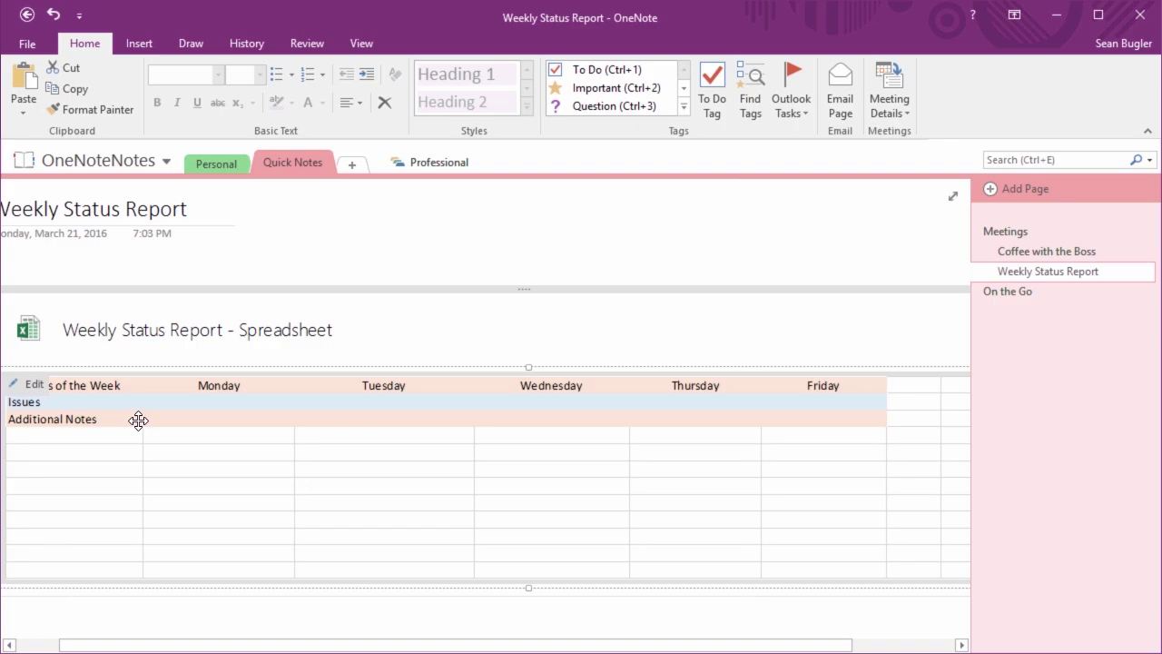
key("Escape")
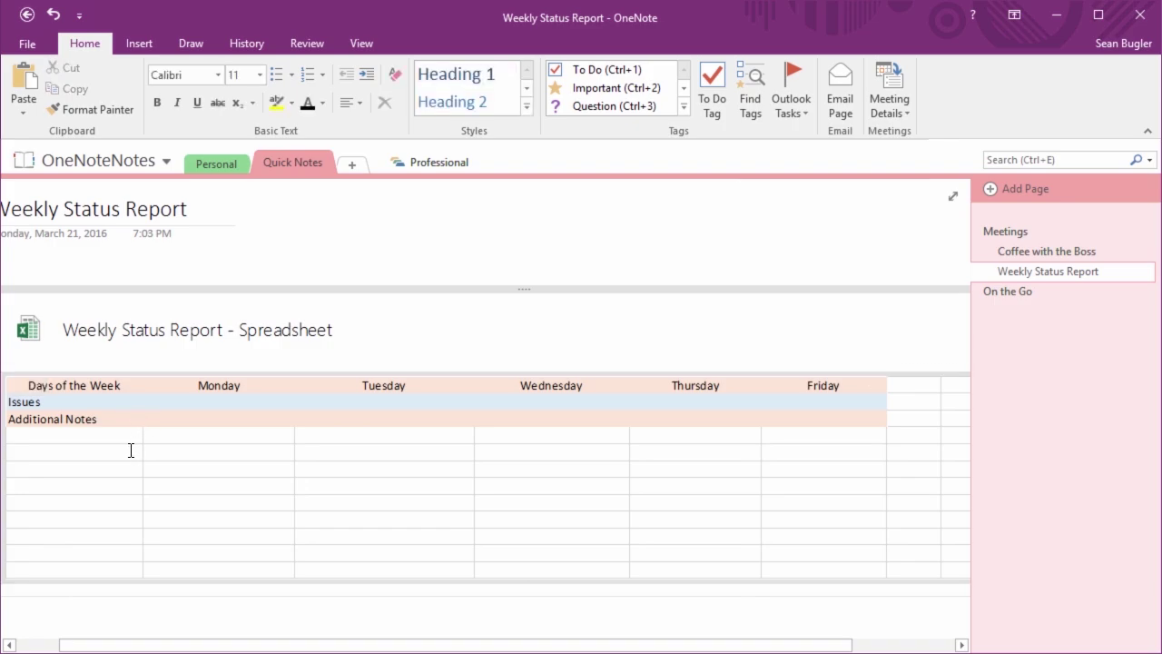
Open the embedded spreadsheet in Excel with its right-click Edit command
left_click(53, 389)
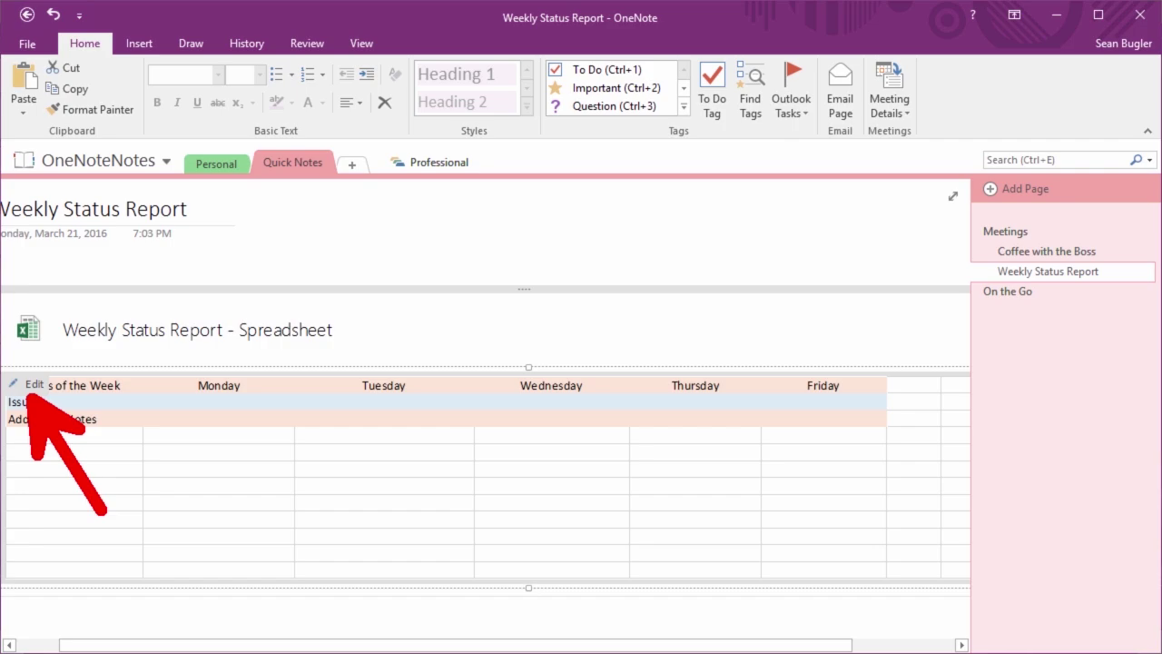
right_click(223, 409)
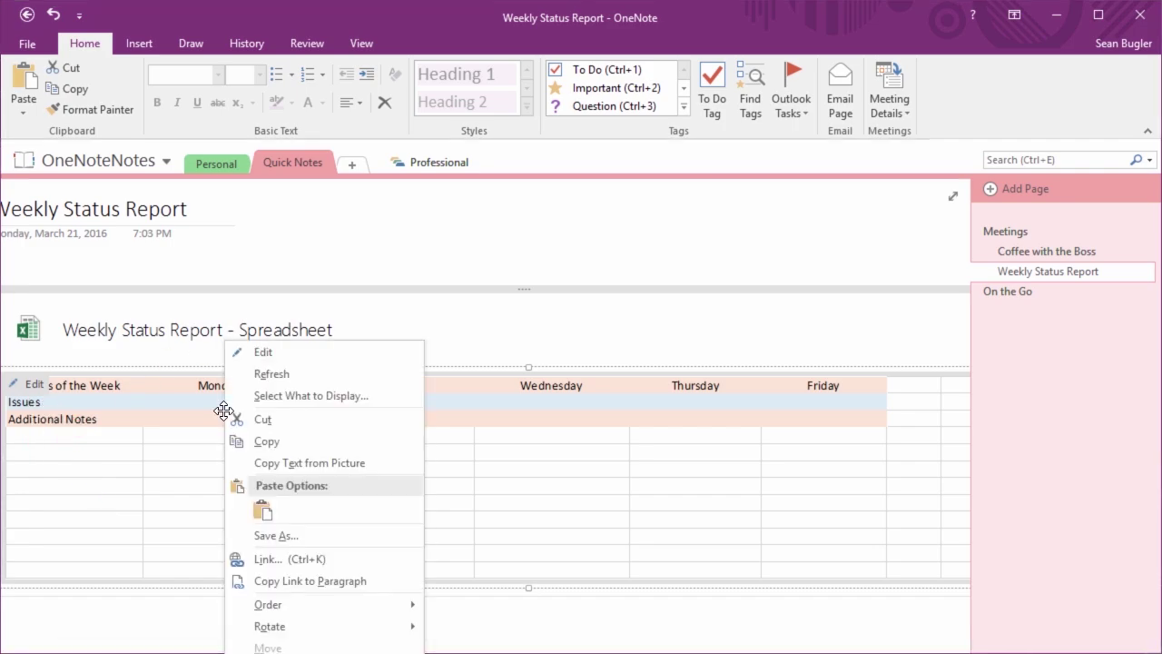
left_click(284, 354)
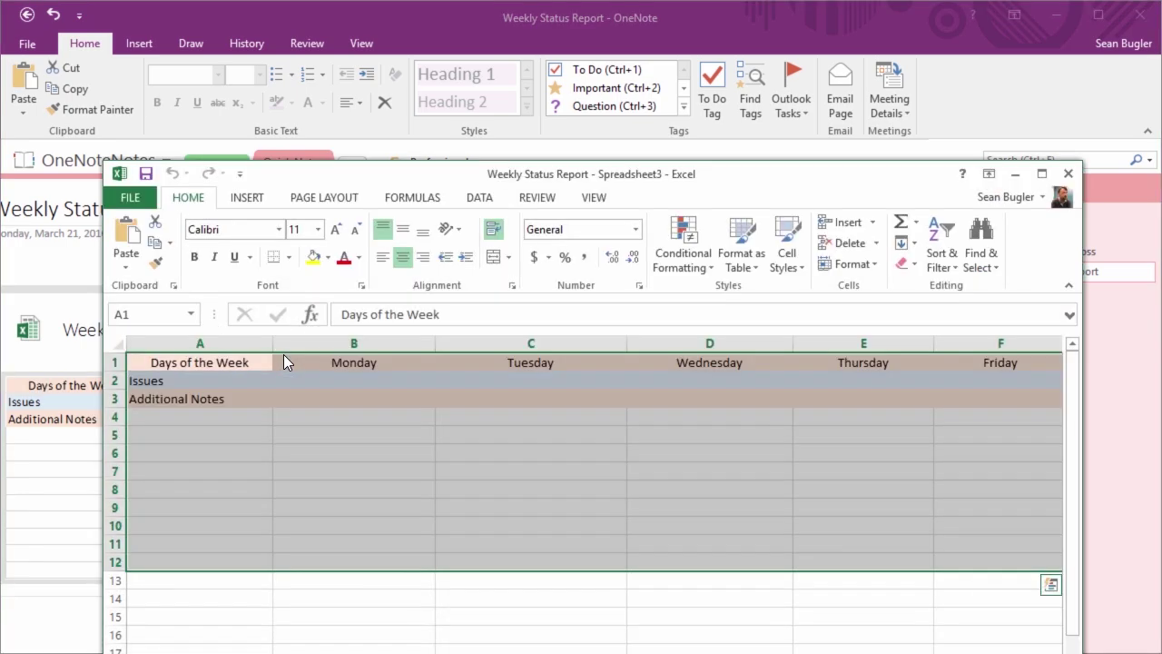
Move the Excel window, select cell B5, and close Excel
left_click_drag(428, 183, 325, 33)
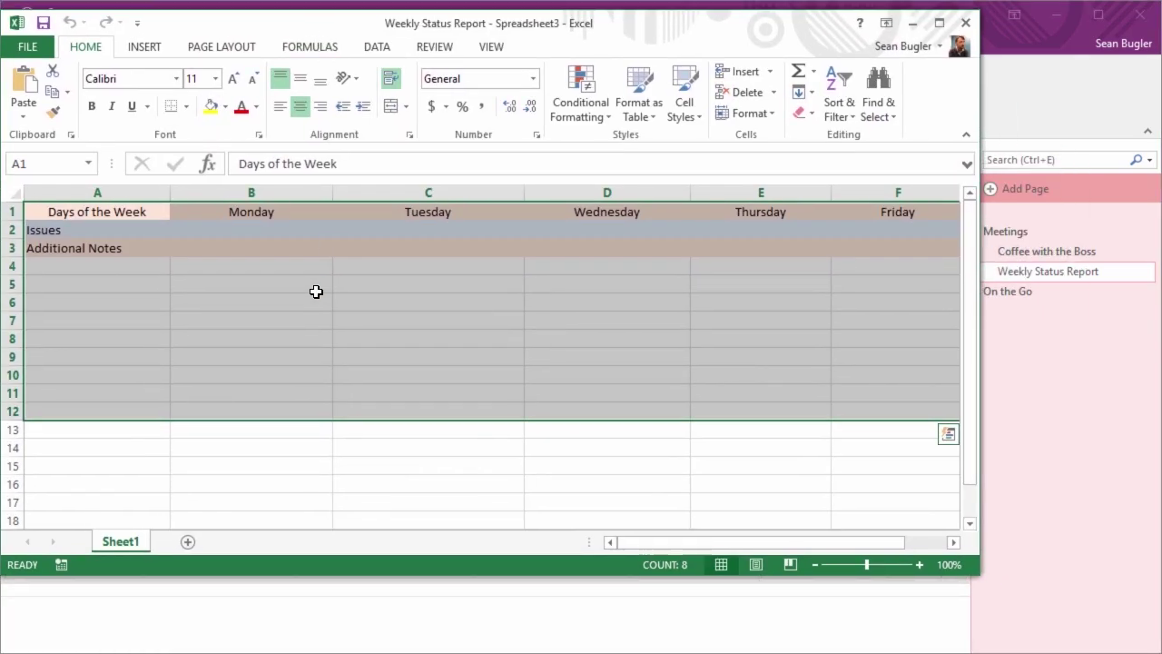
left_click(316, 291)
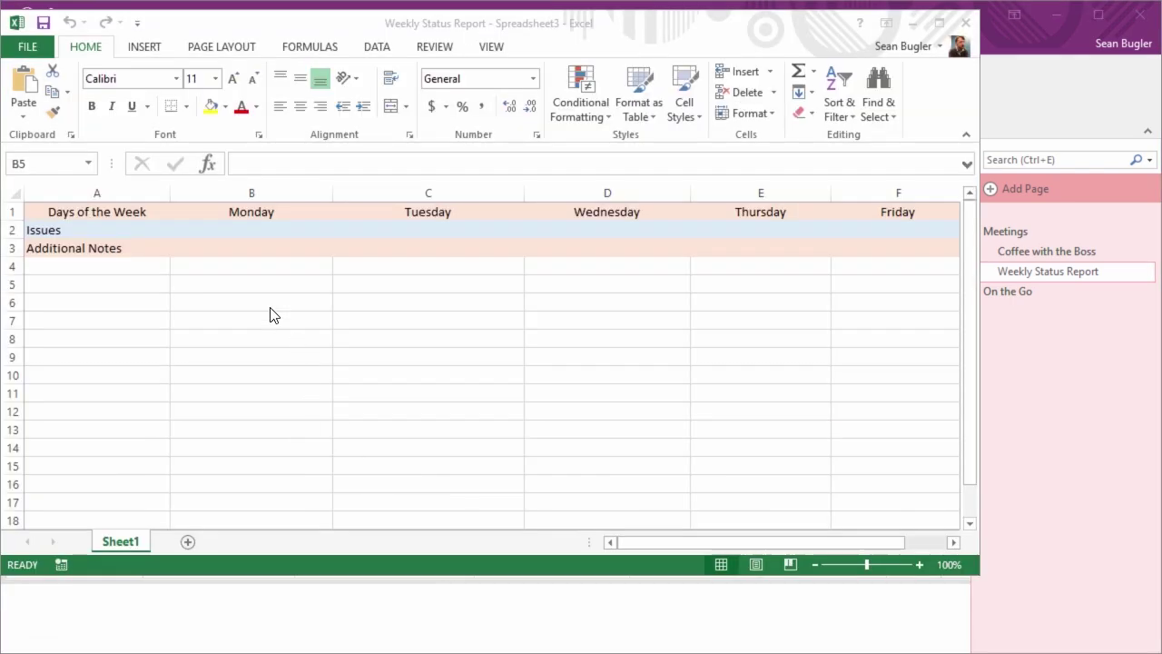
left_click(964, 23)
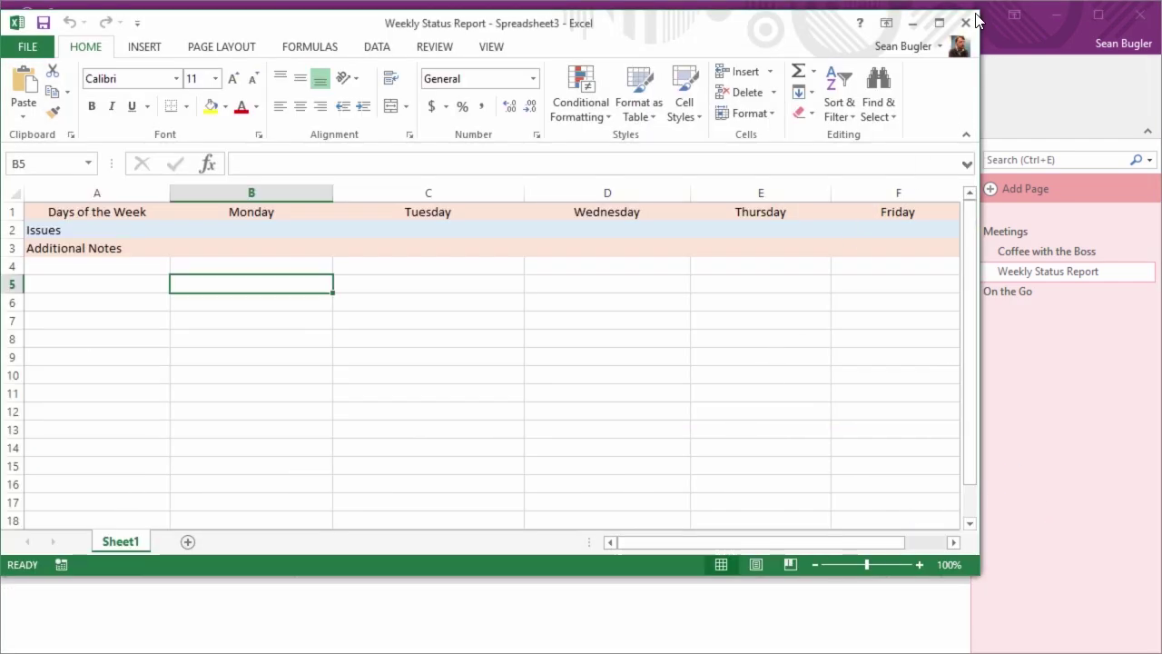
Close the reappearing Excel window and switch to the Professional section group
left_click(965, 25)
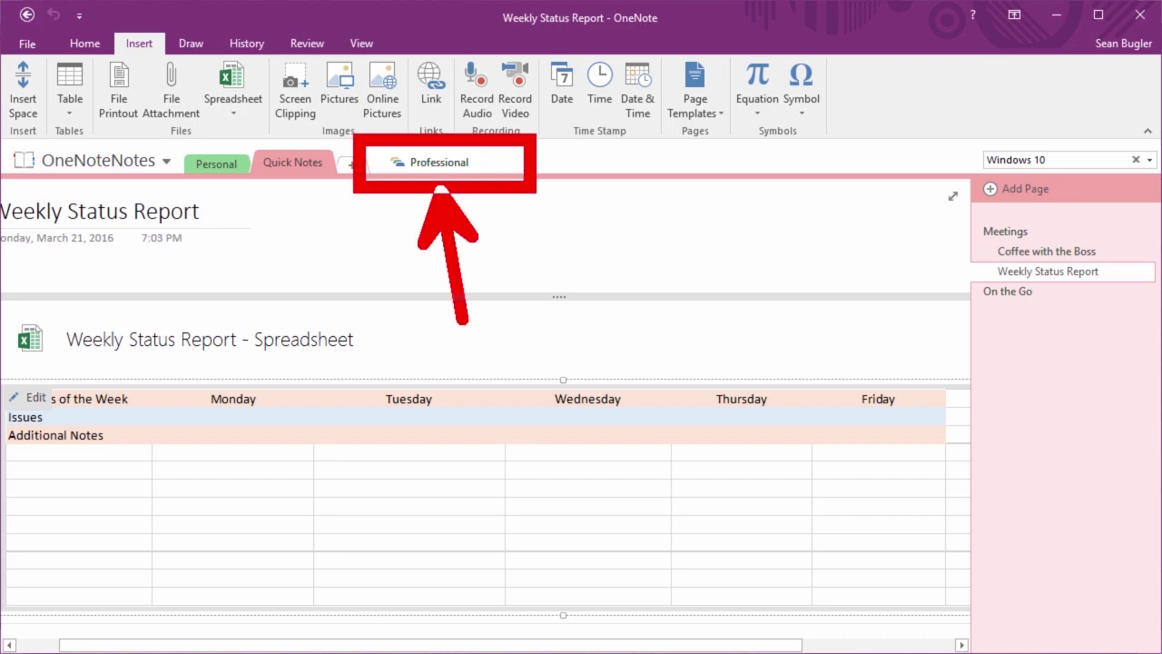
left_click(424, 161)
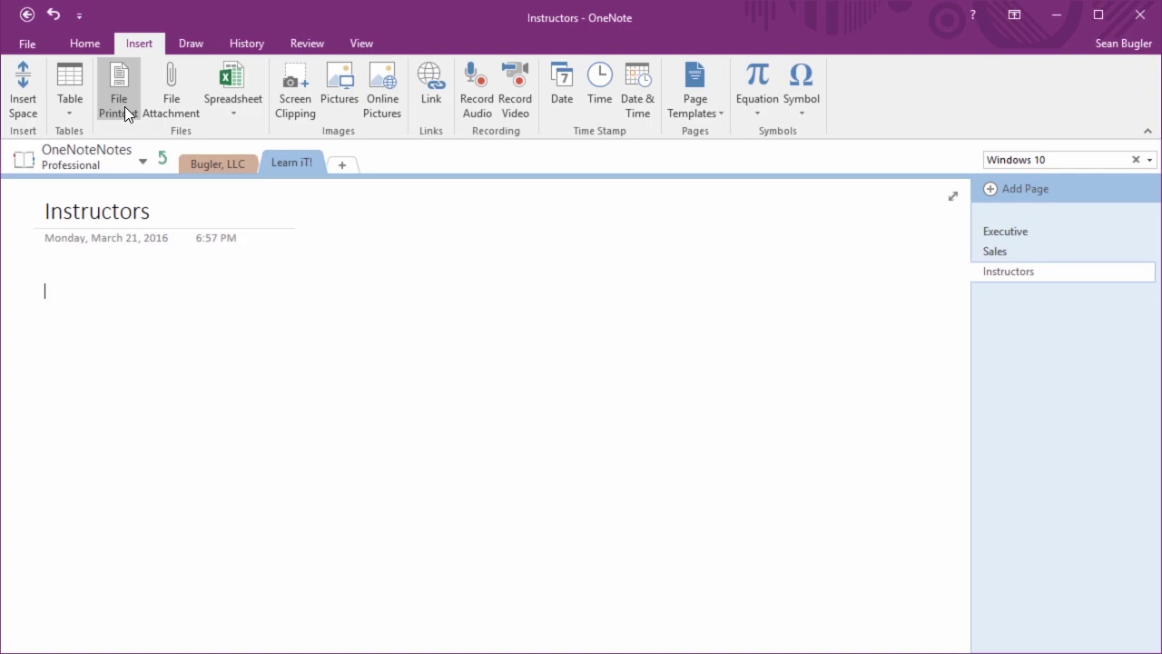
Insert 'Intro to Devices Running Windows 10' from Active Projects as a file printout
left_click(129, 82)
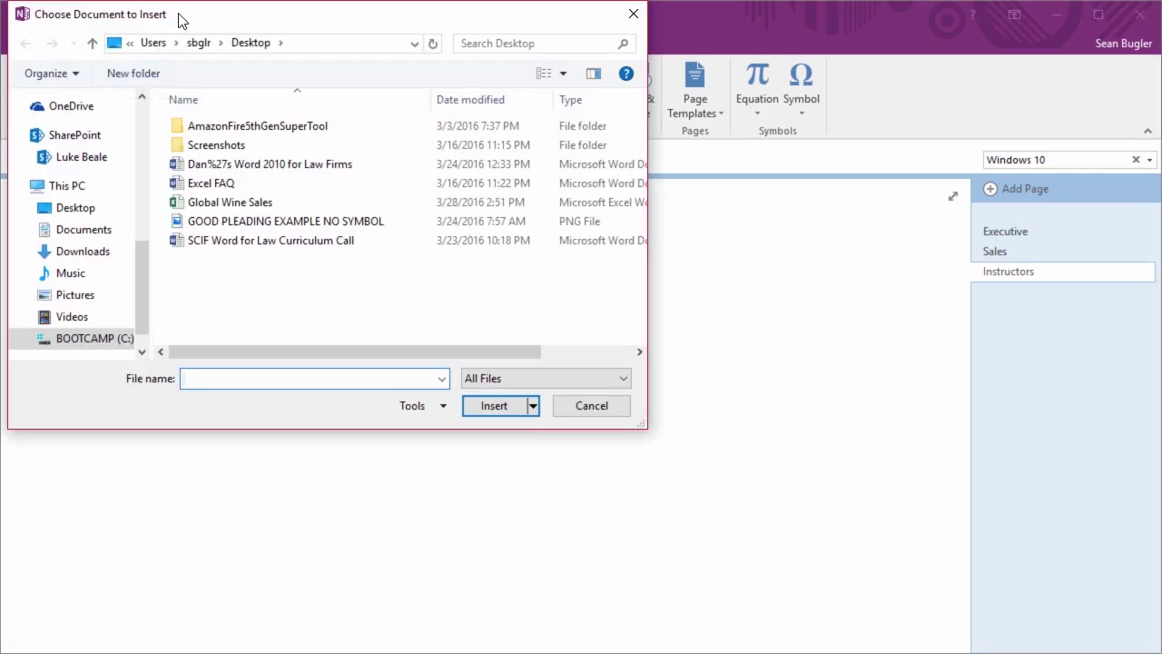
left_click_drag(181, 20, 233, 100)
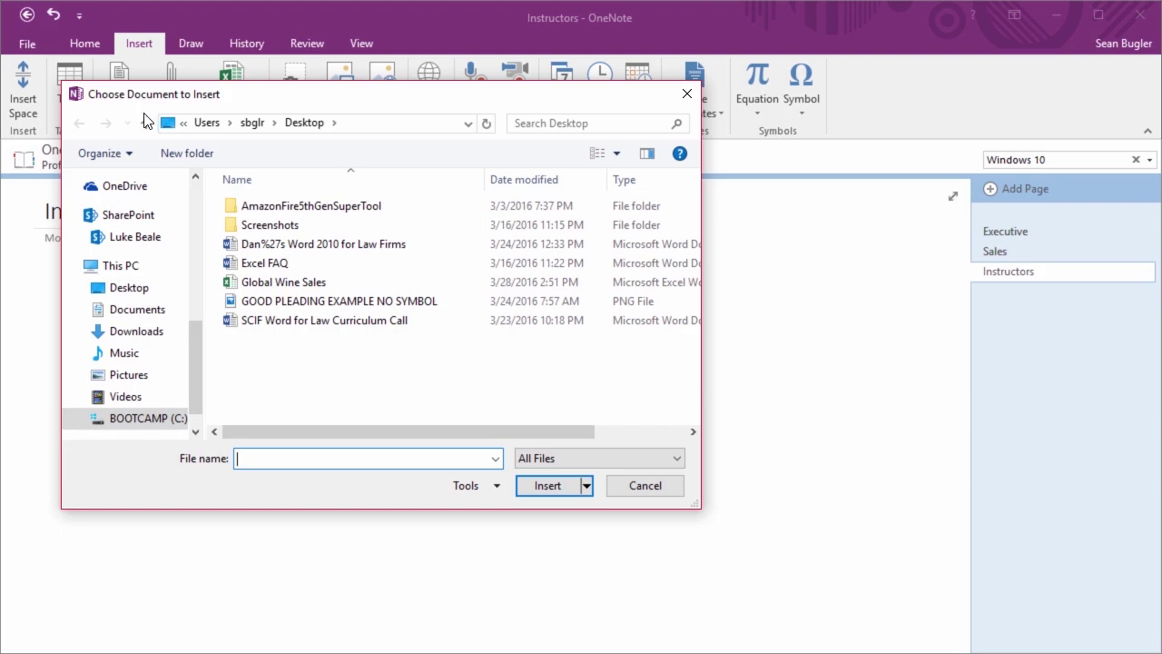
scroll(153, 282, "up", 5)
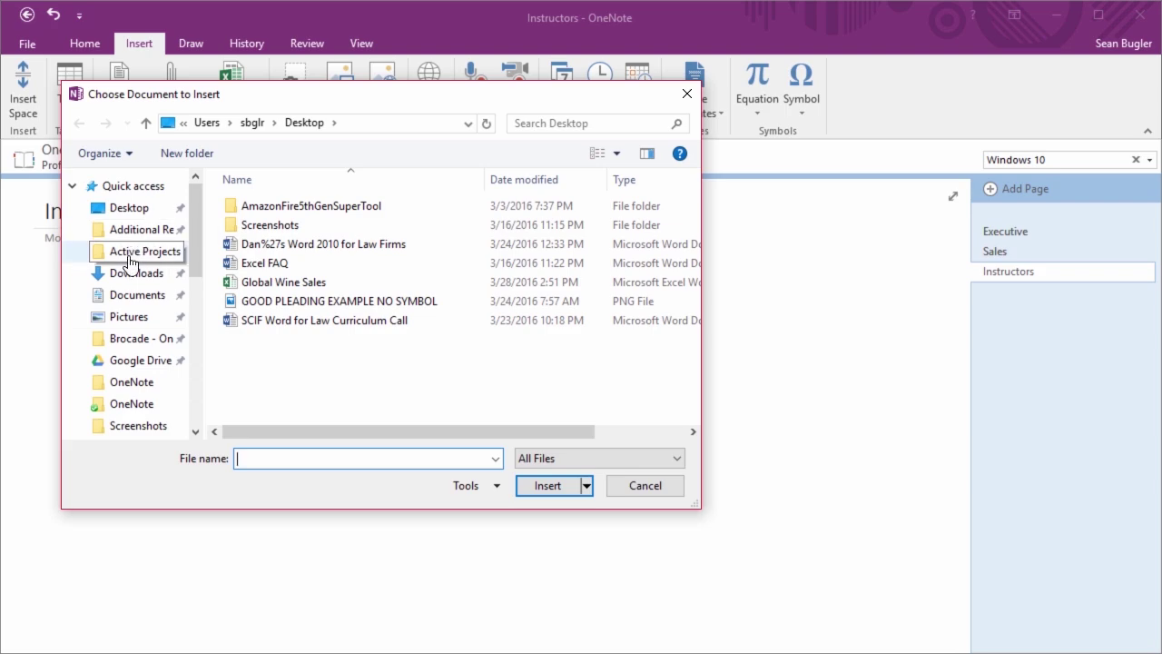
left_click(124, 265)
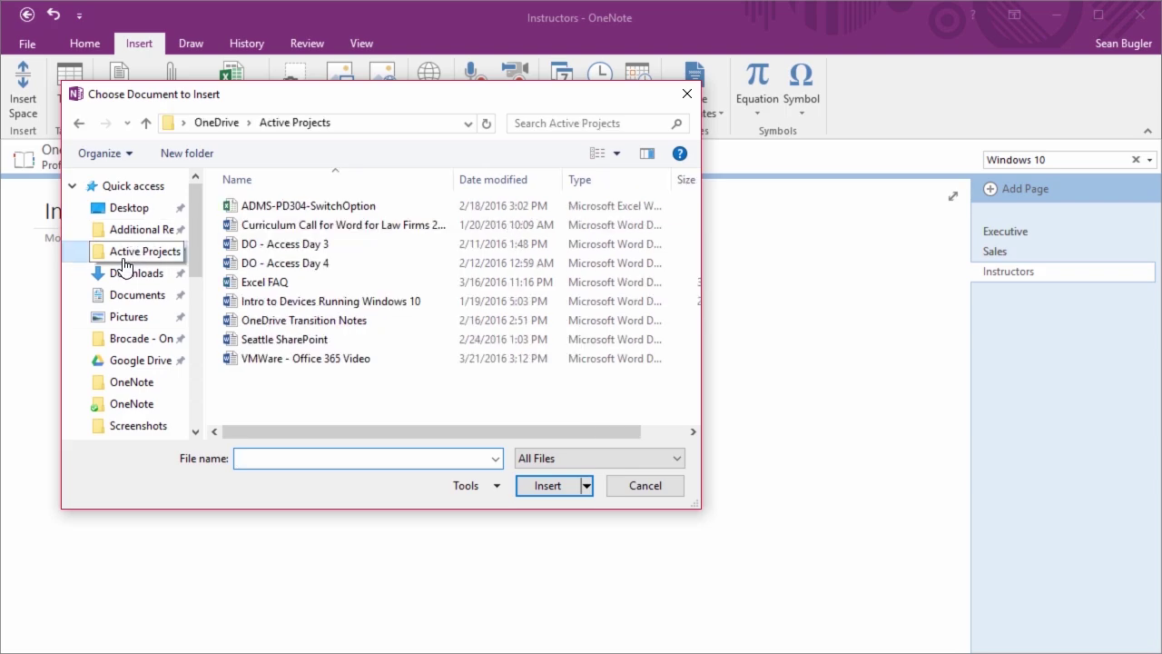
left_click(254, 308)
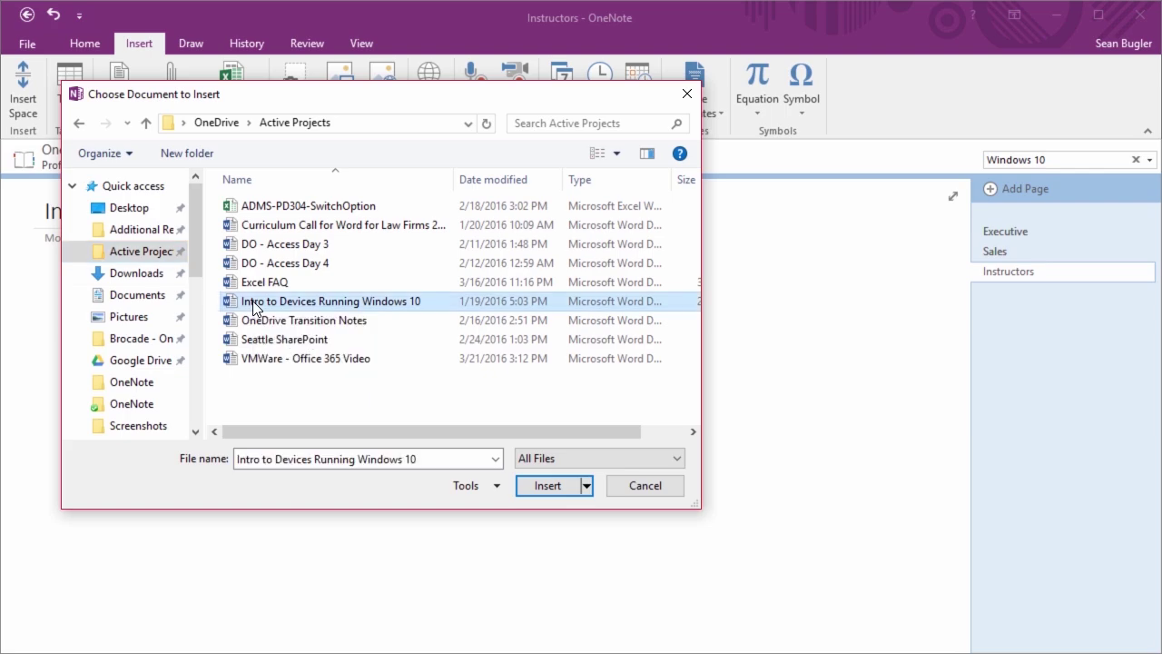
left_click(545, 485)
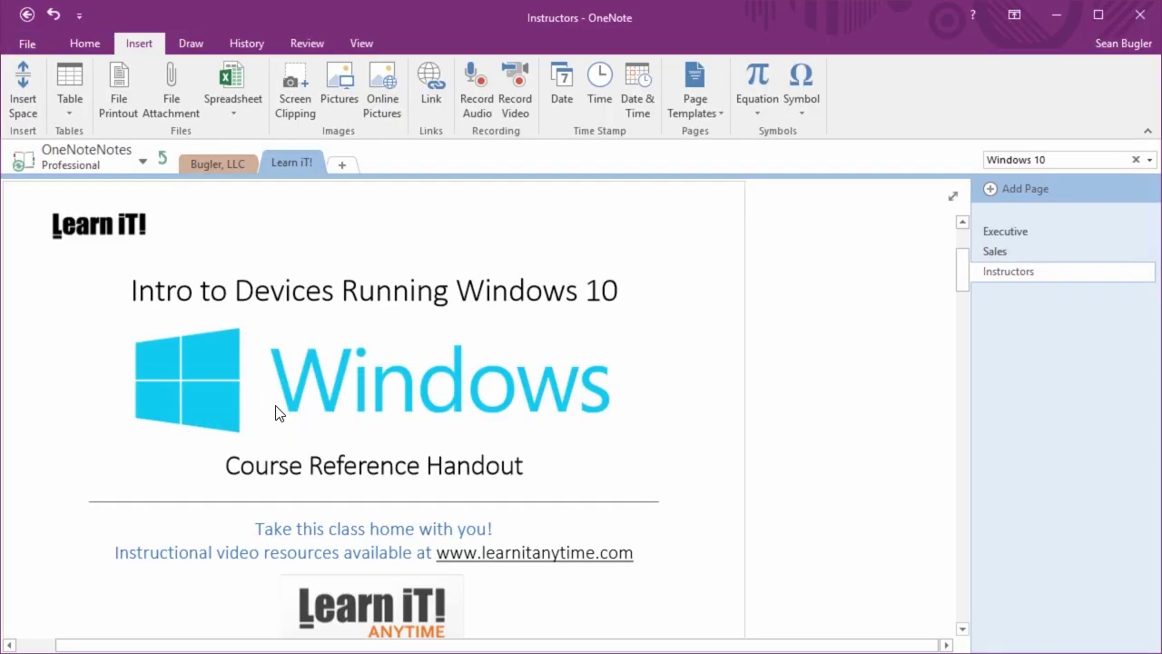
Scroll through the handout printout and back to the top, then begin attaching a file
scroll(277, 413, "down", 15)
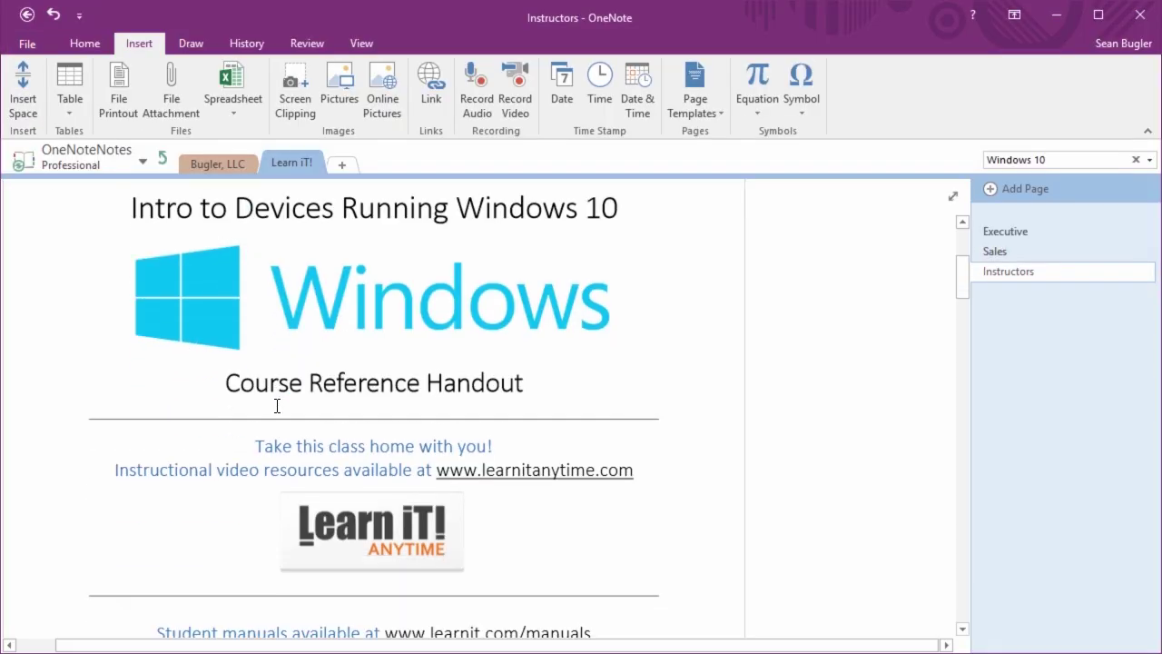
scroll(277, 406, "down", 15)
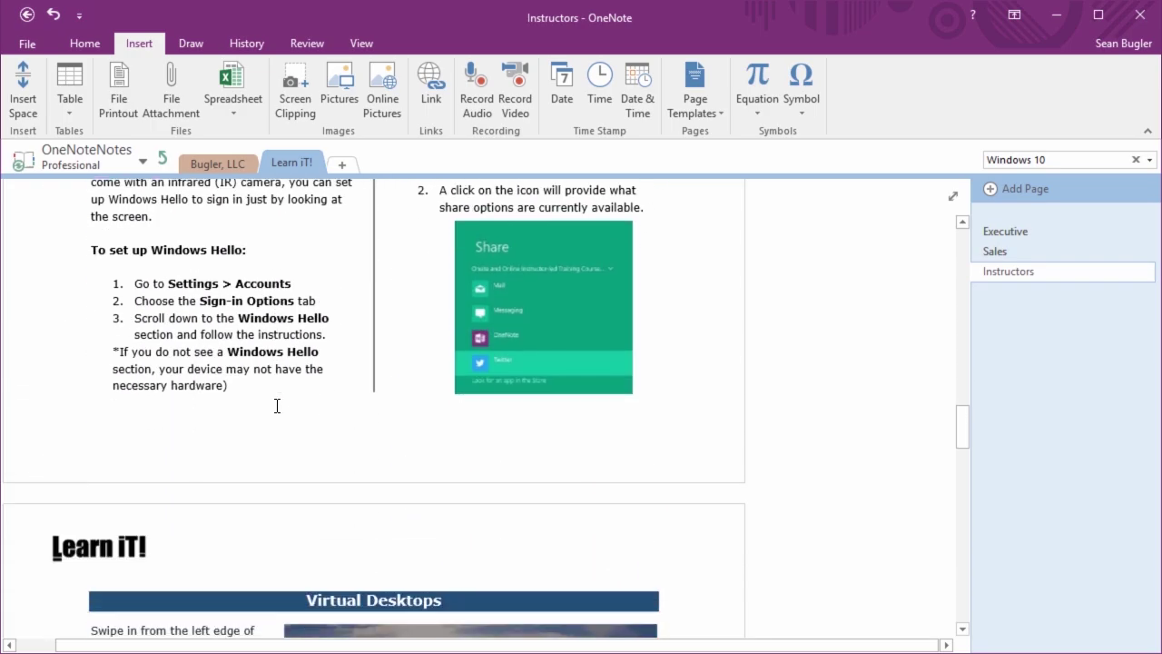
scroll(277, 406, "down", 3)
scroll(277, 400, "up", 20)
scroll(277, 396, "up", 3)
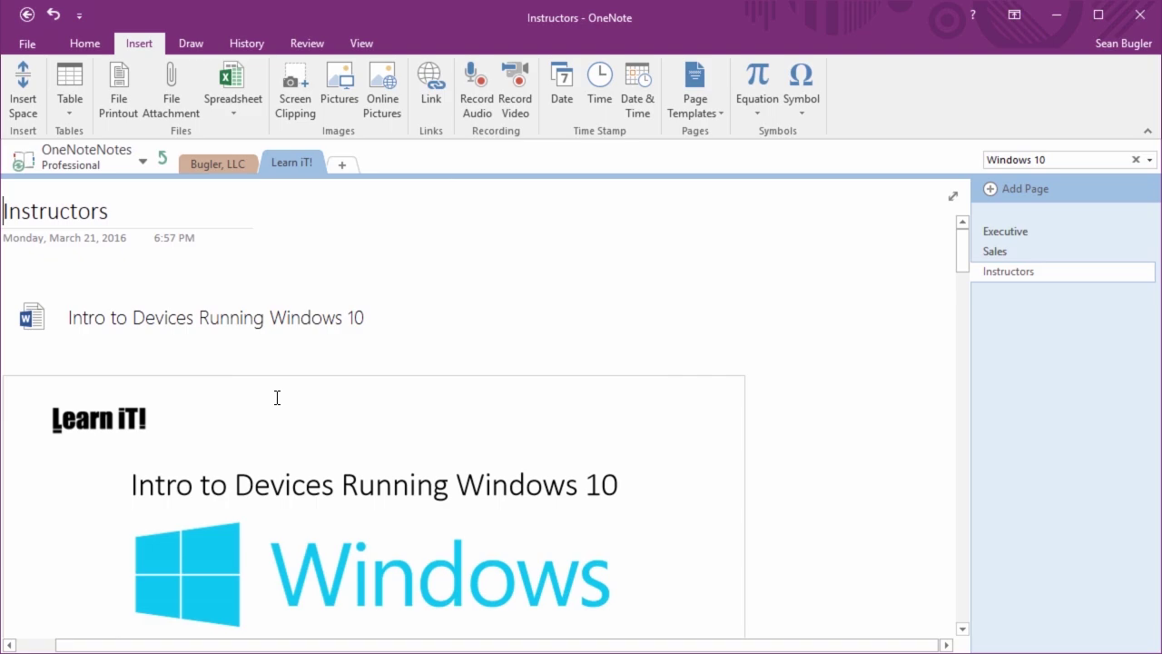
left_click_drag(177, 651, 136, 651)
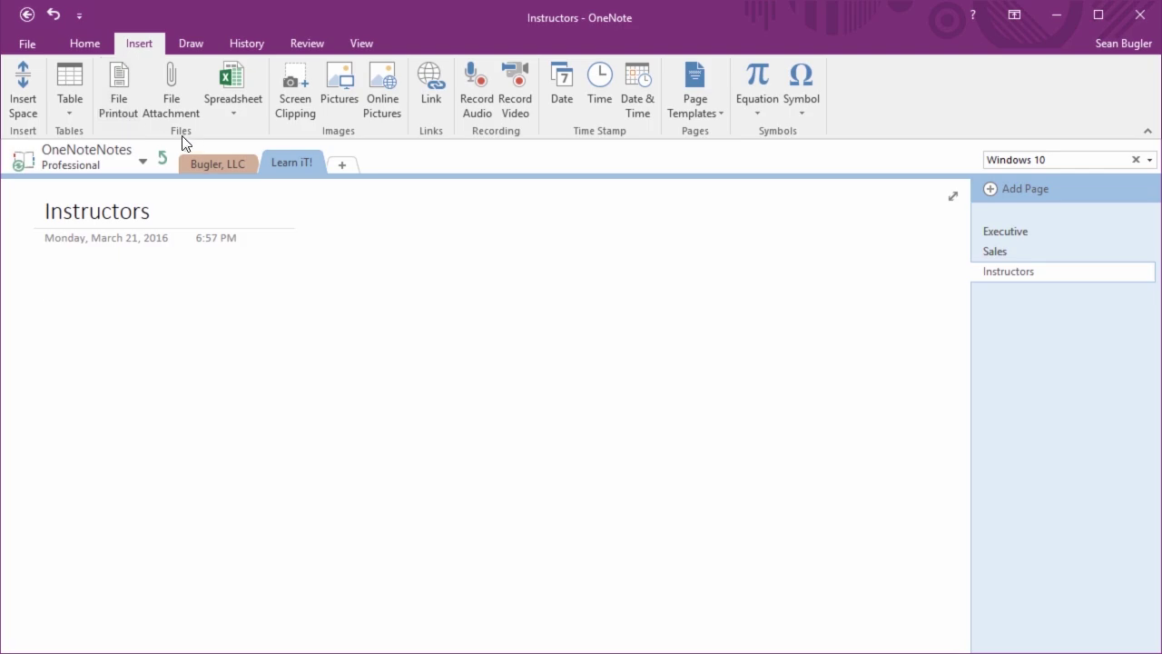
left_click(182, 112)
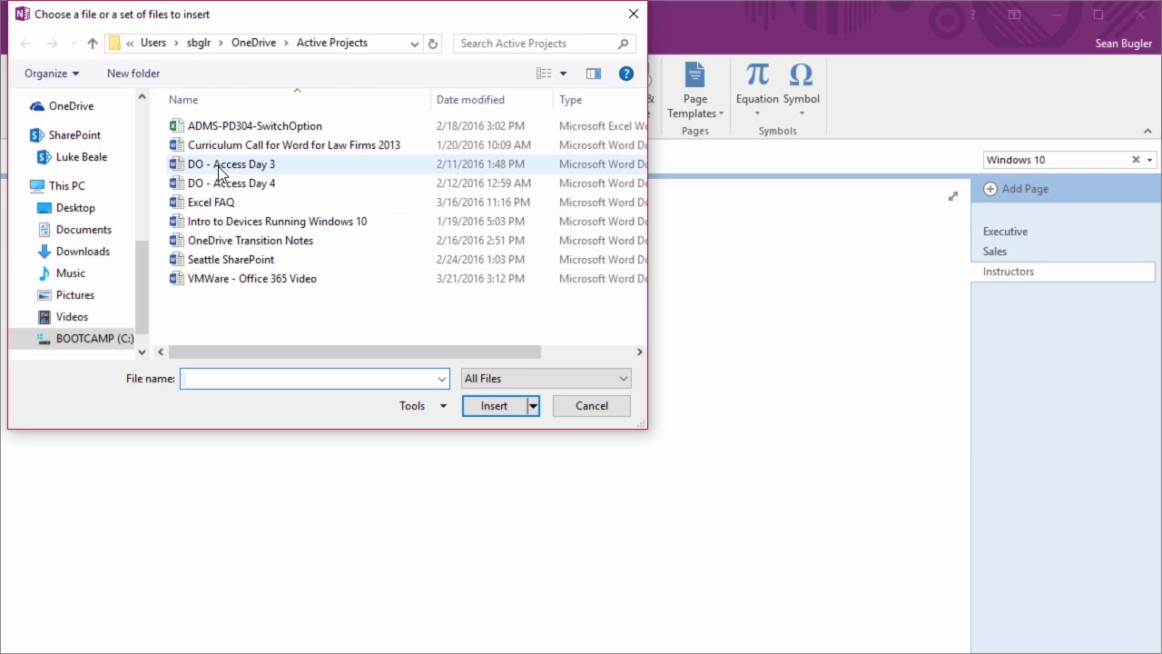
Attach the 'Intro to Devices Running Windows 10' Word file to the Instructors page as an icon
left_click(204, 224)
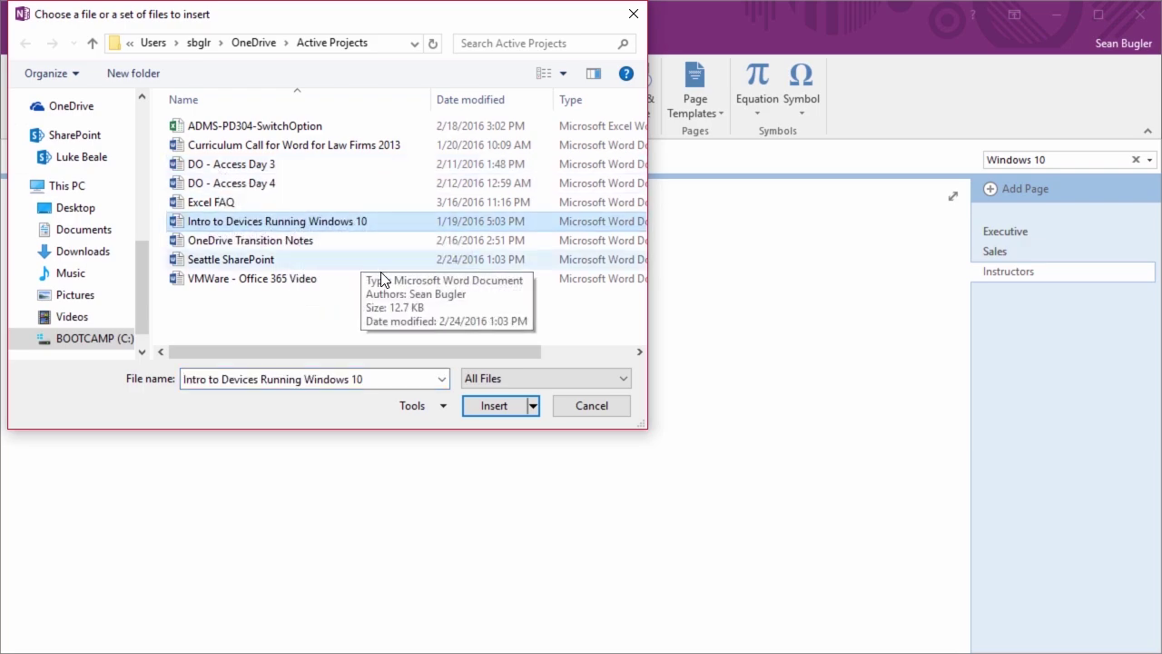
left_click(493, 412)
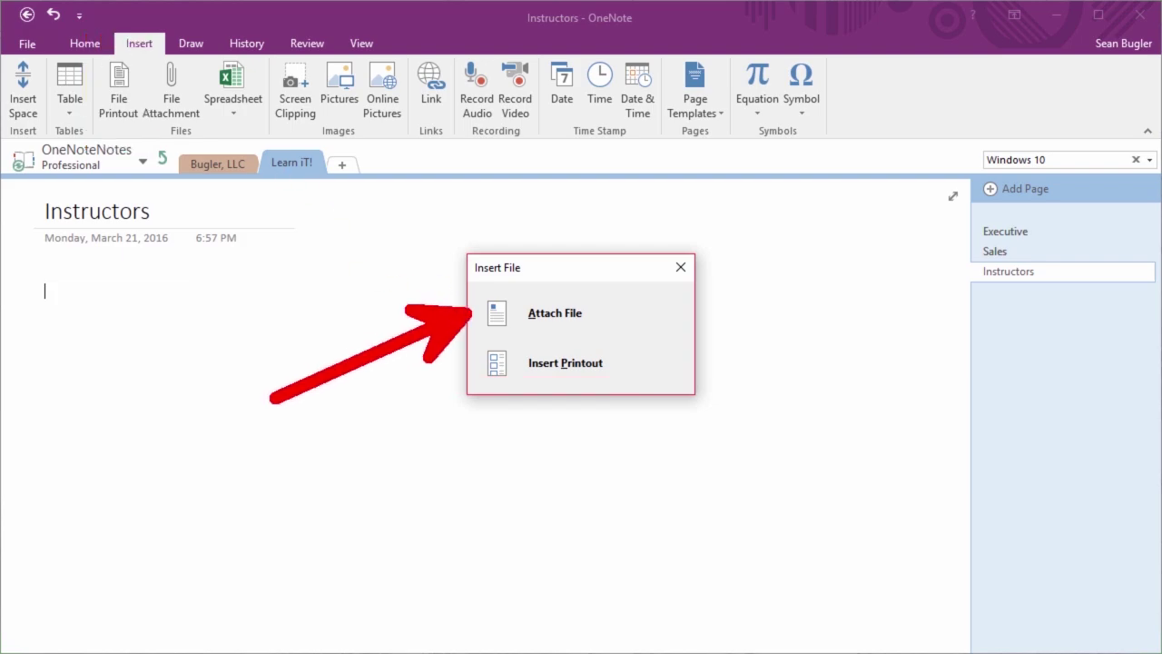
left_click(599, 300)
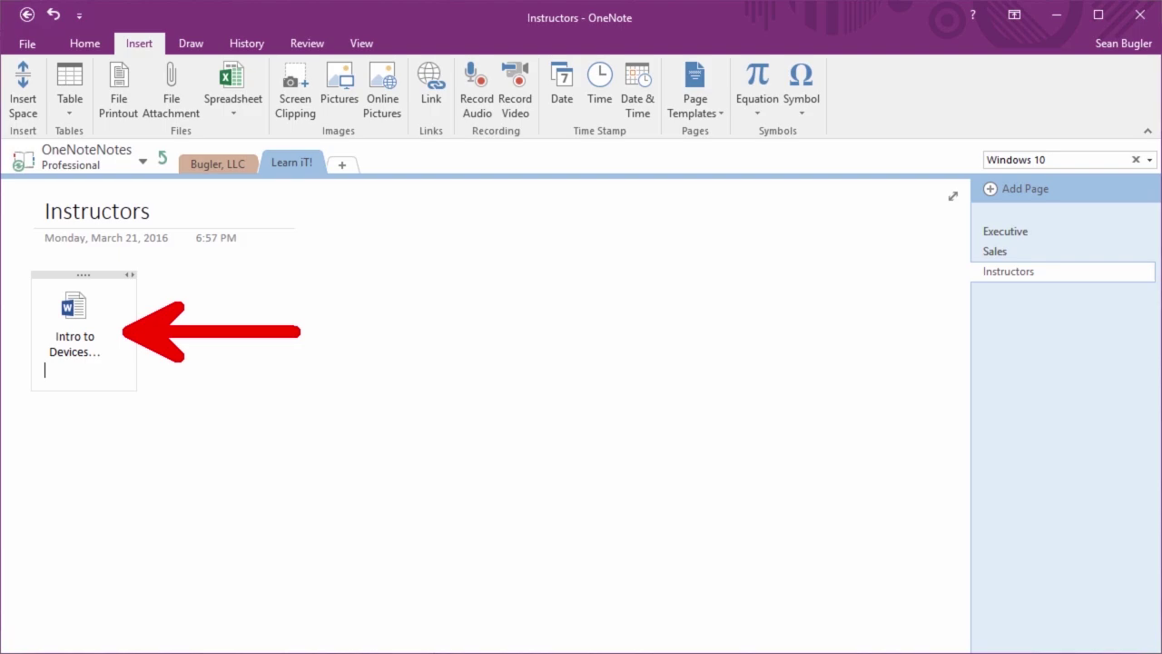
left_click(250, 270)
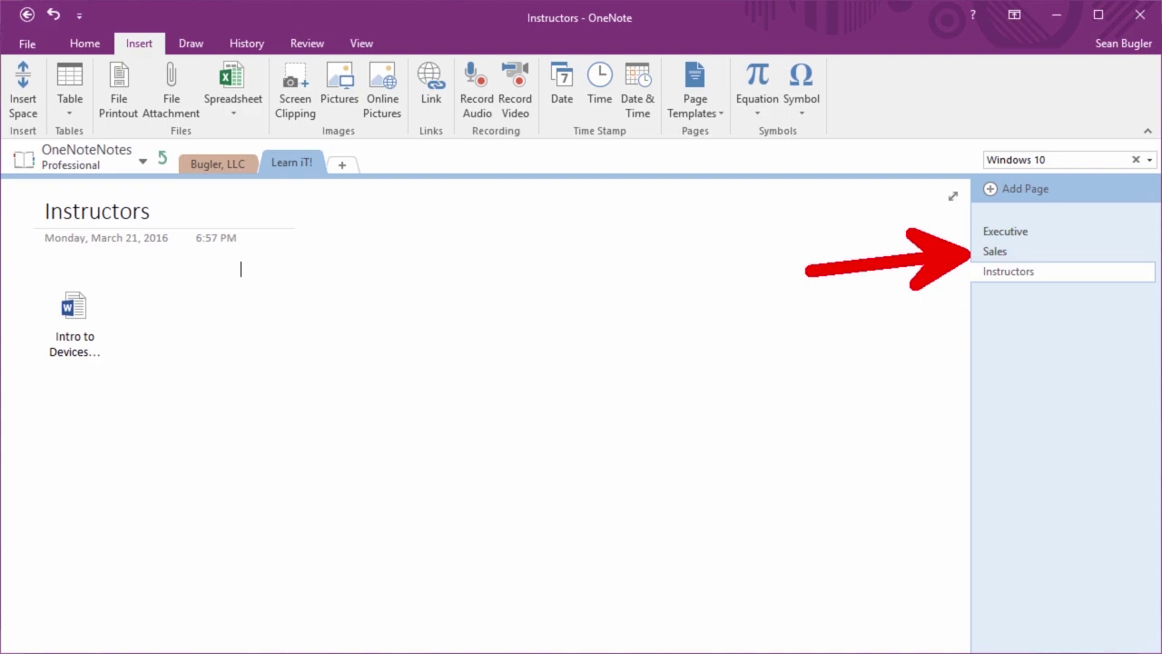
Go to the blank Sales page, preview the Table options, then show the Spreadsheet insertion choices
left_click(991, 251)
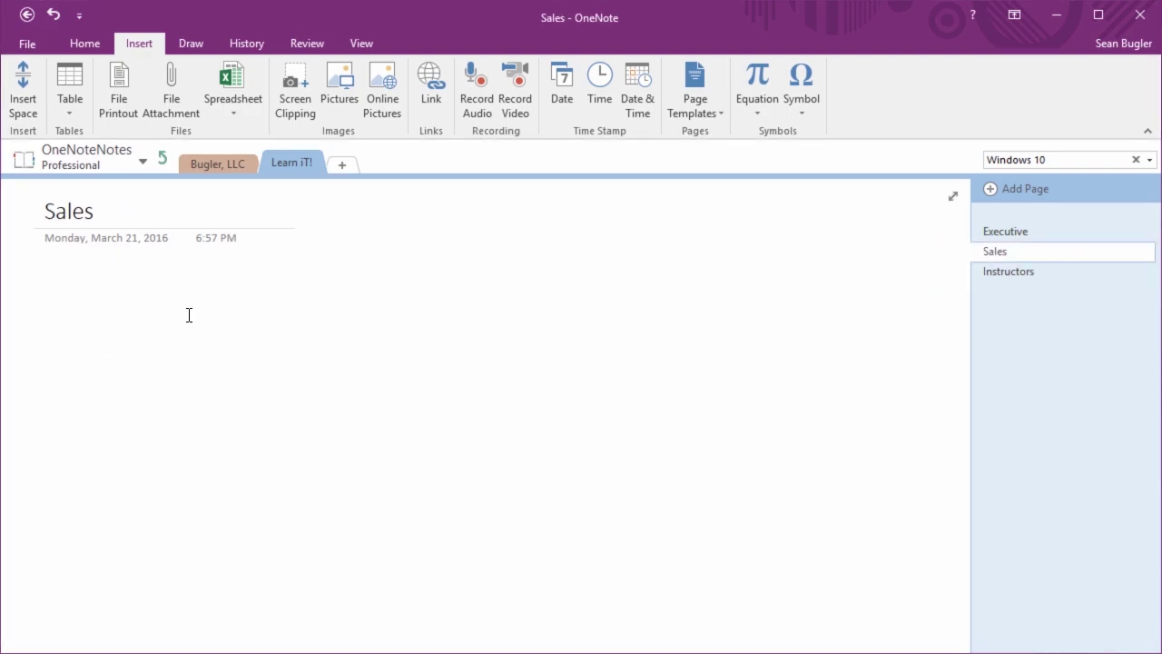
left_click(232, 96)
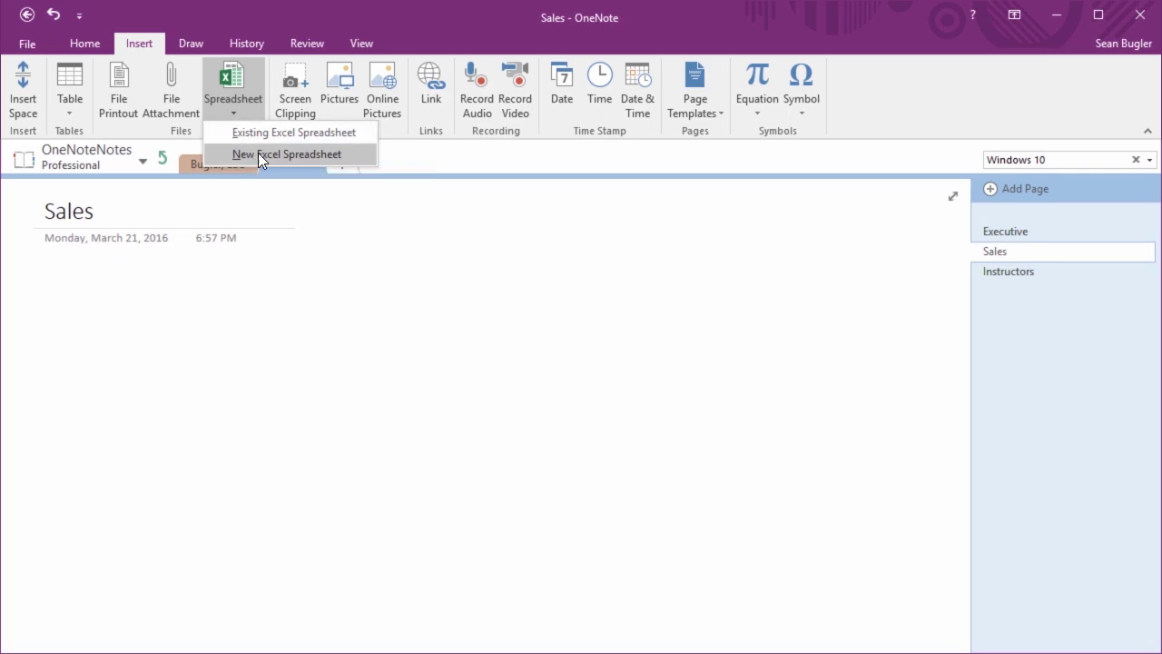
left_click(68, 107)
left_click(68, 107)
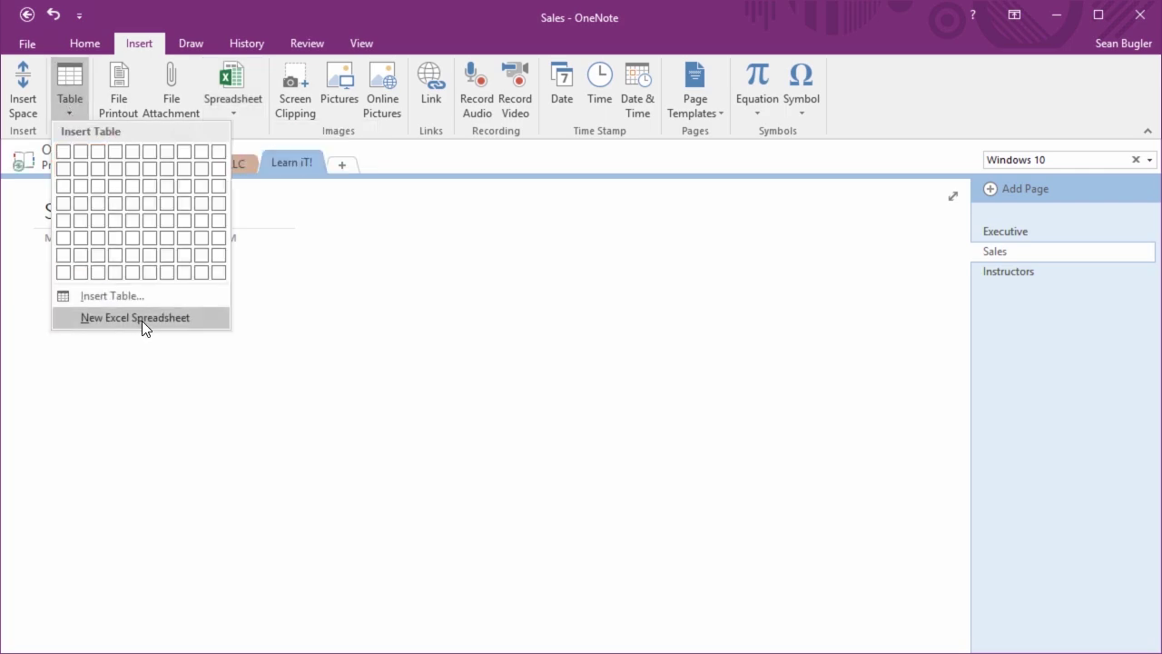
left_click(311, 339)
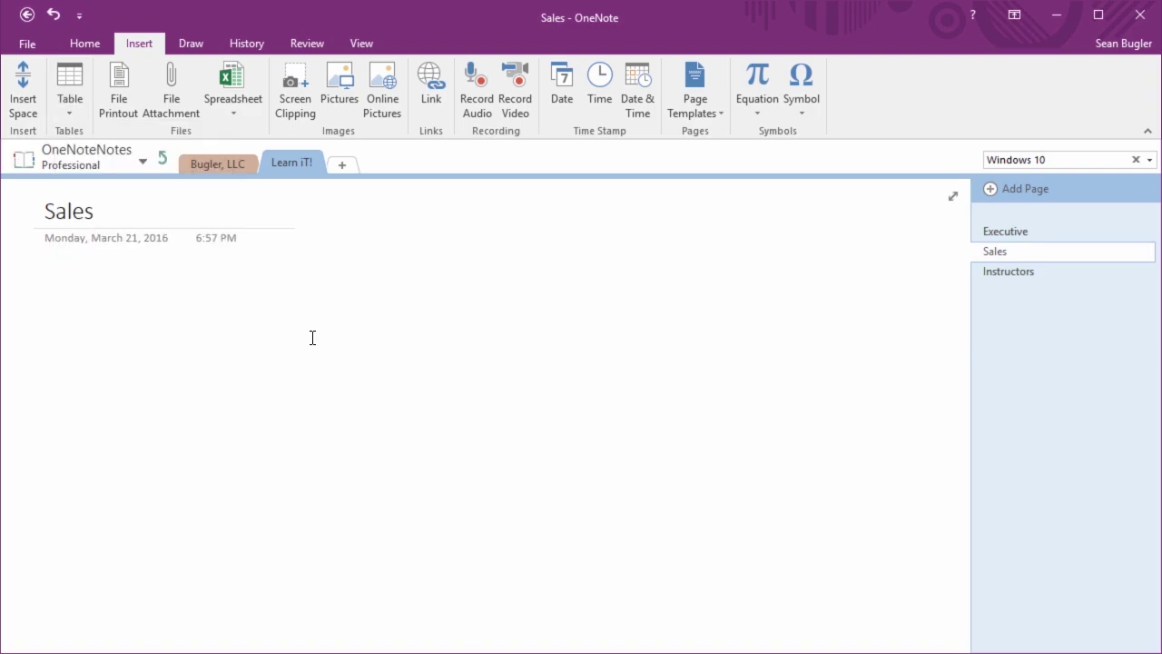
left_click(235, 108)
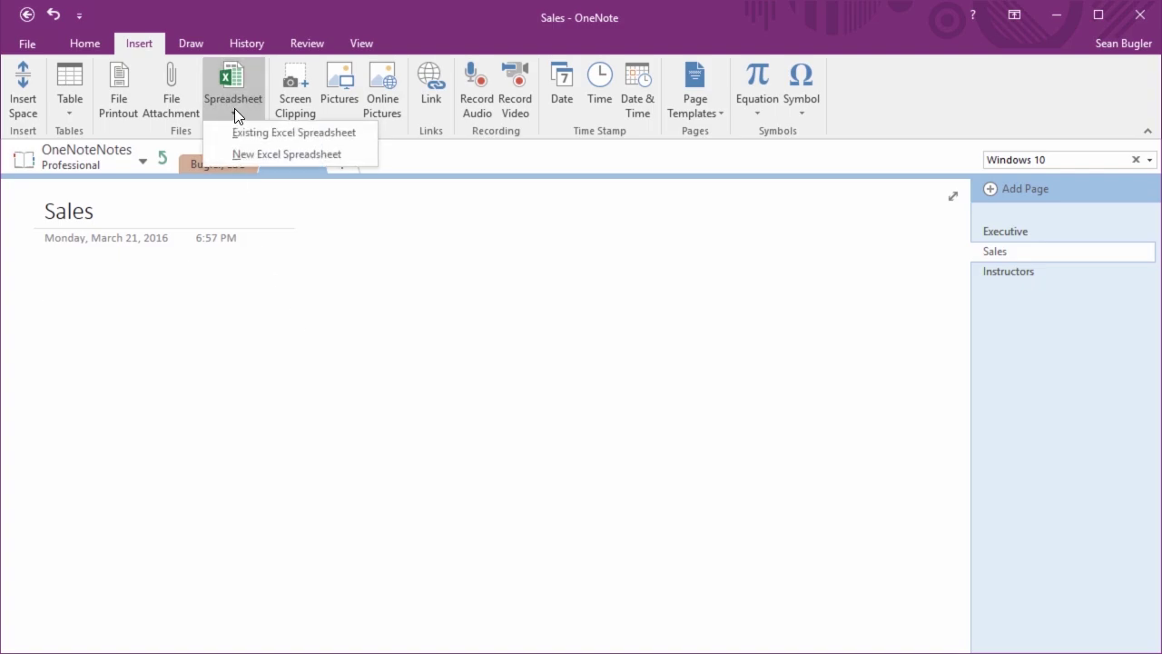
Choose the existing Global Wine Sales workbook from the Desktop to insert
left_click(292, 138)
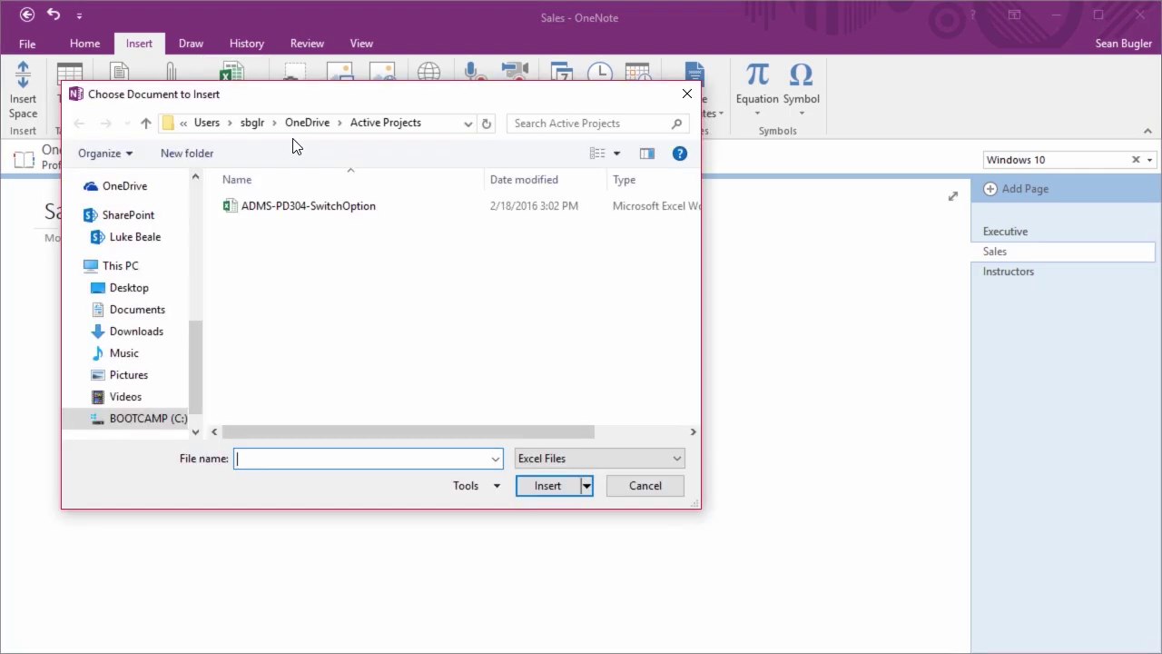
scroll(145, 272, "up", 4)
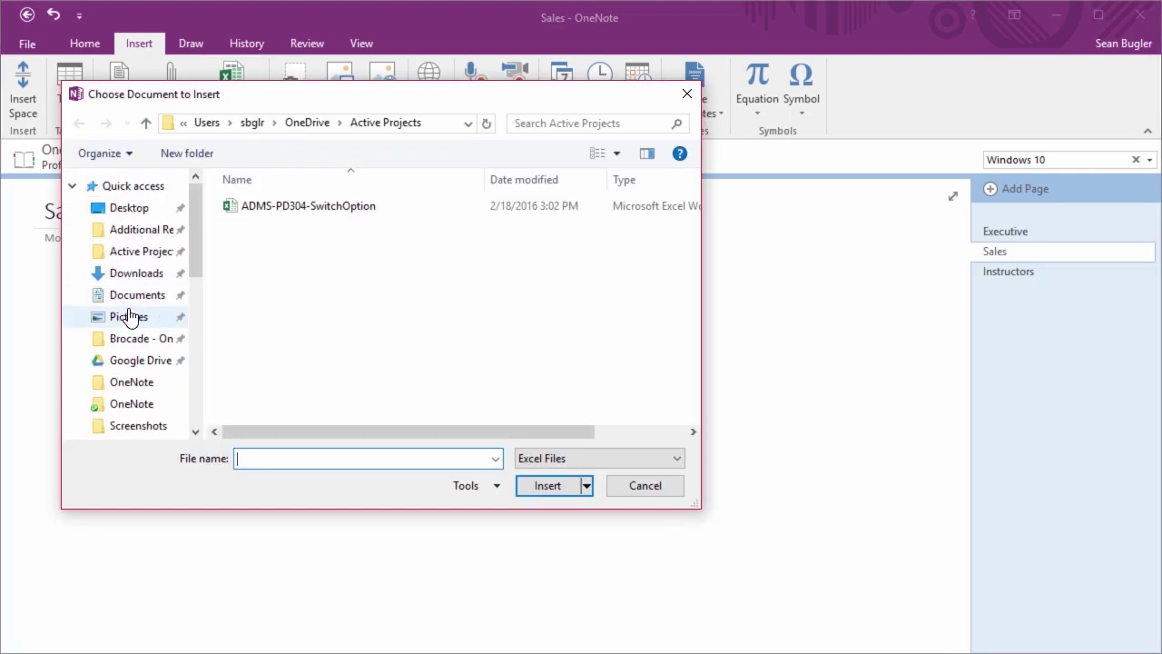
left_click(136, 211)
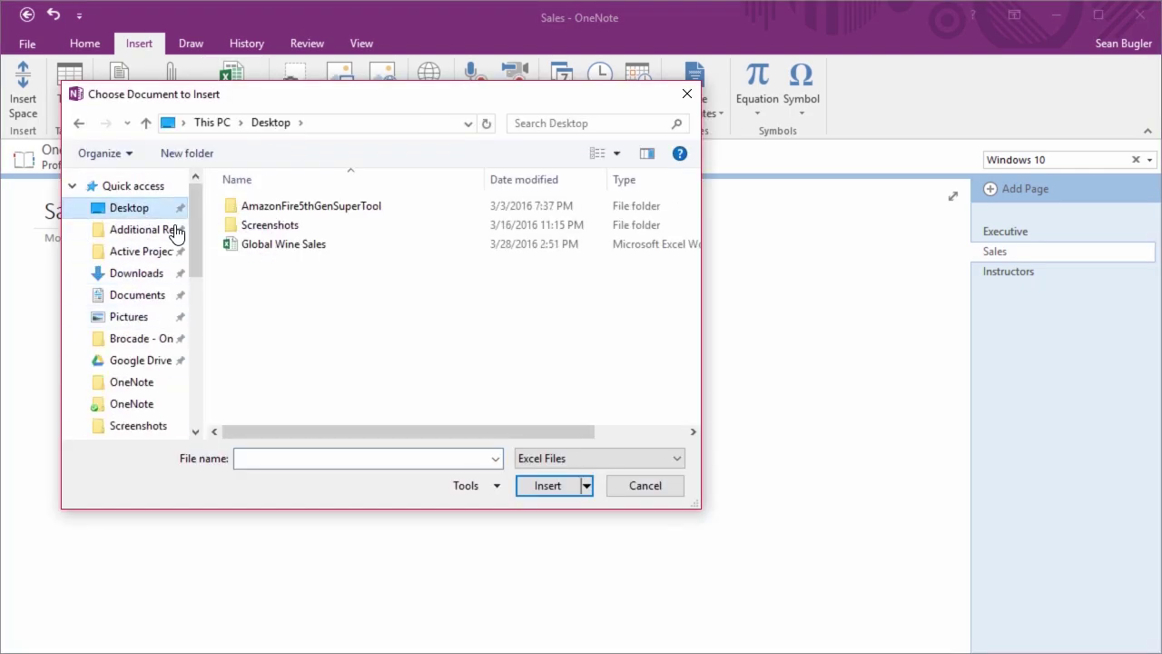
left_click(254, 247)
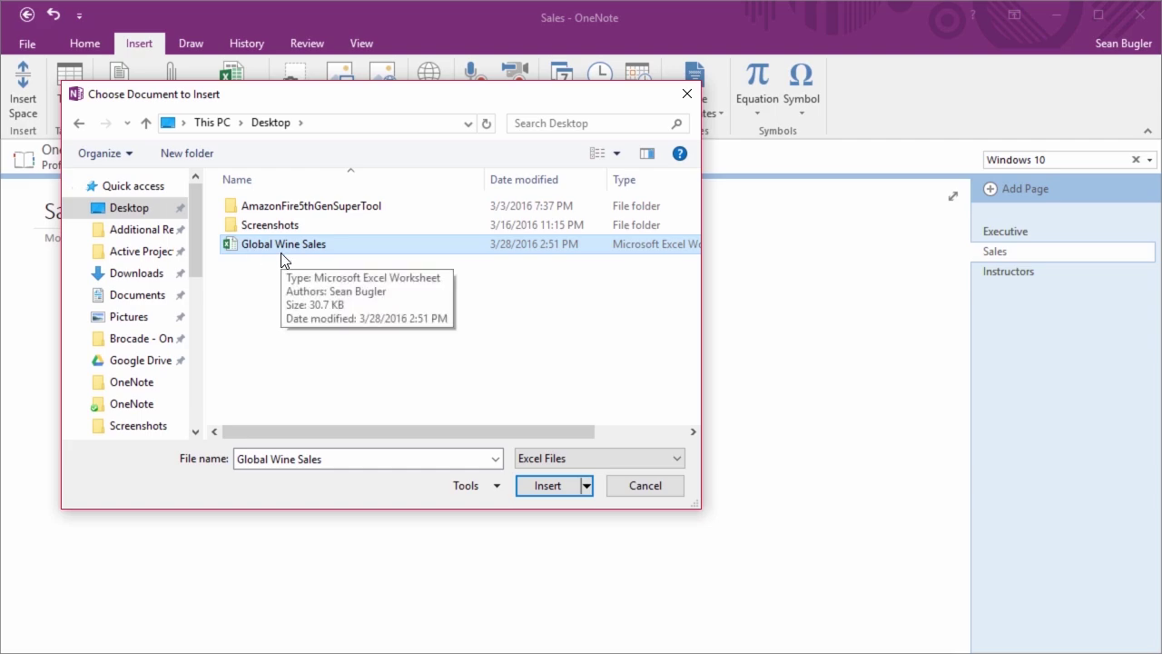
left_click(537, 487)
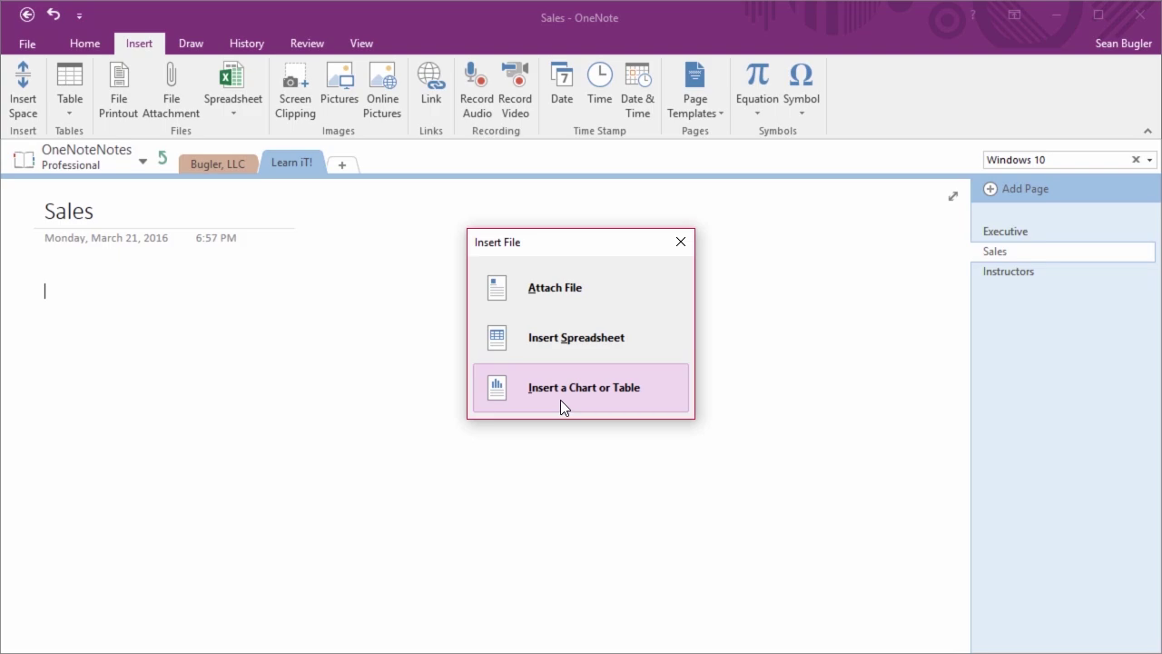
Embed the whole Global Wine Sales workbook as a spreadsheet and scroll through its contents
left_click(581, 353)
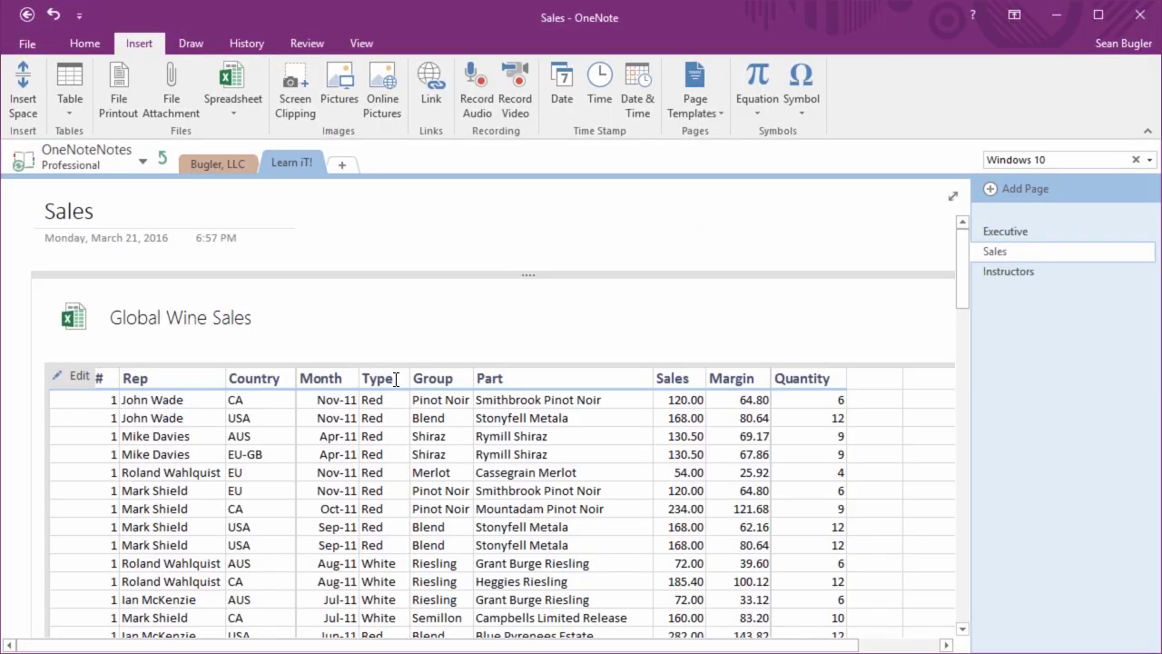
scroll(396, 380, "down", 10)
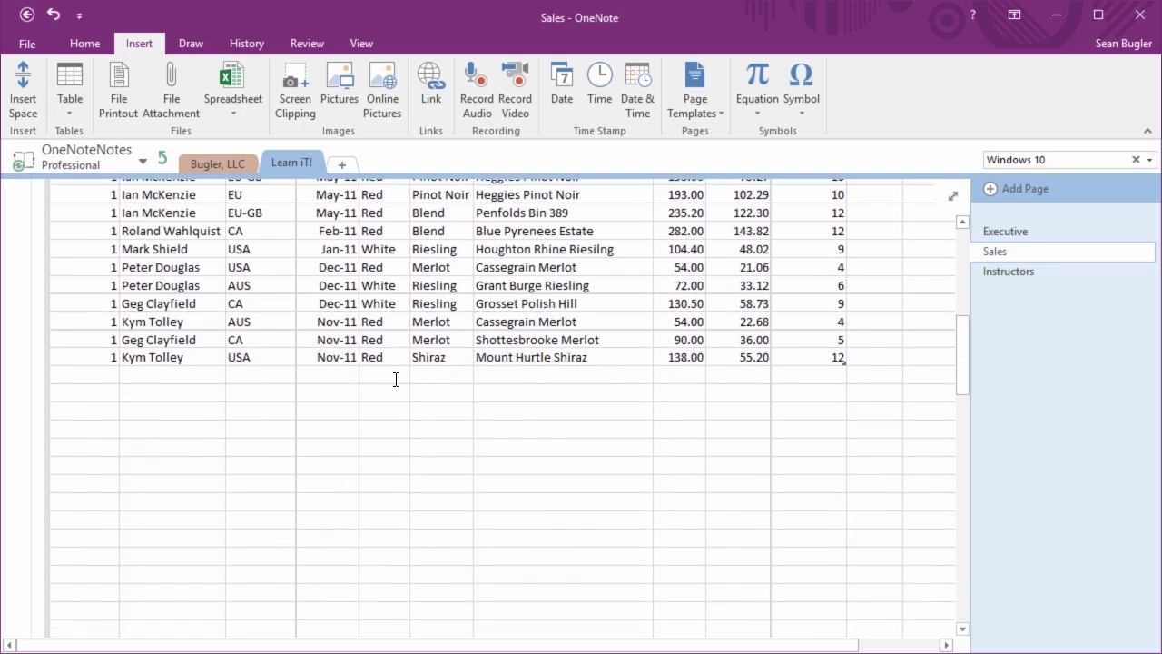
scroll(428, 394, "down", 3)
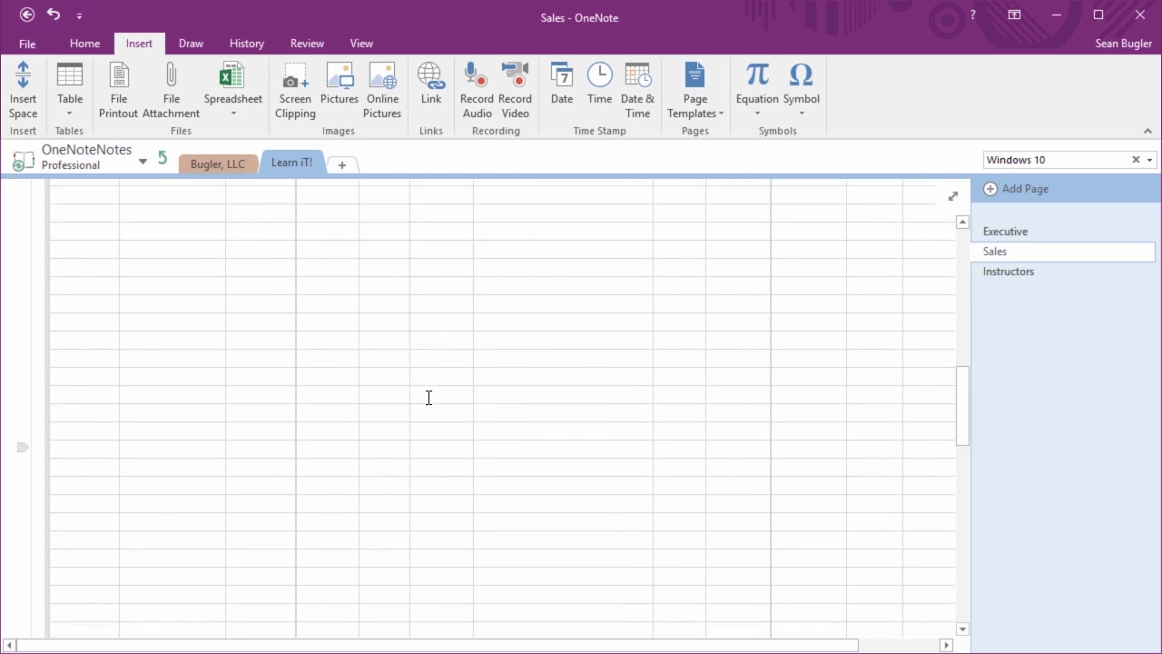
scroll(253, 384, "down", 5)
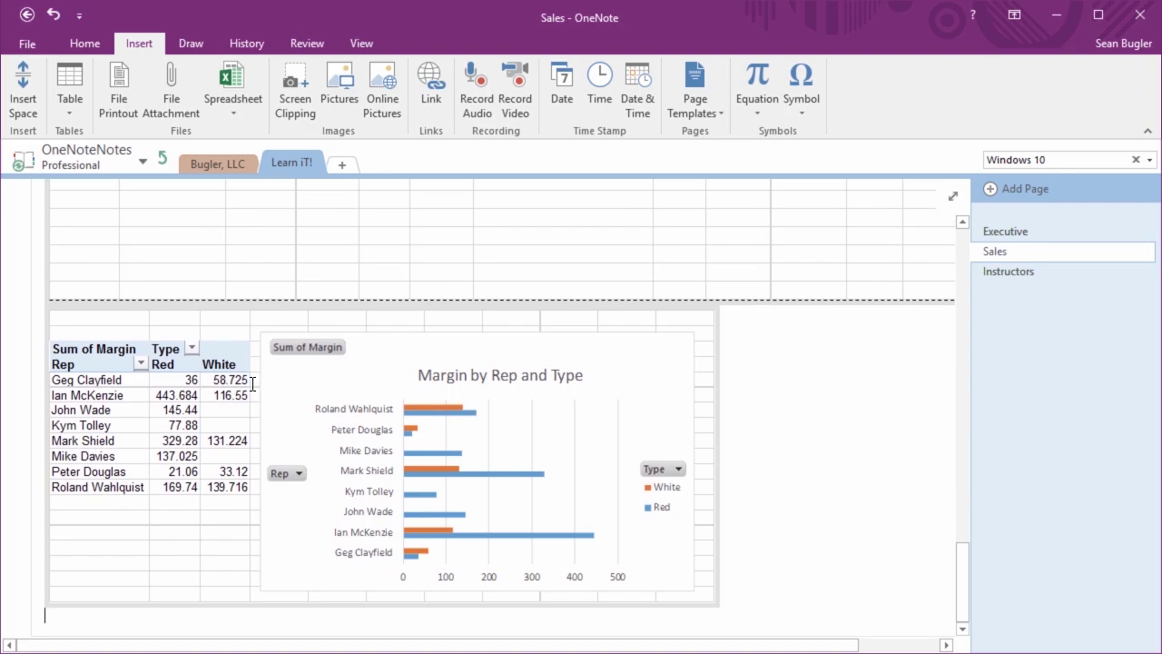
mouse_move(226, 409)
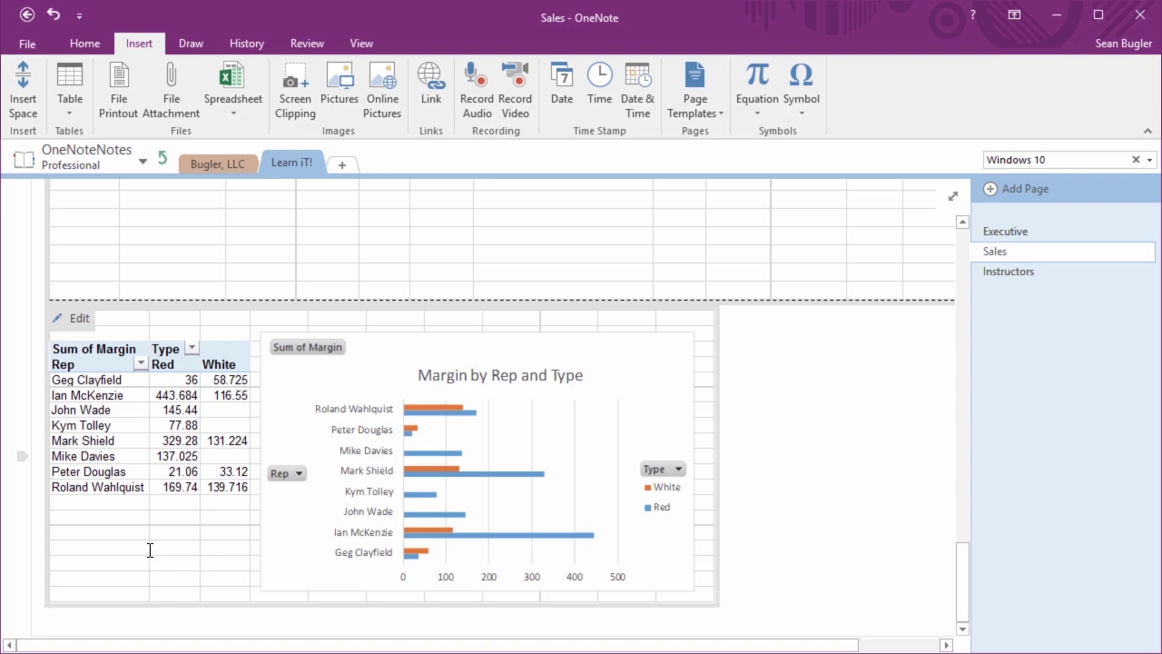
scroll(150, 550, "up", 15)
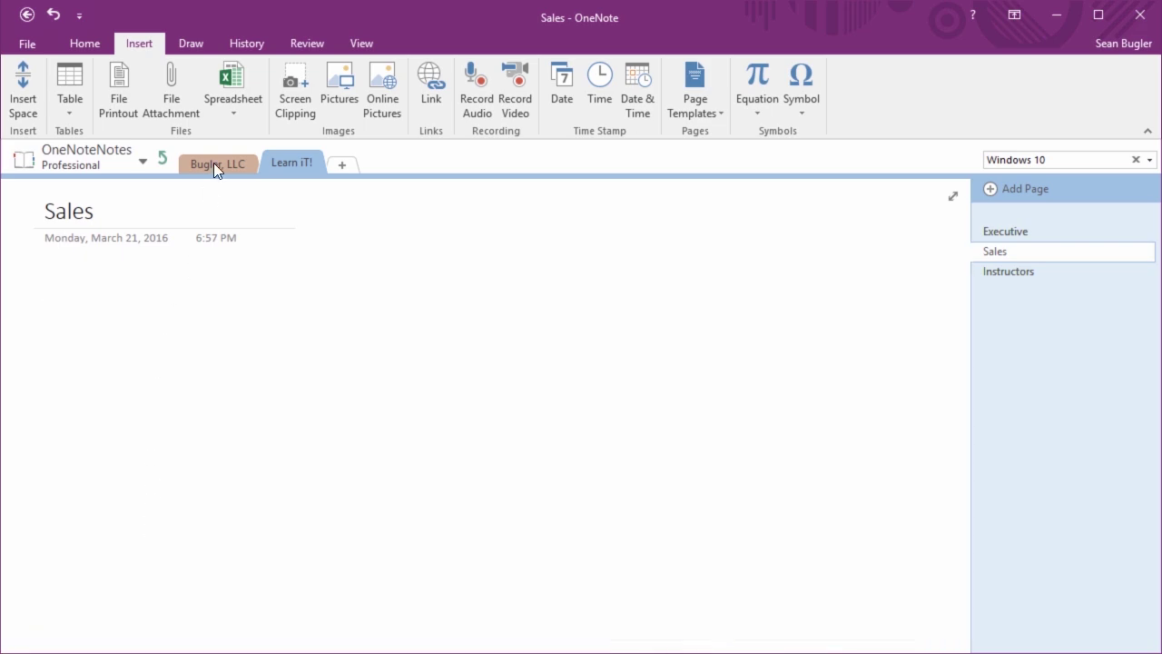
left_click(225, 111)
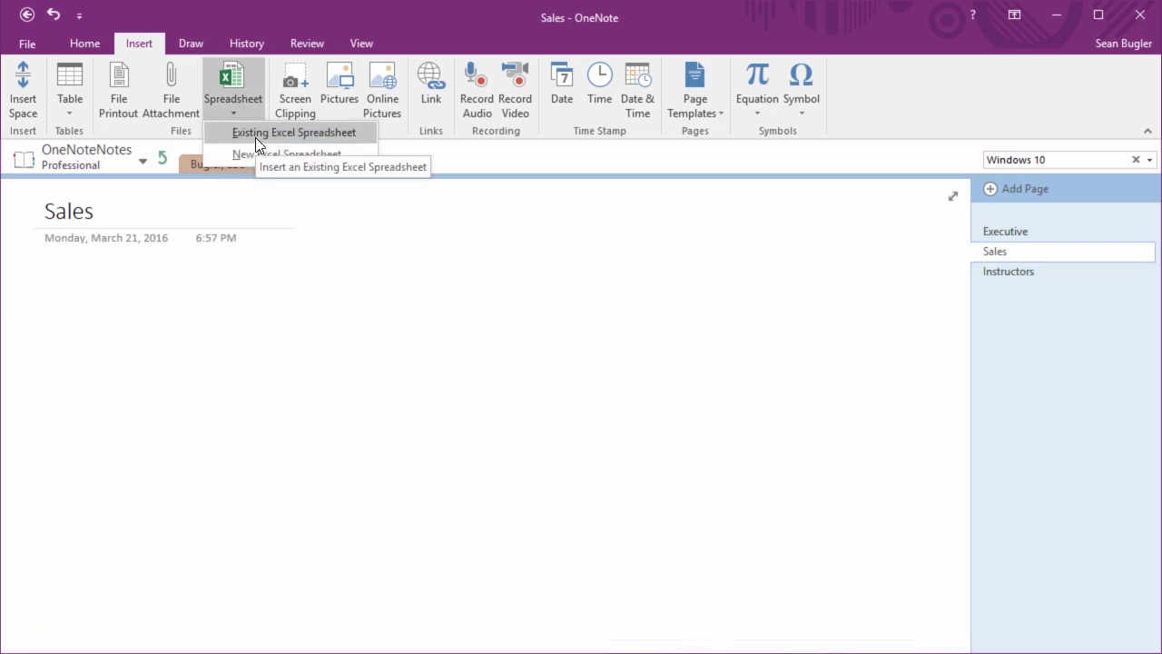
Pick the Global Wine Sales workbook again and choose to insert only a chart or table
left_click(256, 139)
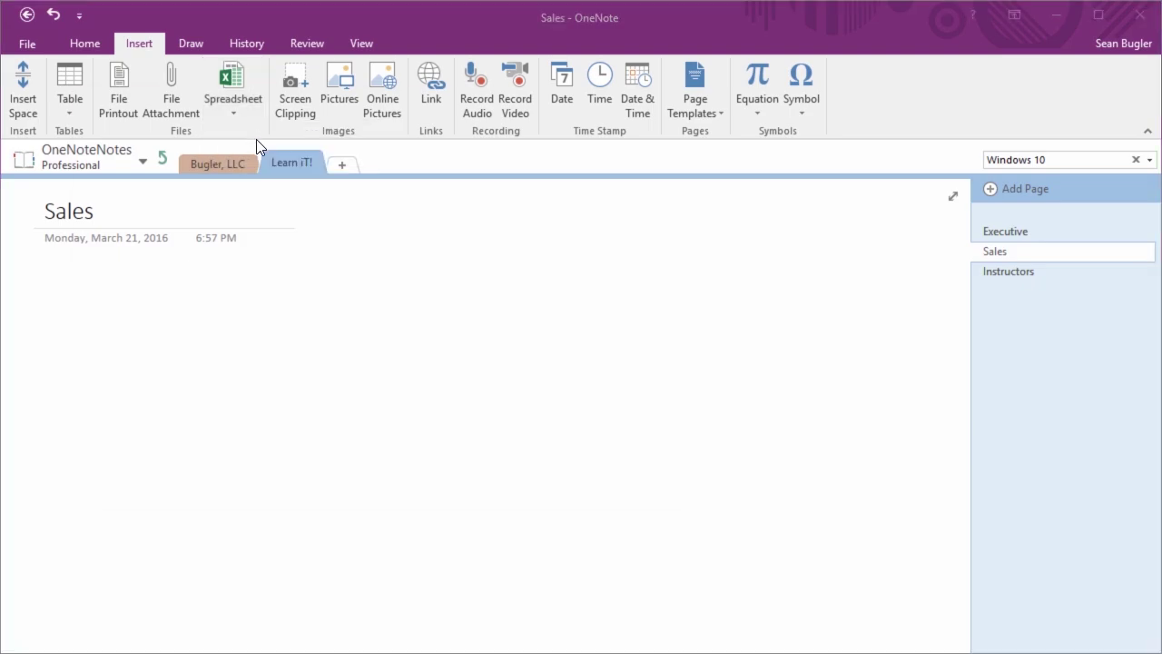
double_click(245, 245)
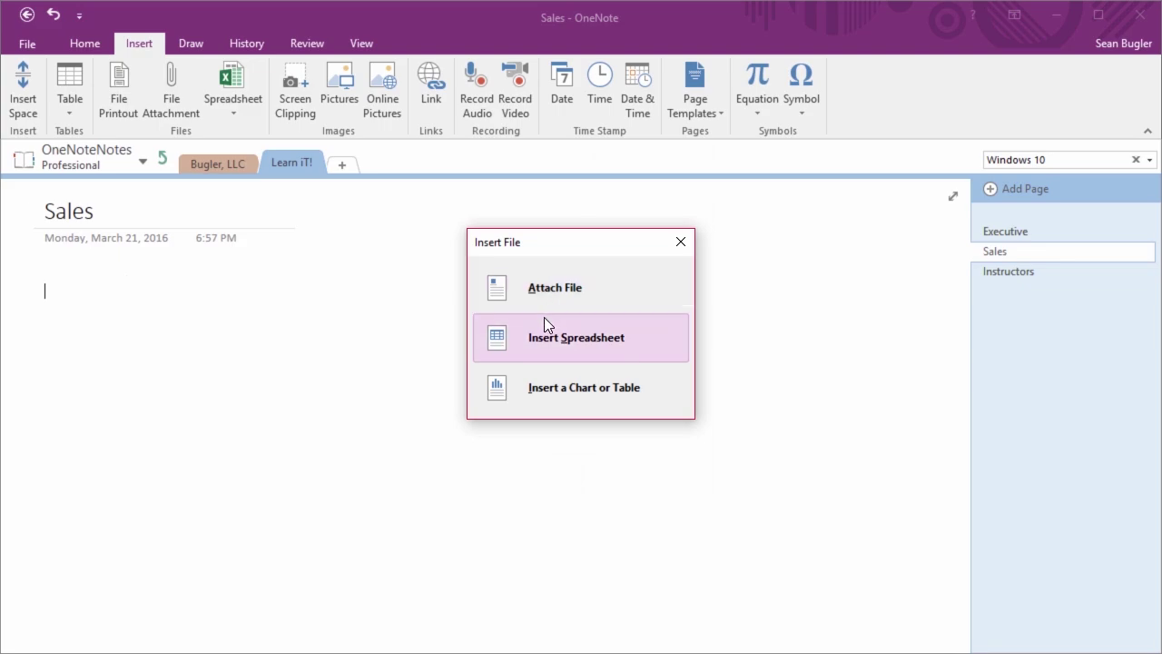
left_click(546, 396)
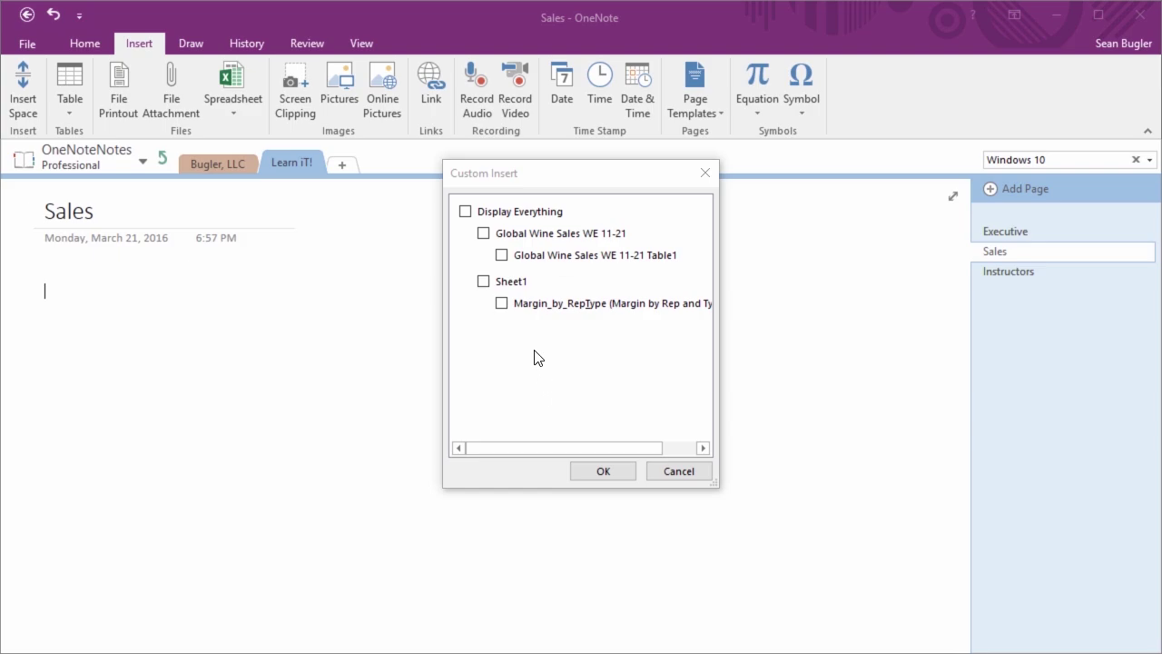
Select Table1 and the Margin_by_RepType chart and insert them on the Sales page
left_click(484, 234)
left_click(484, 282)
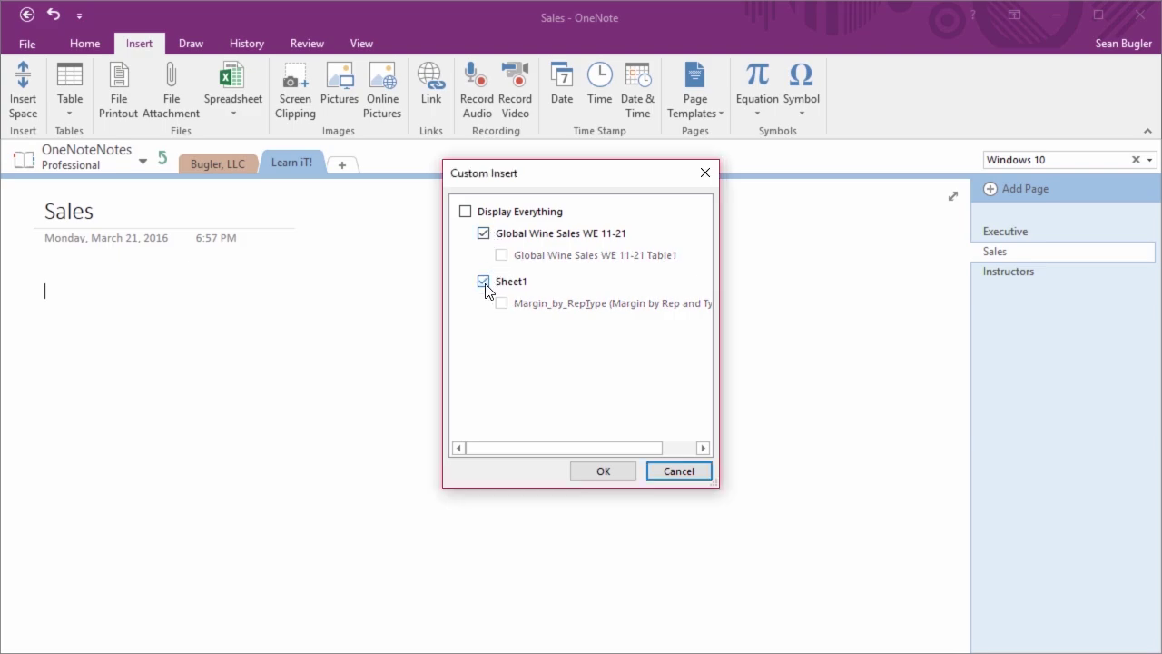
left_click(484, 283)
left_click(484, 234)
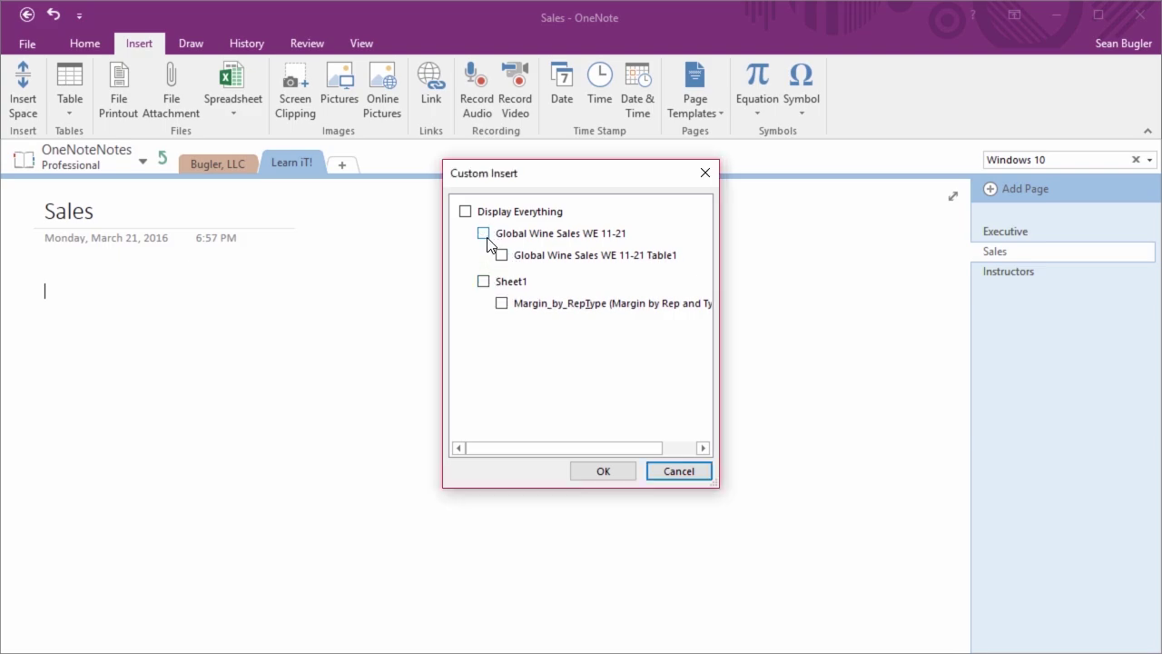
left_click(502, 255)
left_click(502, 304)
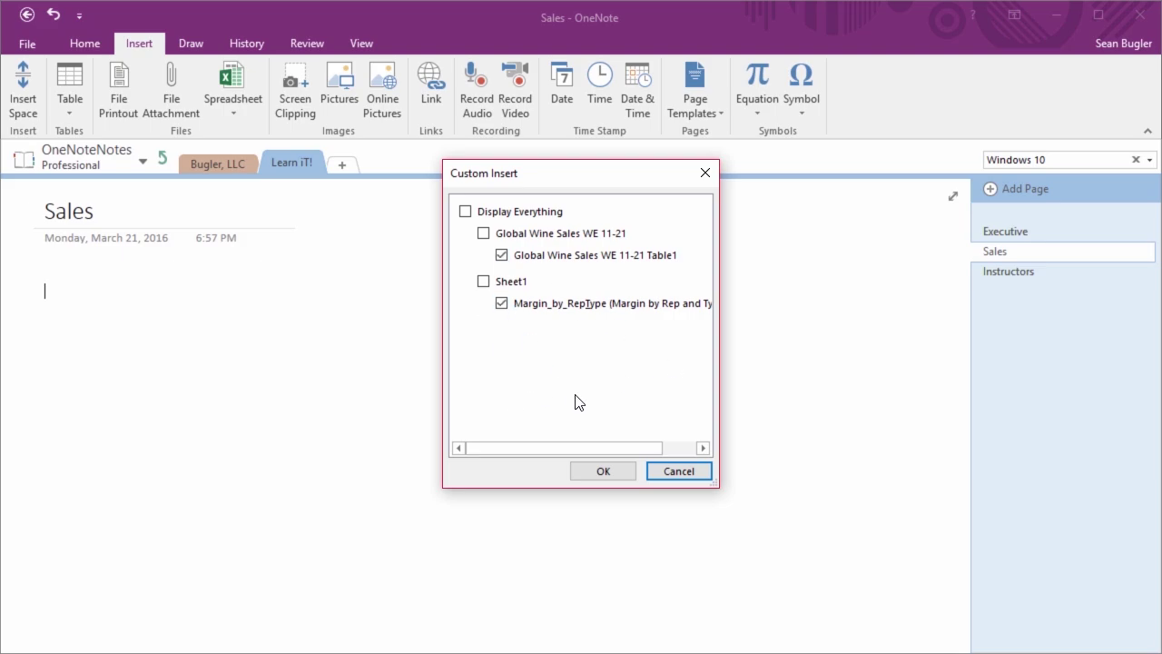
left_click(604, 471)
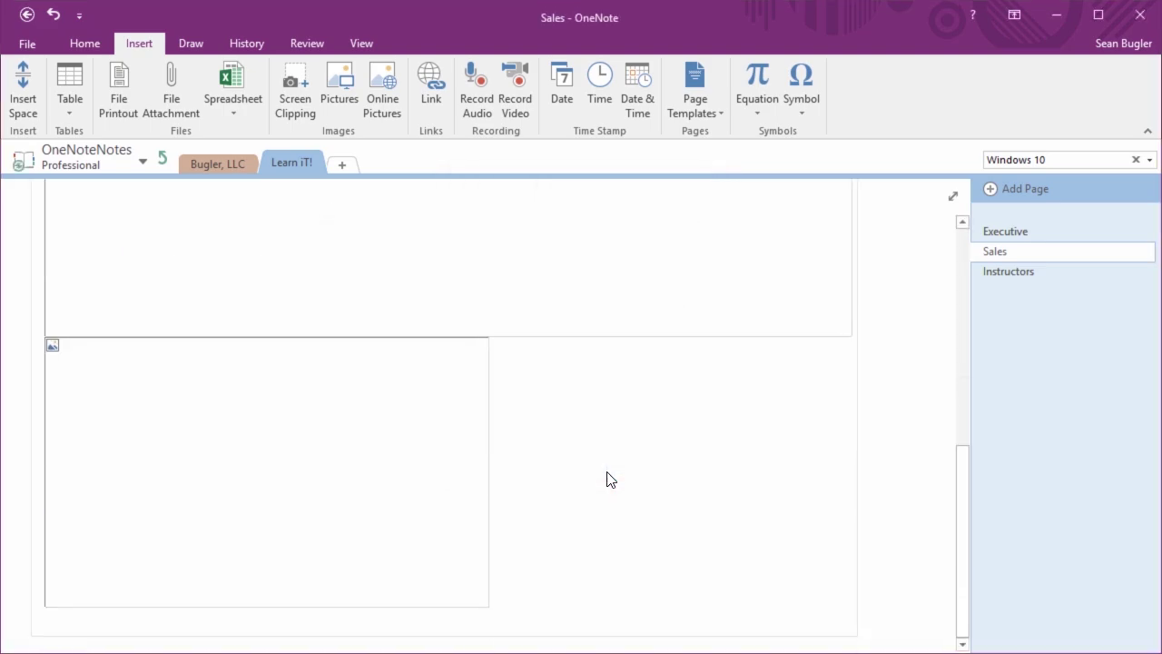
scroll(456, 392, "up", 10)
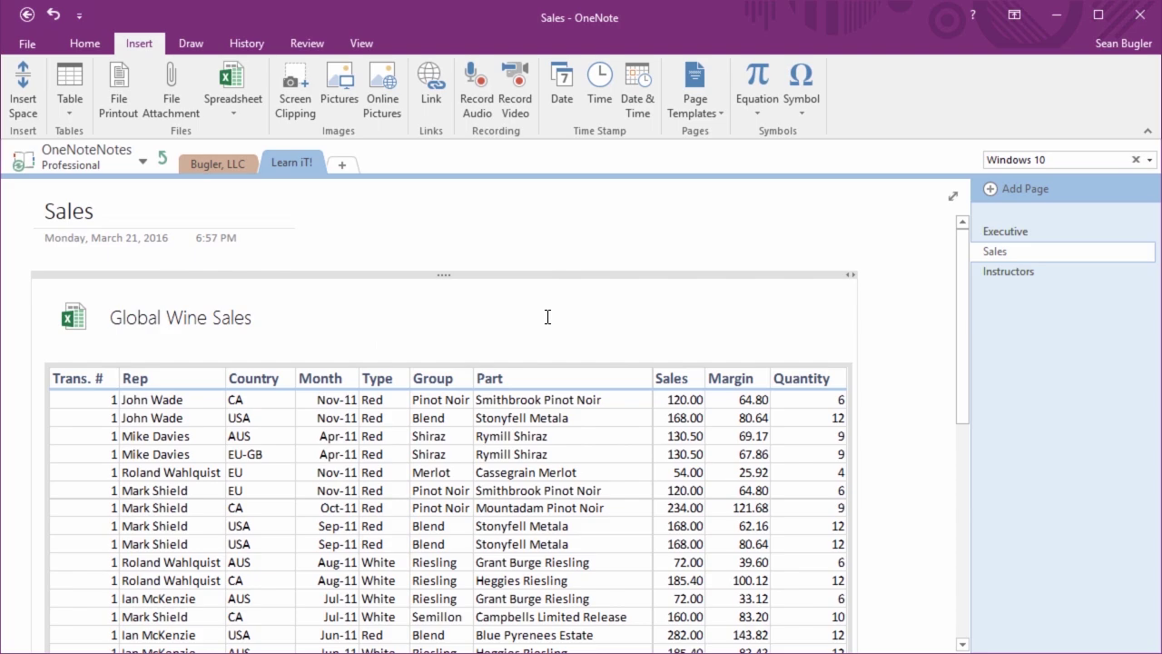
scroll(548, 317, "down", 10)
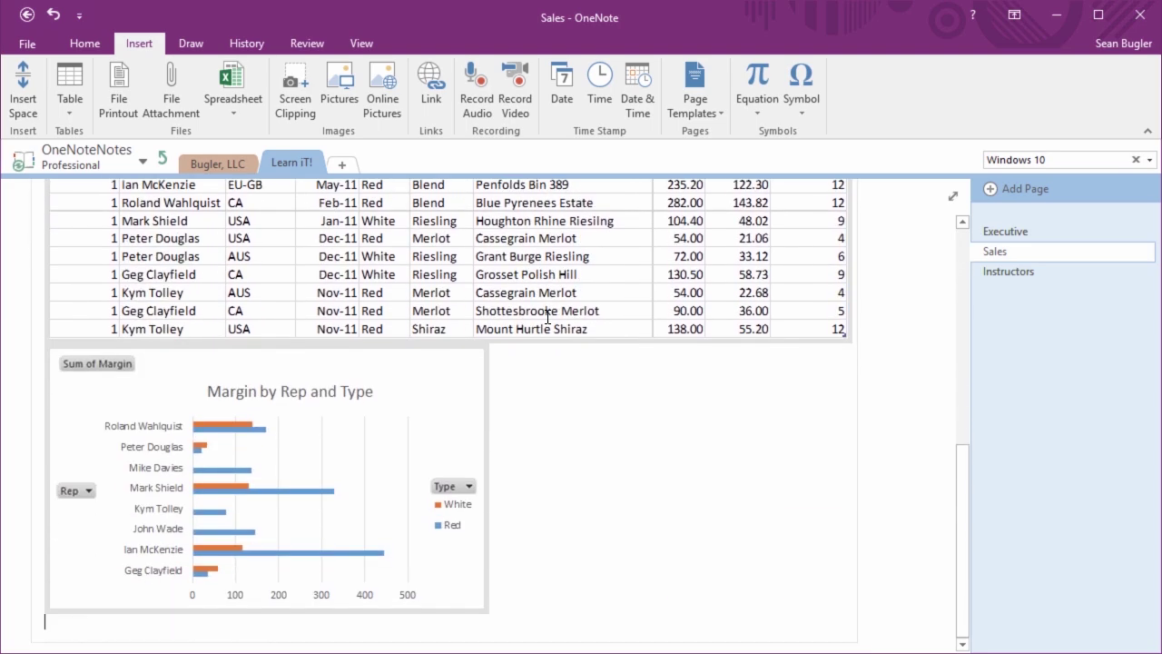
scroll(547, 316, "up", 10)
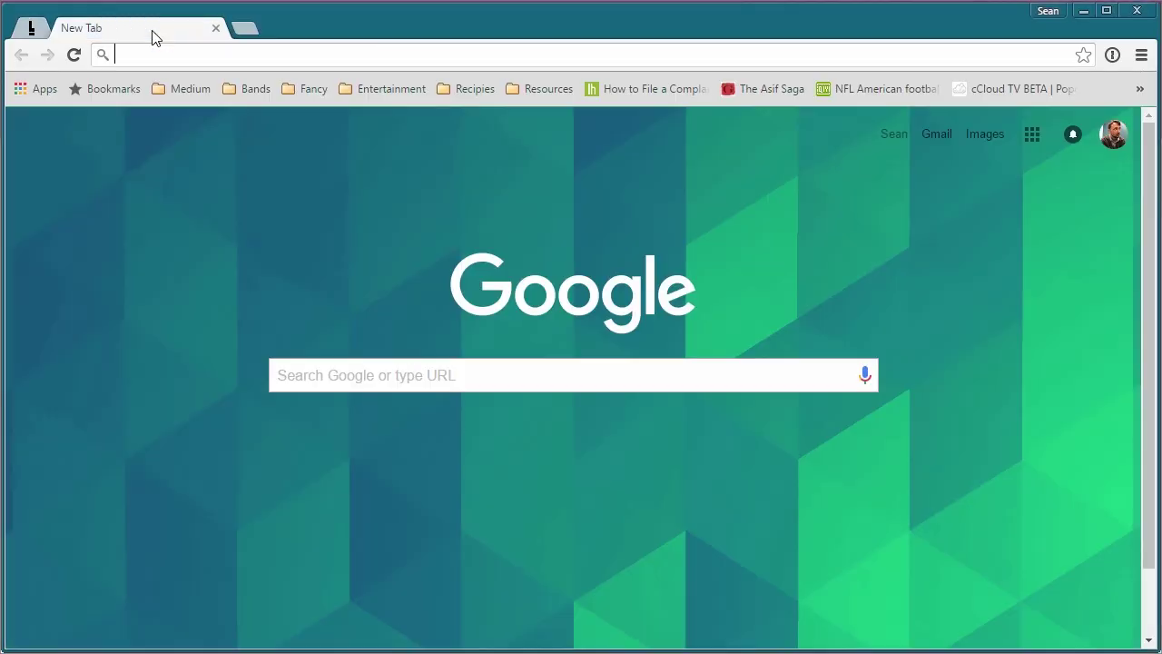
type("www.learnit.com")
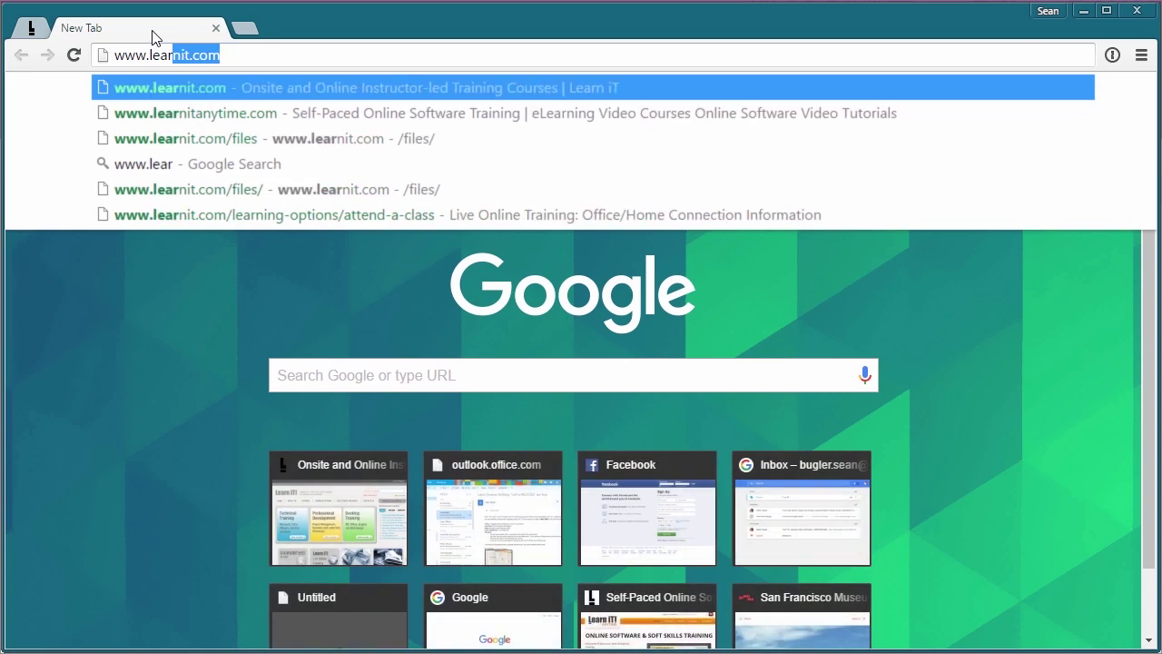
key("Return")
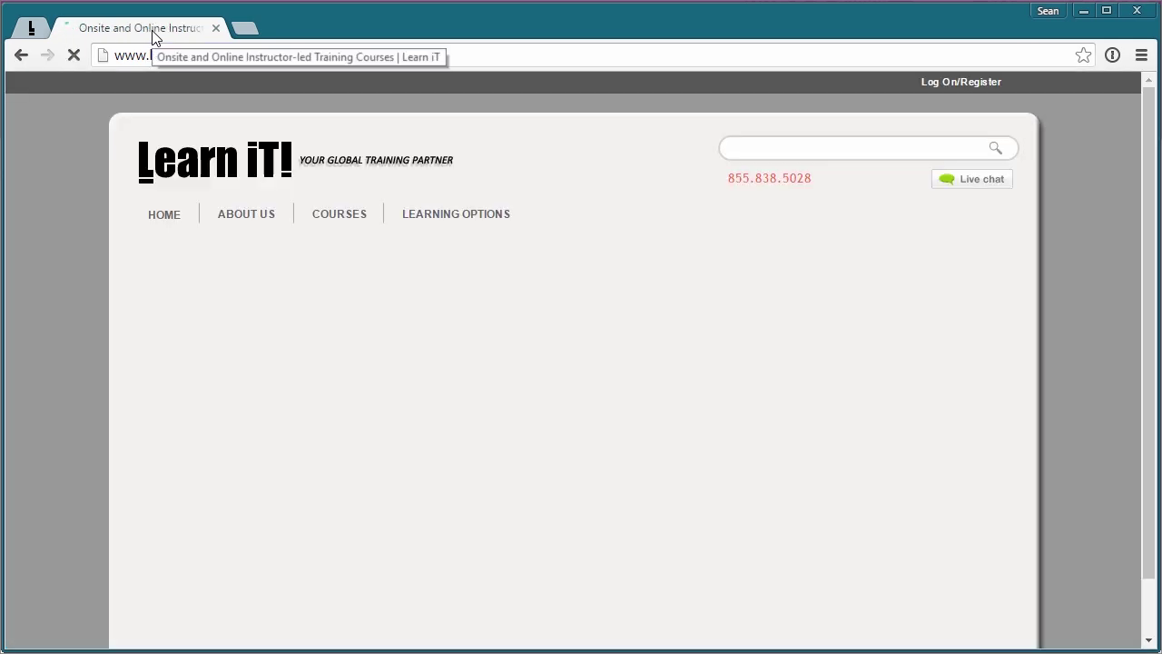
mouse_move(246, 214)
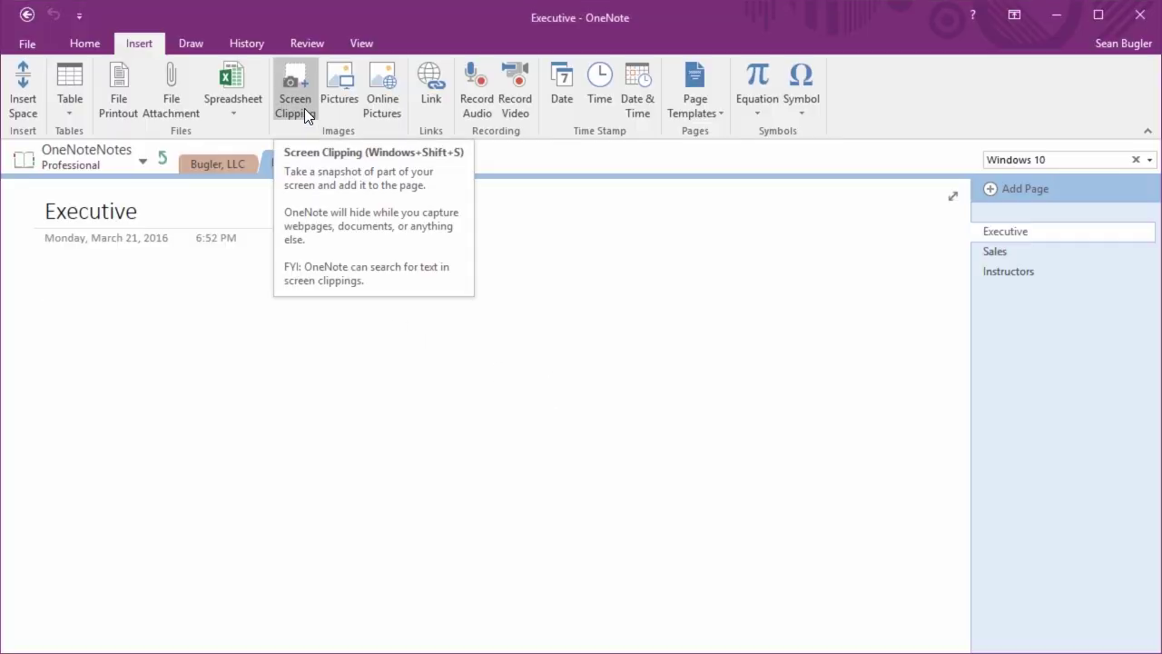
Capture the Learn iT! home page in Chrome as a screen clipping on the Executive page
left_click(304, 107)
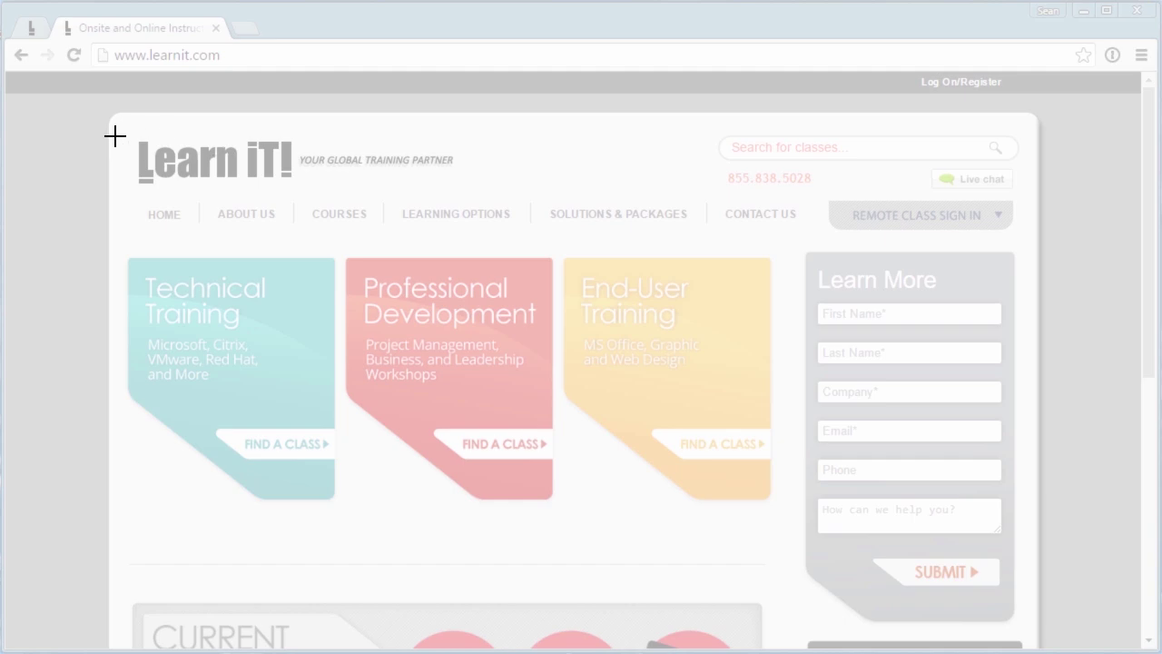
left_click_drag(111, 114, 1039, 641)
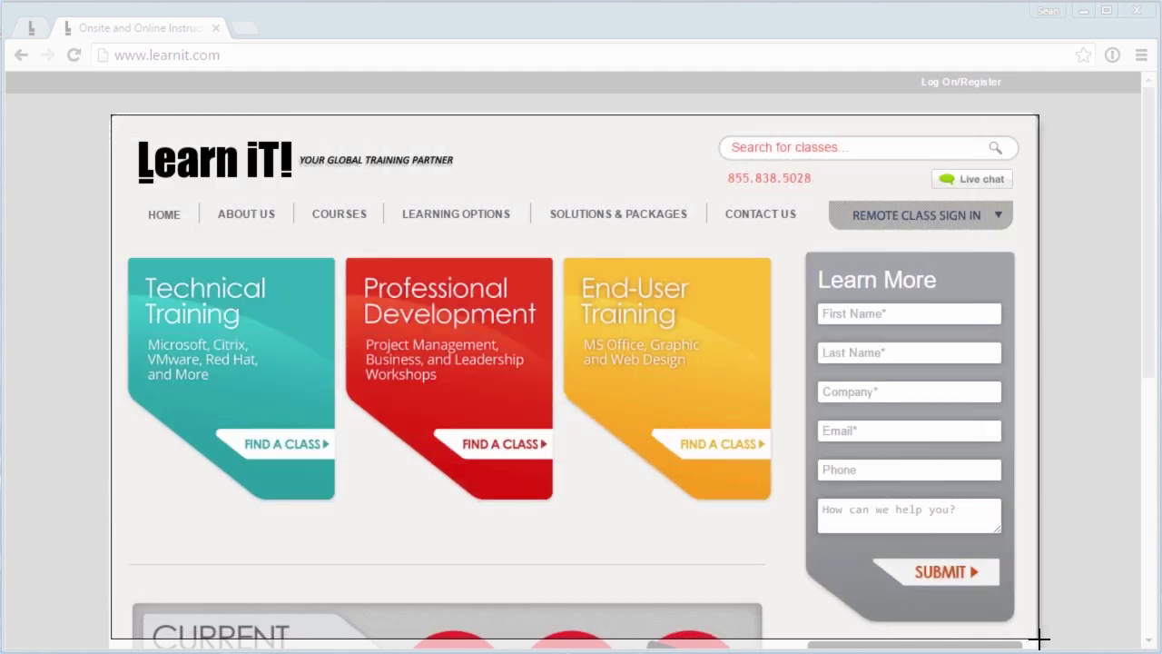
left_click_drag(1039, 640, 1041, 623)
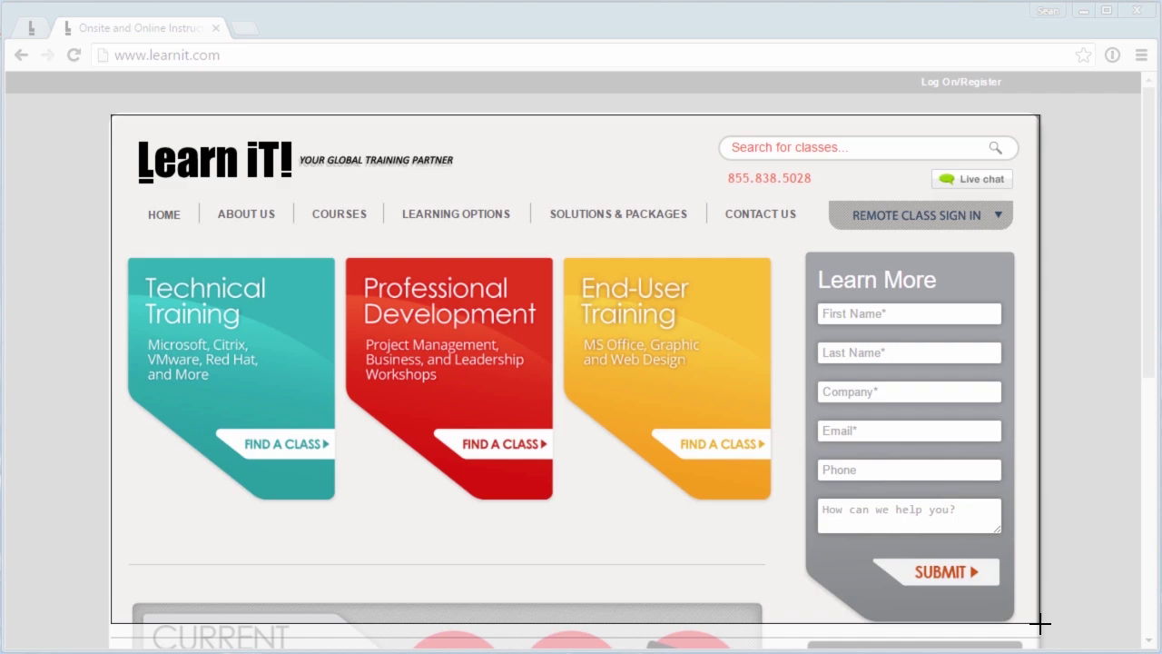
left_click_drag(1040, 623, 1039, 624)
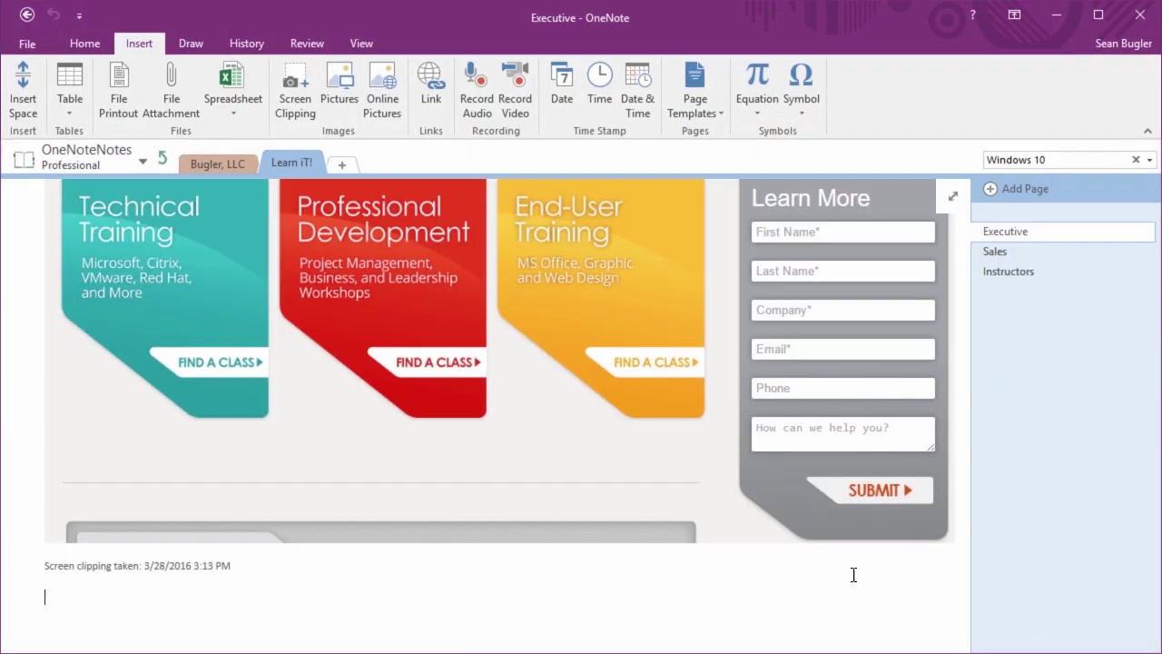
Add an empty line below the clipping's 'Screen clipping taken' caption
scroll(675, 537, "up", 3)
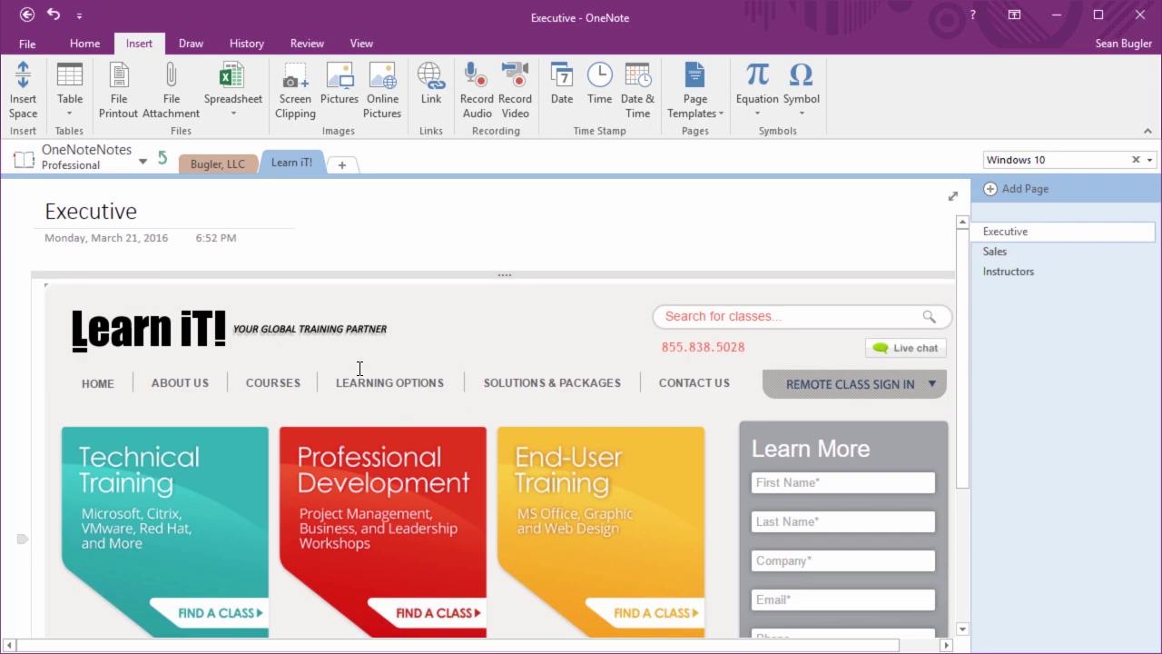
scroll(359, 377, "down", 4)
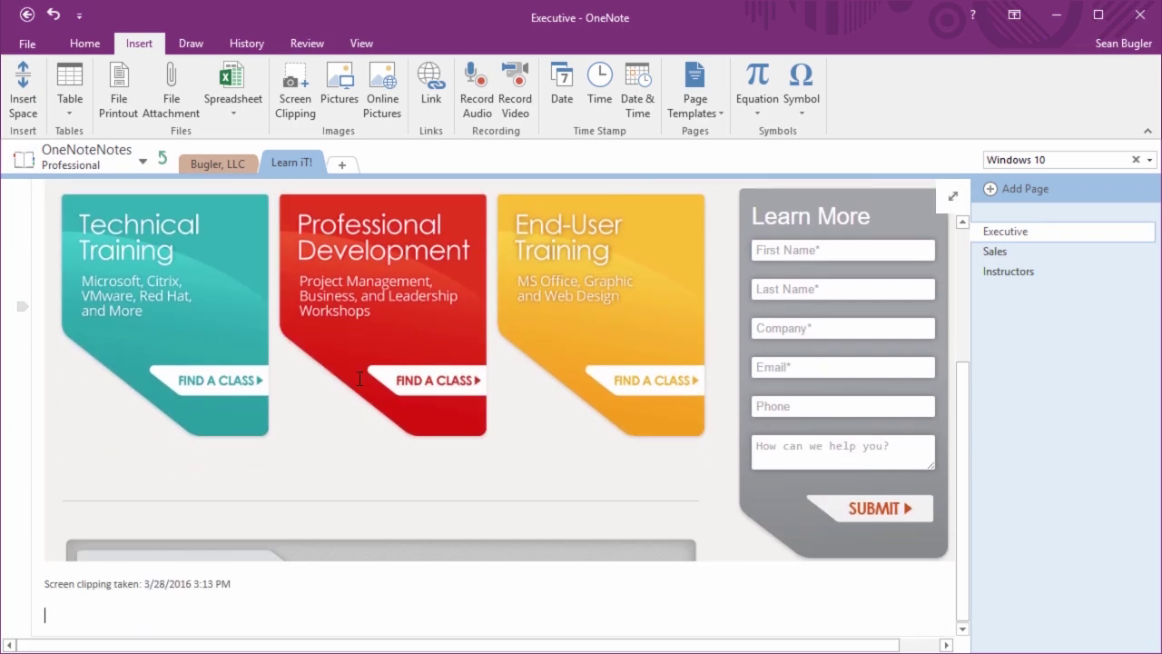
scroll(360, 379, "up", 4)
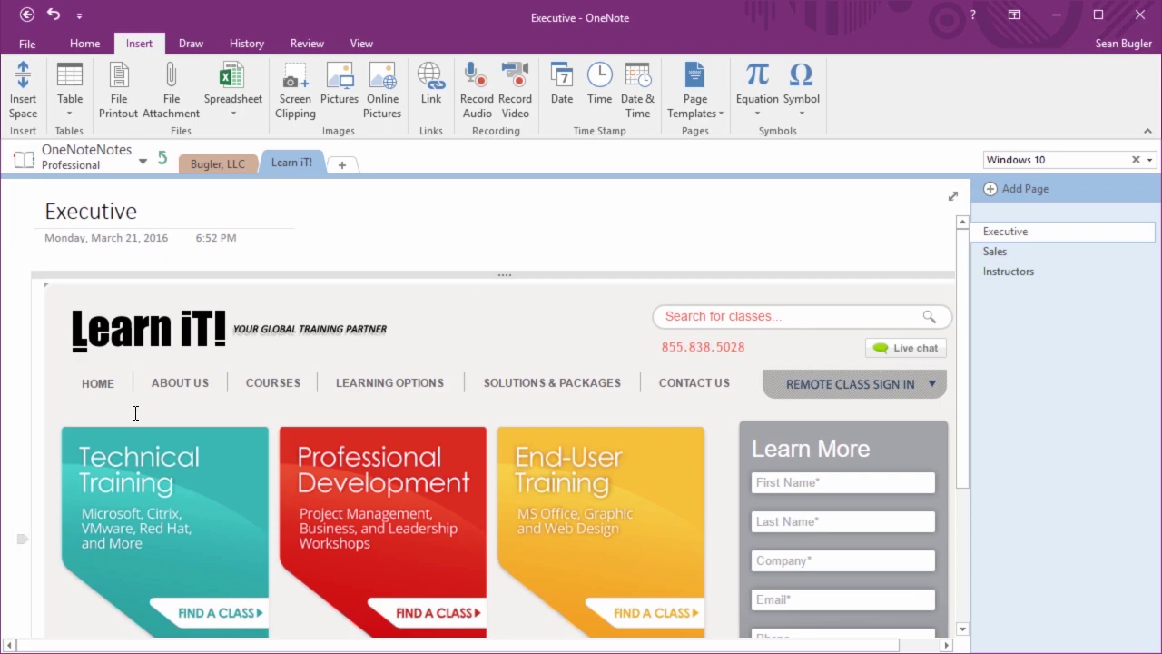
scroll(254, 492, "down", 3)
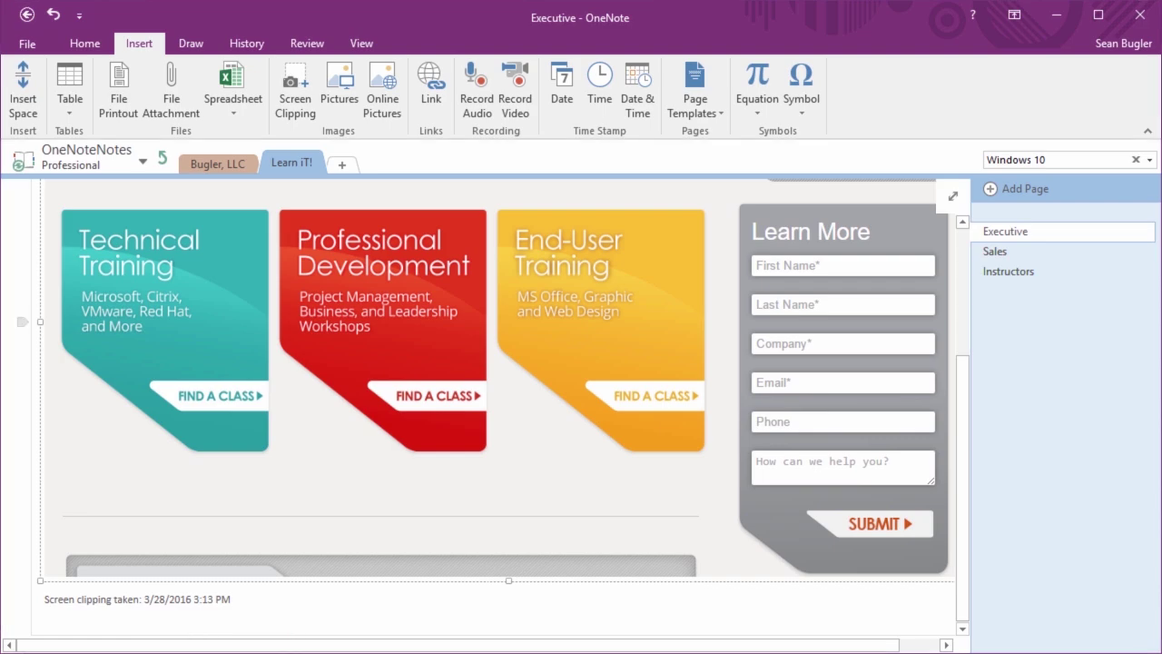
scroll(151, 447, "up", 3)
scroll(151, 447, "down", 3)
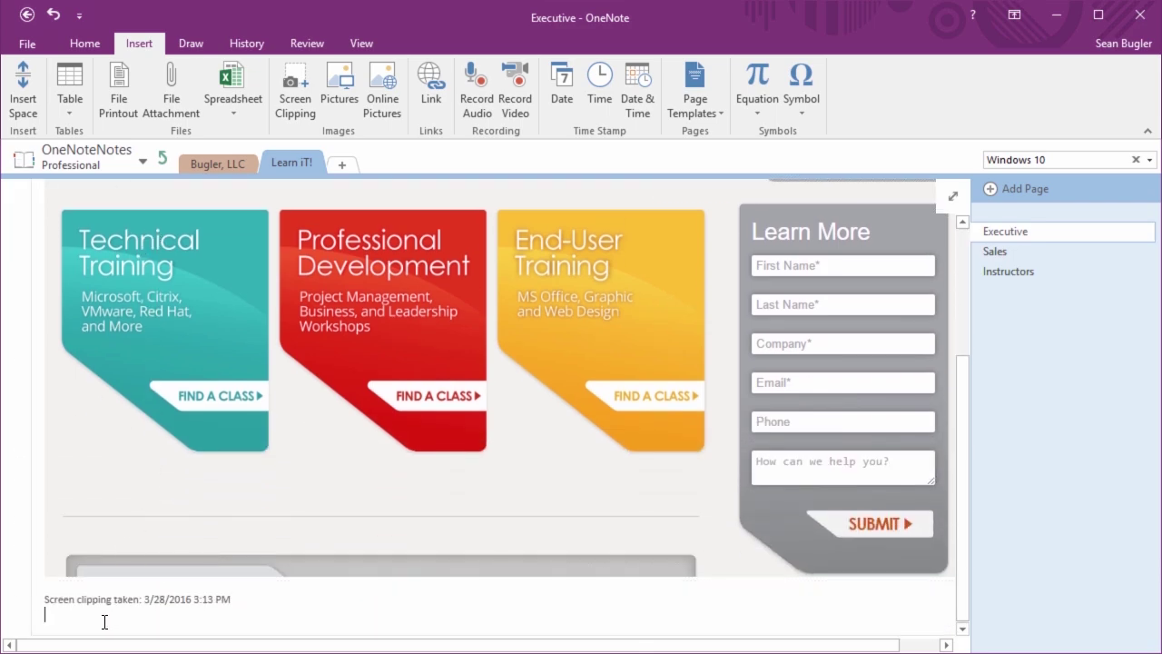
key("Return")
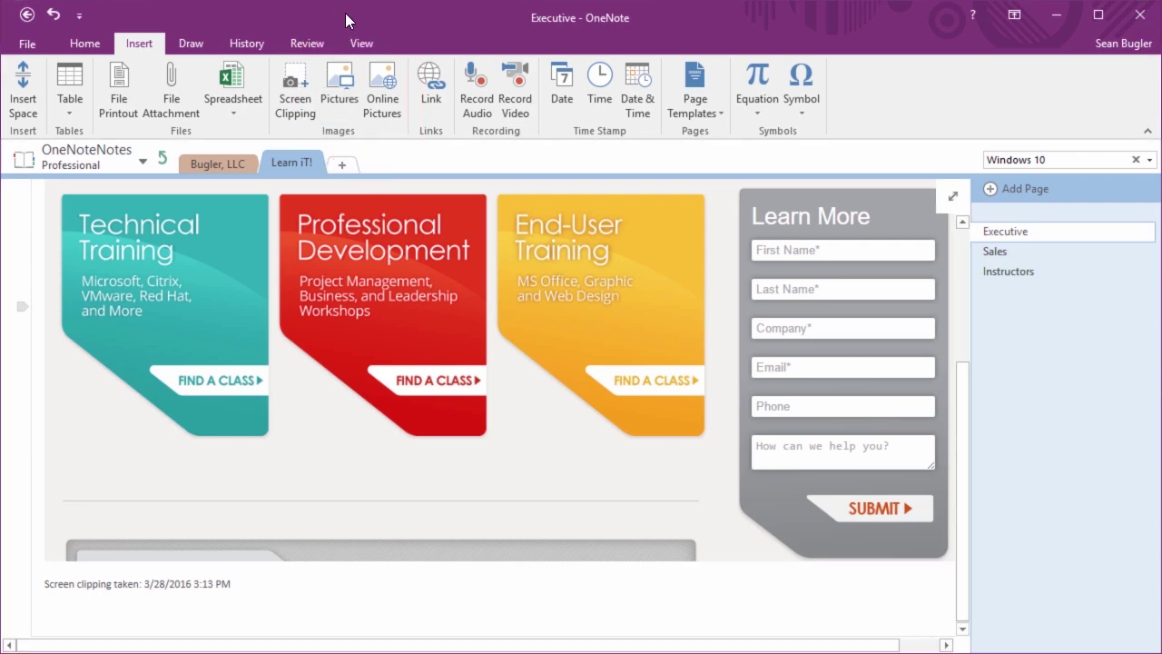
Browse the Pictures folder on This PC, cancel, and bring up the Online Pictures sources
left_click(345, 83)
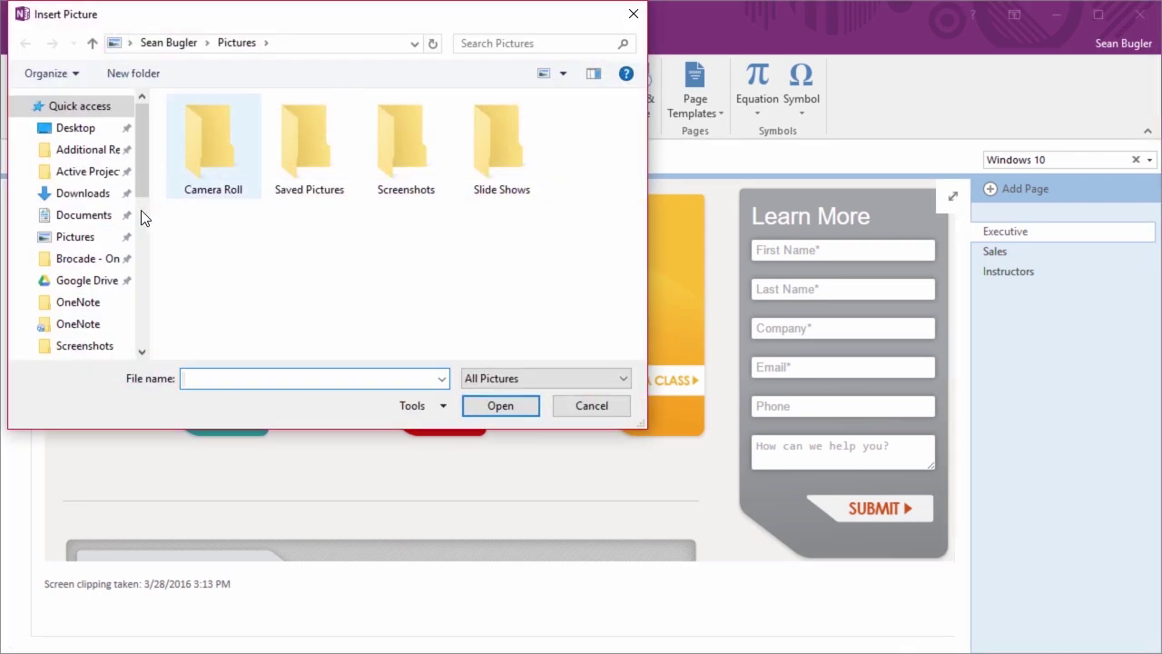
scroll(78, 292, "down", 8)
scroll(78, 292, "down", 3)
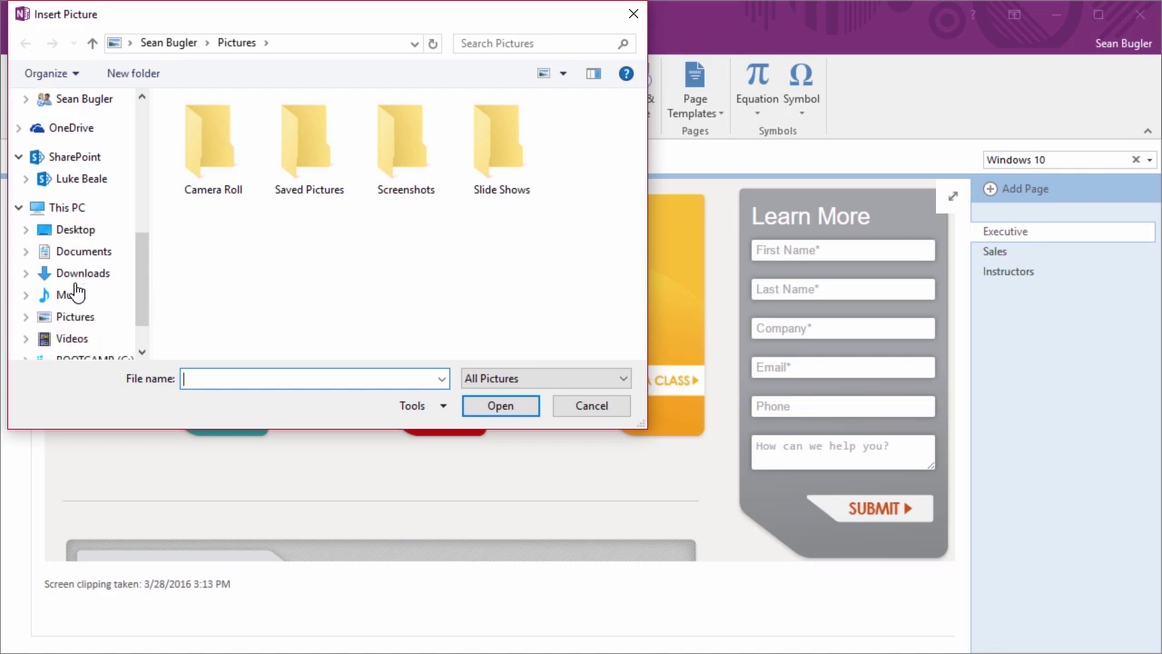
left_click(78, 266)
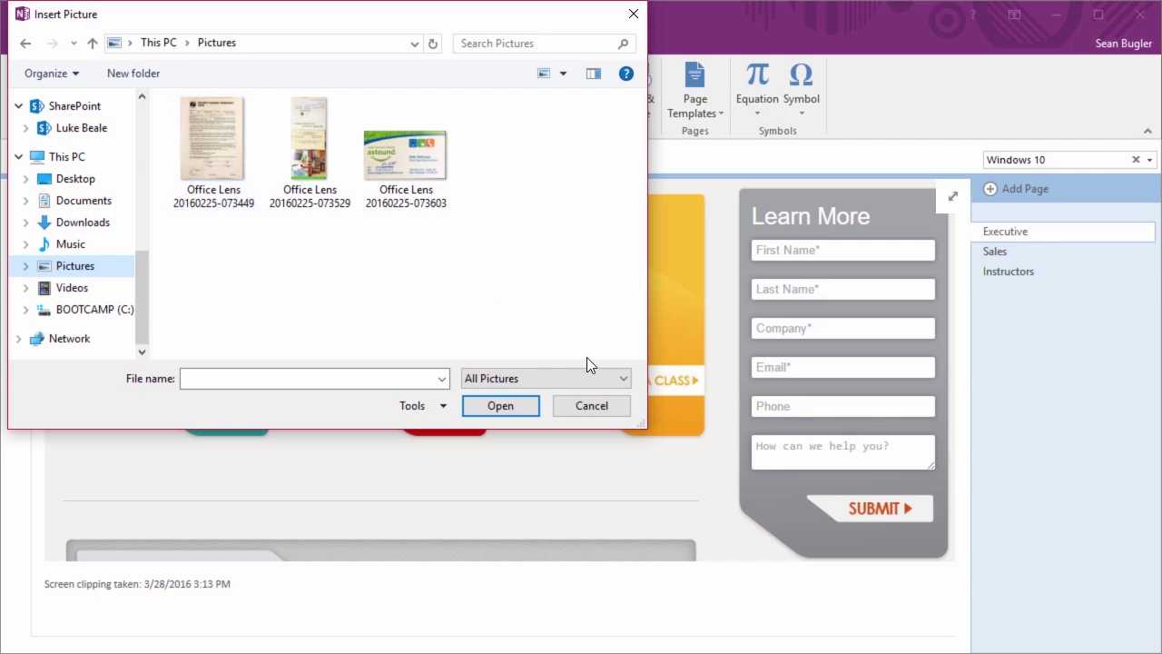
left_click(588, 408)
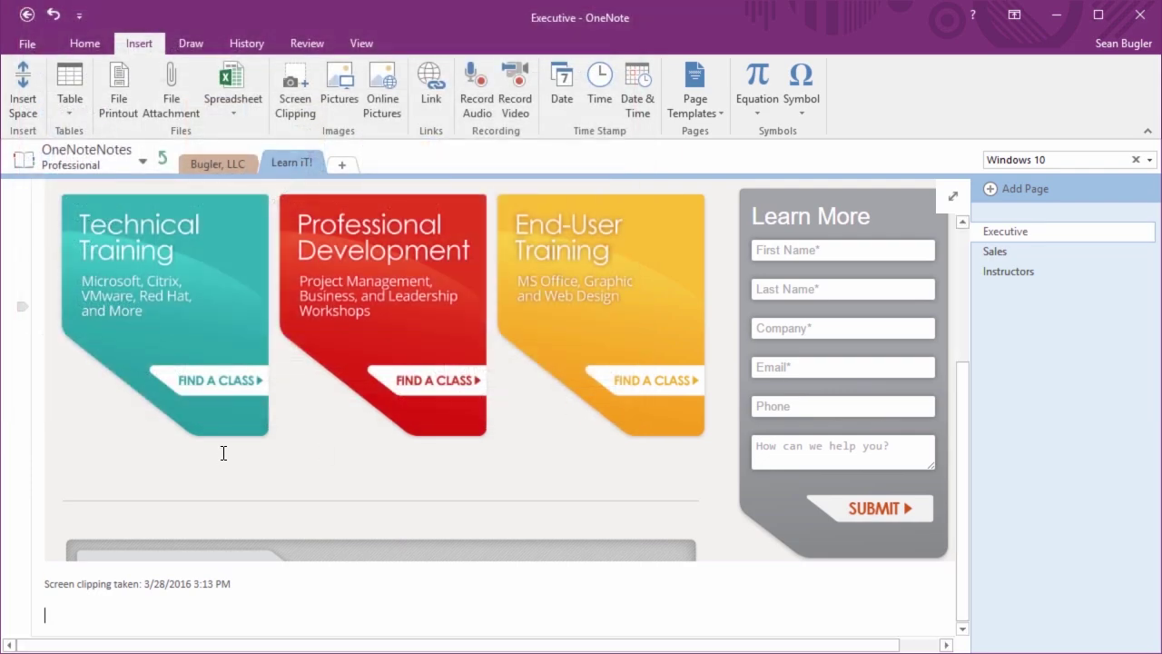
left_click(394, 94)
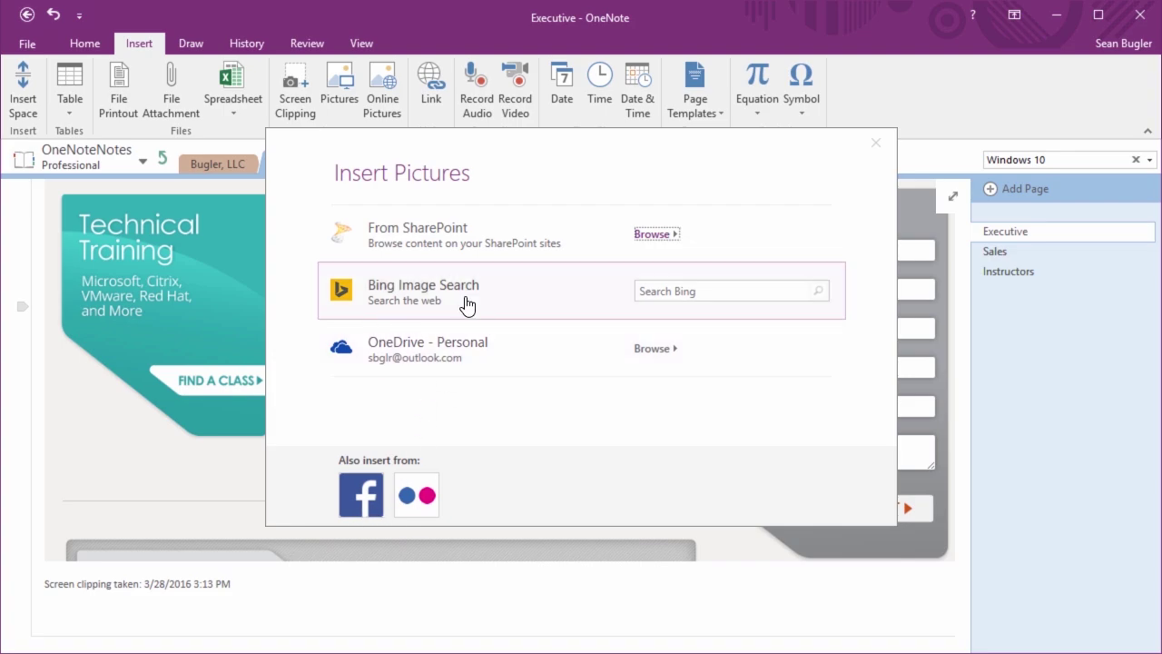
Search Bing Images for 'bridge' across all licences and insert the Golden Gate Bridge photo
left_click(668, 292)
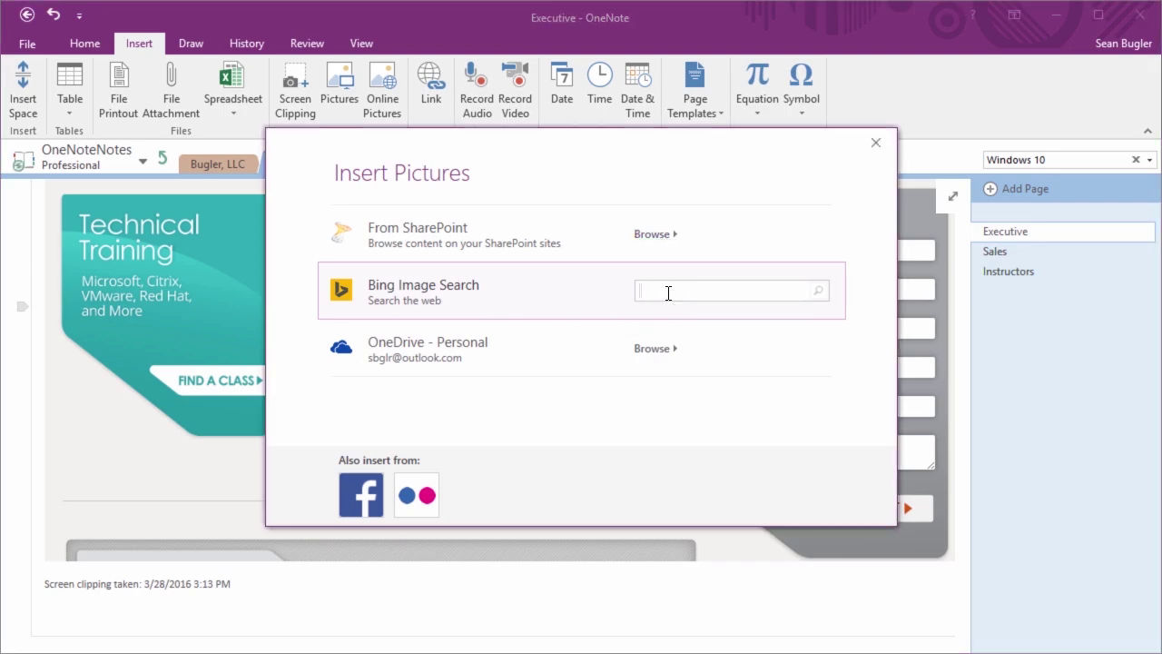
type("bridge")
key("Return")
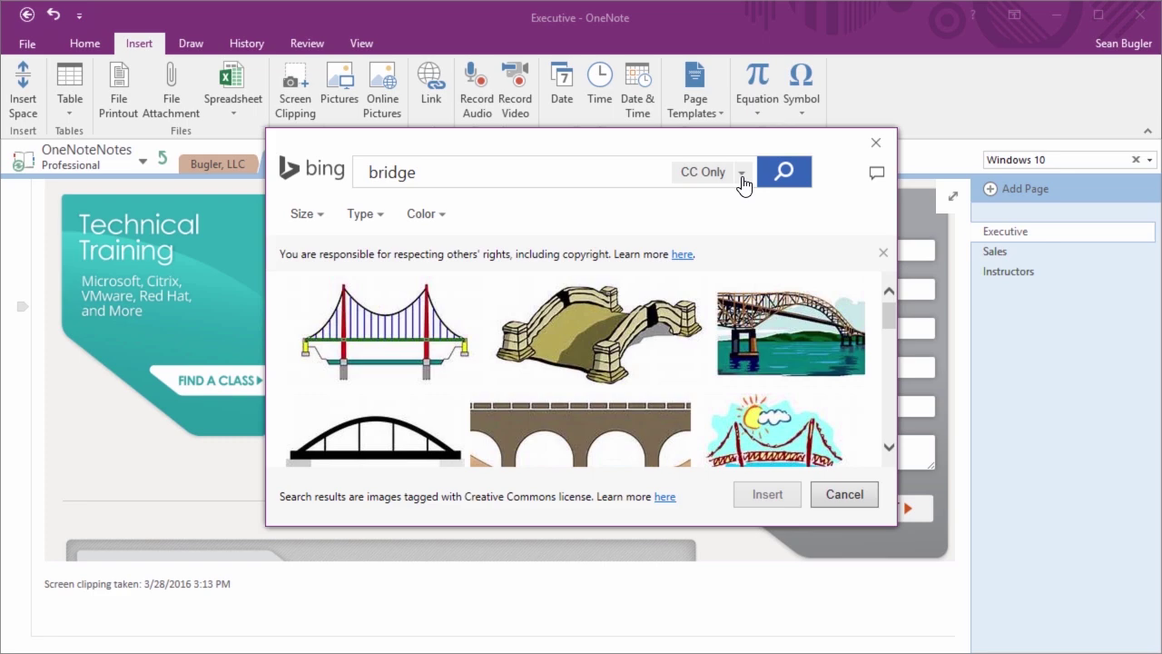
left_click(742, 178)
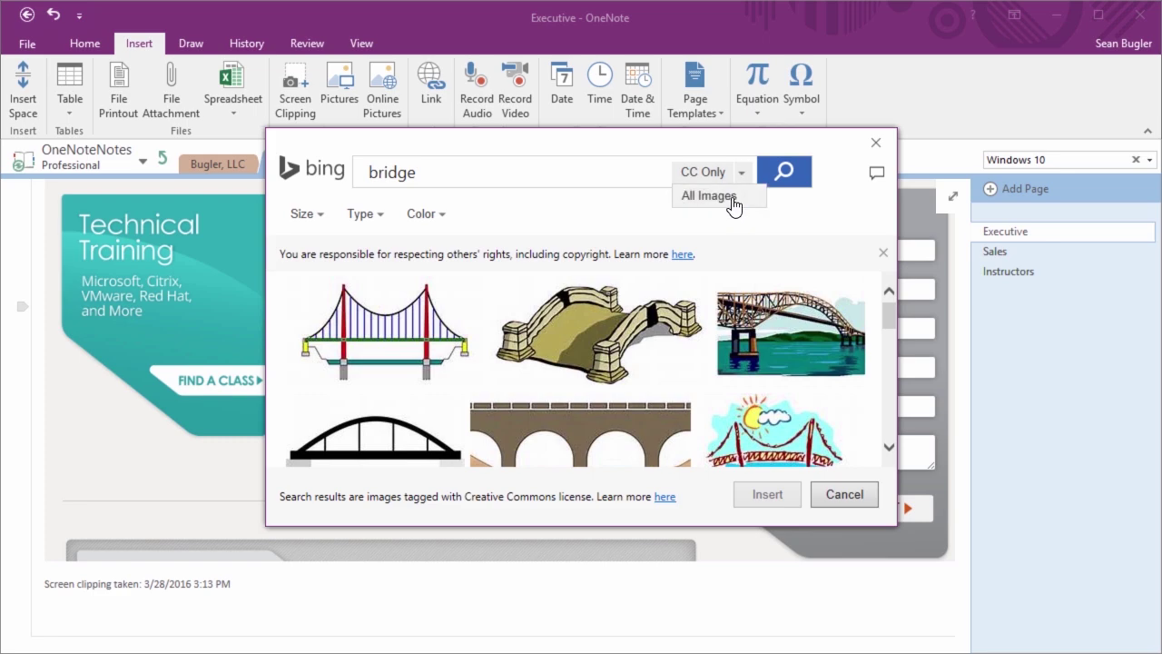
left_click(731, 196)
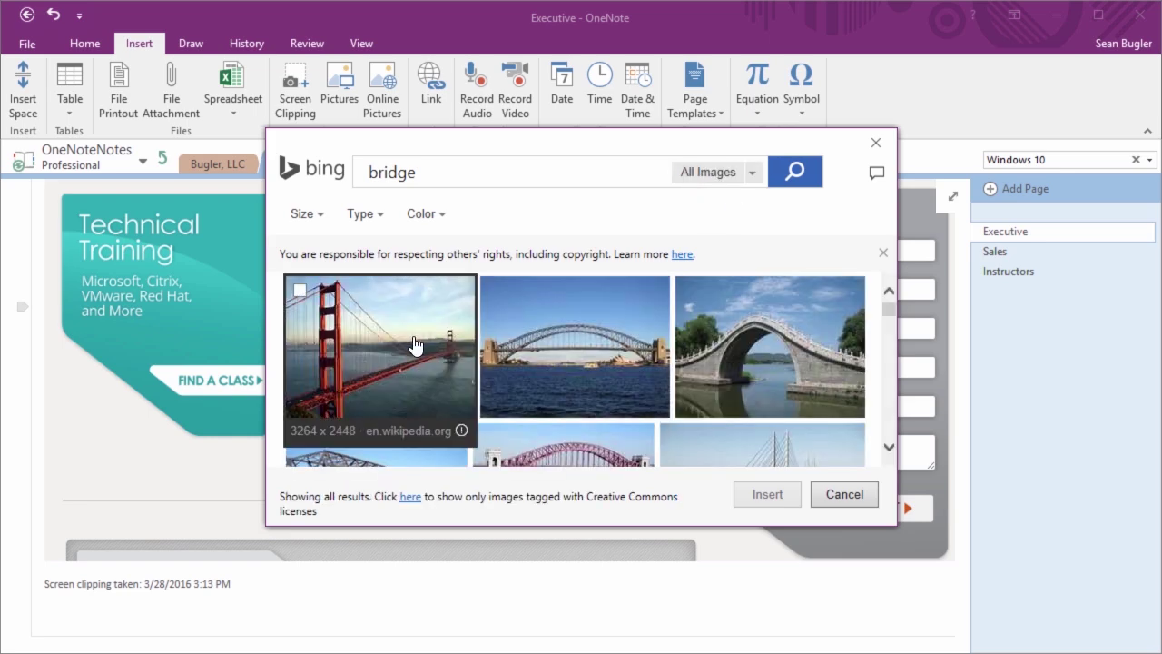
left_click(300, 292)
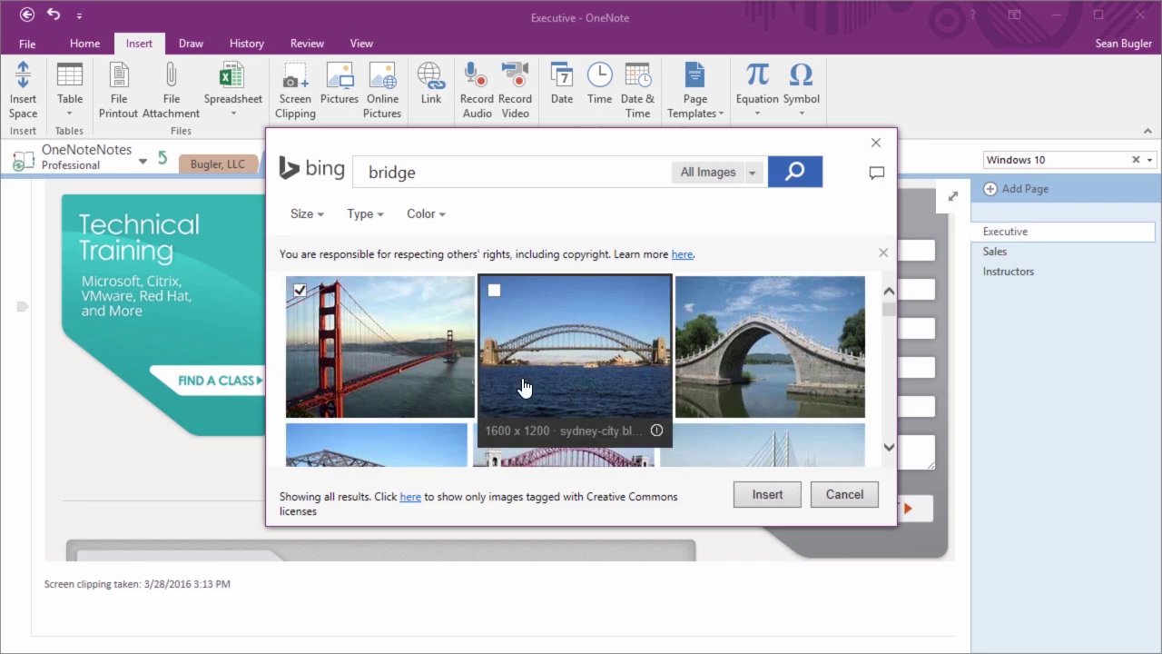
left_click(768, 497)
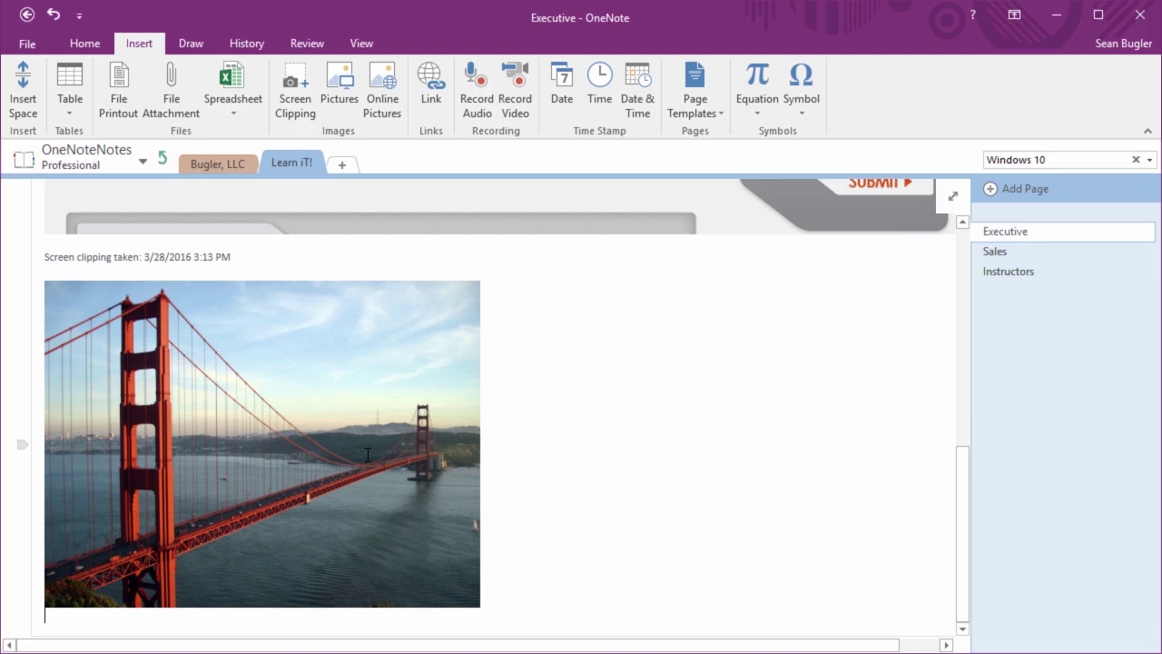
left_click(258, 518)
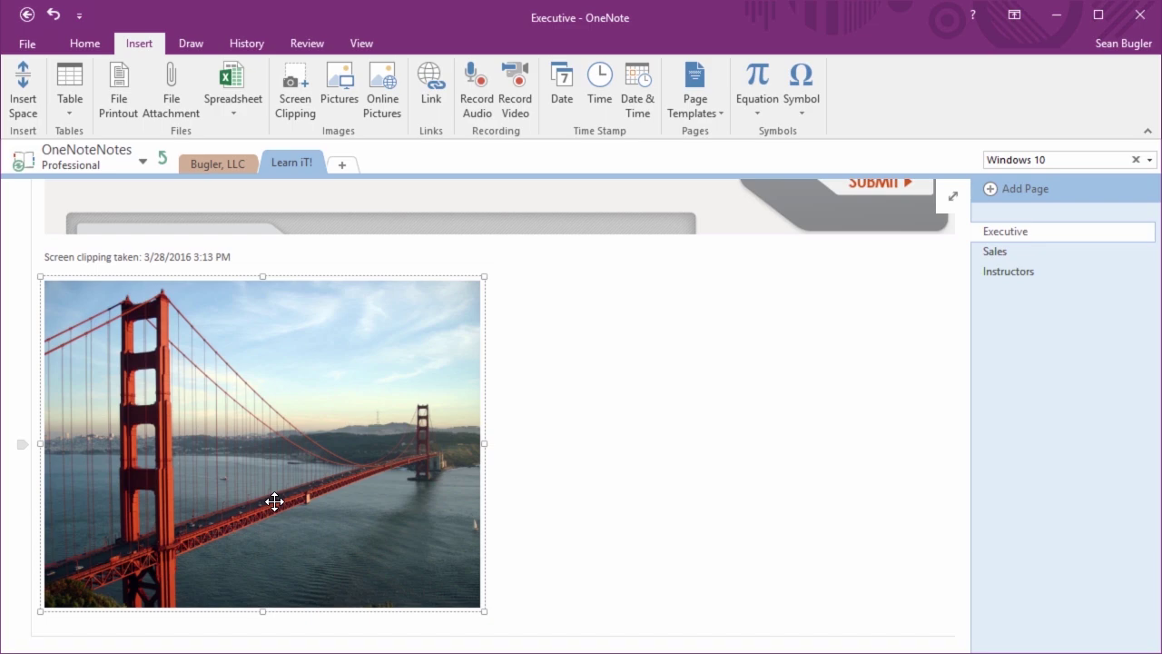
scroll(545, 421, "up", 10)
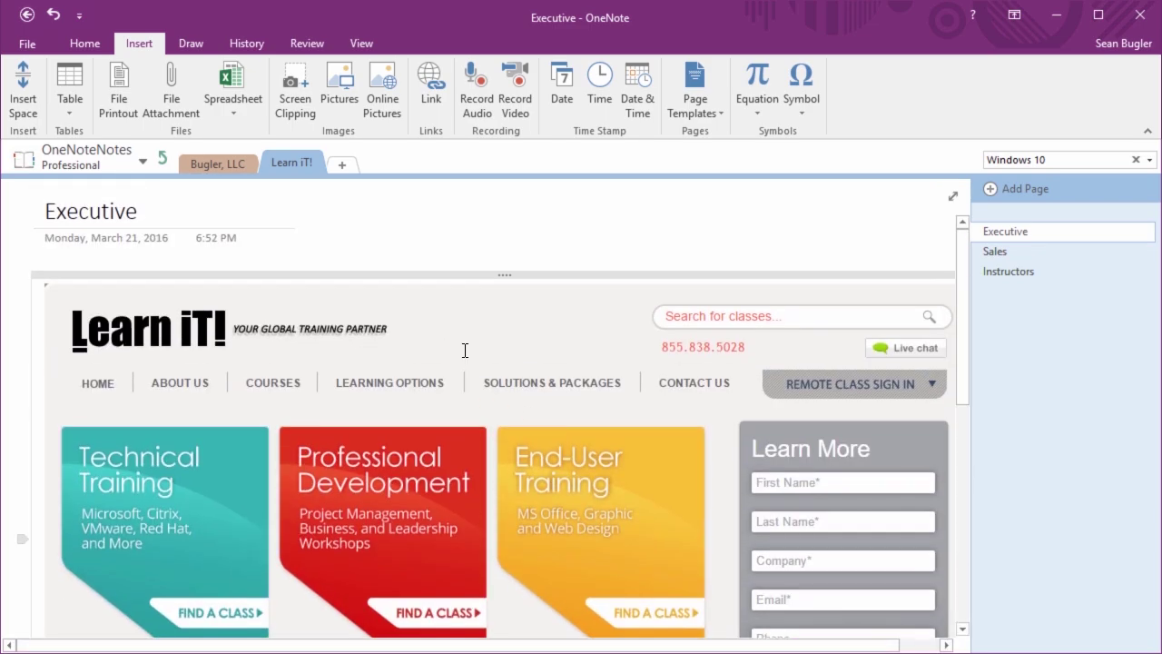
scroll(465, 351, "down", 10)
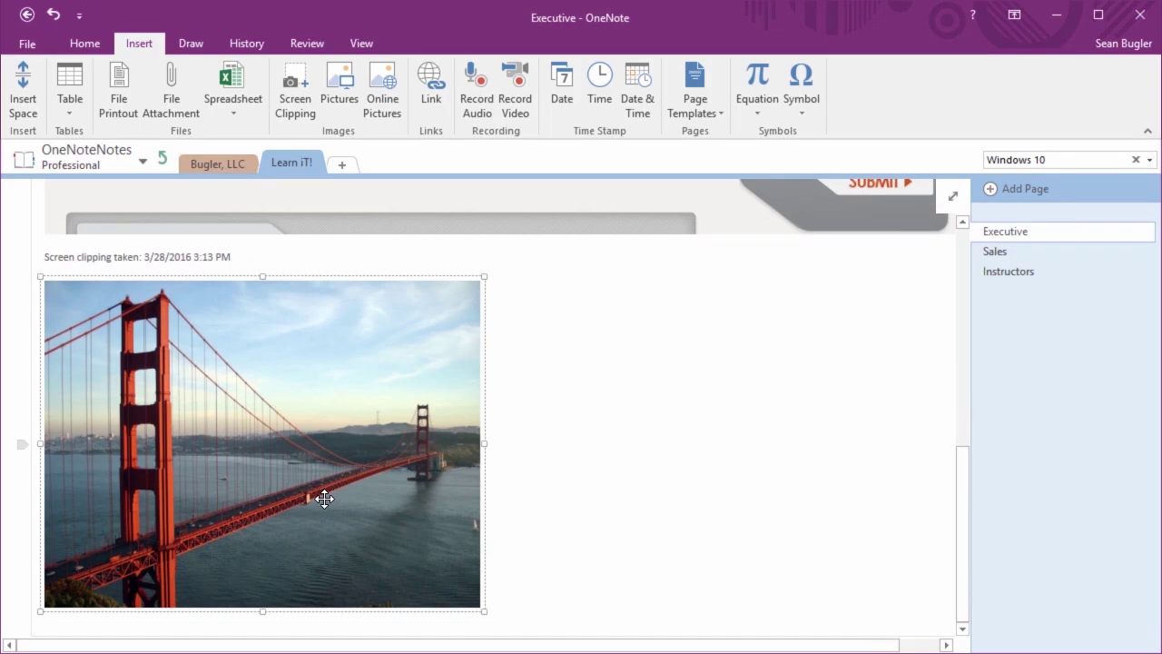
scroll(323, 498, "up", 10)
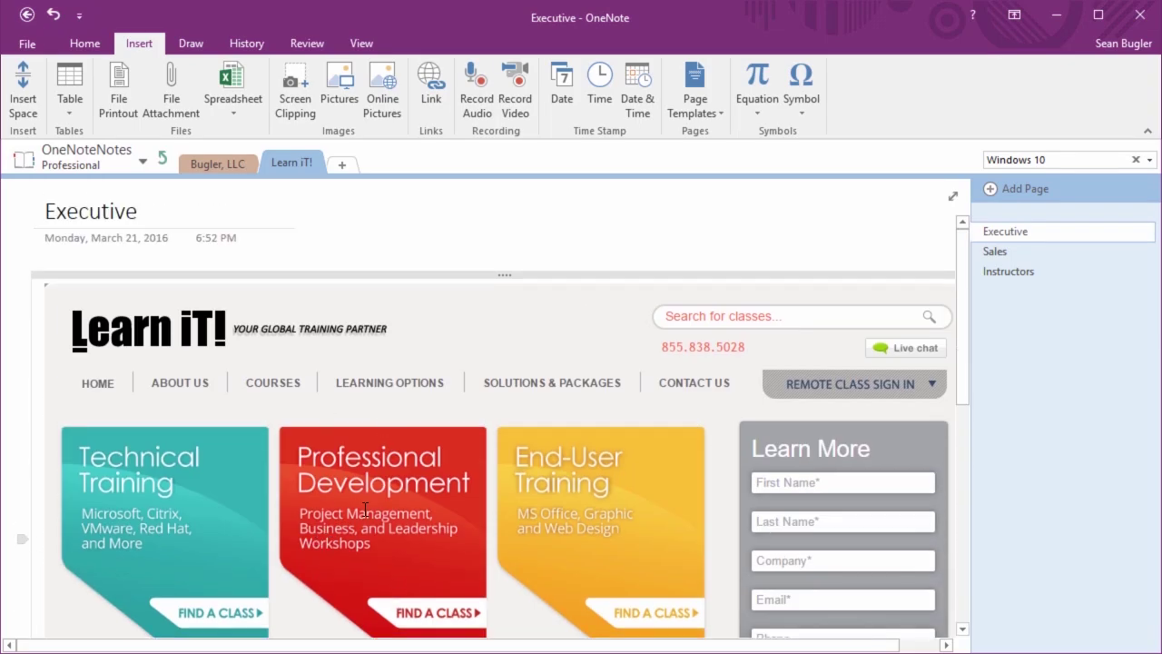
left_click(379, 414)
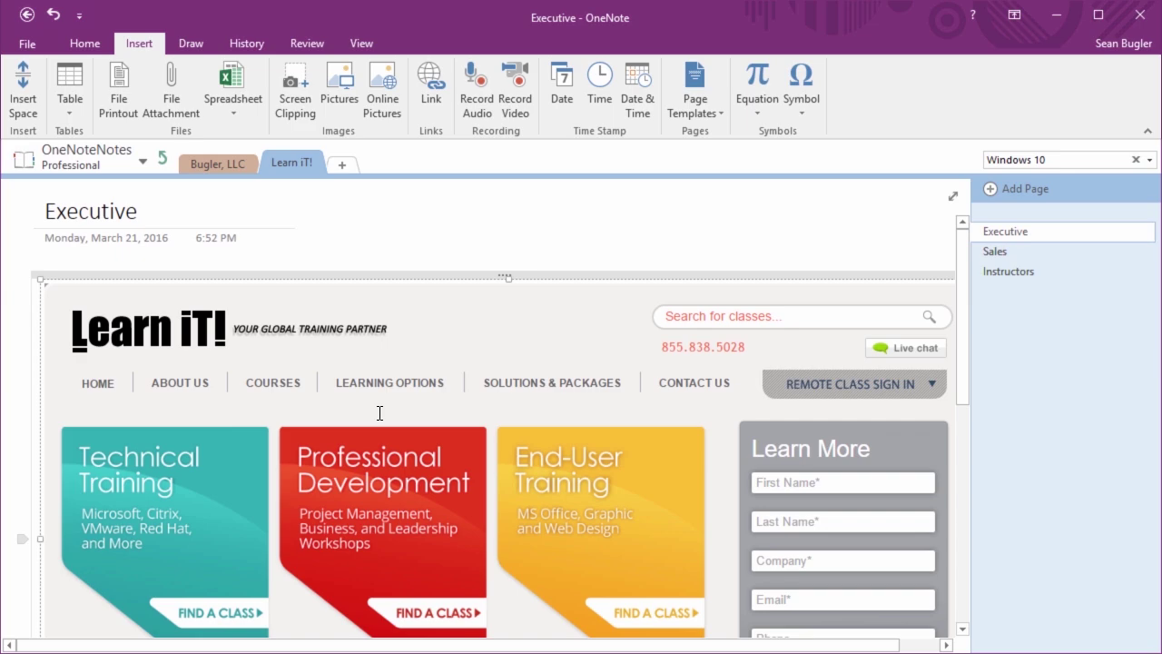
scroll(361, 461, "down", 2)
scroll(360, 462, "right", 1)
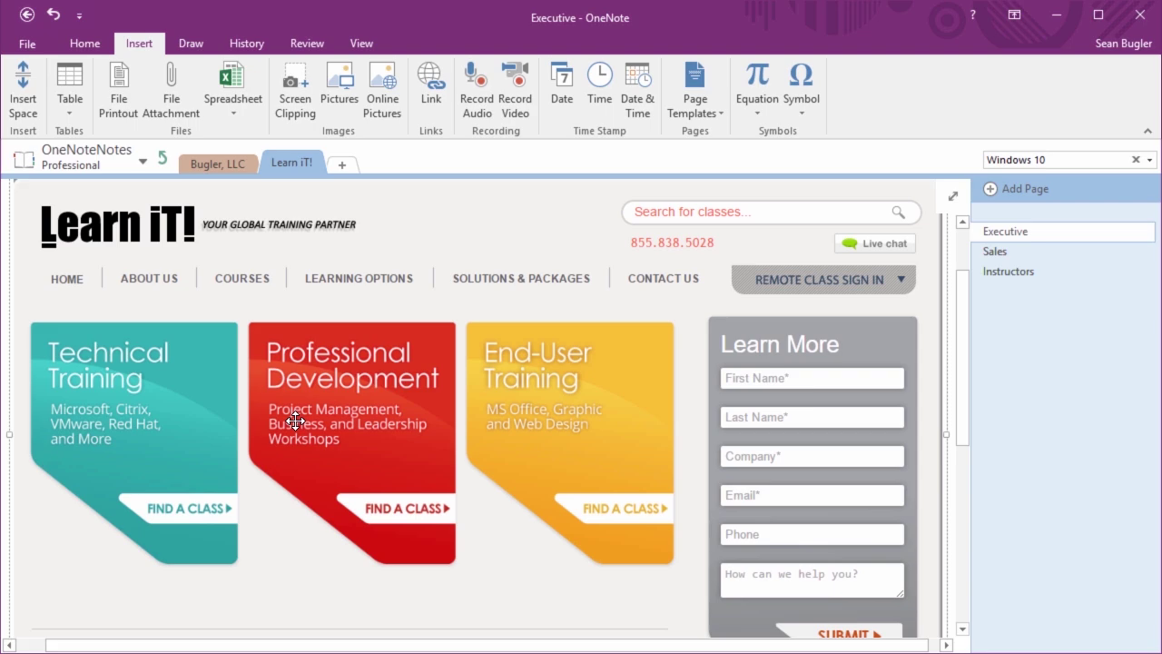
scroll(295, 420, "down", 5)
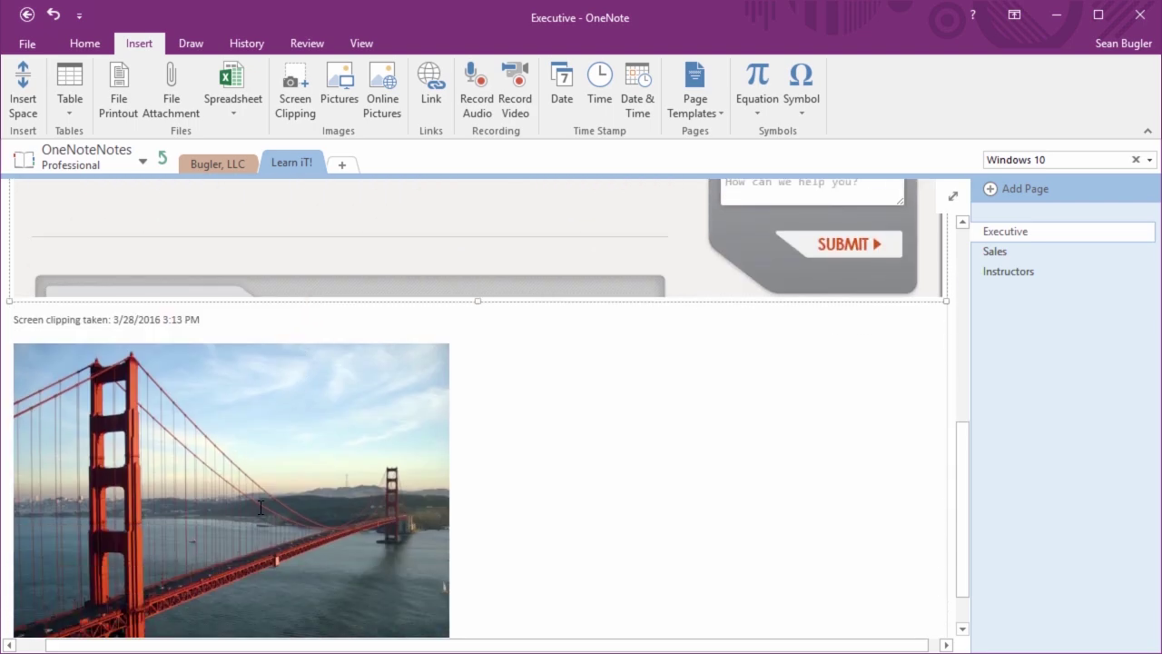
scroll(260, 508, "up", 6)
scroll(323, 458, "down", 1)
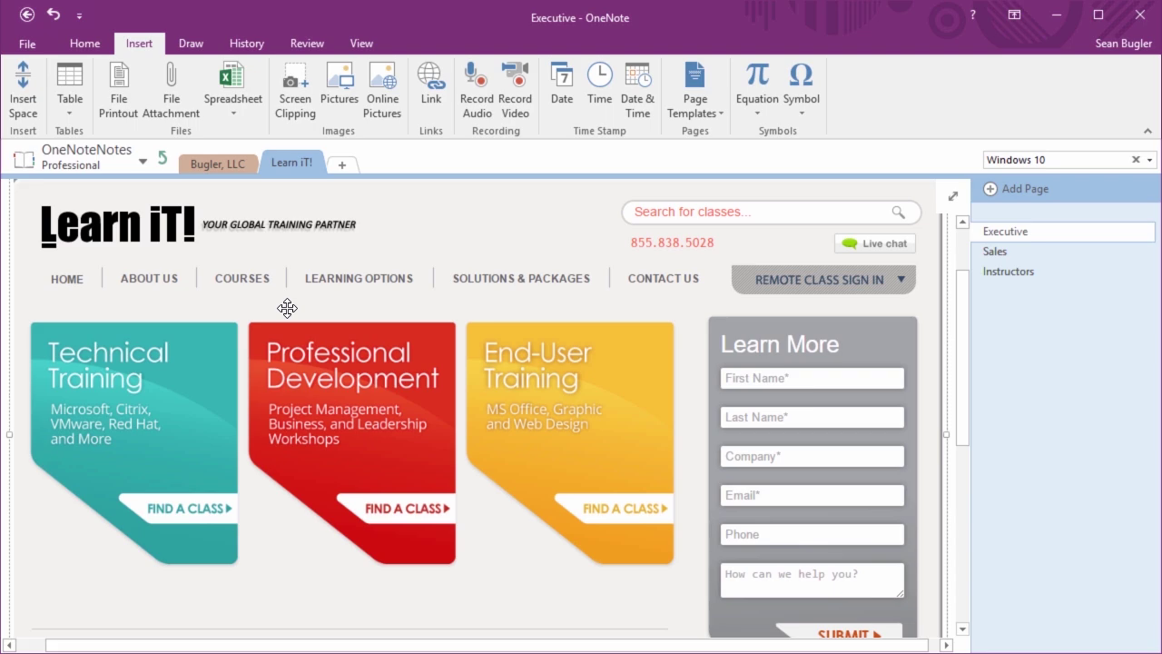
right_click(408, 225)
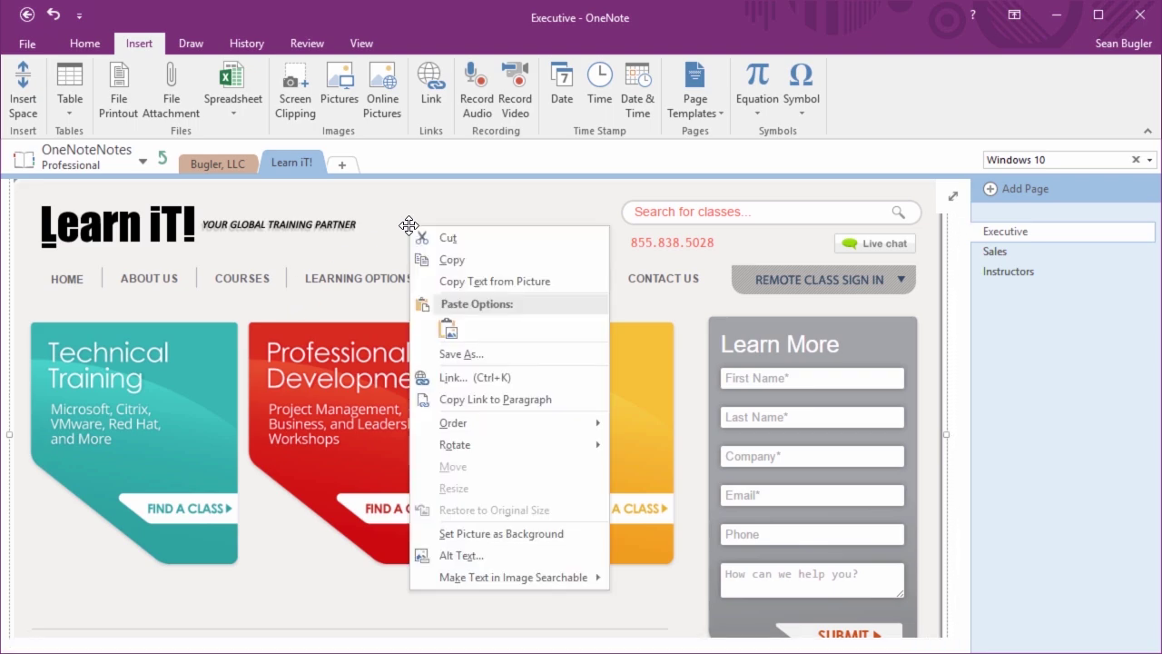
Delete the Golden Gate Bridge picture from below the Learn iT! clipping
left_click(479, 282)
scroll(479, 285, "down", 10)
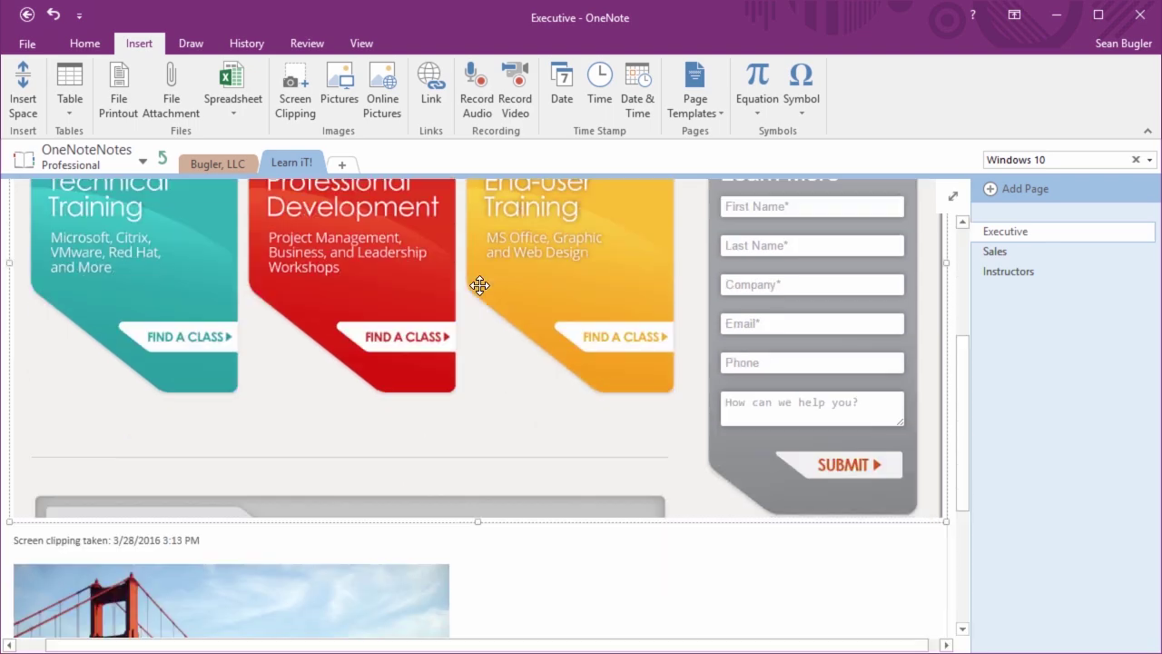
left_click(324, 323)
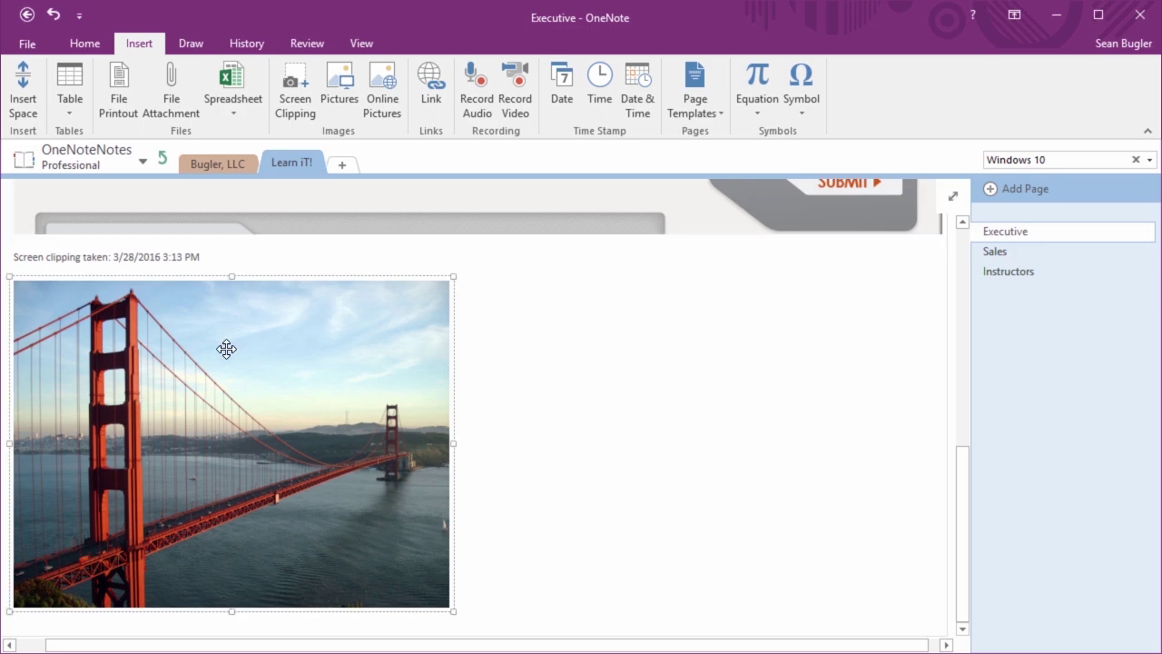
left_click_drag(255, 399, 130, 575)
key("ctrl+z")
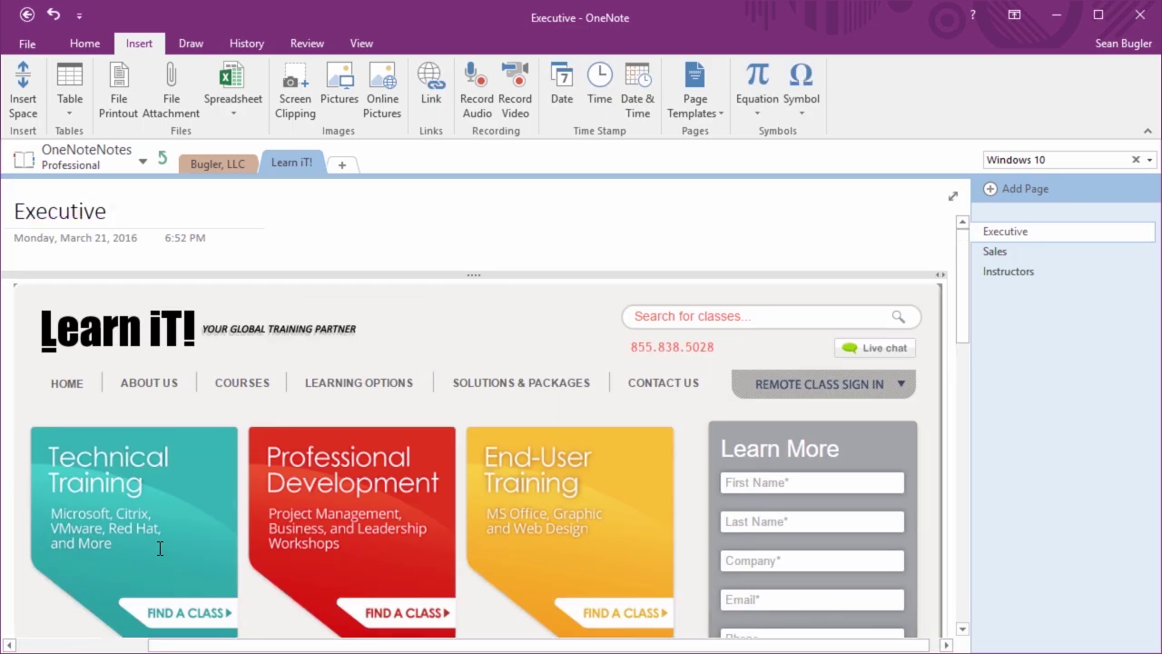
Add a blank line below the clipping caption, dismissing the paste menu unused
scroll(160, 548, "down", 10)
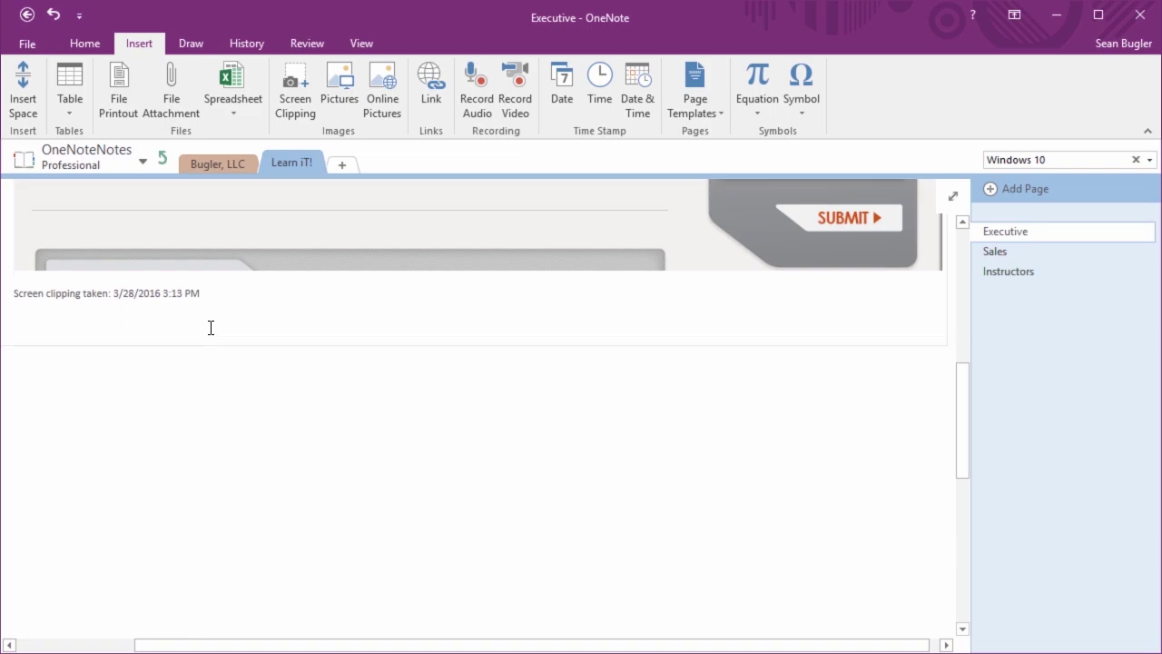
key("Return")
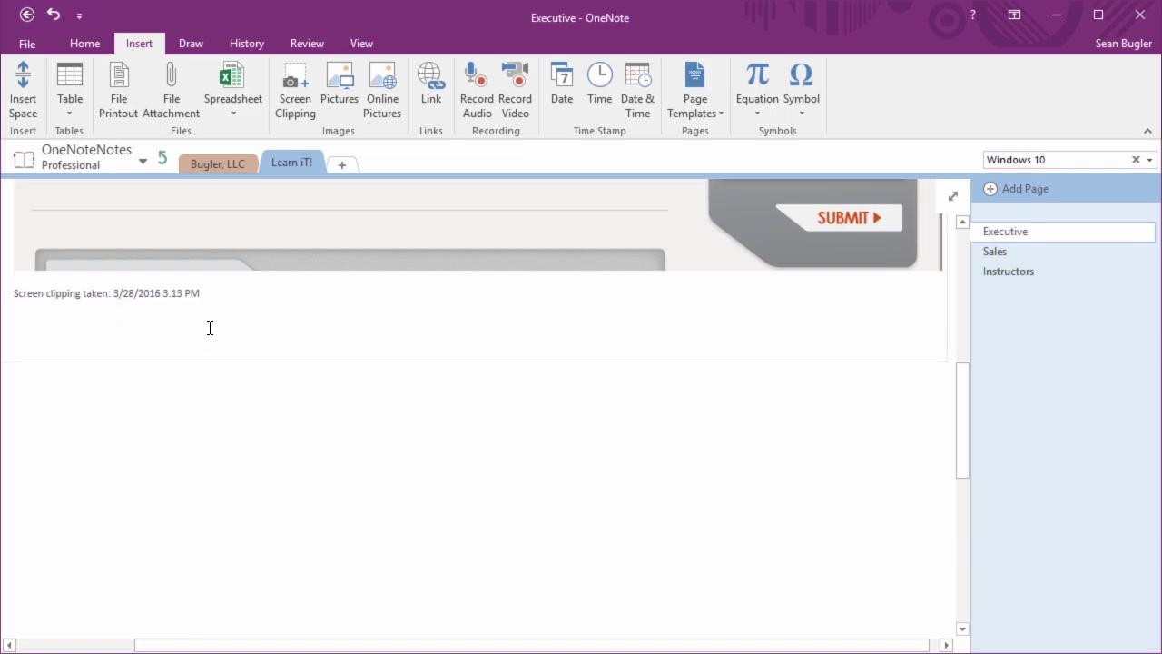
right_click(115, 341)
left_click(151, 423)
Copy Text from Picture on the Learn iT! clipping, then place the cursor below its caption
scroll(151, 427, "up", 10)
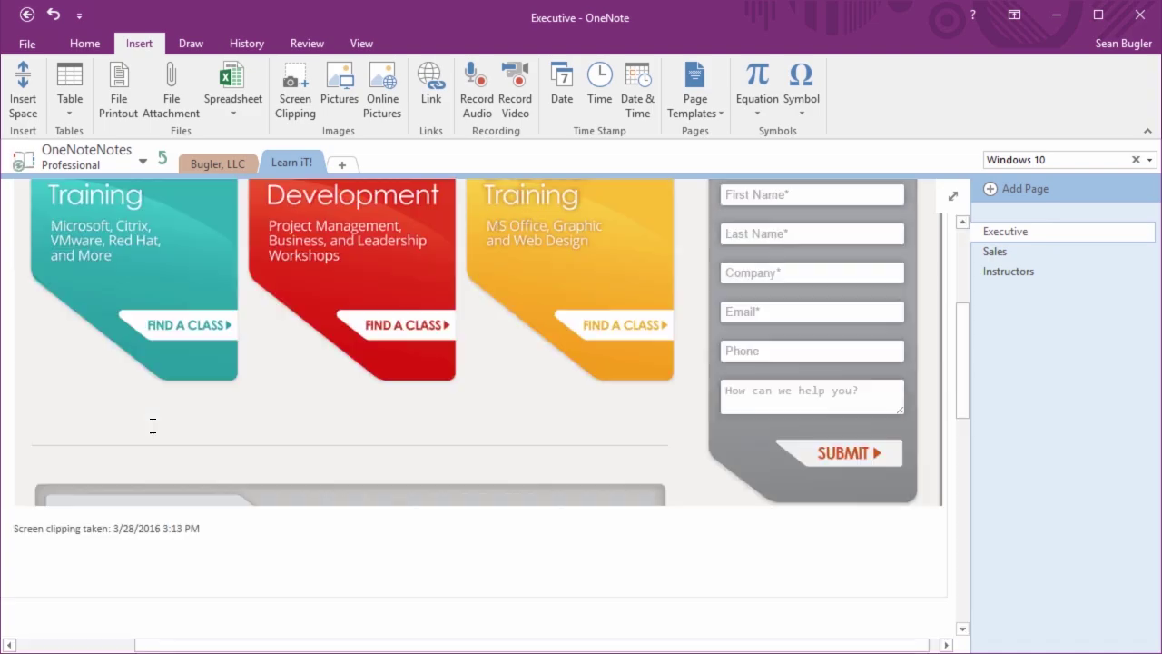
right_click(179, 454)
left_click(260, 154)
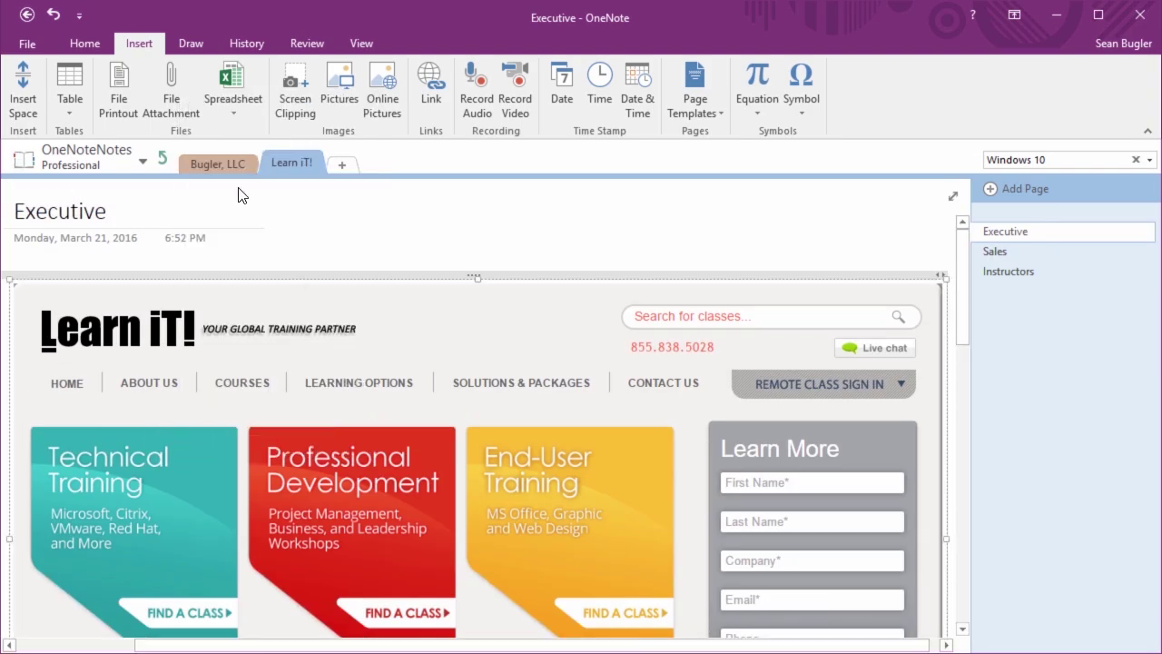
scroll(169, 396, "down", 10)
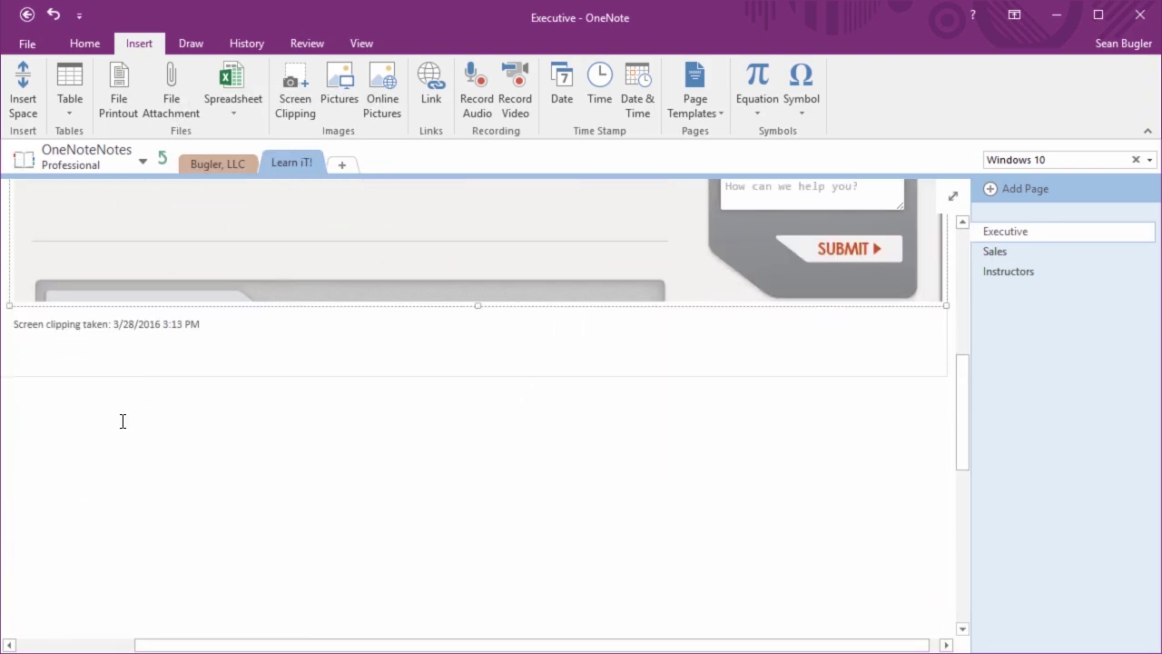
left_click(75, 467)
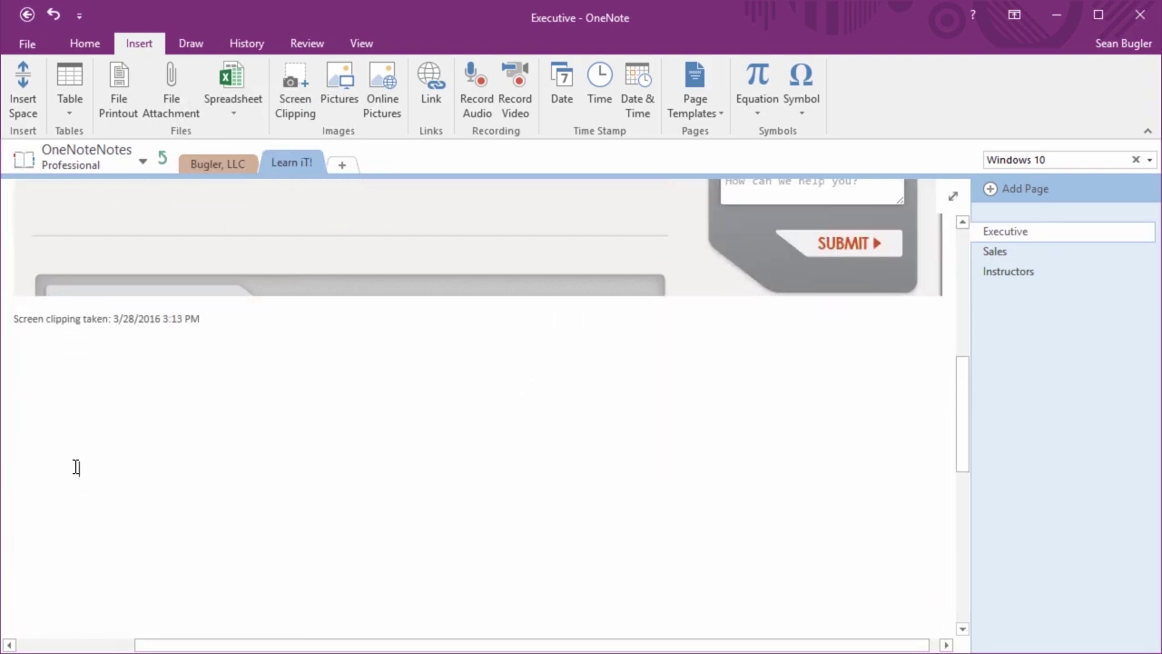
Paste the clipping's OCR text below the caption and widen the note container
key("ctrl+v")
scroll(76, 467, "up", 5)
scroll(76, 467, "down", 1)
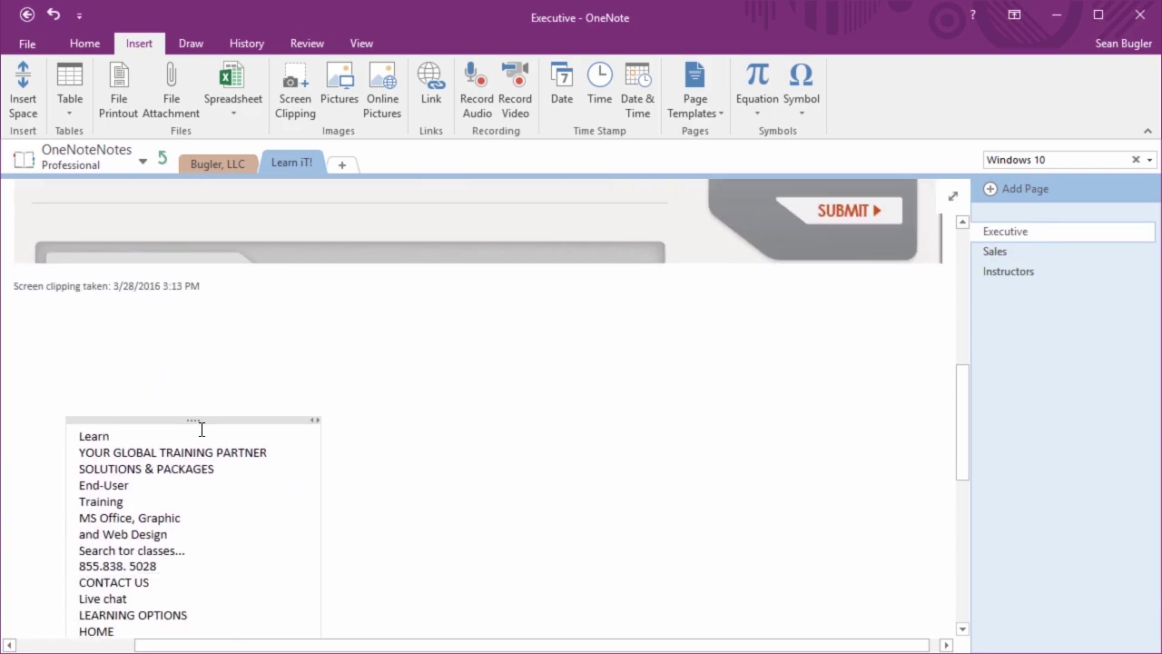
left_click_drag(195, 420, 173, 312)
left_click_drag(302, 477, 677, 436)
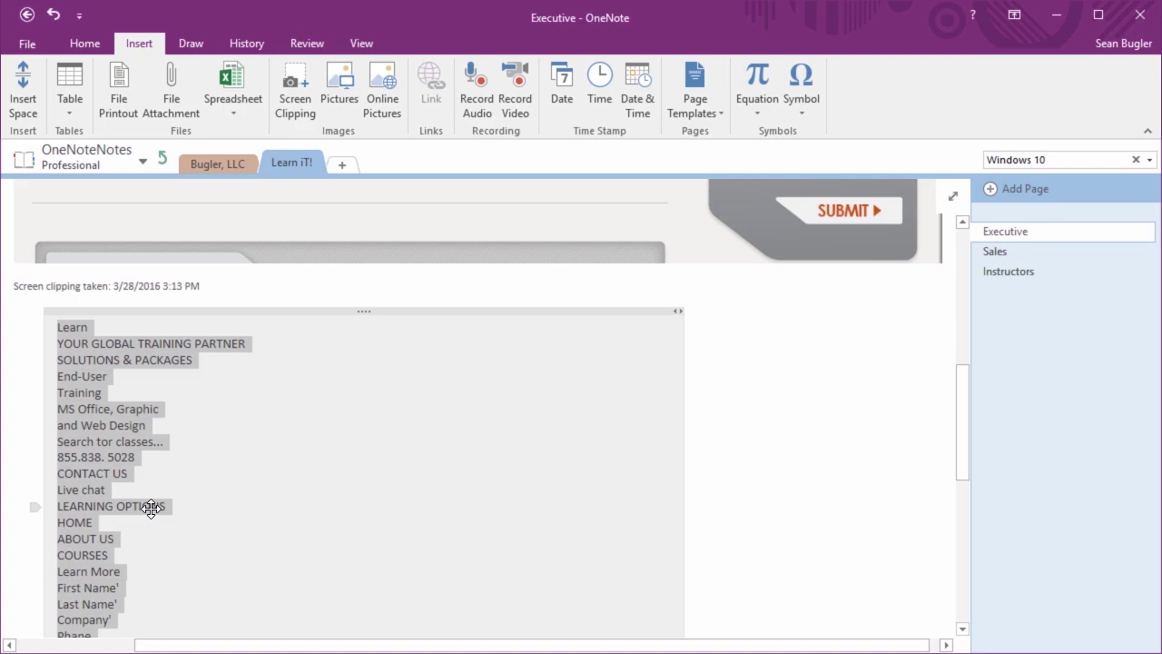
Review the pasted text lines, select the whole note, and go to the notebook search box
scroll(151, 508, "down", 3)
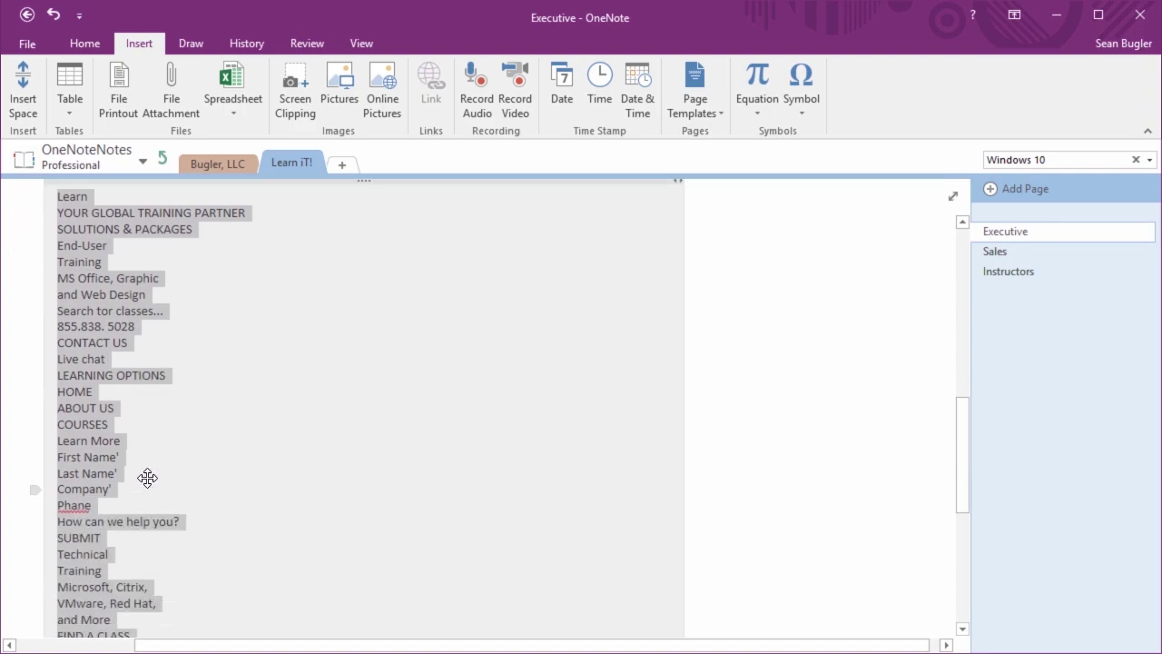
left_click(138, 426)
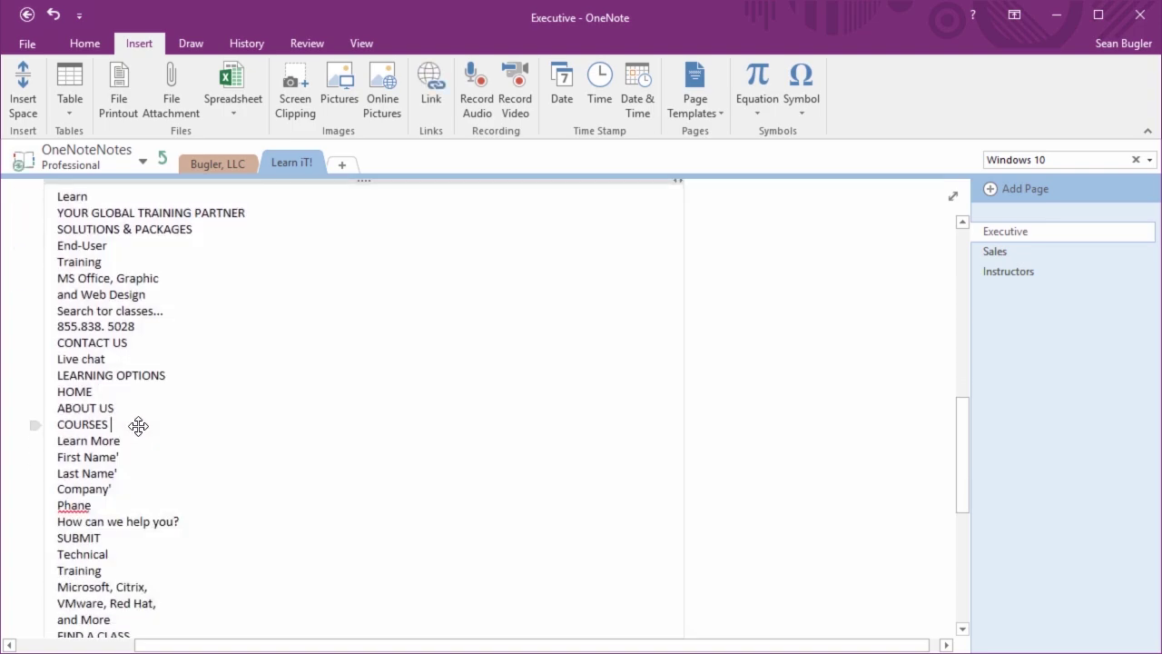
scroll(138, 426, "down", 4)
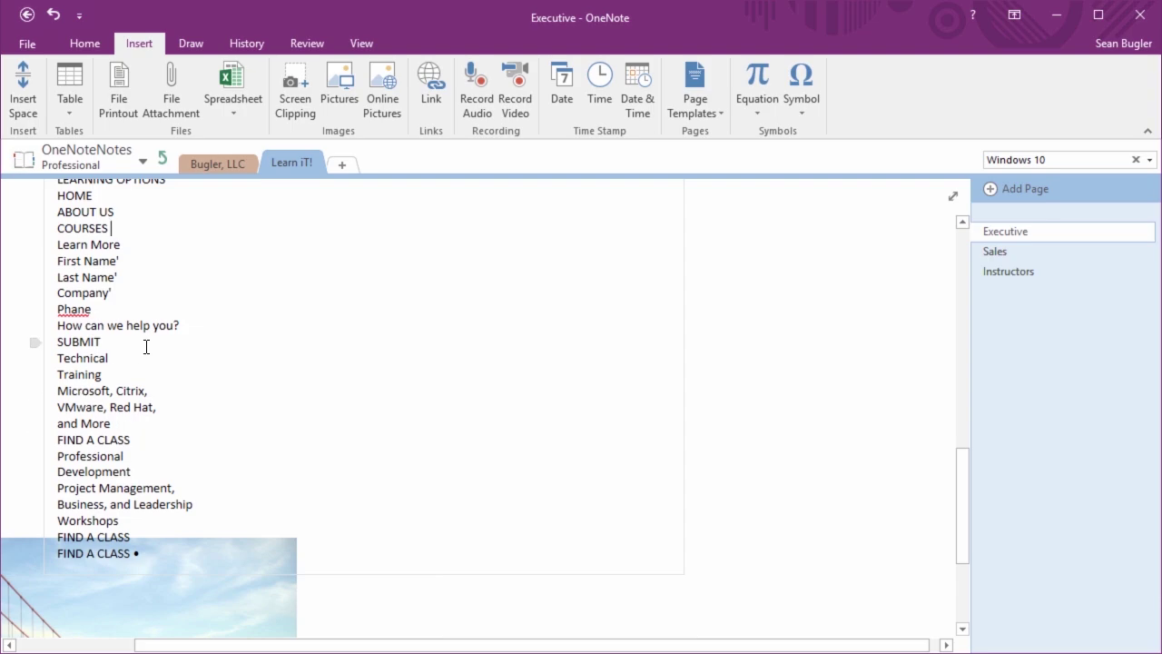
scroll(146, 346, "up", 18)
scroll(146, 343, "down", 16)
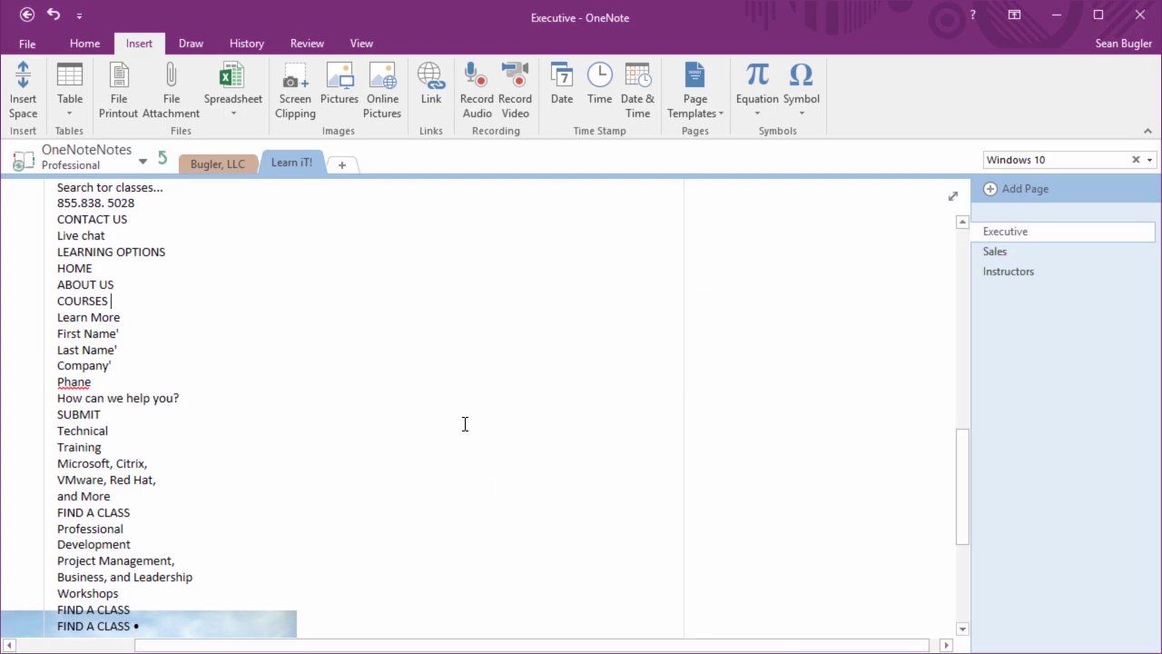
scroll(465, 424, "up", 15)
scroll(465, 423, "up", 1)
scroll(464, 423, "down", 14)
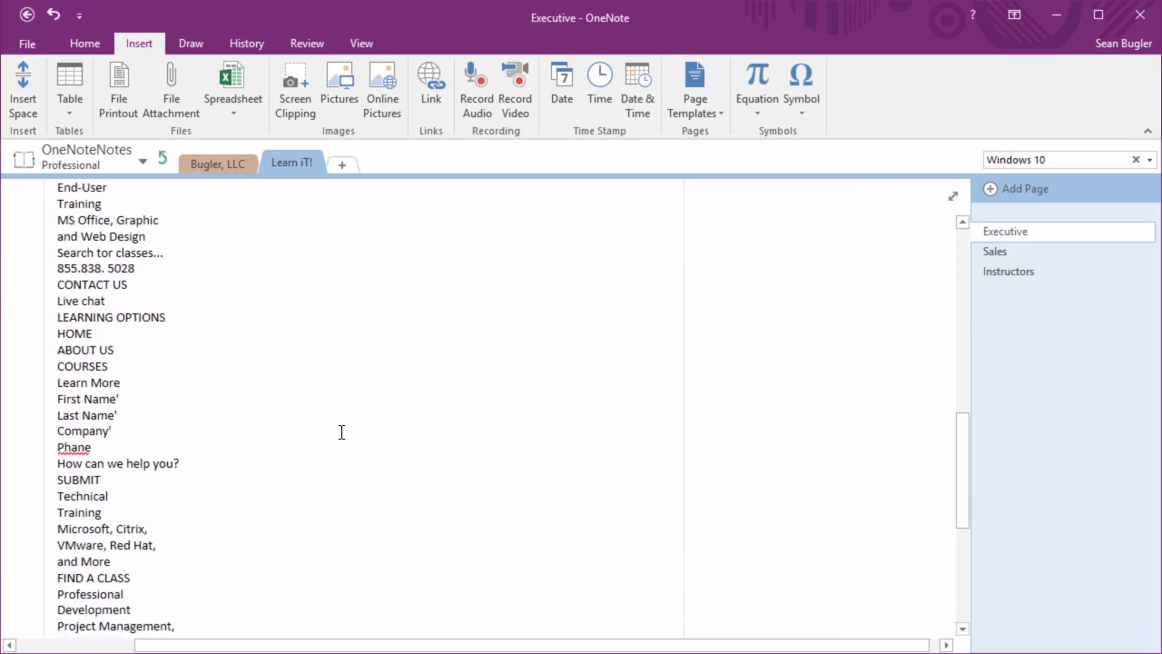
scroll(341, 431, "up", 12)
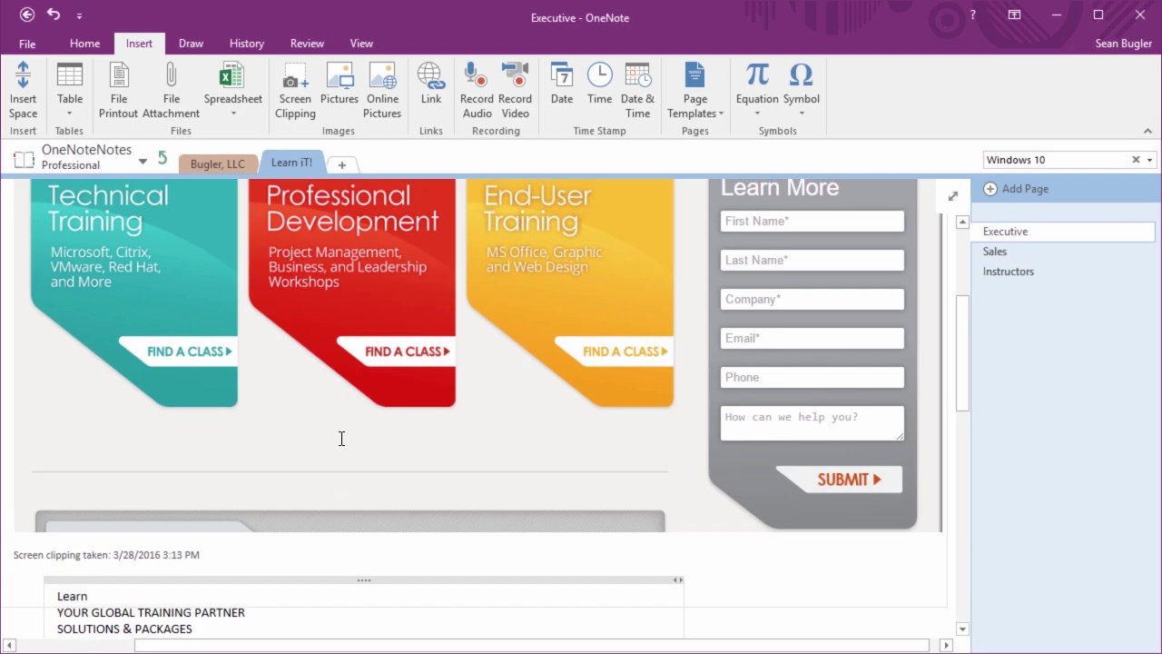
left_click(365, 584)
scroll(363, 581, "up", 4)
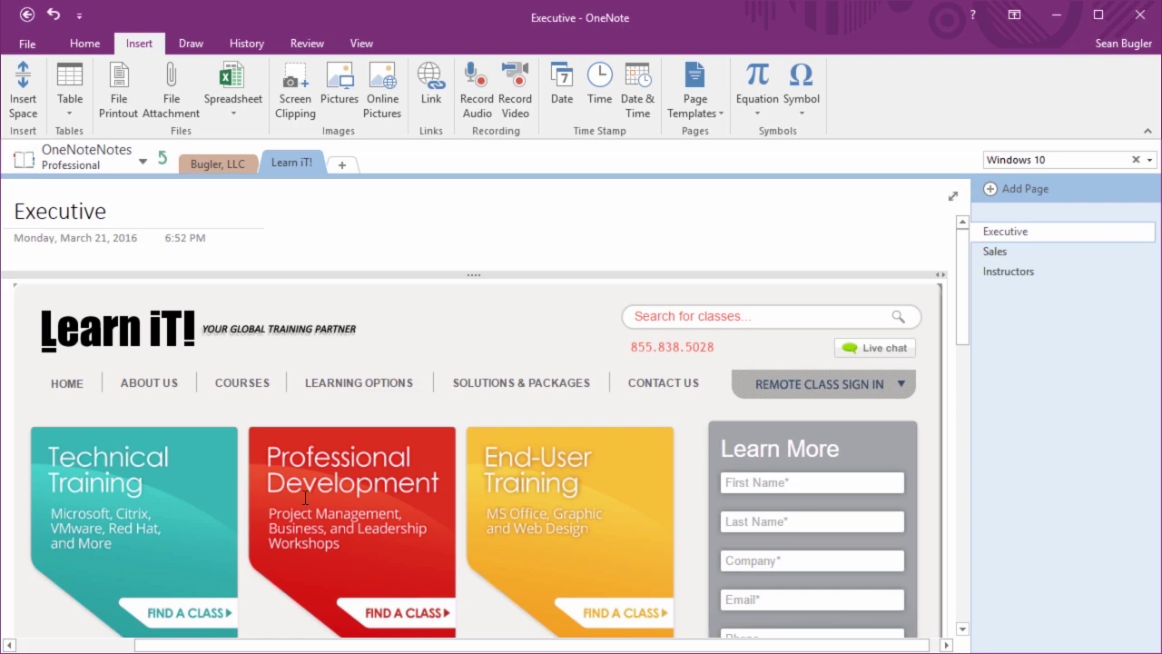
left_click(1053, 160)
Try notebook searches for 'Home', 'Technical' and 'Micros'
left_click_drag(987, 160, 1044, 161)
type("Home")
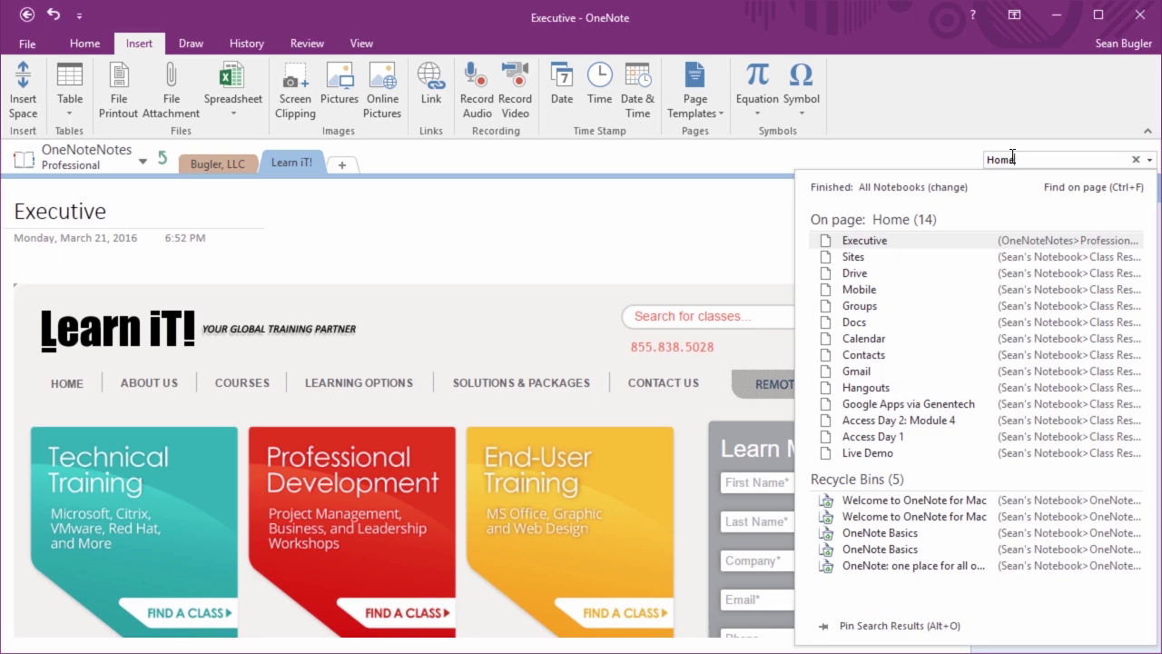
key("BackSpace")
key("BackSpace")
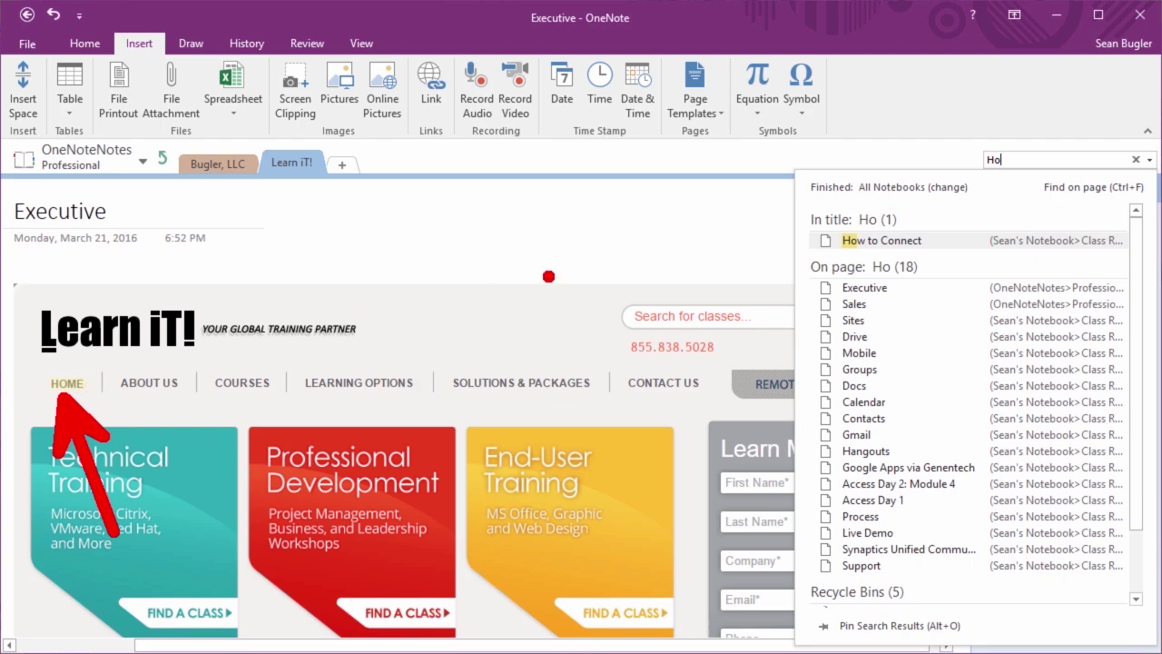
key("BackSpace")
key("BackSpace")
type("Tech")
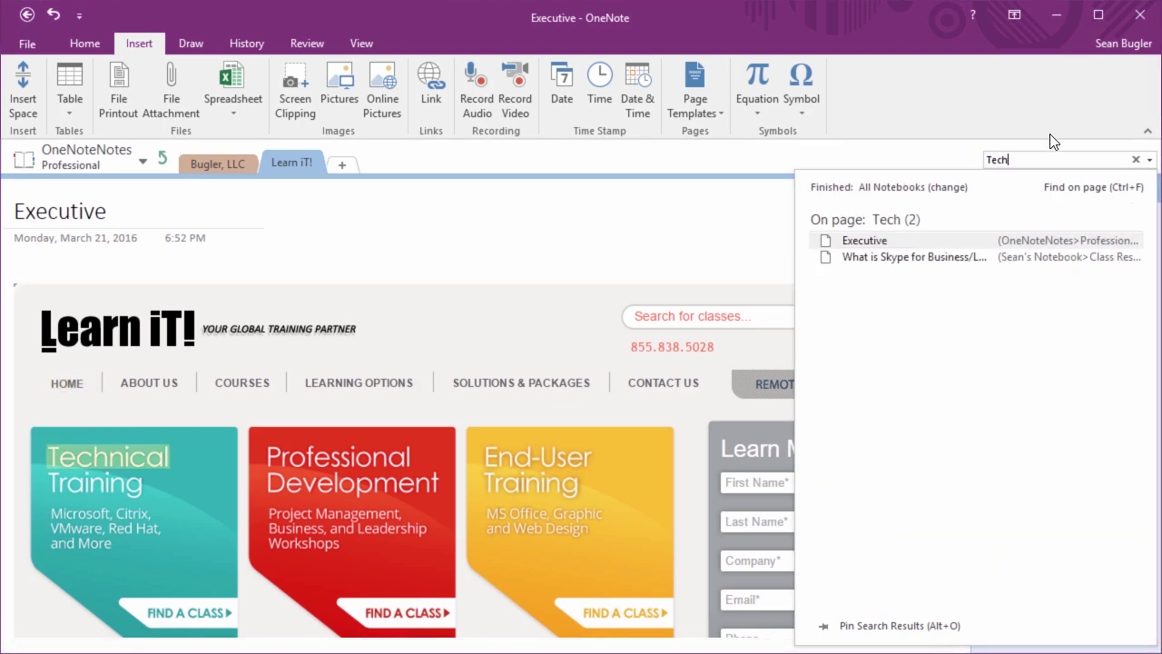
type("nical")
key("BackSpace")
key("BackSpace")
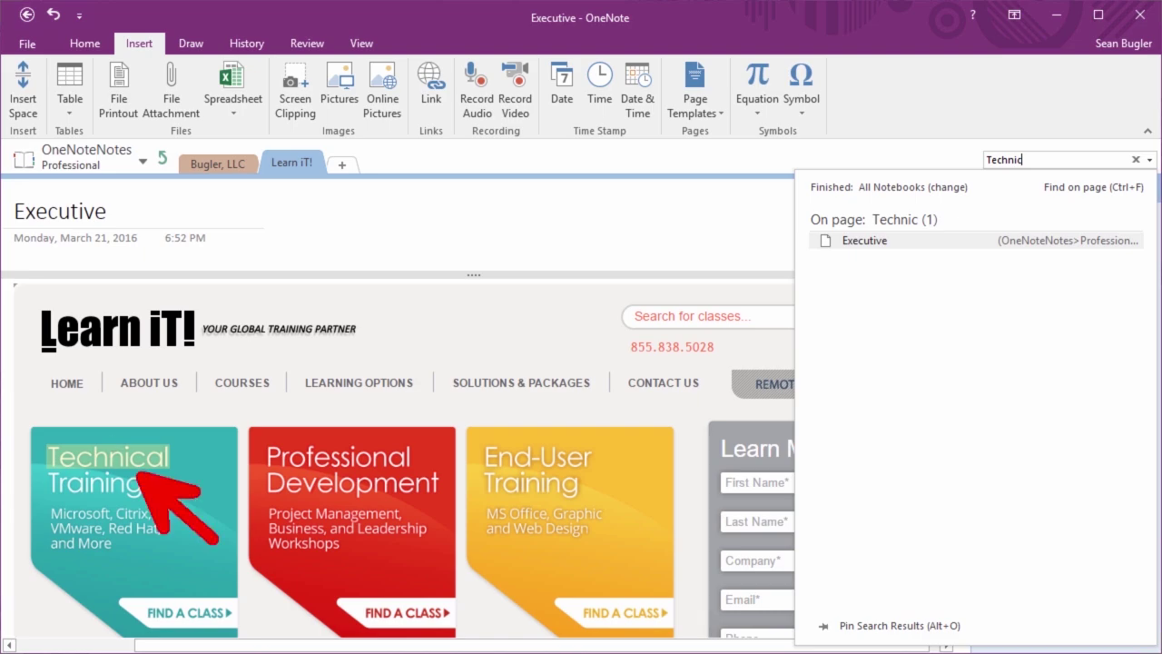
key("BackSpace")
key("BackSpace")
key("BackSpace")
key("BackSpace")
key("BackSpace")
key("BackSpace")
key("BackSpace")
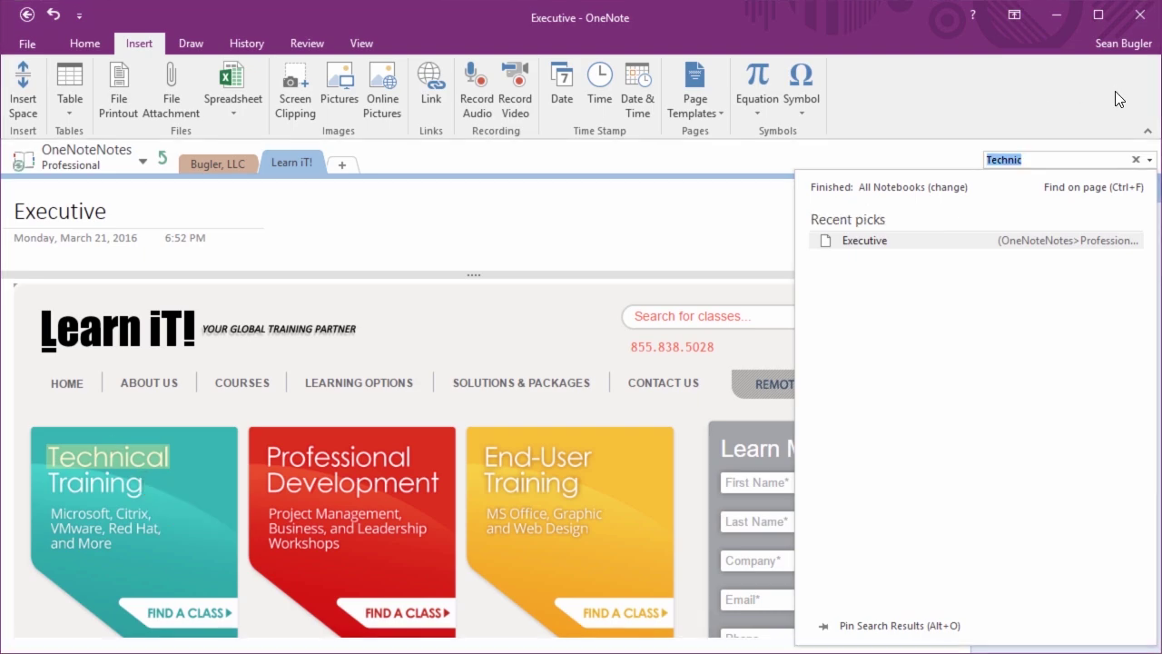
type("Micros")
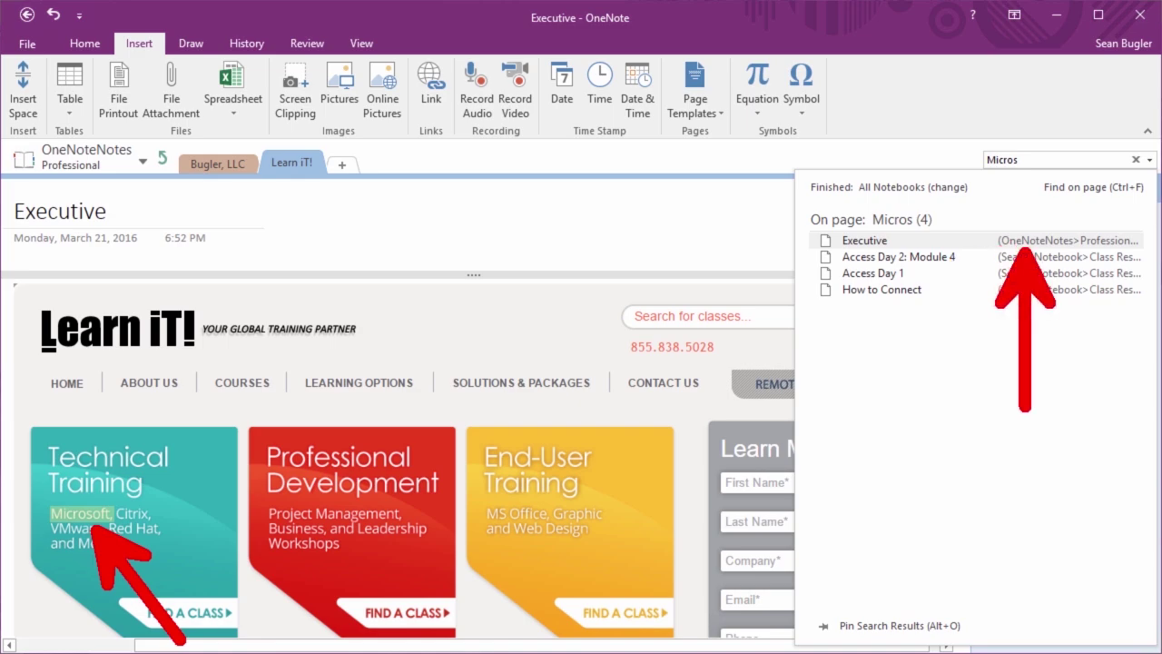
Search the notebooks for 'End-User' to find it highlighted in the Learn iT! clipping
key("ctrl+e")
type("End-")
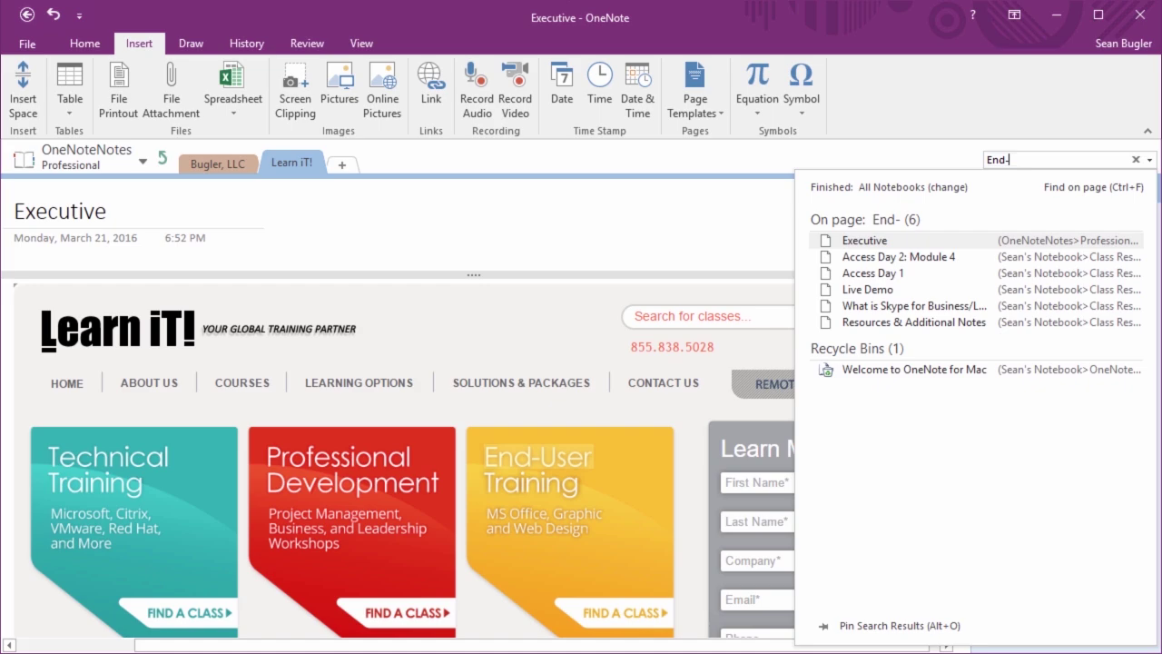
type("User")
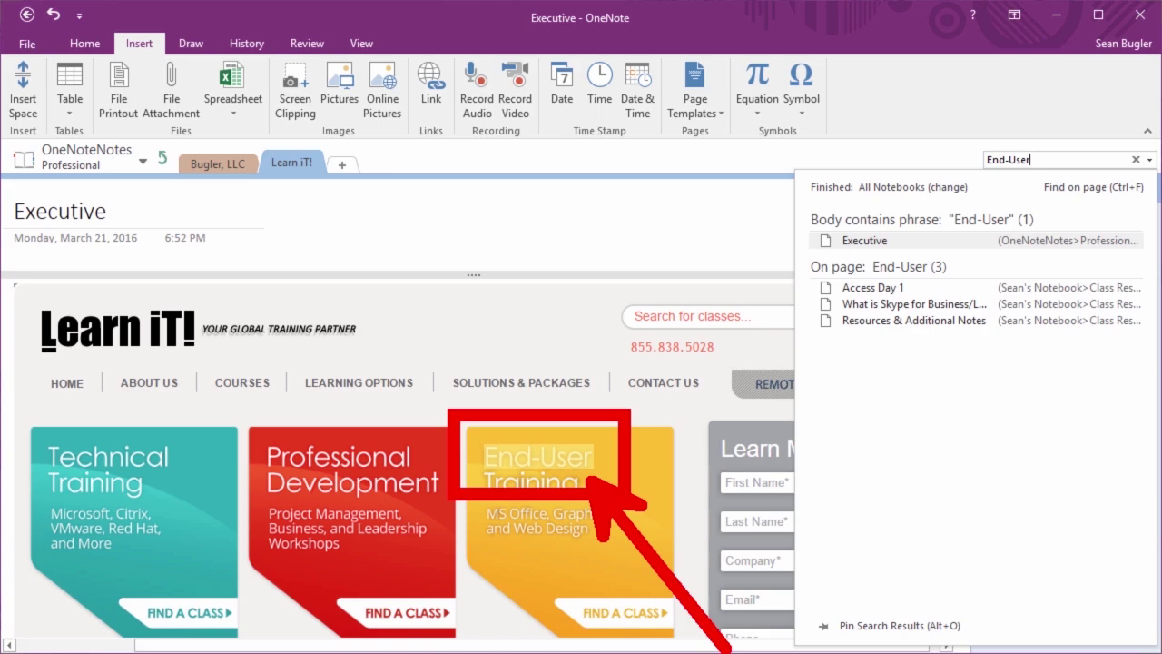
key("Return")
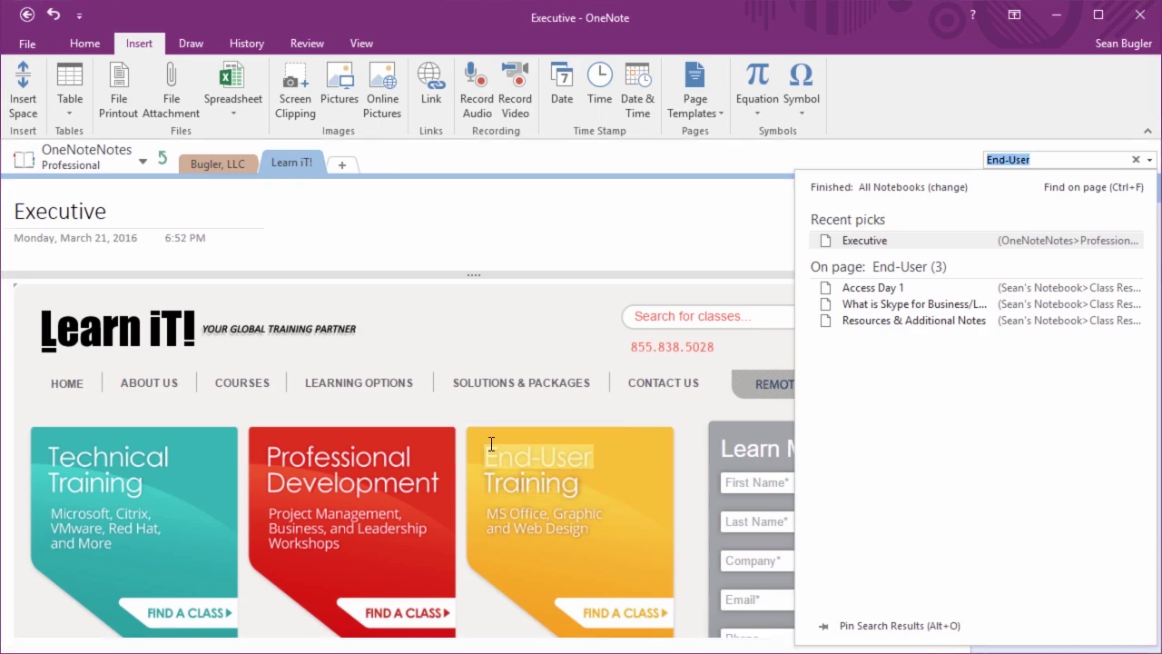
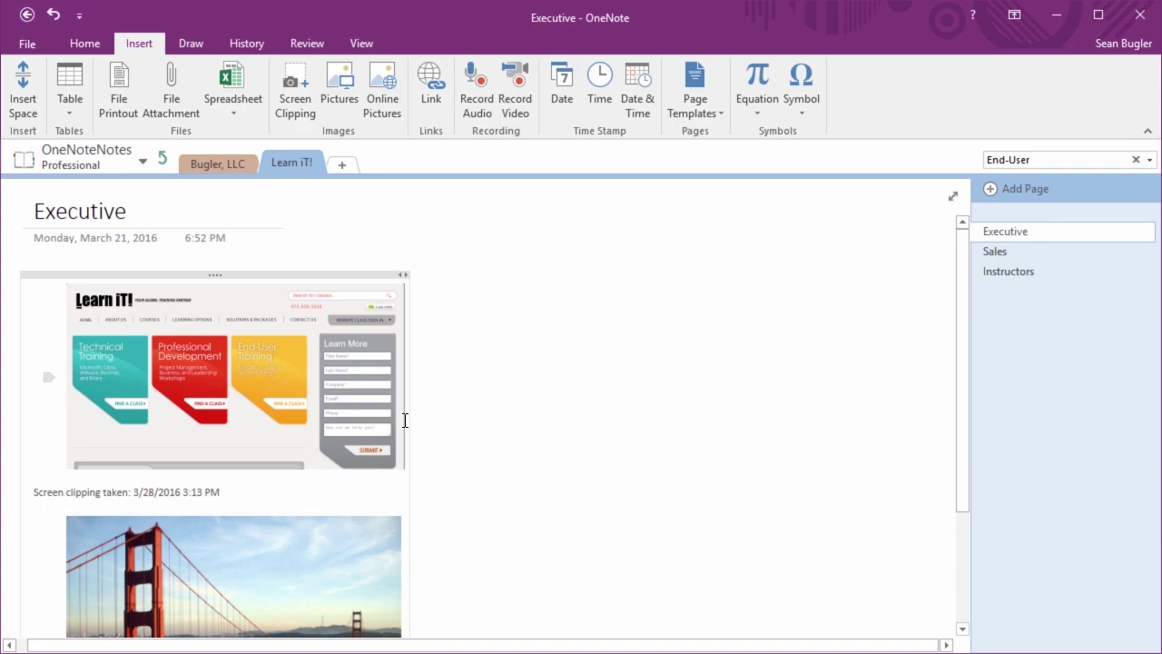
Add a 'Learn iT! Homepage' note beside the website clipping
left_click(429, 376)
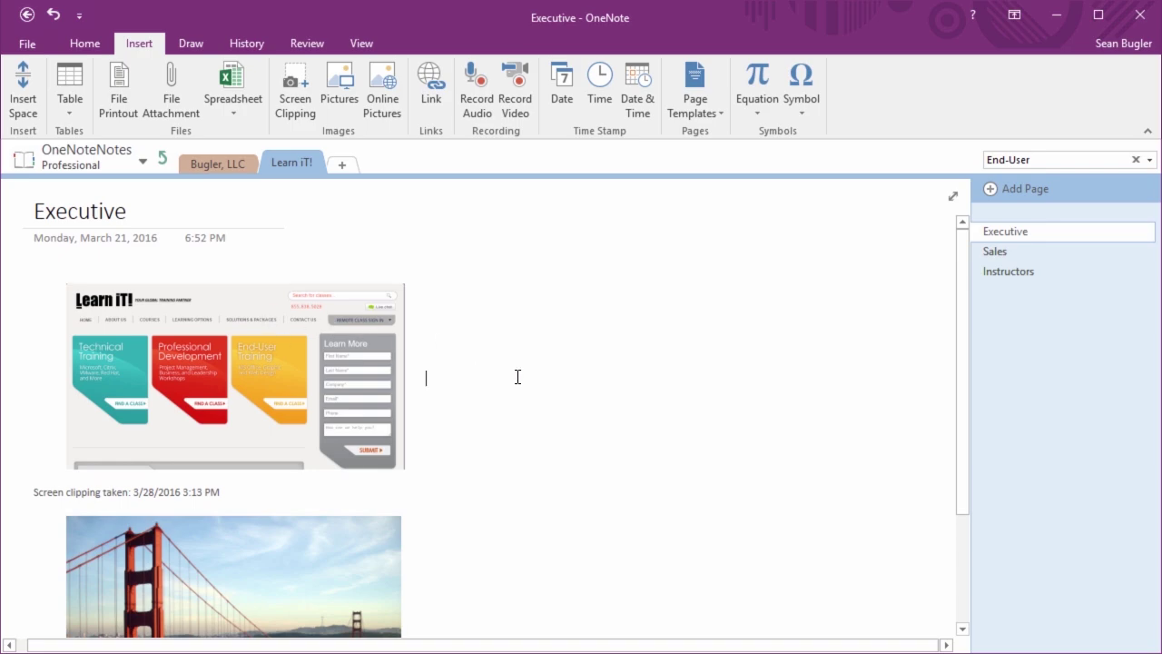
type("Lear")
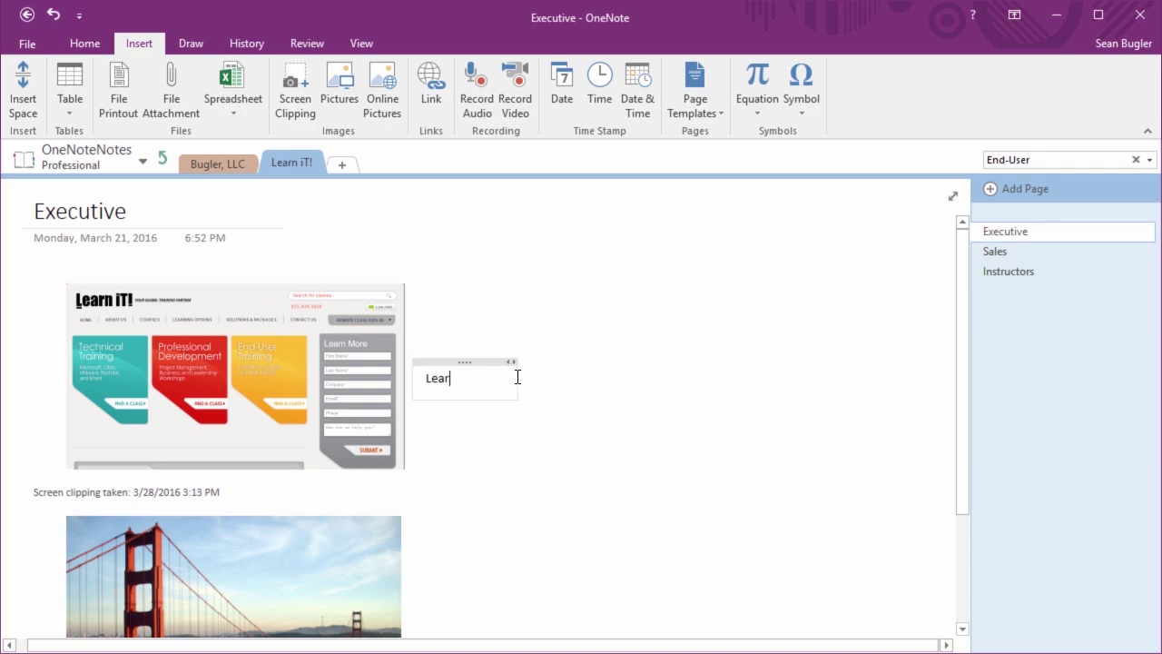
type("n iT! Home")
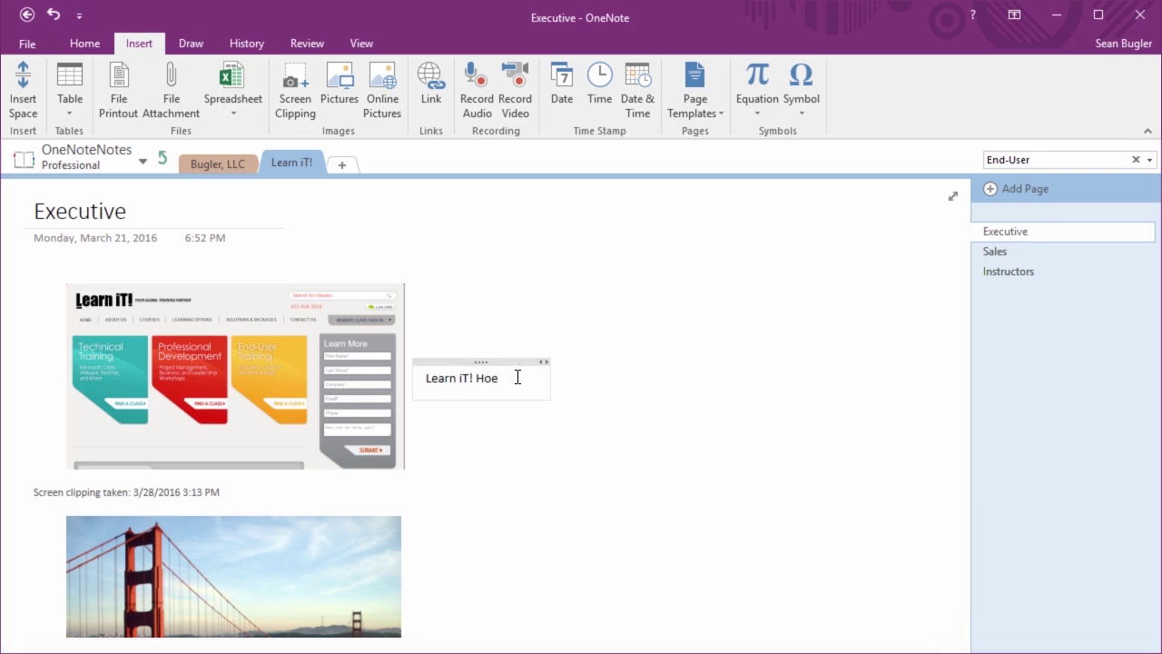
type("page")
left_click(685, 510)
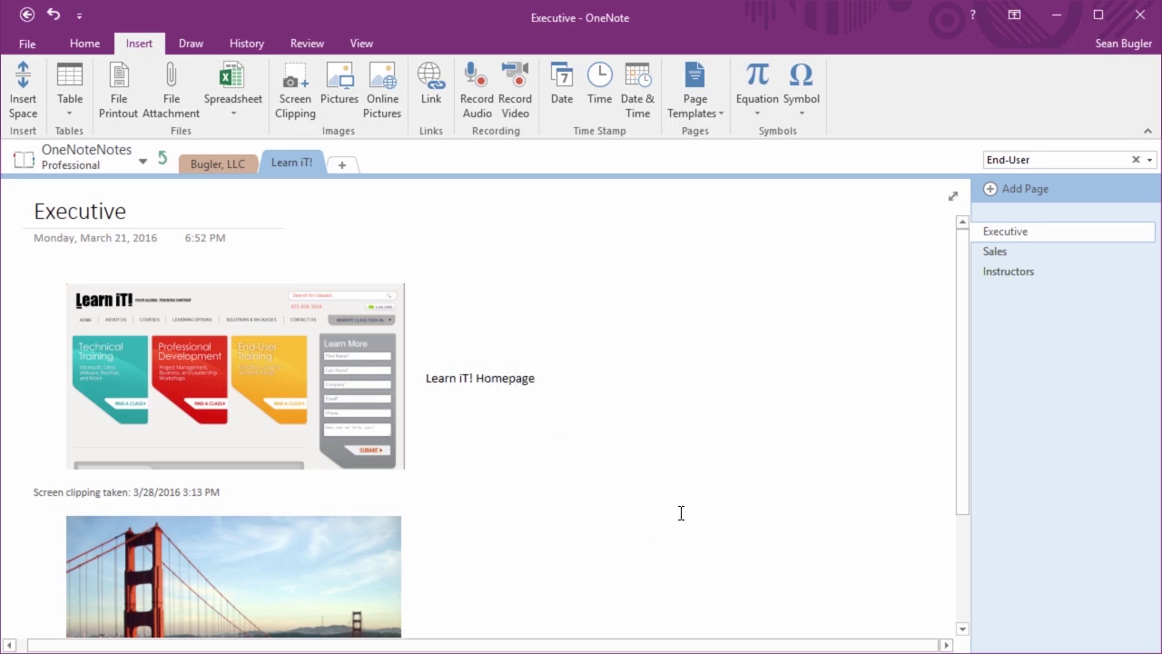
Add a 'San Francisco Tourism Homepage' note beside the Golden Gate Bridge photo
scroll(562, 525, "down", 2)
scroll(562, 525, "down", 1)
left_click(347, 490)
left_click(450, 467)
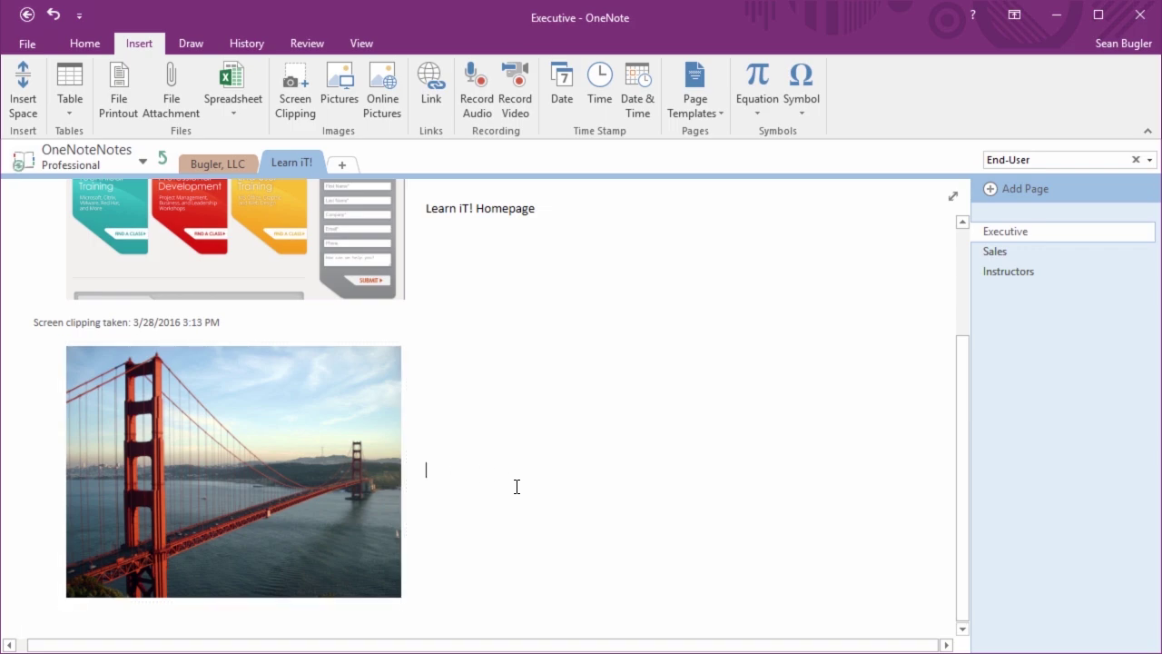
type("San Francis")
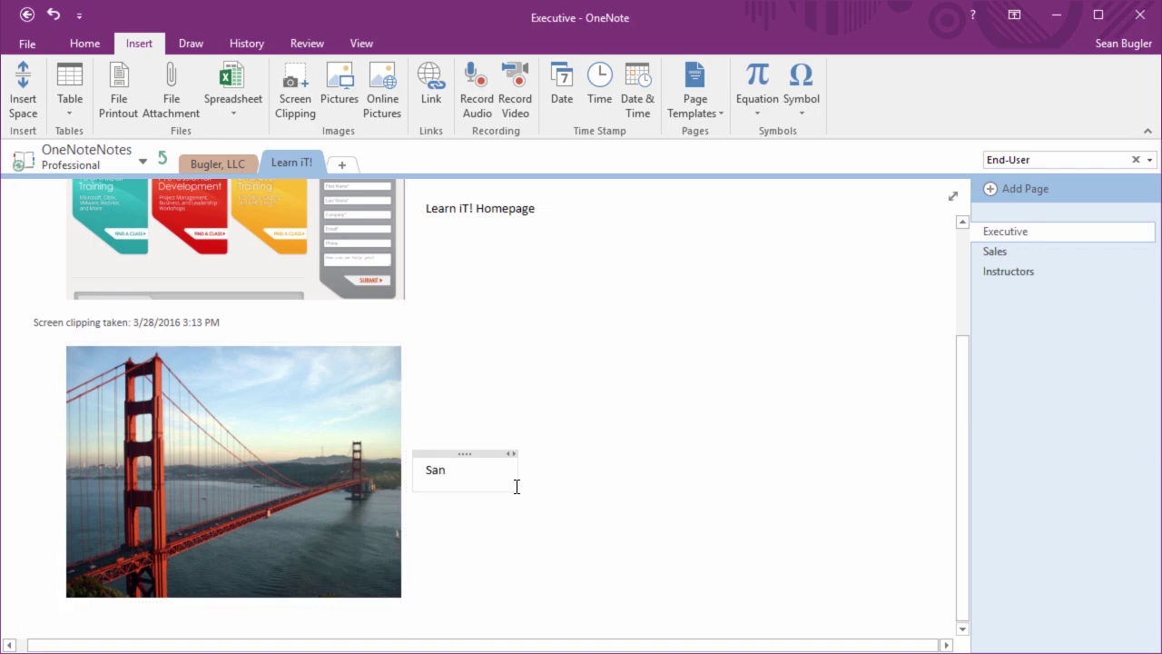
type("Tourism")
key("BackSpace")
key("BackSpace")
key("BackSpace")
type("s")
key("BackSpace")
type("is")
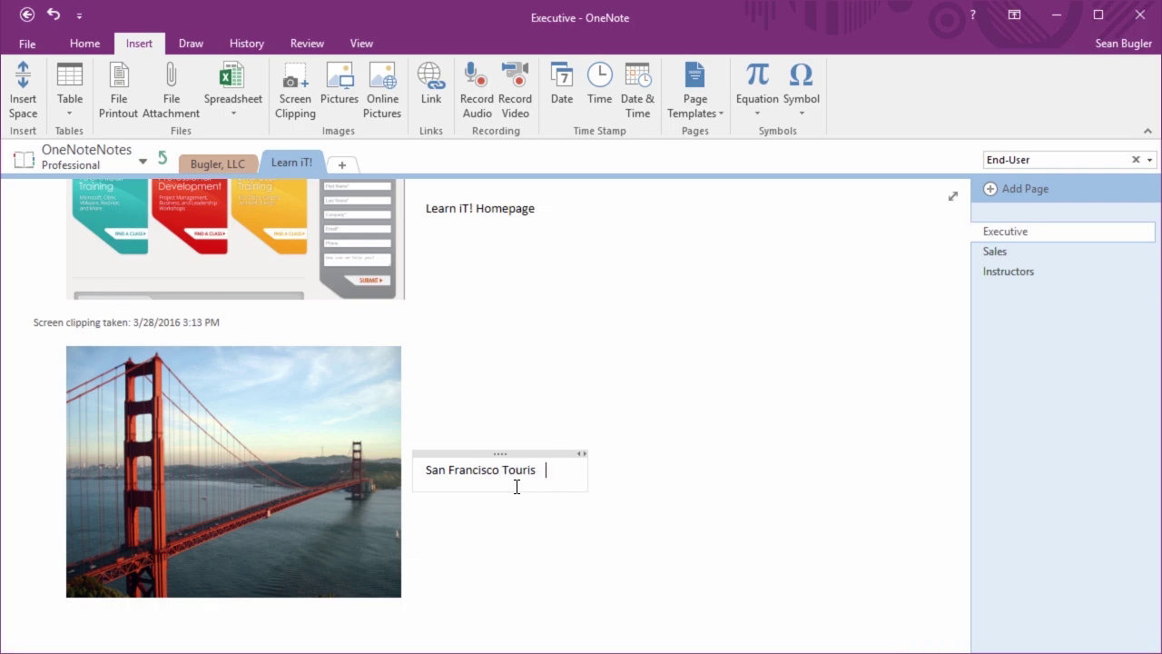
type("m Homepage")
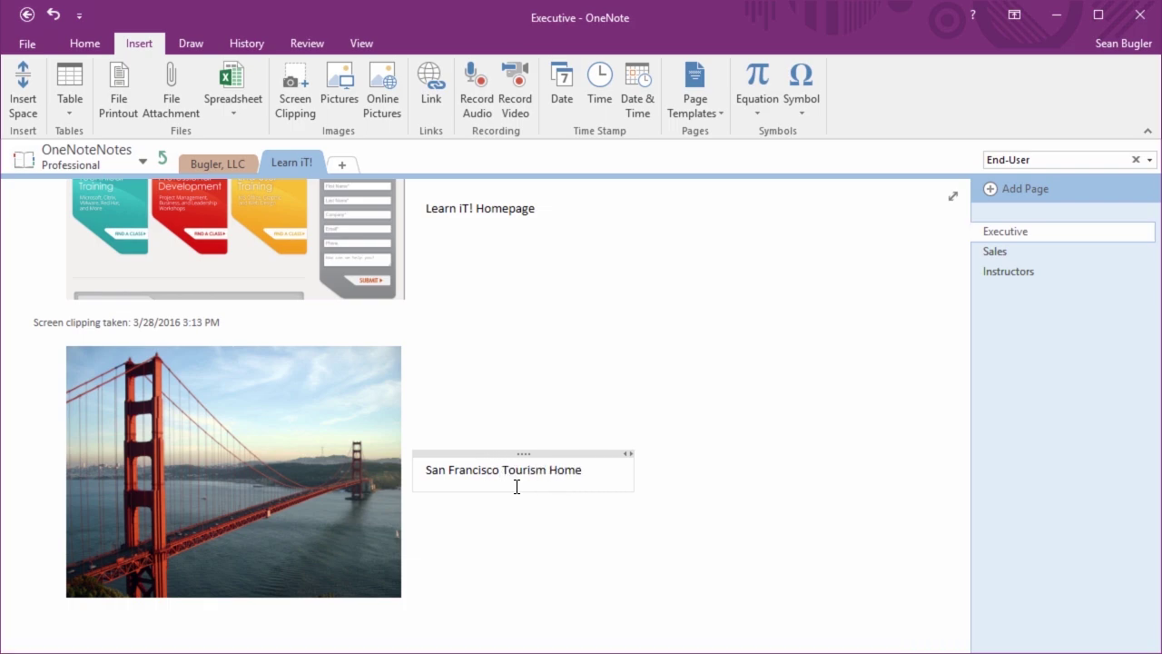
left_click(734, 536)
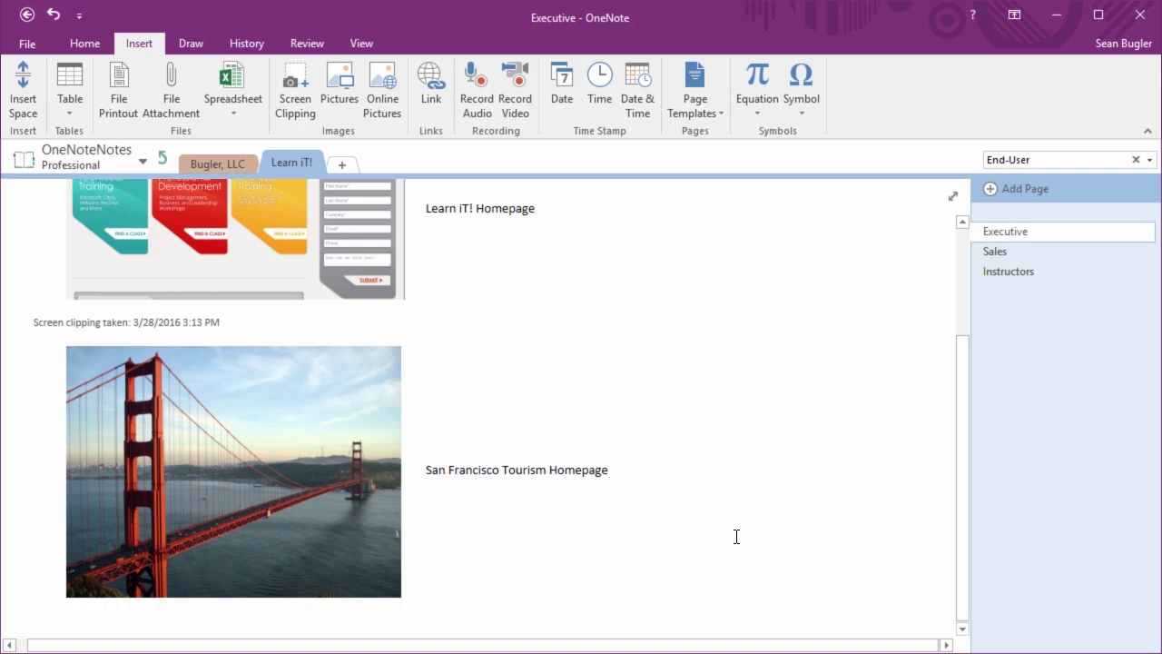
scroll(733, 536, "up", 3)
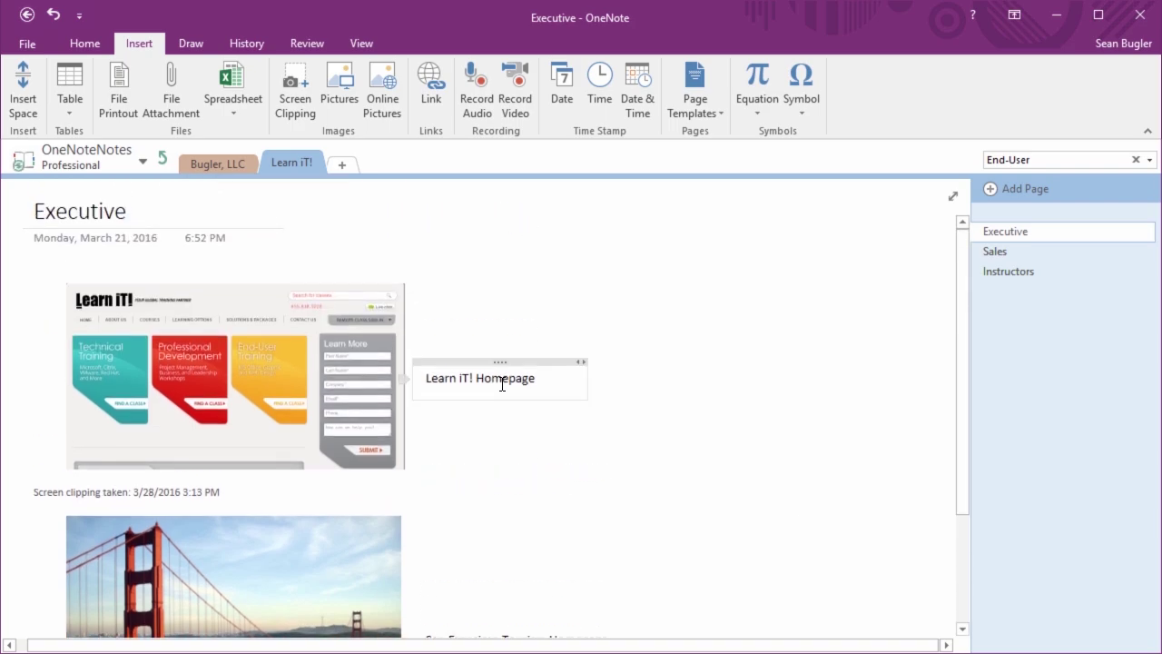
Select the 'Learn iT! Homepage' note text
left_click(504, 380)
left_click_drag(549, 383, 415, 381)
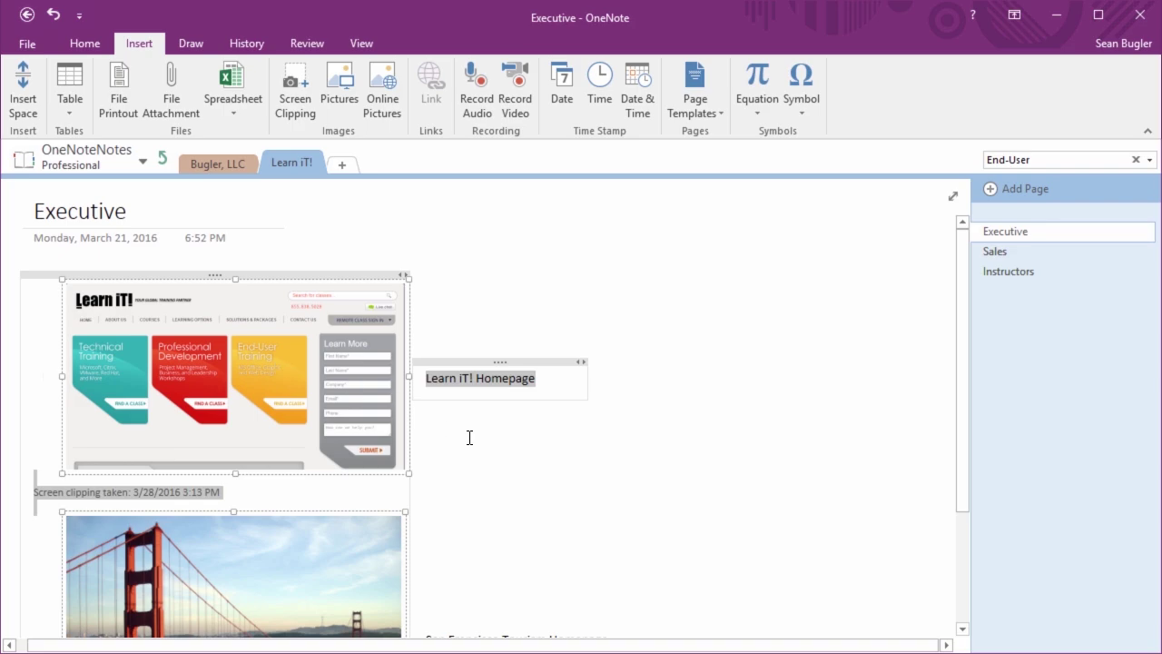
left_click(530, 435)
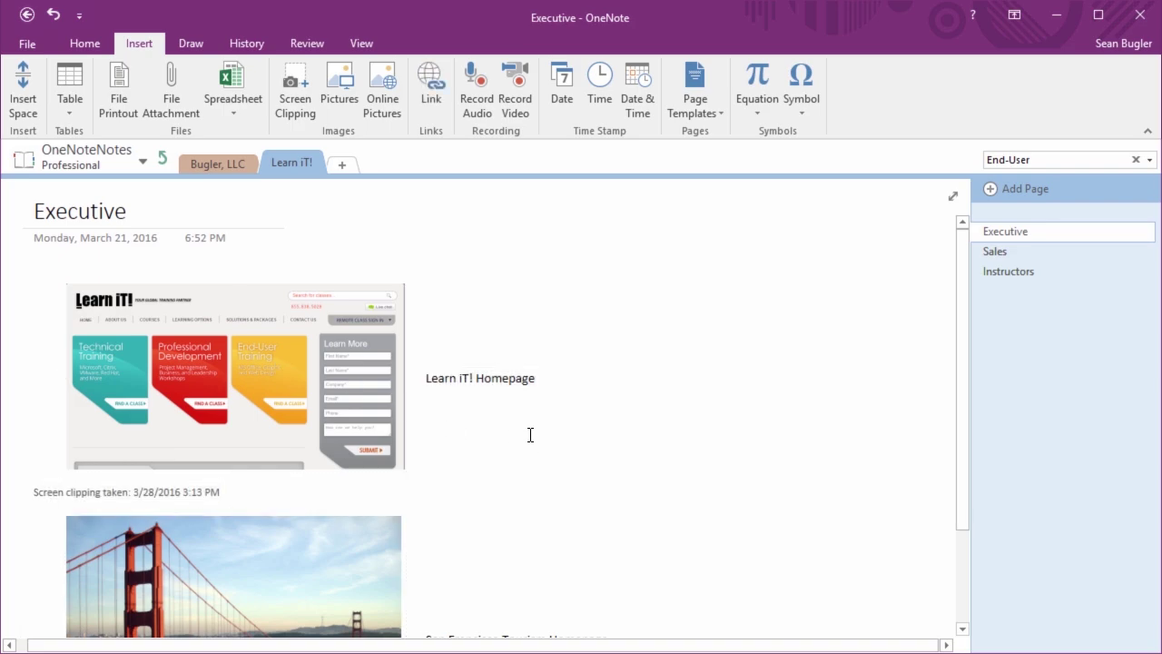
left_click(503, 363)
left_click_drag(503, 363, 423, 378)
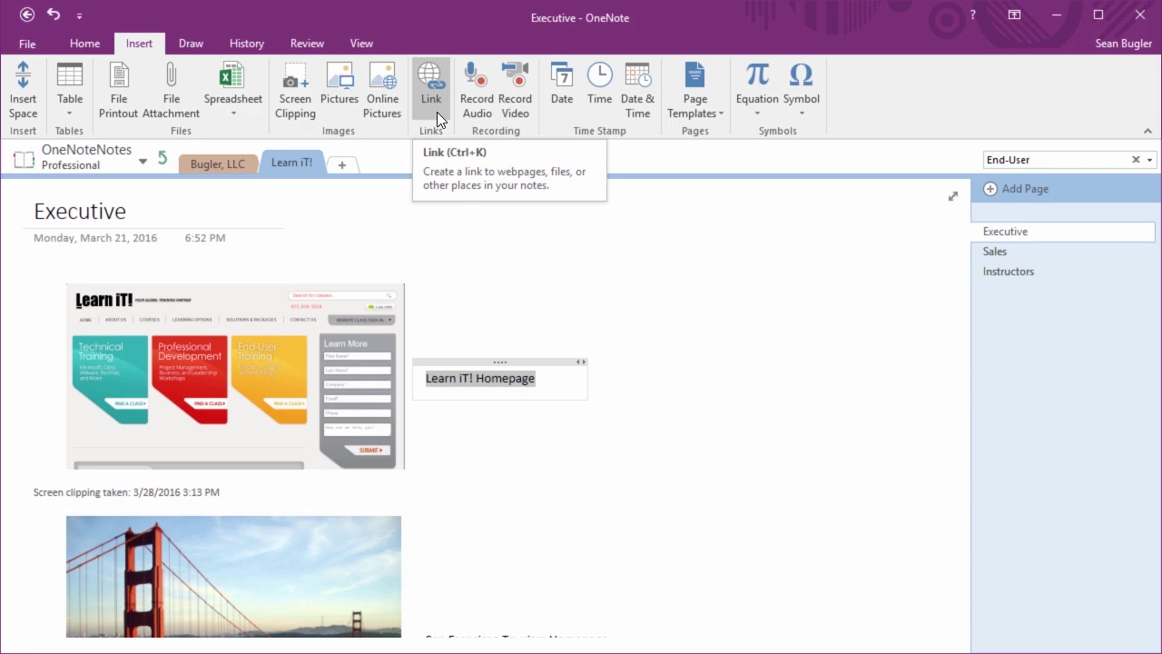
left_click(434, 83)
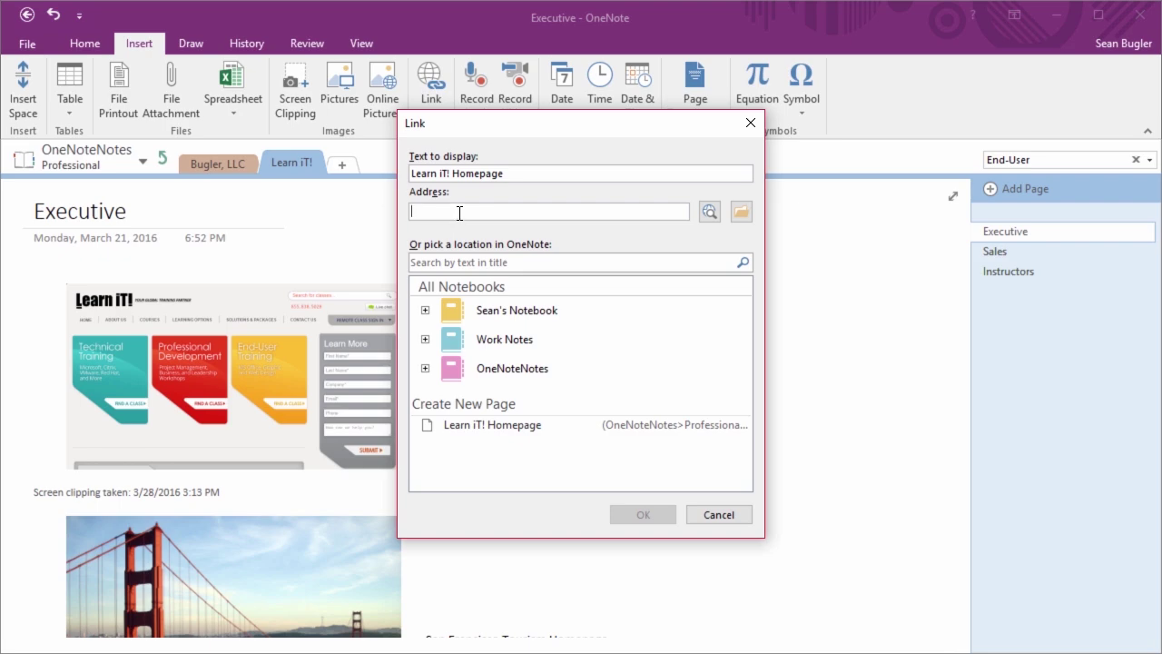
type("http://www.learnit.com")
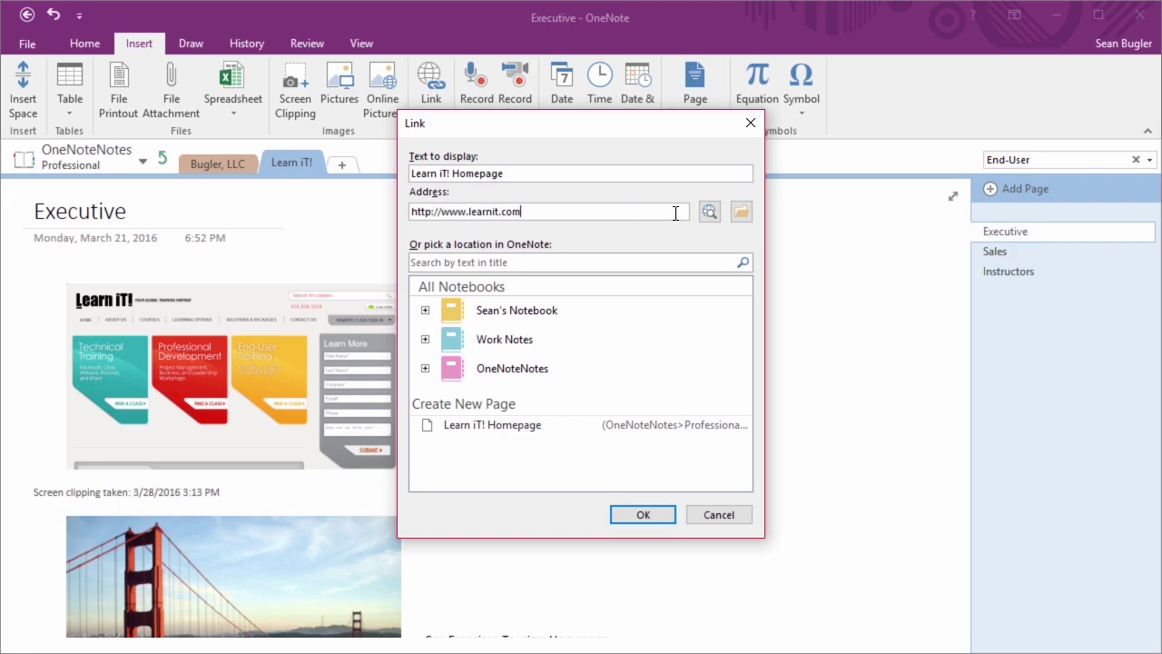
left_click(655, 514)
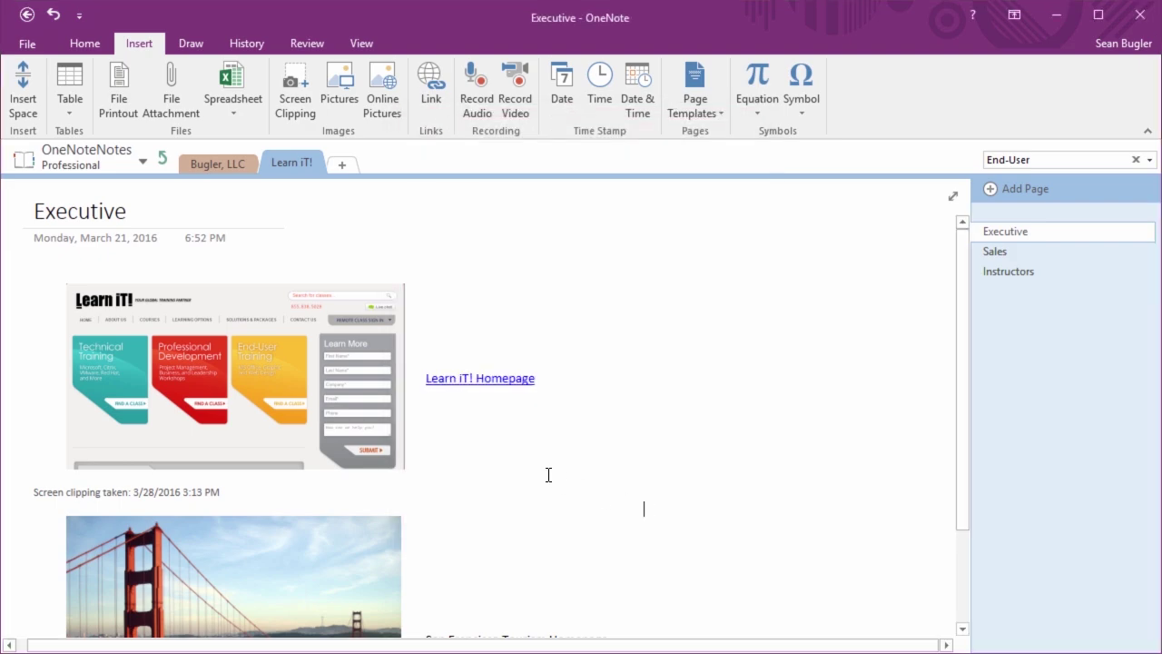
left_click(506, 380)
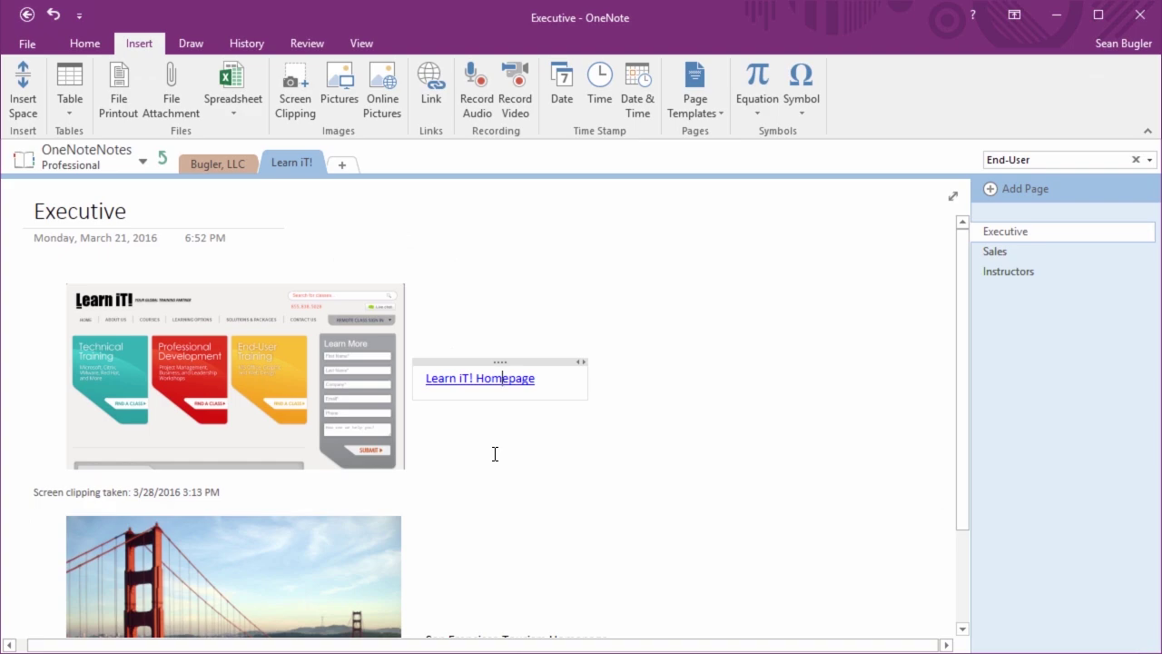
scroll(494, 454, "down", 3)
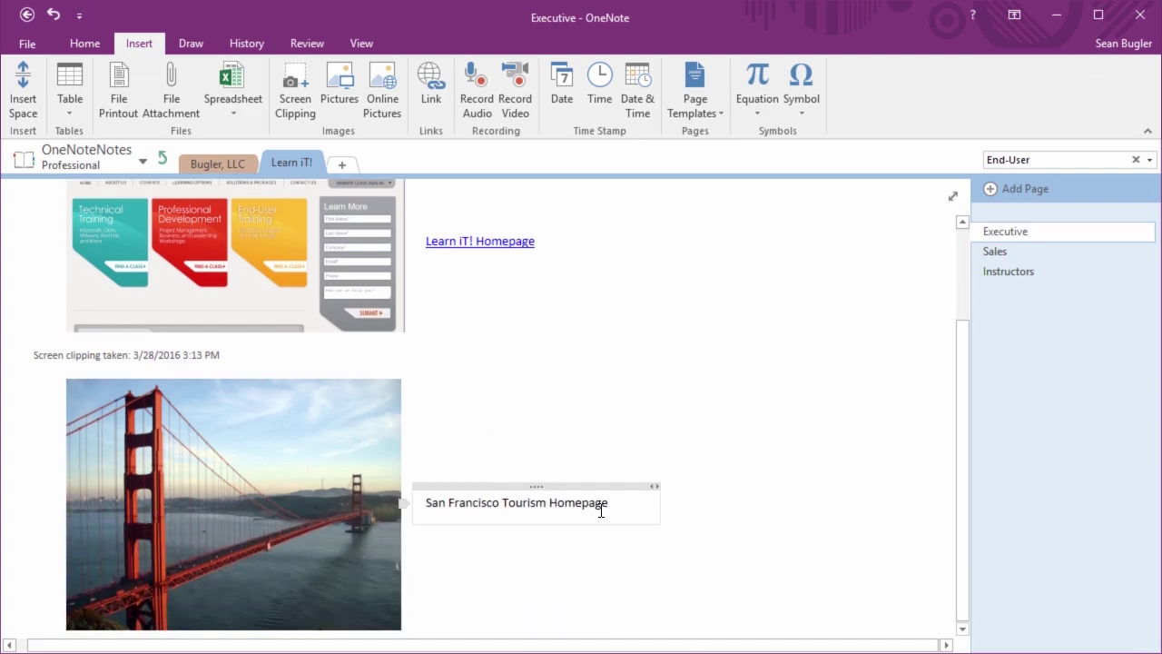
Select the 'San Francisco Tourism Homepage' text and launch a browser from its Link dialog
left_click_drag(615, 503, 422, 501)
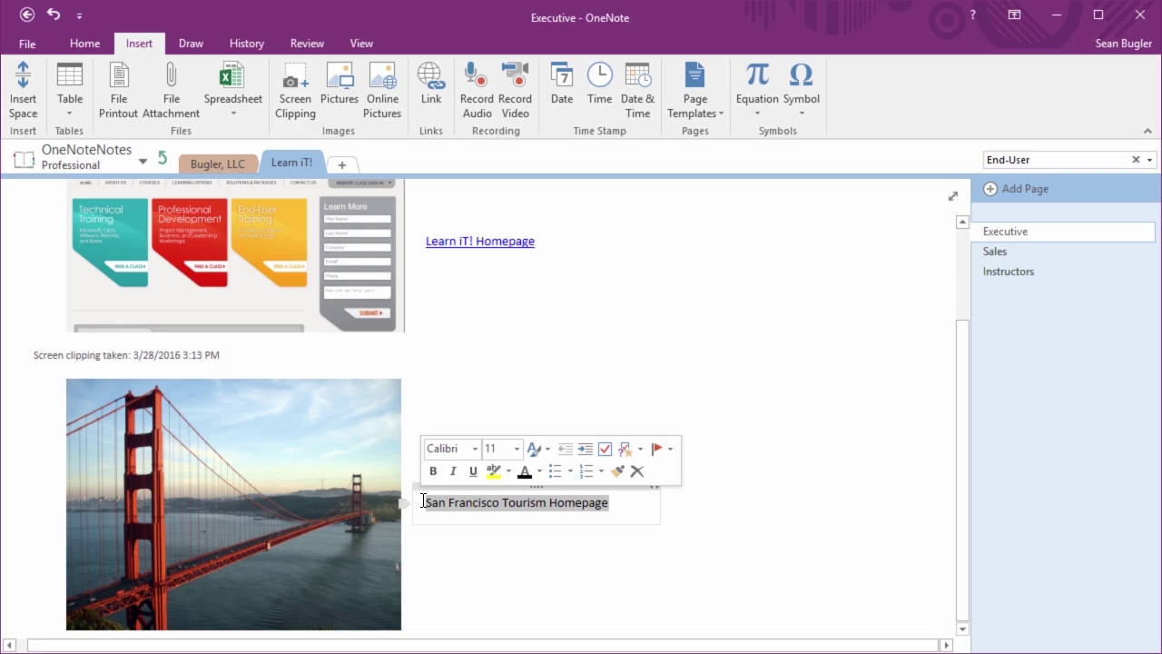
left_click(429, 88)
left_click(750, 124)
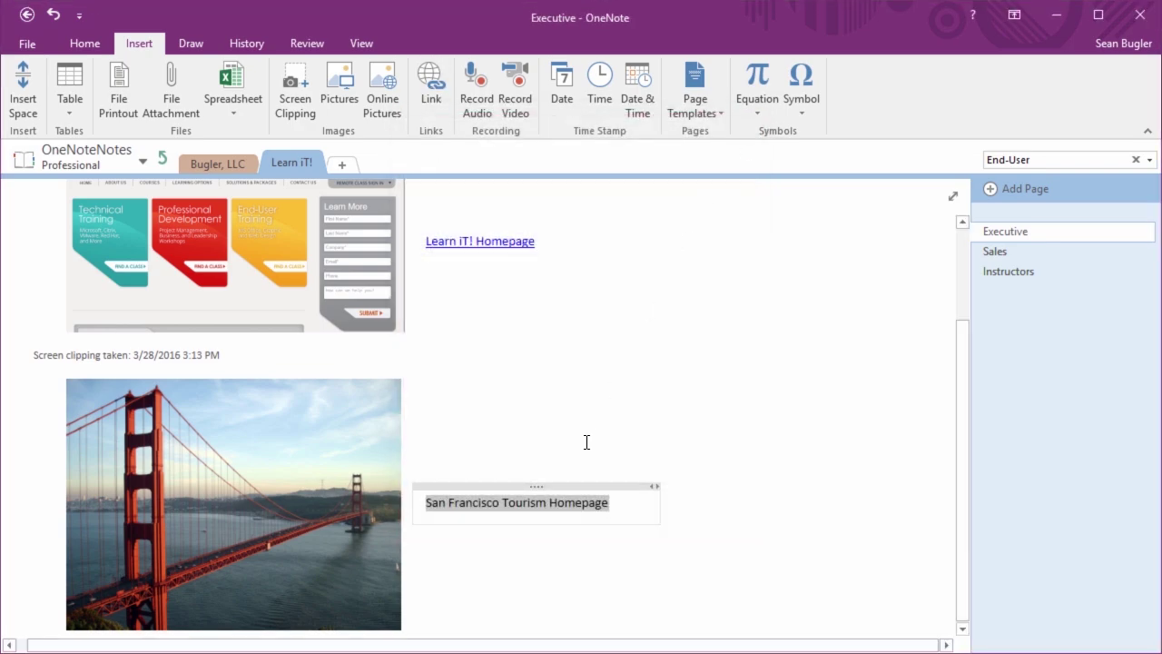
right_click(557, 499)
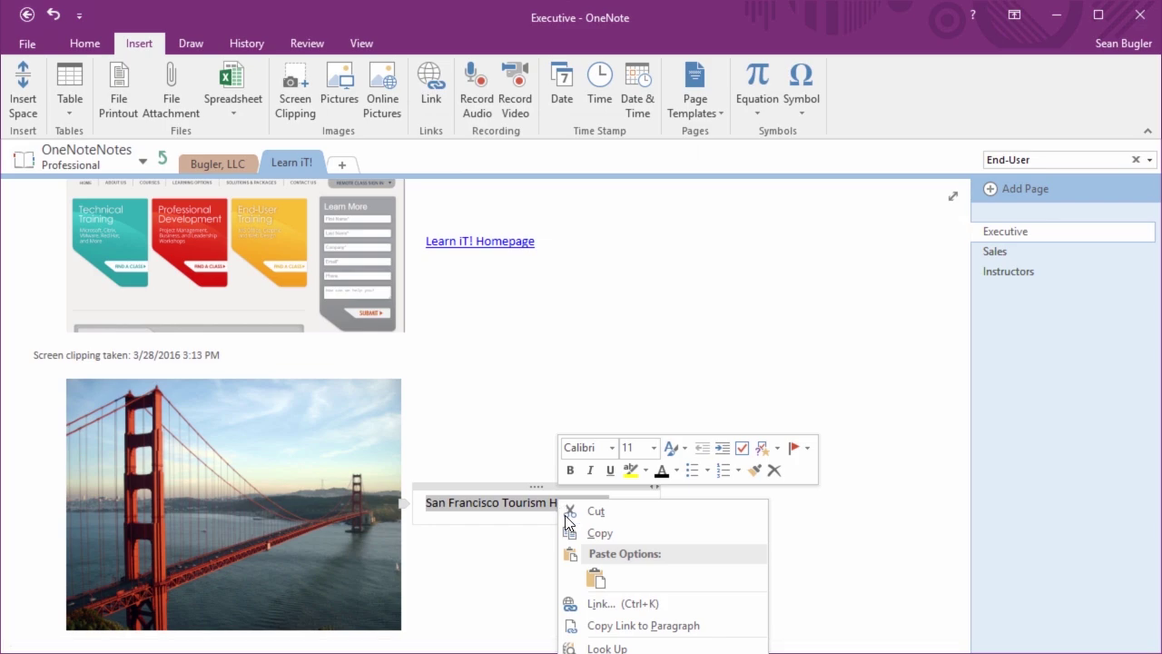
left_click(617, 601)
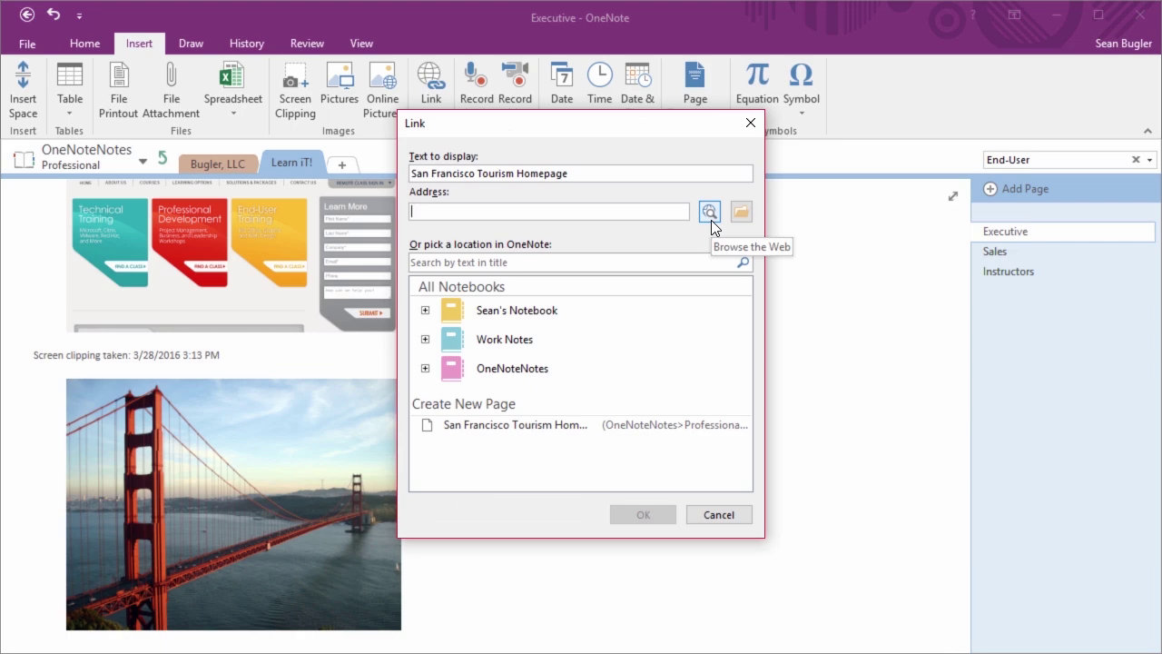
left_click(710, 213)
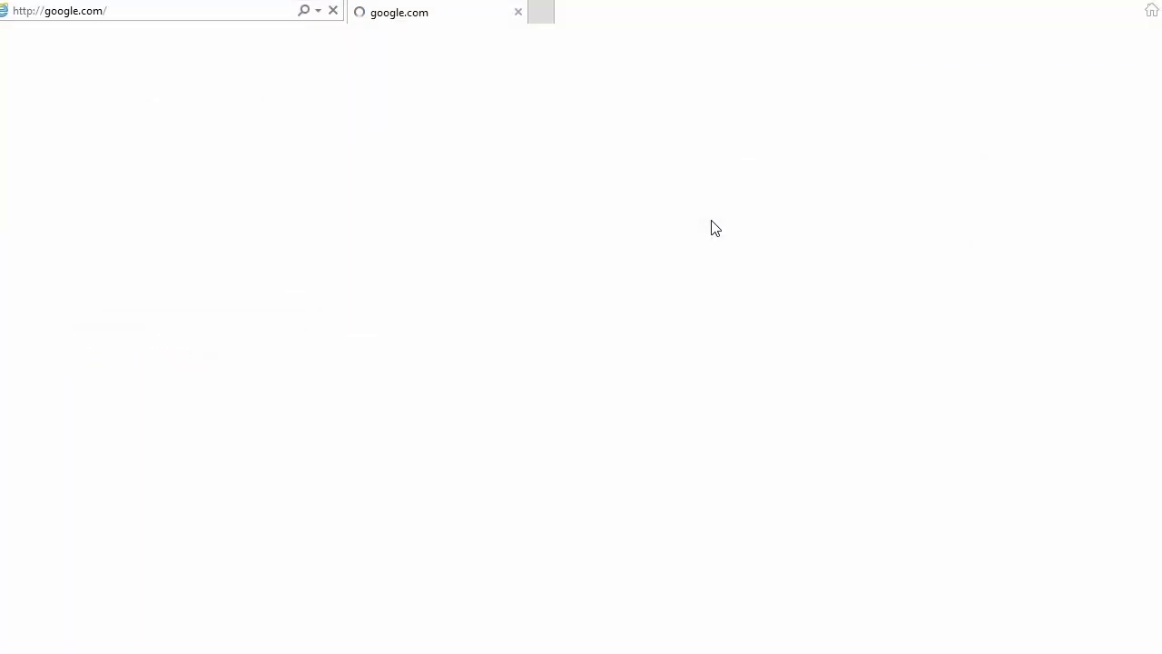
double_click(595, 1)
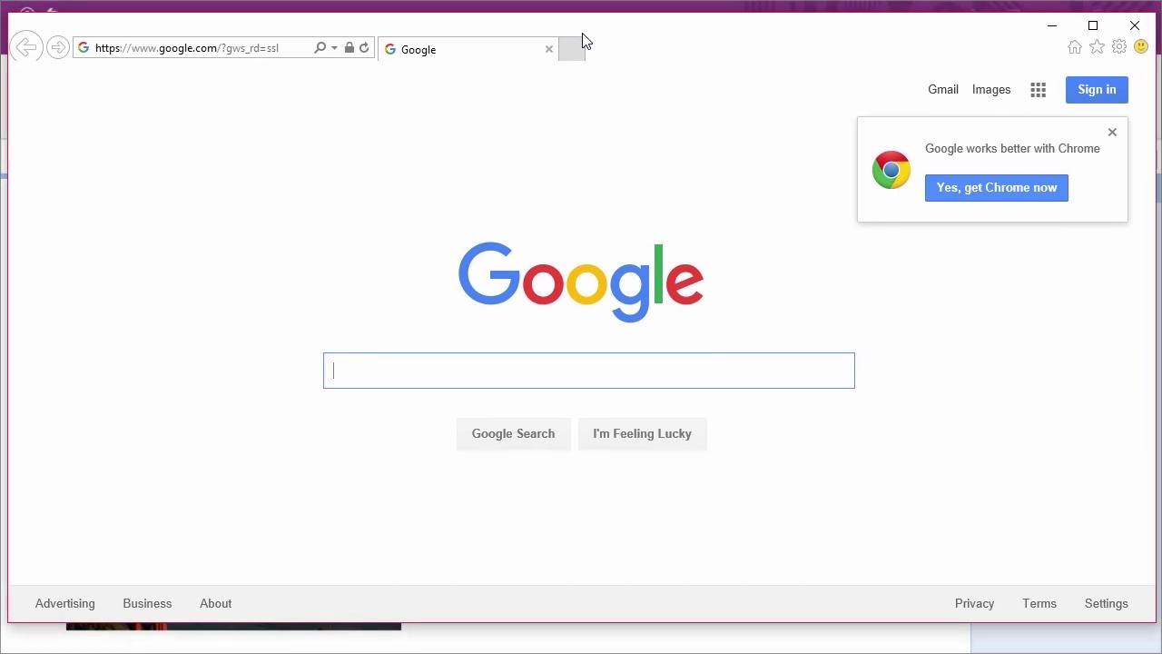
Google 'san francisco tourism', open the San Francisco Travel site, then close Internet Explorer
left_click(265, 47)
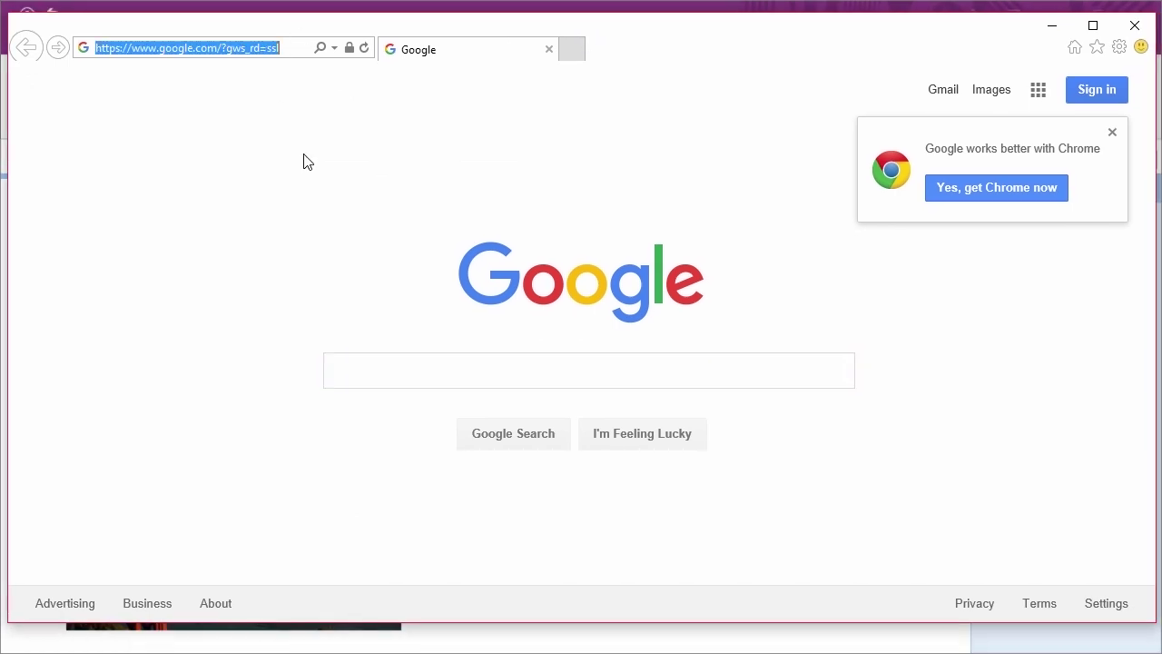
left_click(420, 378)
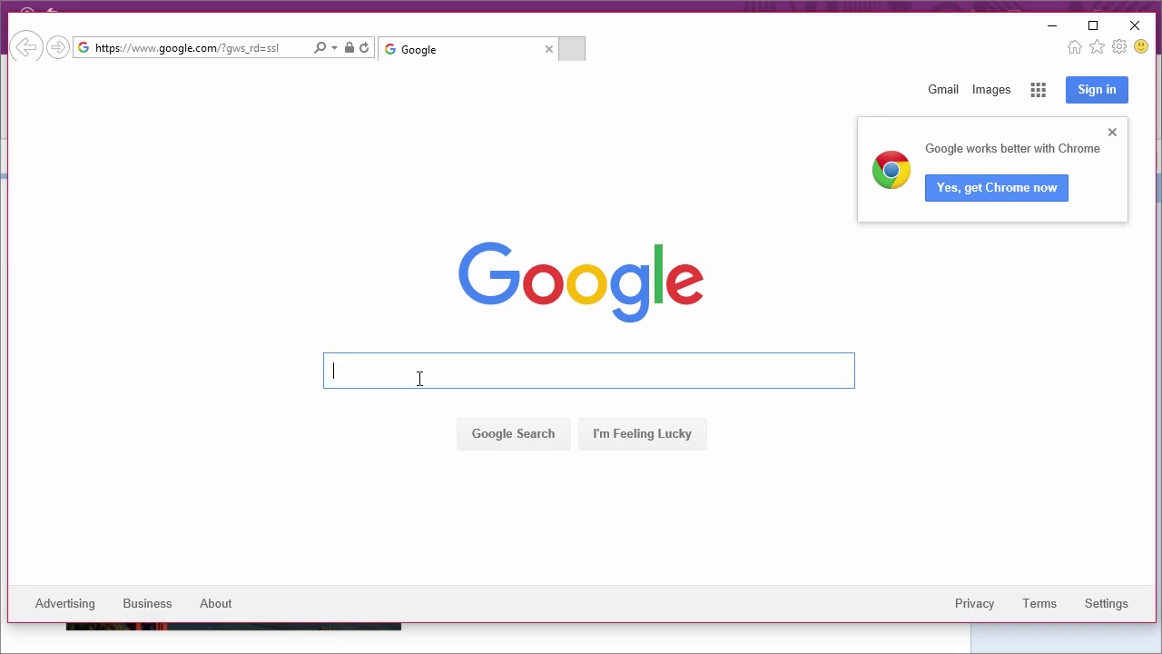
type("san francisco tourism")
key("Return")
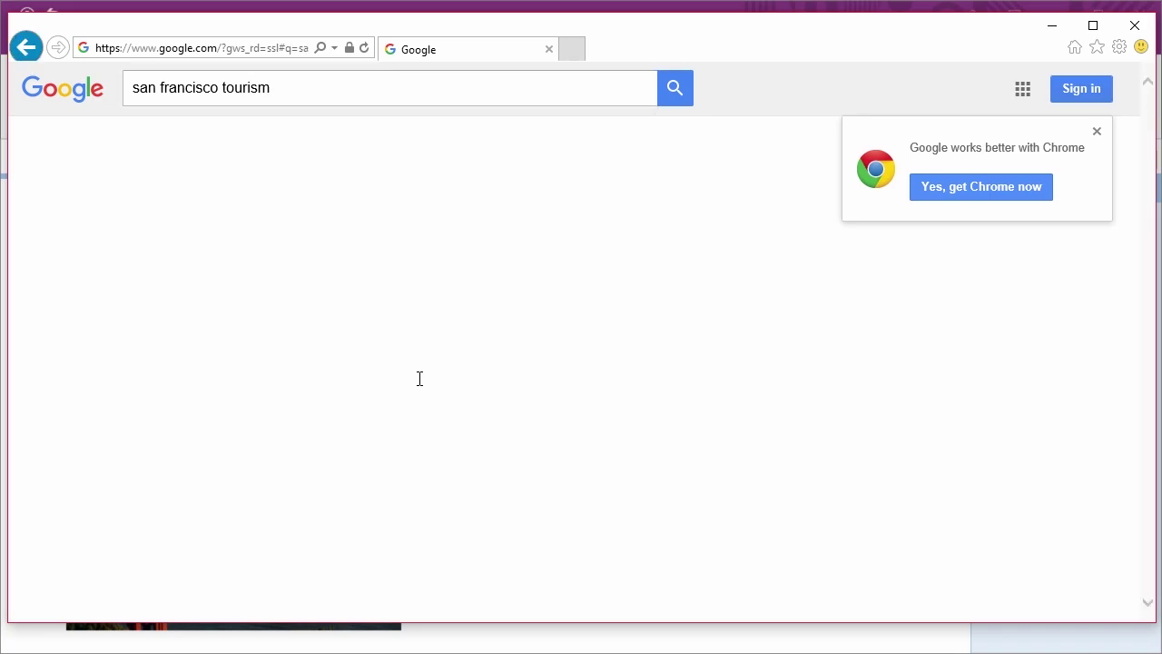
scroll(384, 402, "down", 3)
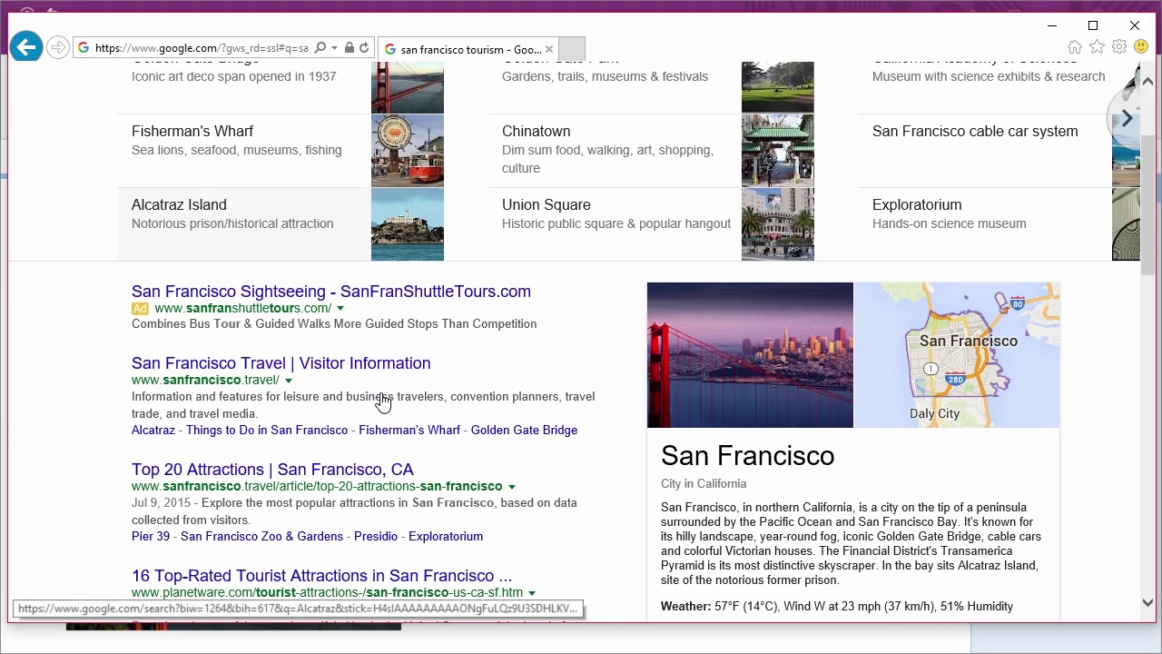
left_click(270, 367)
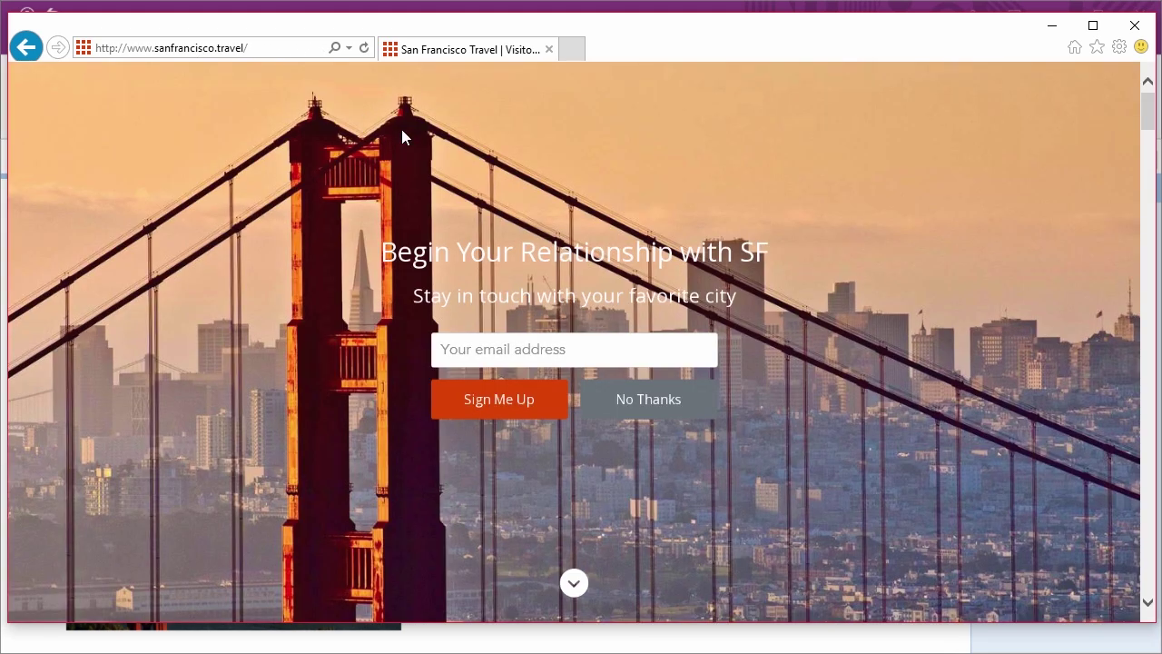
left_click(1147, 31)
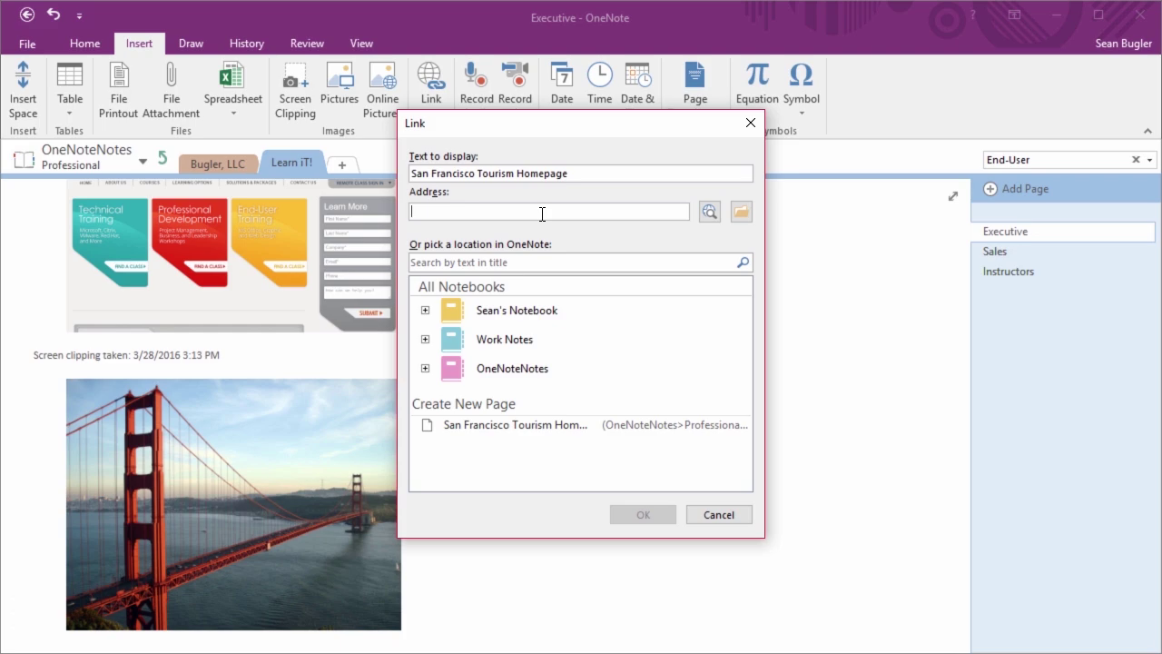
type("www.sanfrancisco.travel")
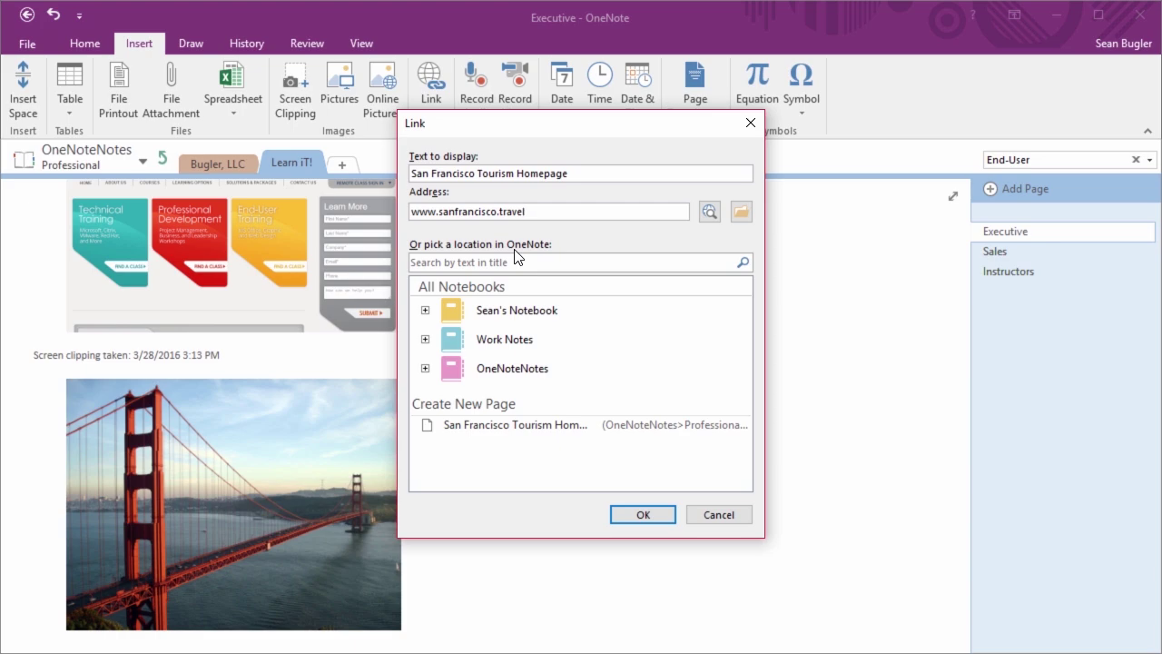
left_click(640, 515)
left_click(728, 438)
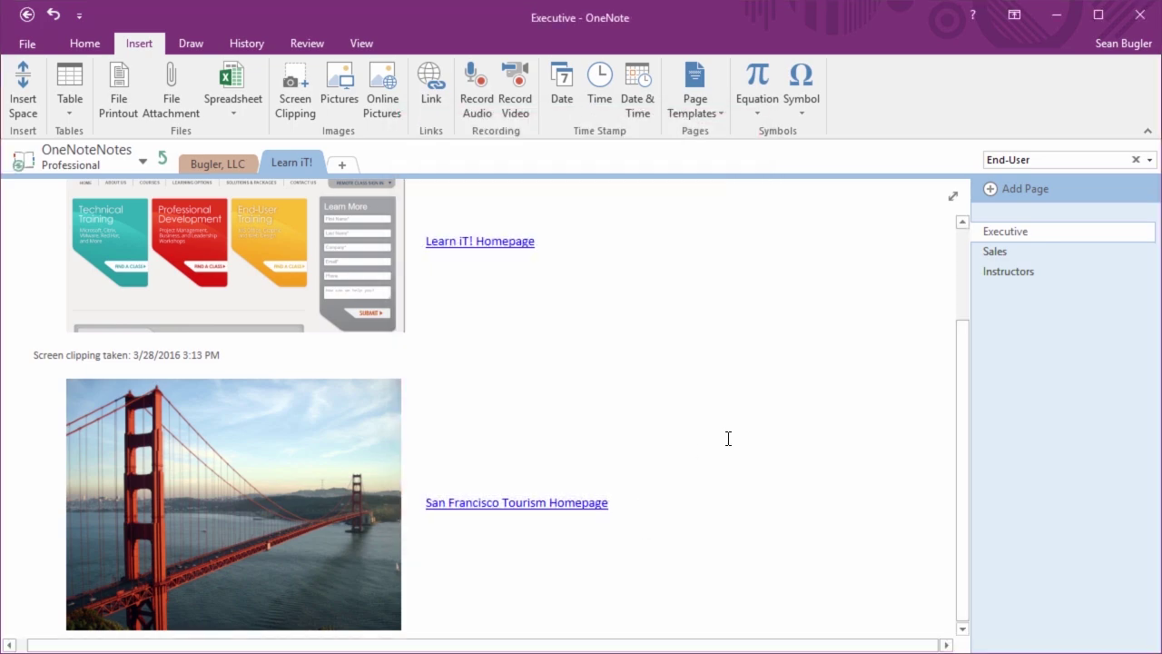
Scroll back up and select the Learn iT! screenshot image
scroll(728, 438, "up", 3)
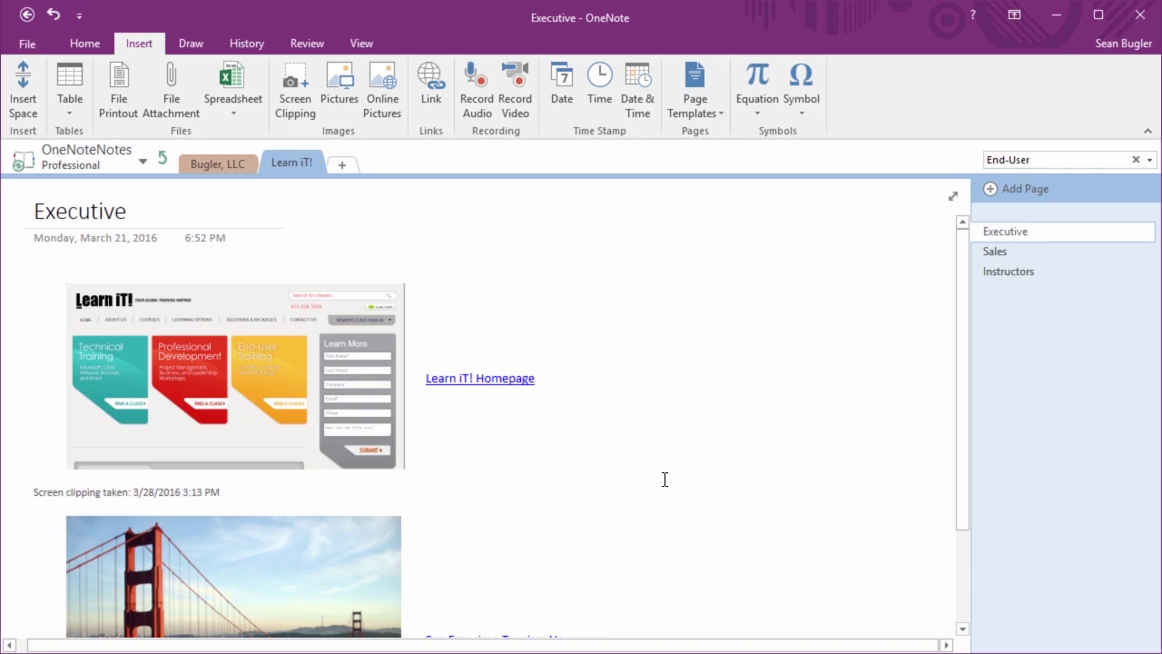
scroll(665, 479, "down", 3)
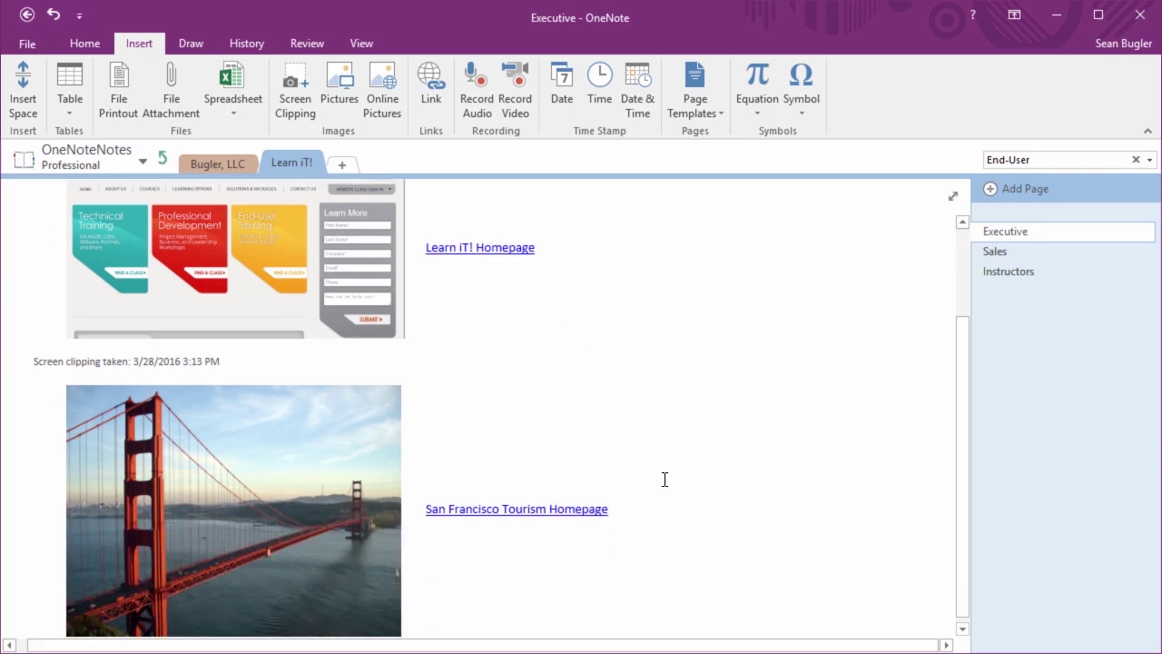
scroll(665, 479, "up", 2)
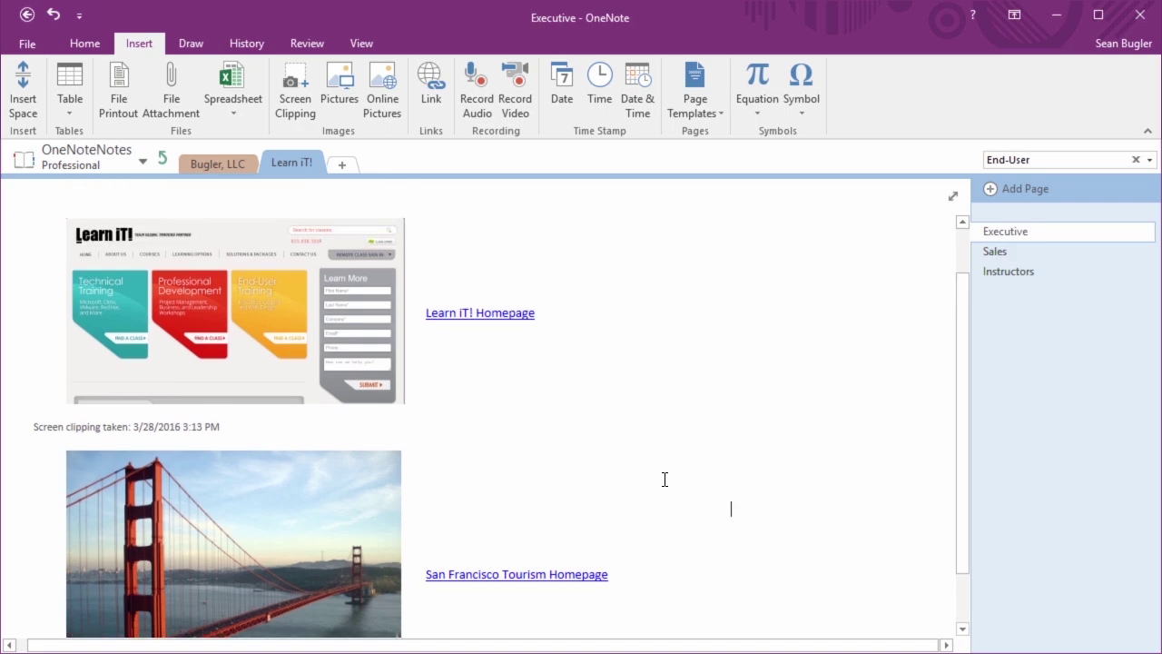
scroll(665, 480, "up", 1)
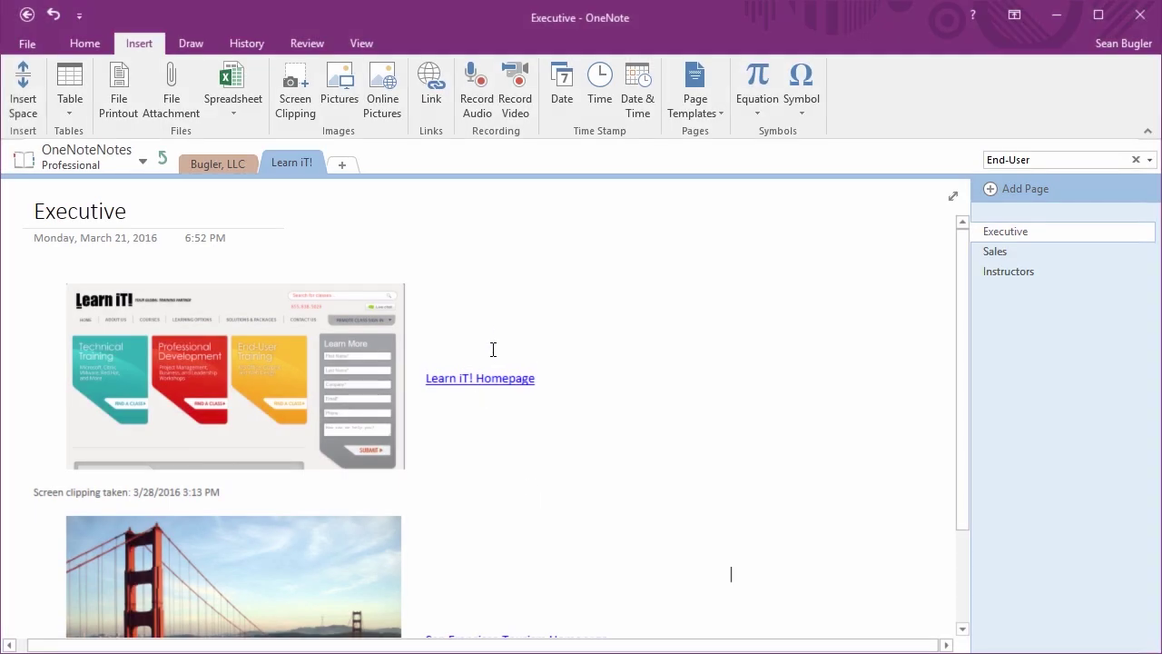
left_click(273, 395)
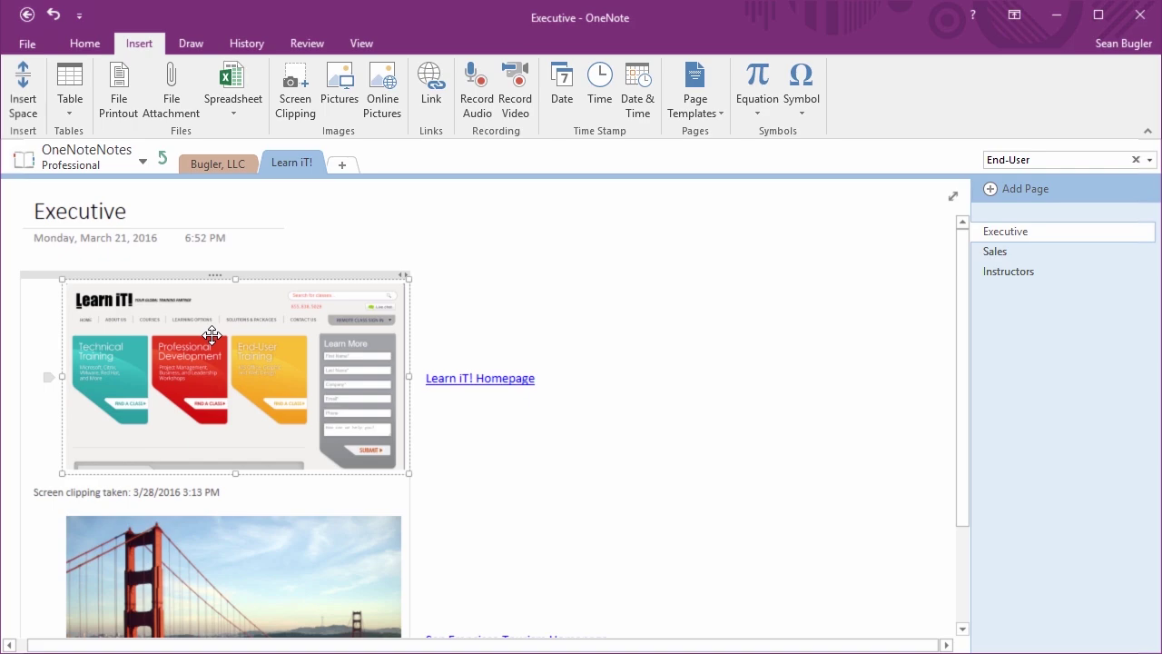
left_click(435, 87)
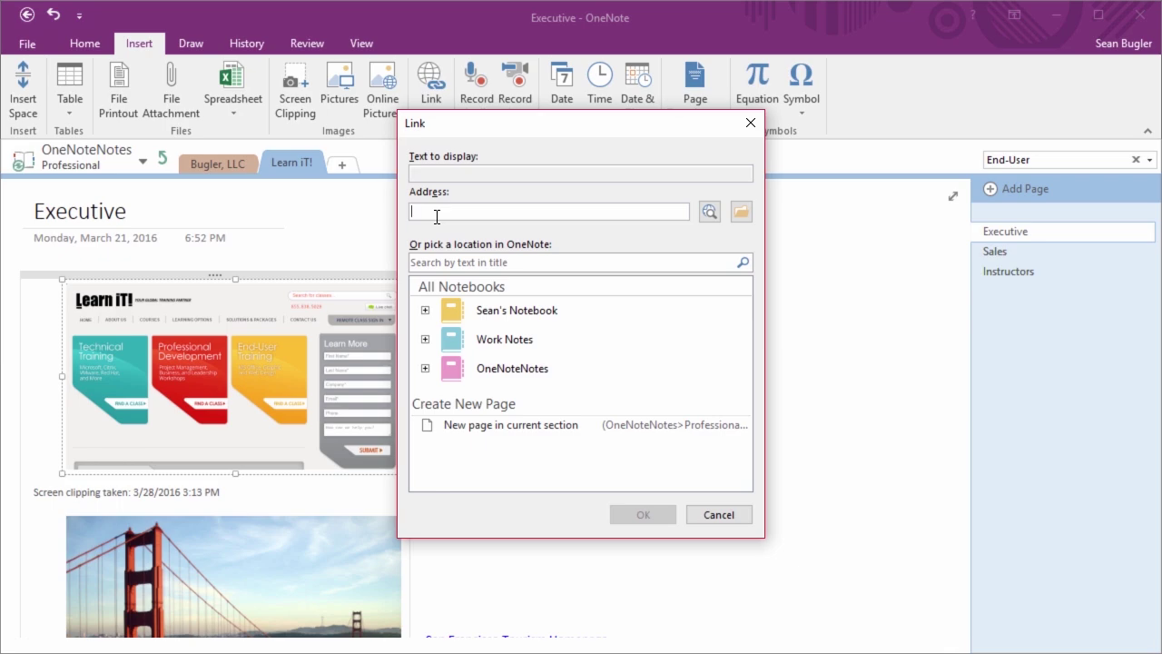
type("http://")
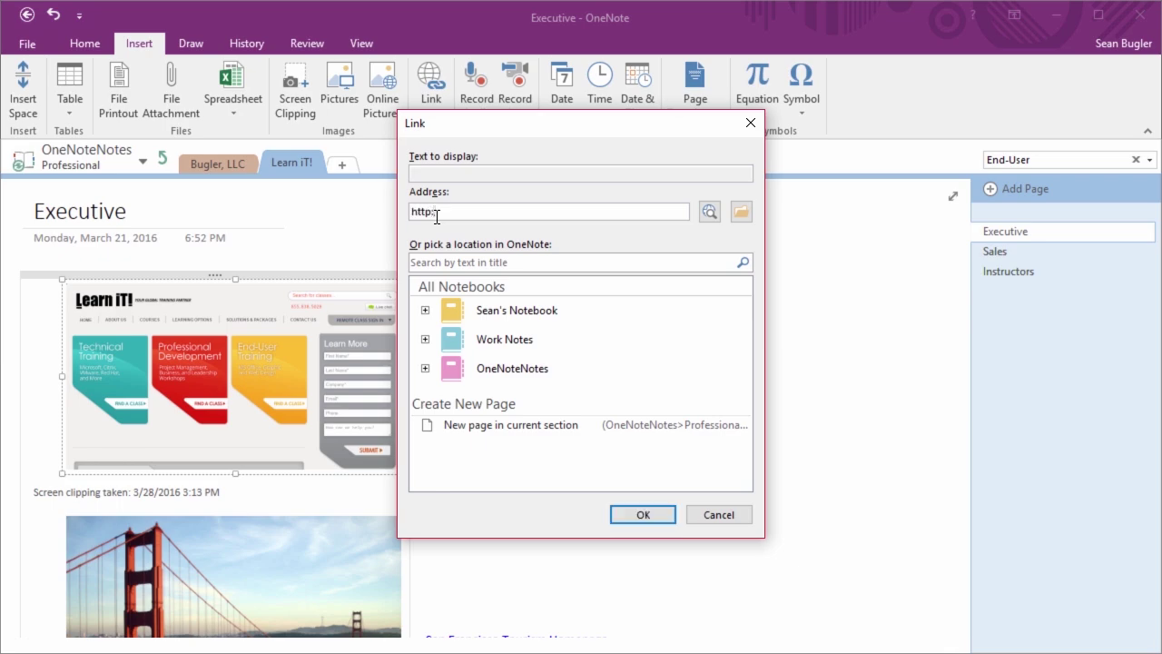
type("www.learnit.com")
key("Return")
left_click(470, 306)
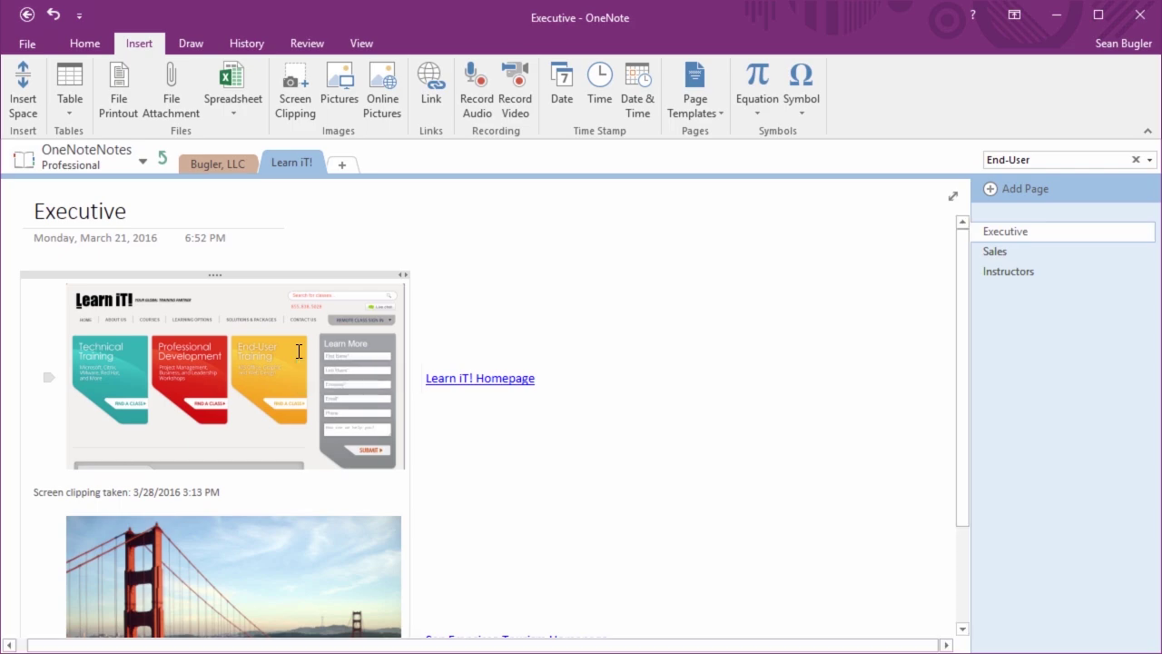
Follow the screenshot link to the Learn iT! site, then close the extra tabs and browser
left_click(299, 360)
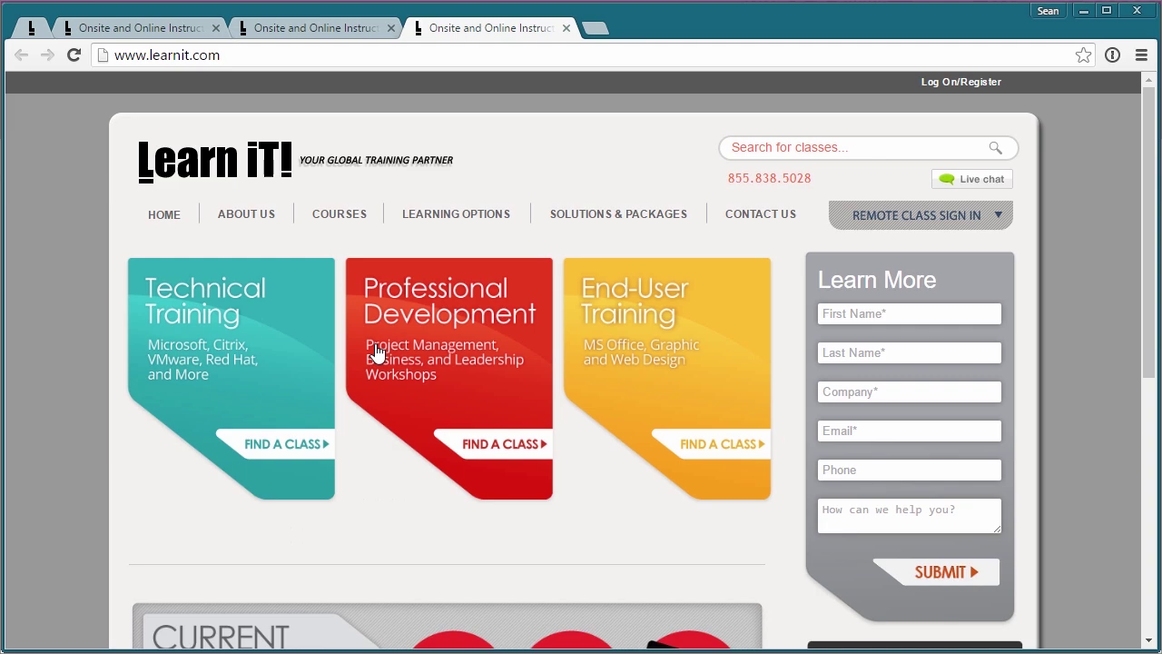
left_click(390, 28)
left_click(390, 28)
key("ctrl+w")
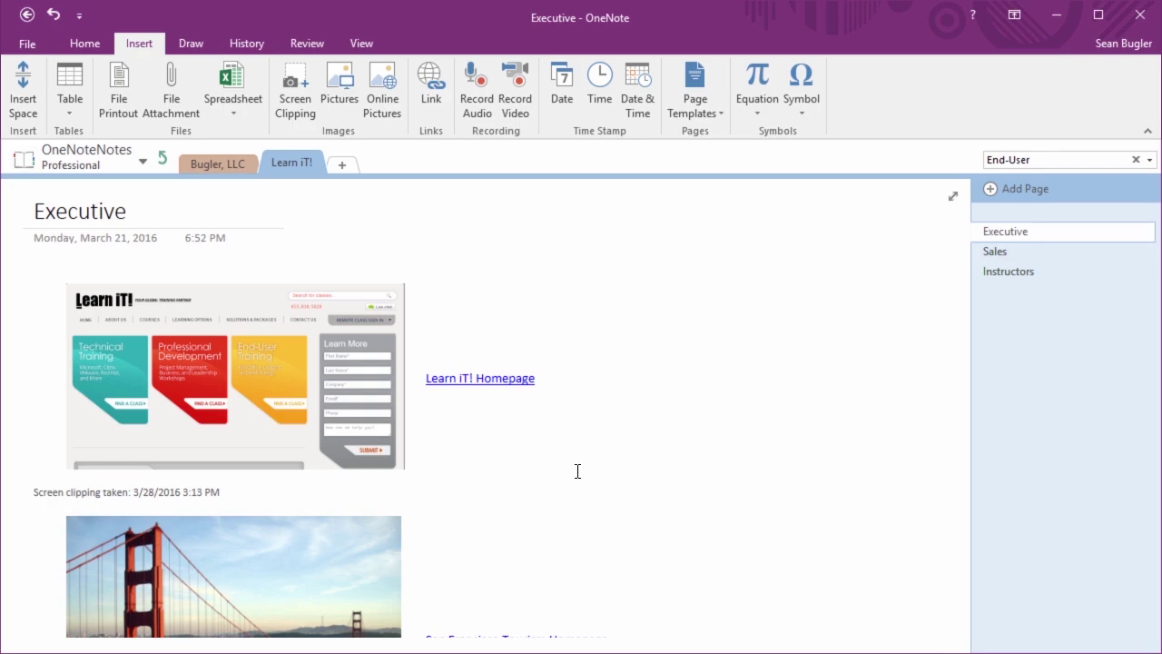
left_click(577, 471)
left_click(320, 219)
left_click(308, 211)
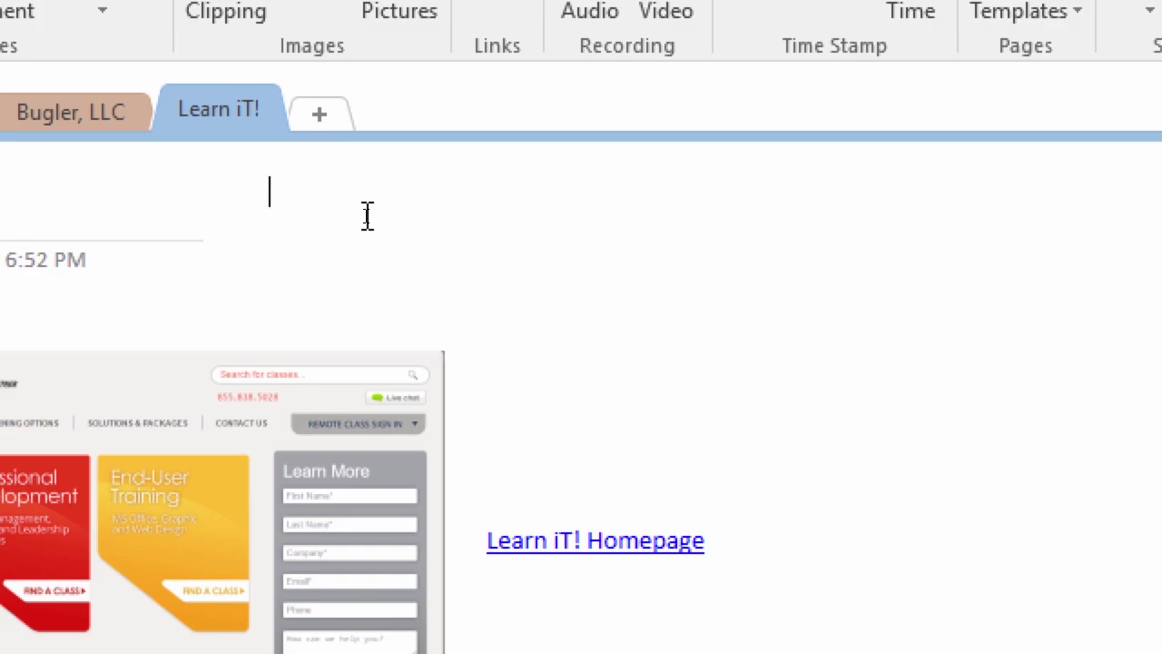
Type [[Sales]] to create a Sales wiki link and follow it to the Sales page
type("[[")
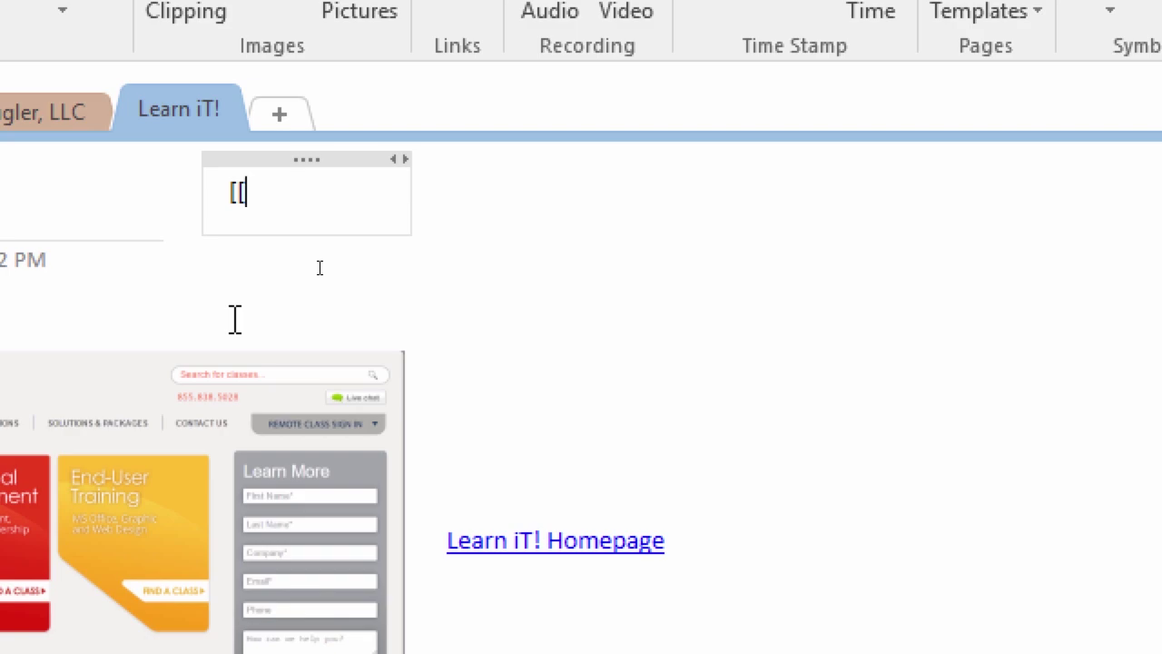
type("Sales")
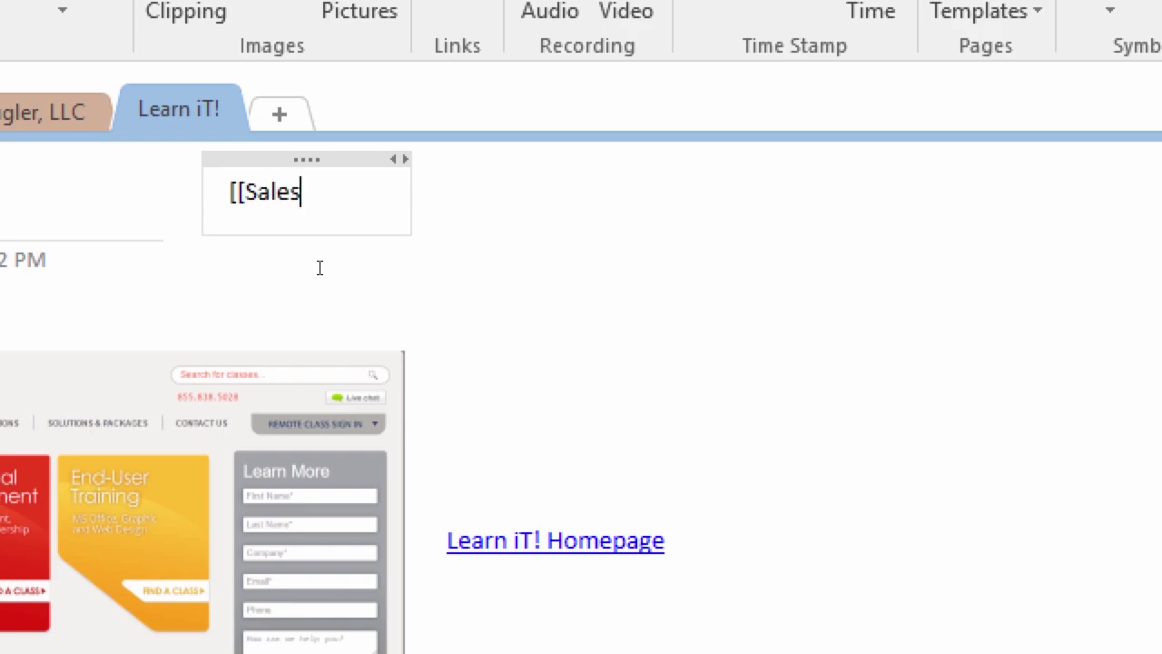
type("]]")
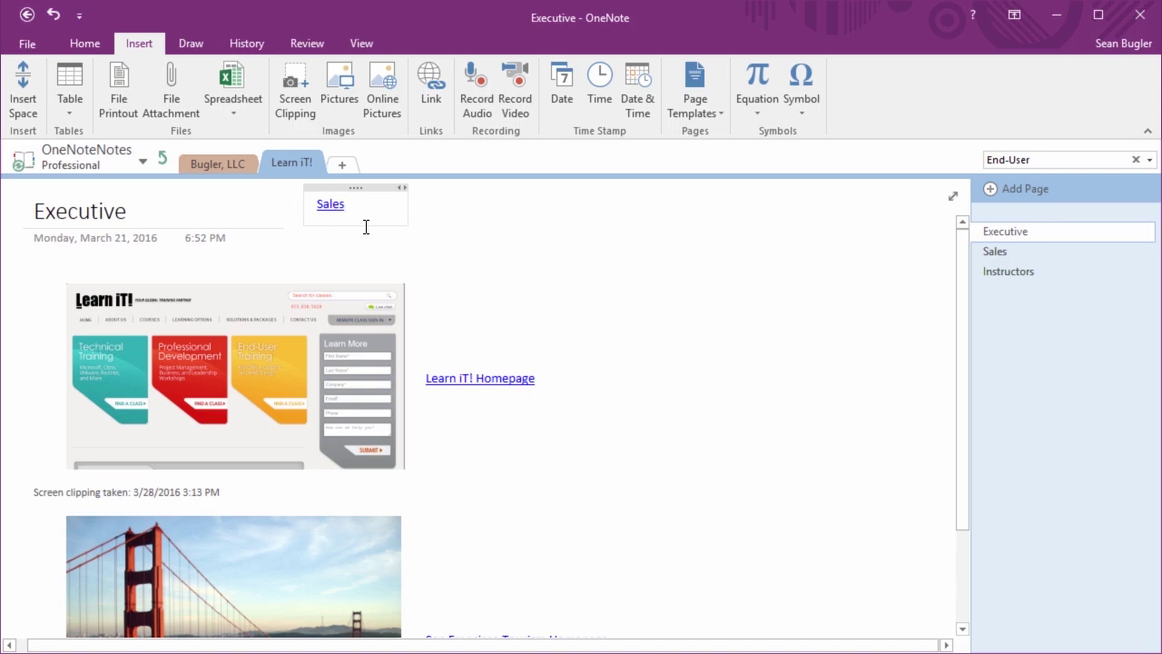
left_click(323, 210)
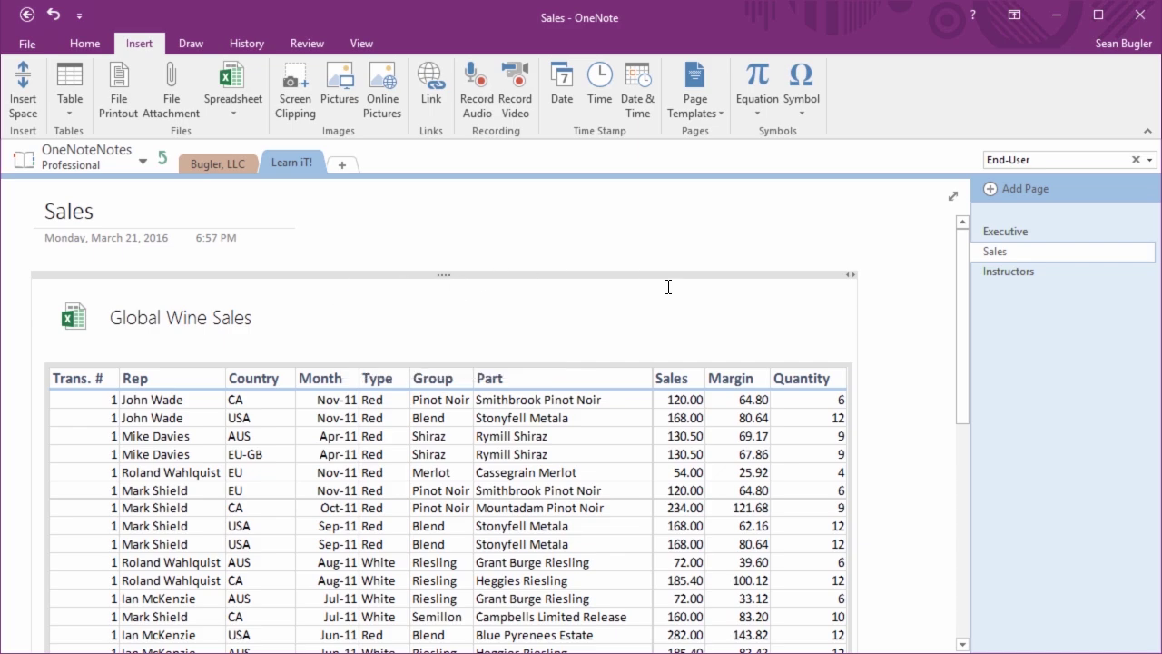
On the Executive page, add an 'Instructors' table cell beside Sales and select that word
left_click(1007, 233)
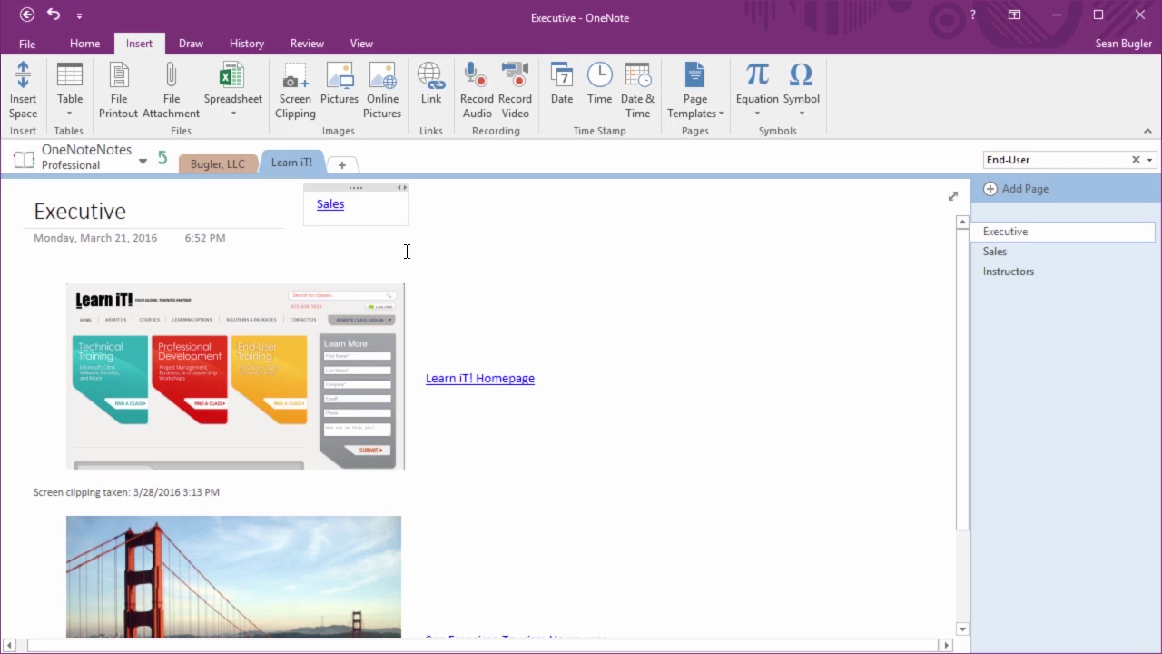
key("Tab")
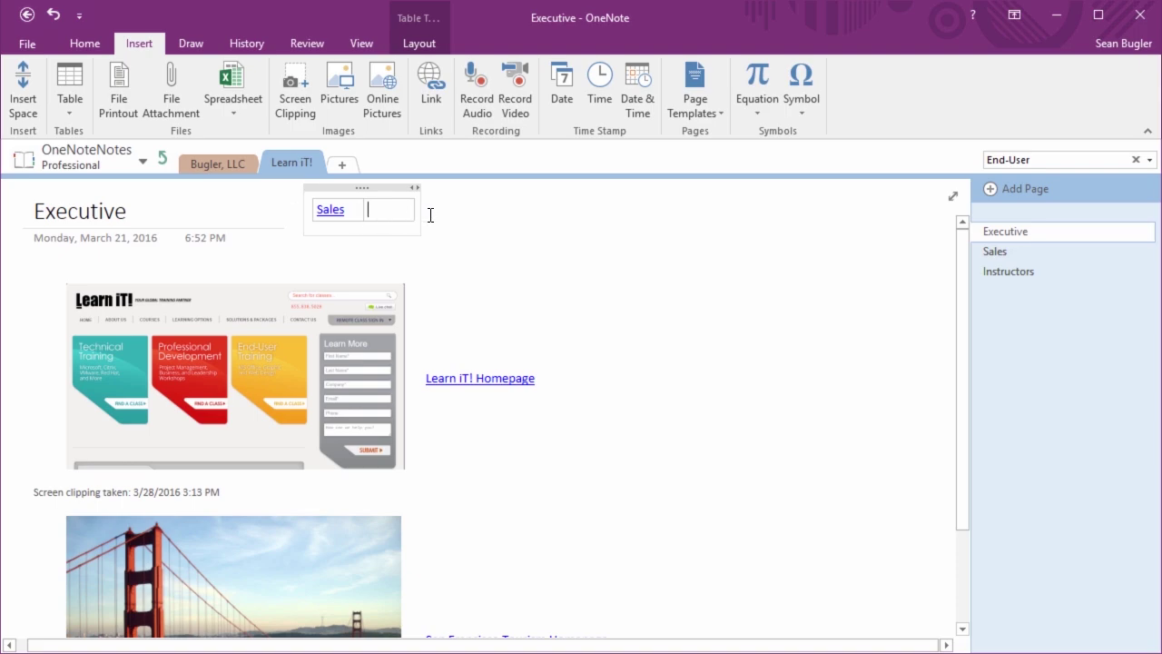
type("Instructors")
double_click(401, 214)
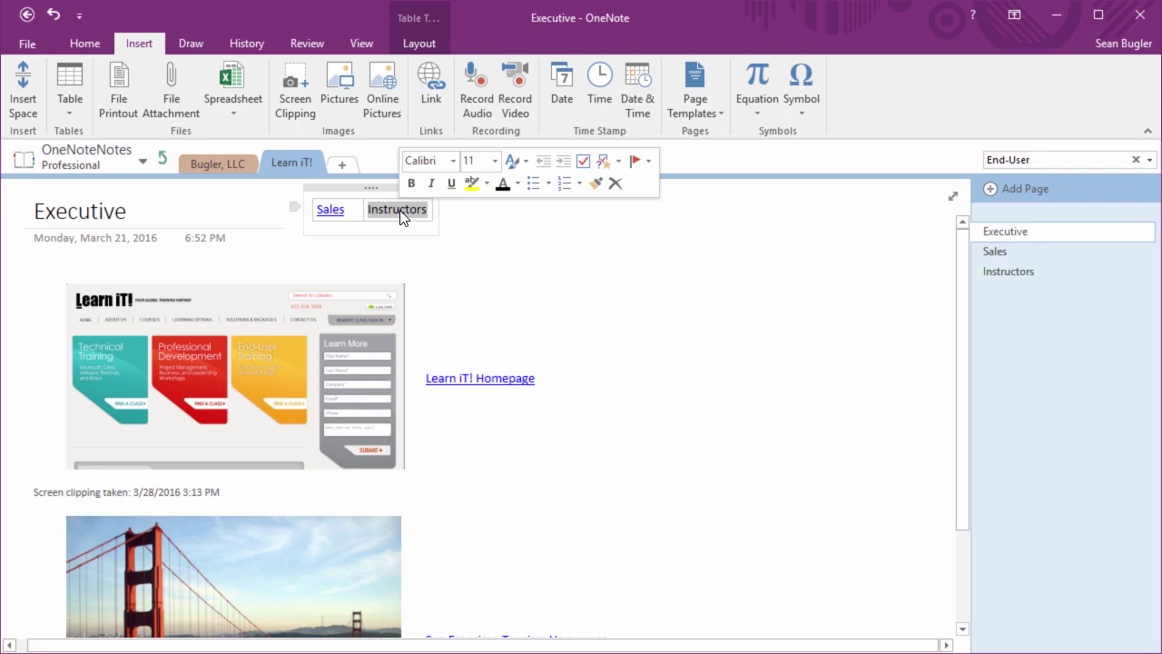
Link 'Instructors' to the Instructors page under OneNoteNotes > Professional > Learn iT!
left_click(431, 105)
left_click_drag(460, 130, 552, 165)
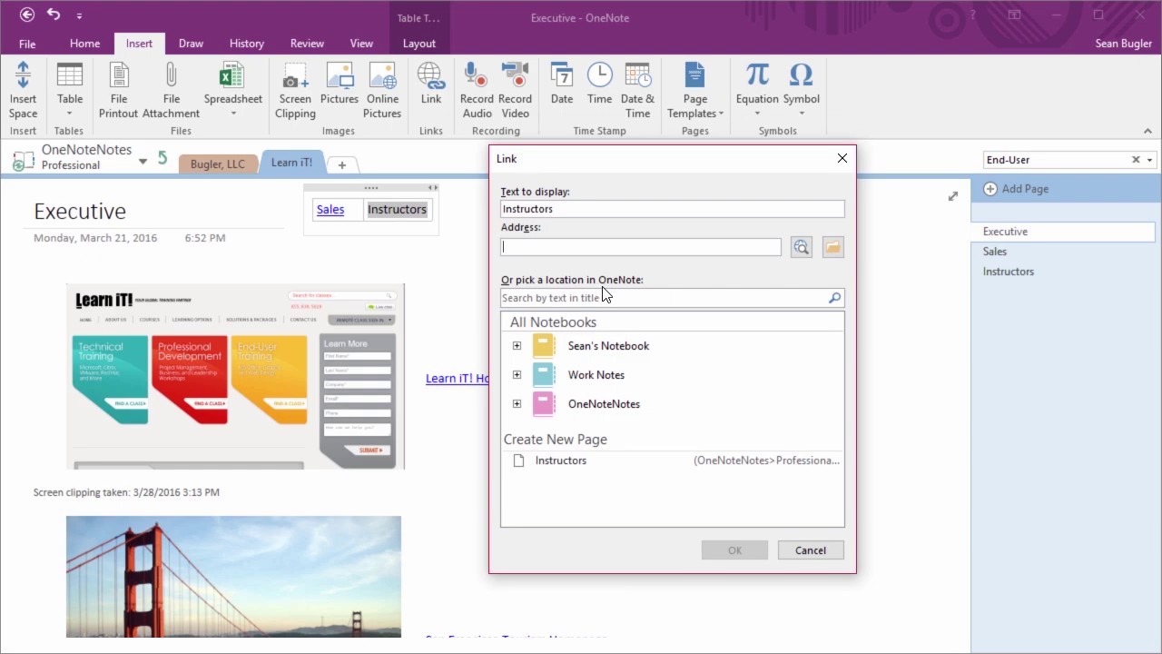
left_click(517, 403)
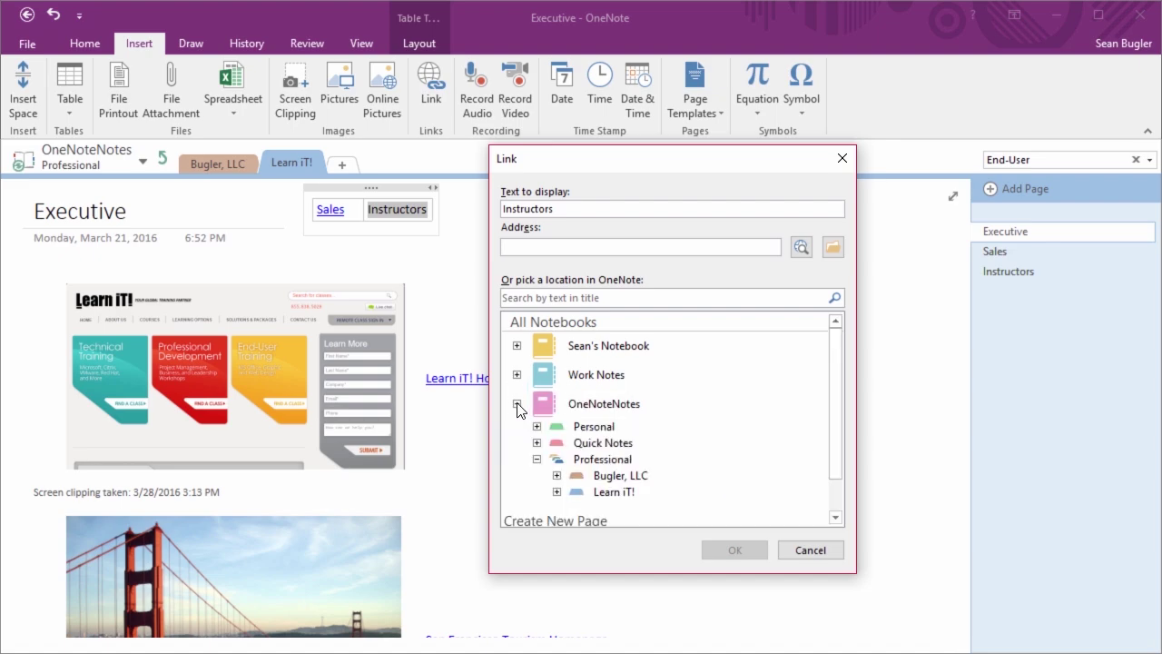
left_click(557, 491)
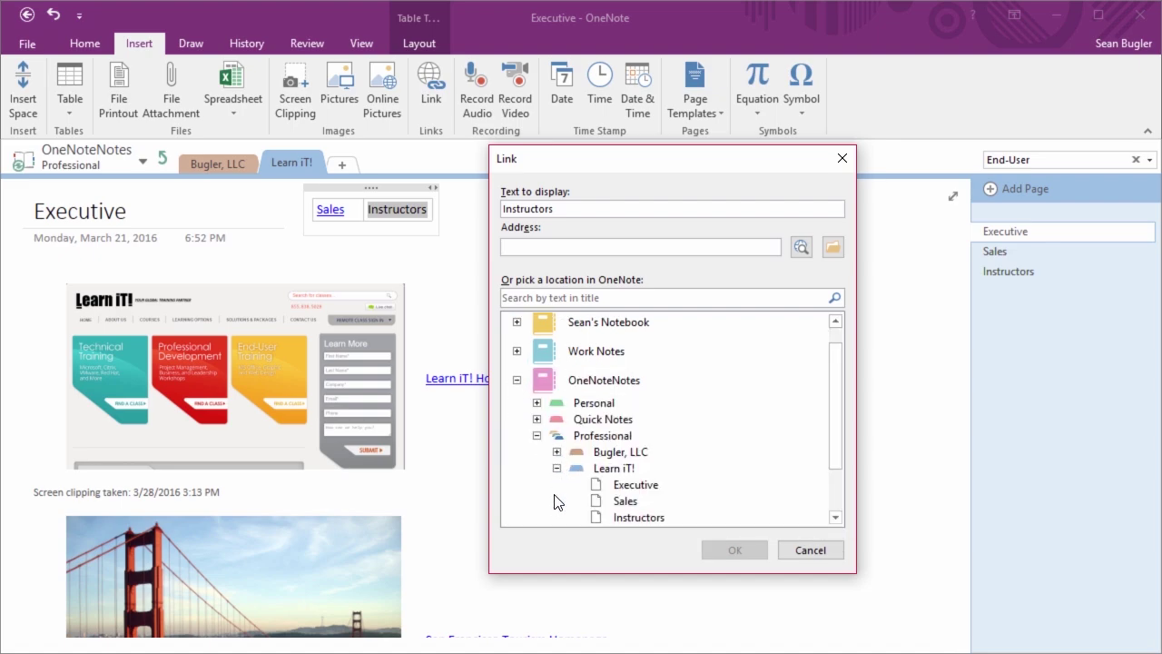
scroll(556, 472, "down", 2)
left_click(648, 449)
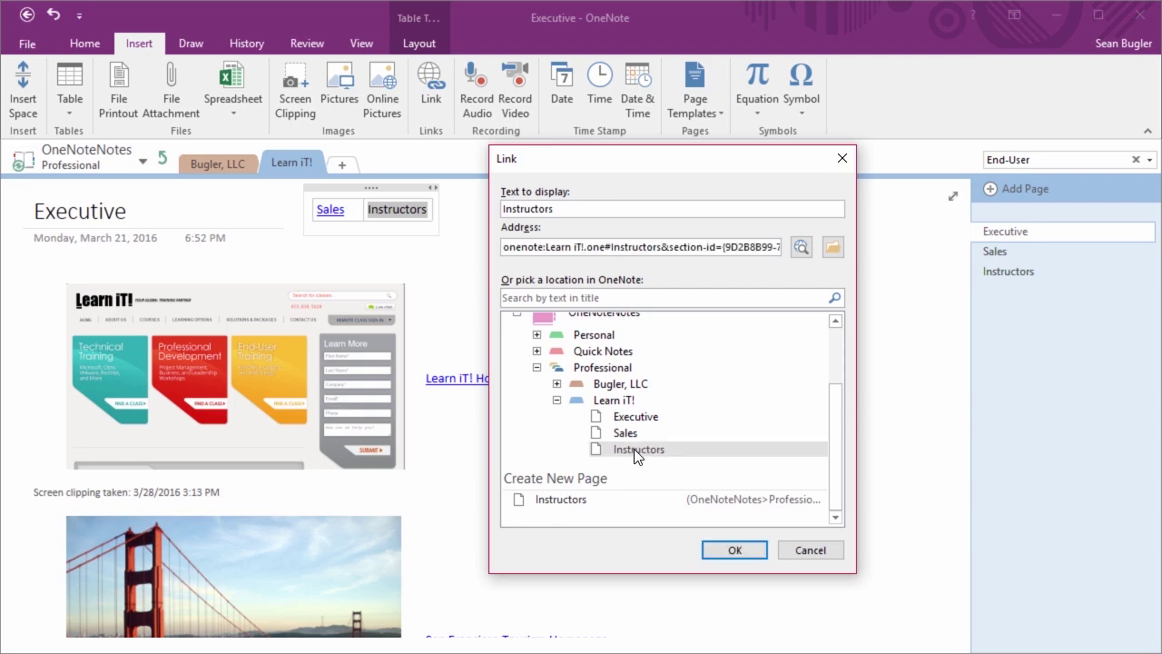
left_click(731, 549)
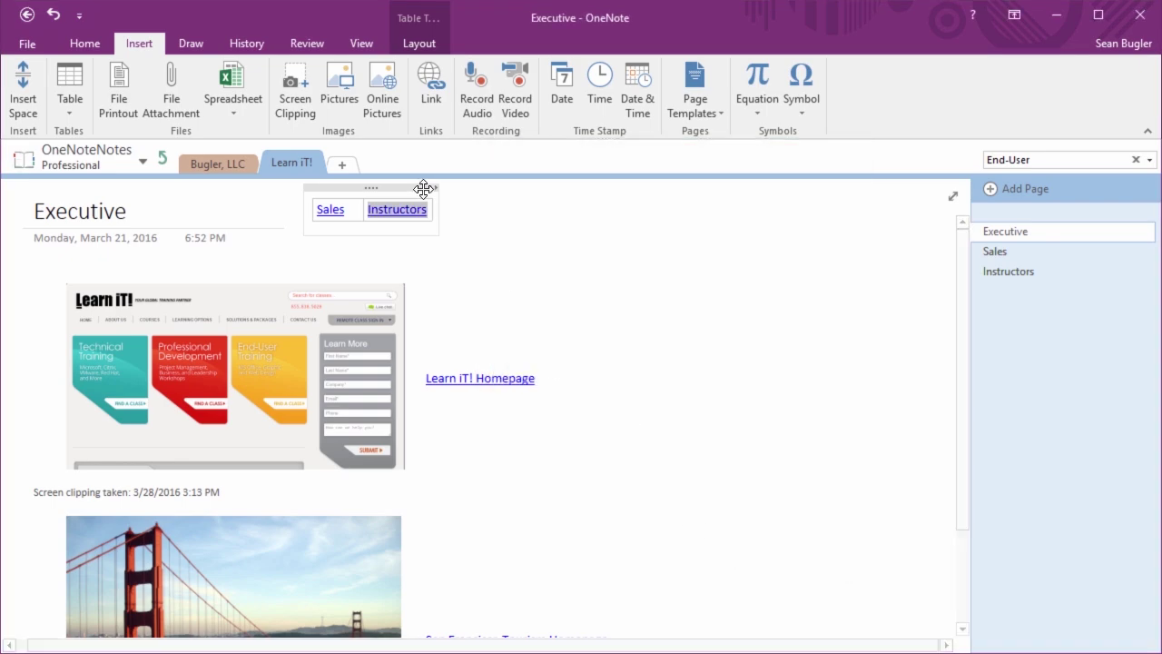
left_click(508, 205)
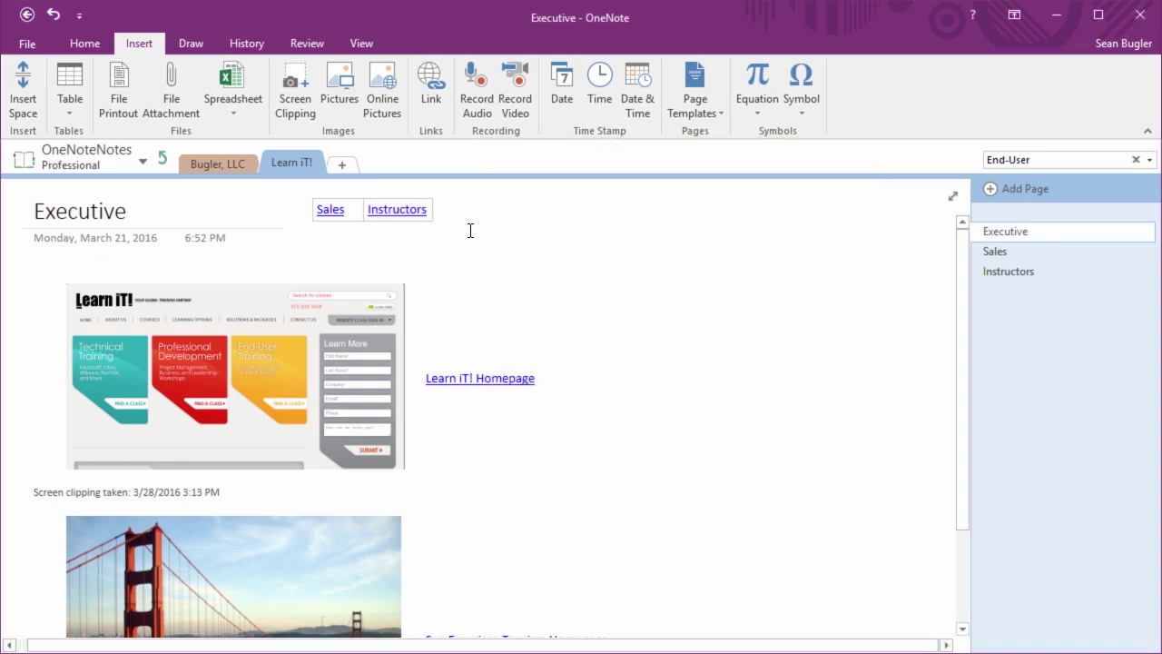
left_click(397, 209)
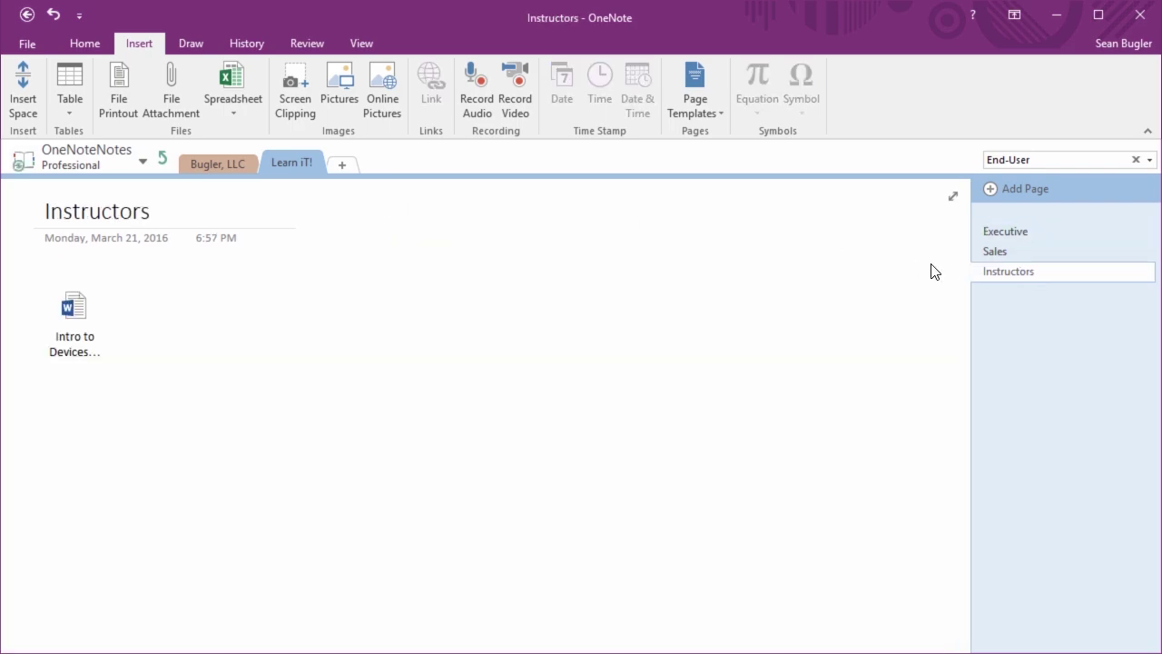
left_click(1019, 233)
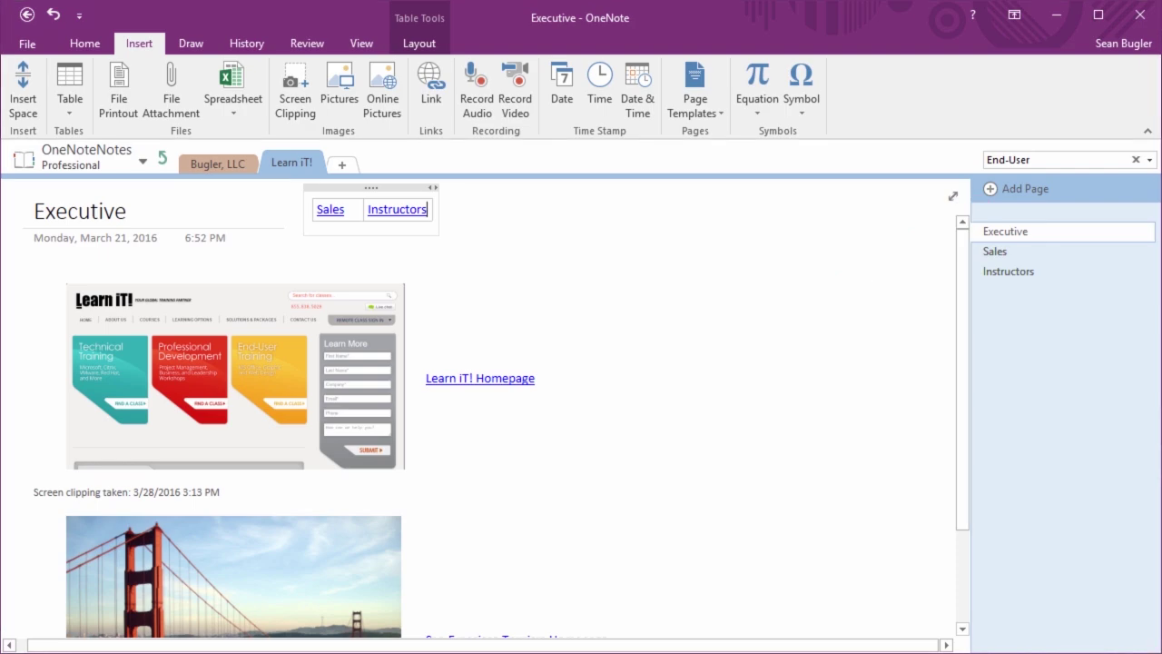
Add a third [[Home]] cell to the Executive link table, creating a Home page, and open it
key("Tab")
type("[[Home")
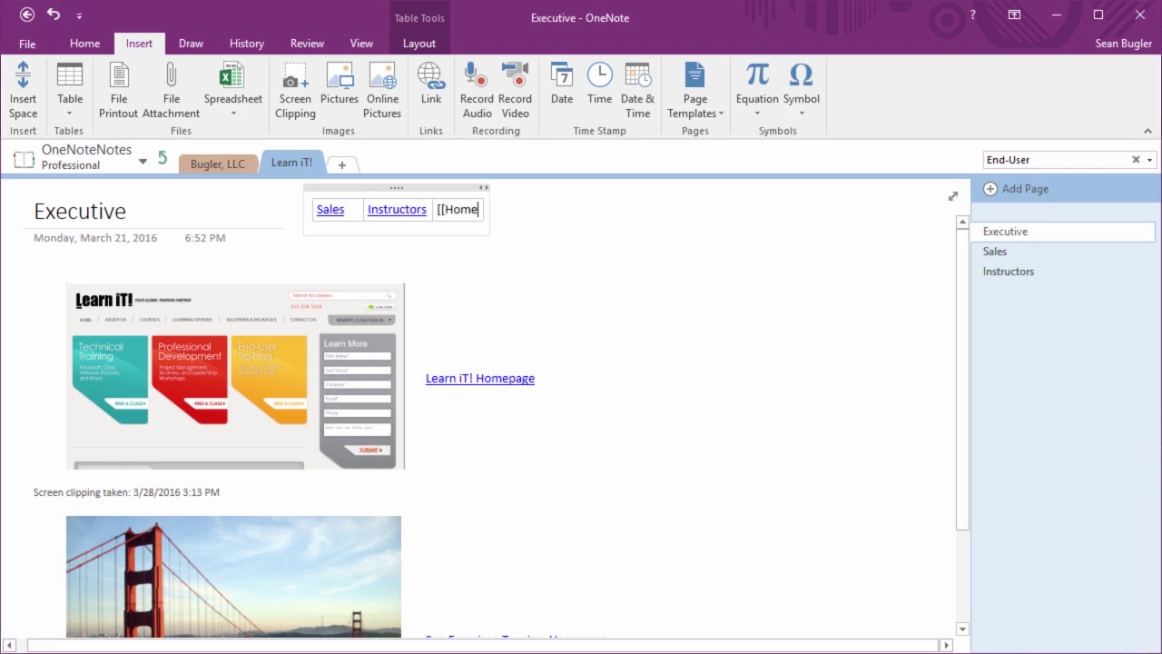
type("]]")
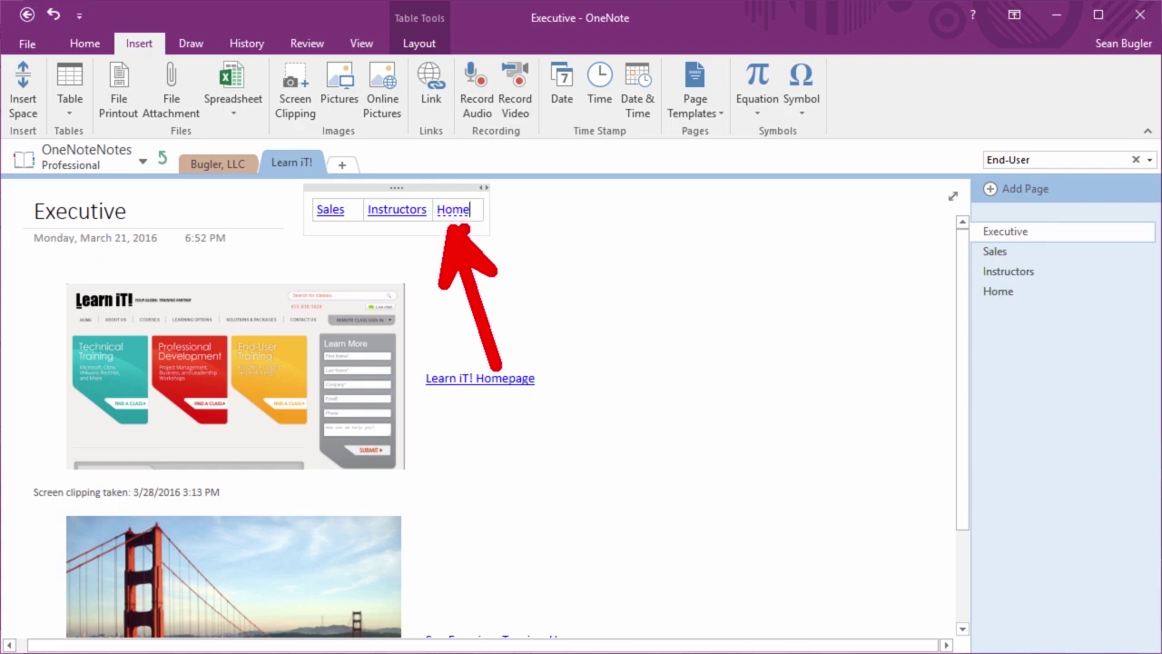
left_click(459, 215)
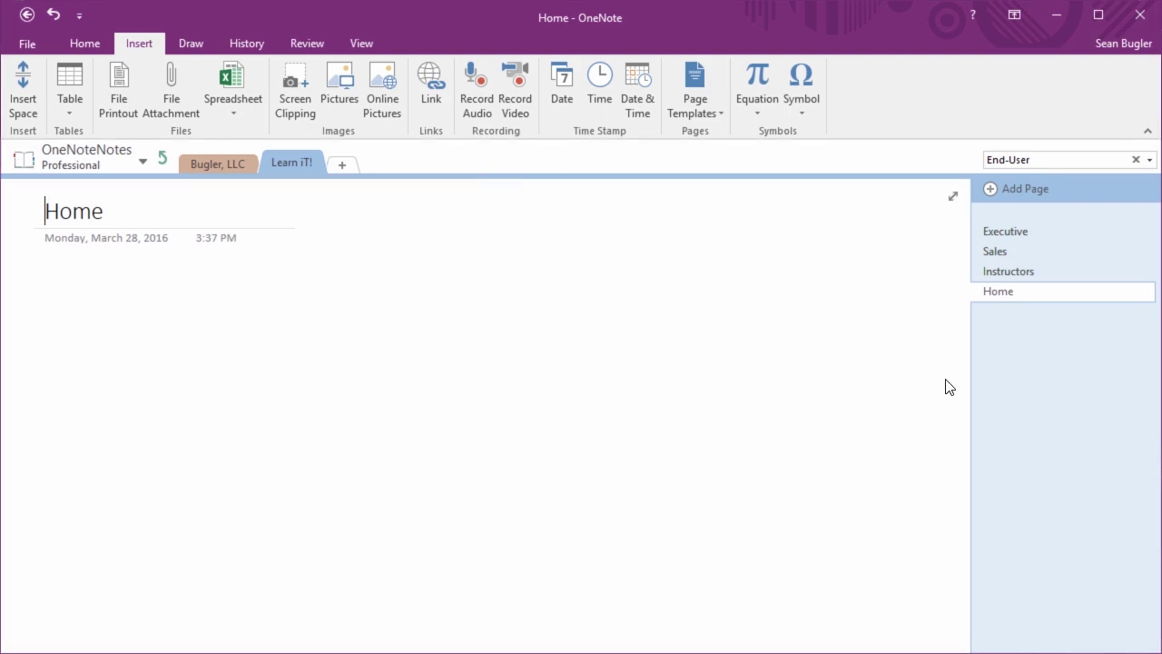
Drag the Home page above Executive in the page list, then return to Executive
left_click_drag(1018, 296, 1011, 223)
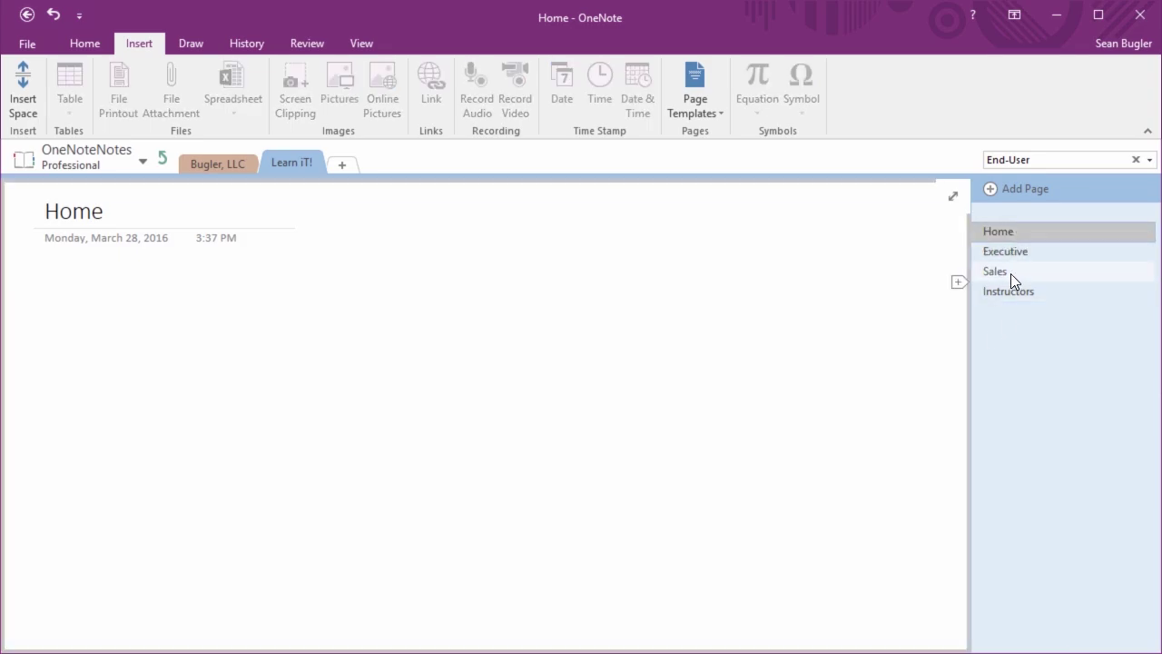
left_click(1010, 248)
left_click(474, 216)
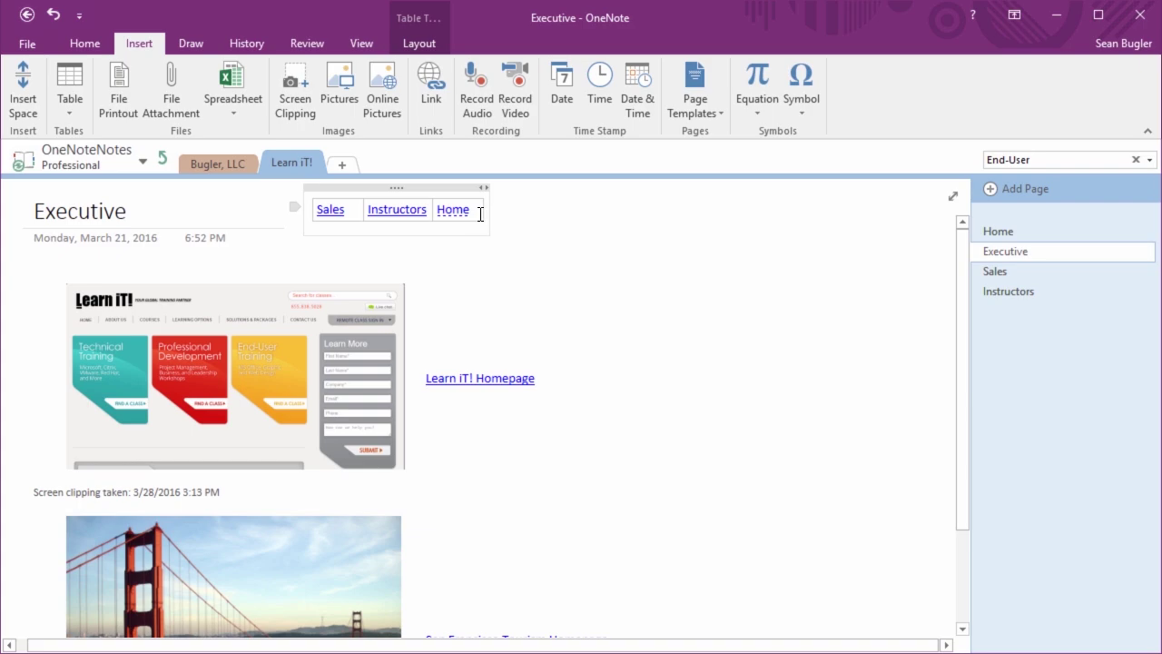
Widen the Home, Instructors and Sales columns of the Executive link table
left_click_drag(462, 212, 428, 223)
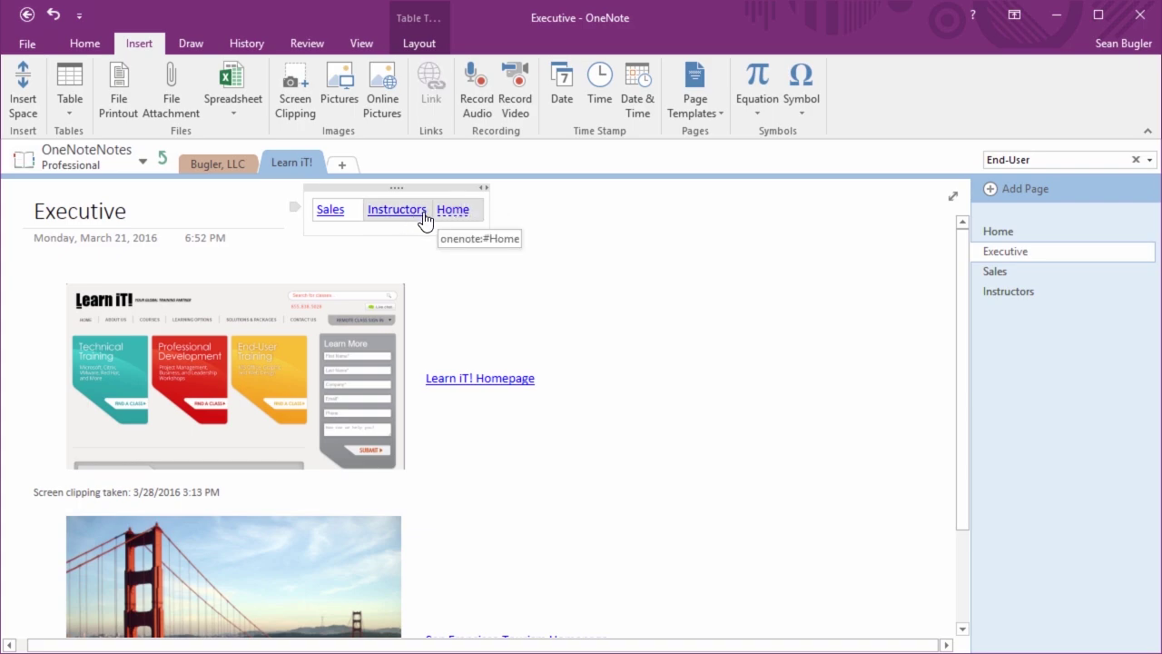
left_click(595, 245)
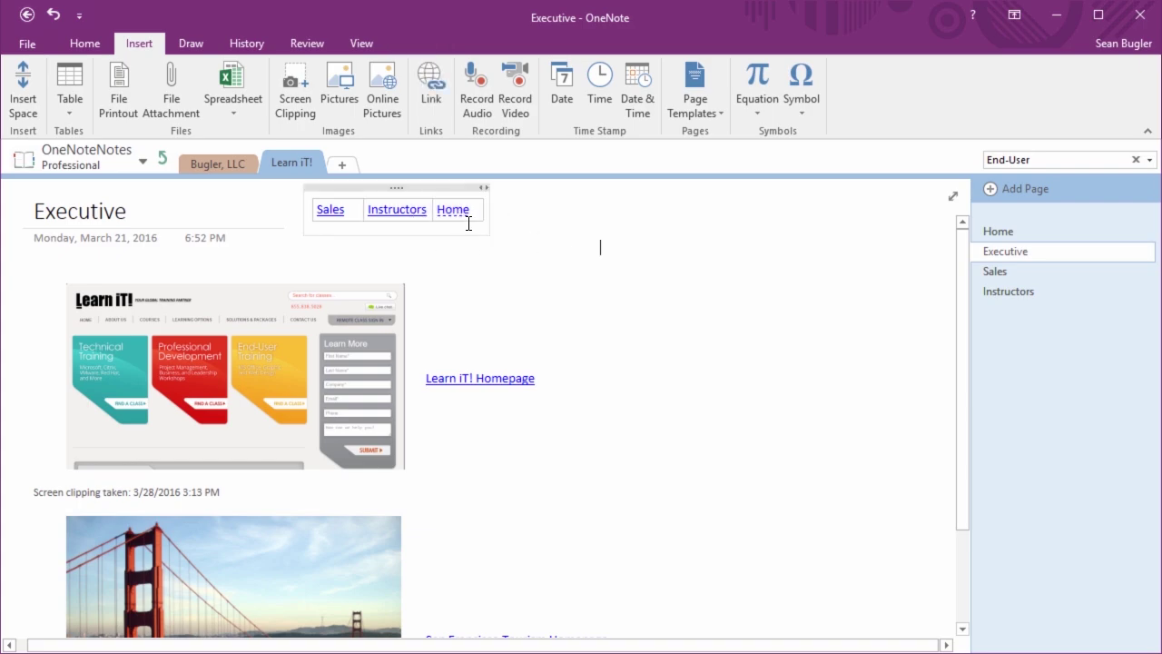
left_click_drag(482, 210, 509, 211)
left_click_drag(432, 209, 441, 209)
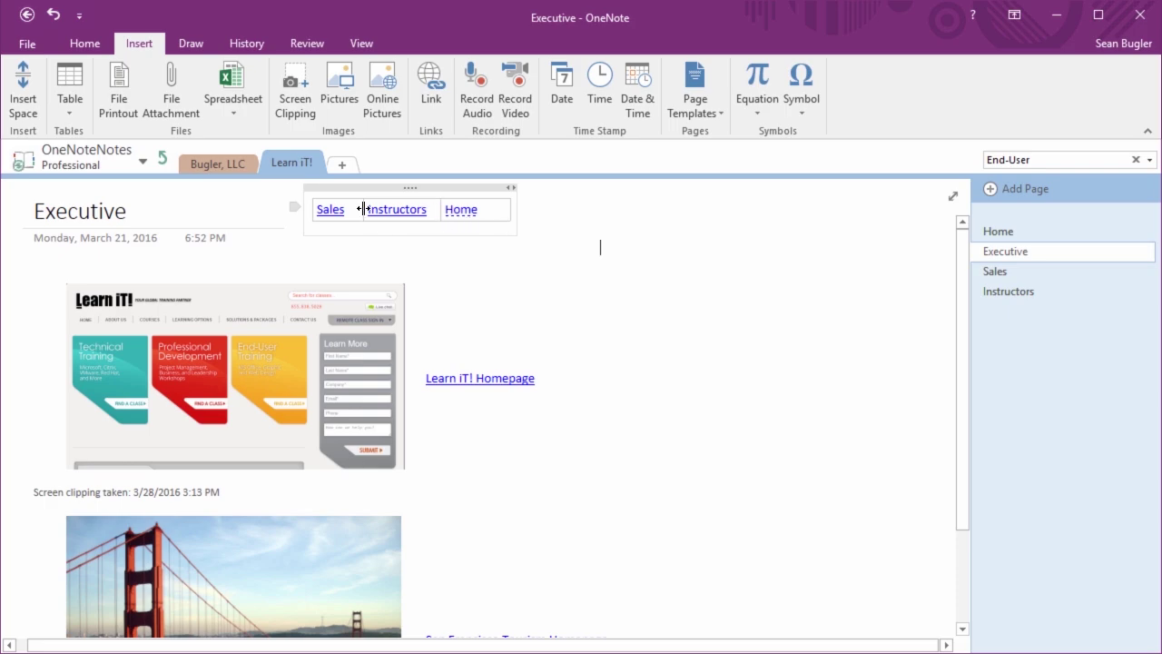
left_click_drag(363, 209, 370, 209)
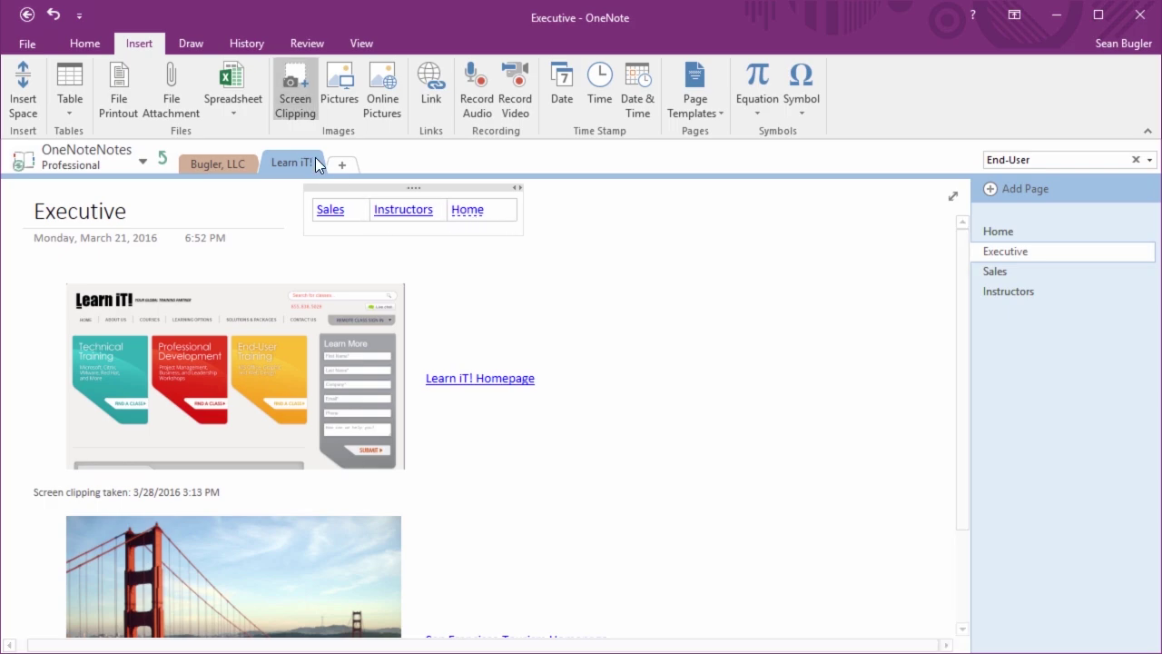
left_click(360, 214)
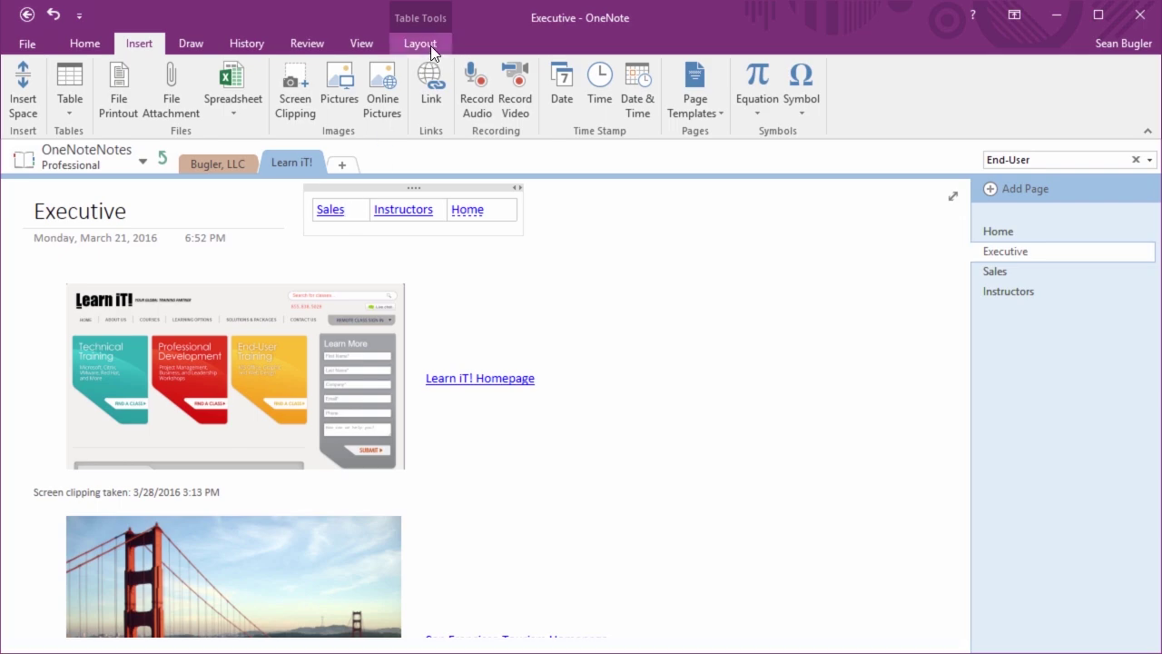
Center the row of Sales, Instructors and Home links via Table Tools Layout
left_click(426, 45)
left_click(115, 85)
key("ctrl+c")
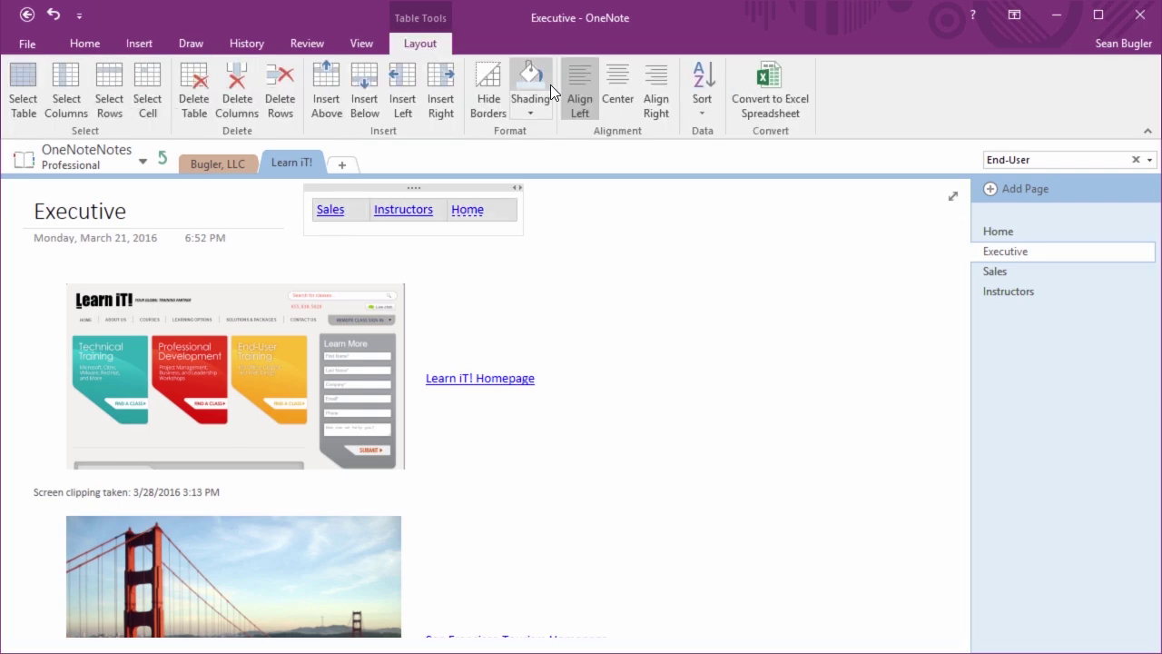
left_click(627, 93)
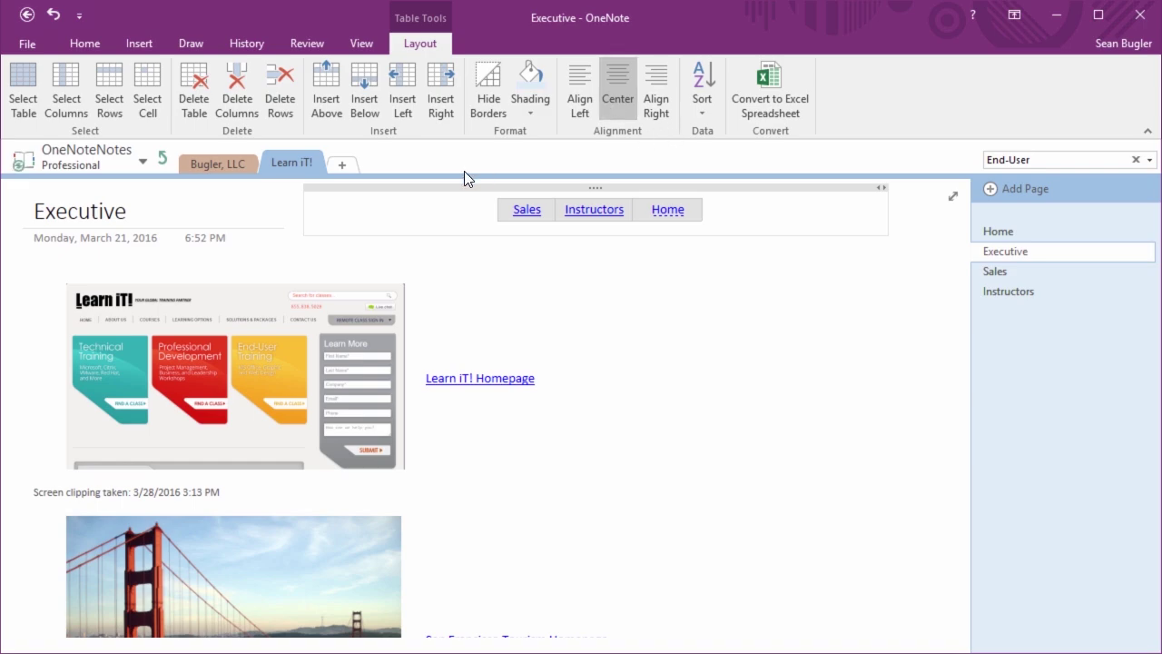
Select the whole link table, then go to the Sales page
left_click(700, 267)
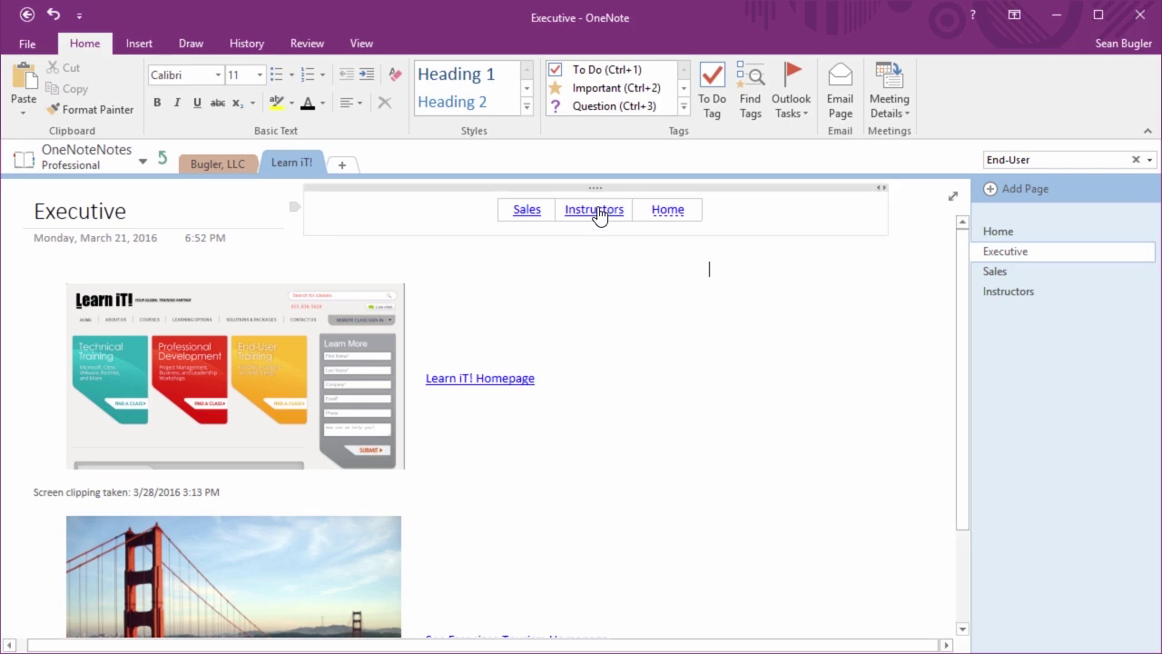
left_click(598, 186)
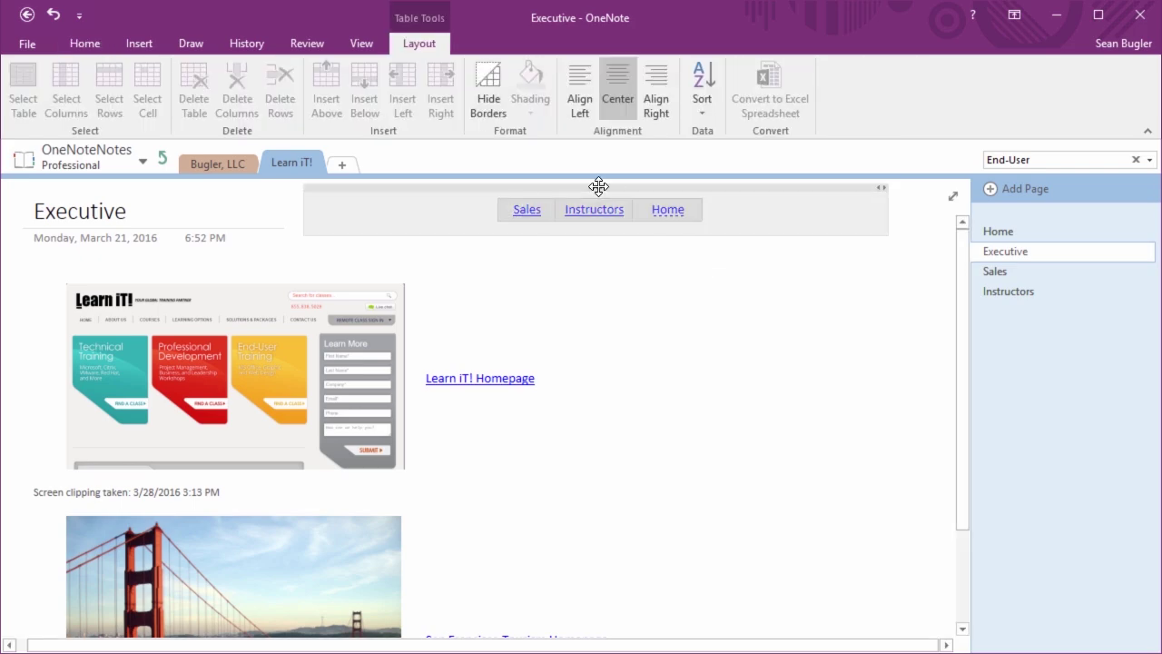
left_click(995, 271)
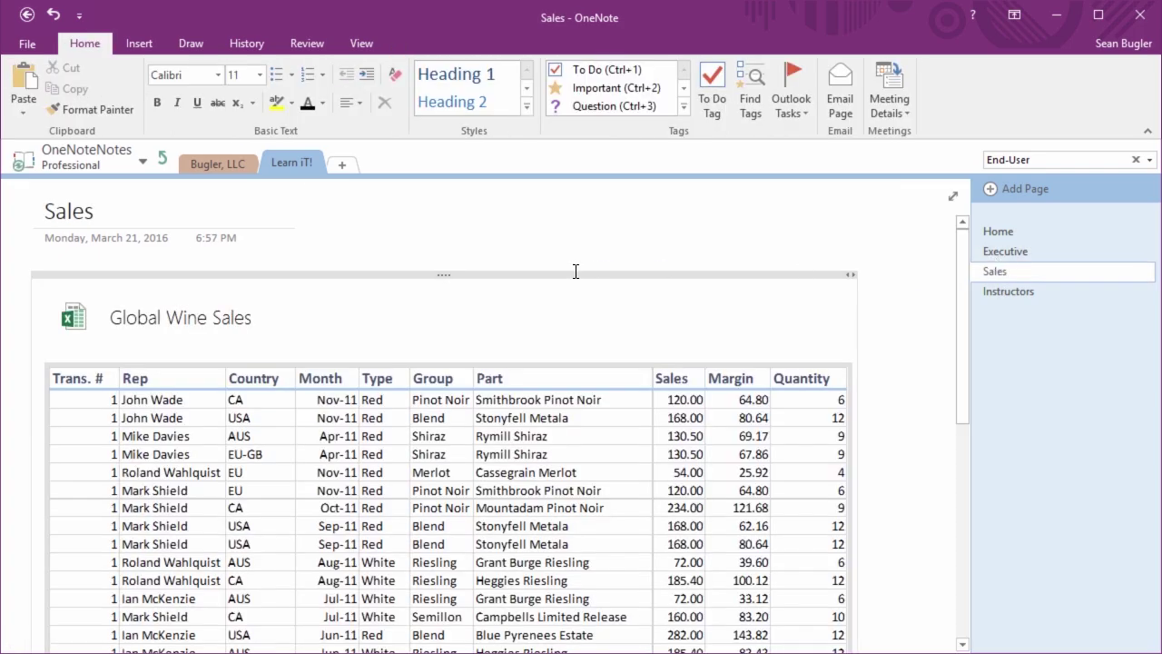
Paste the link table below the titles of the Sales and Instructors pages
scroll(384, 249, "down", 10)
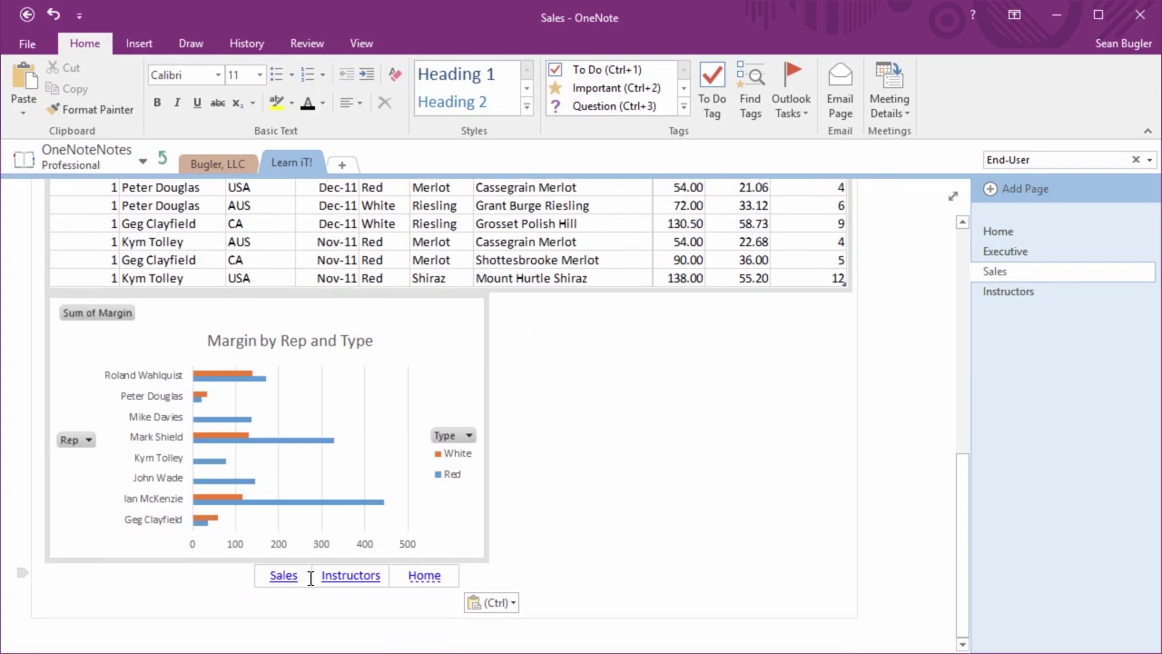
scroll(241, 567, "up", 10)
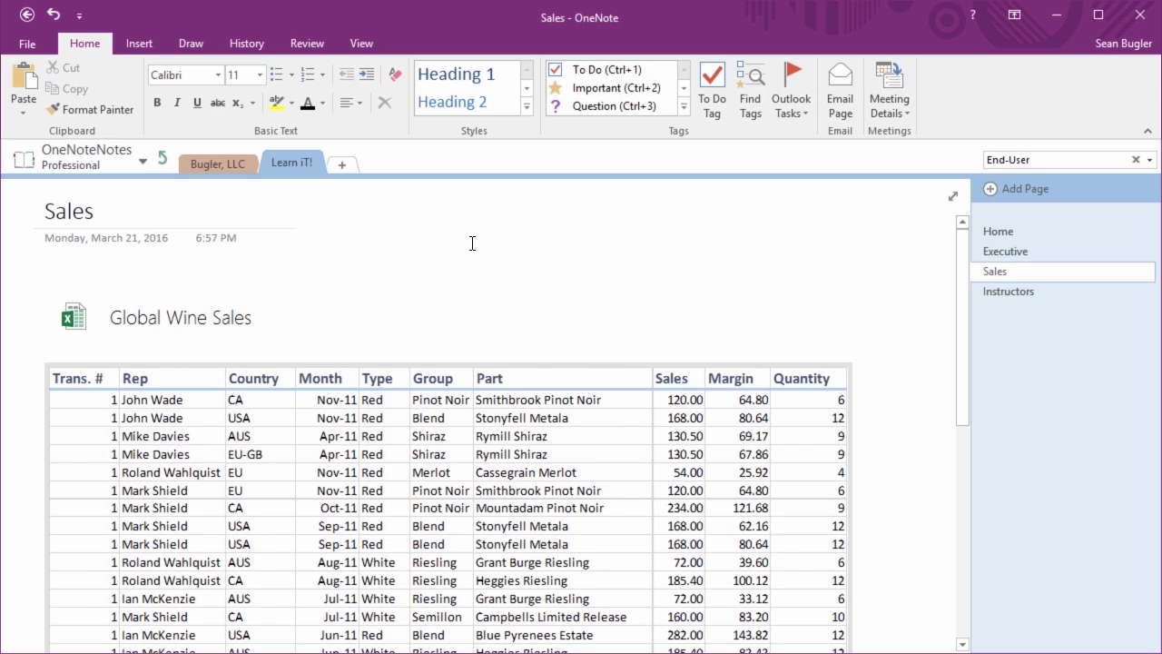
key("ctrl+v")
left_click(1022, 289)
key("ctrl+v")
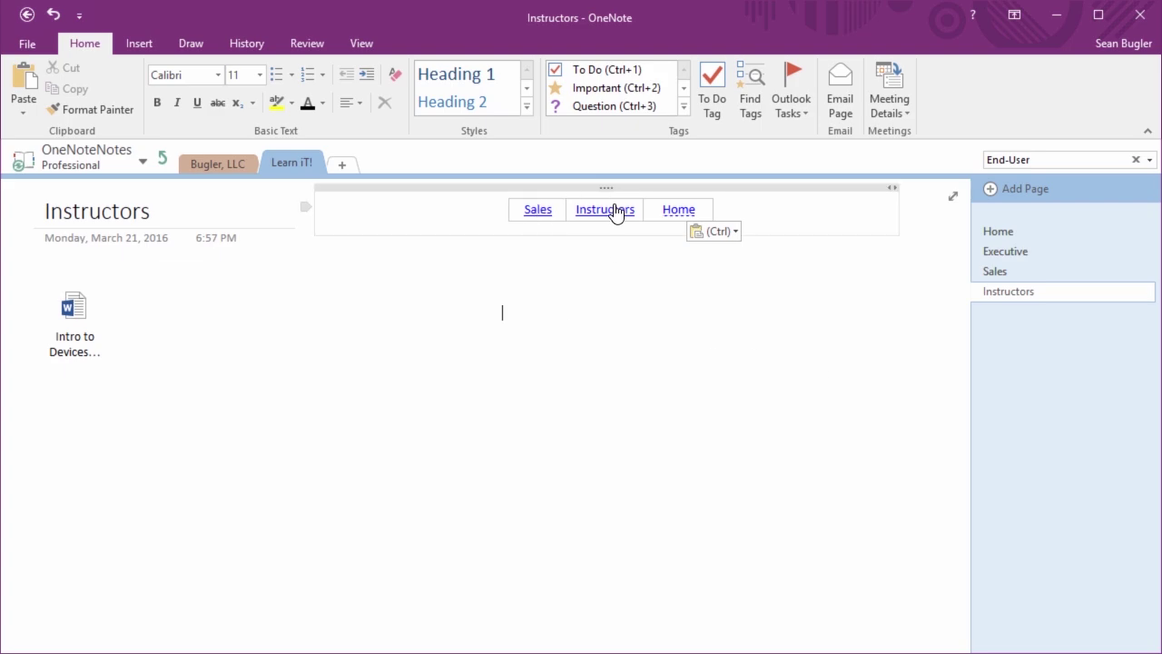
Paste the link table on the Home page, replacing its Home cell with [[Executive]]
left_click(686, 218)
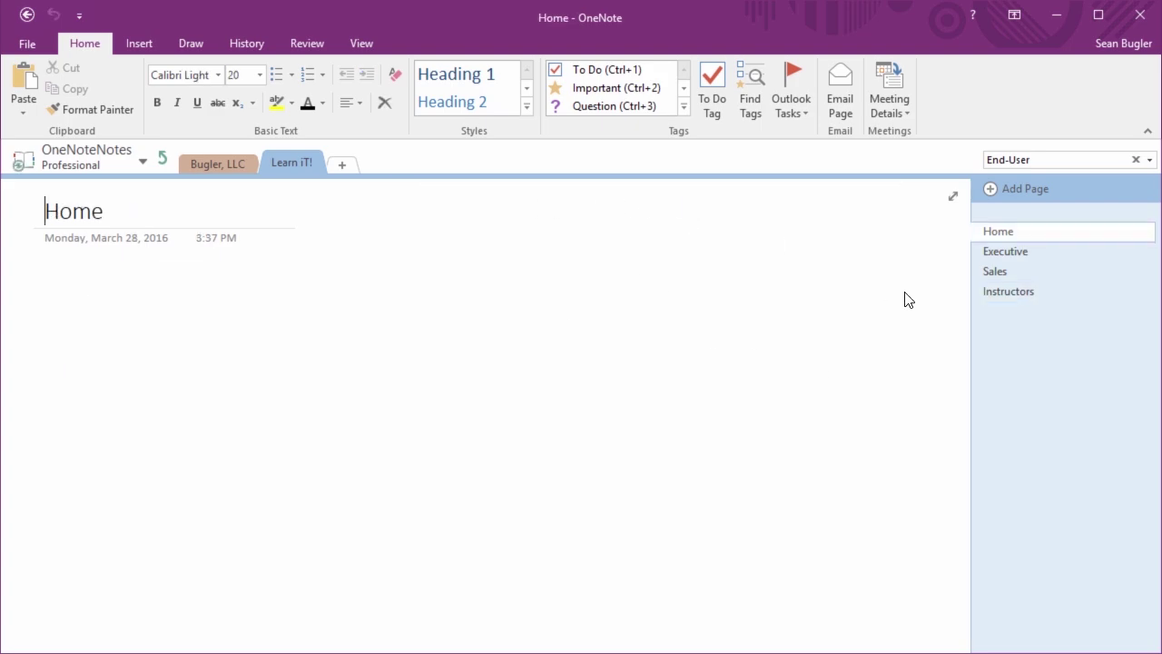
key("Return")
left_click(397, 205)
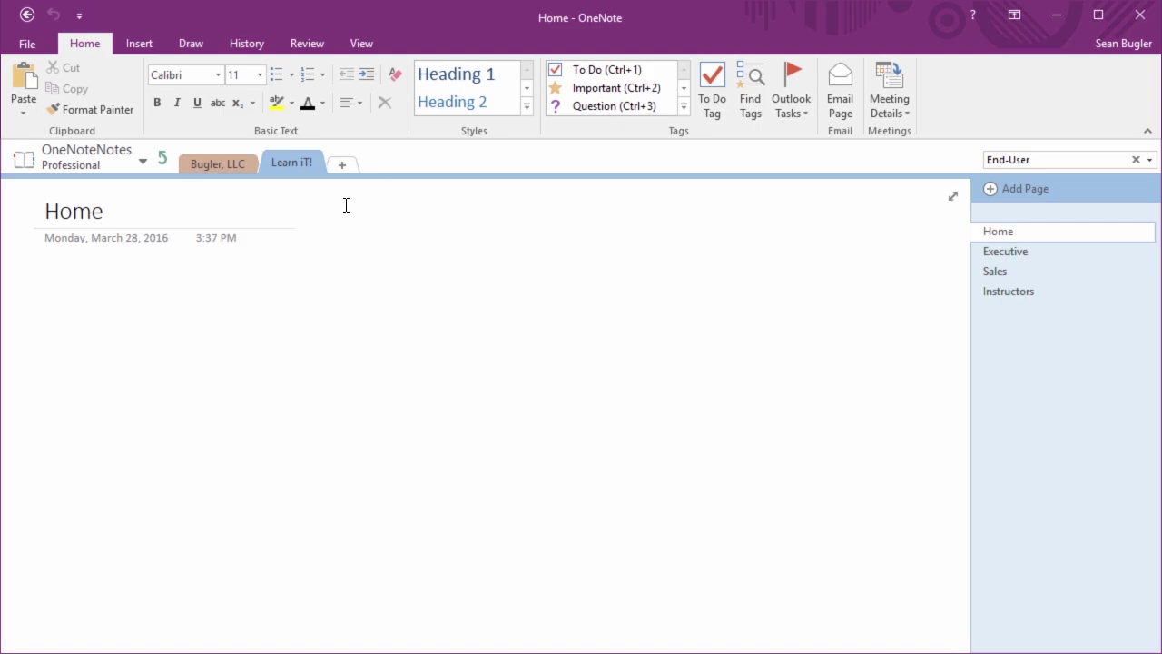
key("ctrl+v")
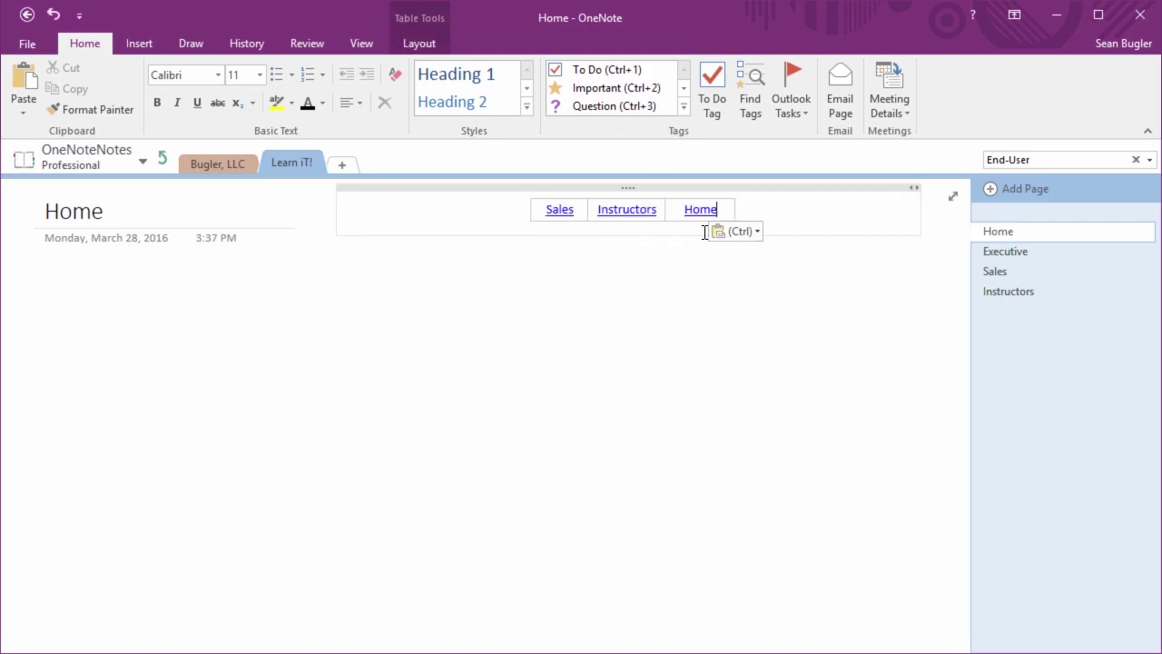
key("BackSpace")
key("BackSpace")
key("BackSpace")
key("BackSpace")
key("BackSpace")
key("Tab")
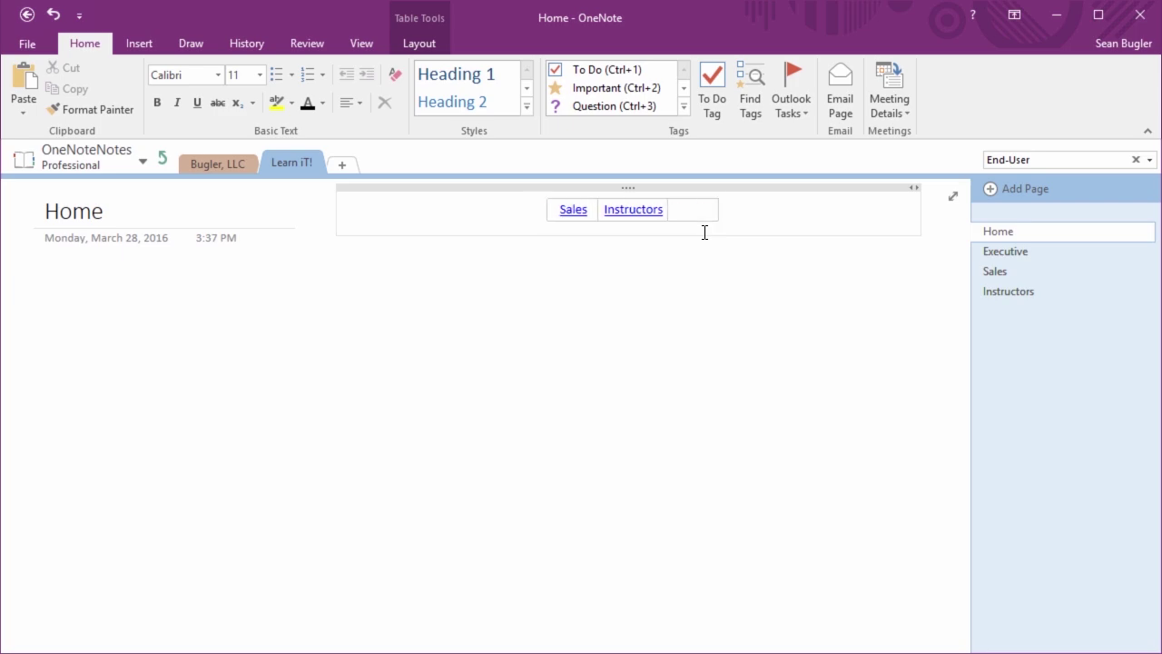
type("[[Executive")
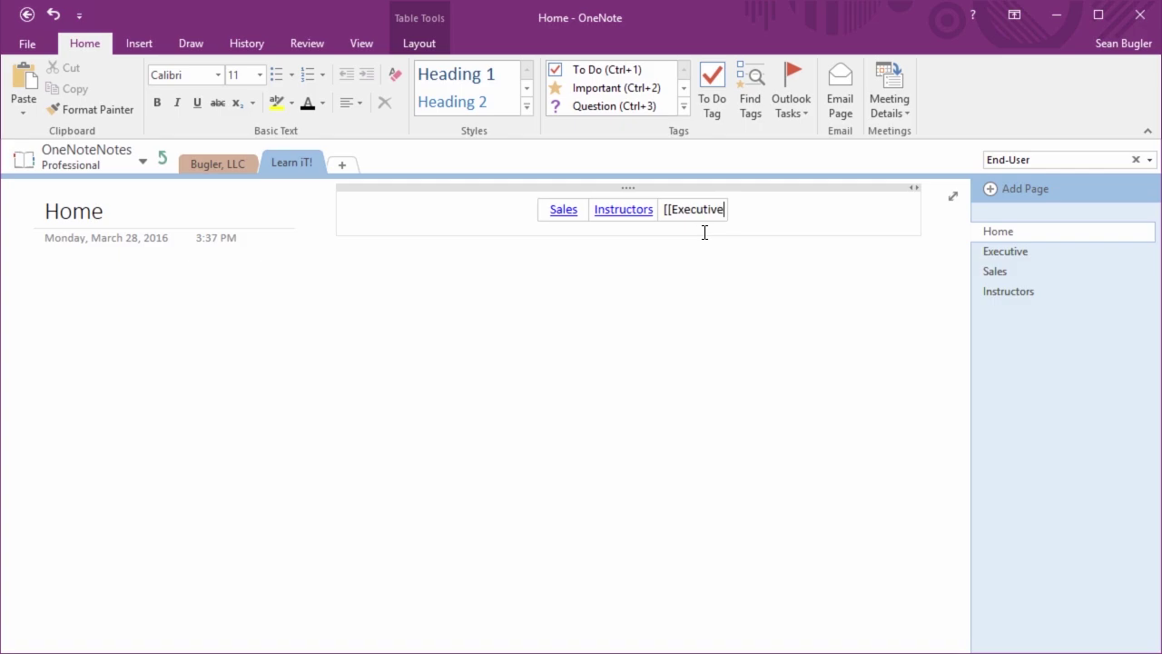
type("]]")
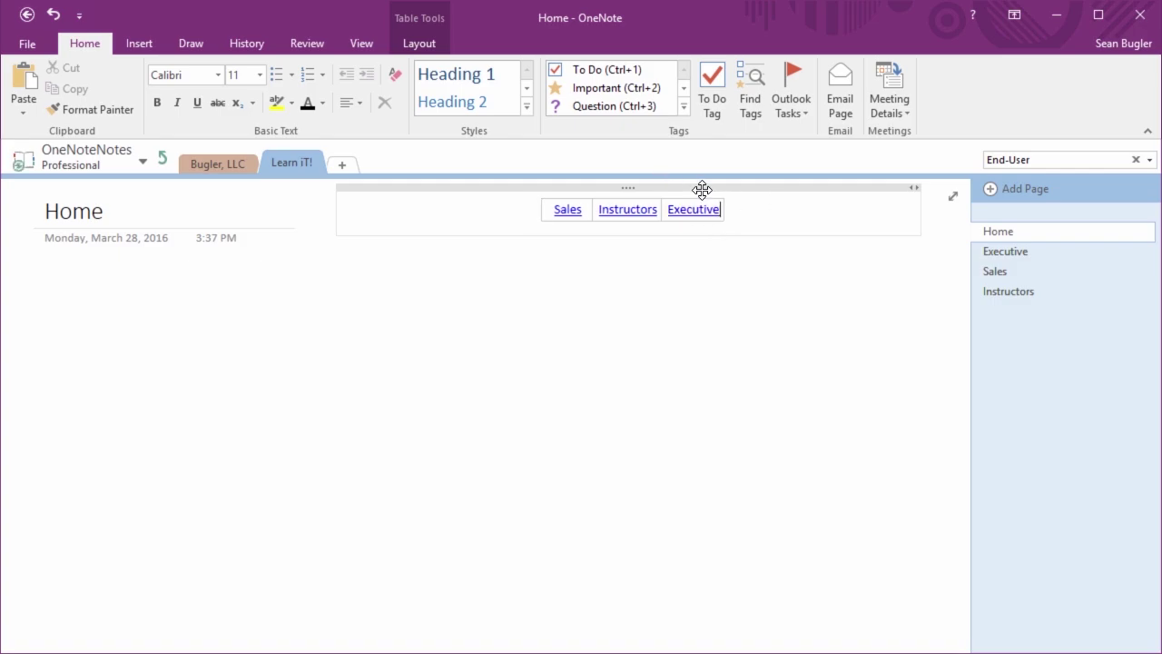
Widen the Executive, Instructors and Sales columns of the Home page's link table
left_click_drag(721, 209, 757, 210)
left_click_drag(641, 206, 668, 209)
left_click_drag(566, 210, 575, 209)
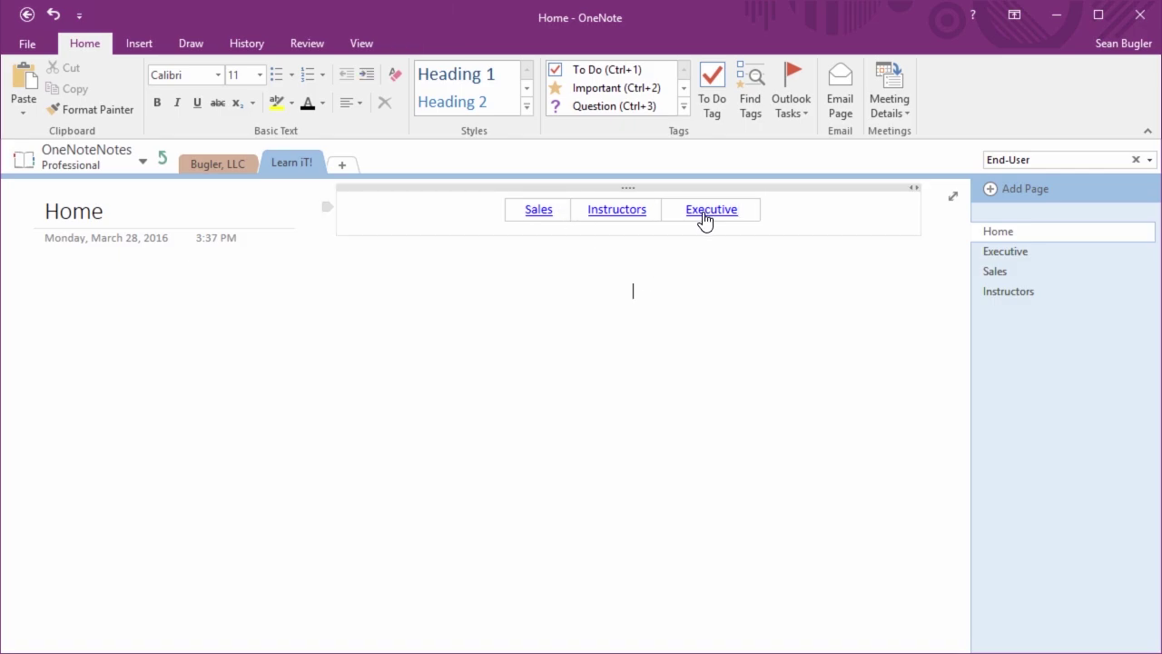
Test the table links, cycling through Executive, Sales, Instructors and Home, ending on Executive
left_click(702, 216)
left_click(526, 210)
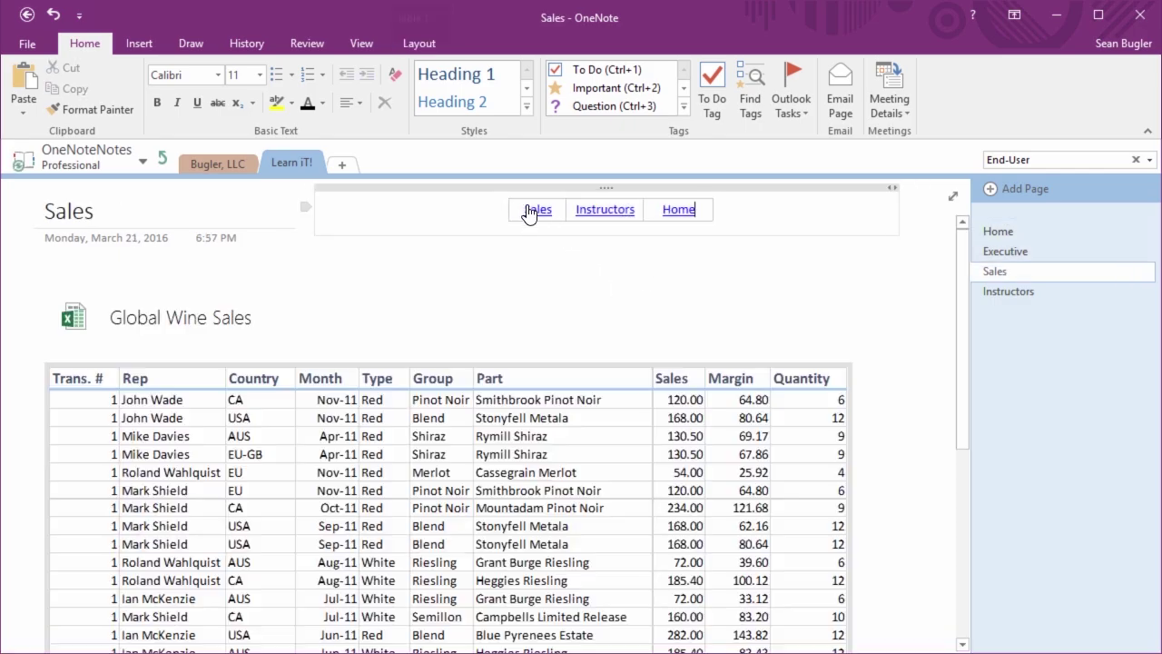
left_click(622, 220)
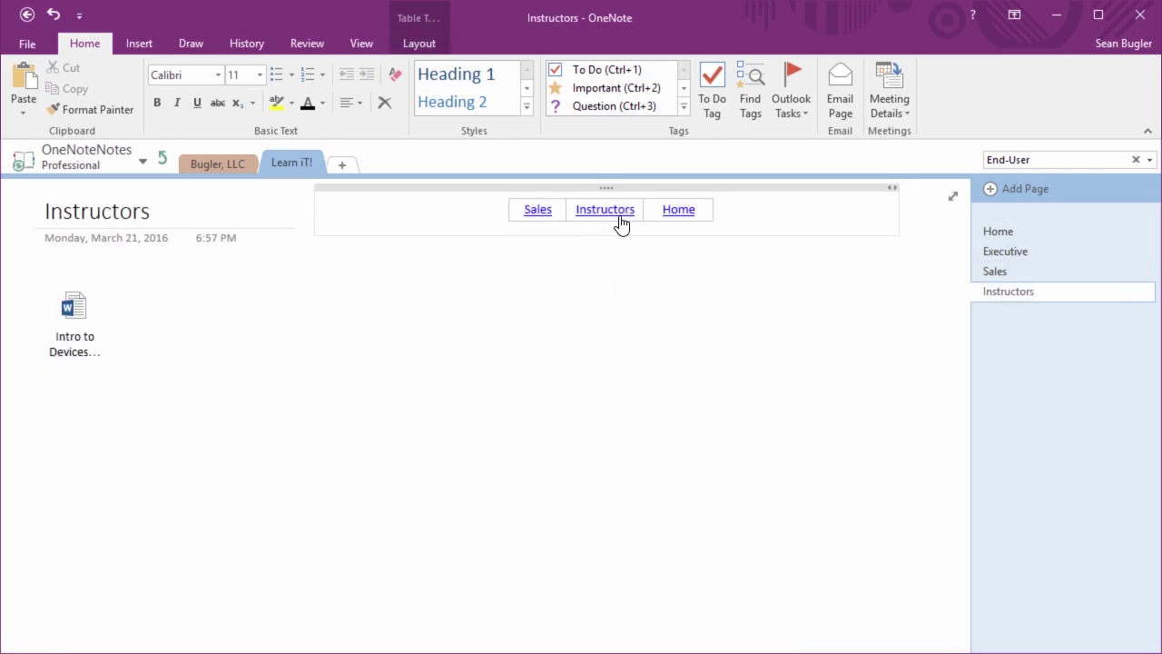
left_click(686, 211)
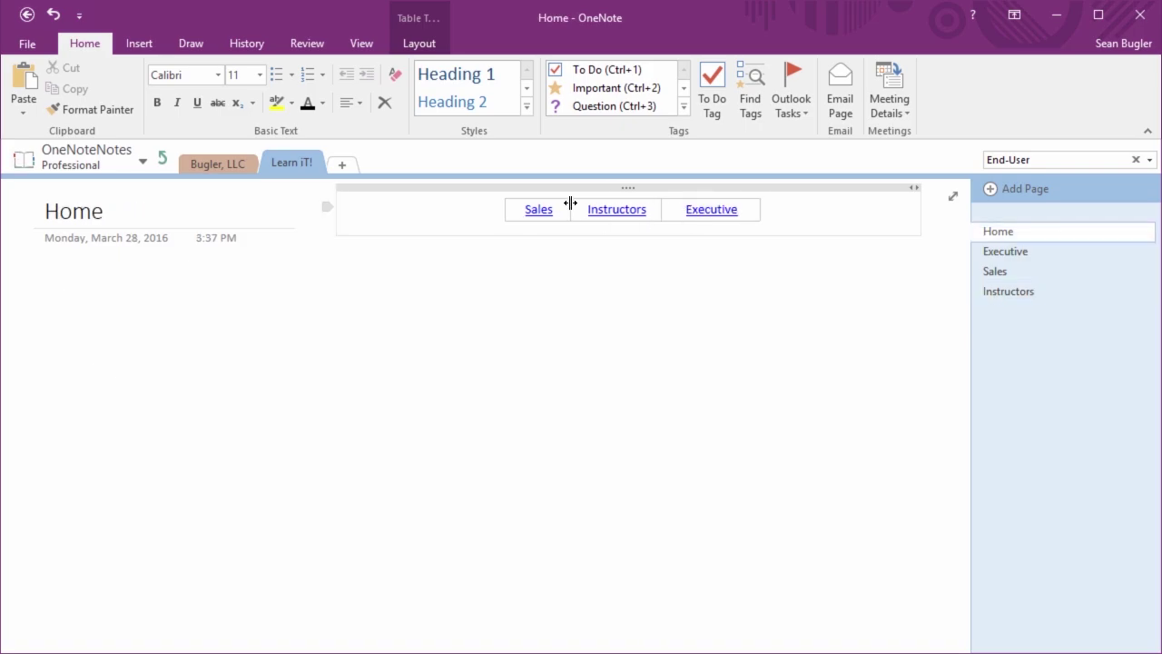
left_click(539, 220)
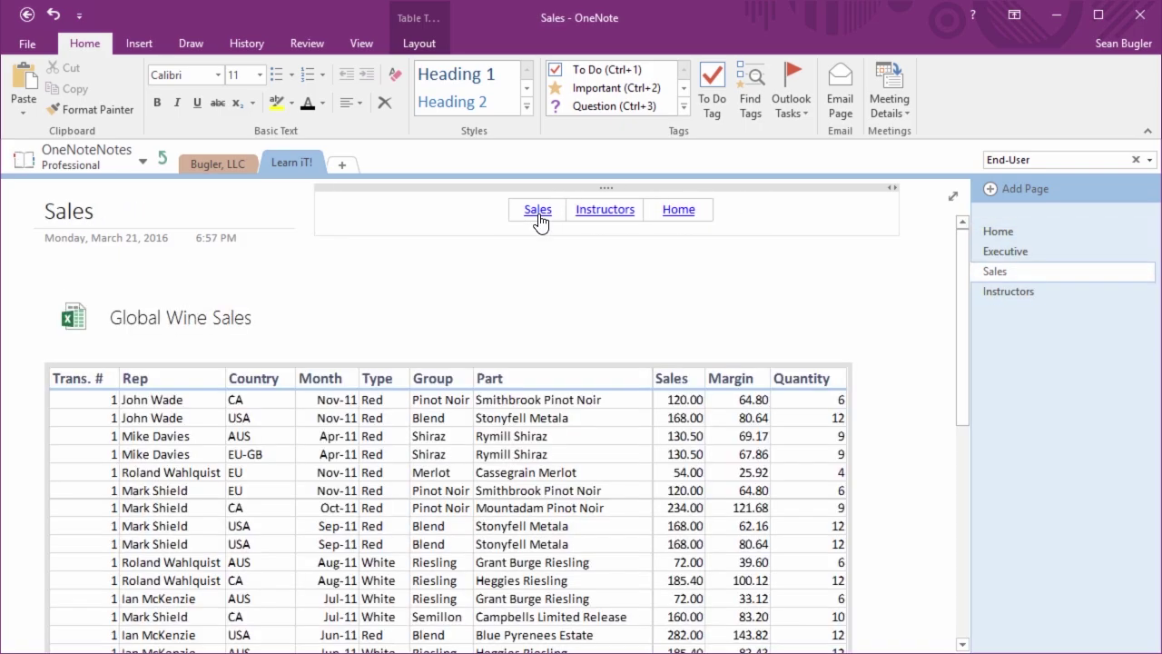
left_click(610, 222)
left_click(682, 220)
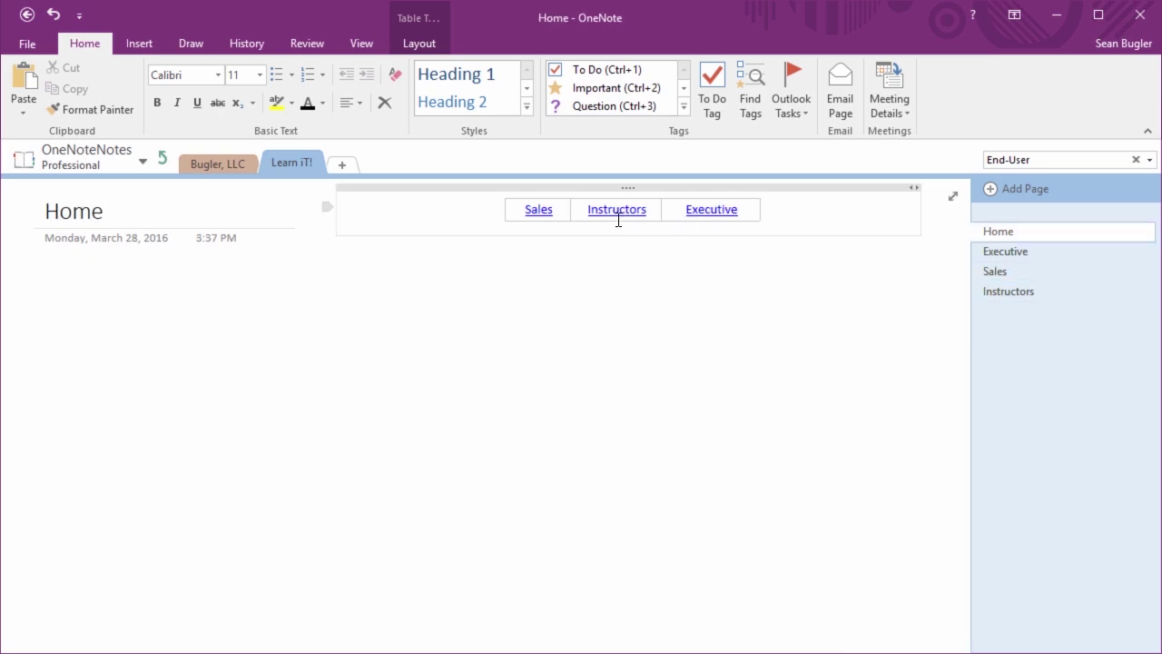
left_click(710, 220)
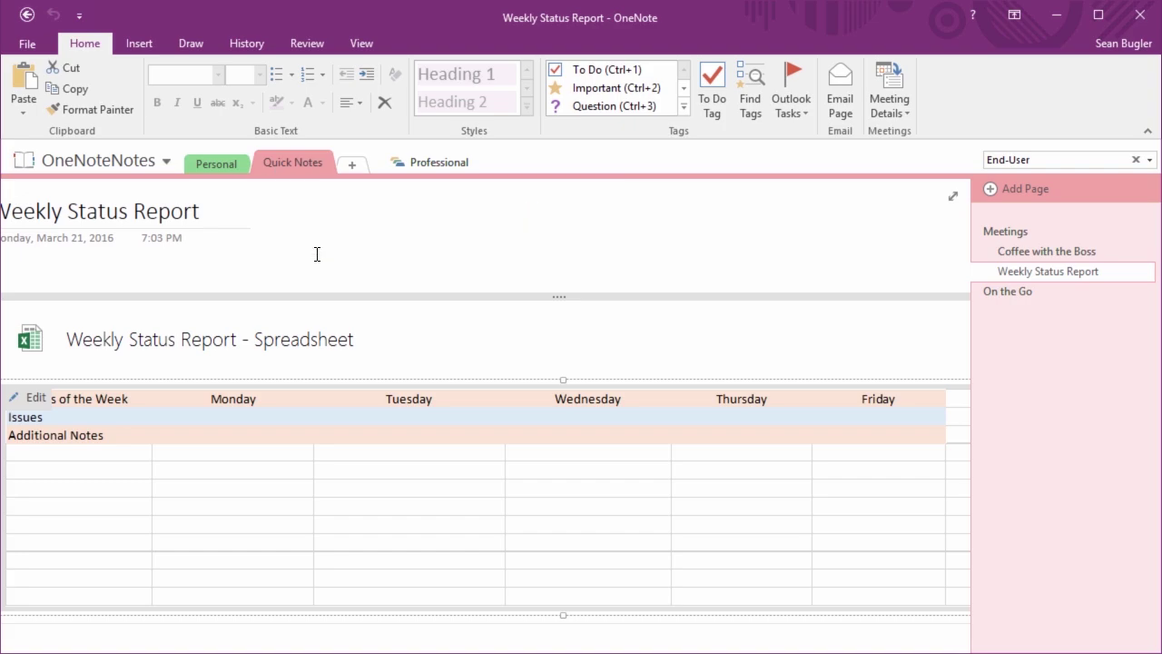
Delete the note container holding the embedded Weekly Status Report spreadsheet
left_click(522, 298)
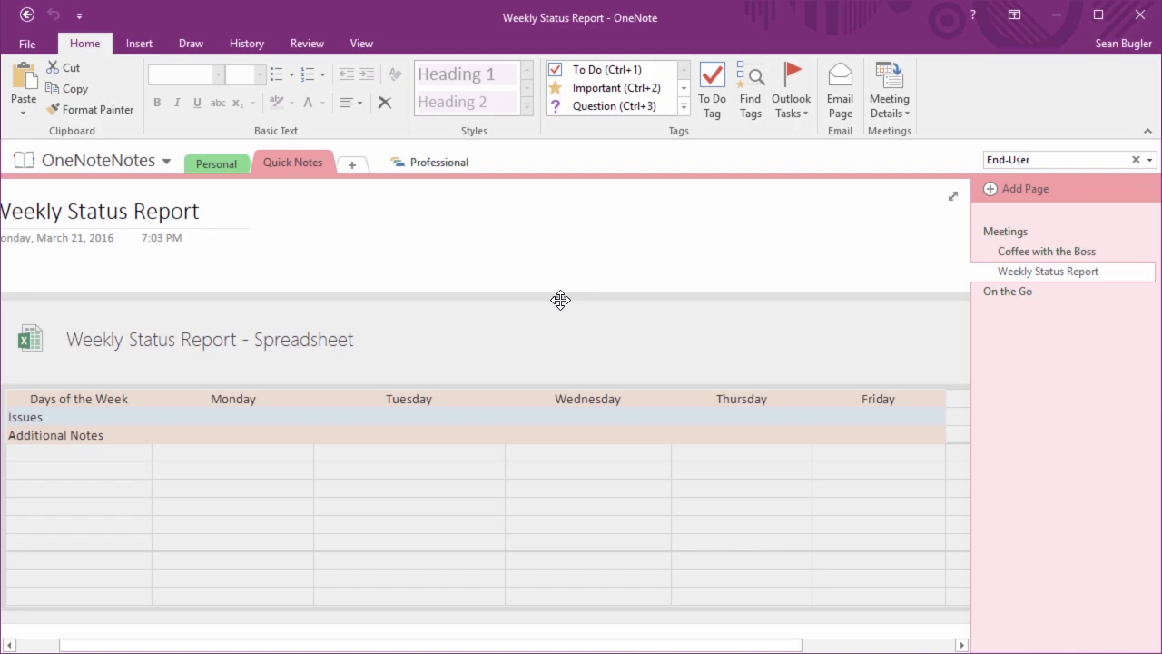
key("Delete")
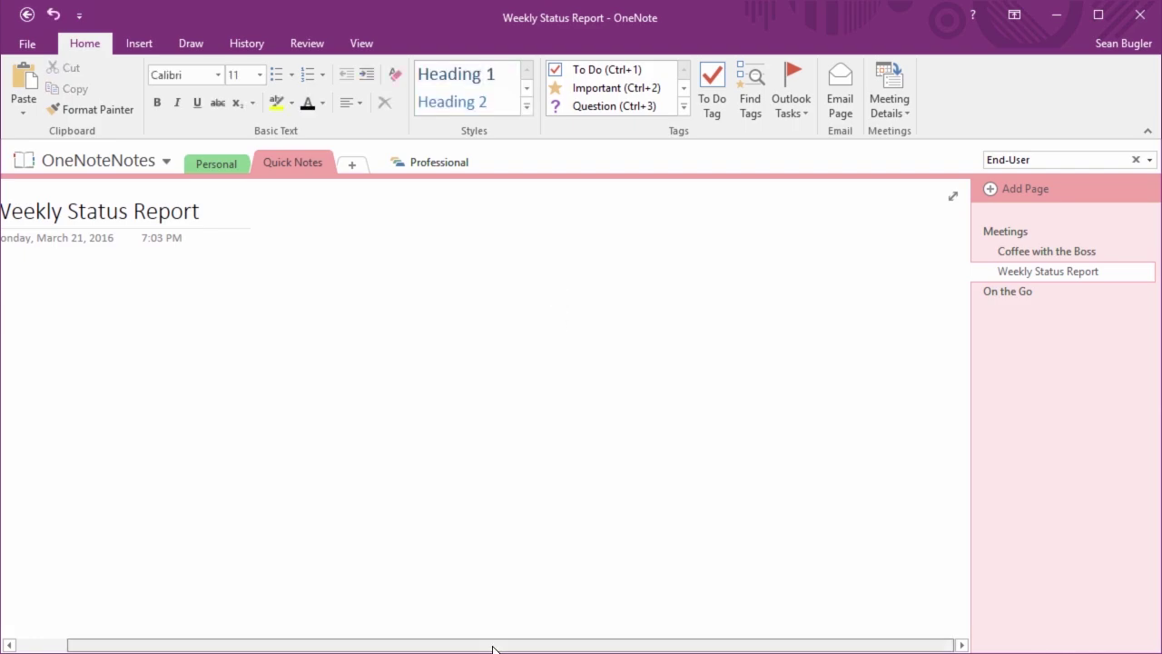
left_click_drag(493, 646, 441, 647)
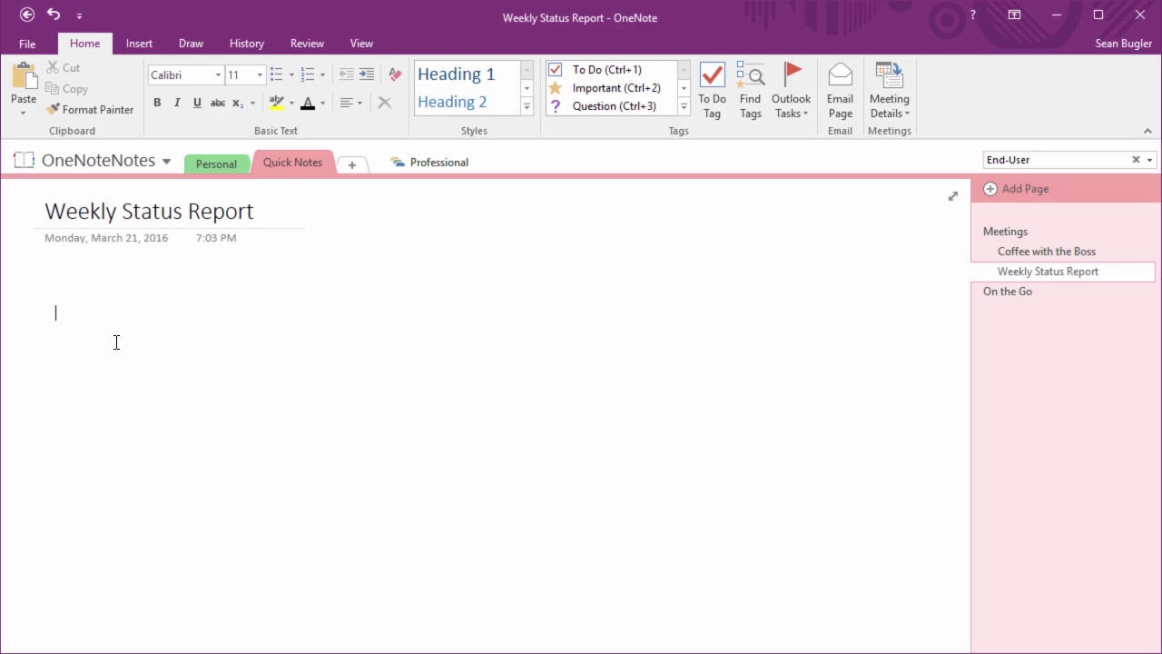
Type 8+7+10+9+6= so OneNote calculates the sum as 40
type("8")
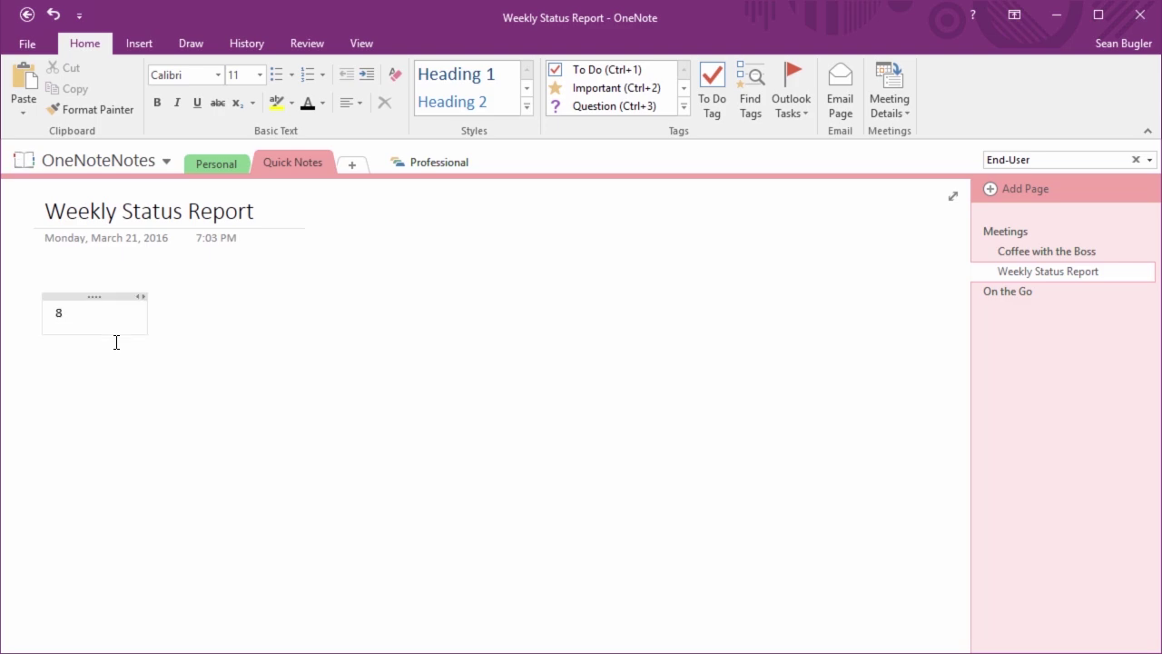
type("+7+10+9+")
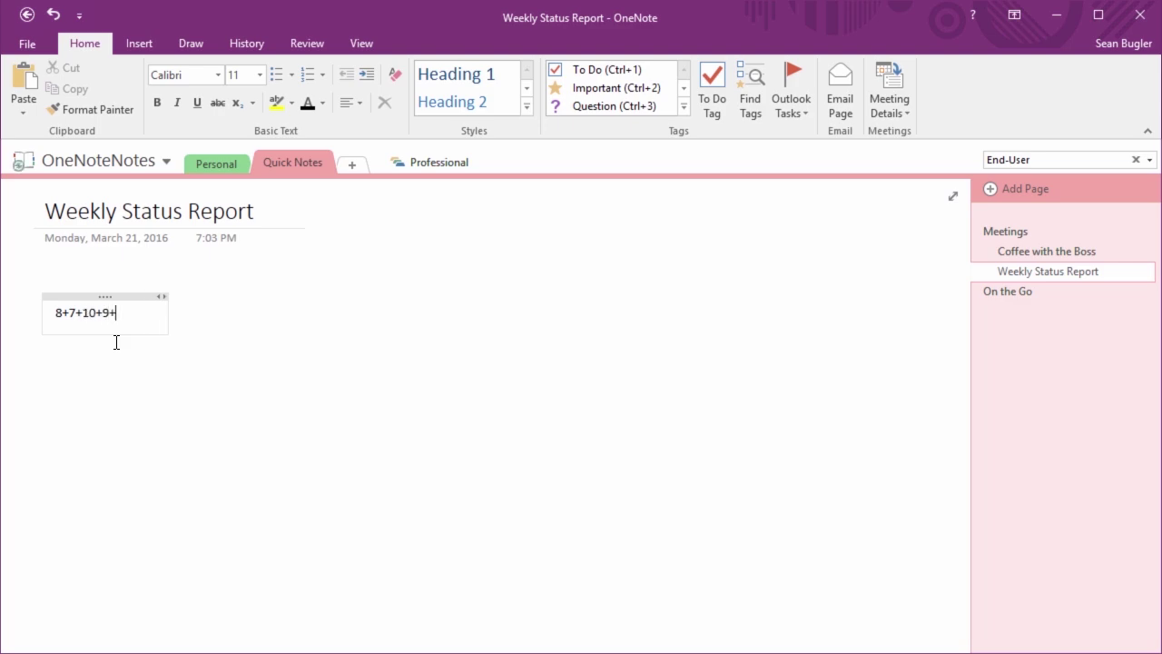
type("6")
type("=")
key("Return")
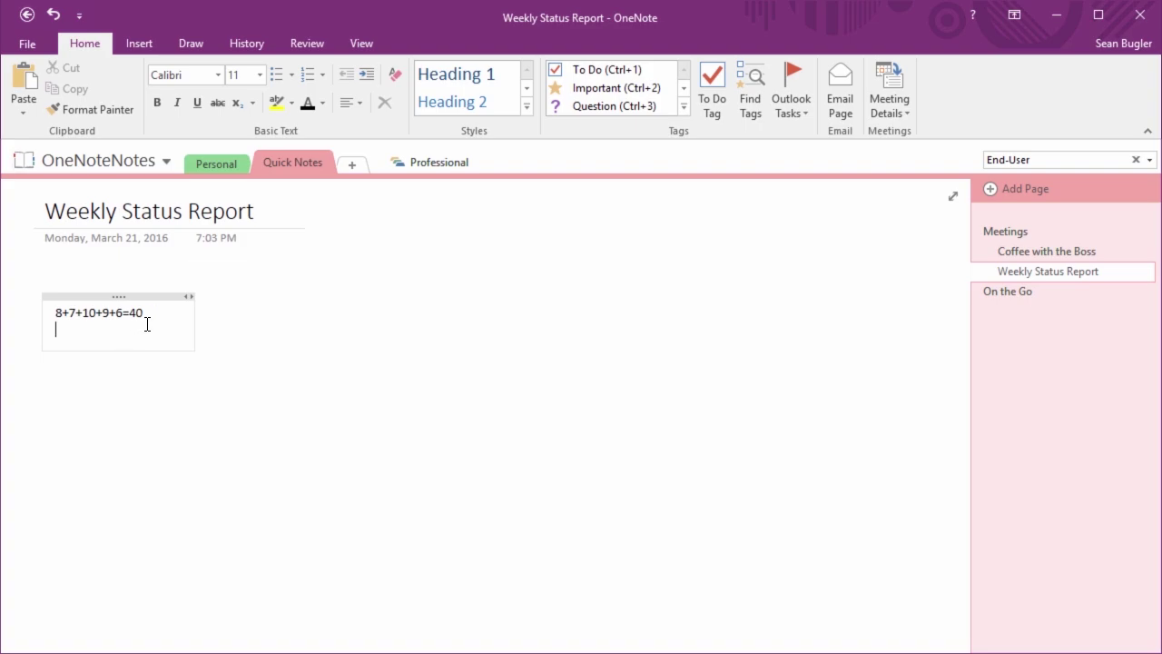
On new lines, calculate sqrt(52)= as 7.211102550927978 and 4^60= as 1E36
left_click(150, 316)
left_click(58, 333)
type("sqrt(52)=")
key("Return")
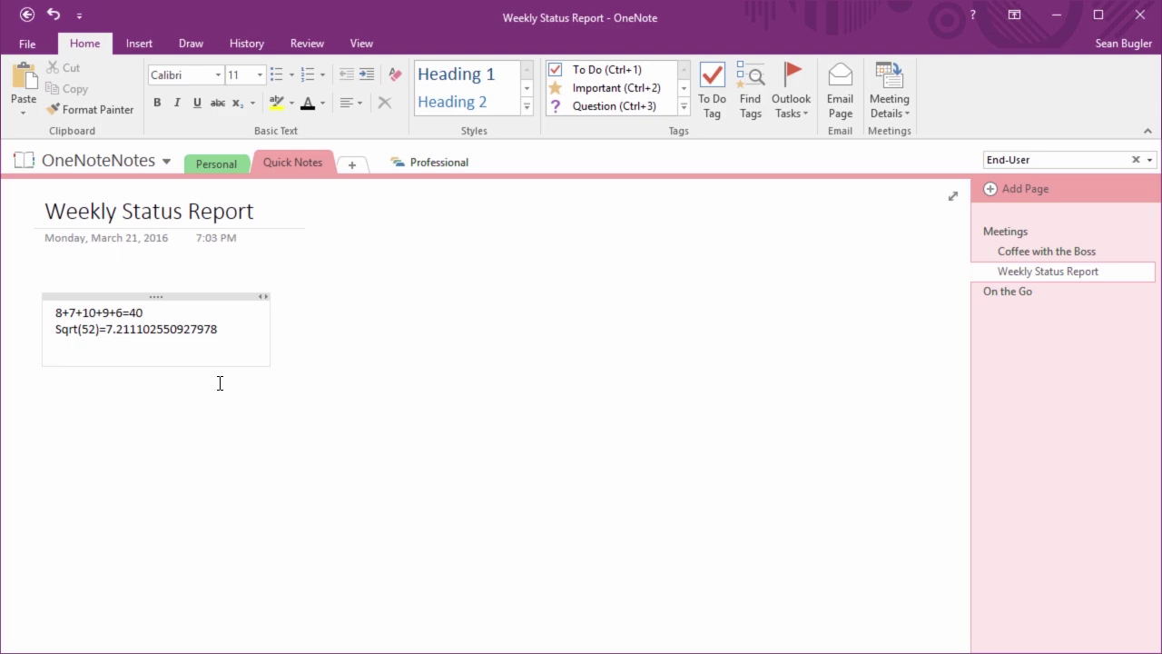
type("4^60=")
key("Return")
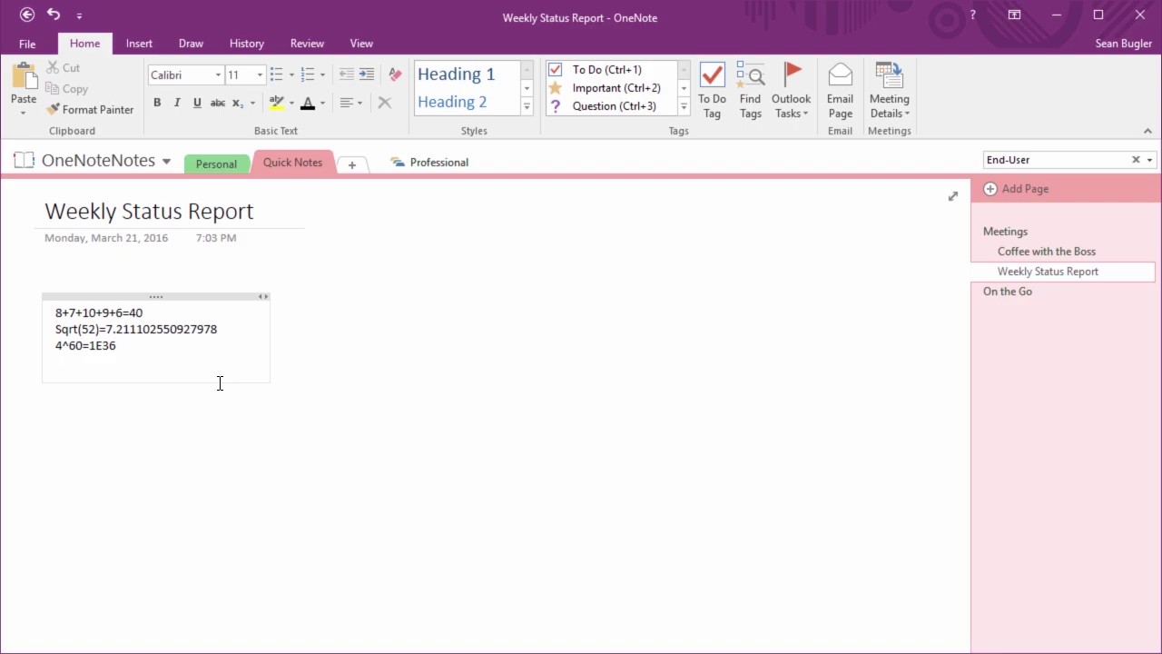
Replace the calculations note with PEMDAS, expanding P into Parenthesis on its own line
left_click(160, 303)
left_click(151, 295)
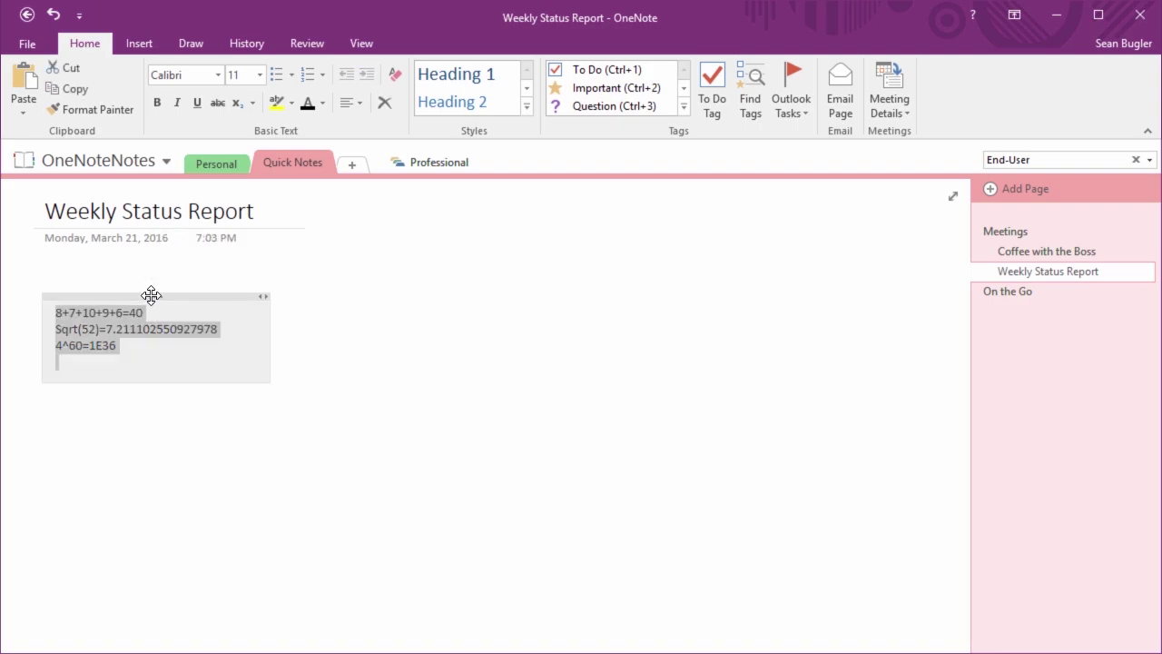
key("Delete")
type("PEM")
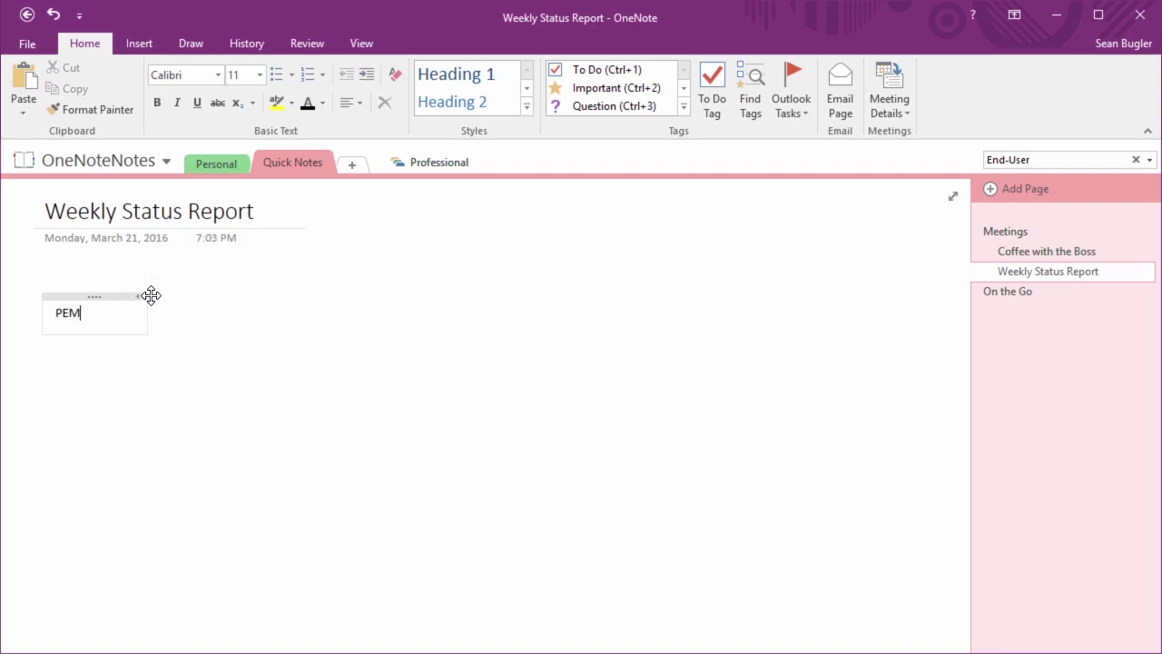
type("DAS")
key("Left")
key("Left")
key("Left")
key("Left")
key("Left")
key("Return")
type("aran")
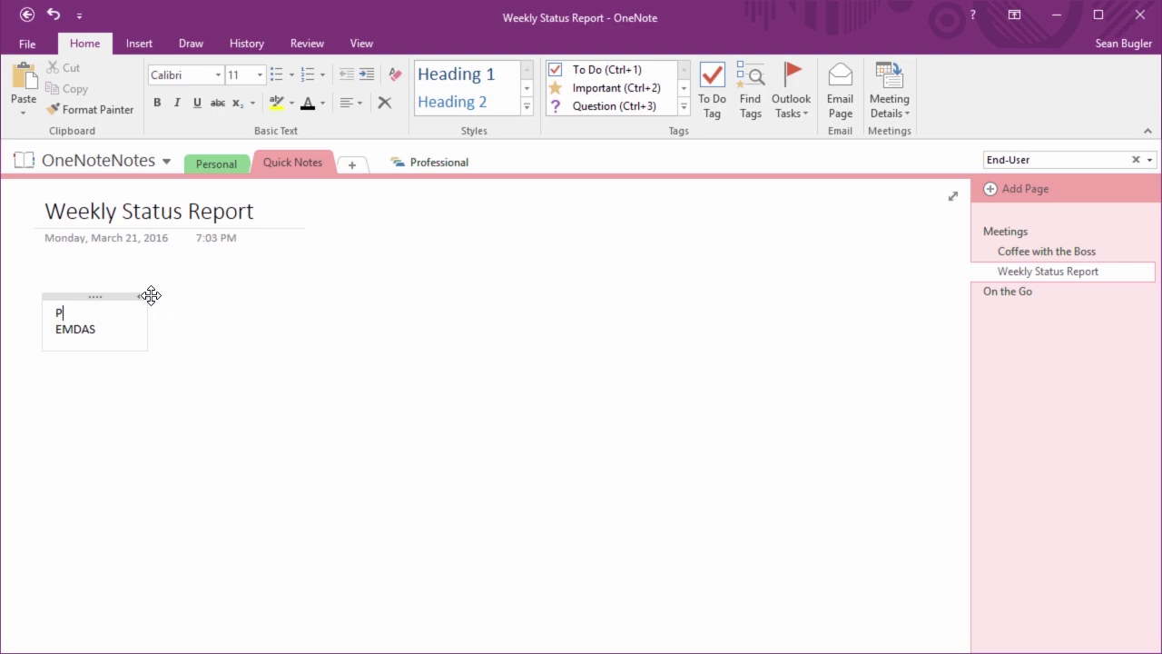
key("BackSpace")
key("BackSpace")
type("enthesis")
Expand the remaining letters into Exponents, Multiplication, Division, Addition and Subtraction, one per line
key("Down")
key("Left")
key("Left")
key("Left")
key("Left")
key("Return")
key("Up")
key("End")
type("xponents")
key("Down")
key("Left")
key("Left")
key("Left")
type("ultiplication")
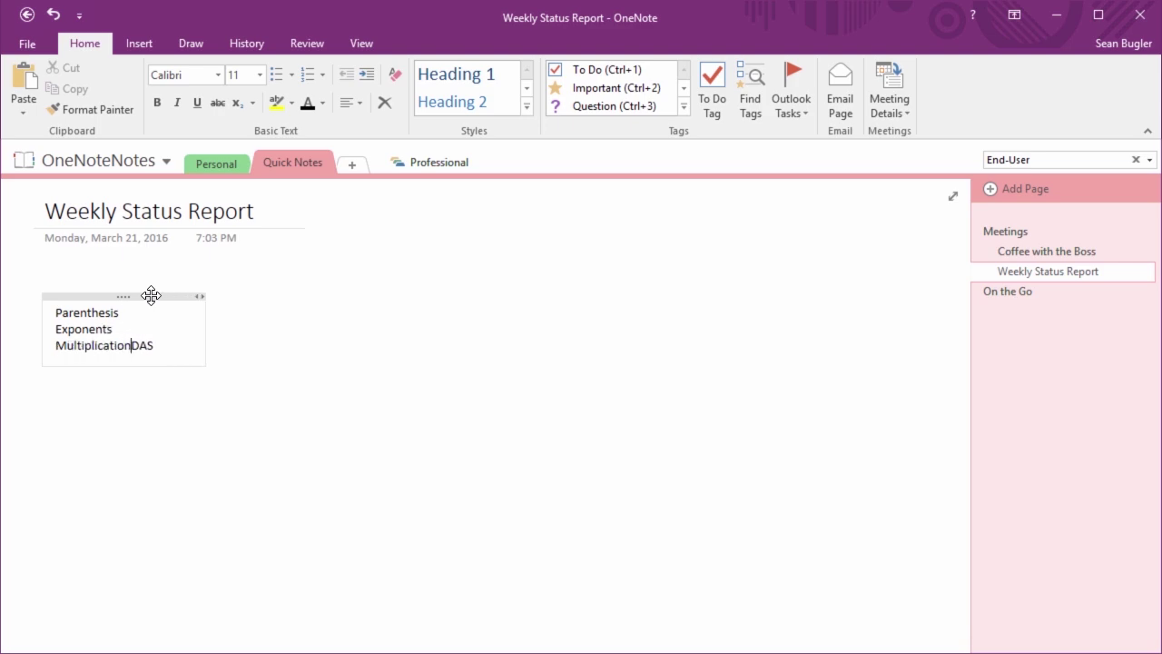
key("Return")
key("Right")
type("ivision")
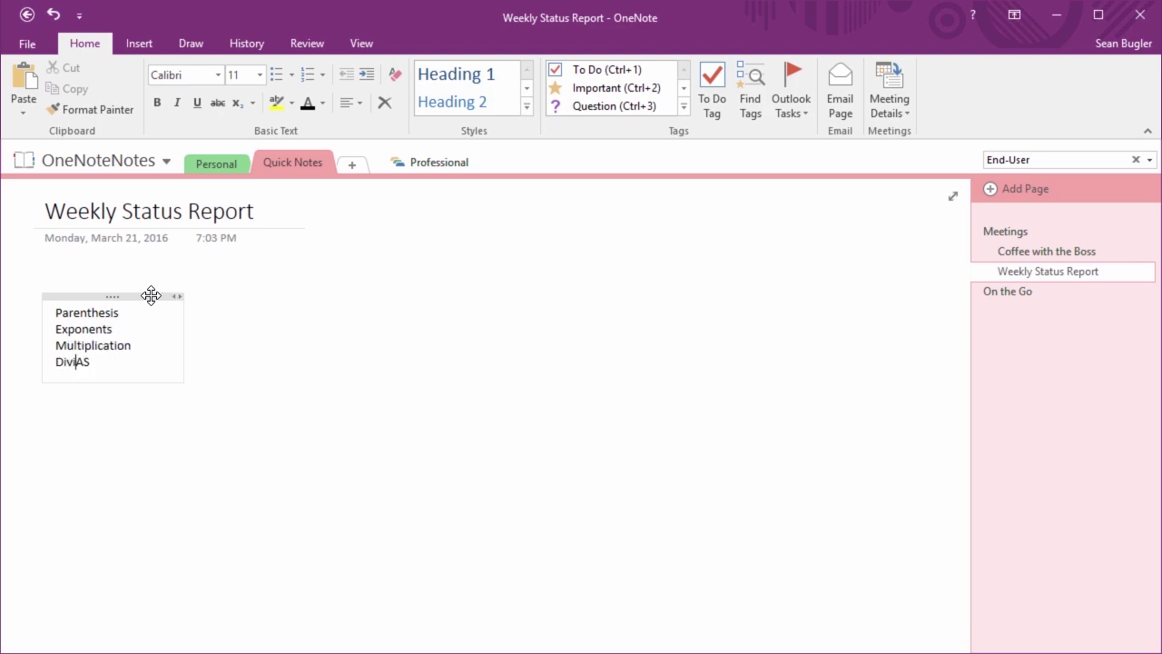
key("Return")
key("Right")
type("dditiona")
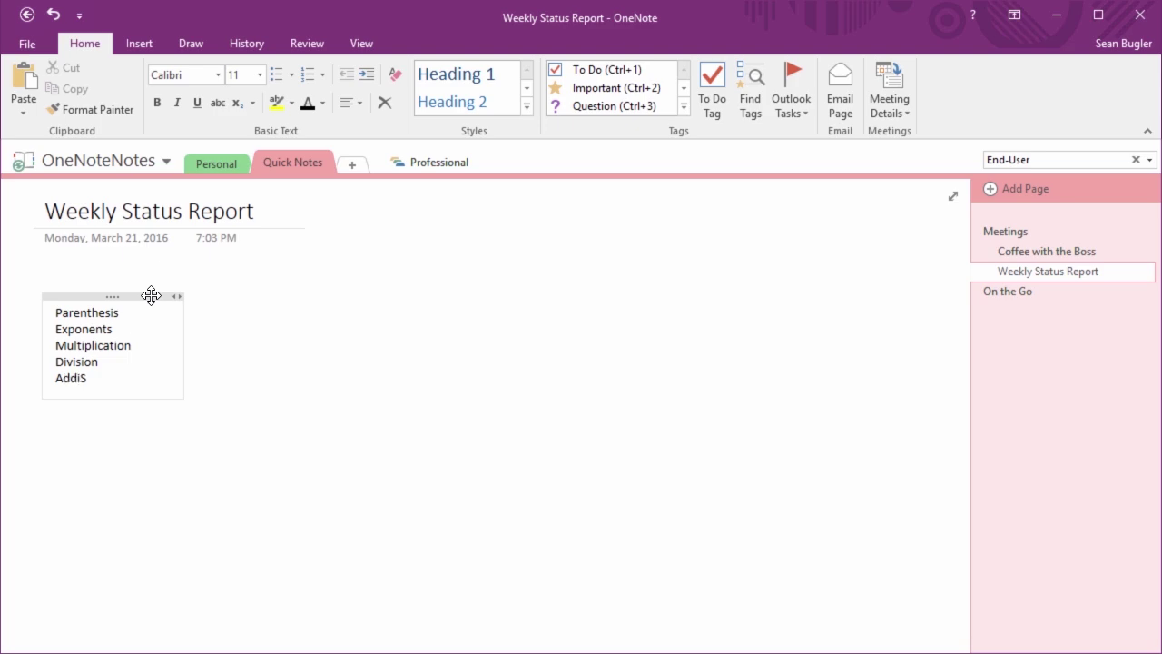
key("BackSpace")
key("Return")
key("Right")
type("ubtraction")
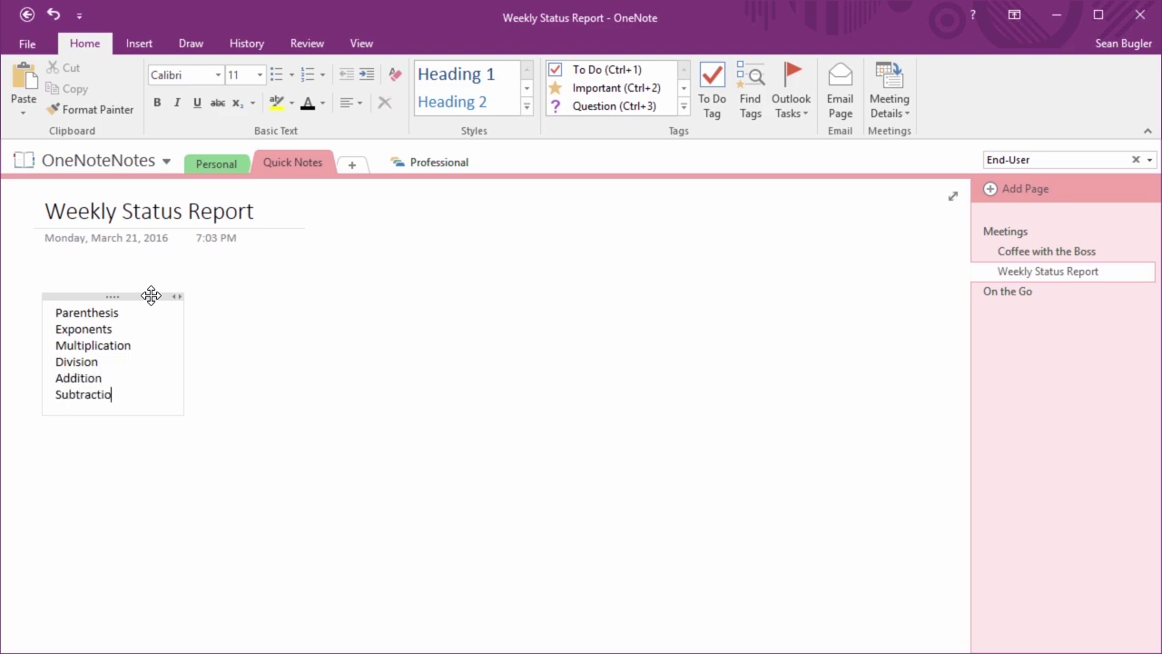
Replace the word Parenthesis with Brackets in the list
double_click(74, 316)
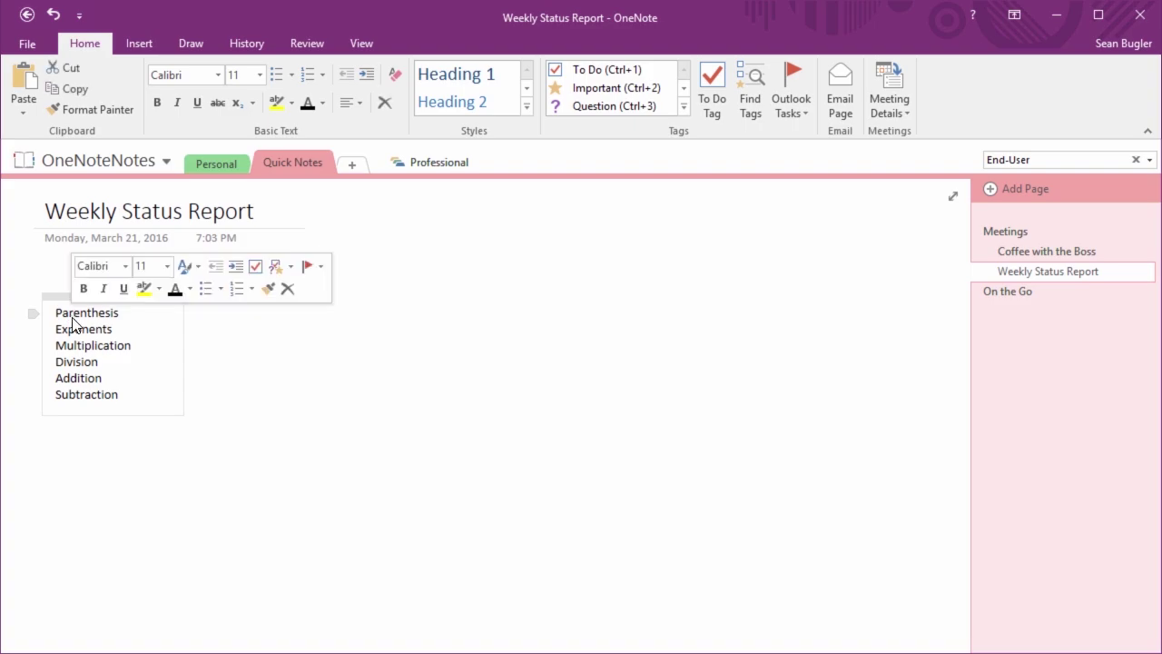
type("Bracke")
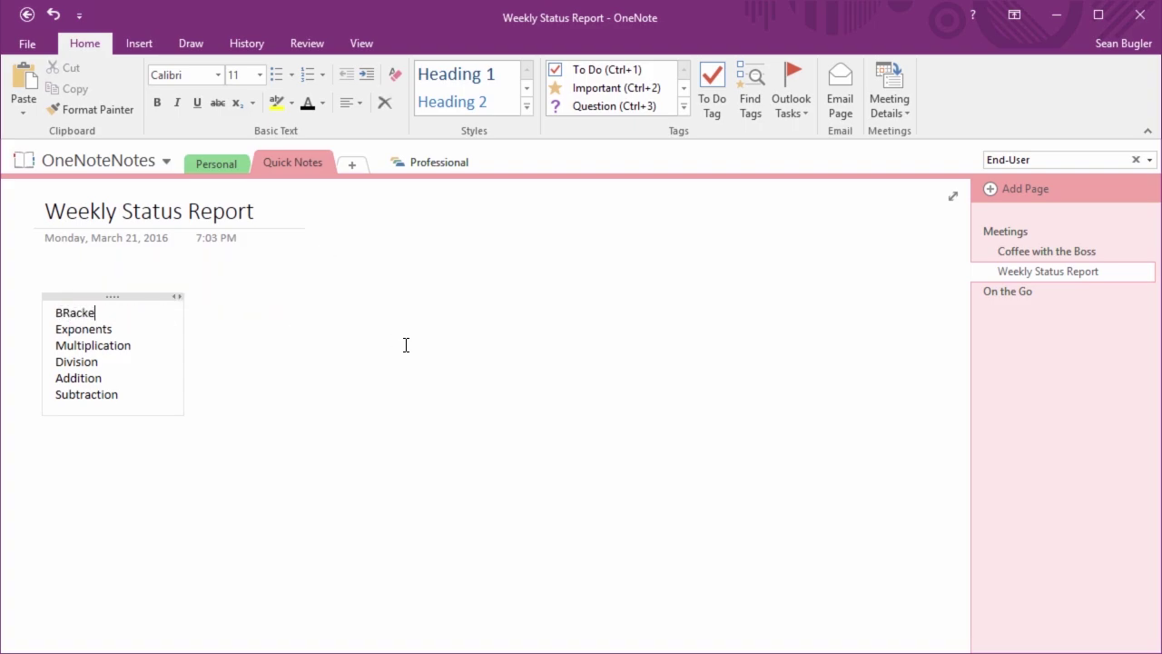
key("BackSpace")
key("BackSpace")
key("BackSpace")
key("BackSpace")
key("BackSpace")
type("rackets")
left_click(336, 316)
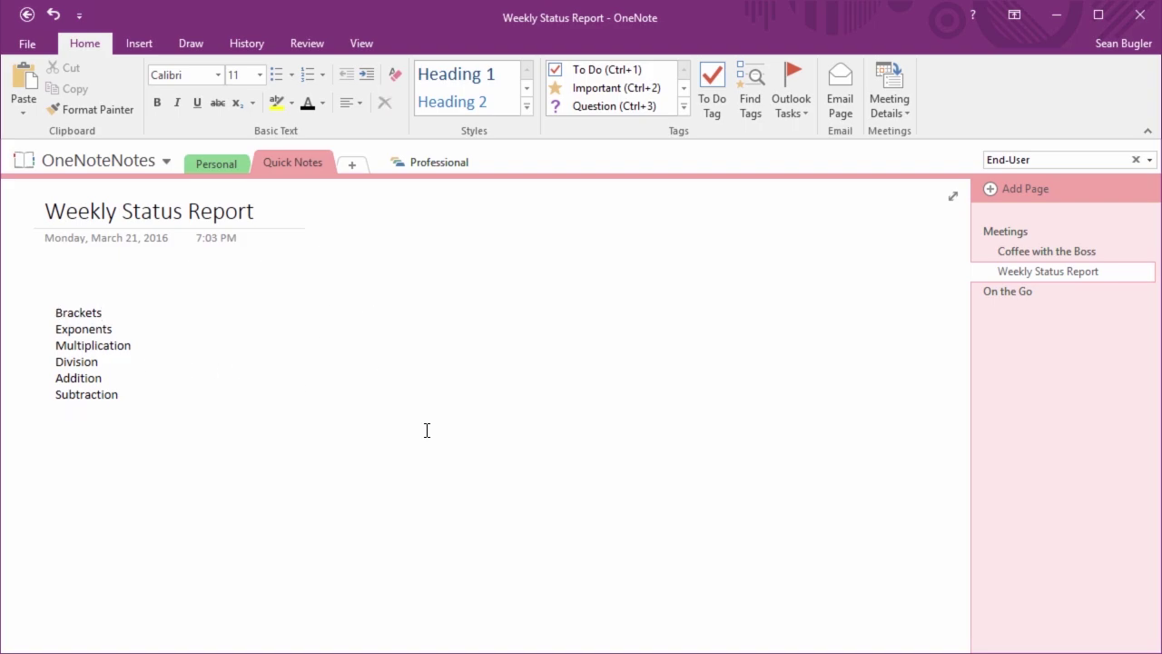
Calculate (2+6)*2= giving 16 and 2+6*2= giving 14 on separate lines
type("(")
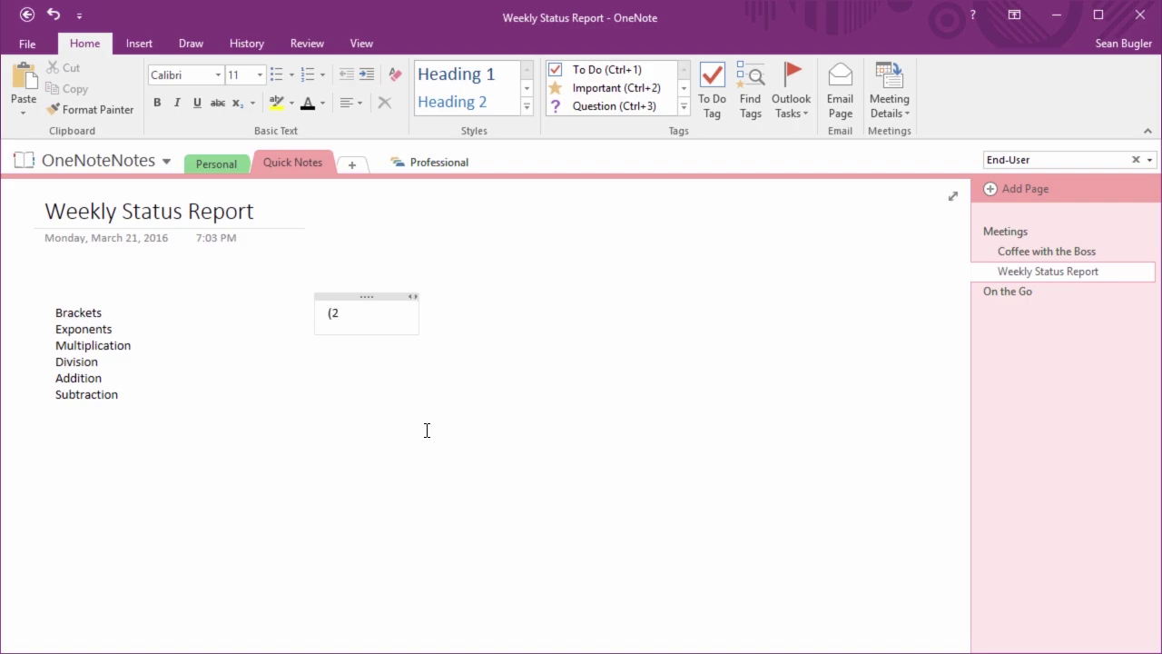
type("2*6")
key("BackSpace")
key("BackSpace")
type("+6)*2")
type("=")
key("Return")
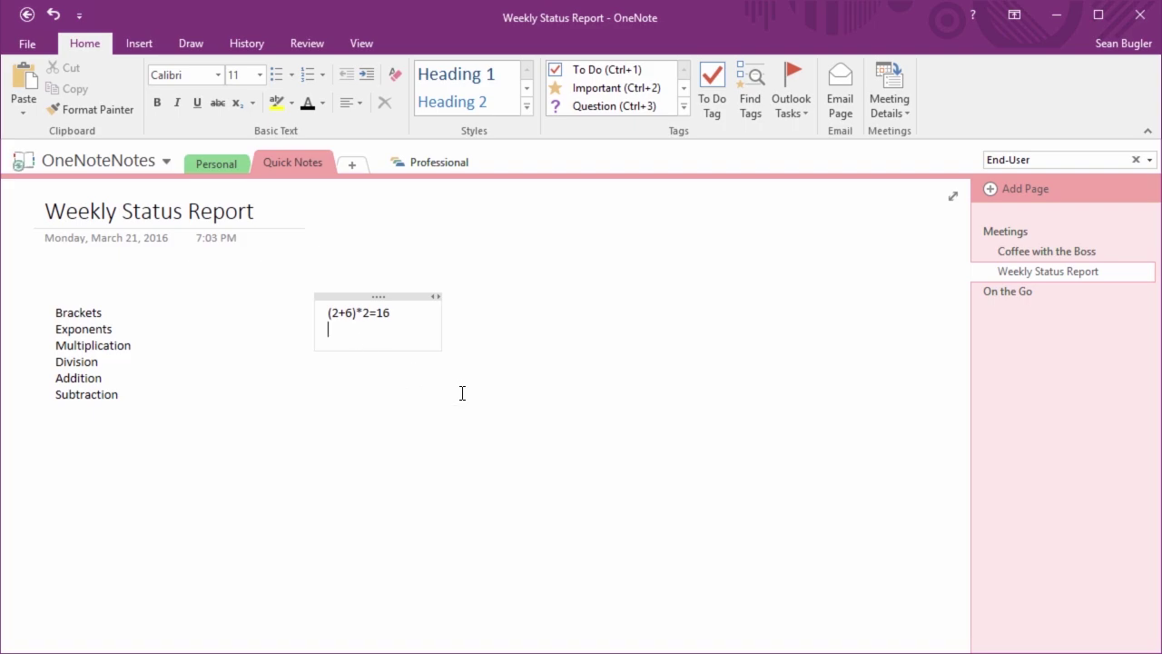
type("2+6*2=14")
key("Return")
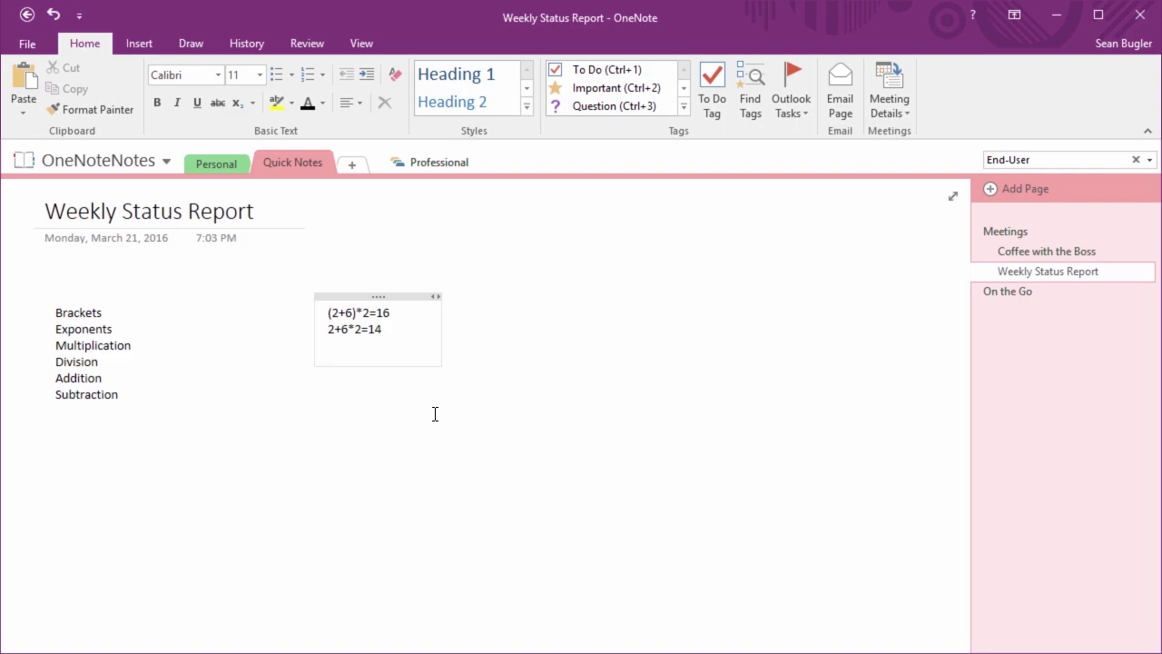
left_click(547, 332)
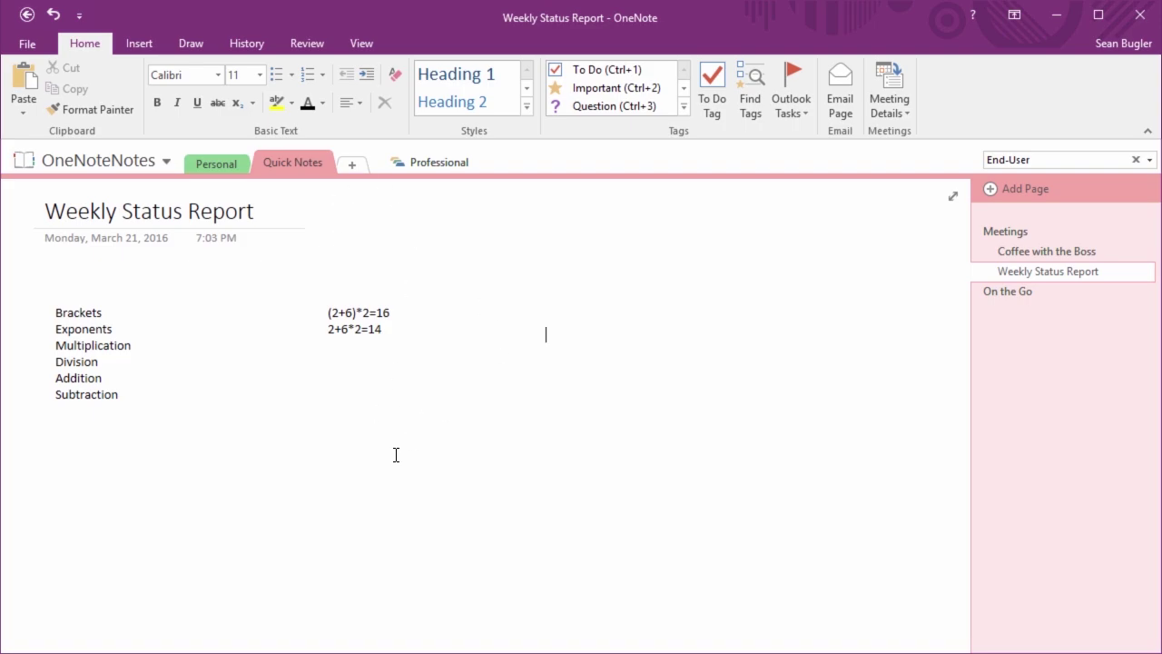
Write a separate 'Hello' note beside the calculations, then check the notebook's sync status
type("Hellow")
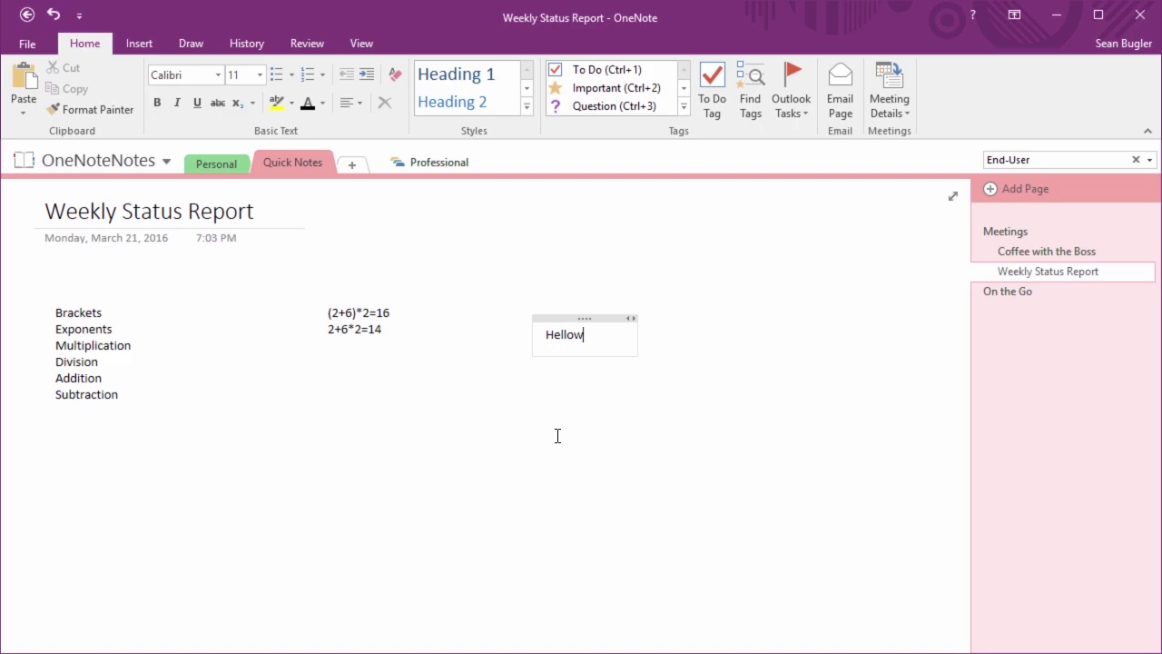
key("BackSpace")
left_click(520, 460)
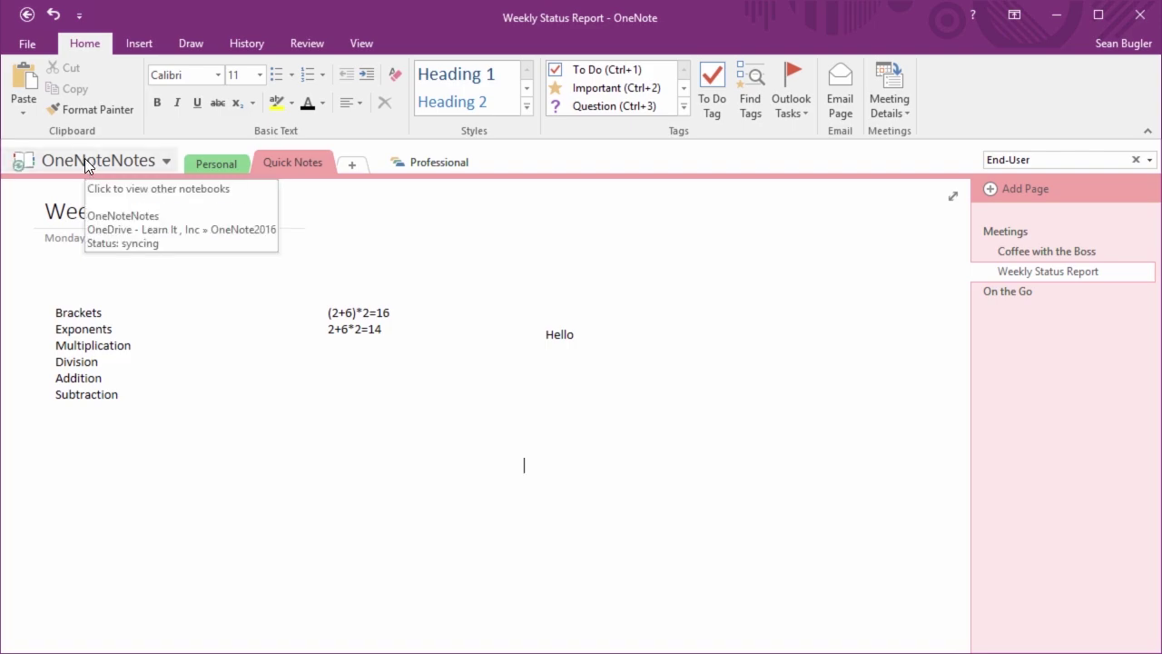
left_click(27, 175)
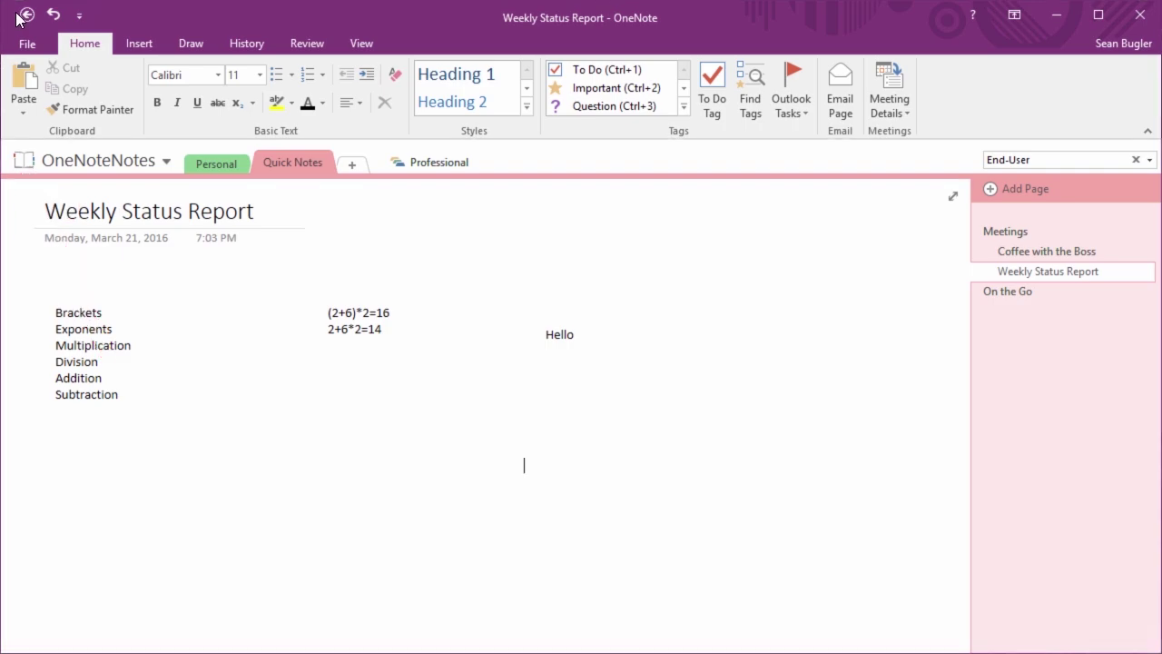
From the File info view for OneNoteNotes, choose 'Invite people to this notebook'
left_click(20, 46)
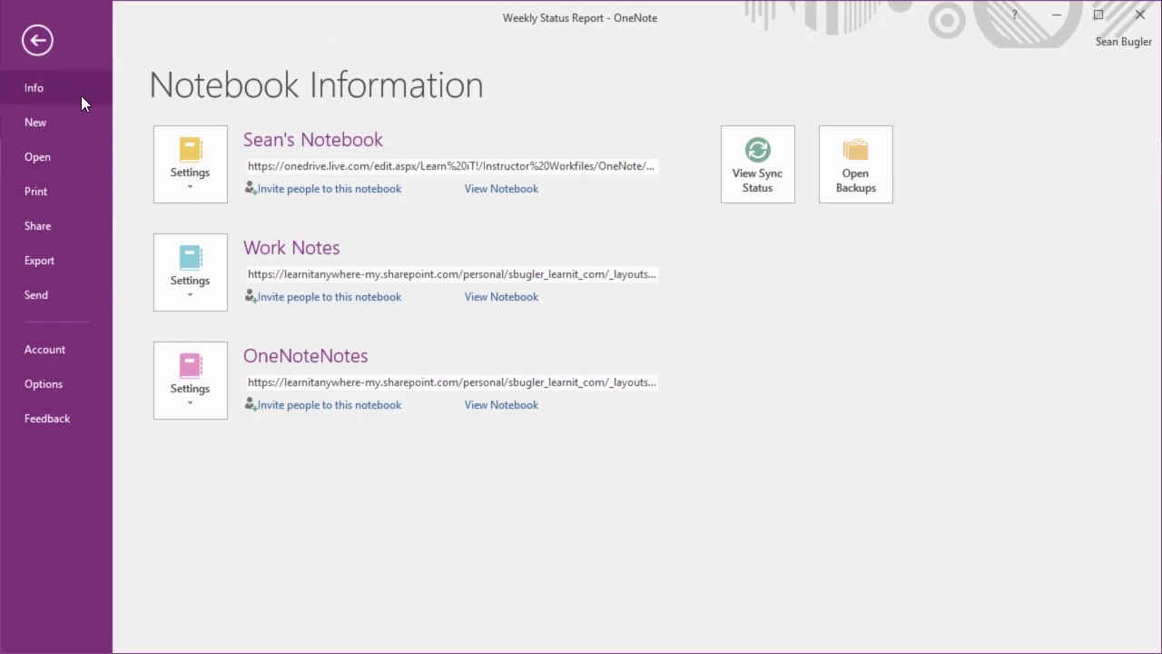
left_click(37, 40)
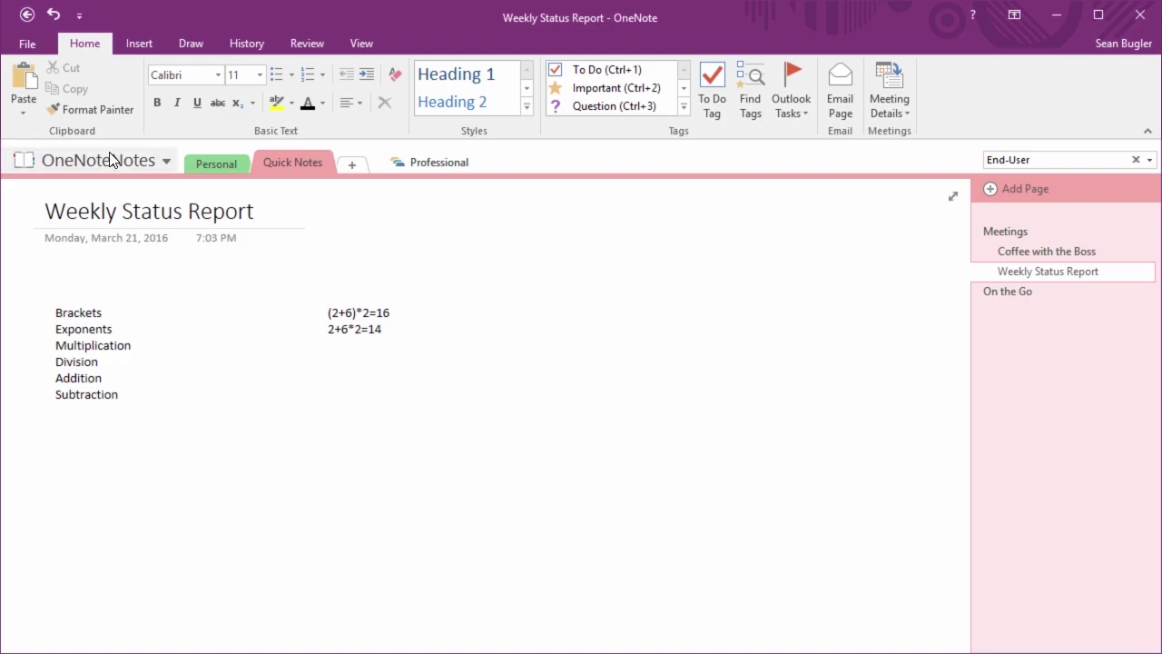
left_click(40, 52)
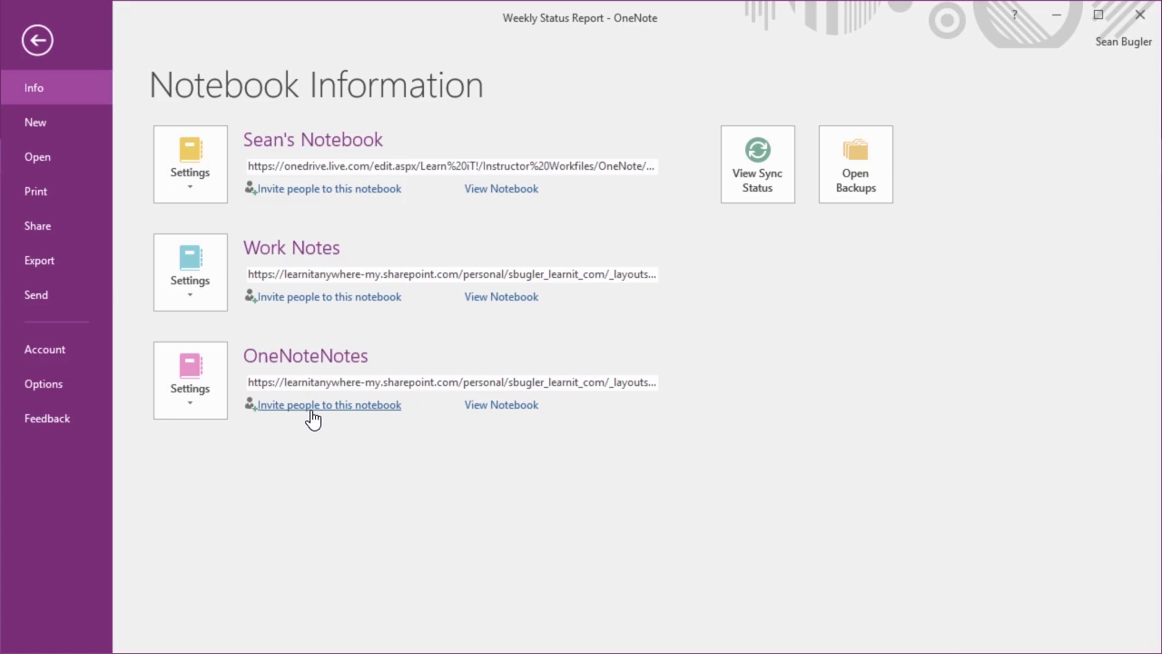
left_click(312, 409)
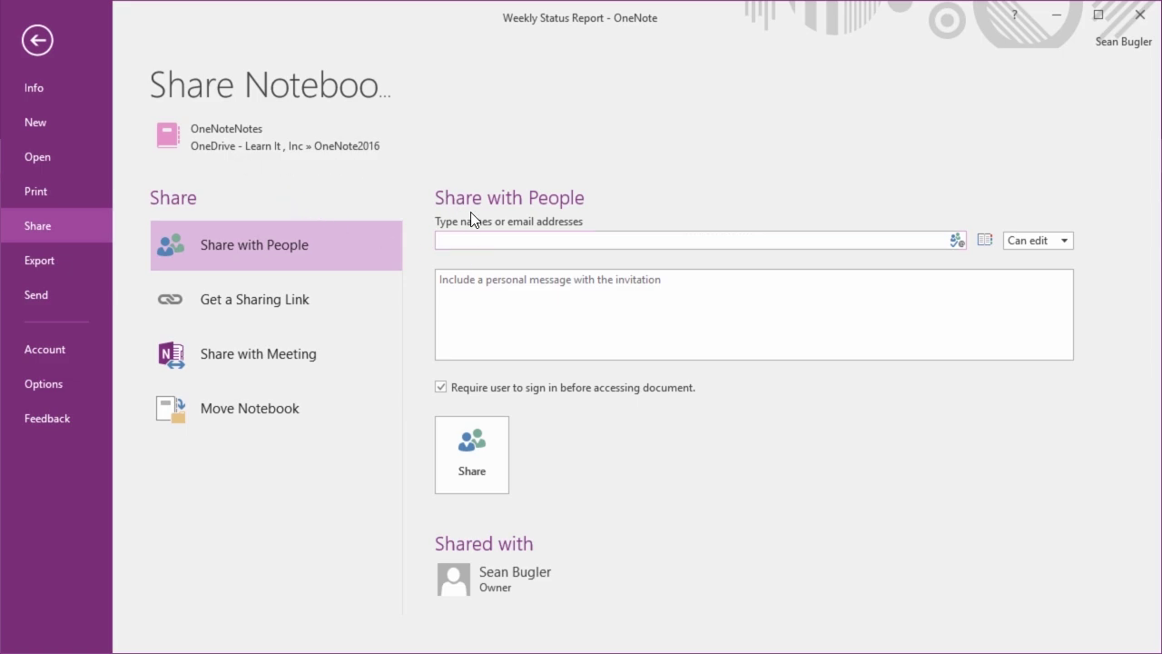
left_click(478, 238)
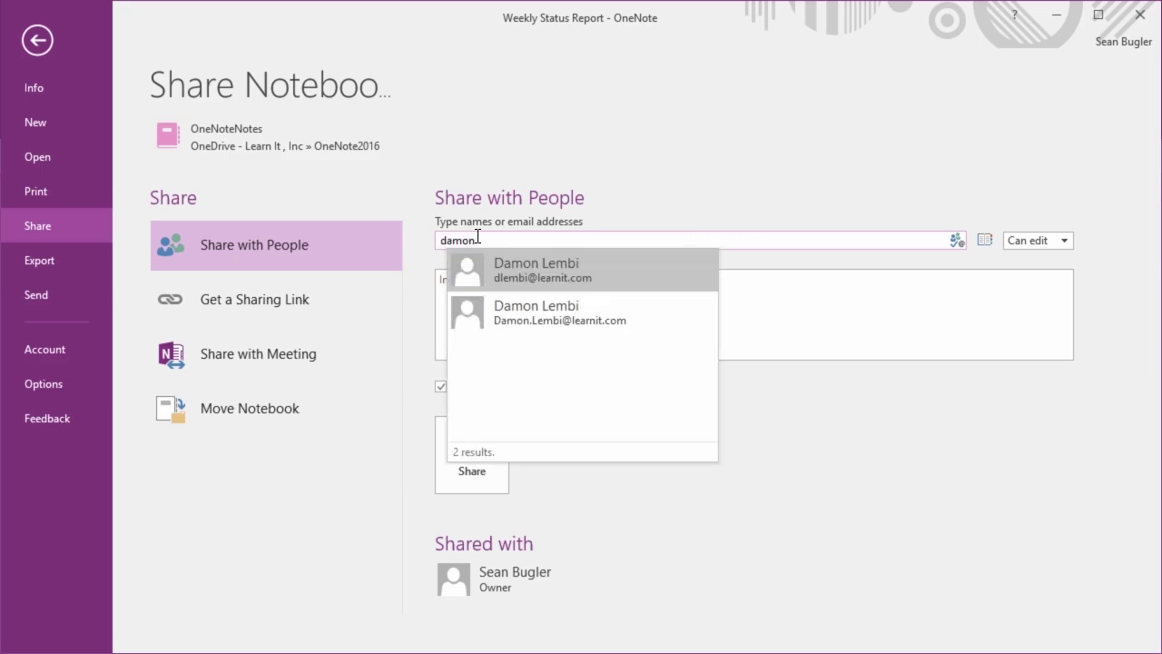
left_click(555, 272)
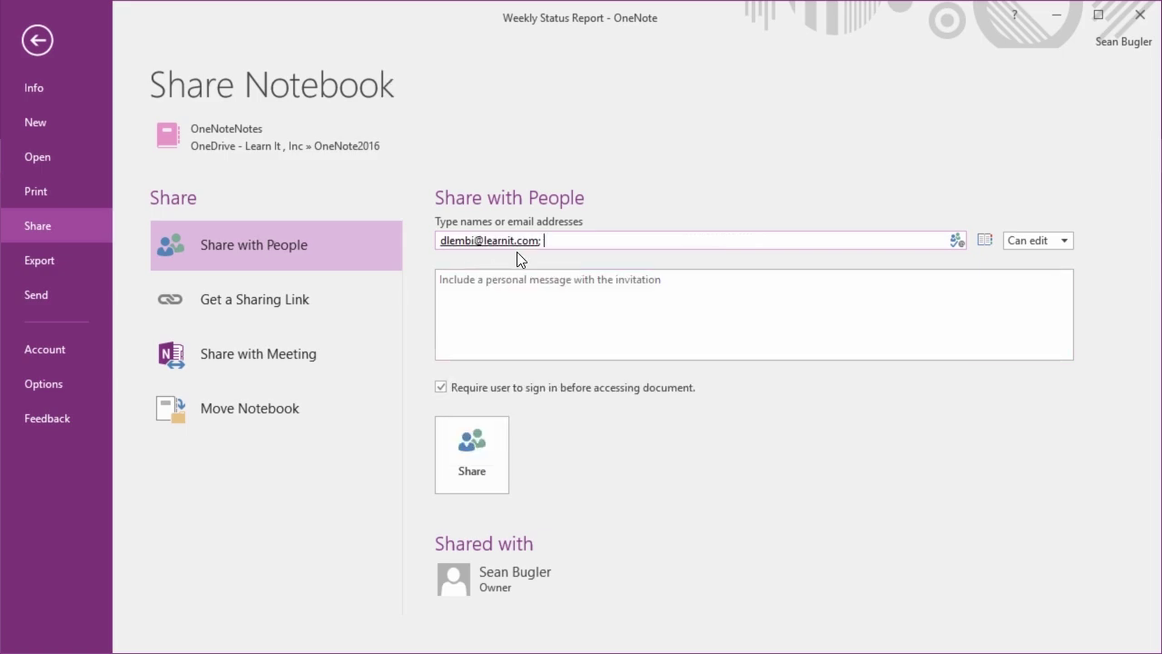
left_click_drag(552, 240, 449, 239)
key("BackSpace")
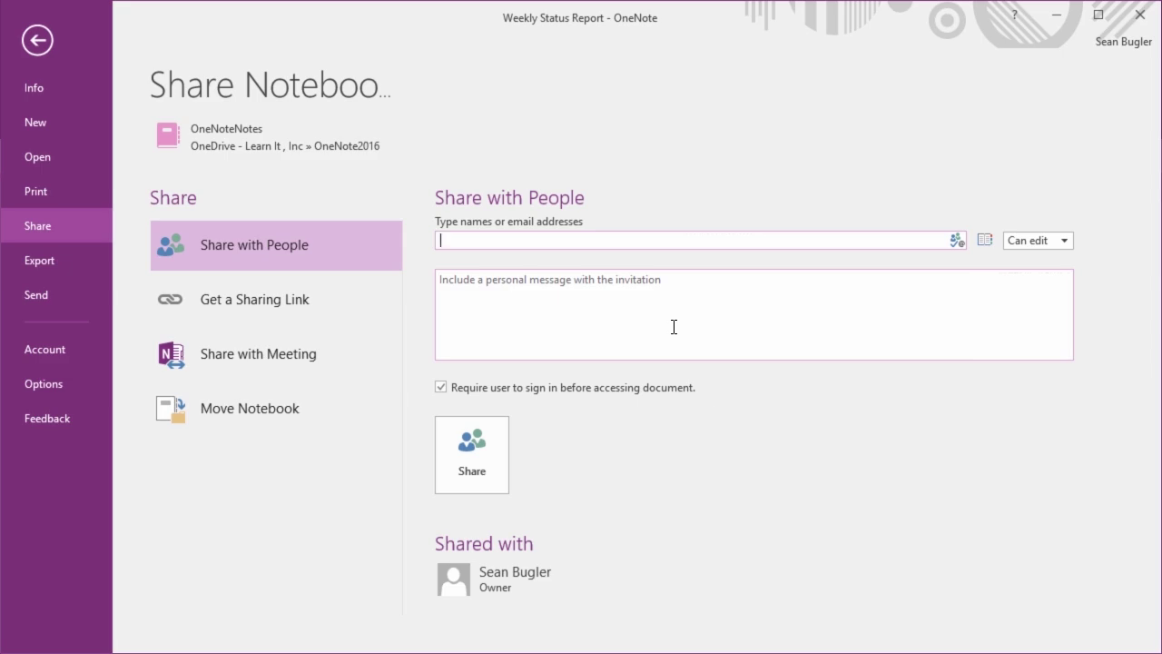
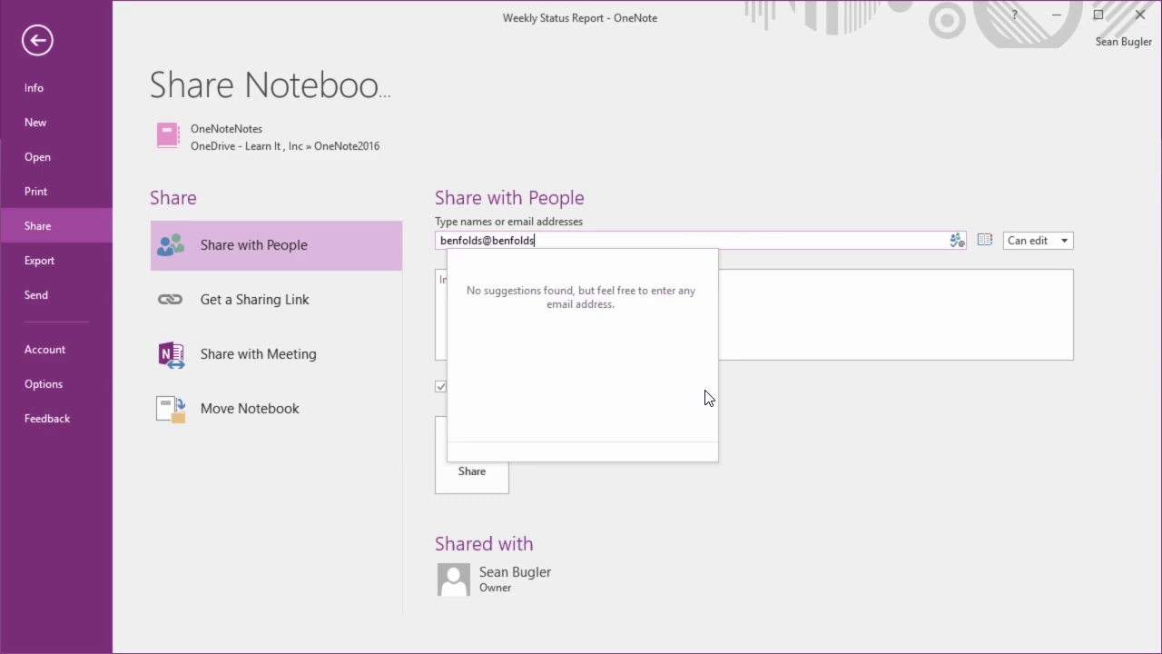
Address the invite to the recipient's e-mail and add the message 'Hey! Let me know what think of my notes!'
key("Return")
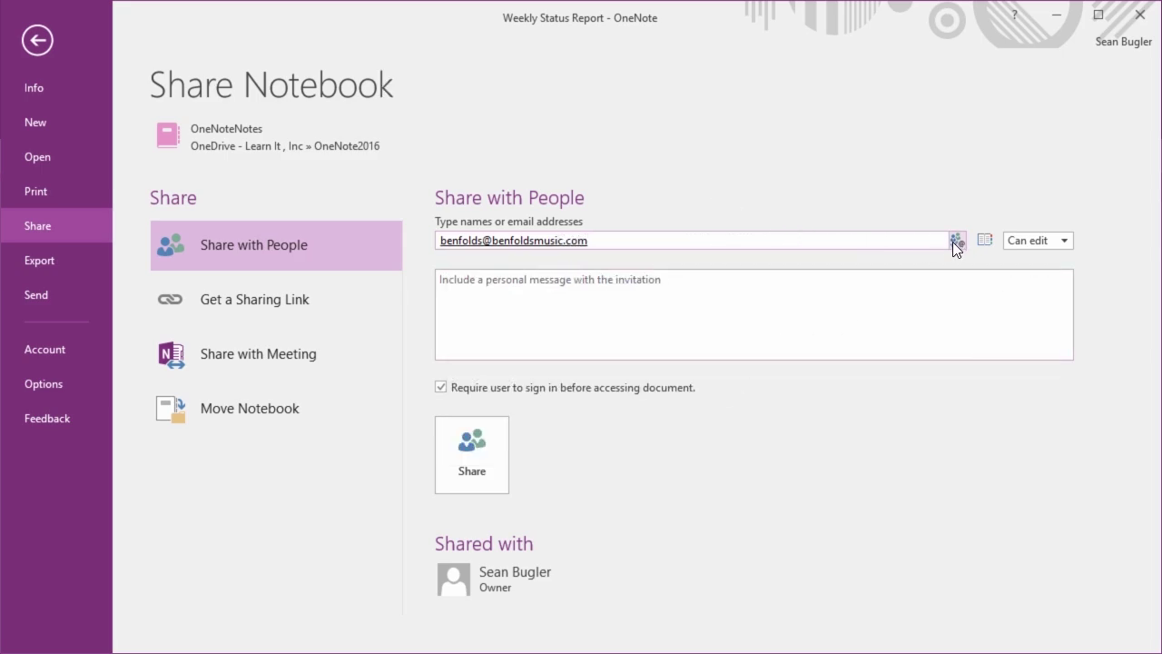
left_click(633, 246)
type(";")
left_click(585, 316)
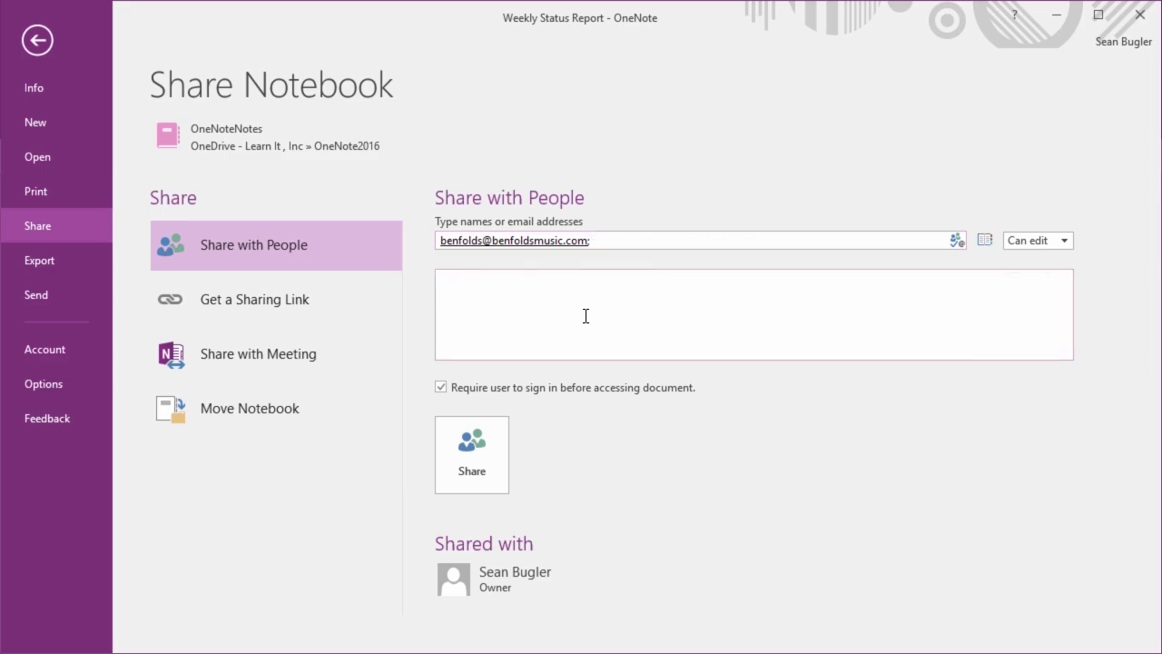
type("Hey! Let me know what think of my")
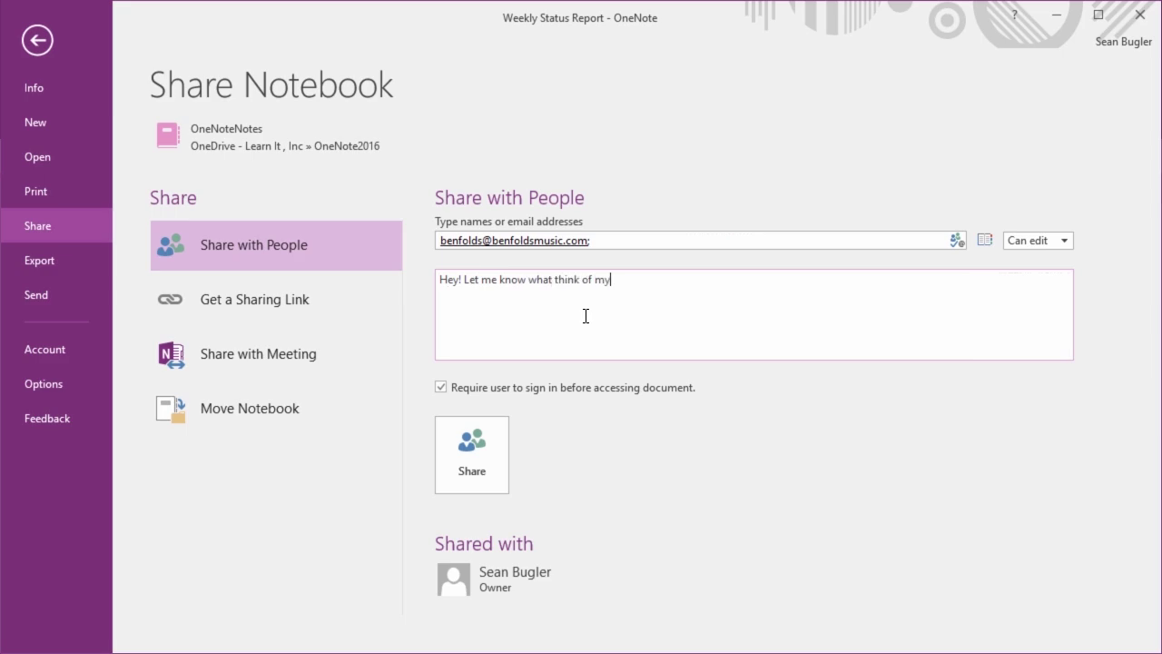
type(" notes!")
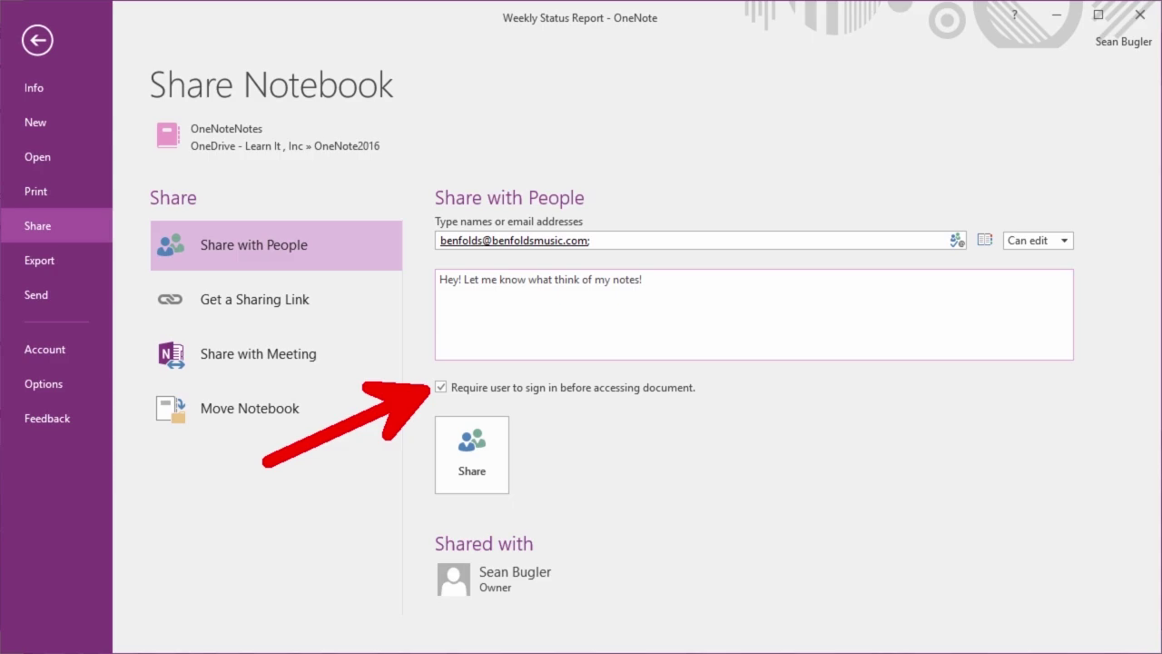
Set the invitee's permission to Can view and turn off 'Require user to sign in'
left_click(1034, 247)
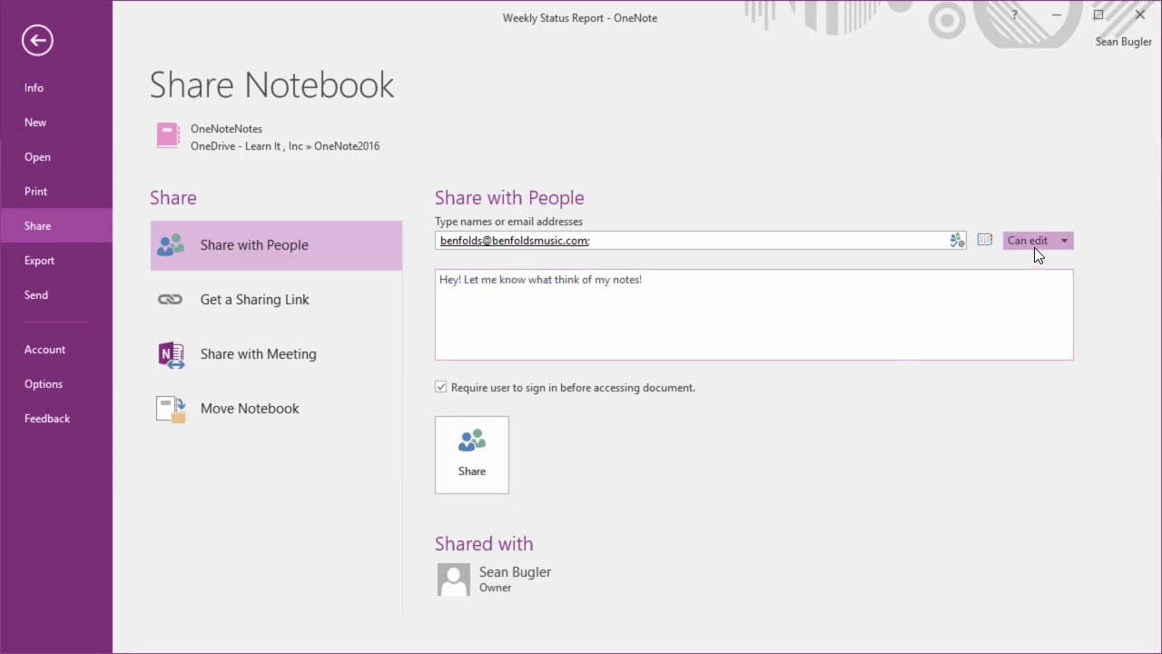
left_click(1035, 247)
left_click(1048, 276)
left_click(570, 400)
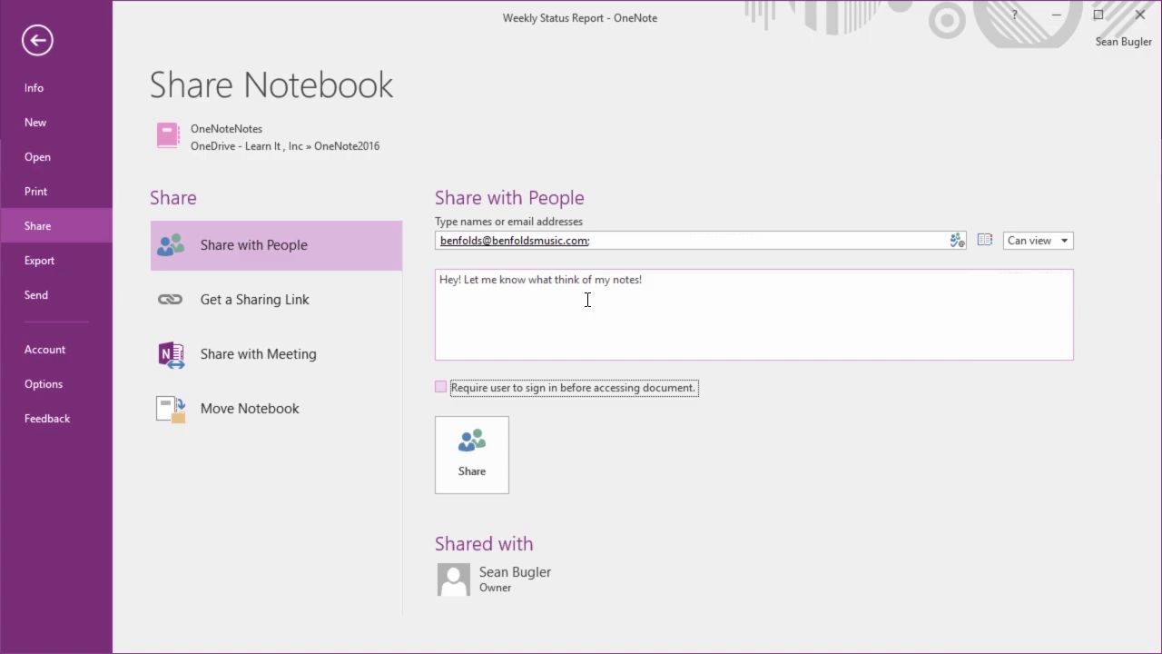
left_click(245, 304)
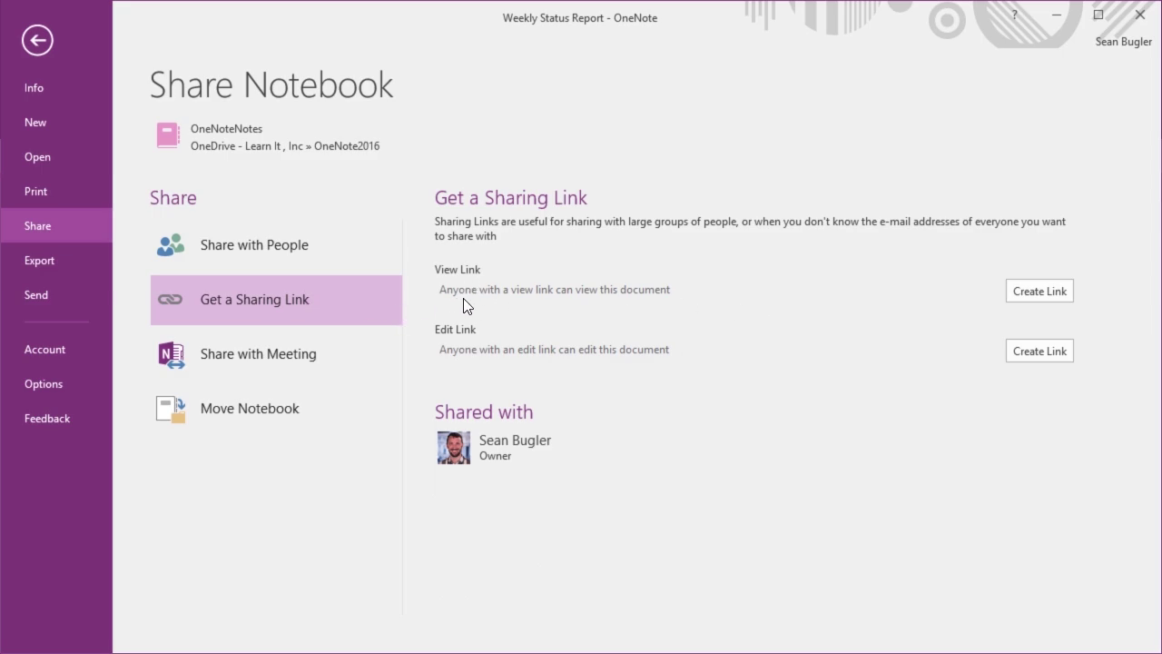
Create a View Link and an Edit Link for OneNoteNotes, selecting each generated link
left_click(1025, 290)
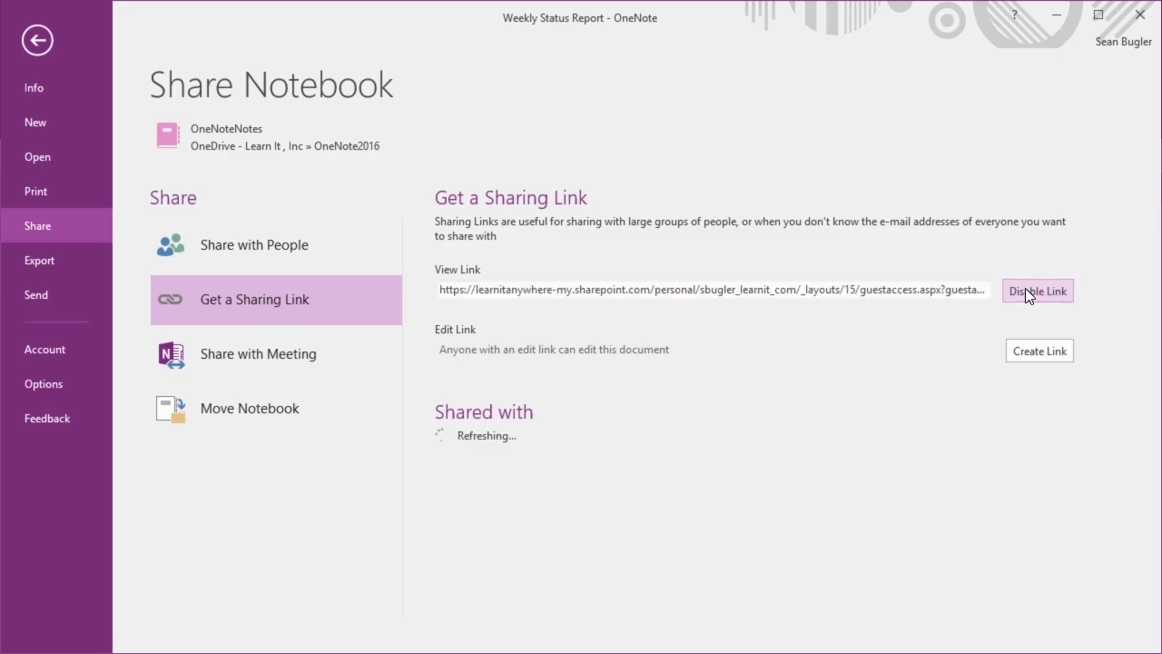
left_click(664, 289)
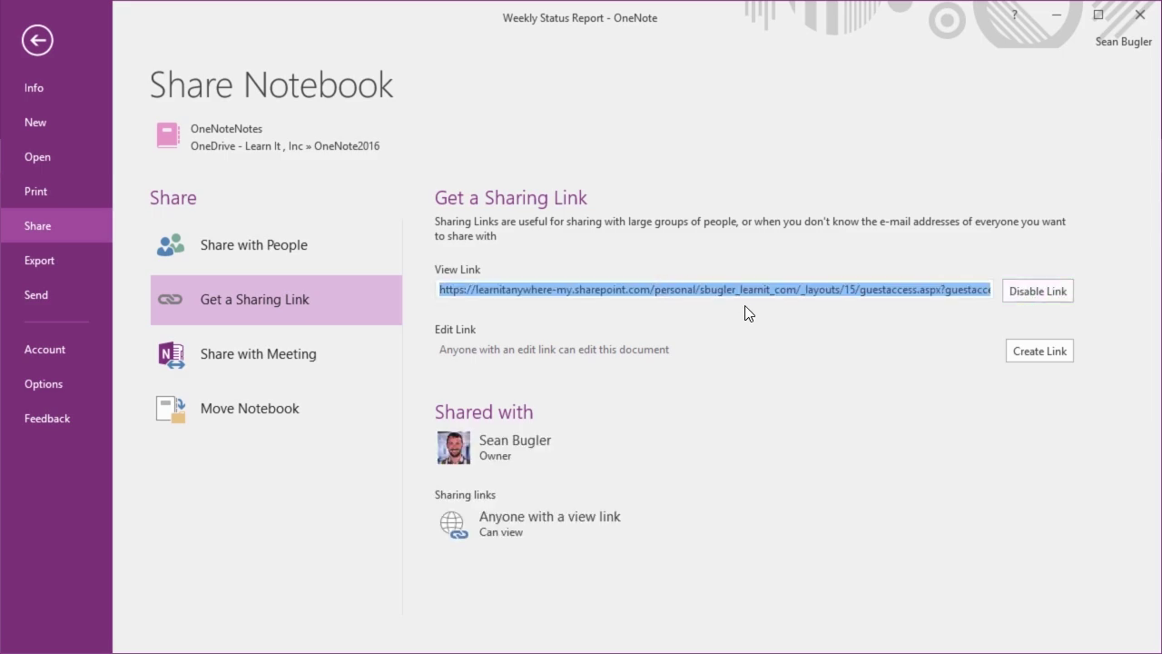
left_click(1030, 353)
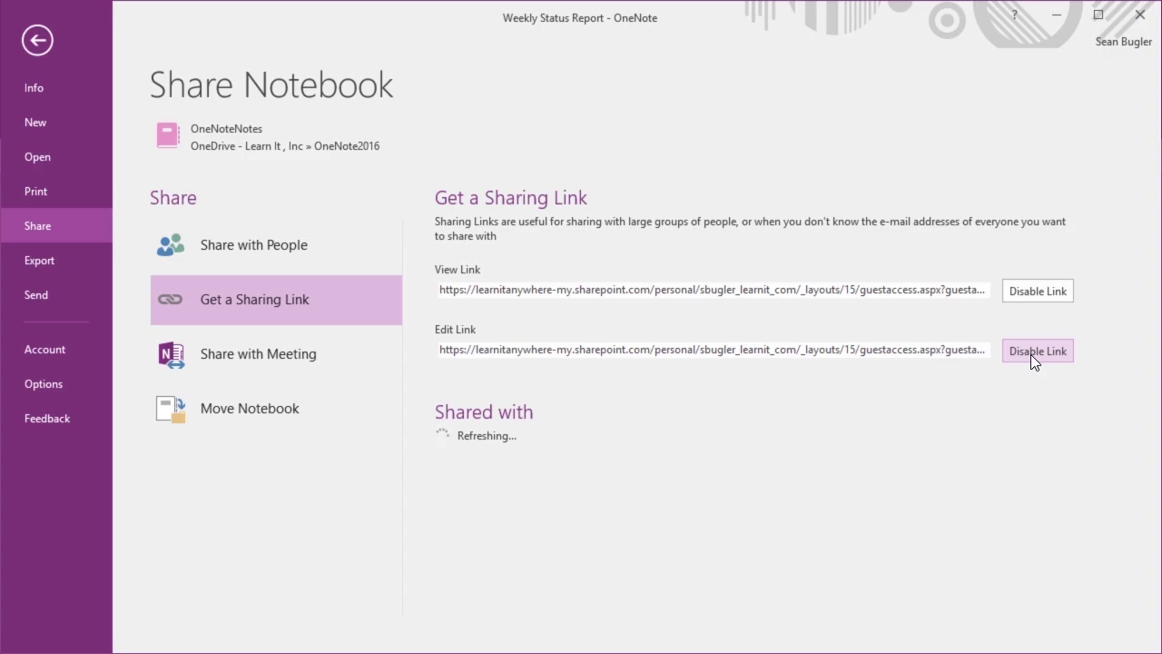
left_click(724, 349)
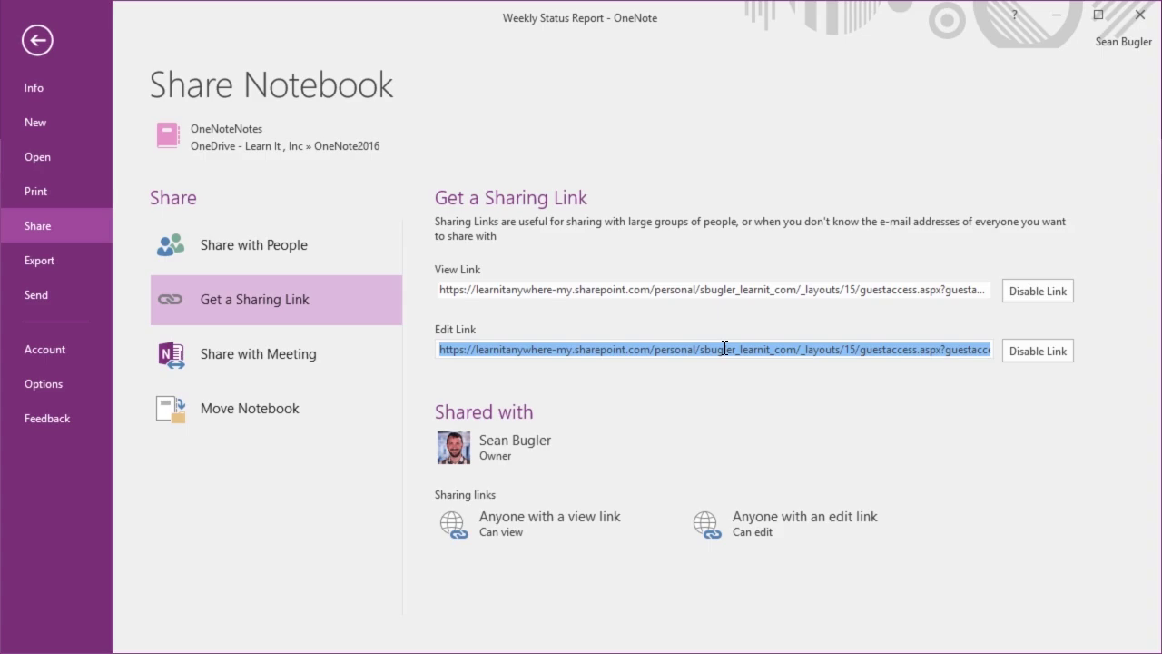
left_click(362, 365)
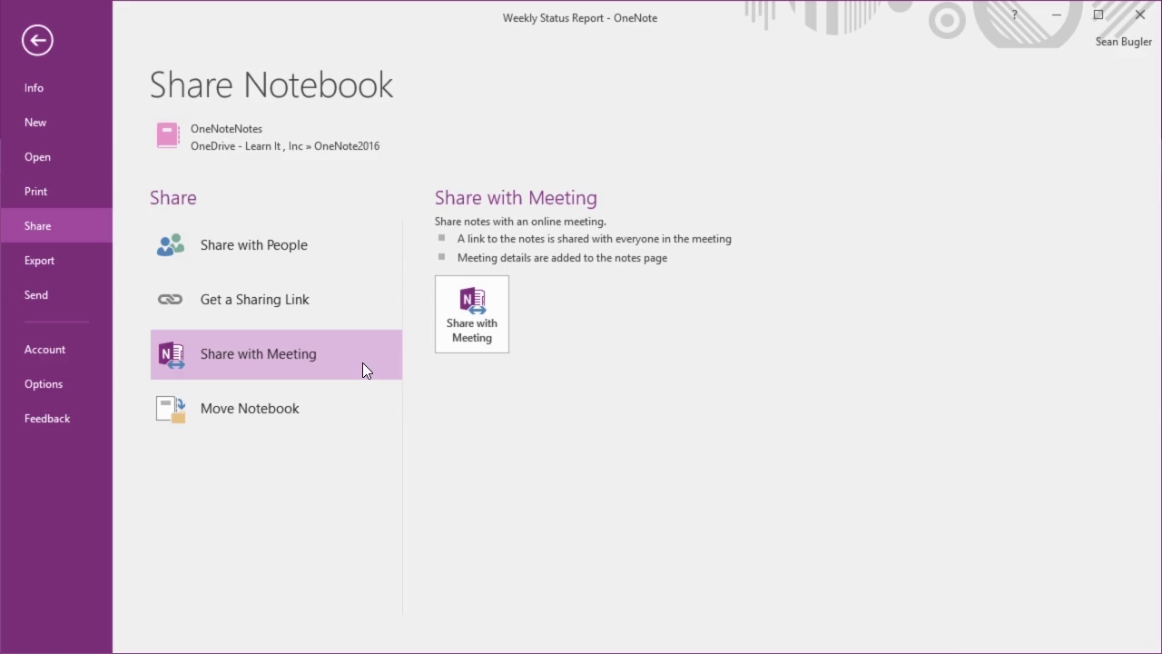
Try Share with Meeting (no joined meetings found), start Outlook 2016 via search, and close the dialog
left_click(489, 334)
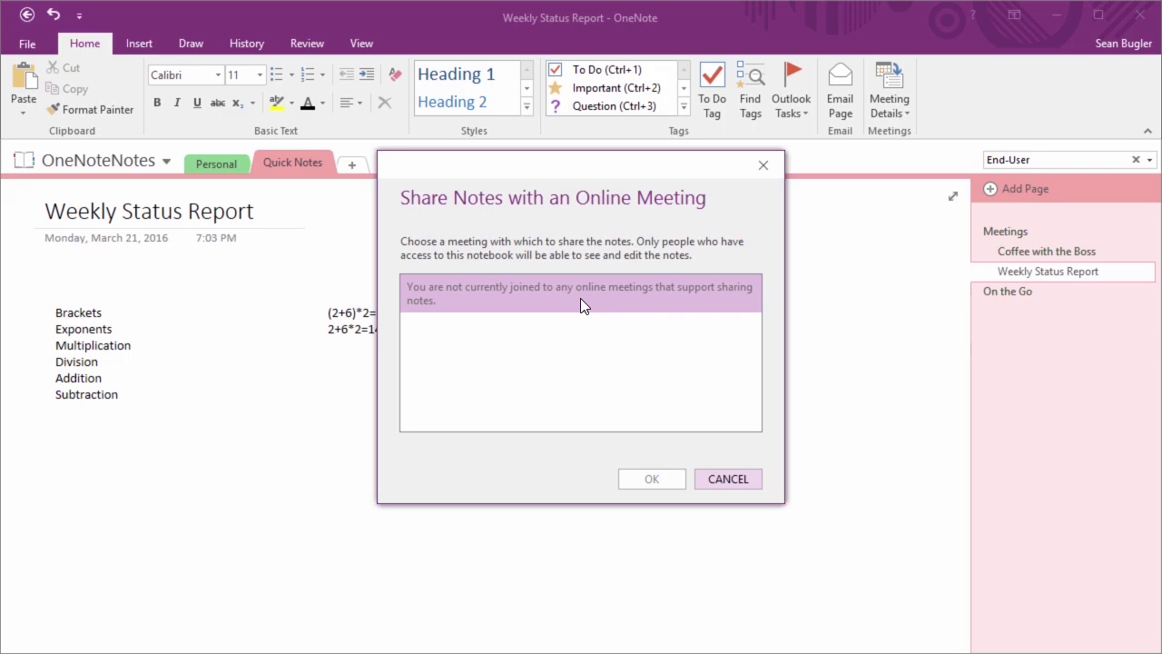
key("super")
type("out")
key("Return")
left_click(727, 478)
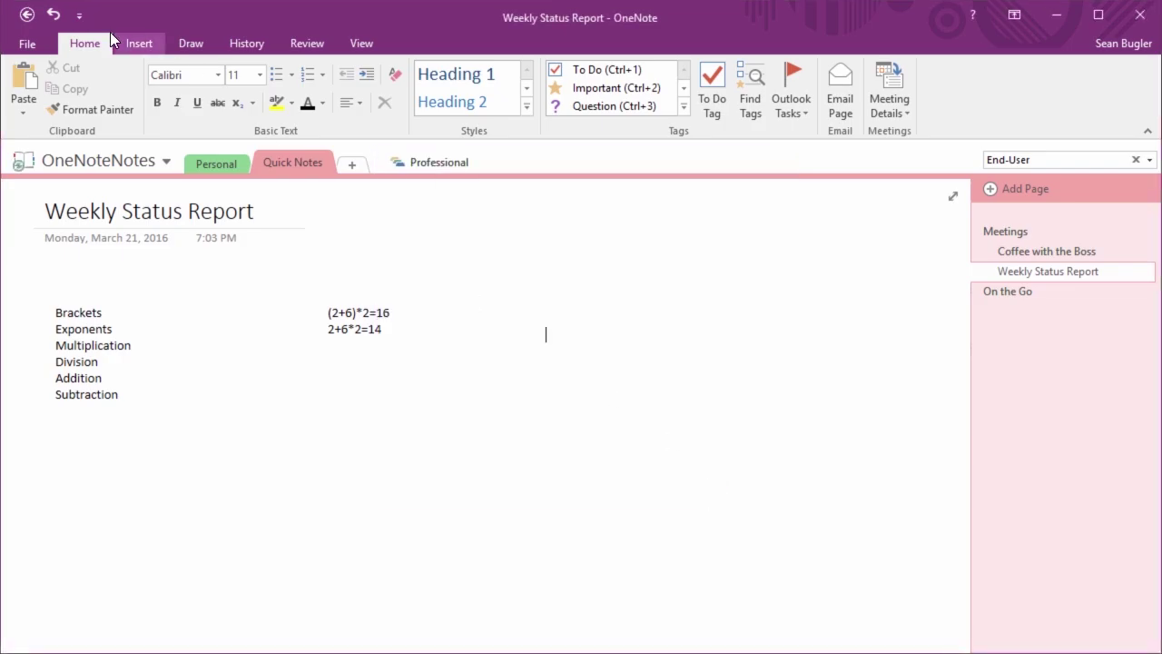
Disable both the view link and the edit link for OneNoteNotes
left_click(27, 44)
left_click(61, 270)
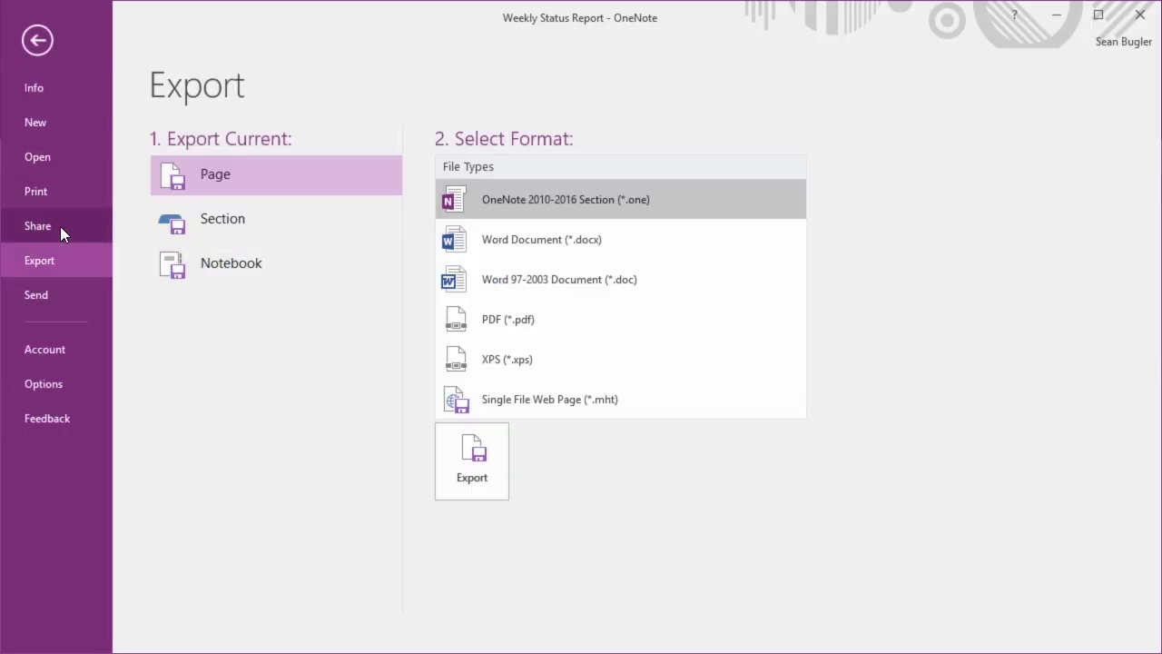
left_click(29, 226)
left_click(280, 408)
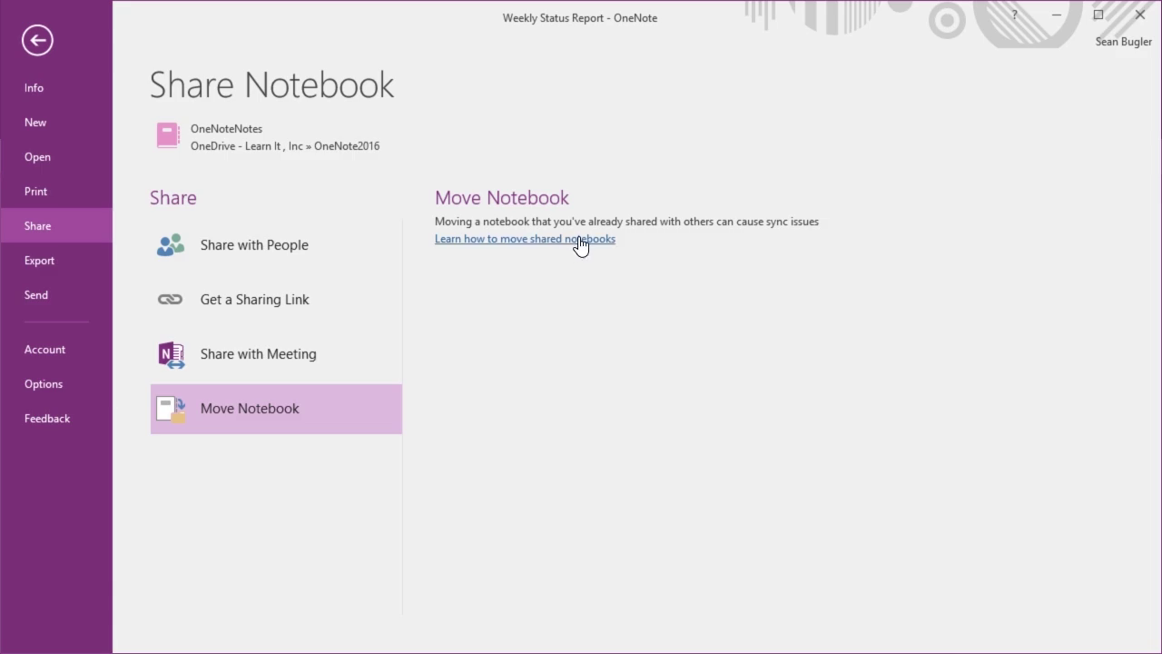
left_click(322, 305)
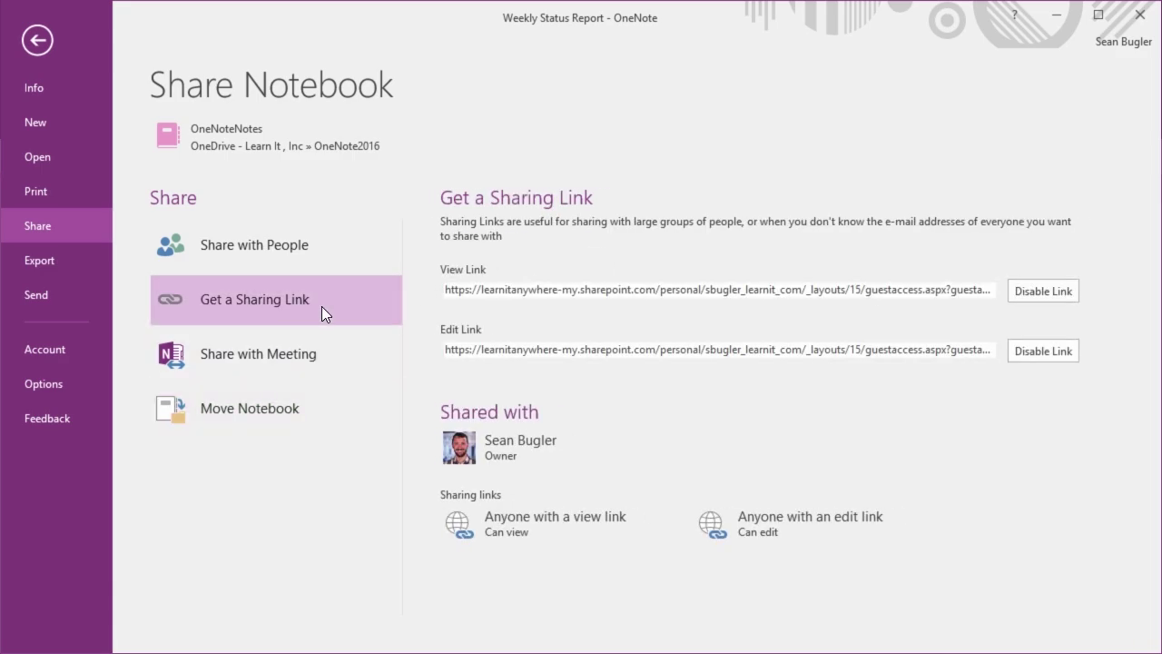
left_click(1041, 291)
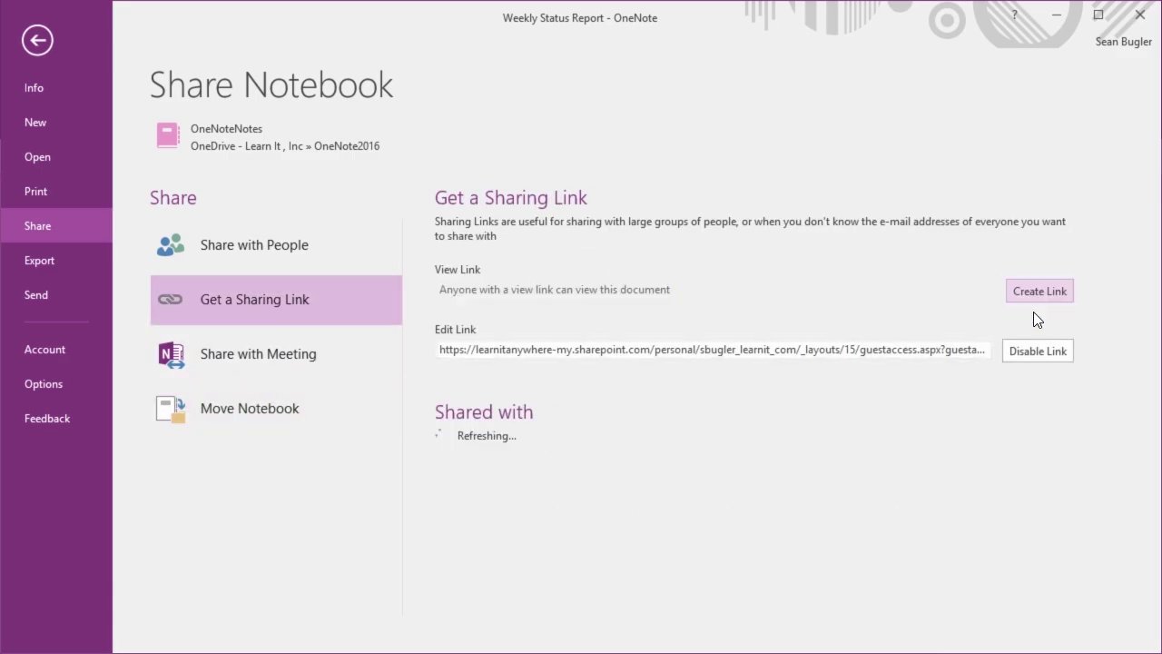
left_click(1031, 354)
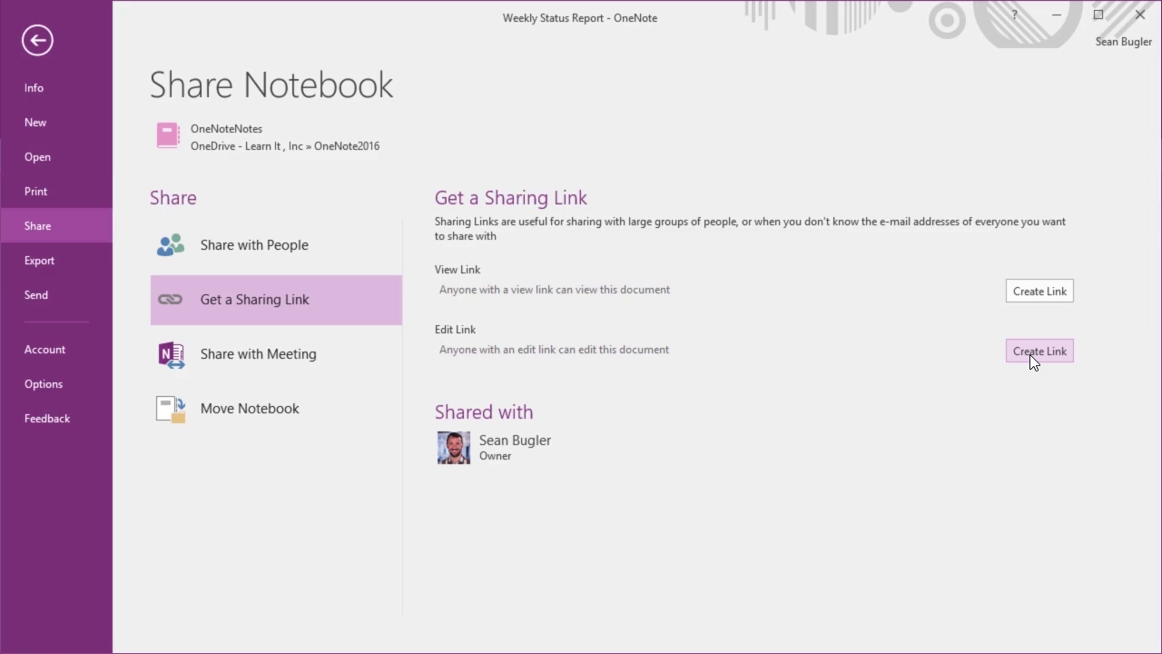
Choose Section as the scope in the Export view
left_click(284, 407)
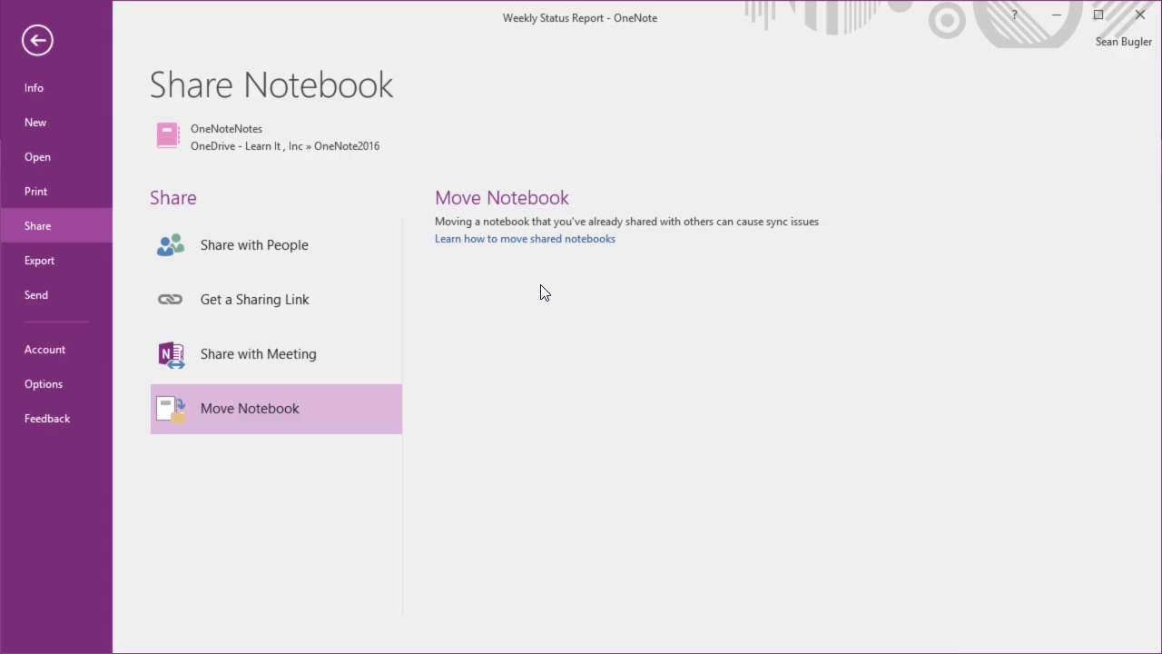
left_click(55, 271)
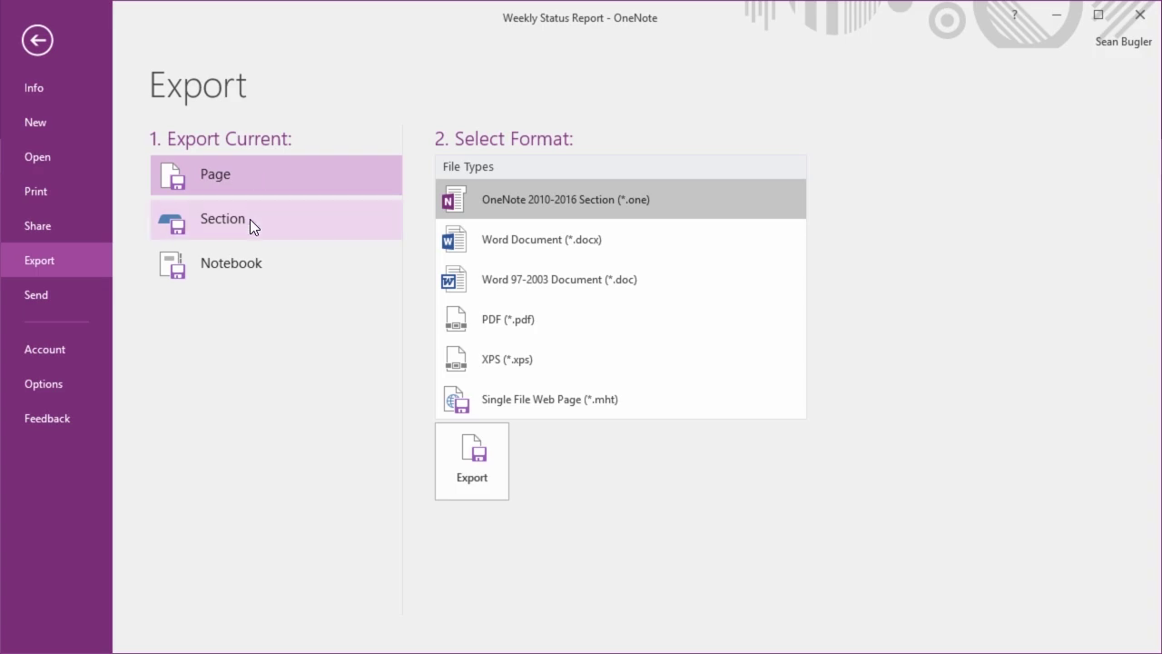
left_click(250, 219)
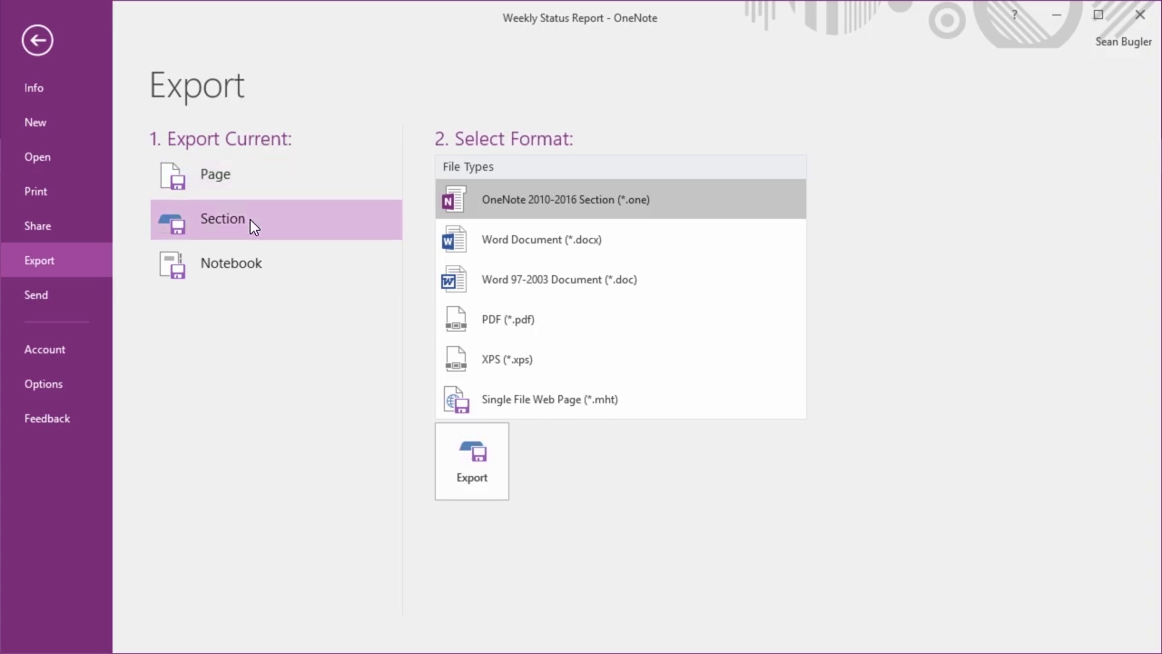
Compare Page, Section and Notebook export formats, including XPS, then return to the Weekly Status Report page
left_click(266, 262)
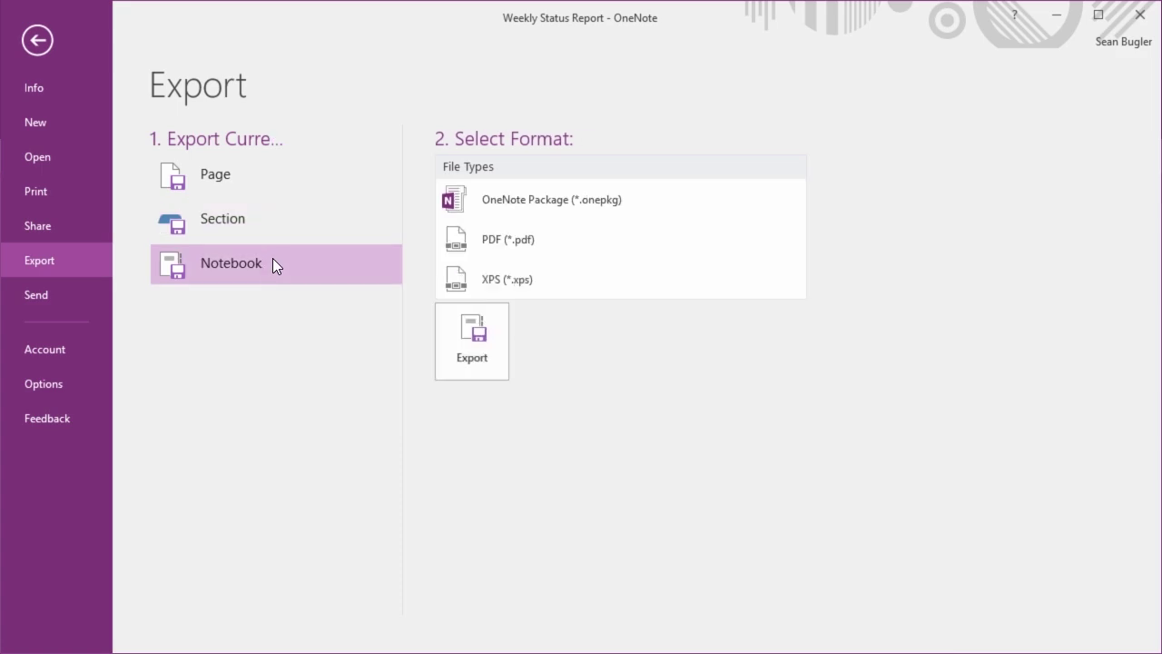
left_click(293, 237)
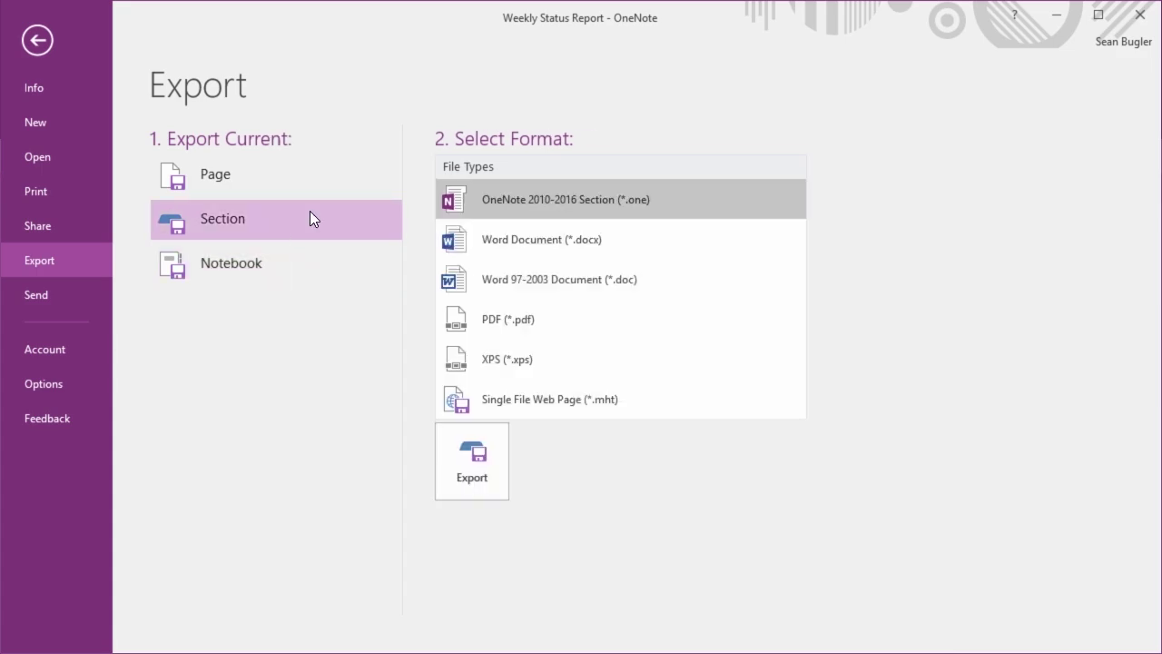
left_click(311, 163)
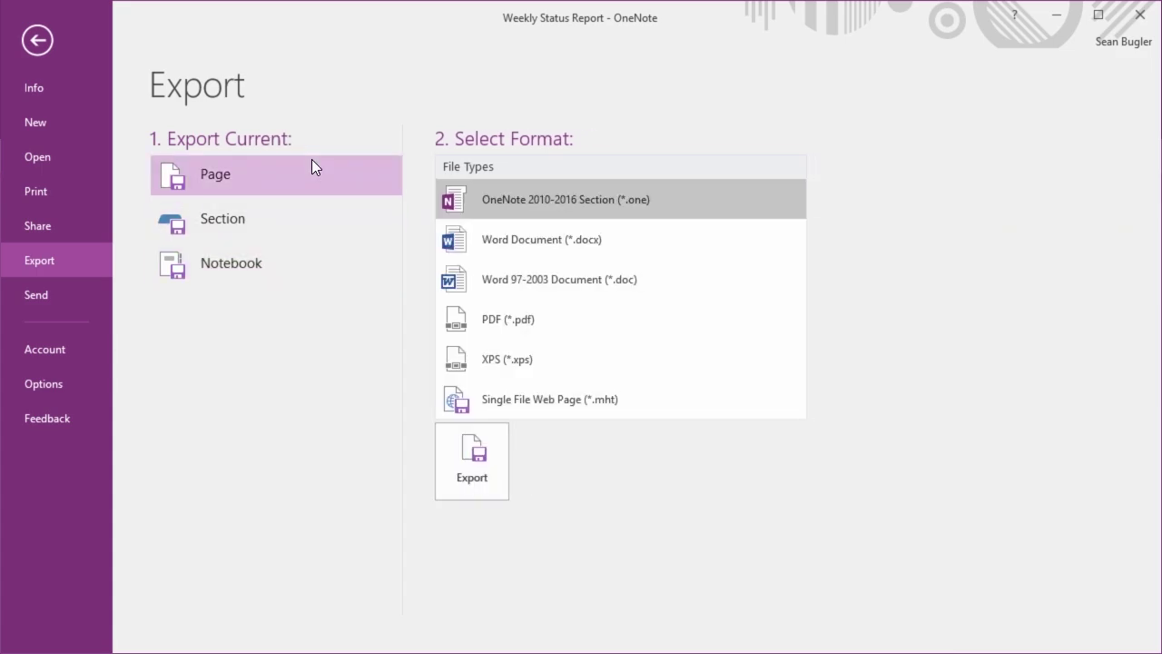
left_click(312, 234)
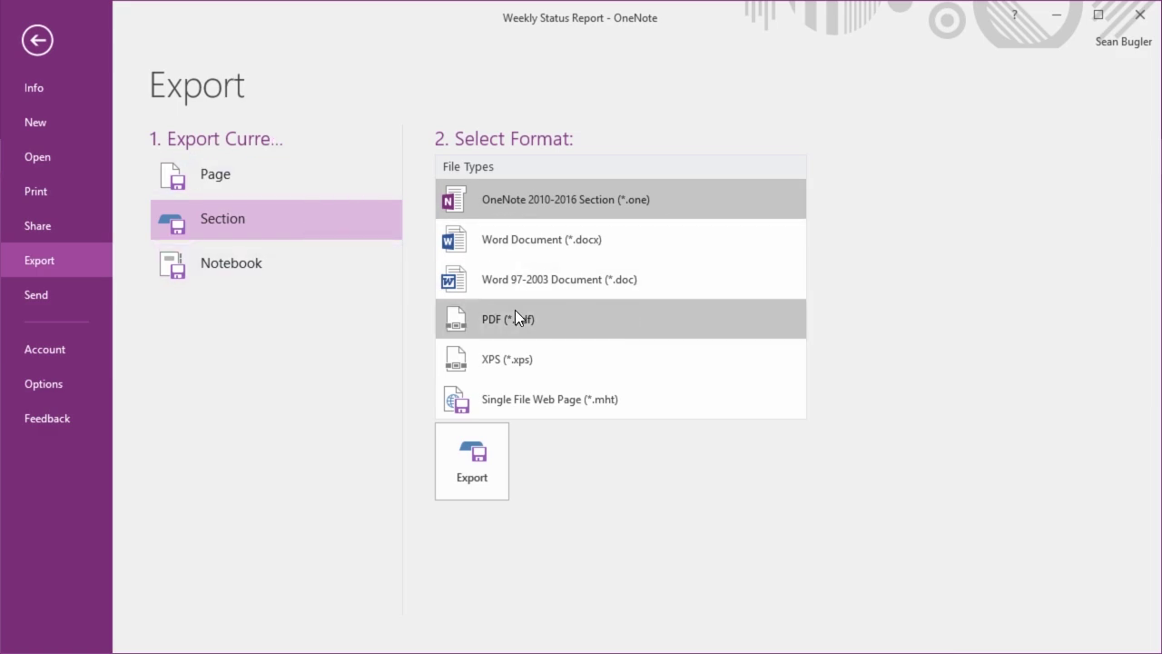
left_click(276, 271)
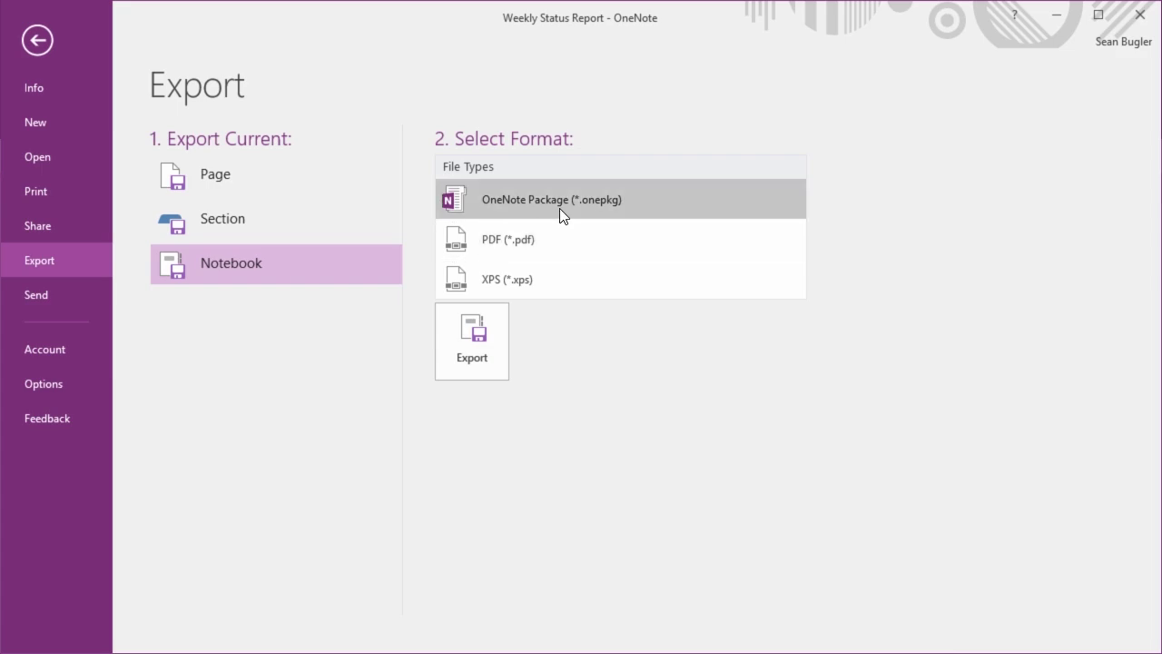
left_click(562, 286)
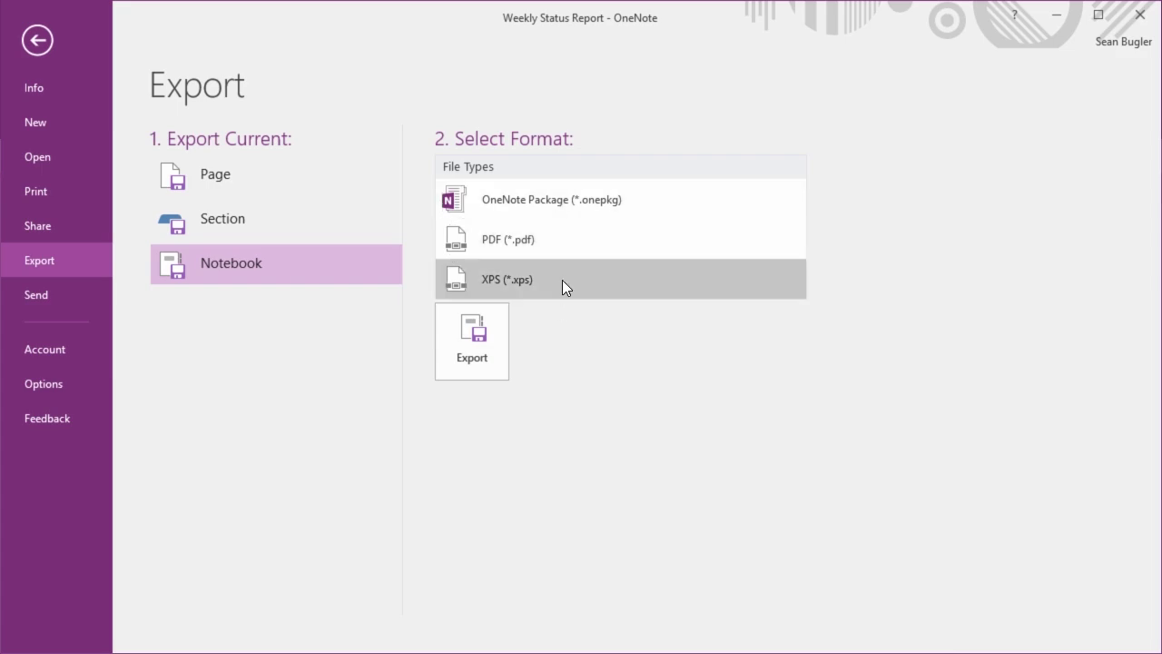
left_click(270, 211)
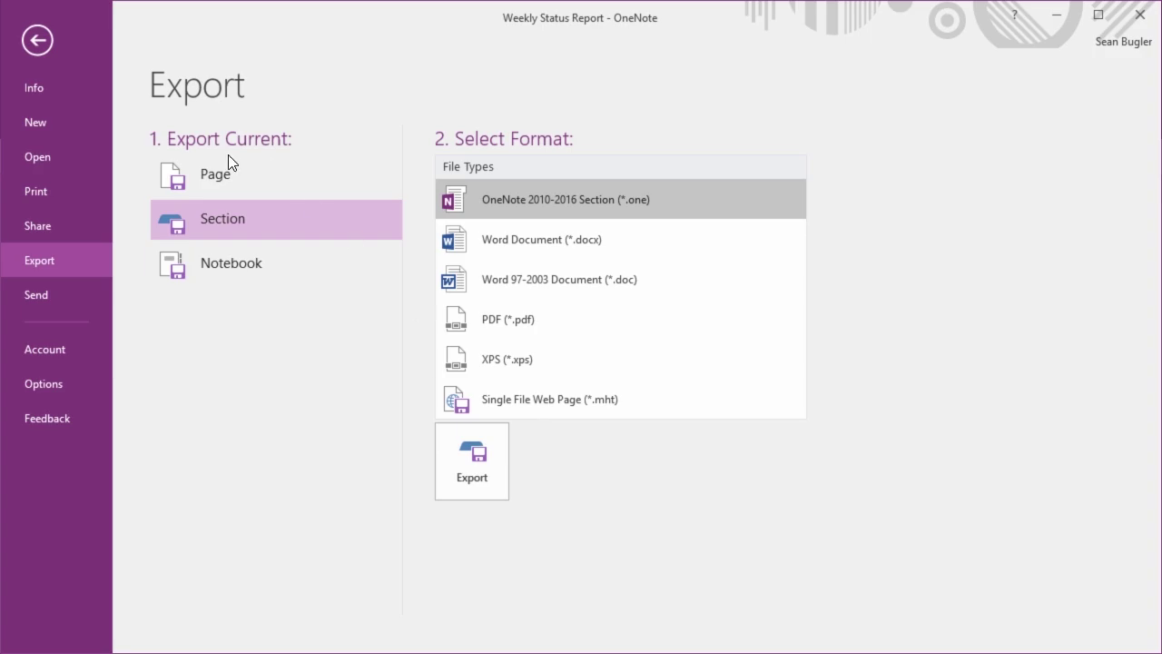
left_click(36, 40)
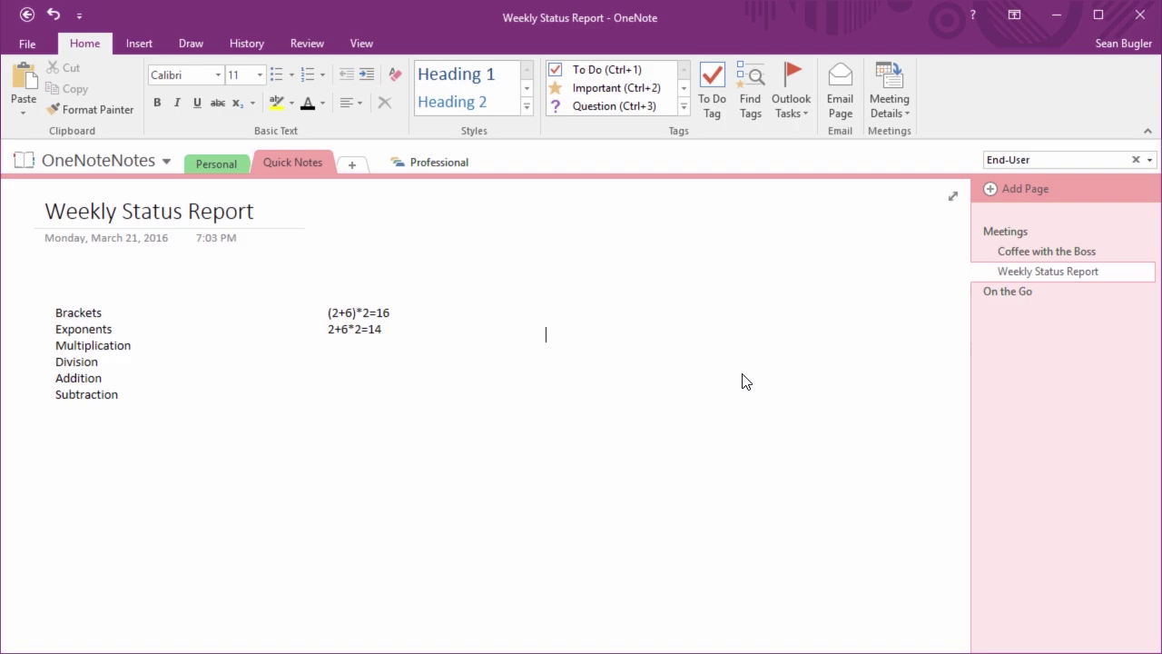
Set a password on the Personal section through Password Protect This Section, entering and confirming it
left_click(216, 161)
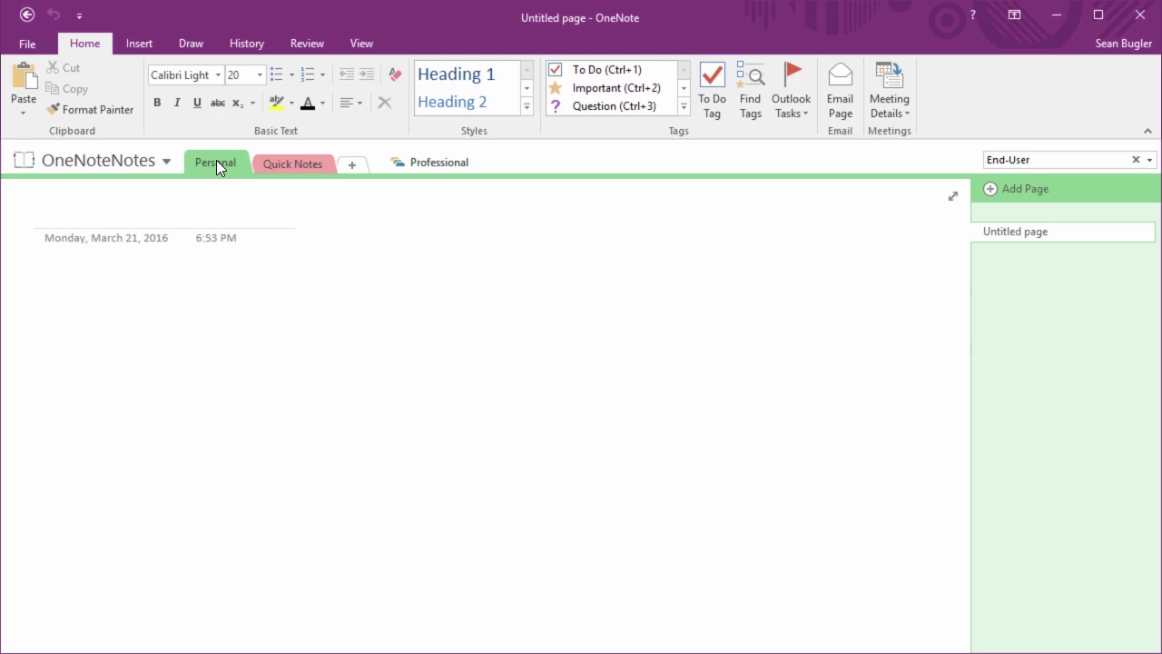
right_click(216, 160)
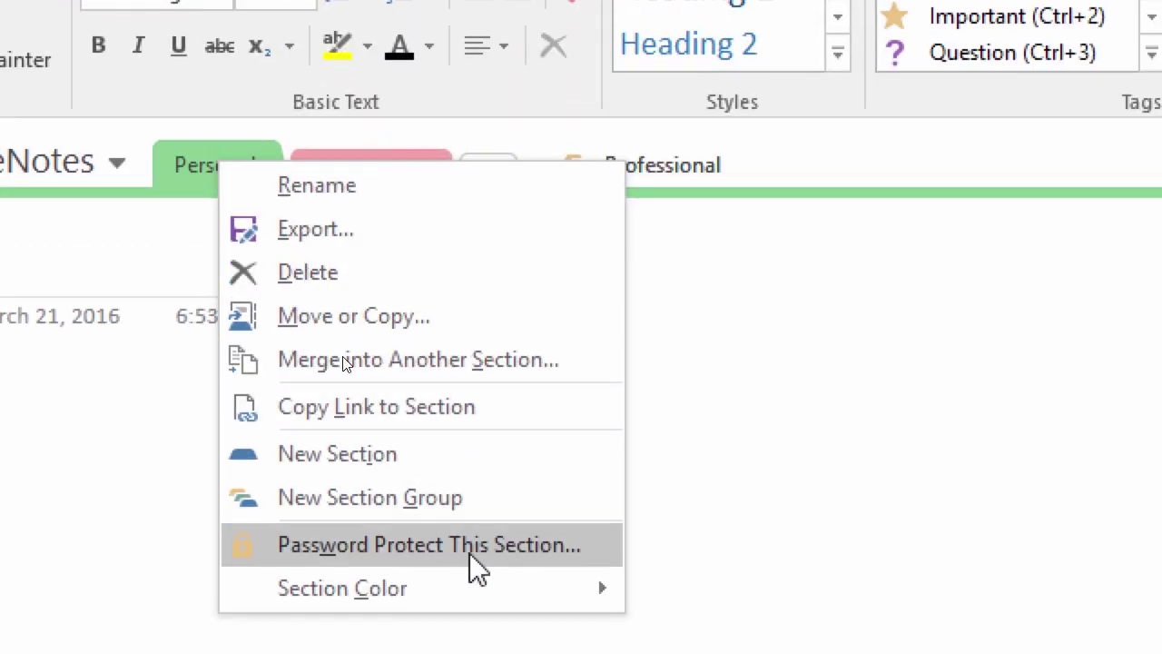
left_click(471, 555)
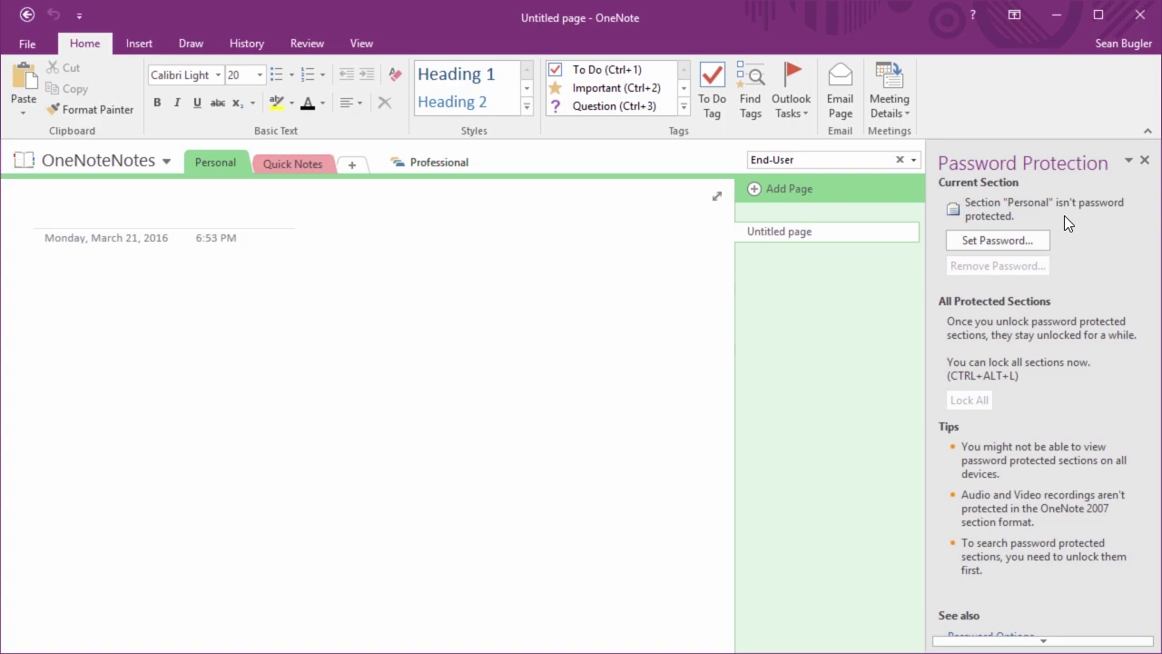
left_click(1018, 241)
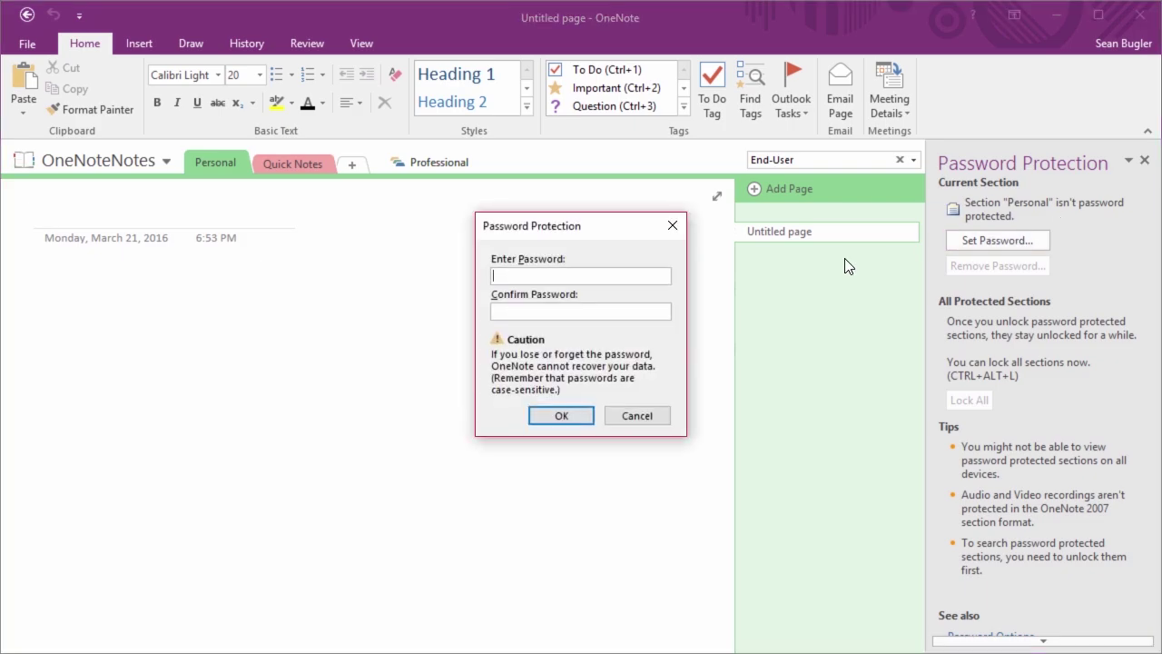
type("••••")
key("Tab")
type("••••")
left_click(558, 415)
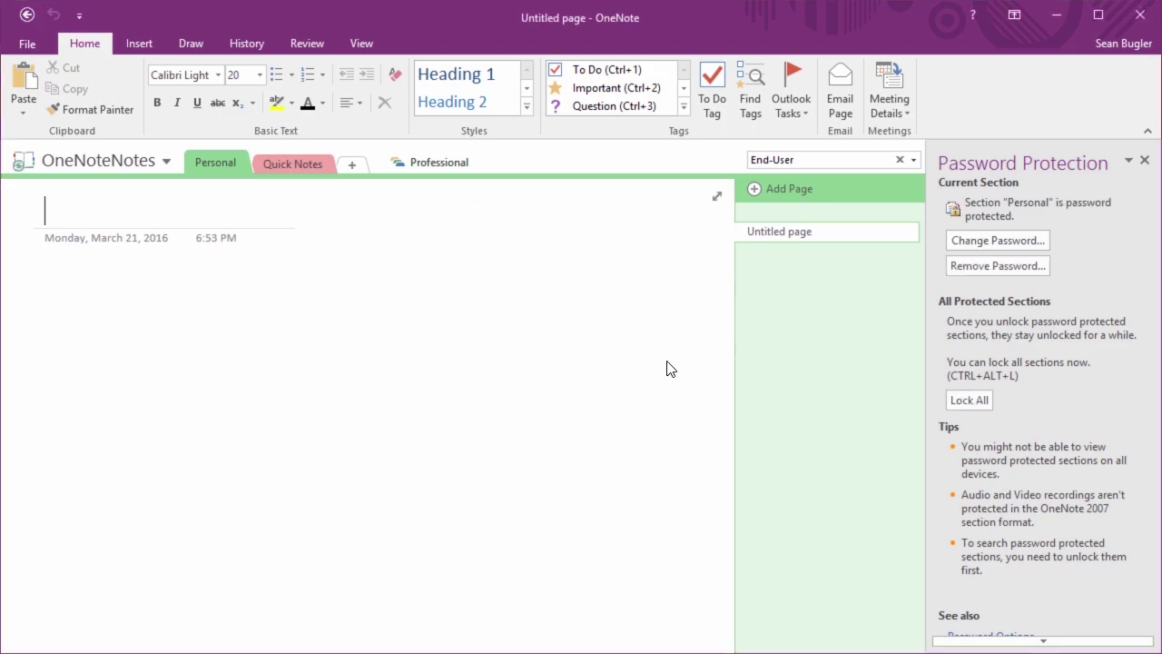
Lock all protected sections and dismiss the Personal section's unlock prompt
left_click(961, 400)
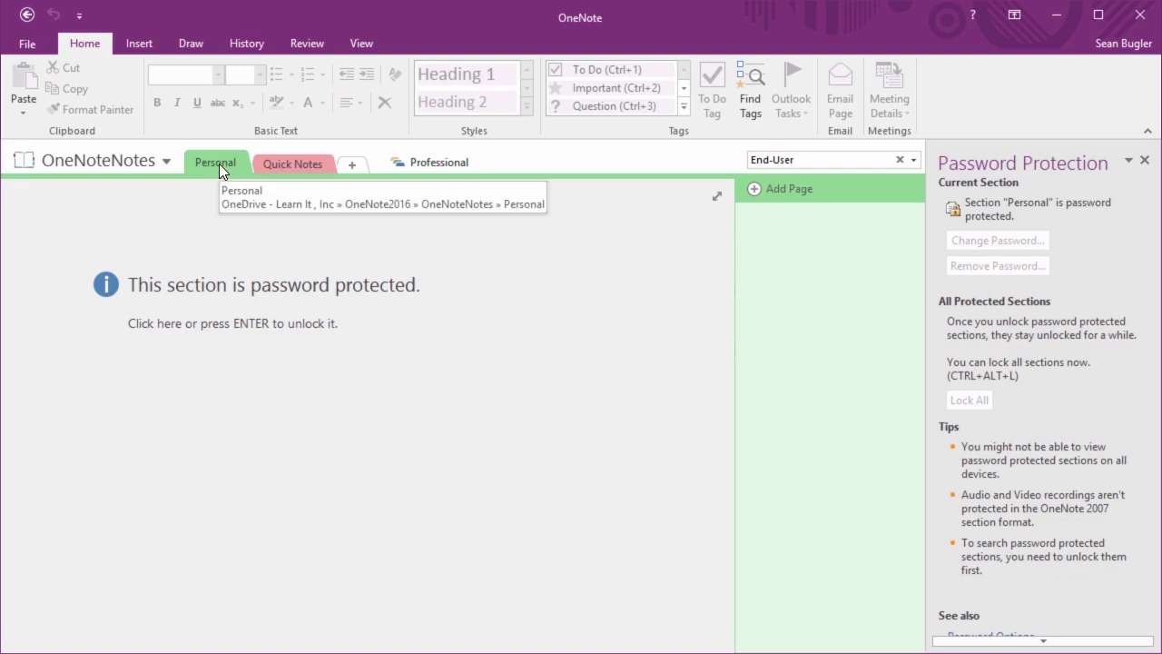
left_click(227, 242)
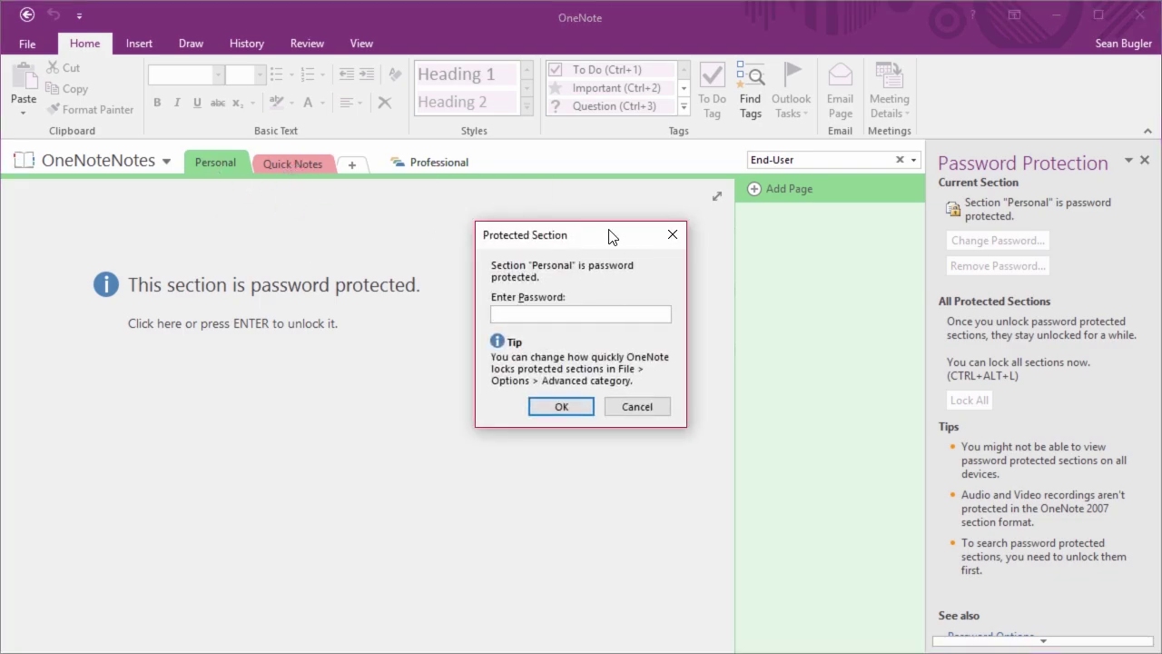
left_click(643, 408)
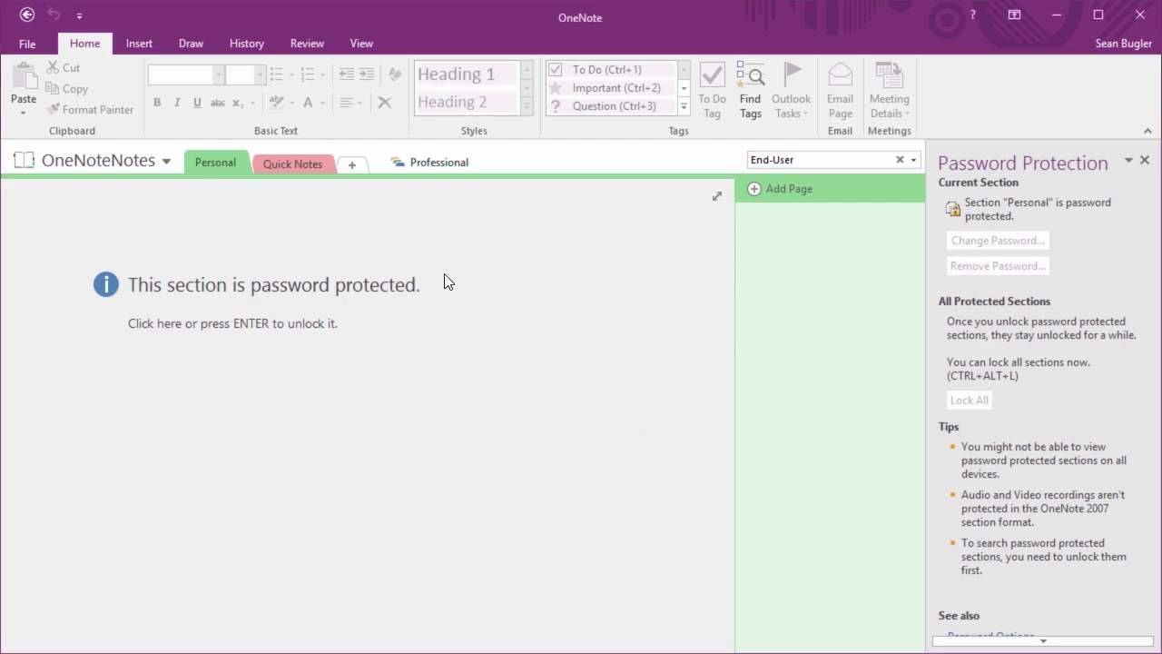
Browse Quick Notes and the Professional notebook's Bugler, LLC and Learn iT! sections, then return to locked Personal
left_click(309, 161)
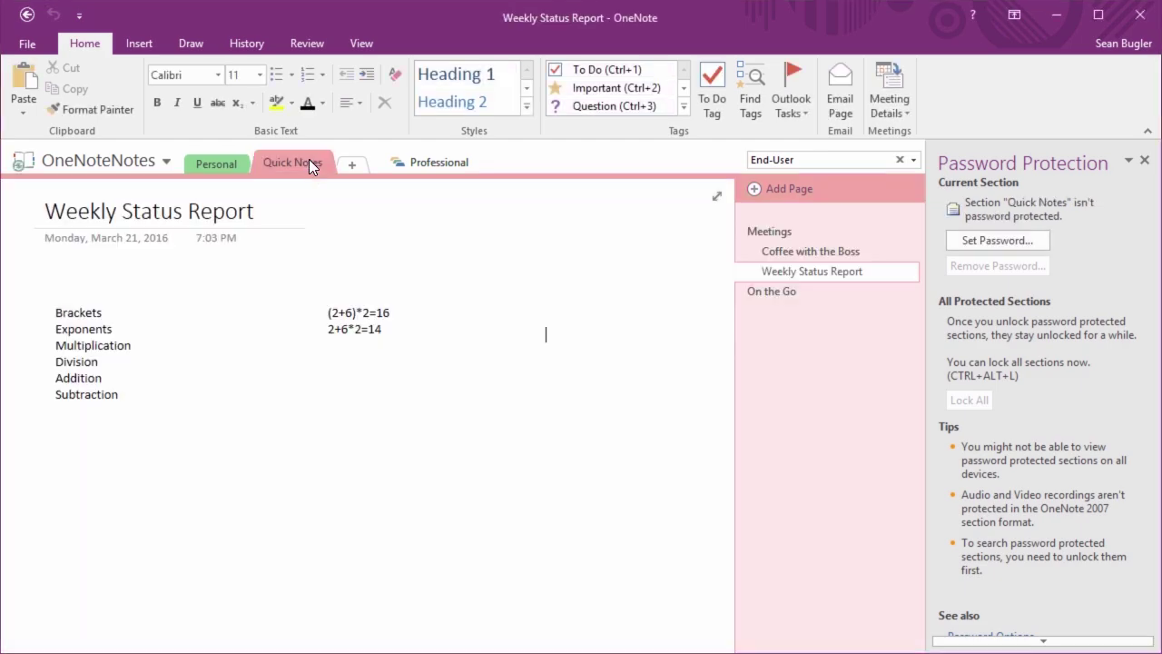
left_click(437, 169)
left_click(232, 160)
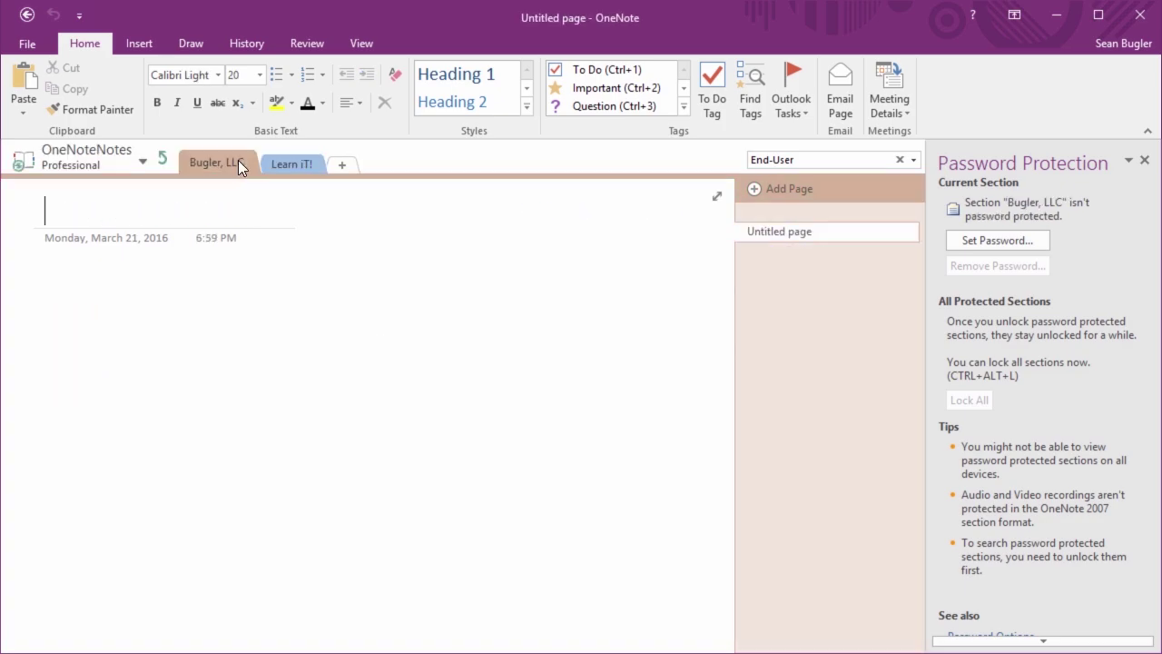
left_click(283, 163)
left_click_drag(231, 163, 174, 155)
left_click(163, 159)
left_click(219, 165)
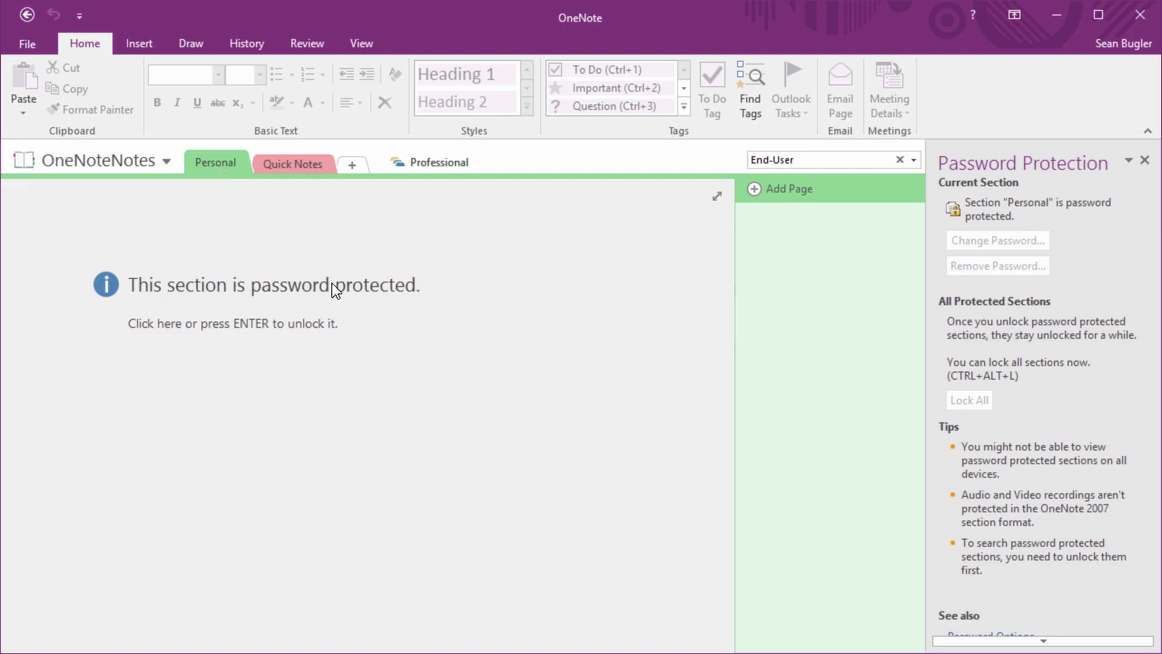
left_click(282, 329)
Unlock Personal with its password, then remove the section's password using the current password
type("•••••")
key("Return")
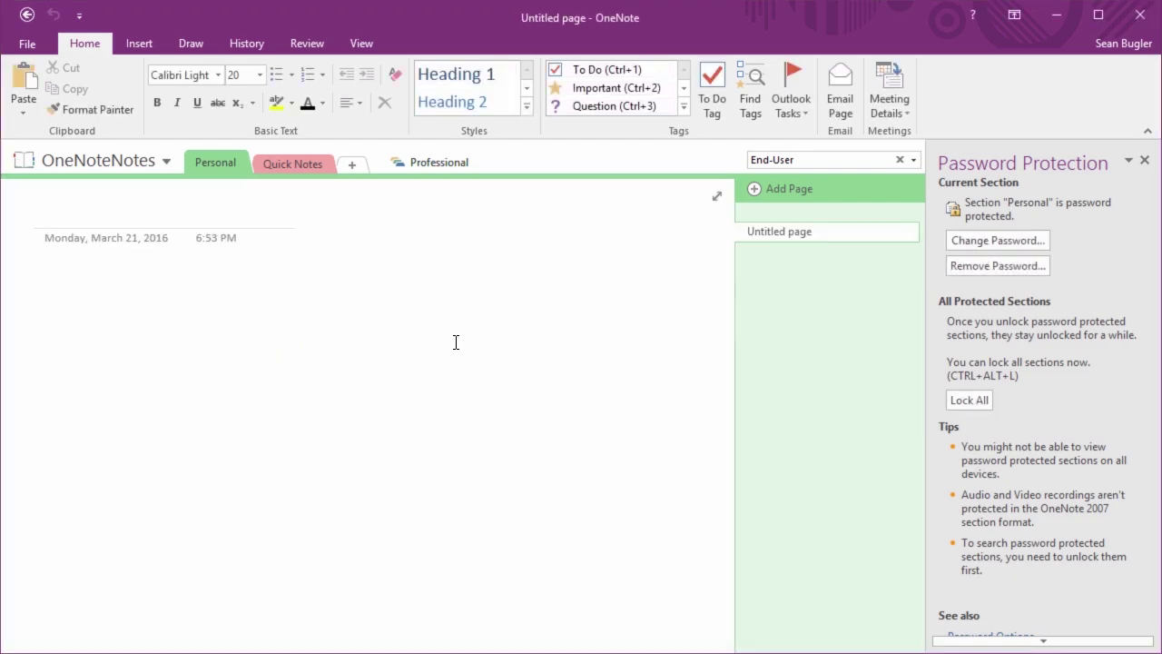
left_click(976, 271)
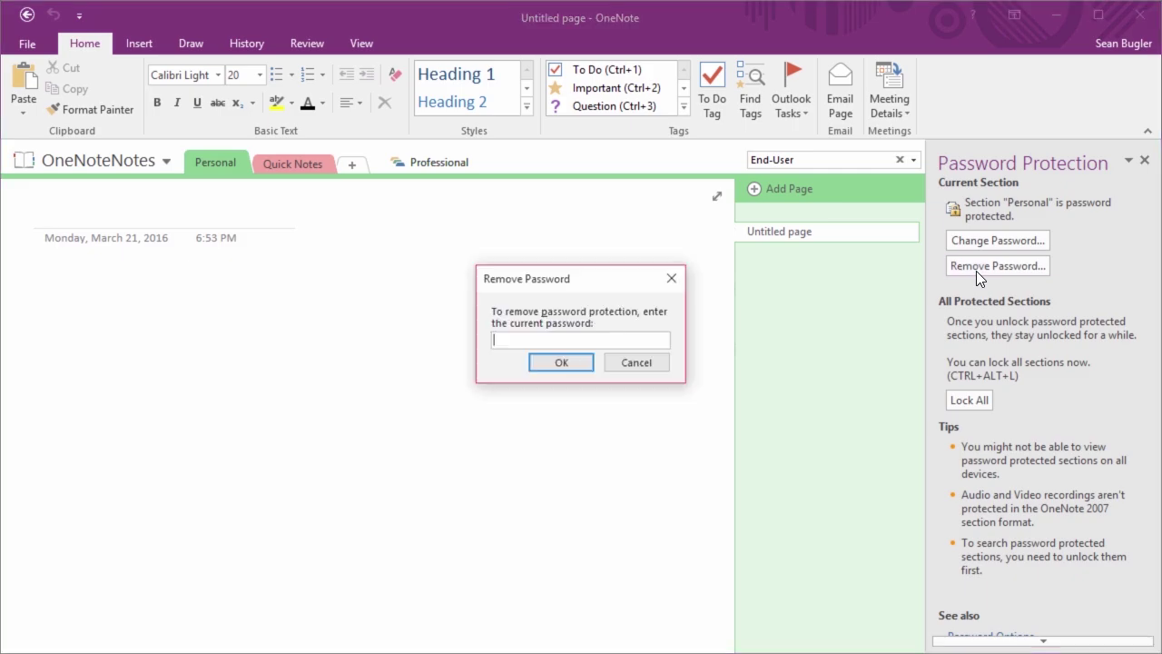
type("••••")
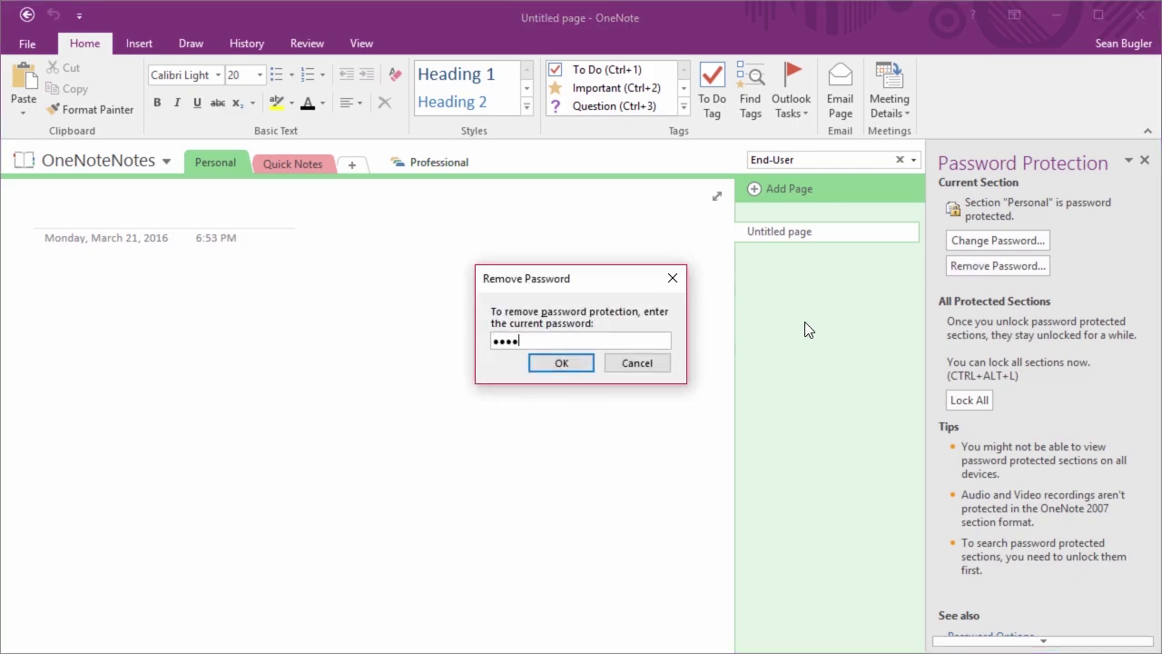
key("Return")
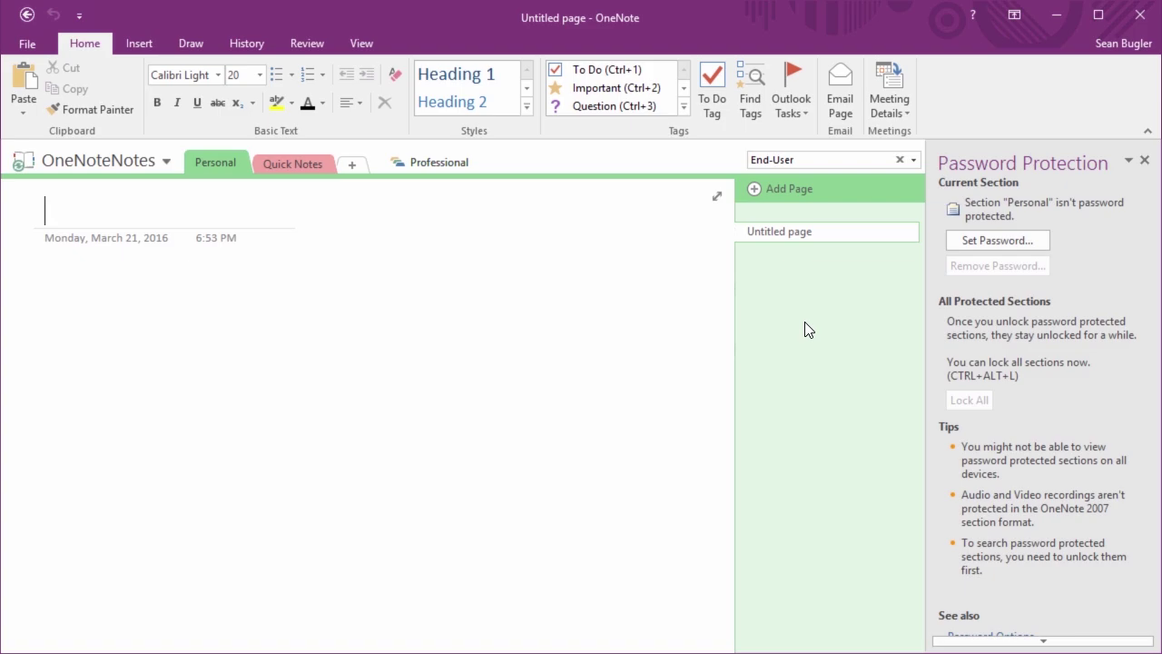
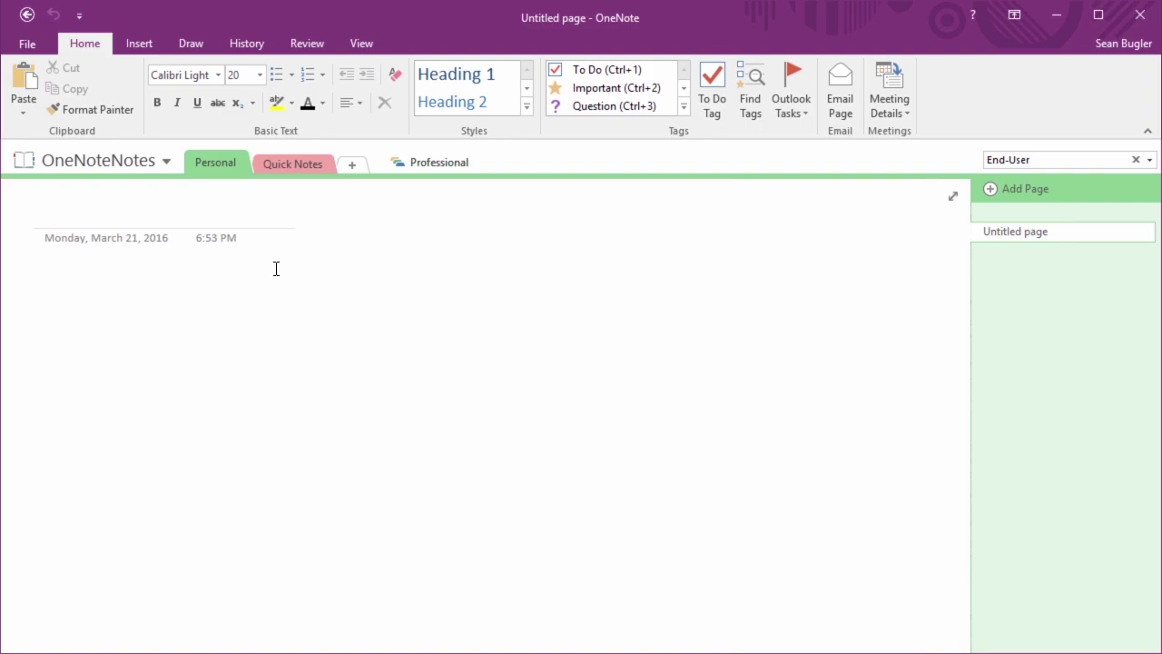
Open the Templates task pane from the Insert tab's Page Templates menu
left_click(354, 48)
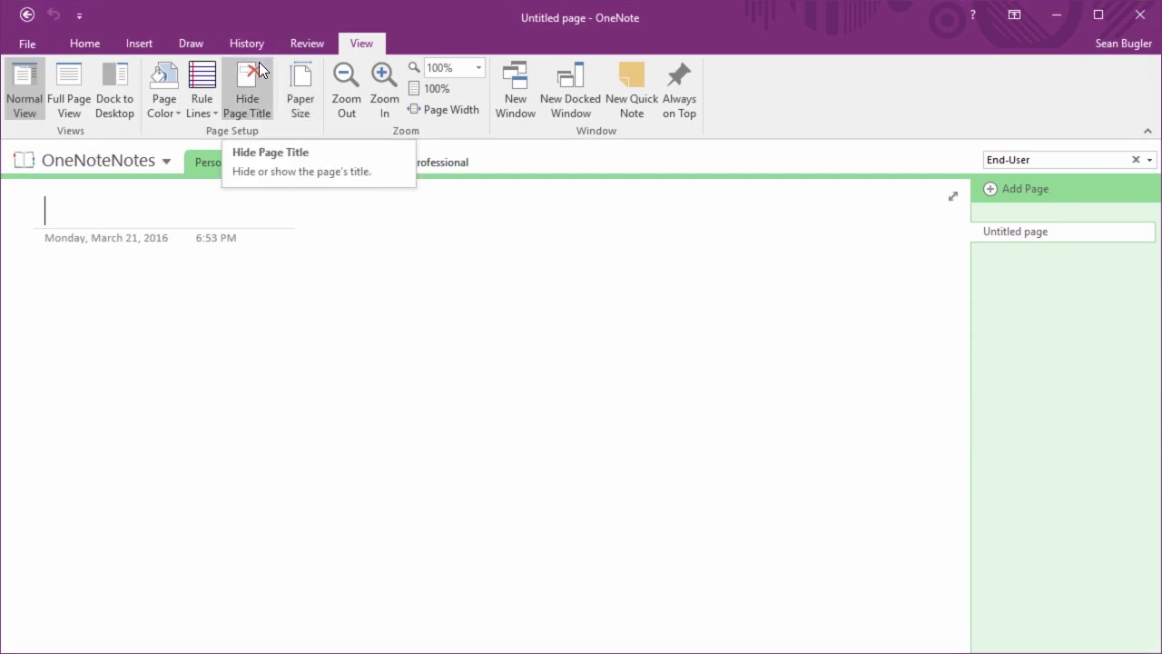
left_click(146, 43)
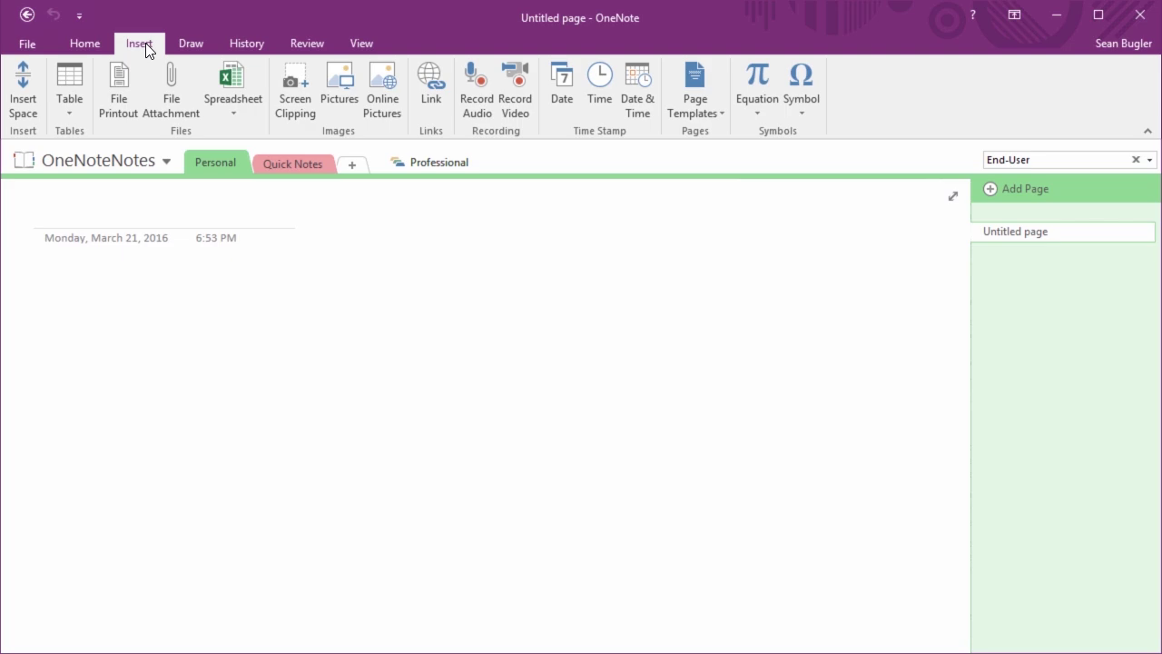
left_click(739, 80)
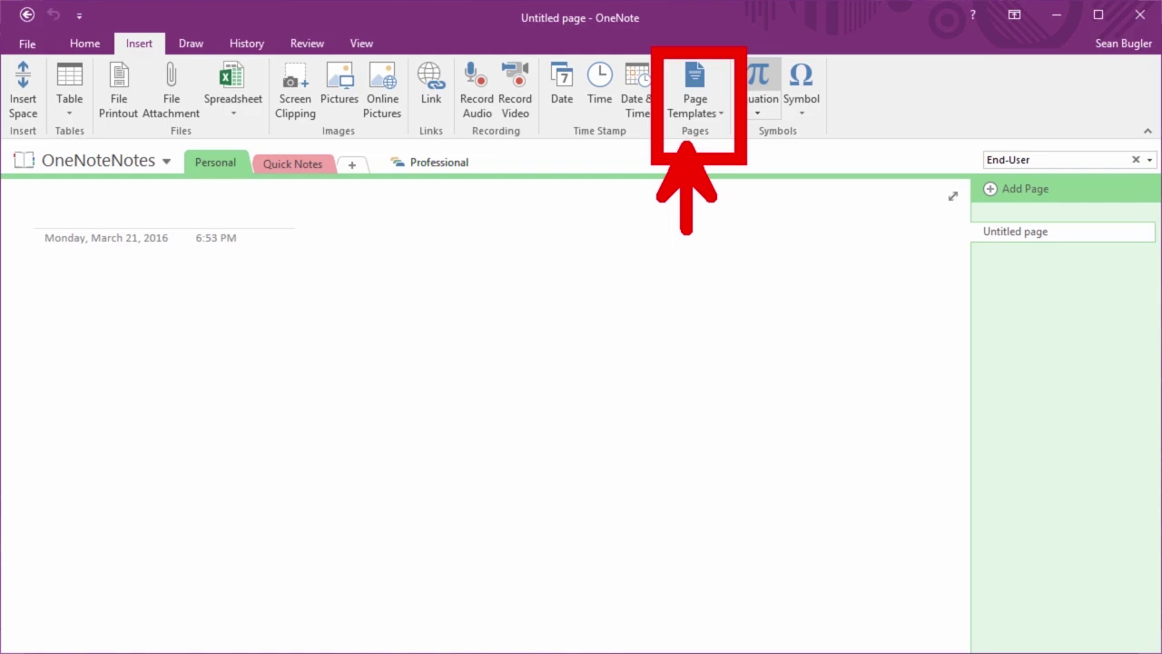
left_click(705, 101)
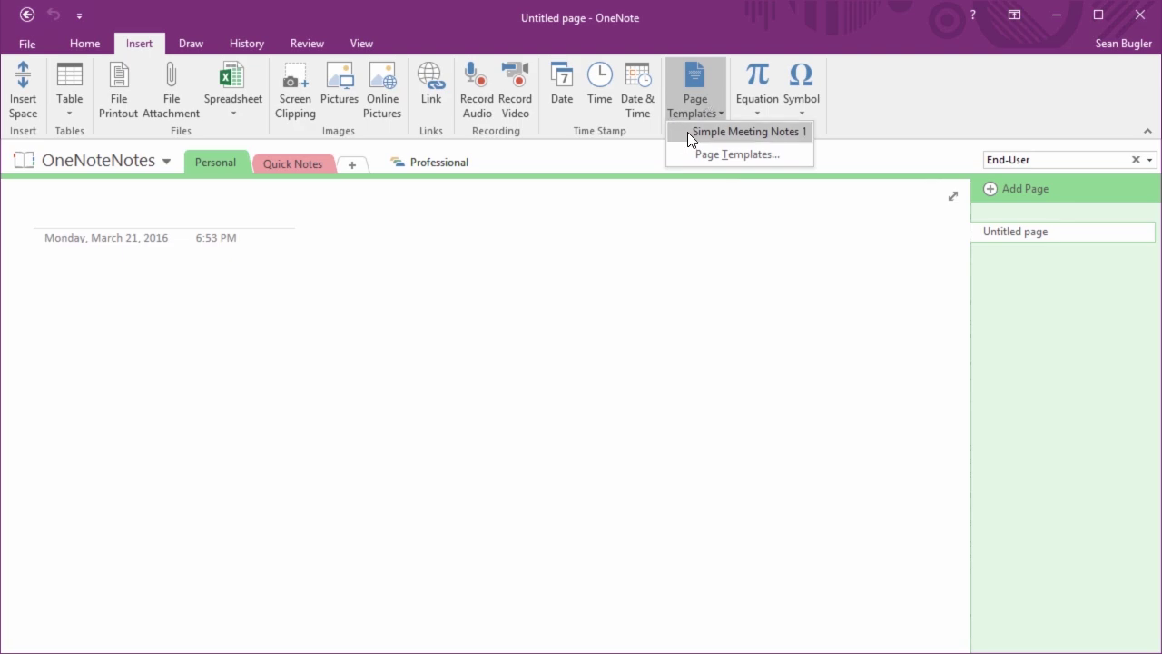
left_click(749, 157)
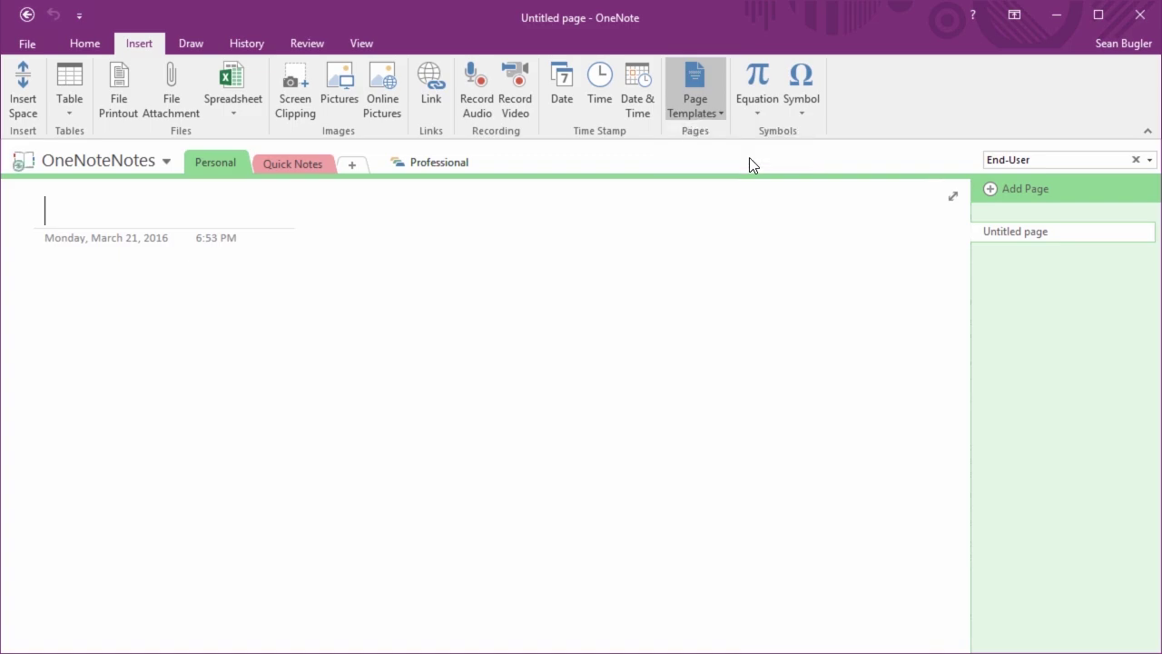
Add pages from the Academic Simple Lecture Notes, Math/Science Class Notes and History Class Notes templates
left_click_drag(693, 325, 848, 315)
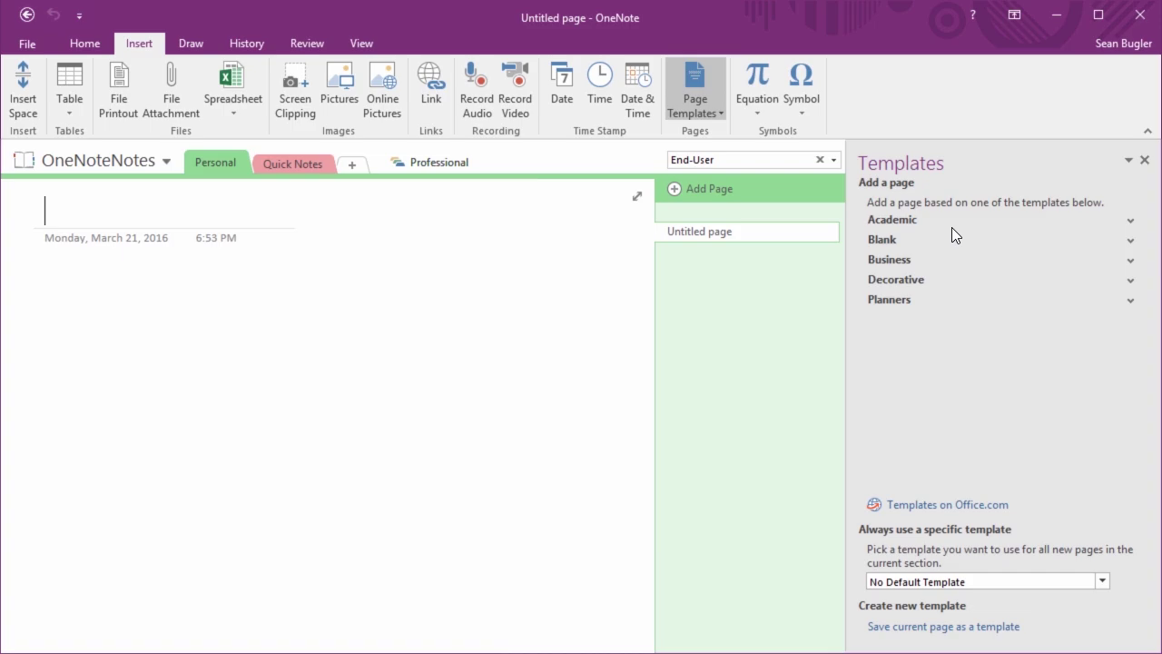
left_click(899, 217)
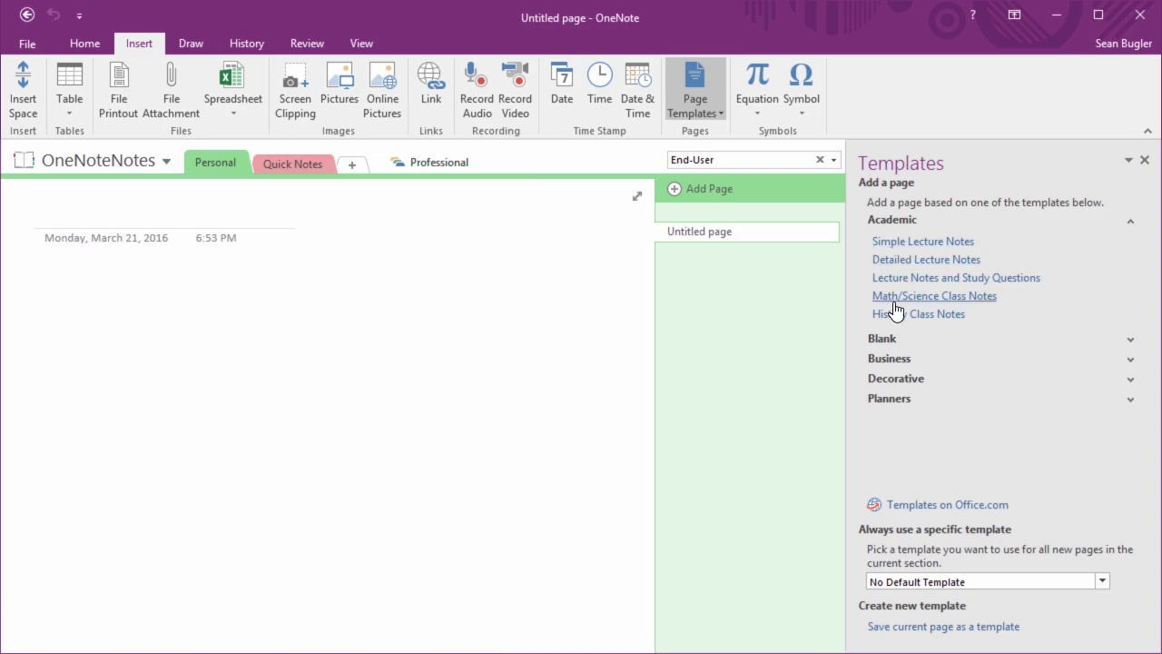
left_click(916, 245)
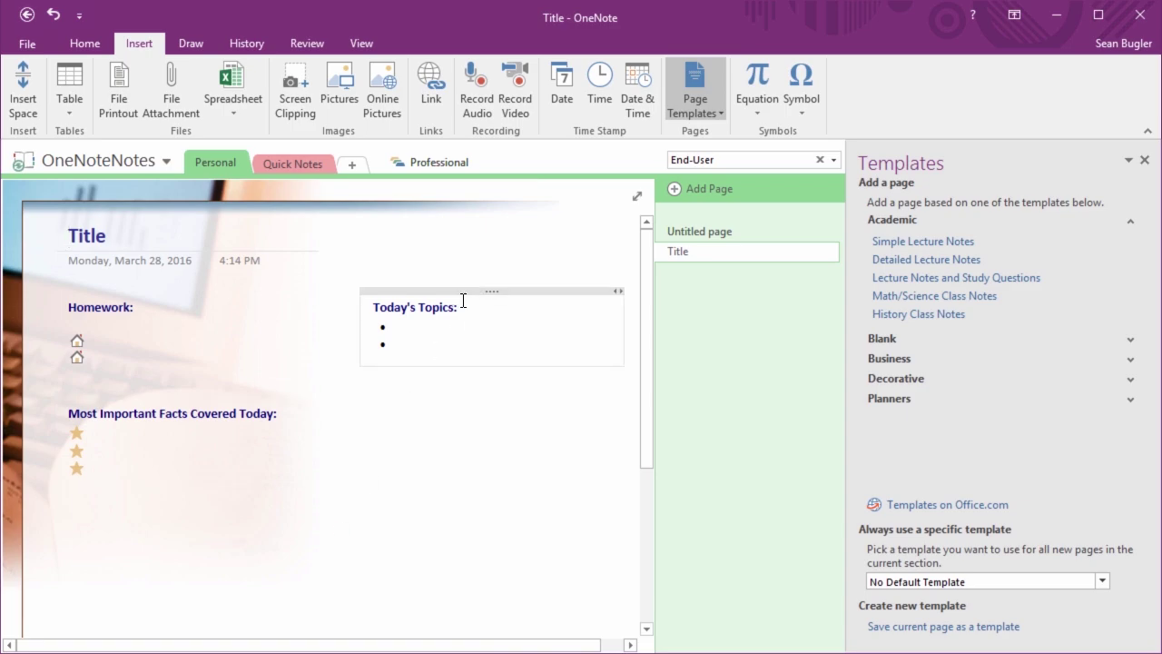
left_click(920, 301)
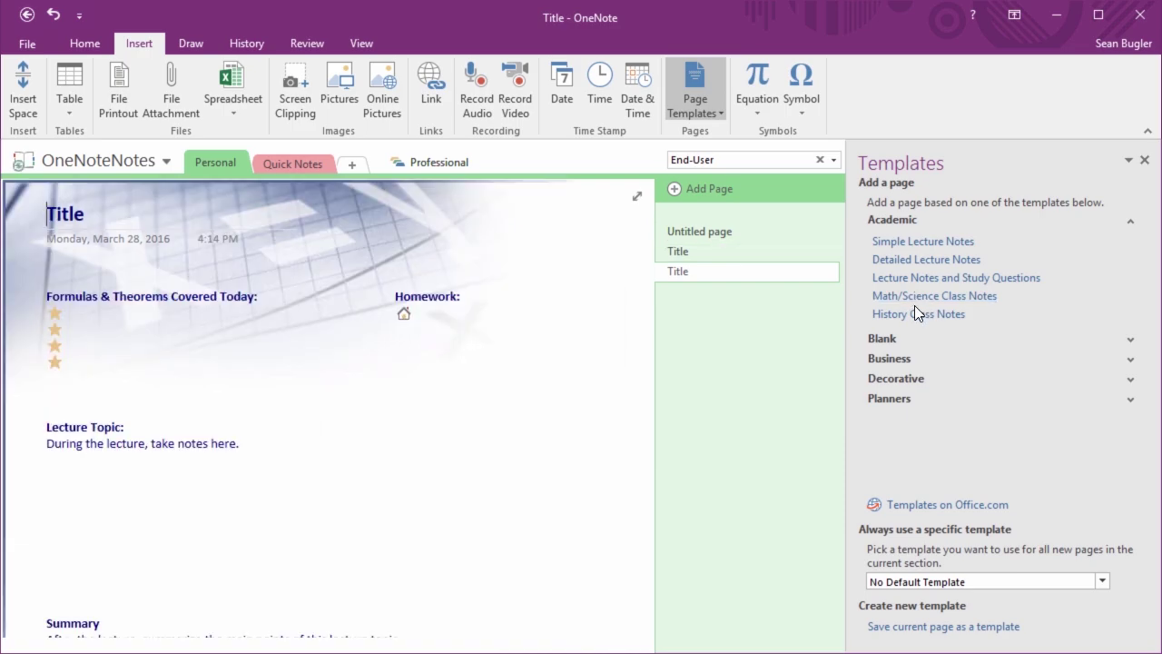
left_click(917, 314)
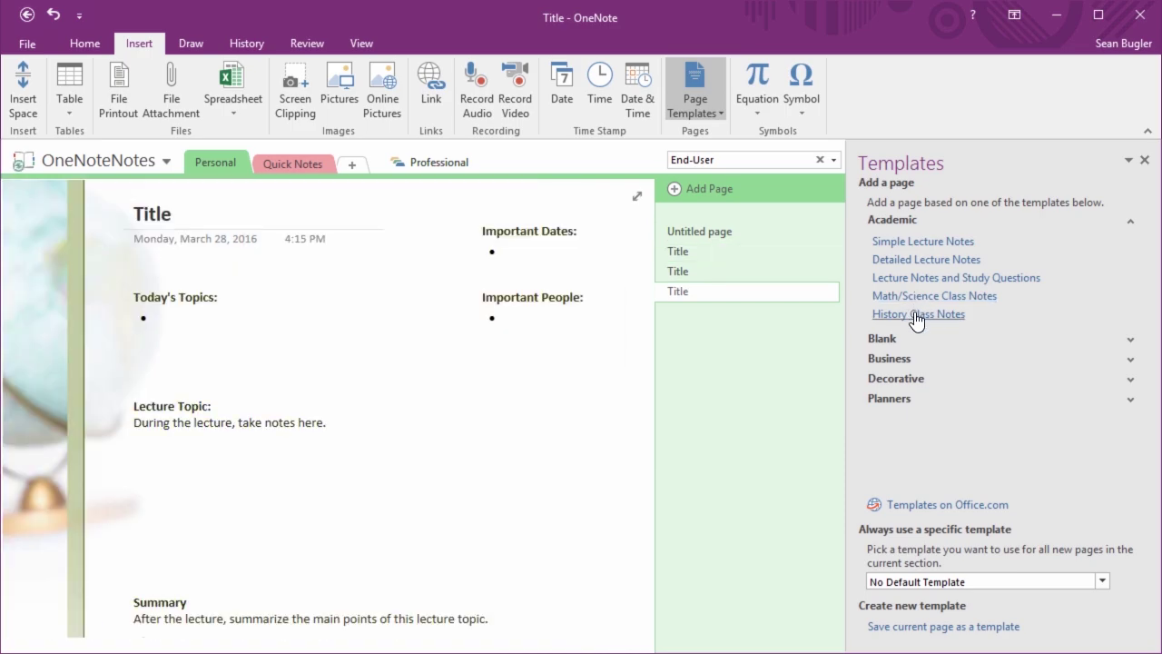
Collapse Academic and browse the templates in the Blank category
left_click(893, 220)
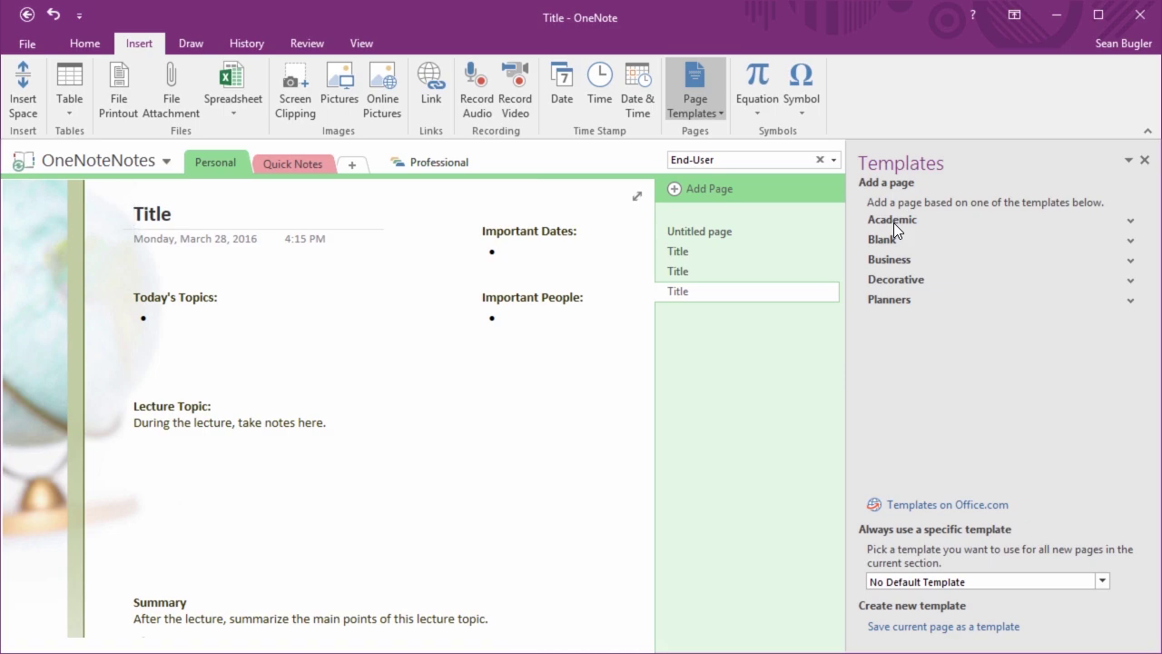
left_click(888, 239)
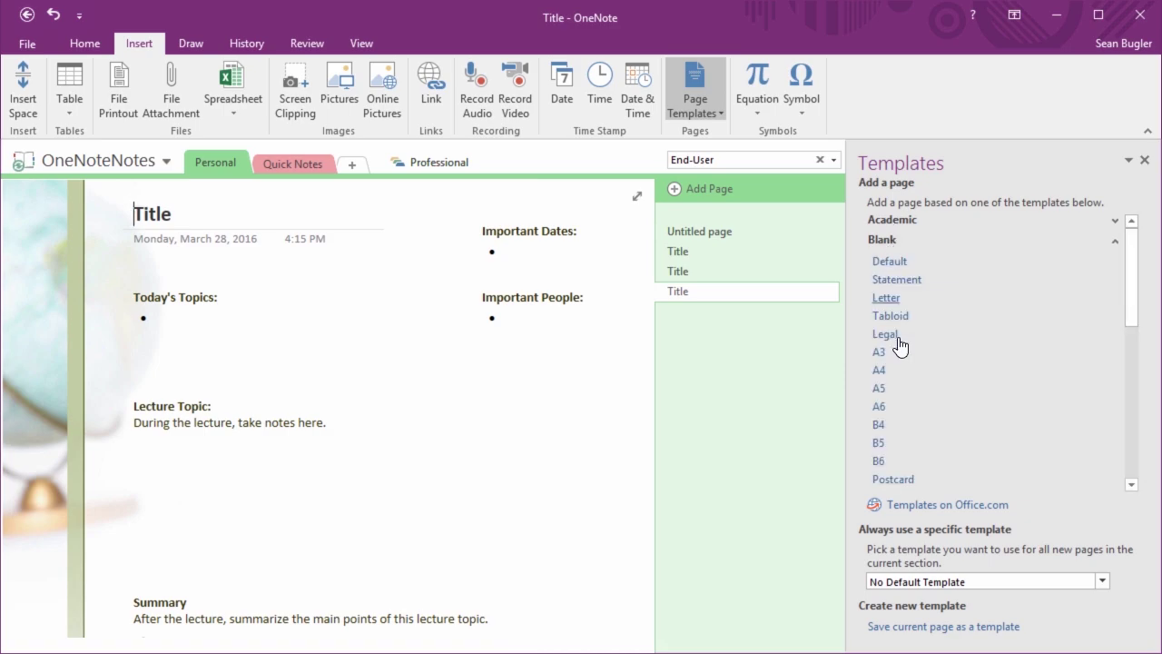
scroll(902, 364, "down", 4)
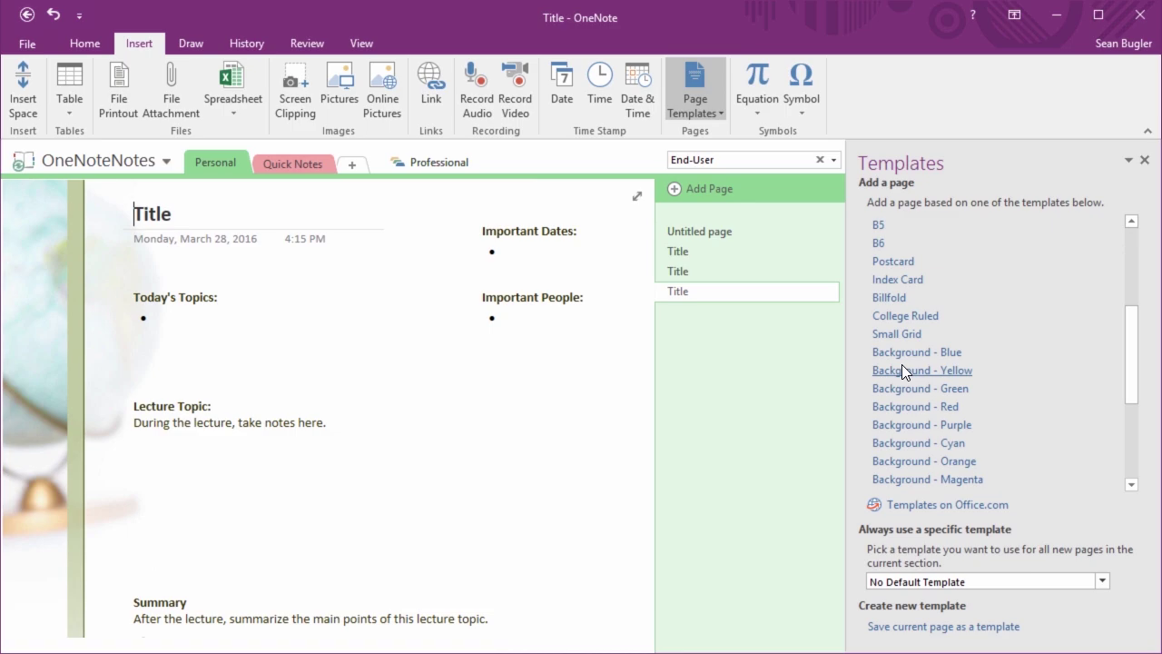
scroll(902, 364, "down", 3)
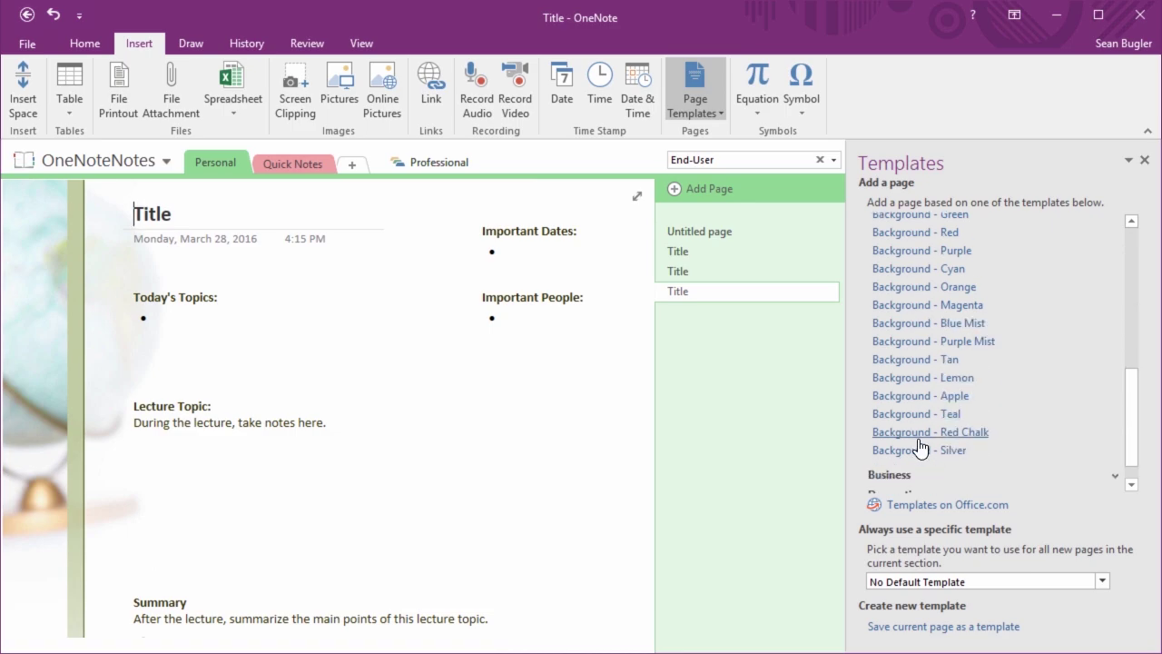
scroll(927, 423, "up", 7)
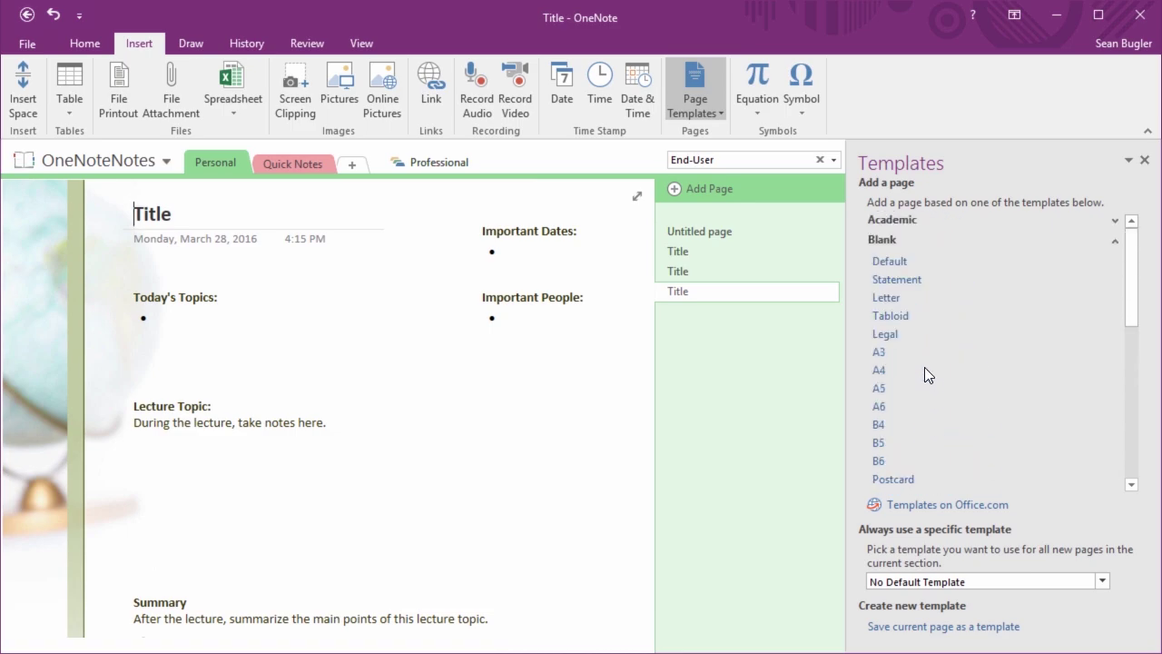
left_click(886, 241)
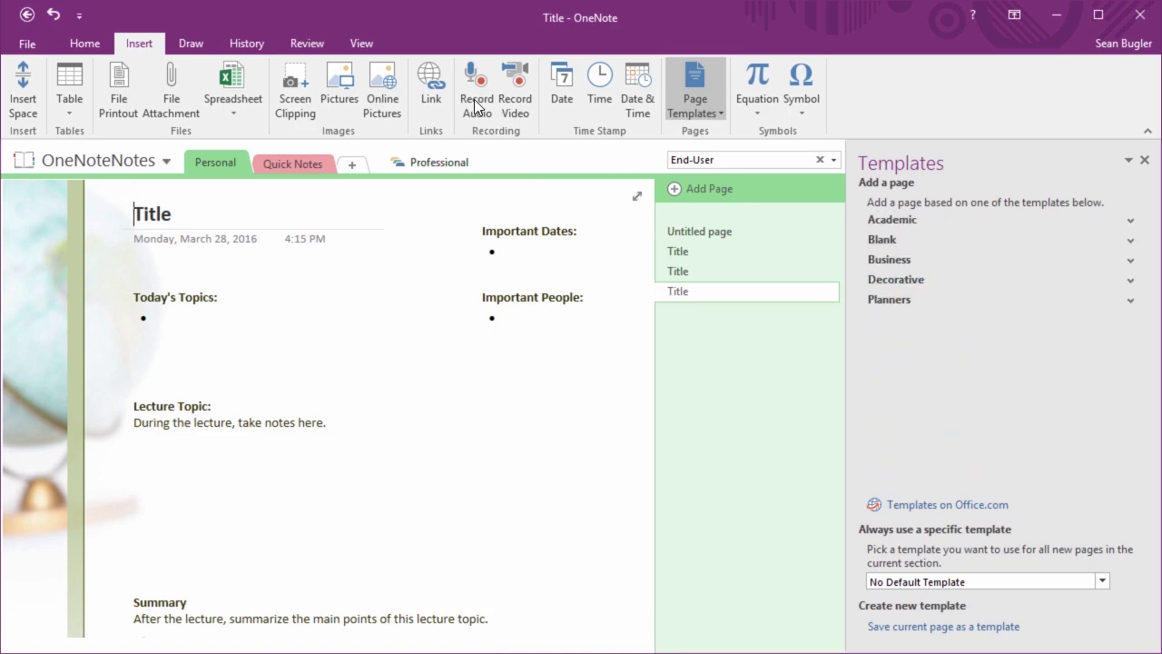
left_click(364, 37)
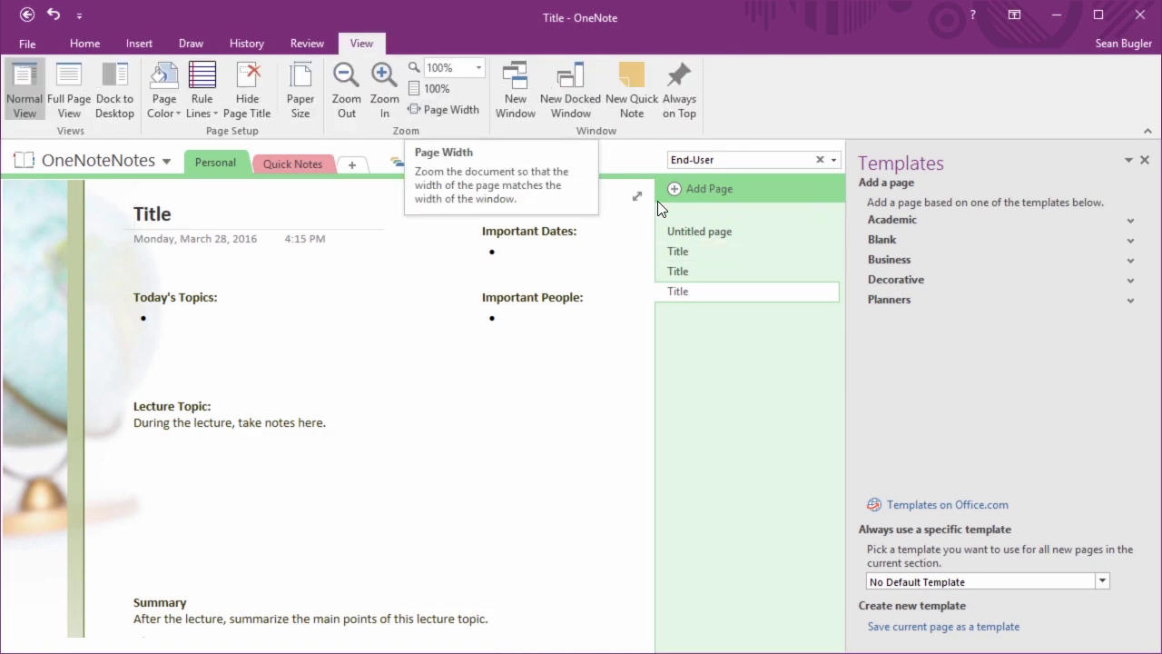
left_click(894, 242)
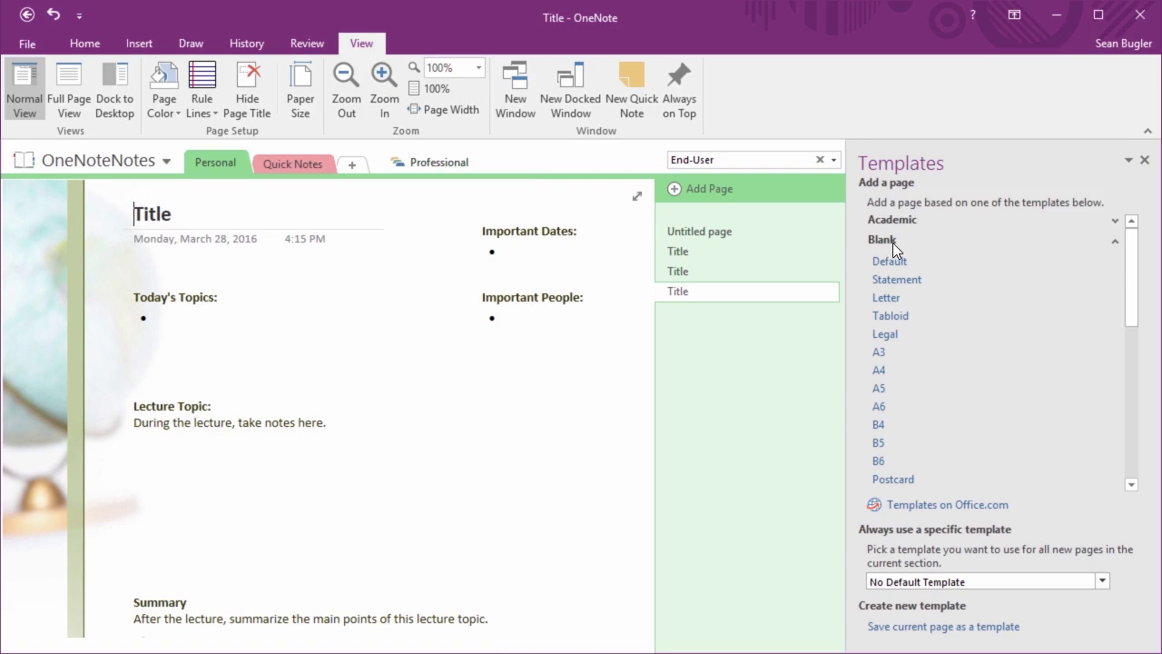
left_click(893, 242)
left_click(890, 259)
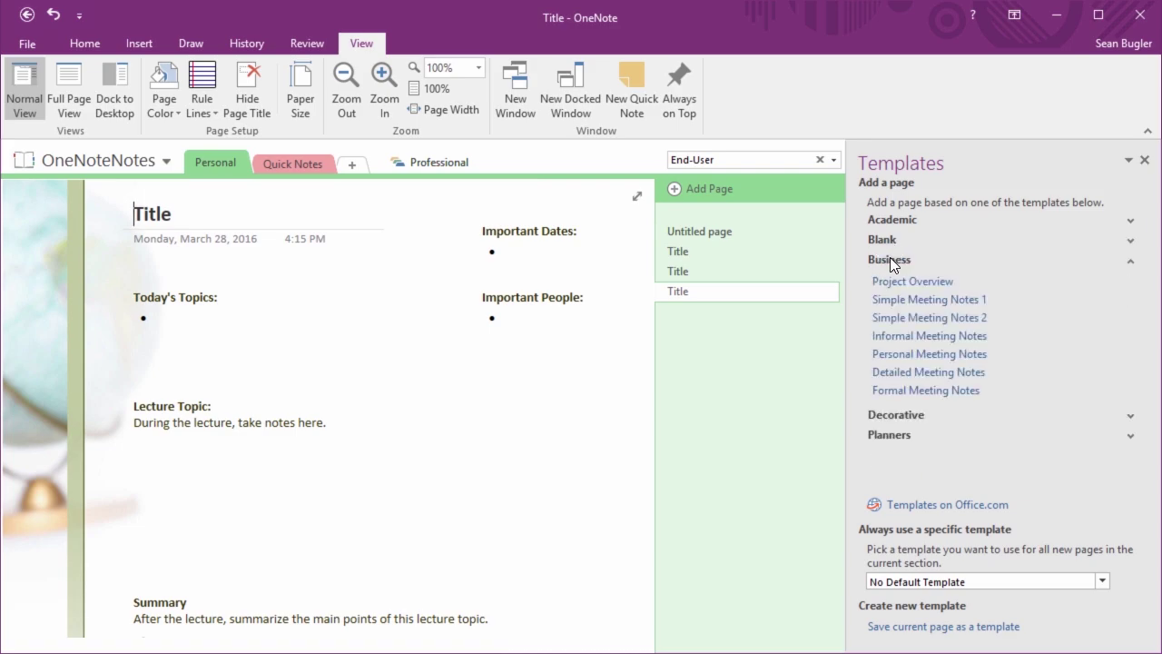
left_click(891, 285)
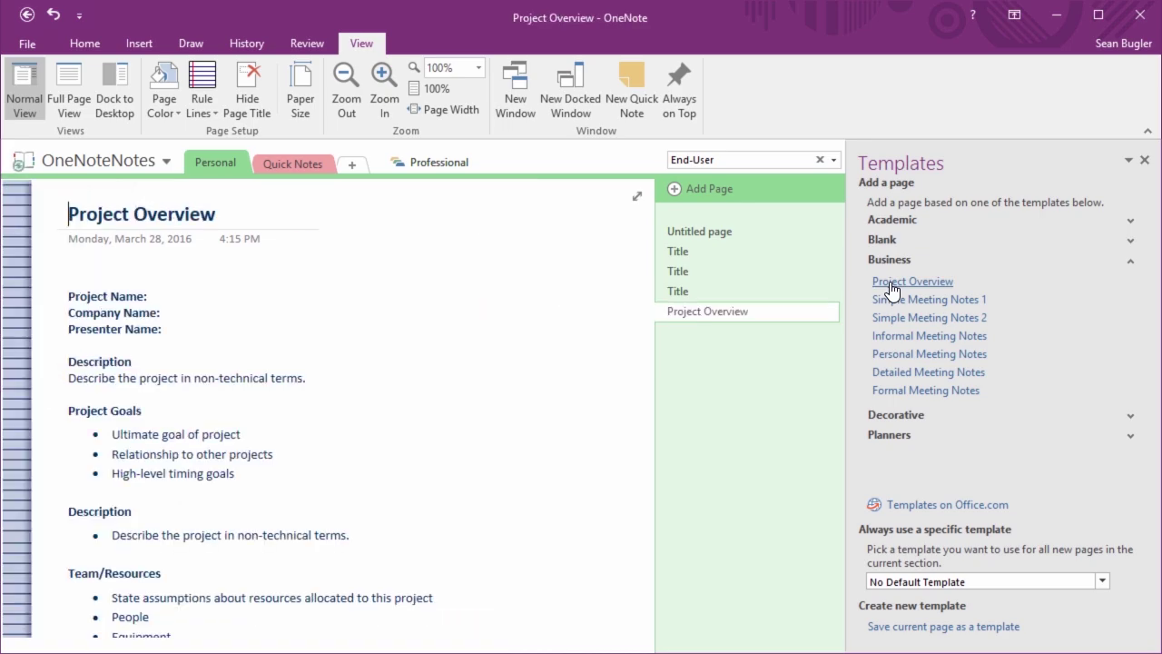
scroll(385, 284, "down", 10)
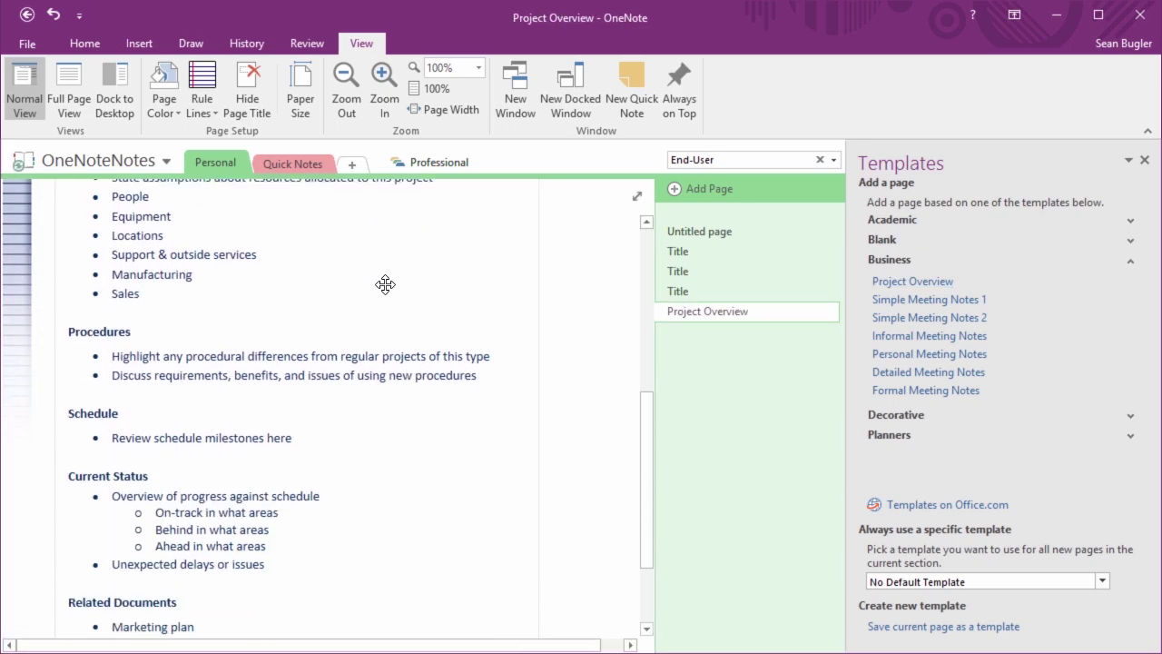
scroll(385, 284, "up", 10)
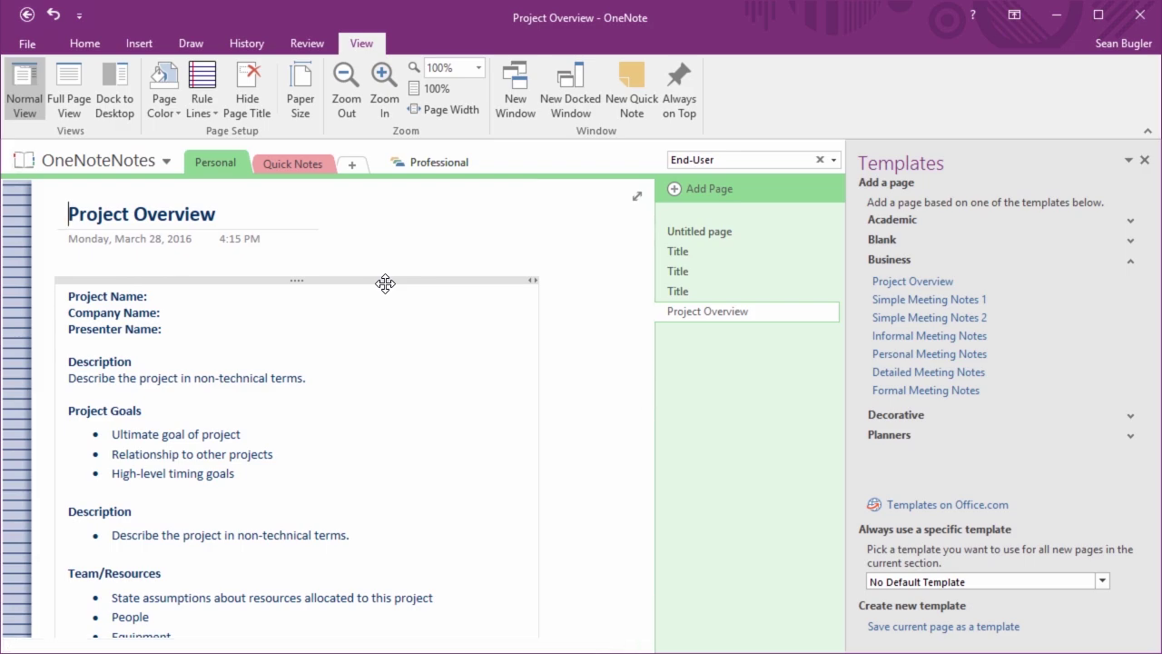
left_click(916, 345)
left_click(106, 349)
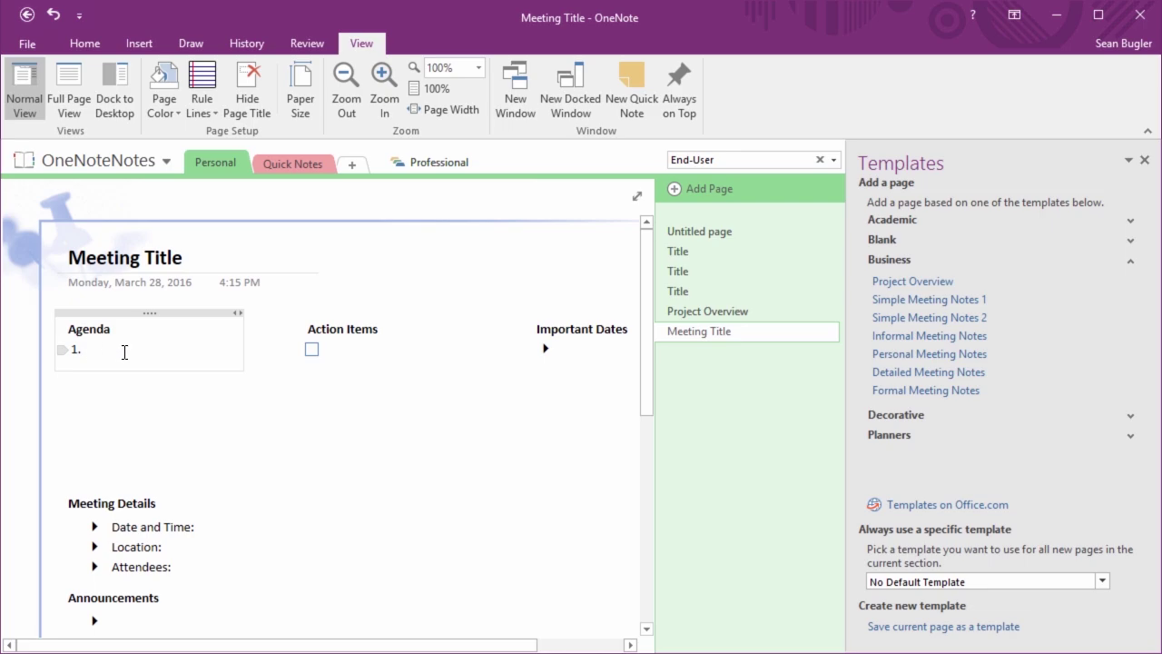
left_click(332, 355)
left_click(567, 352)
scroll(190, 354, "down", 2)
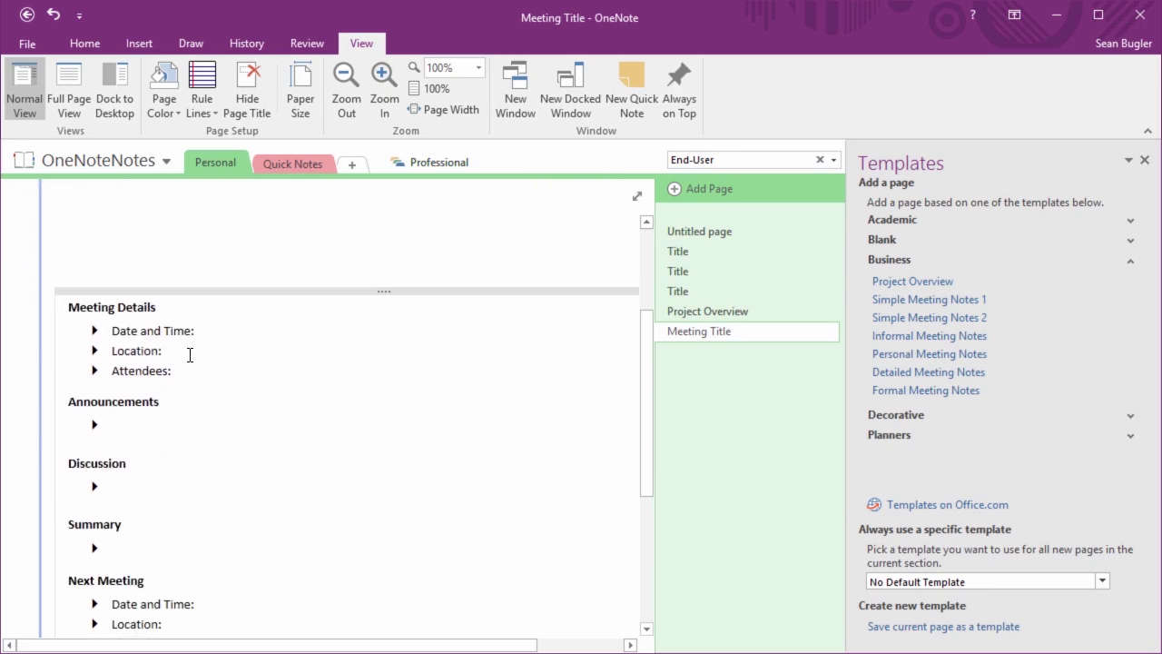
scroll(148, 426, "down", 2)
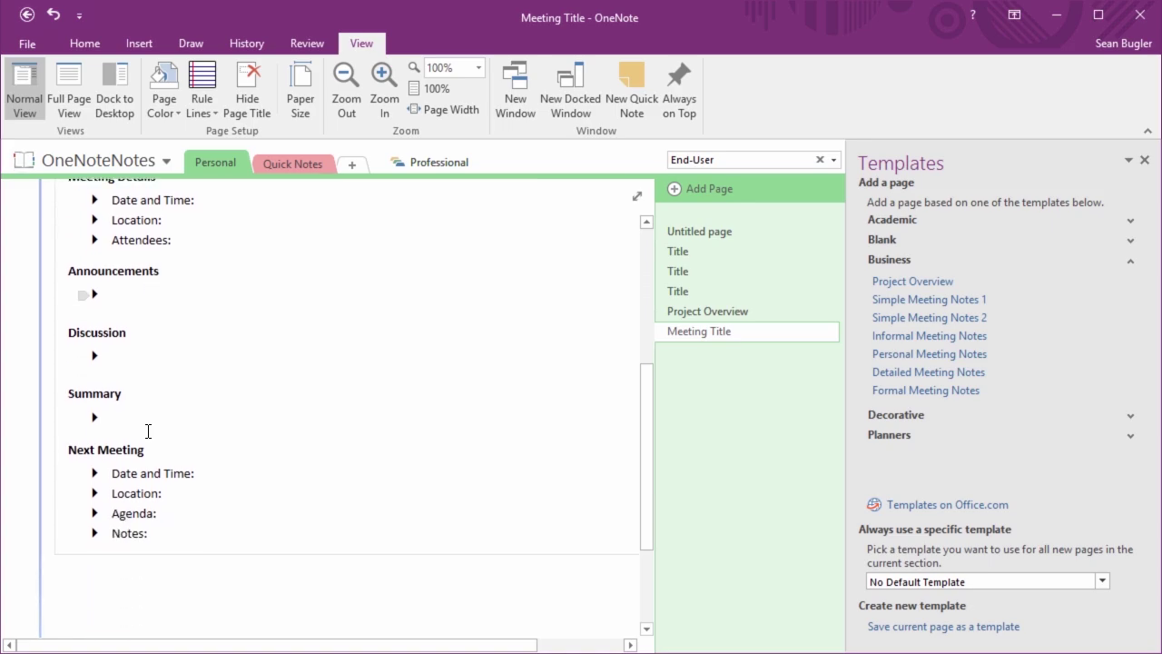
left_click(903, 262)
scroll(612, 324, "up", 5)
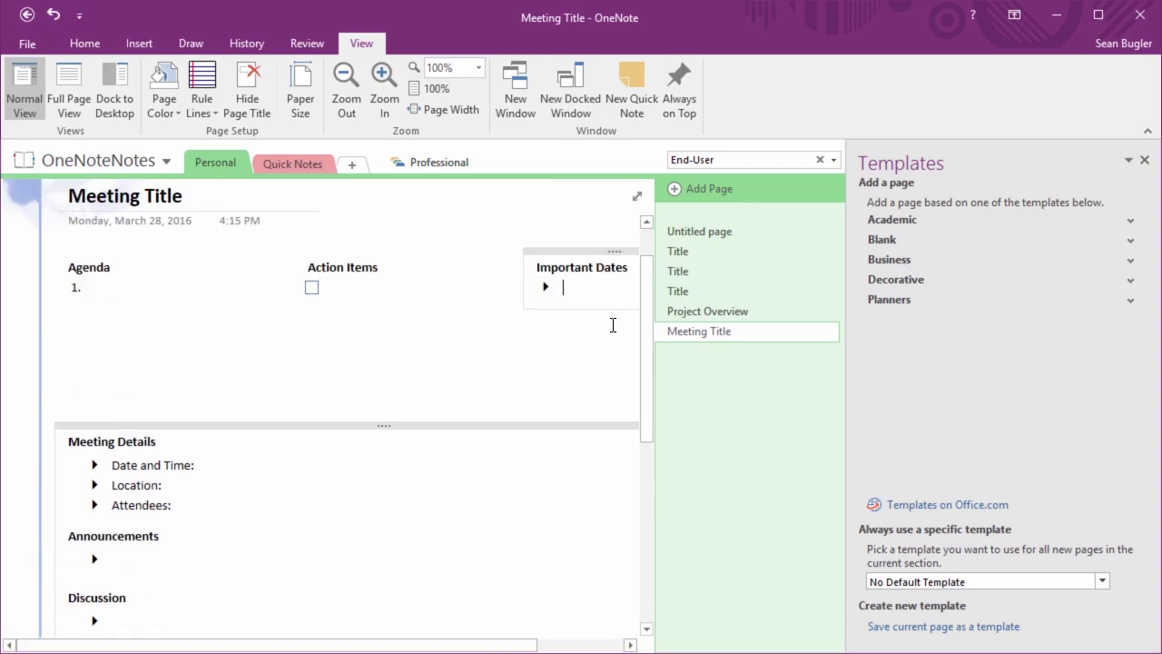
left_click(911, 279)
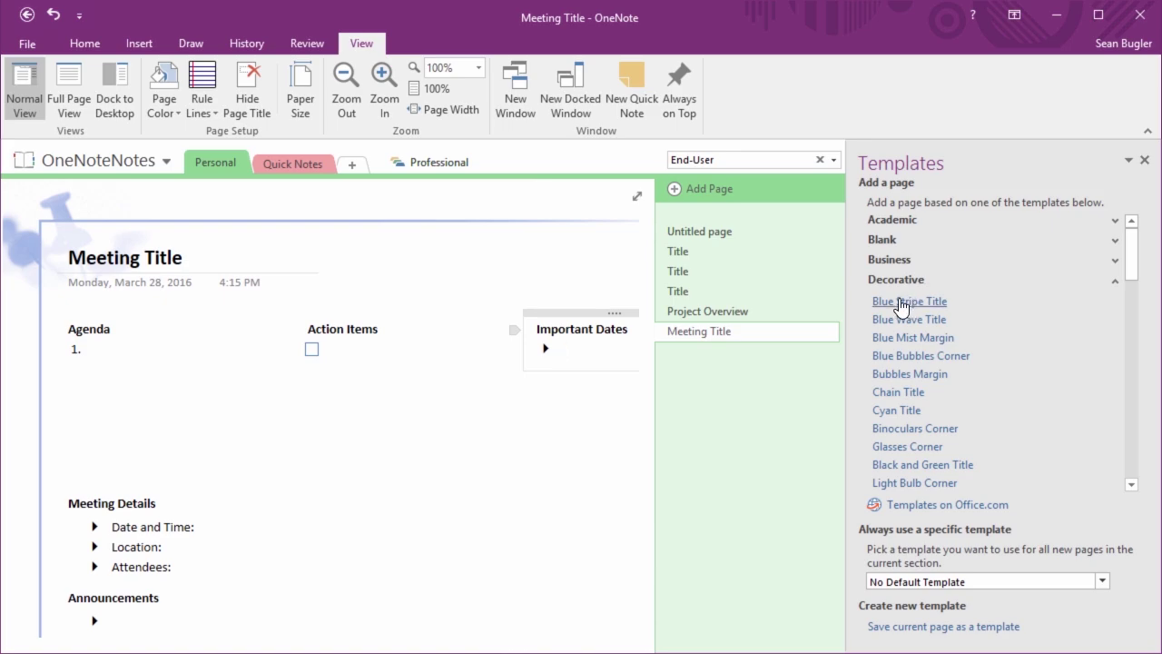
left_click(901, 320)
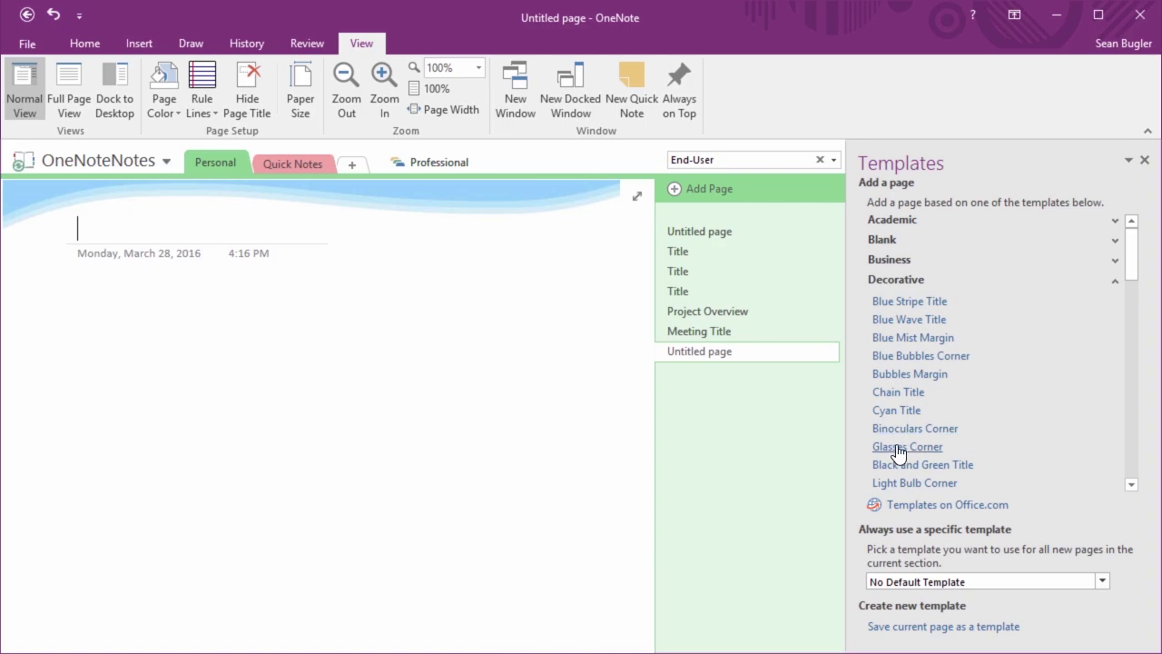
left_click(944, 484)
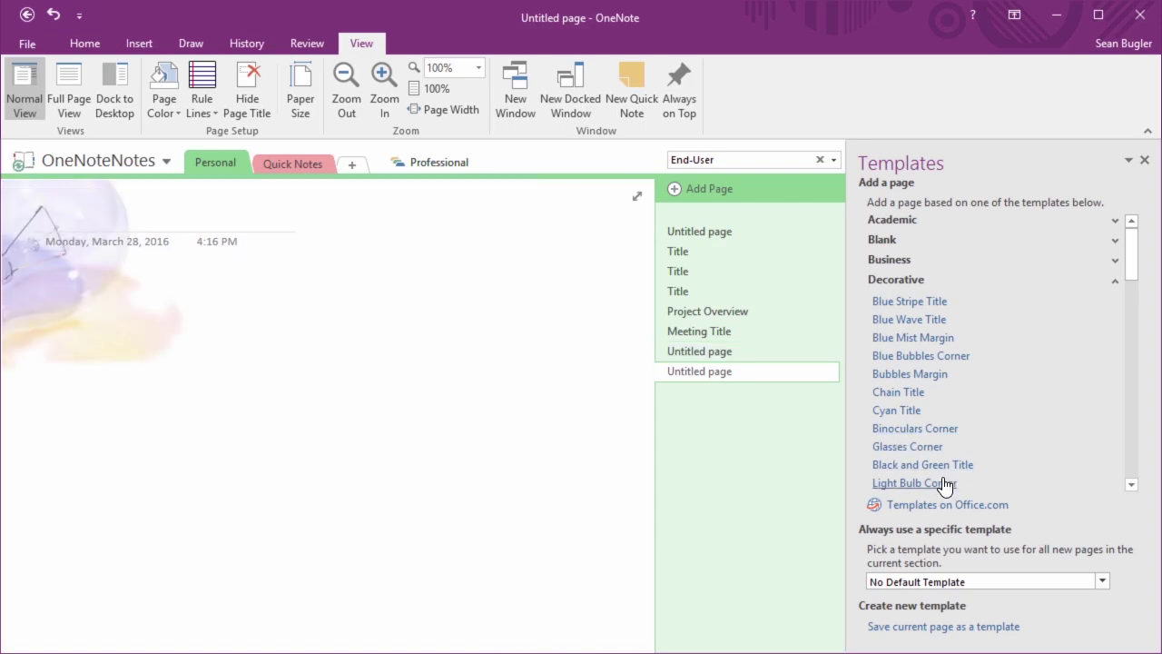
scroll(907, 339, "down", 4)
scroll(910, 341, "up", 4)
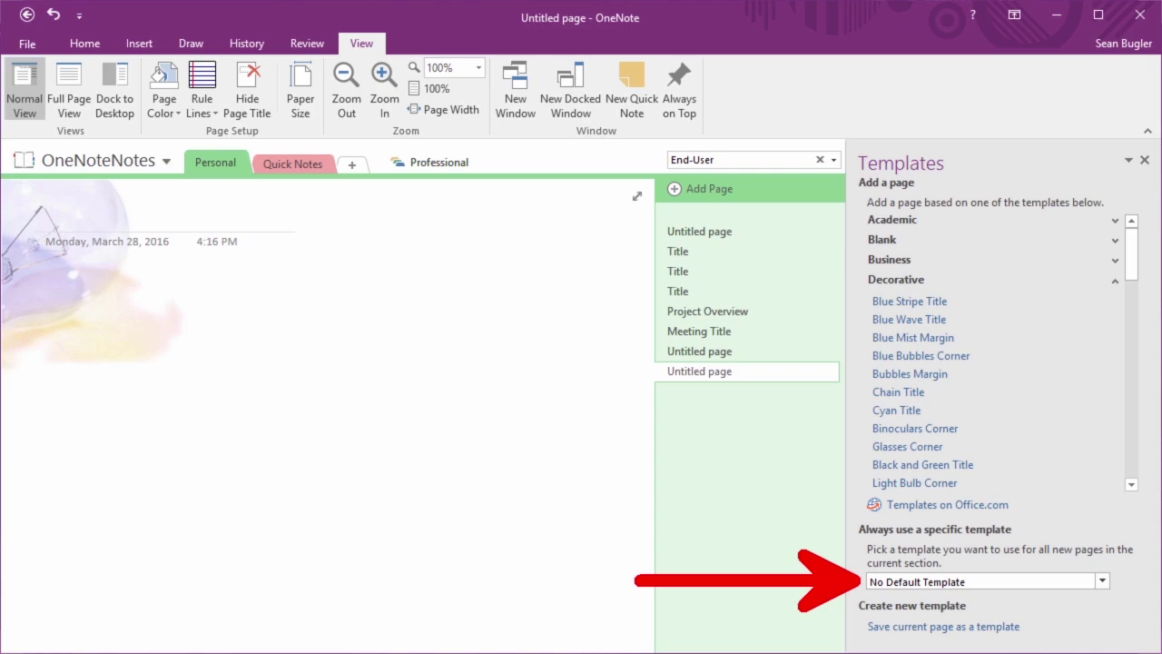
In the Professional group's Learn iT! section, add a page using the Black and Green Title template
left_click(453, 168)
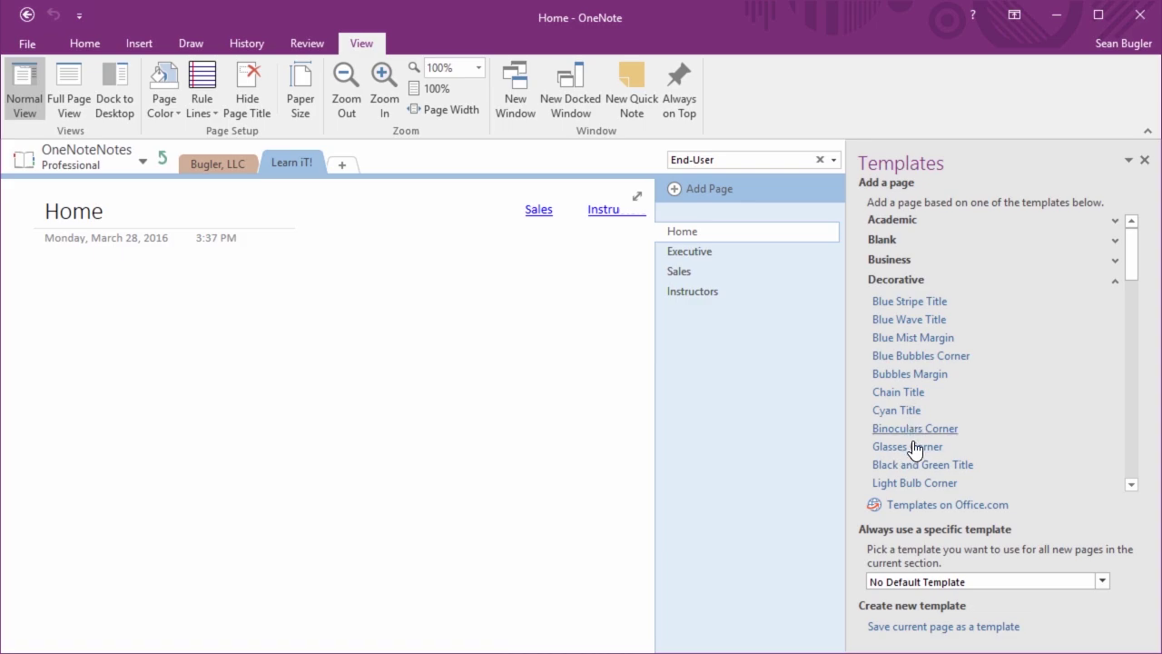
scroll(913, 442, "down", 2)
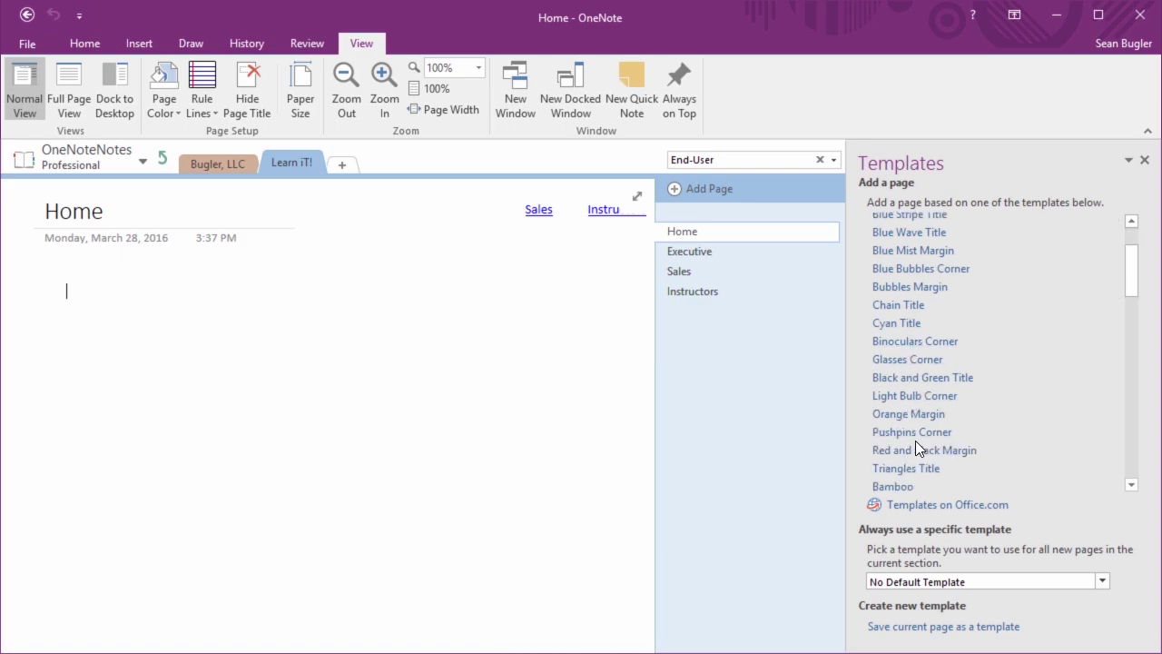
left_click(942, 377)
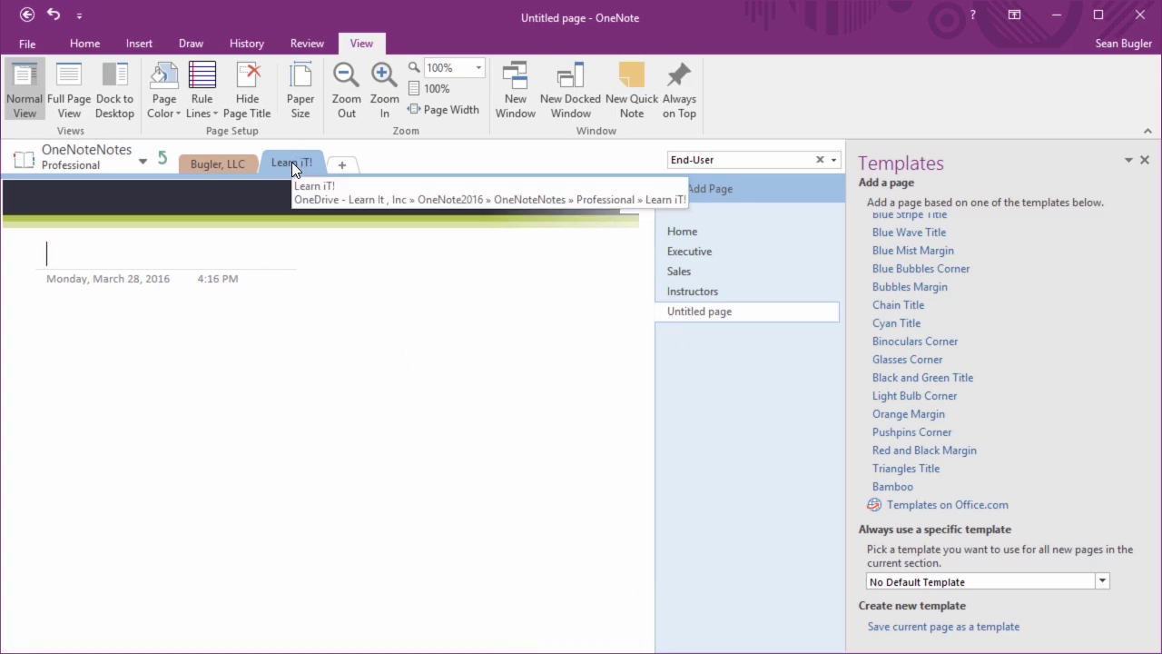
Set Black and Green Title - Decorative as Learn iT!'s default template and add a new page
left_click(917, 585)
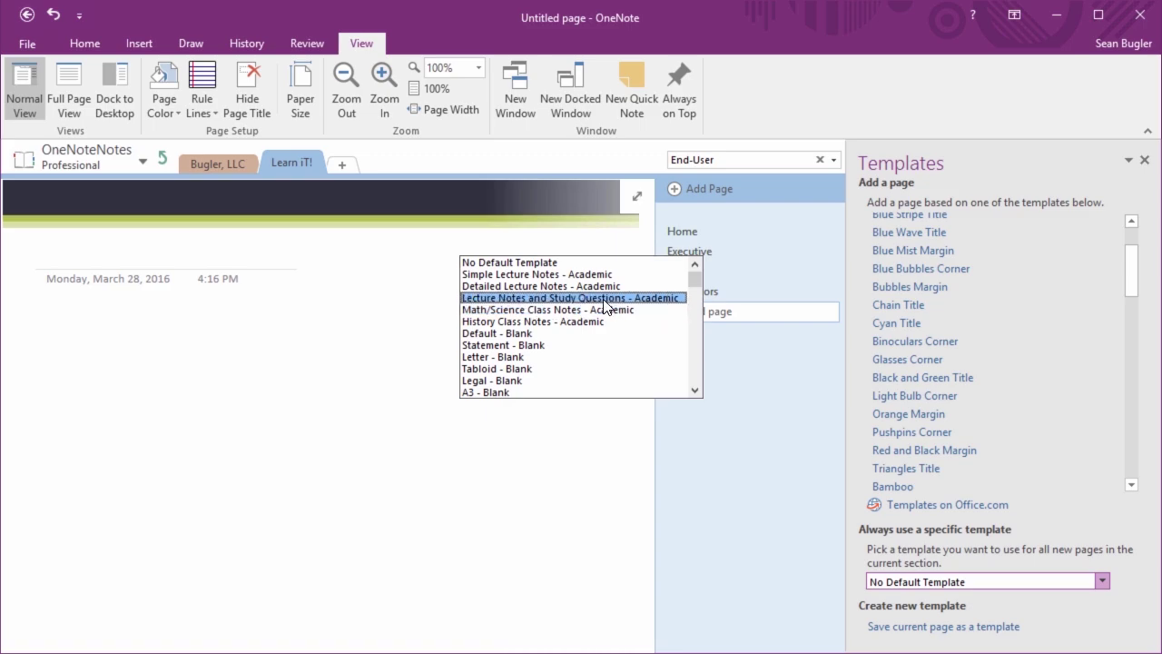
scroll(606, 307, "down", 13)
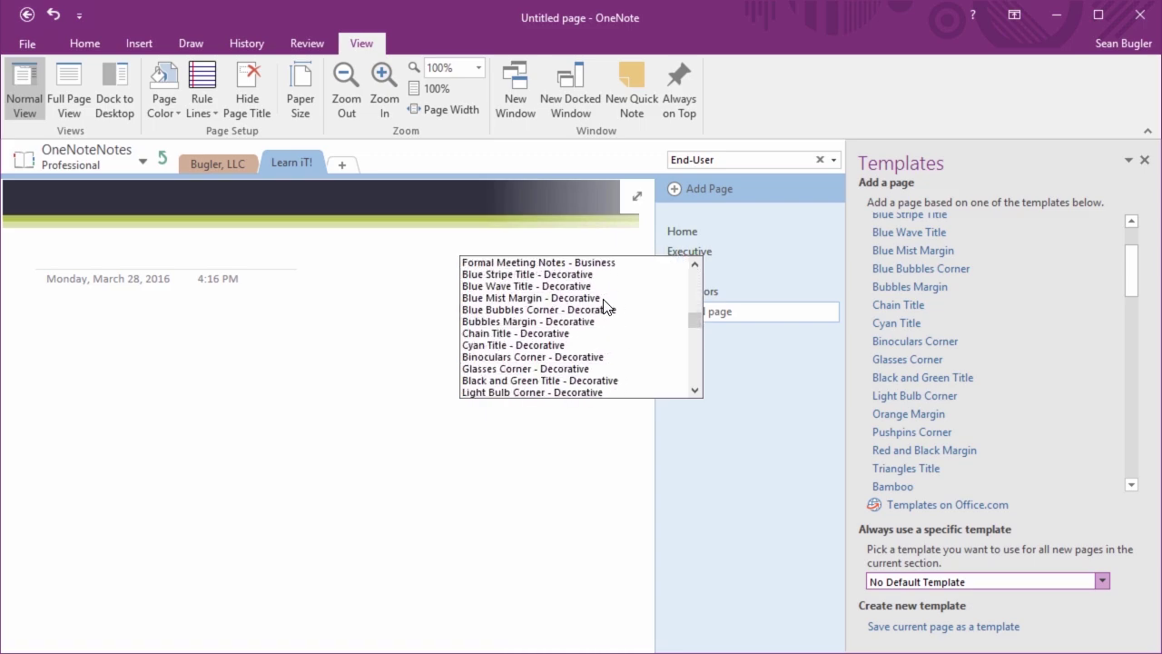
scroll(607, 306, "down", 1)
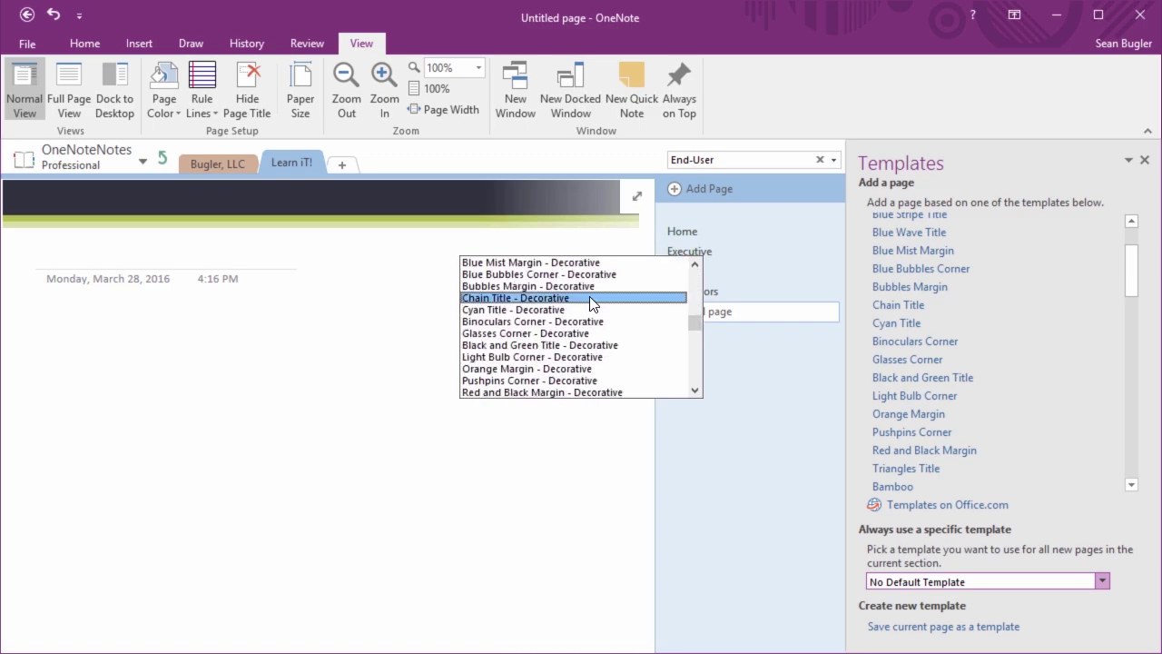
left_click(538, 346)
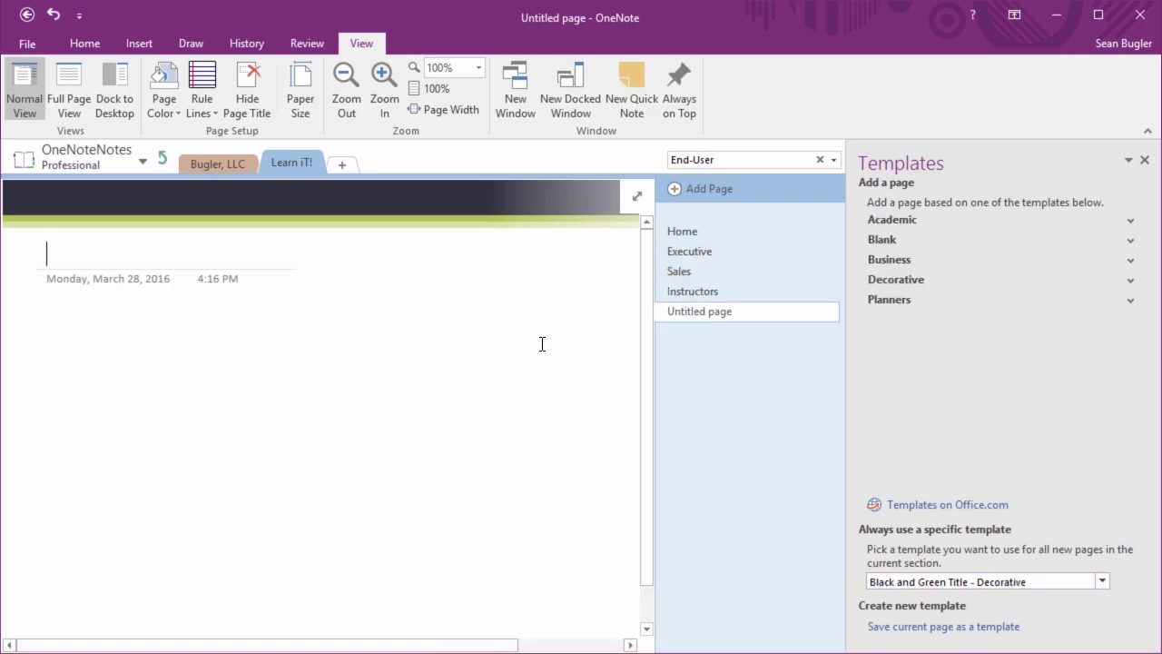
left_click(695, 188)
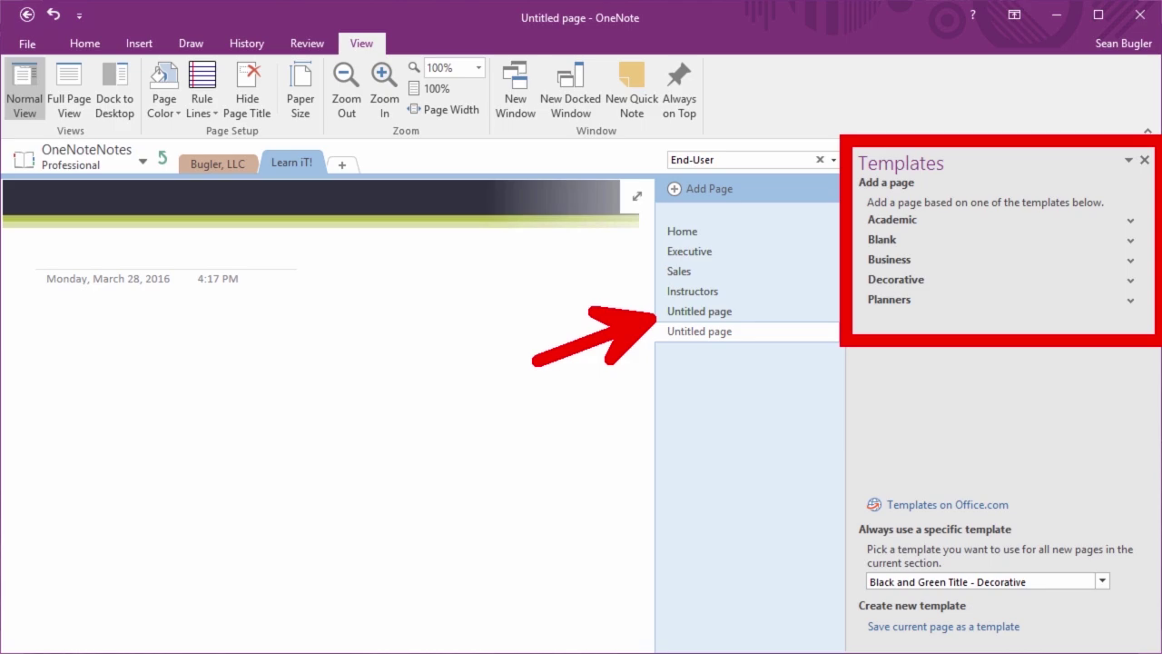
Delete the first Untitled page and bring up options for the remaining one
right_click(701, 312)
left_click(767, 346)
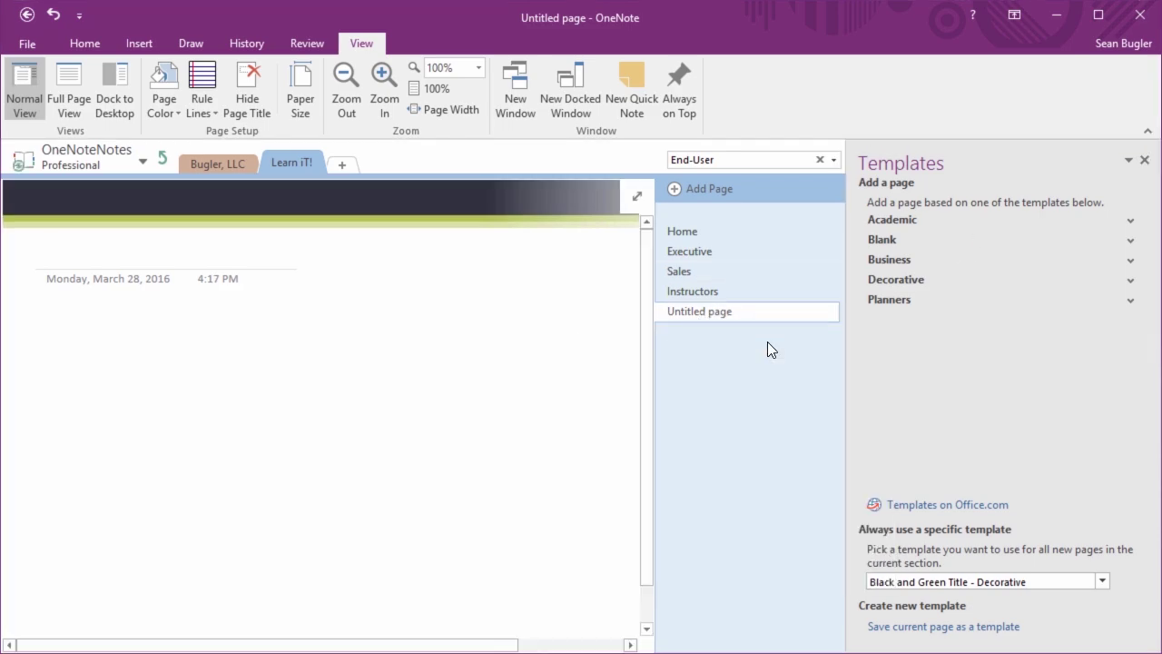
right_click(718, 311)
Delete the remaining Untitled page, then add and delete another default-template test page
left_click(766, 346)
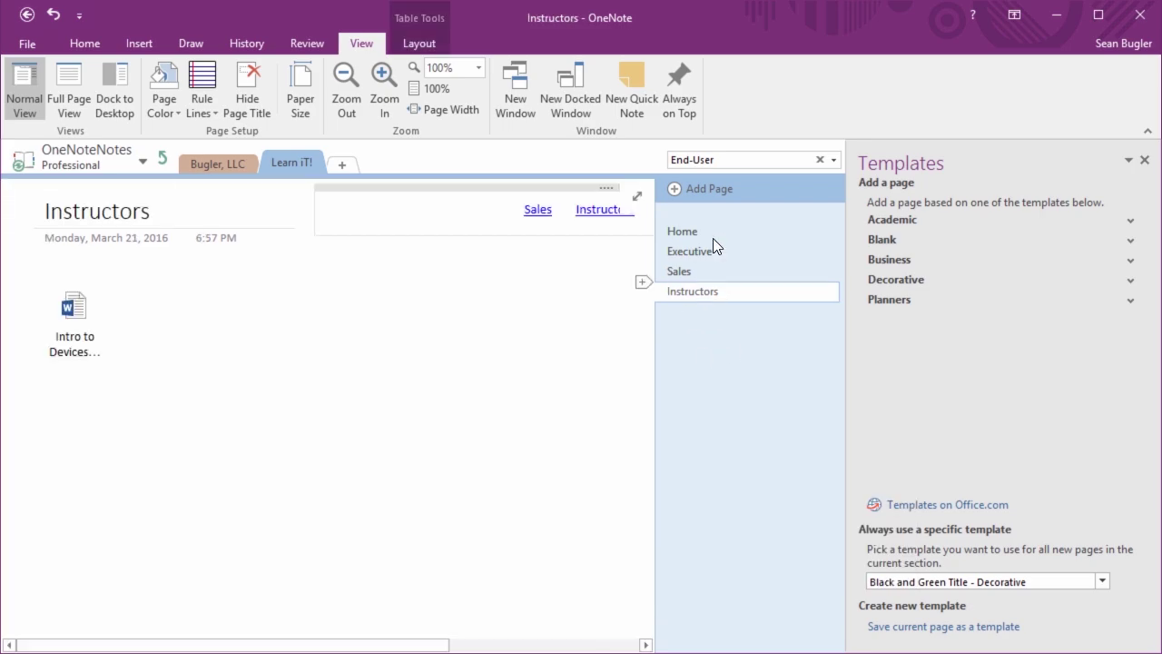
left_click(685, 189)
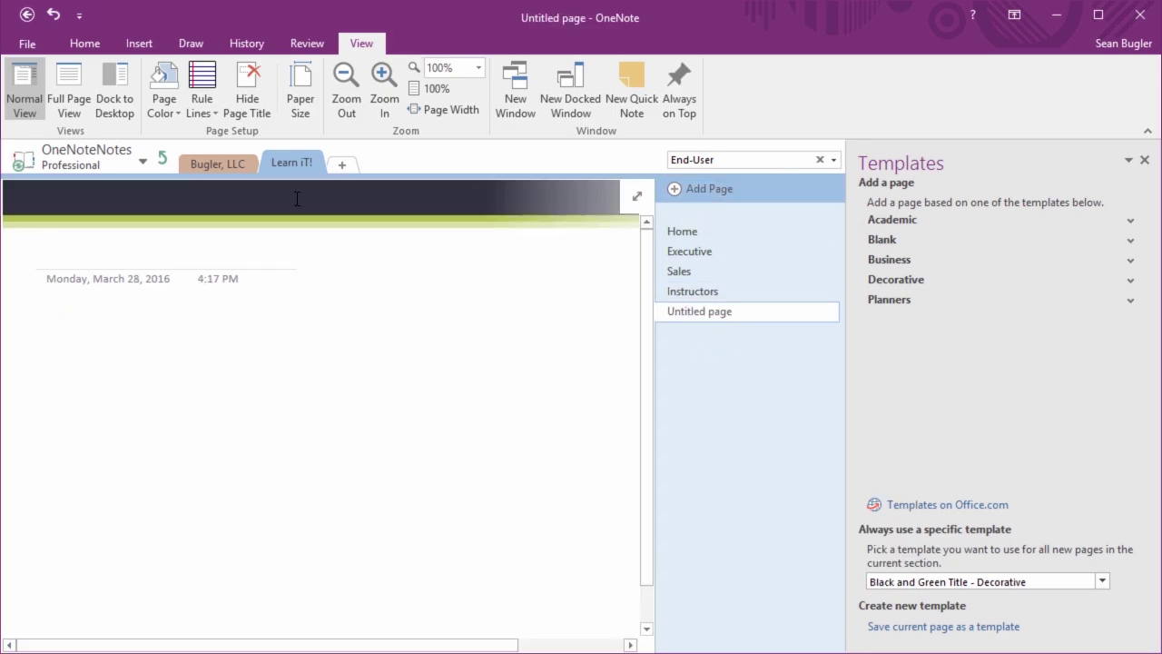
right_click(677, 318)
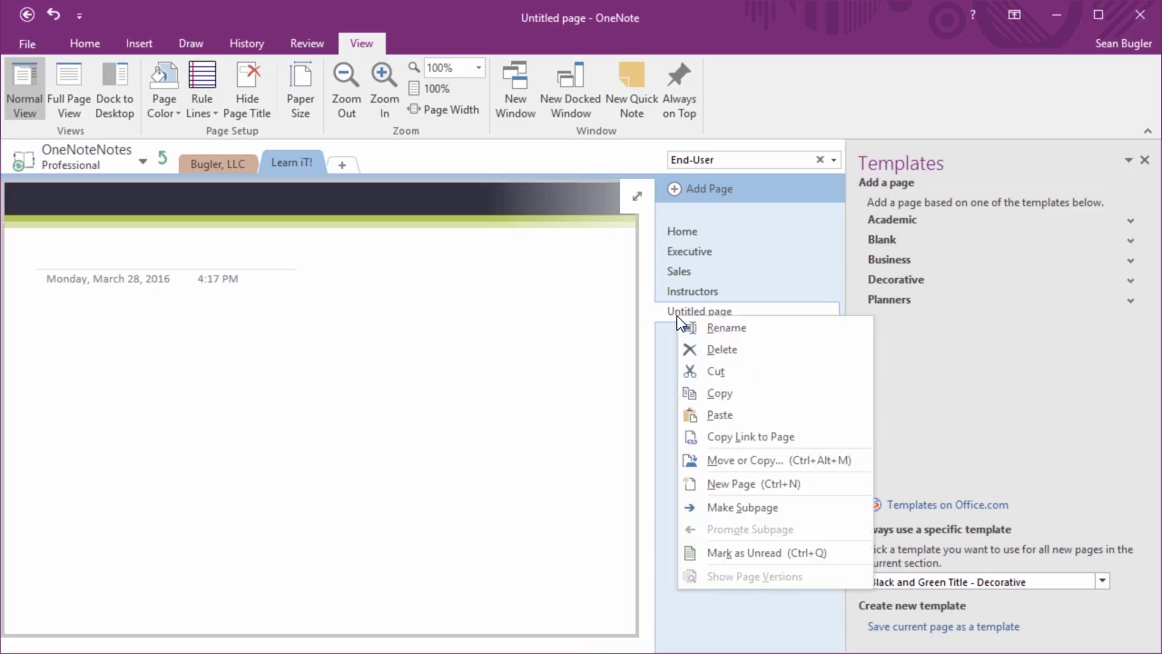
left_click(717, 349)
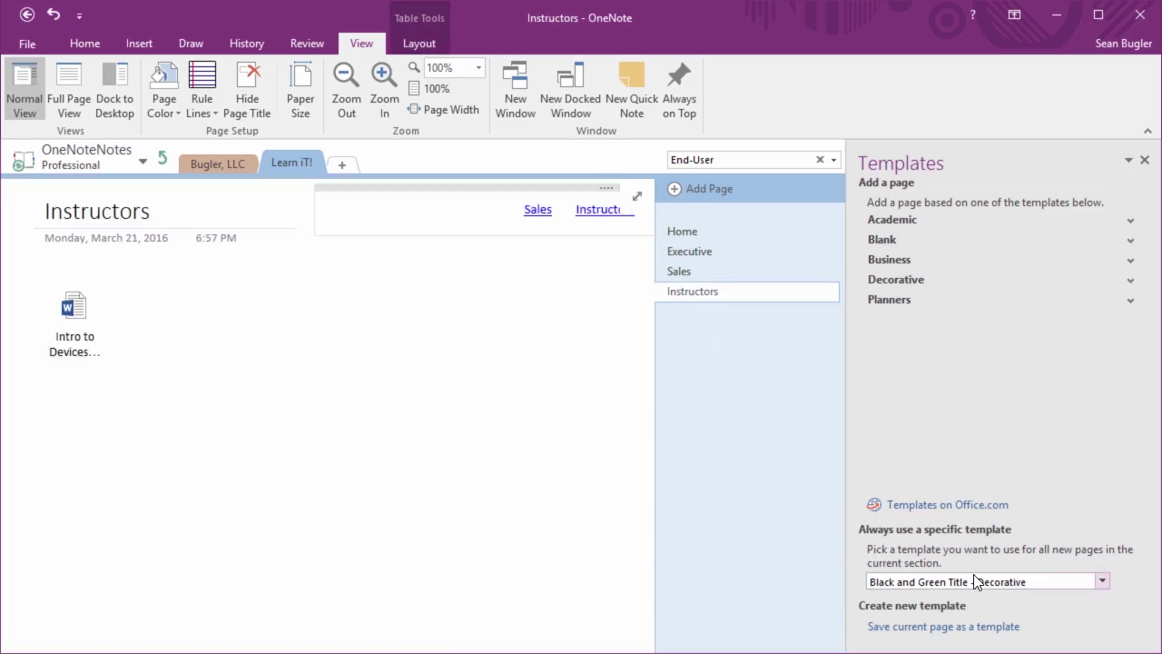
Browse Bugler, LLC and Learn iT!'s Sales, Home and Executive pages, then return to the top-level sections
left_click(227, 162)
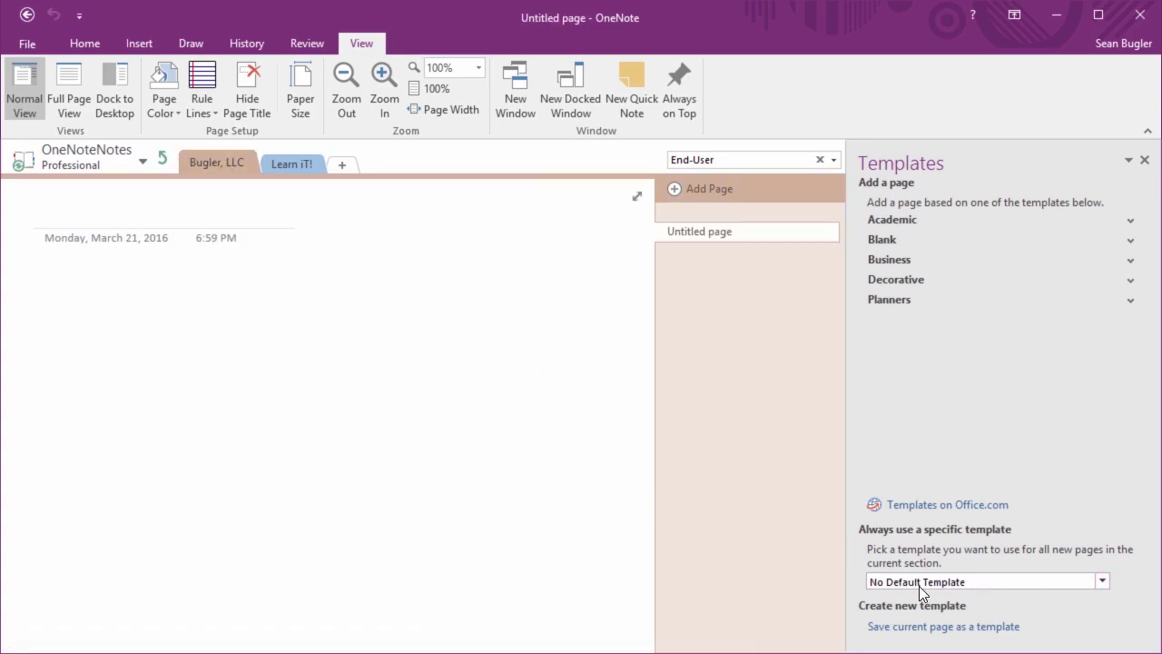
left_click(304, 165)
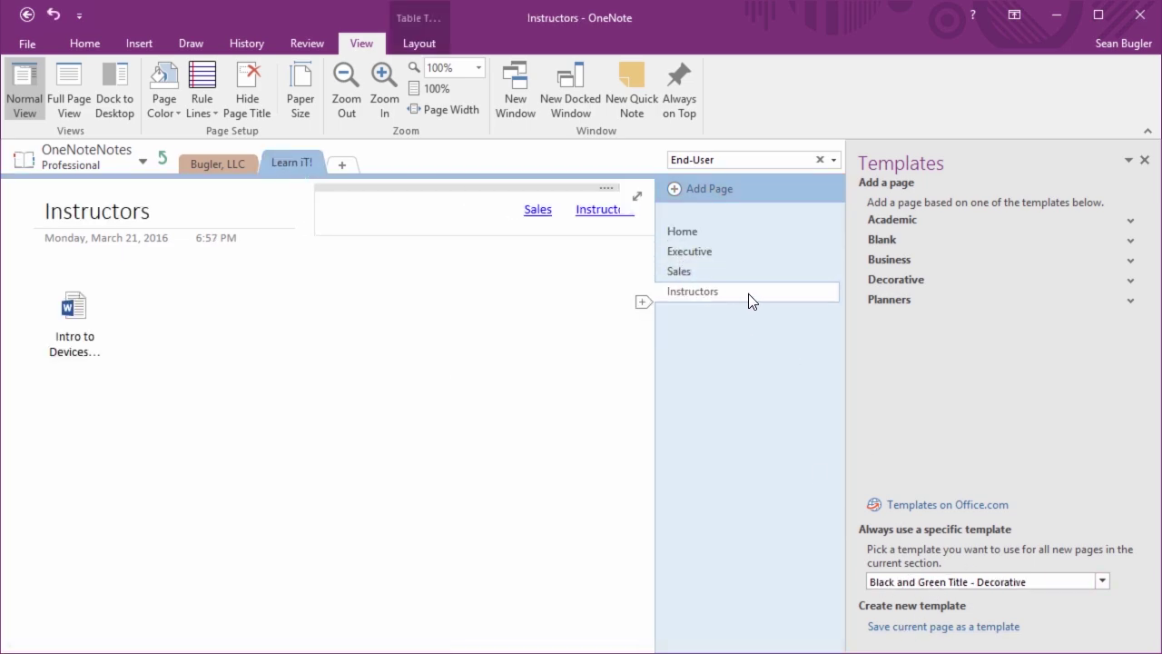
left_click(688, 273)
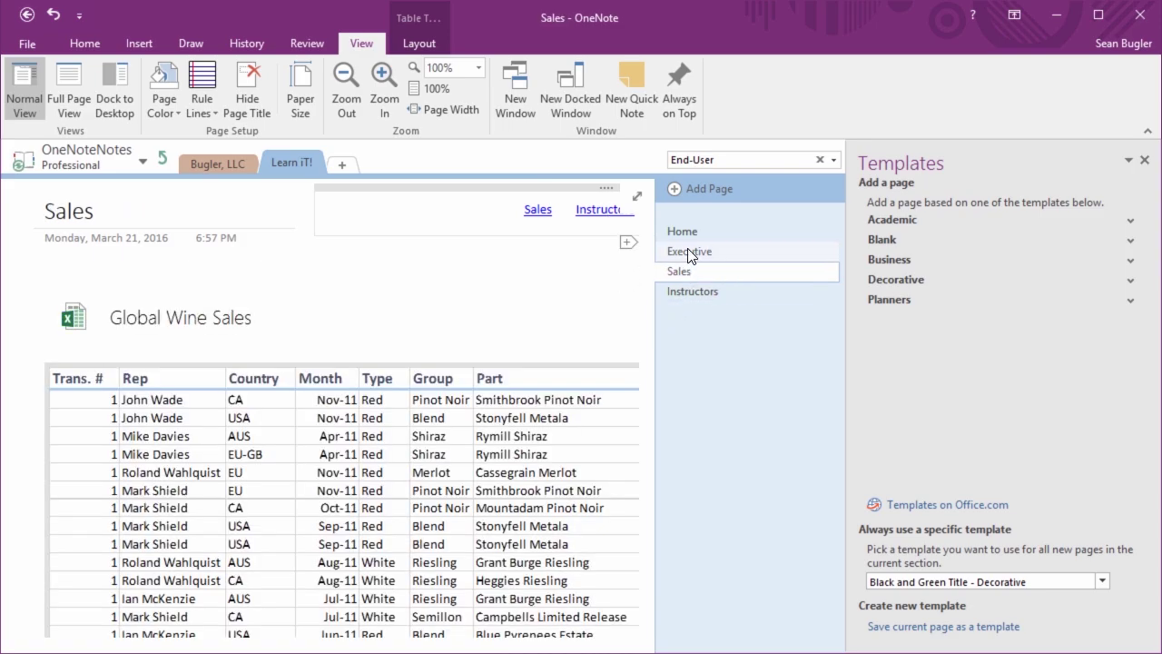
left_click(682, 232)
left_click(688, 251)
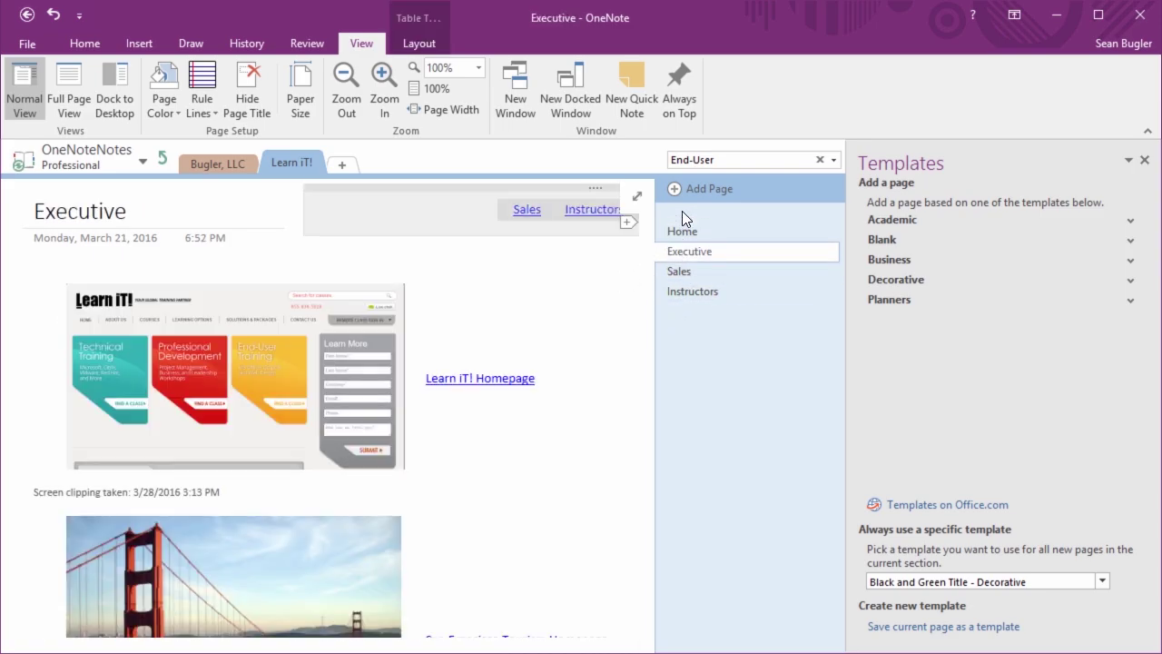
left_click(162, 158)
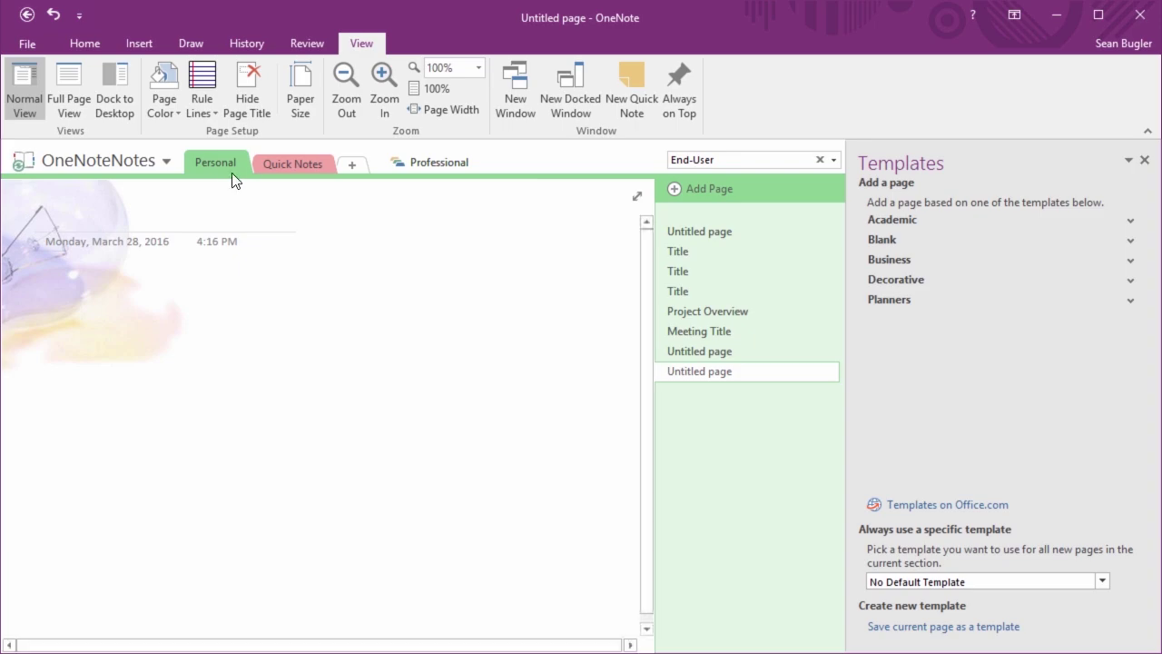
Open Quick Notes' On the Go page and zoom out to 64% to see the weekly planner
left_click(310, 165)
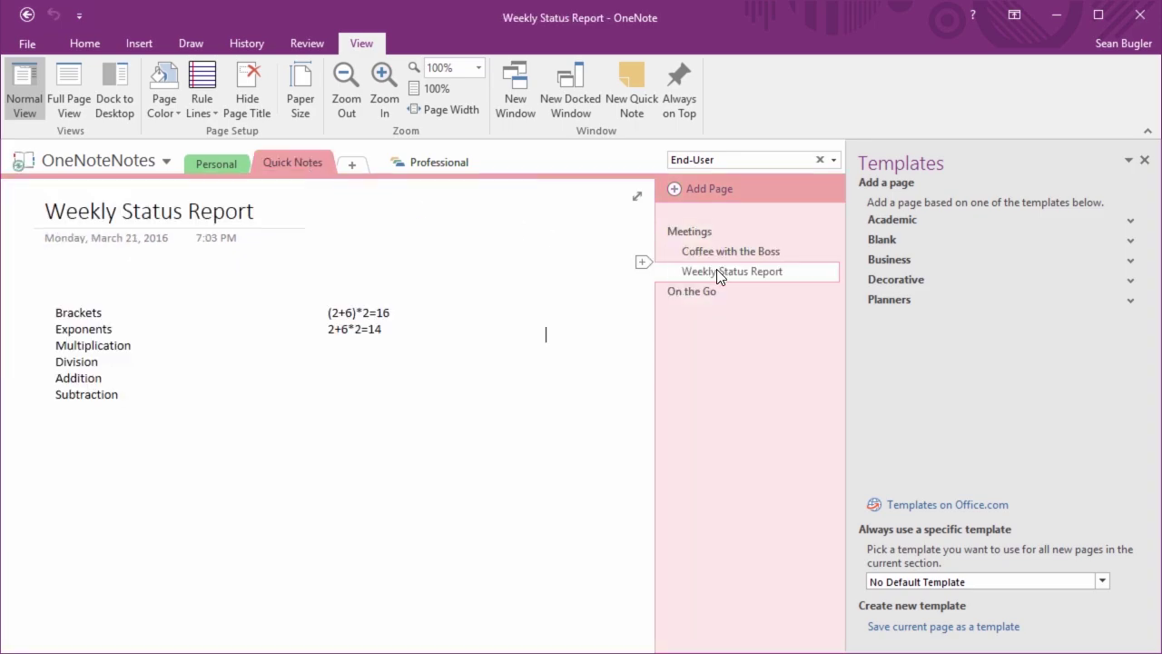
left_click(695, 290)
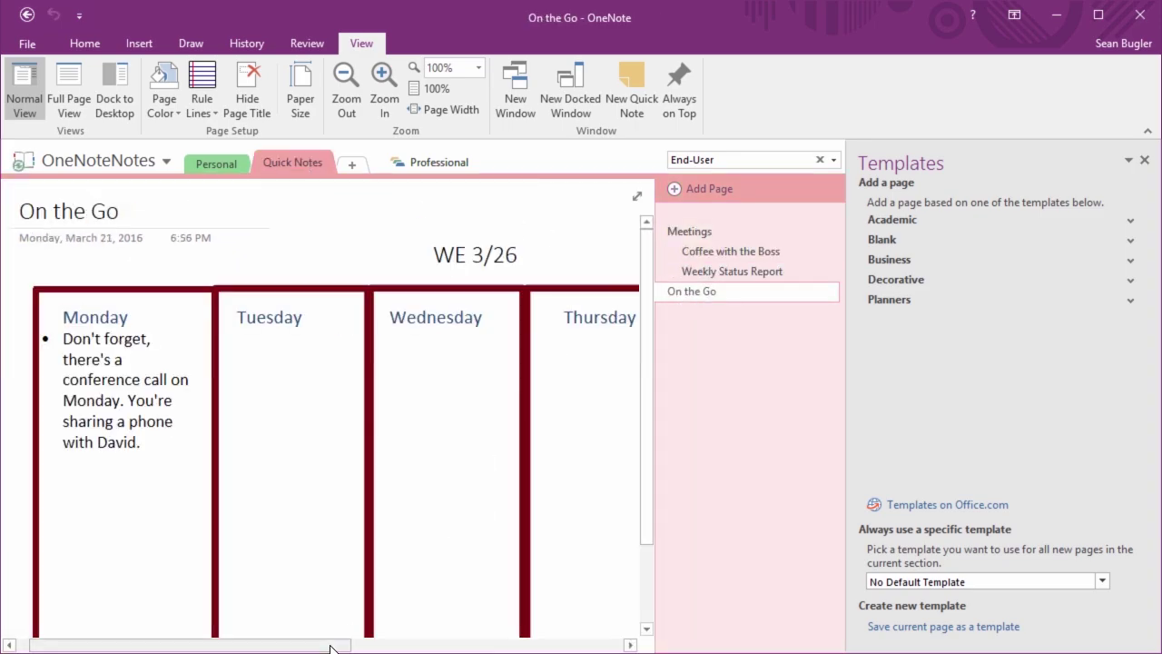
left_click_drag(331, 647, 285, 612)
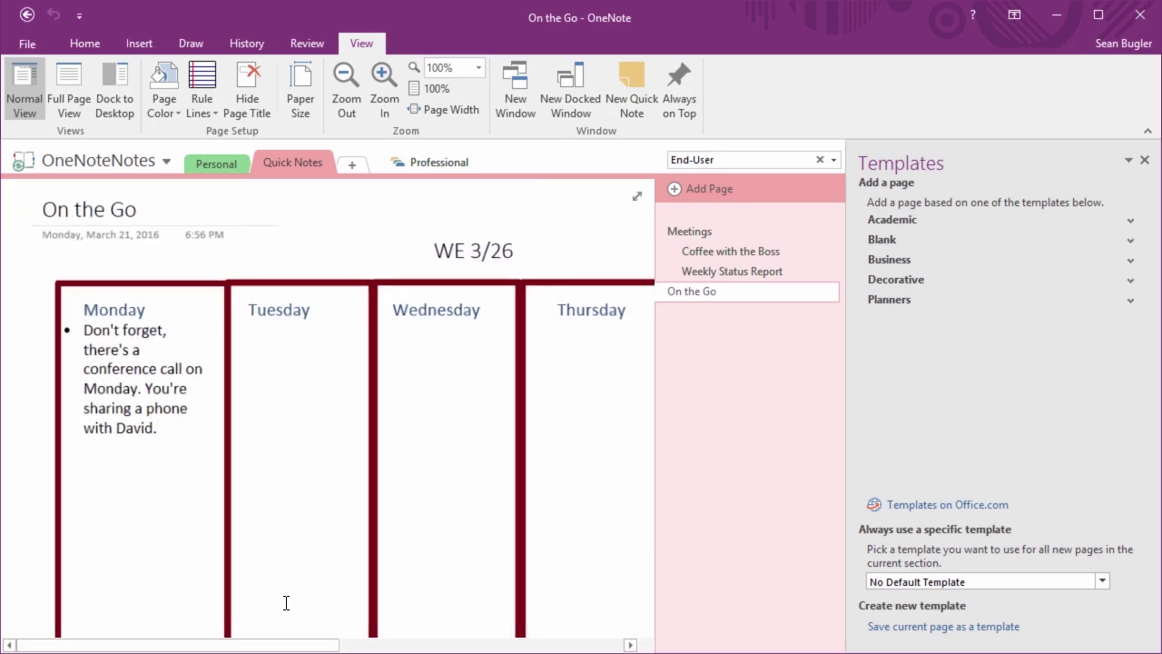
scroll(286, 603, "down", 3)
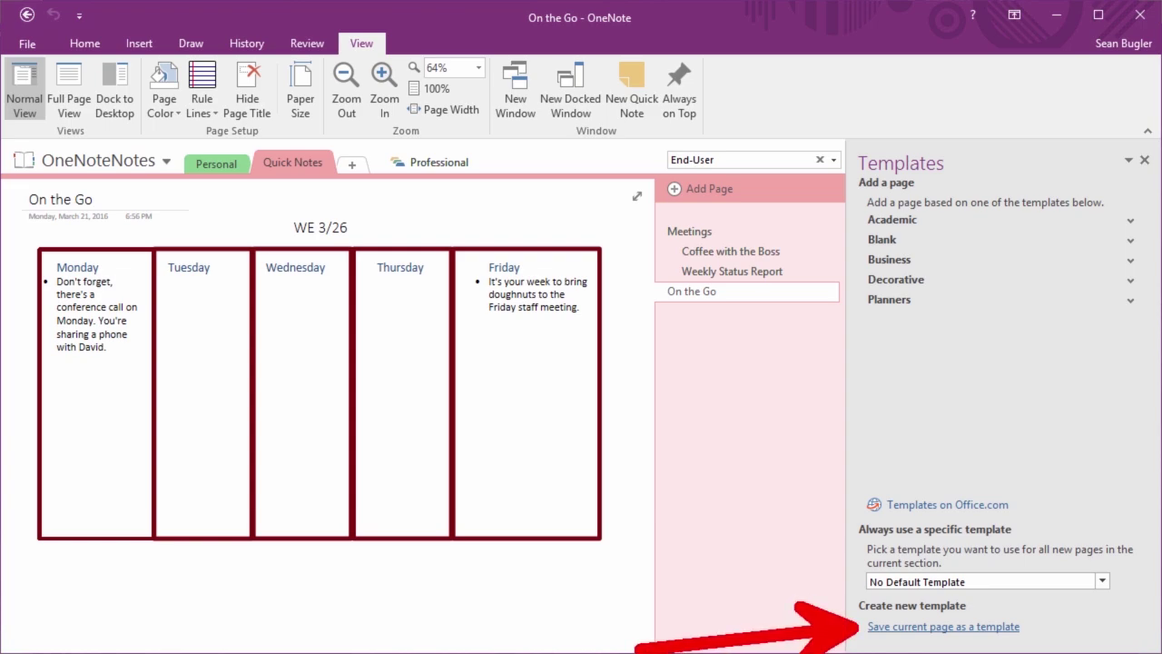
left_click(999, 628)
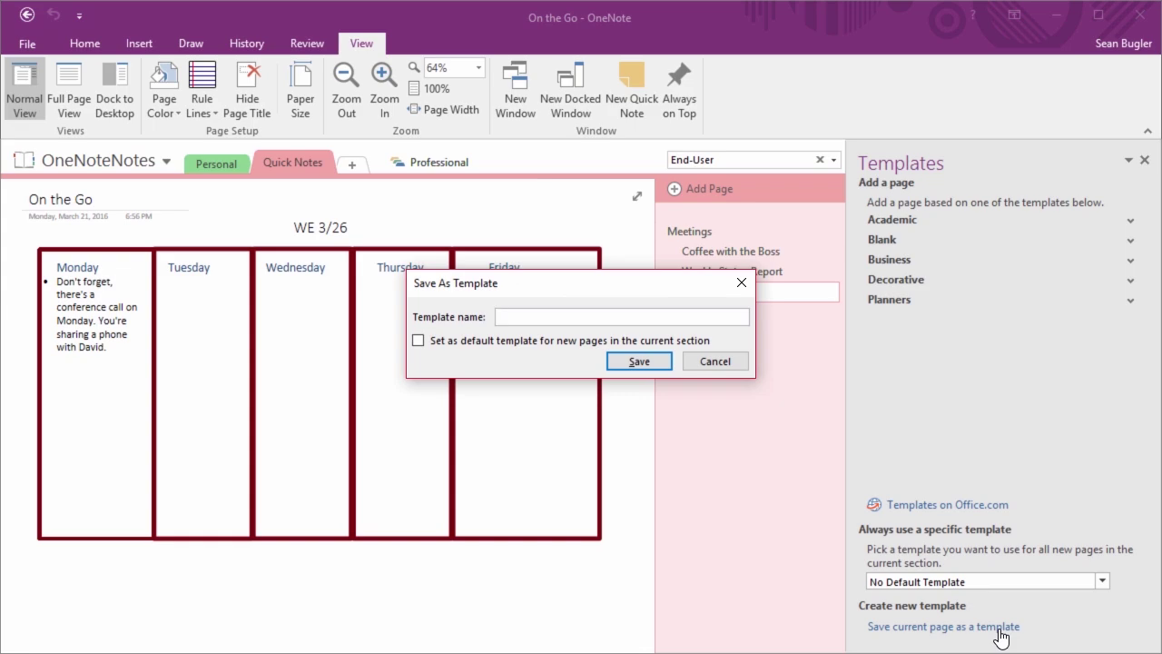
Save the page as template 'On the Go' set as default, then check it under My Templates
type("On the Go")
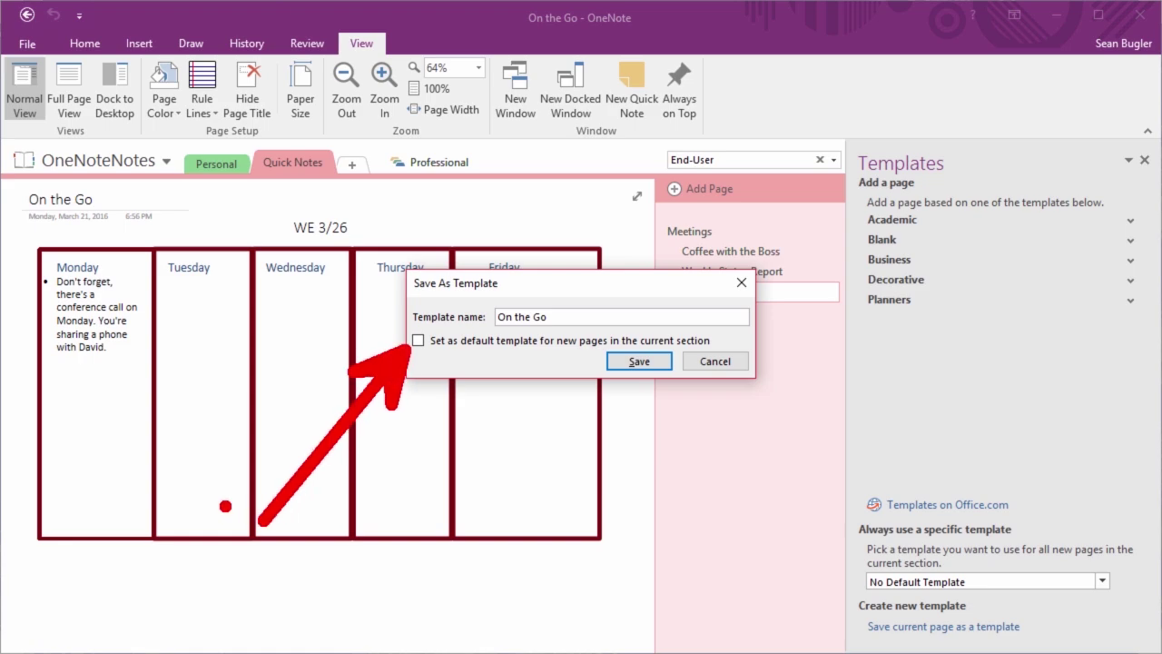
left_click(425, 340)
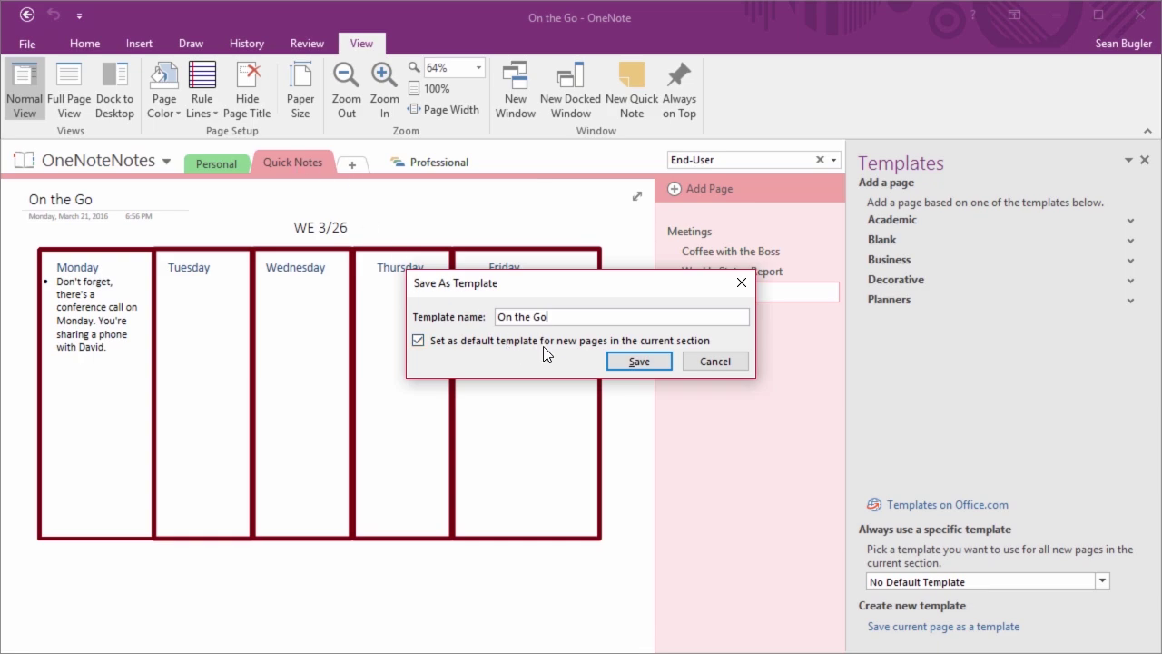
left_click(626, 362)
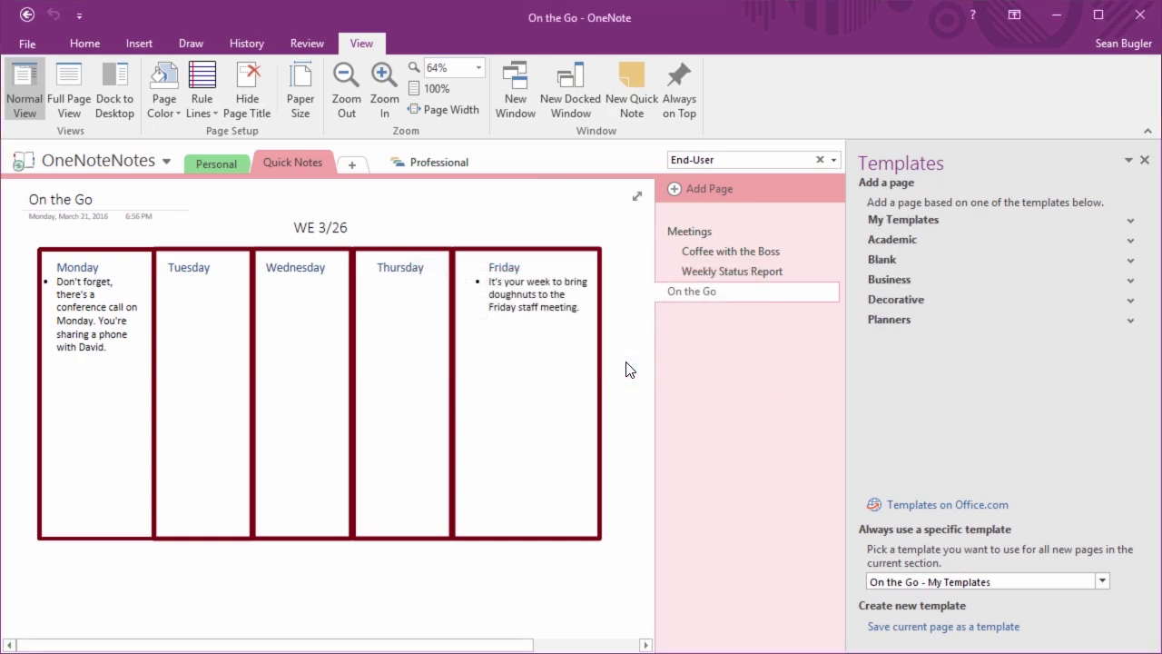
left_click(894, 219)
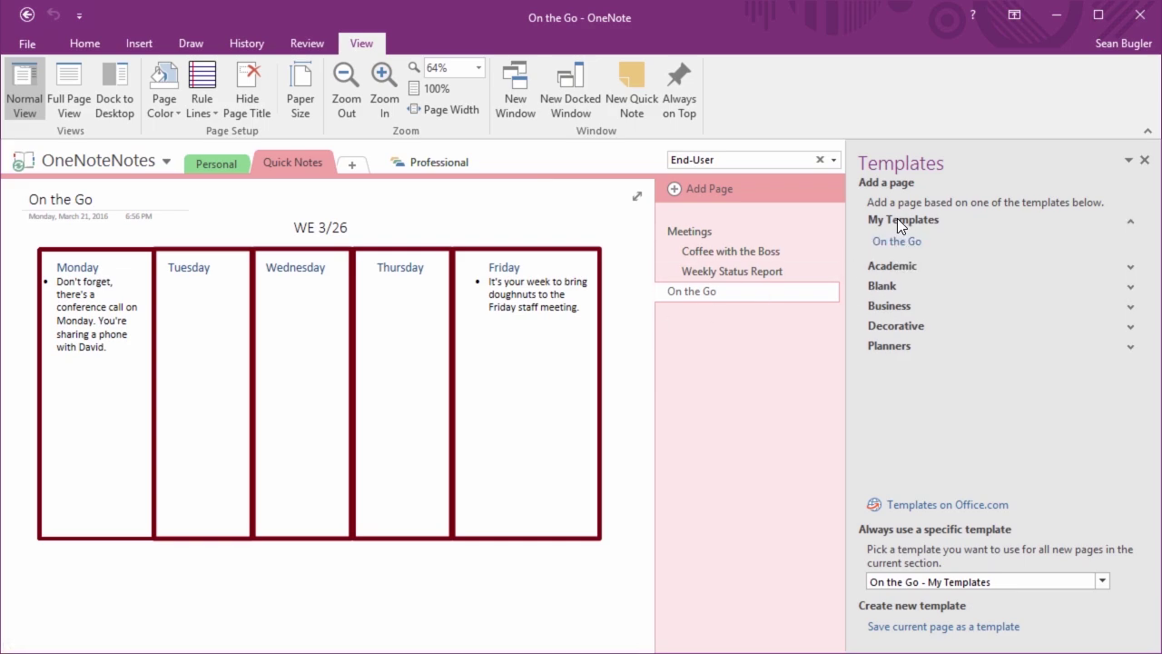
left_click(897, 218)
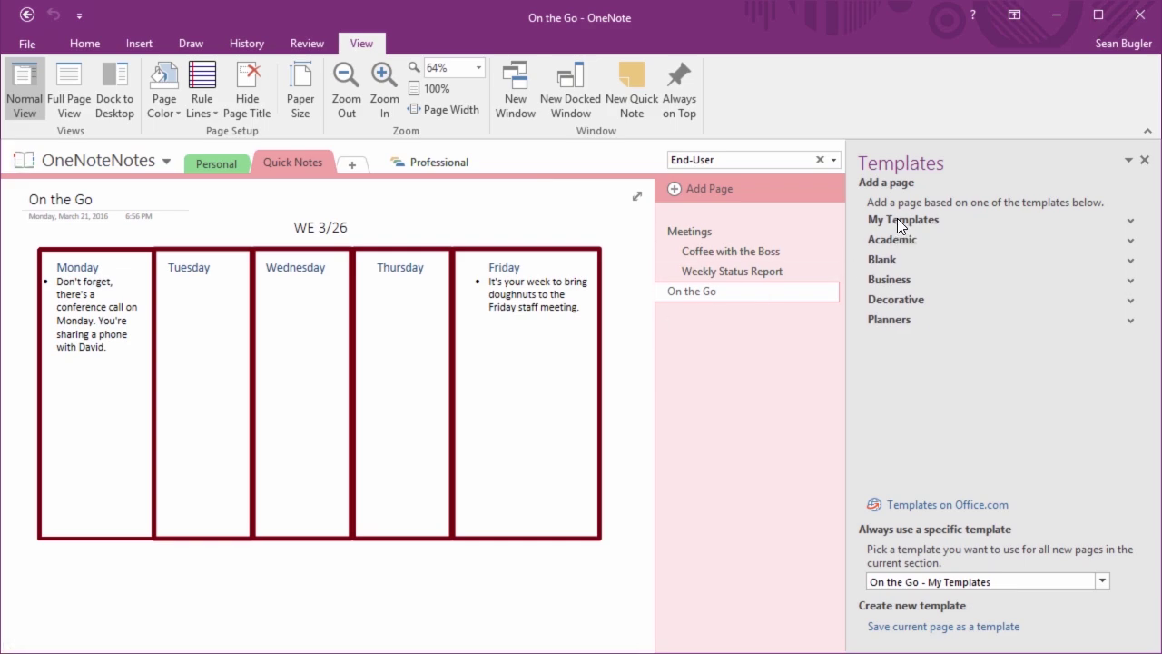
left_click(689, 188)
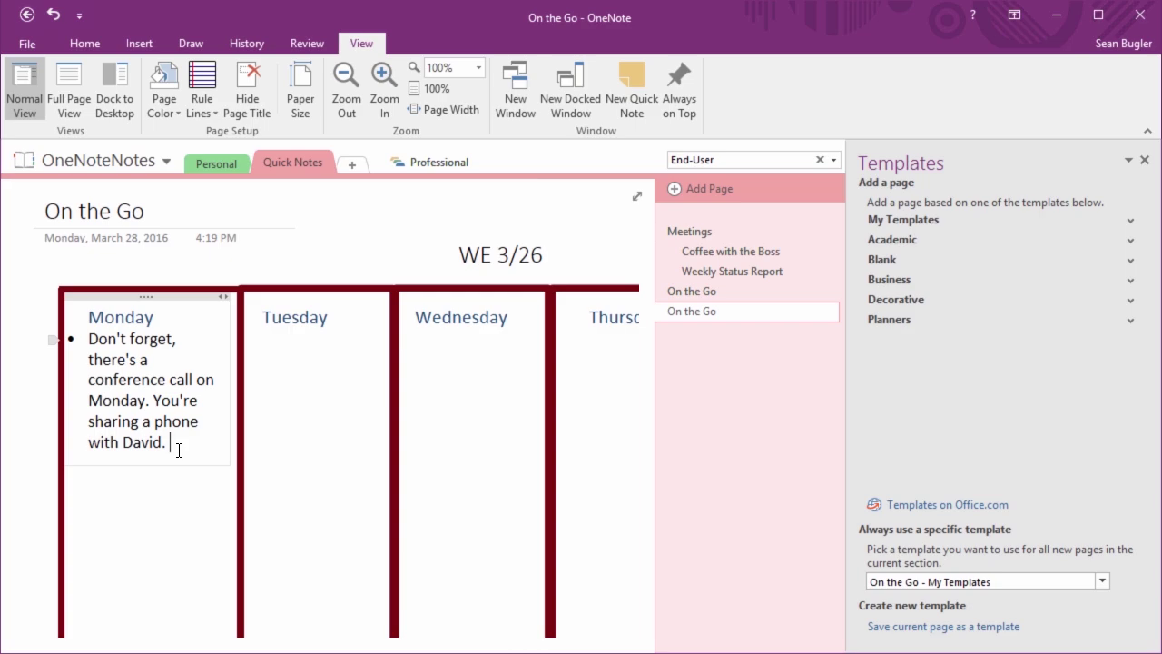
right_click(687, 313)
left_click(724, 347)
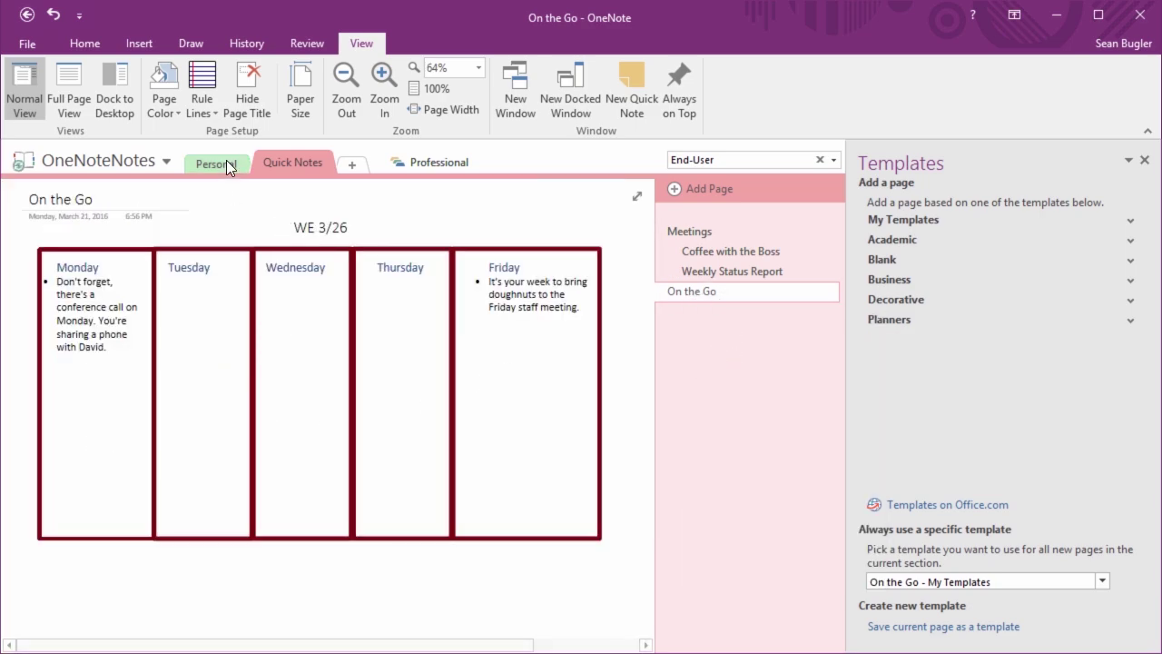
In Personal, preview the Title, Project Overview, Meeting Title and untitled template pages
left_click(224, 160)
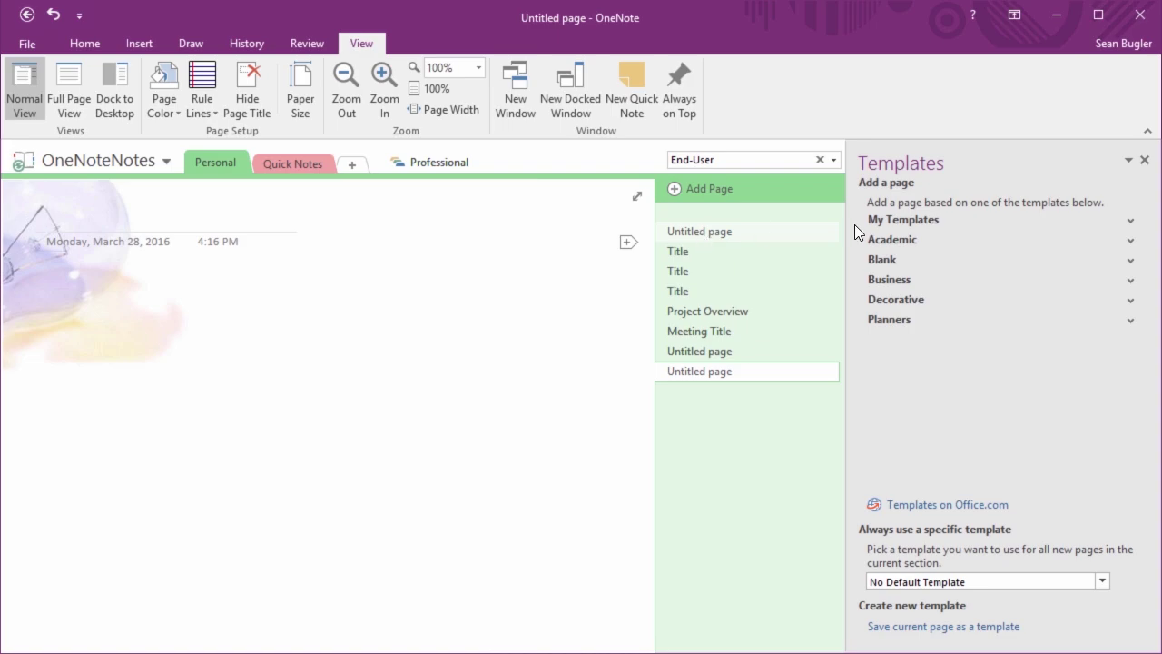
left_click(712, 232)
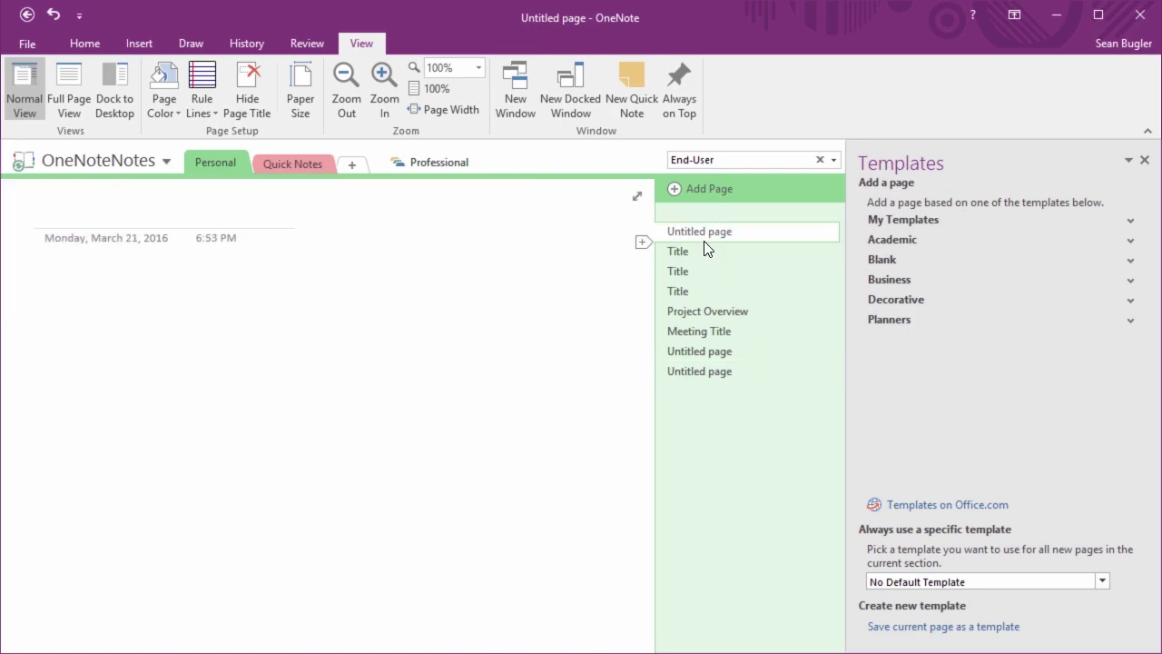
left_click(696, 252)
left_click(699, 272)
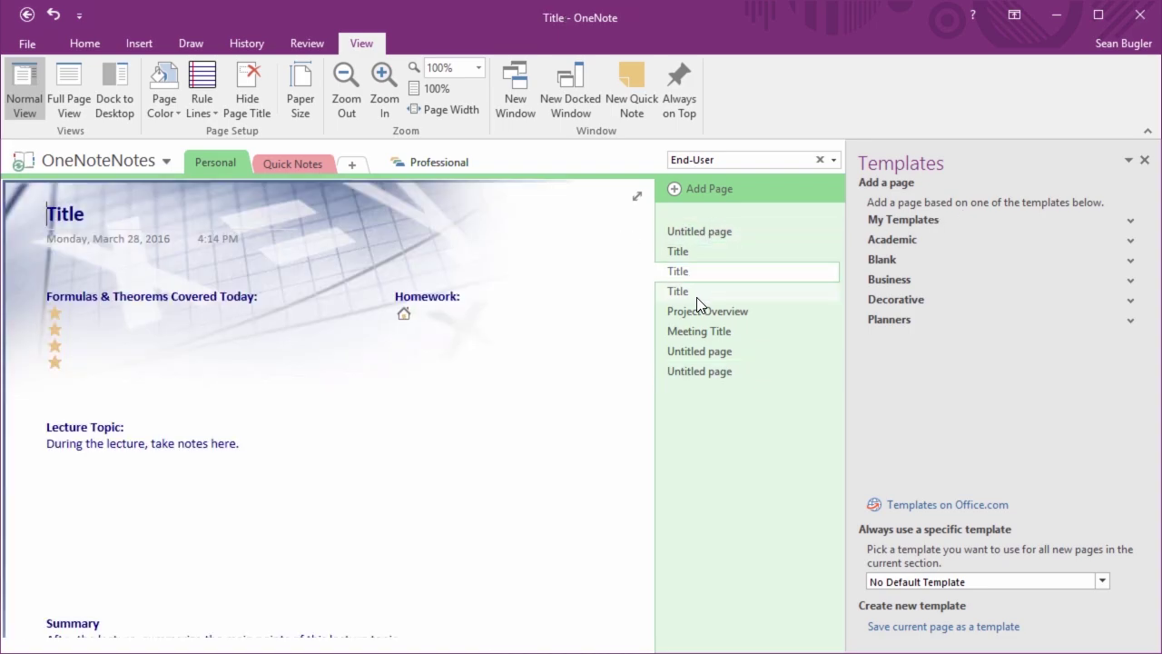
left_click(696, 293)
left_click(695, 311)
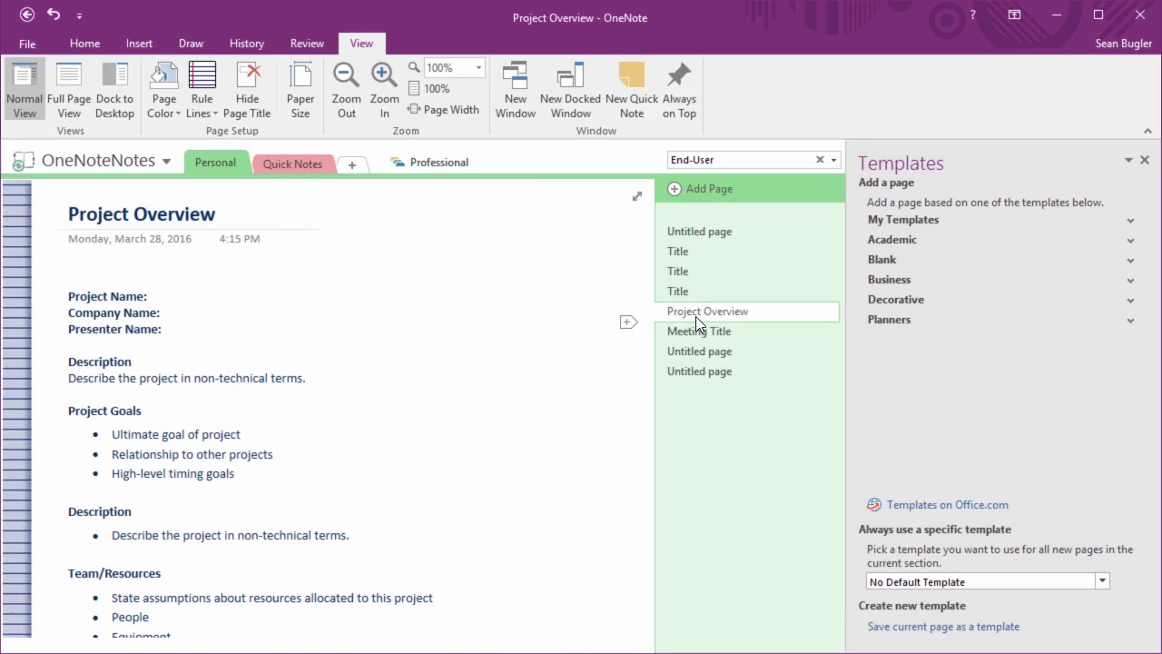
left_click(710, 331)
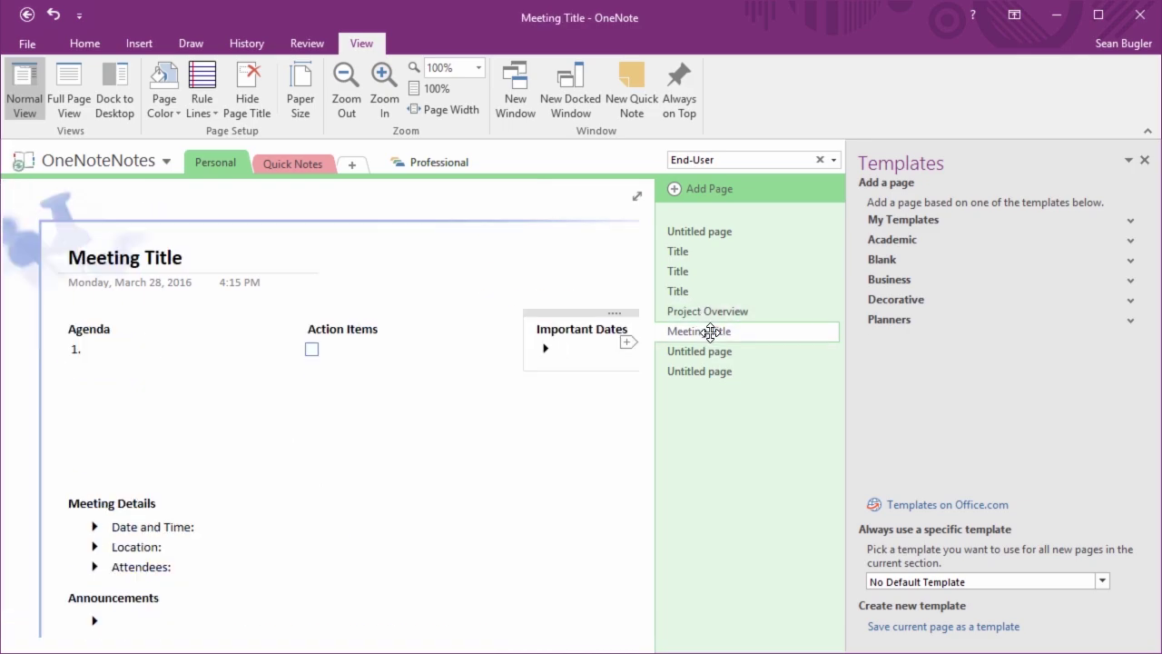
left_click(703, 351)
left_click(692, 371)
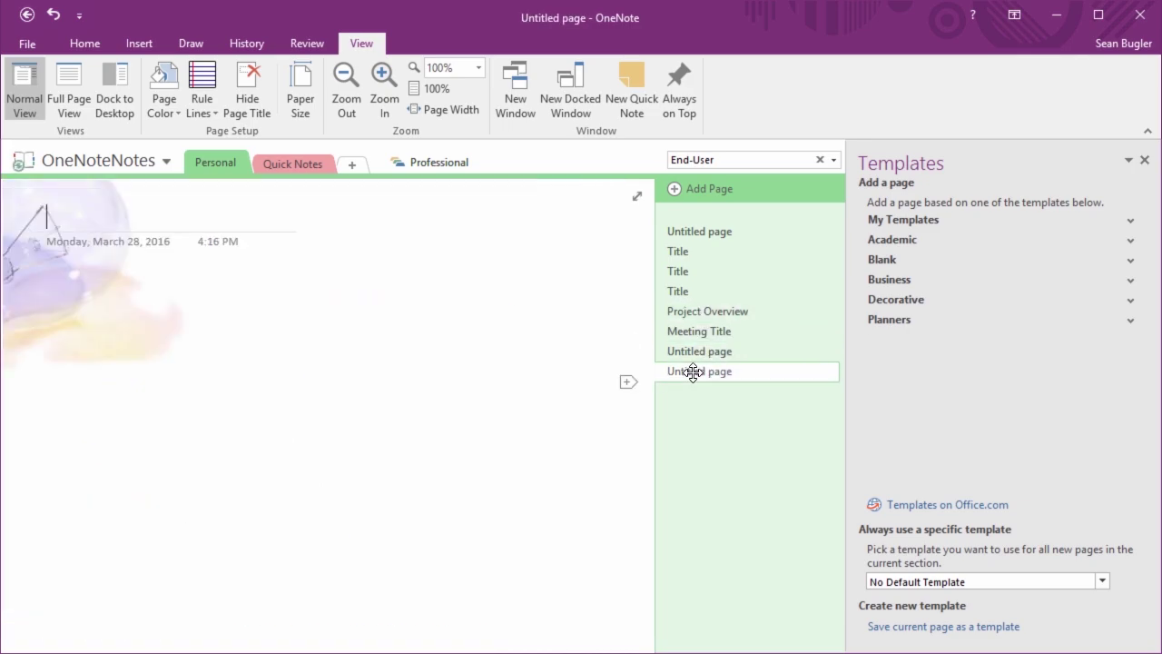
left_click(703, 351)
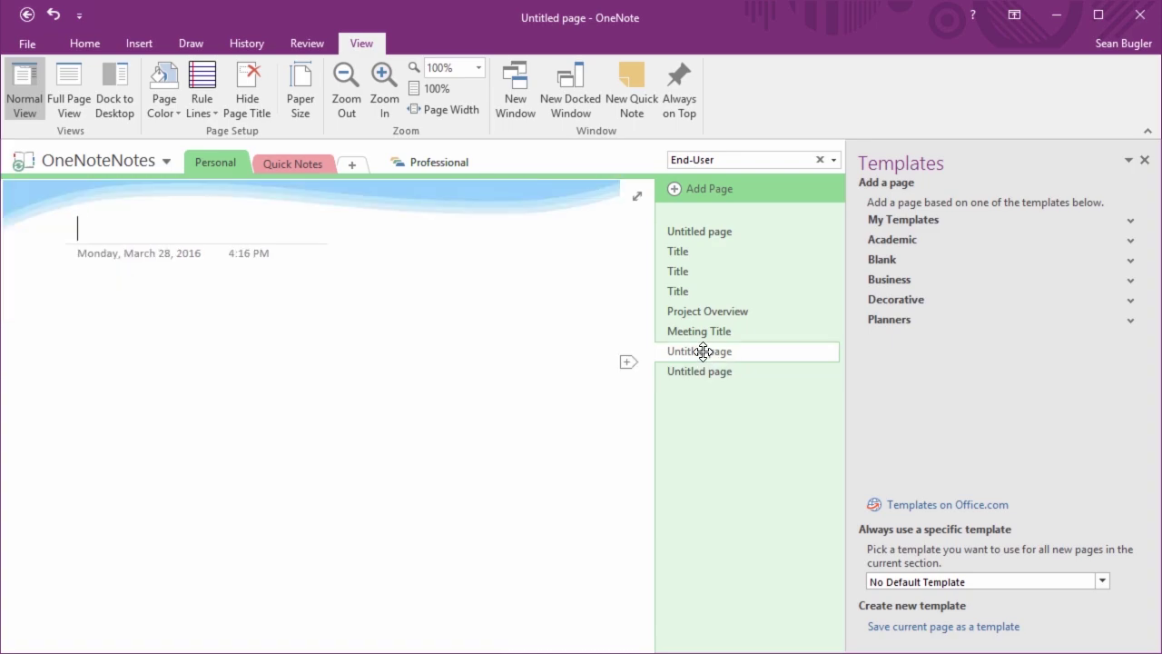
Select the template pages from the first Title page to the last untitled page and delete them
left_click(675, 251)
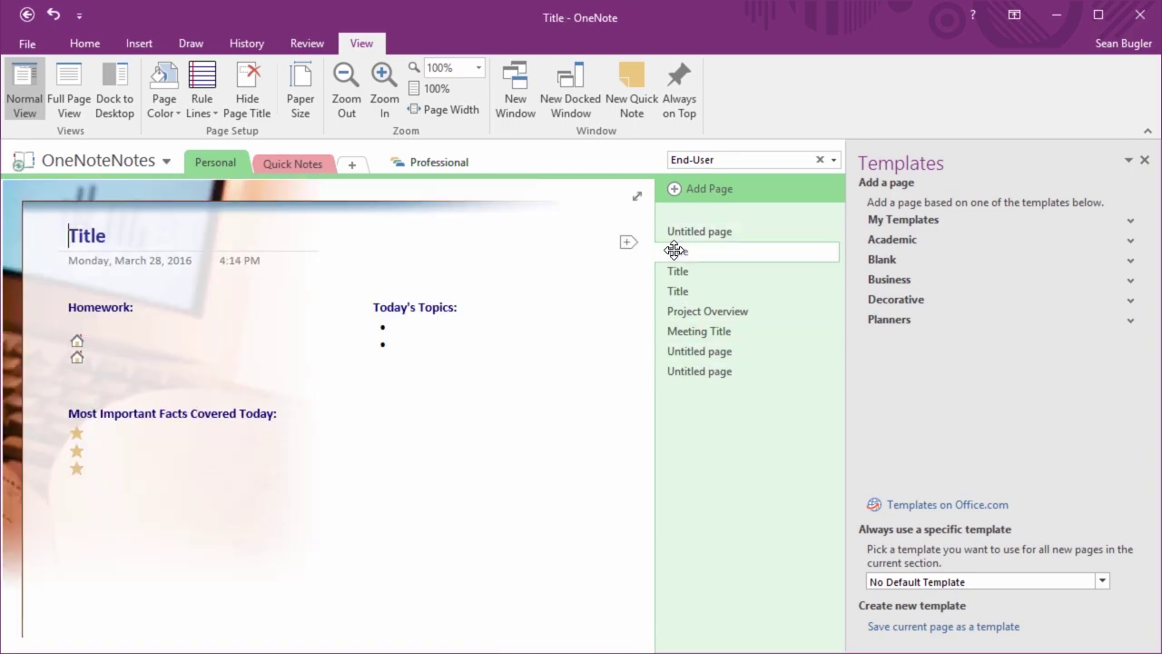
left_click(687, 372, "shift")
right_click(717, 328)
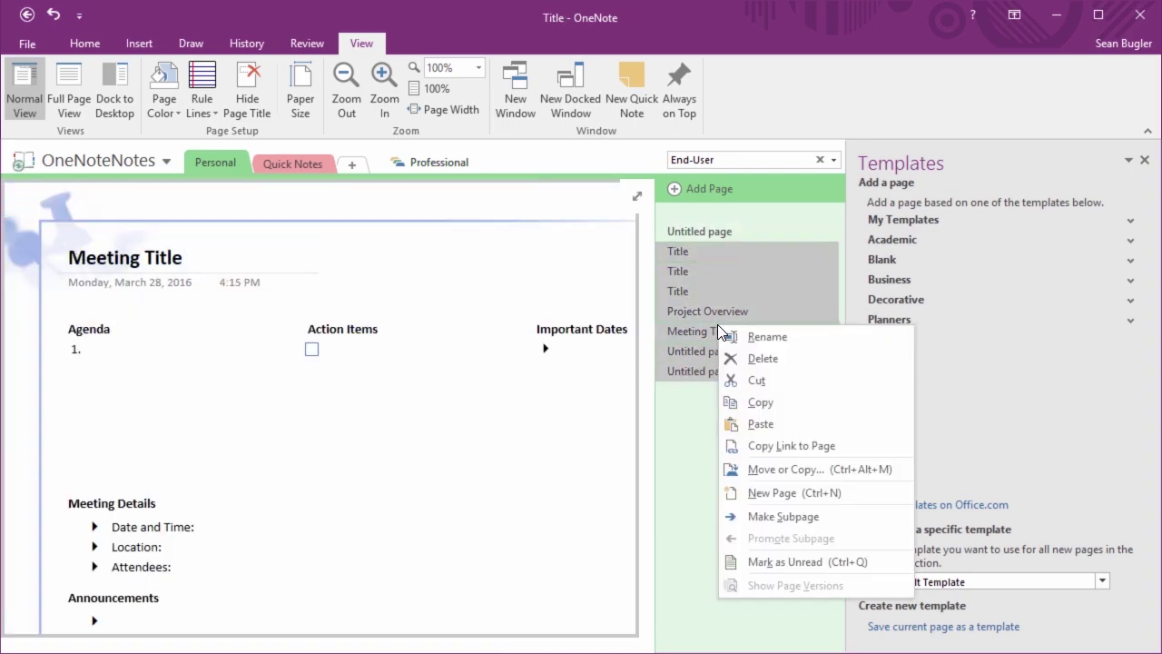
left_click(755, 359)
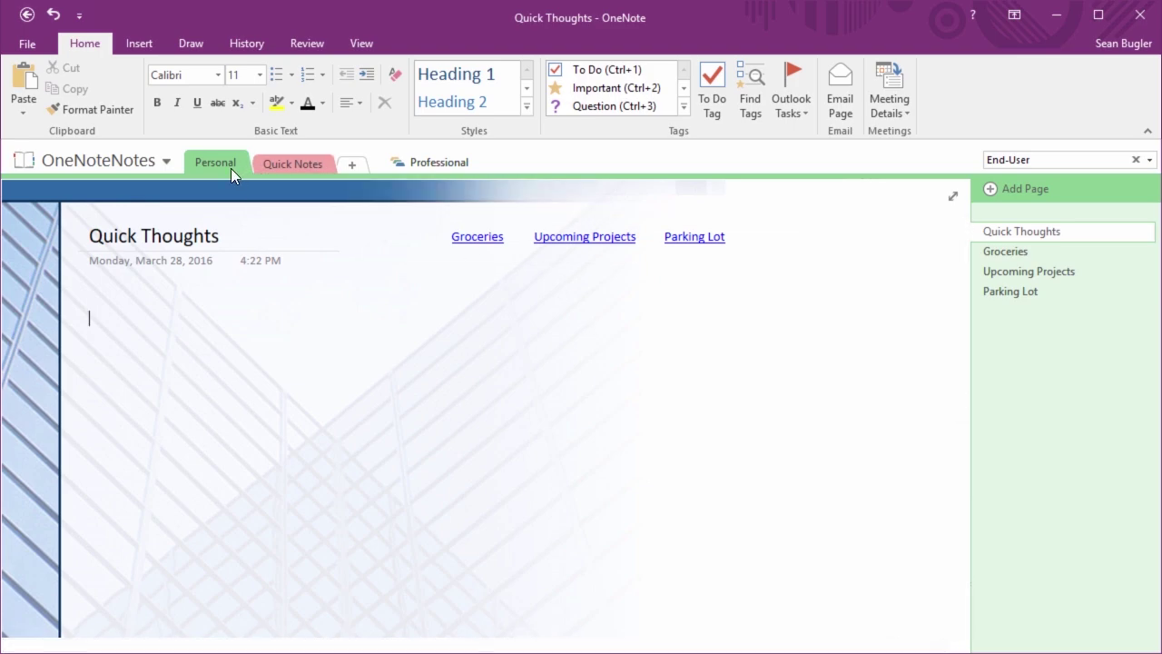
left_click(1025, 252)
left_click(1026, 273)
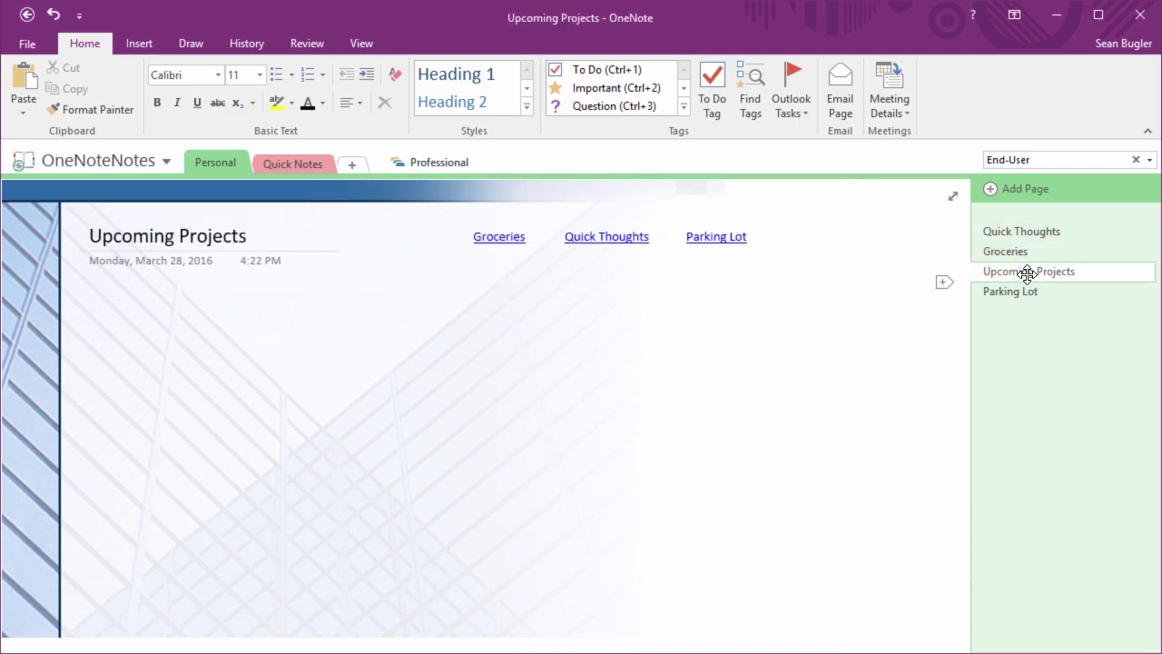
left_click(1024, 291)
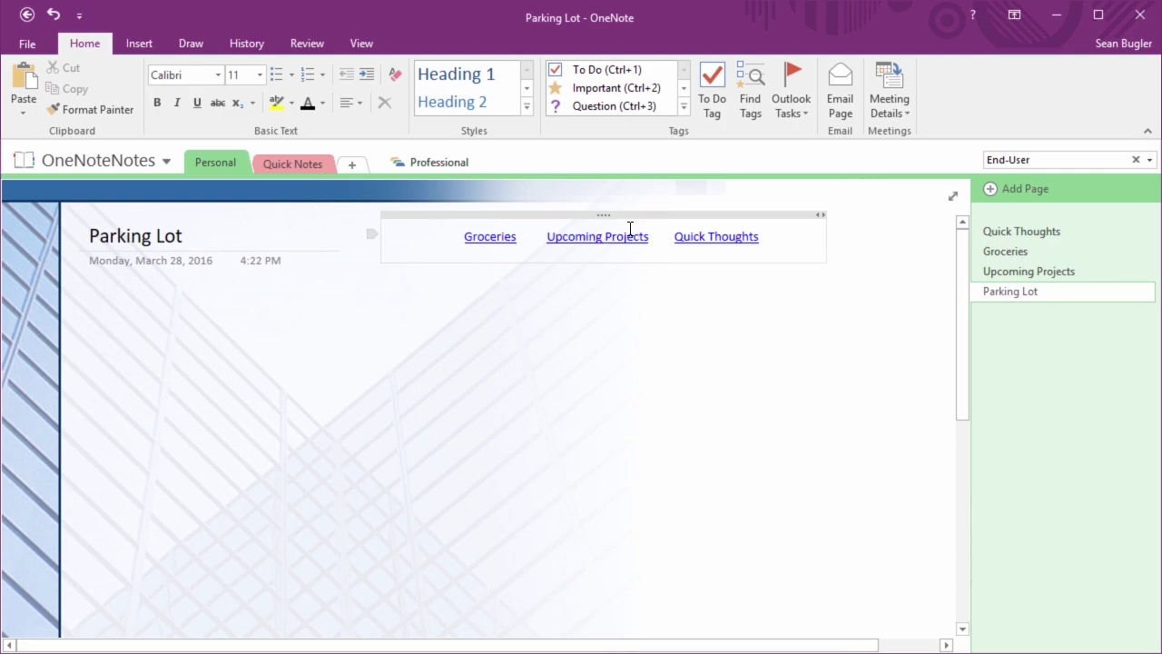
left_click(490, 243)
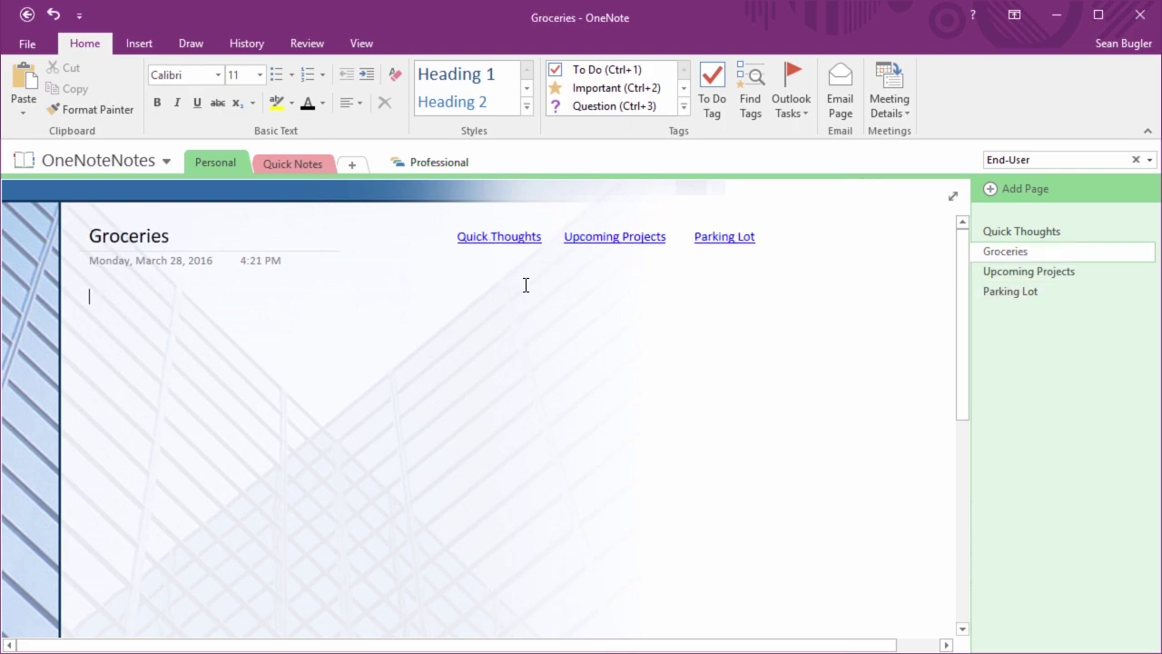
left_click(501, 241)
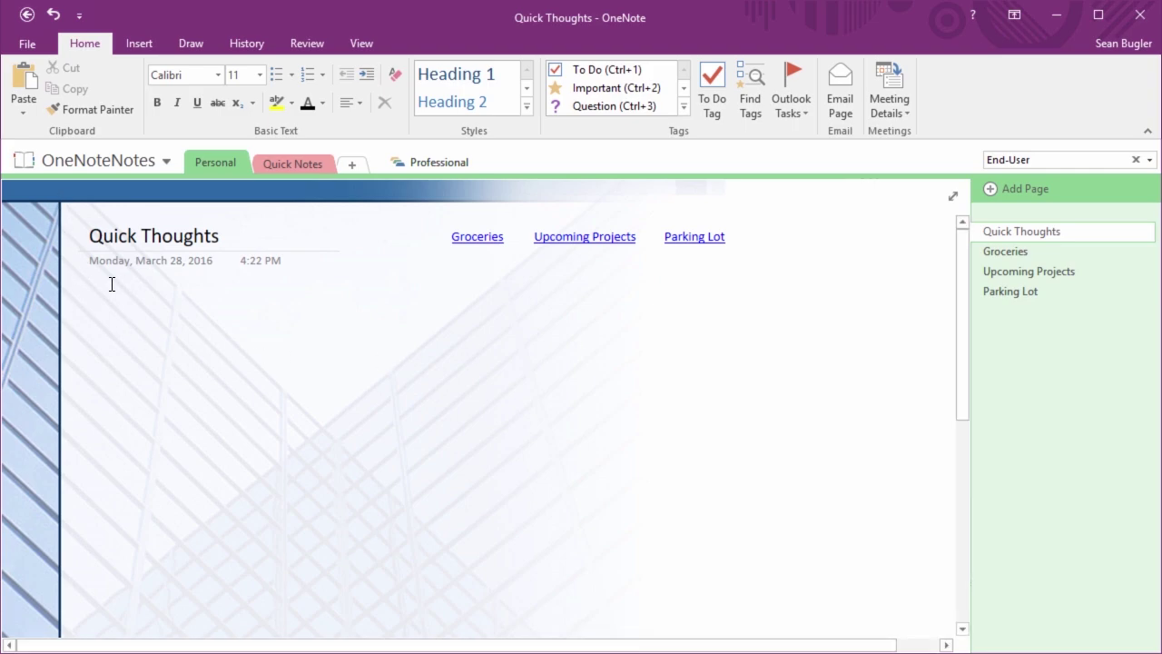
Open Parking Lot, then add and delete a test untitled page
left_click(1004, 292)
left_click(997, 189)
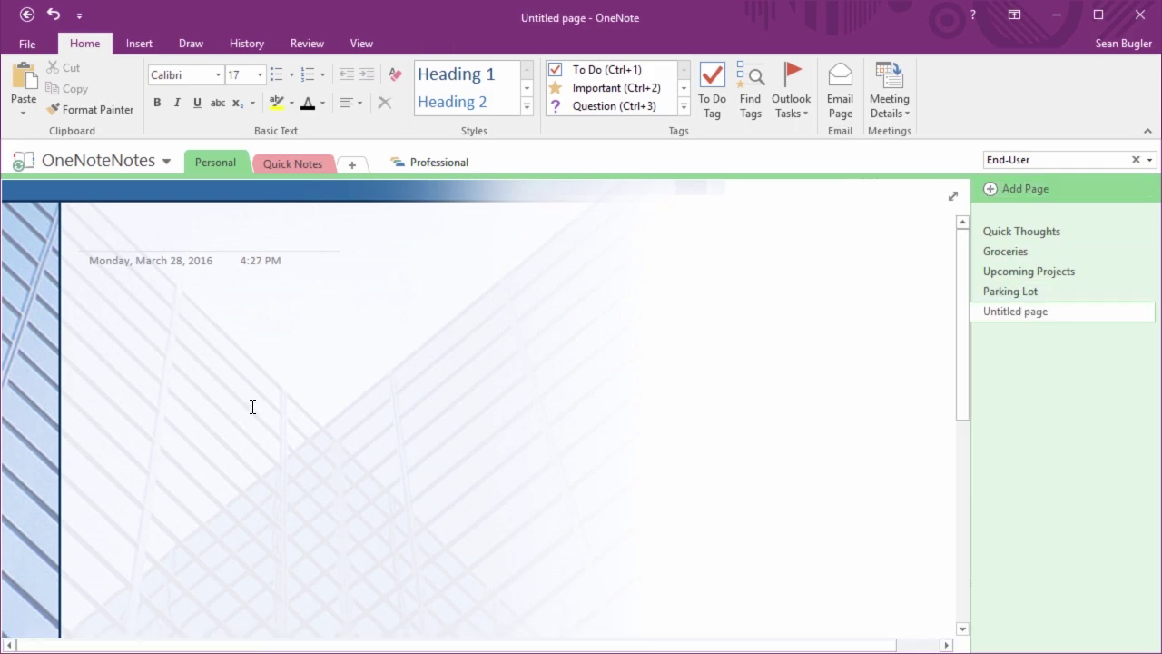
right_click(1028, 315)
left_click(1029, 347)
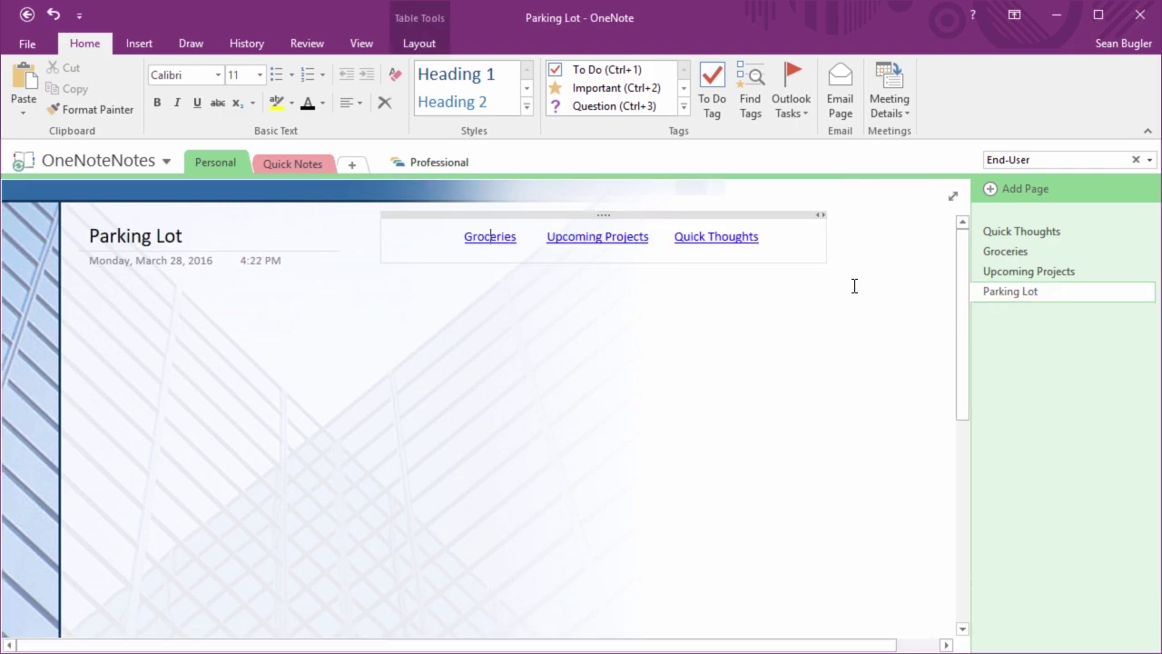
left_click(105, 315)
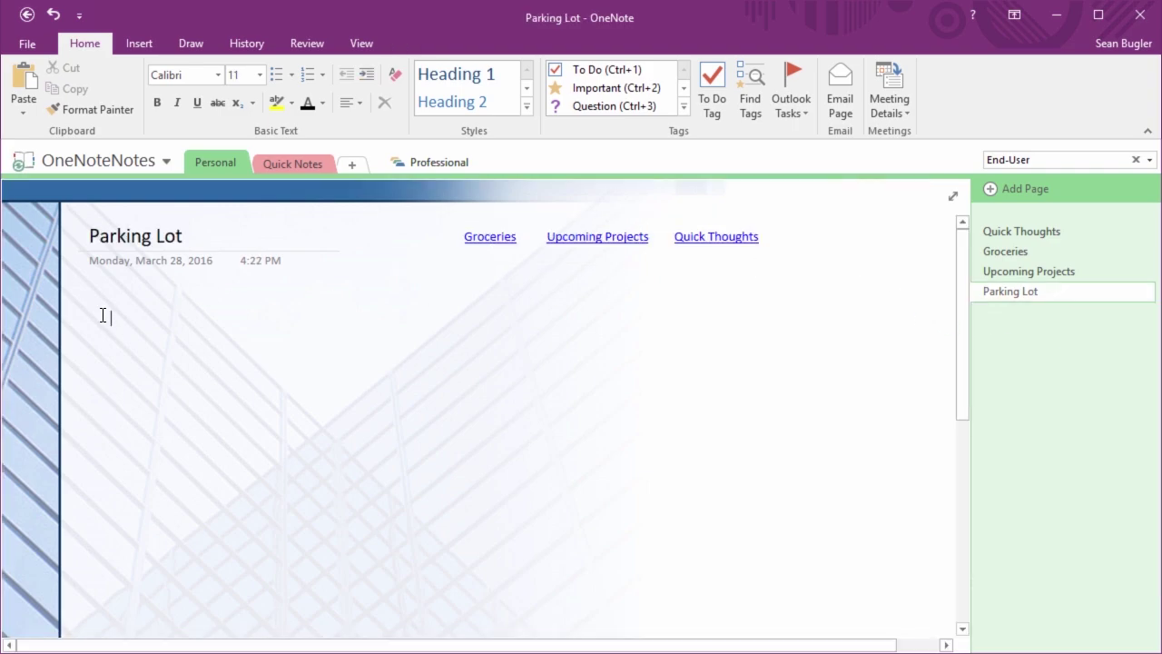
Start a bulleted list below the Groceries page title with Ctrl+period
left_click(1010, 251)
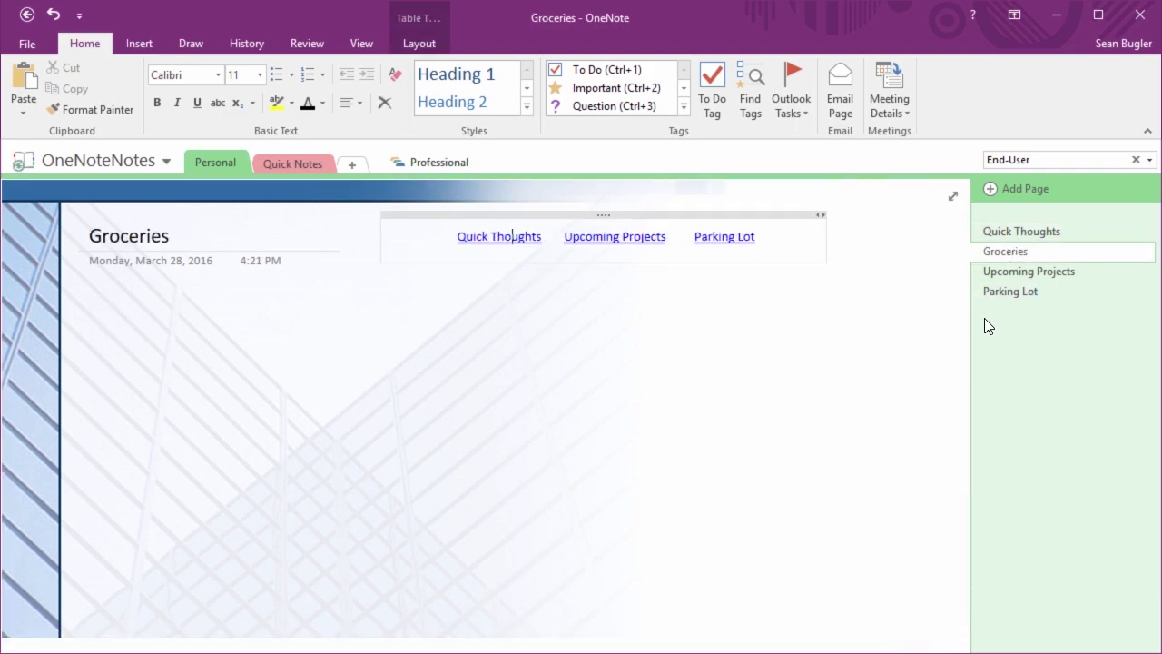
left_click(101, 310)
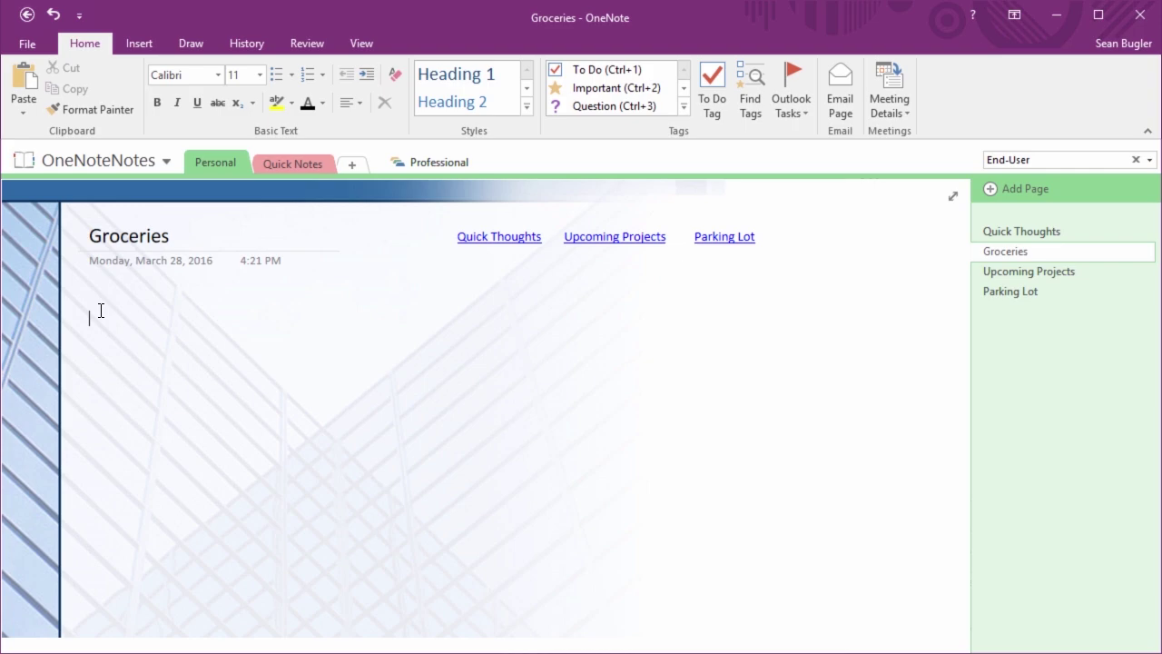
key("ctrl+period")
Enter Milk, Bagels, Eggs and Cream cheese as bullets, then select the whole grocery list
type("Milk")
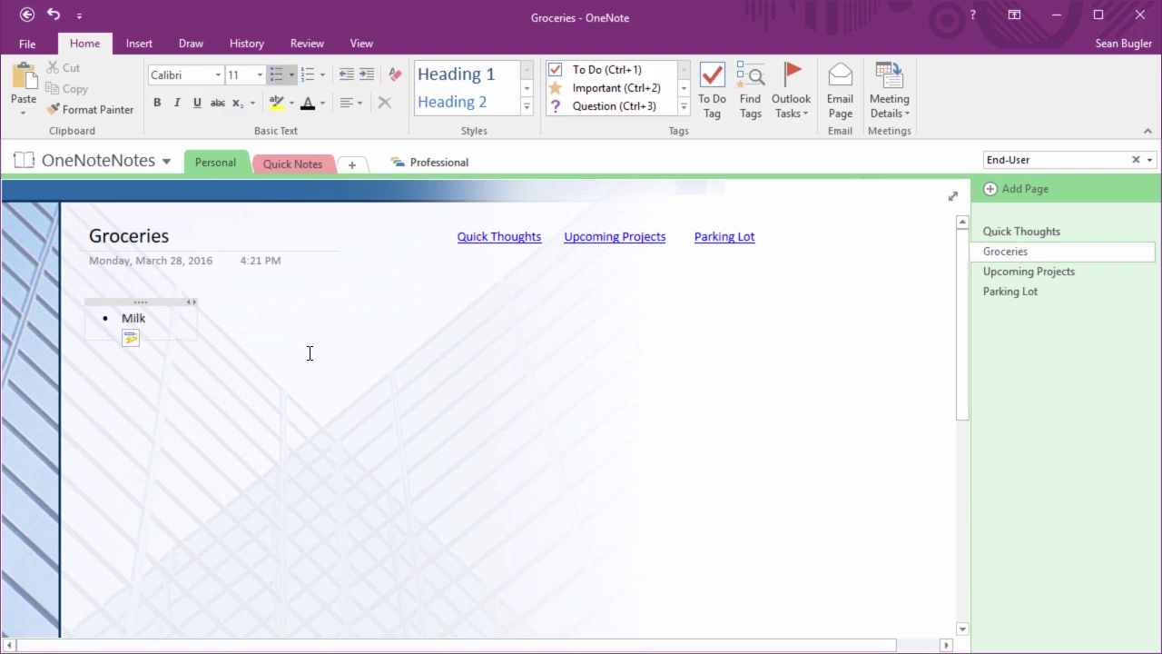
left_click(305, 348)
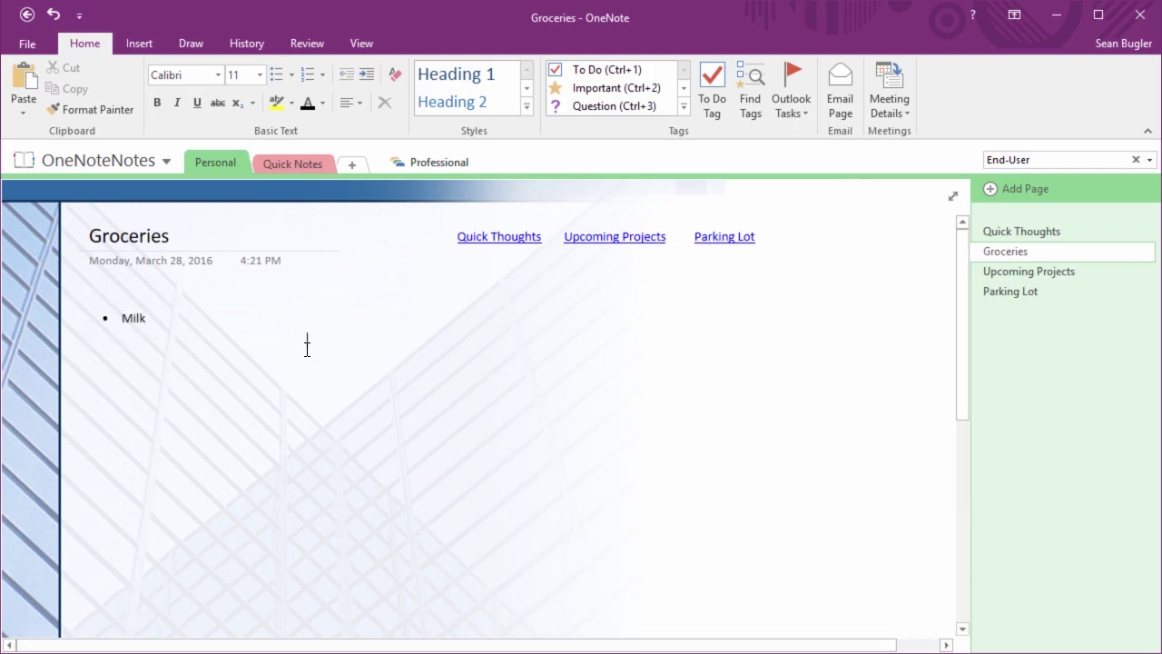
left_click(155, 319)
key("Return")
type("Bagels")
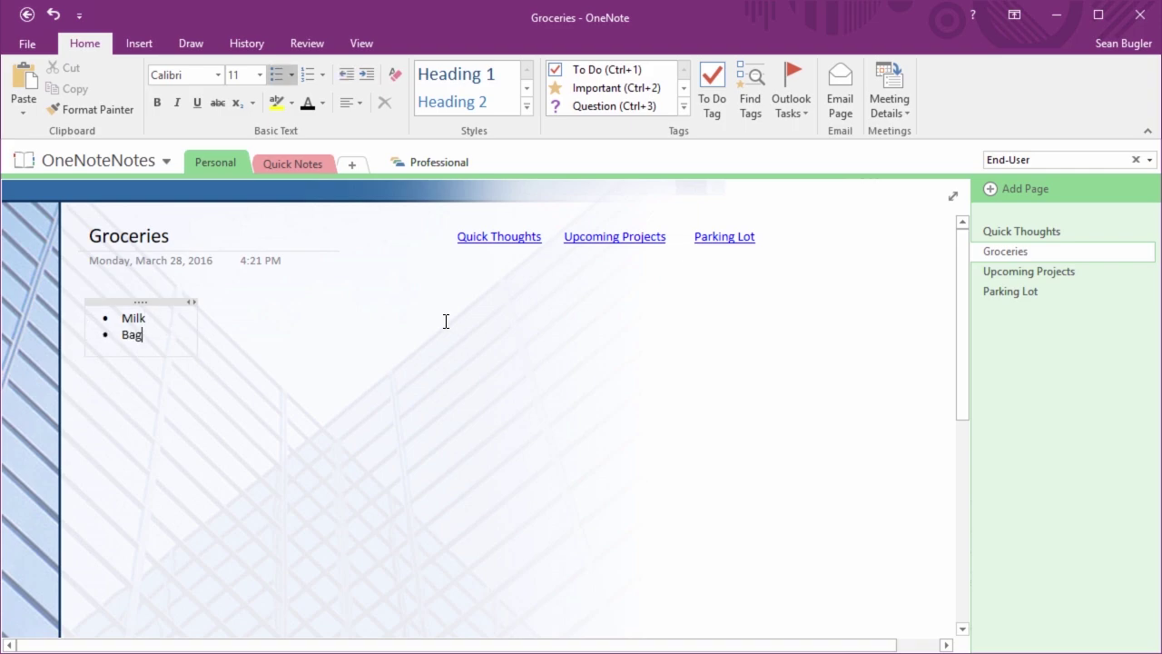
key("Return")
type("Eggs")
key("Return")
type("Cream")
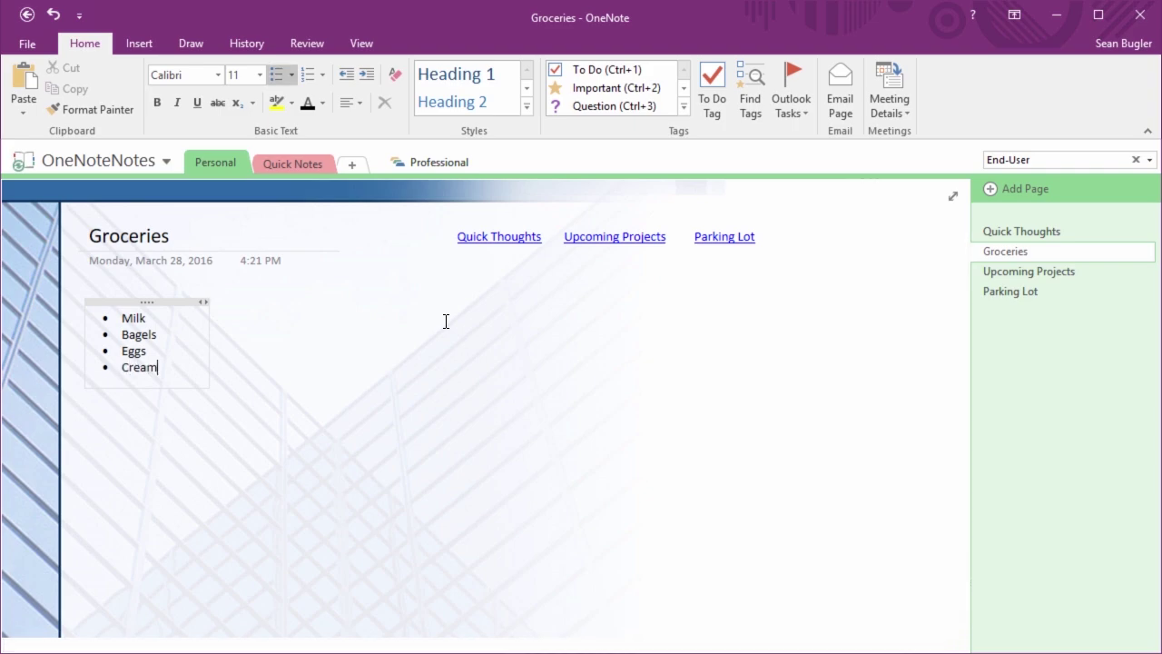
type(" cheese")
key("Return")
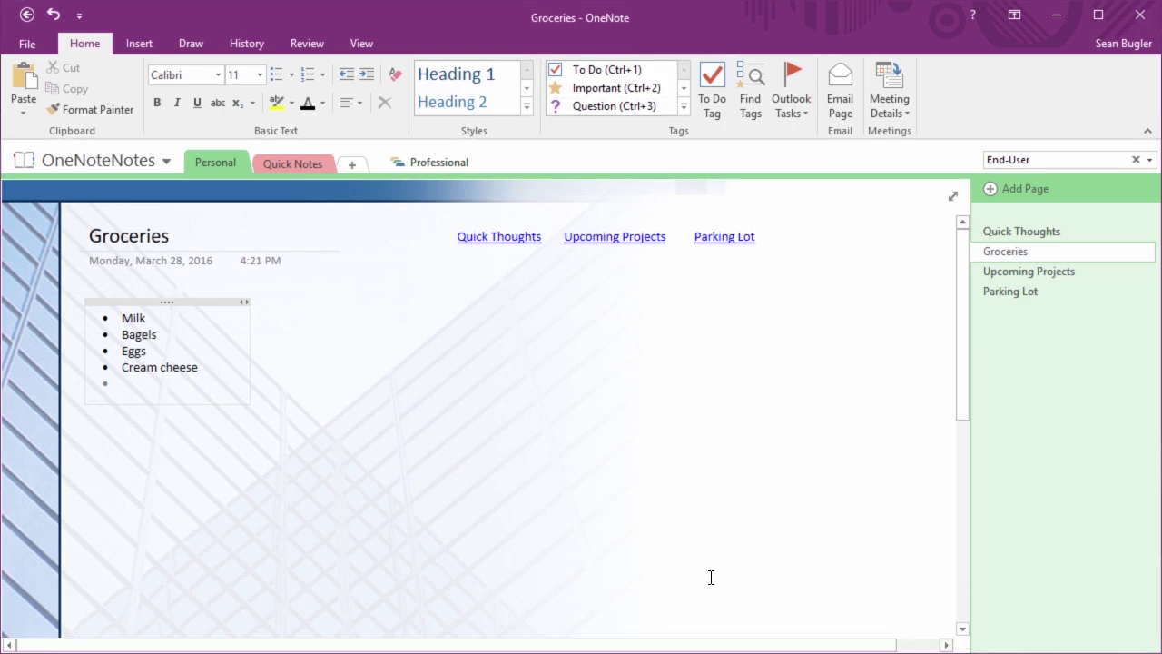
left_click(165, 302)
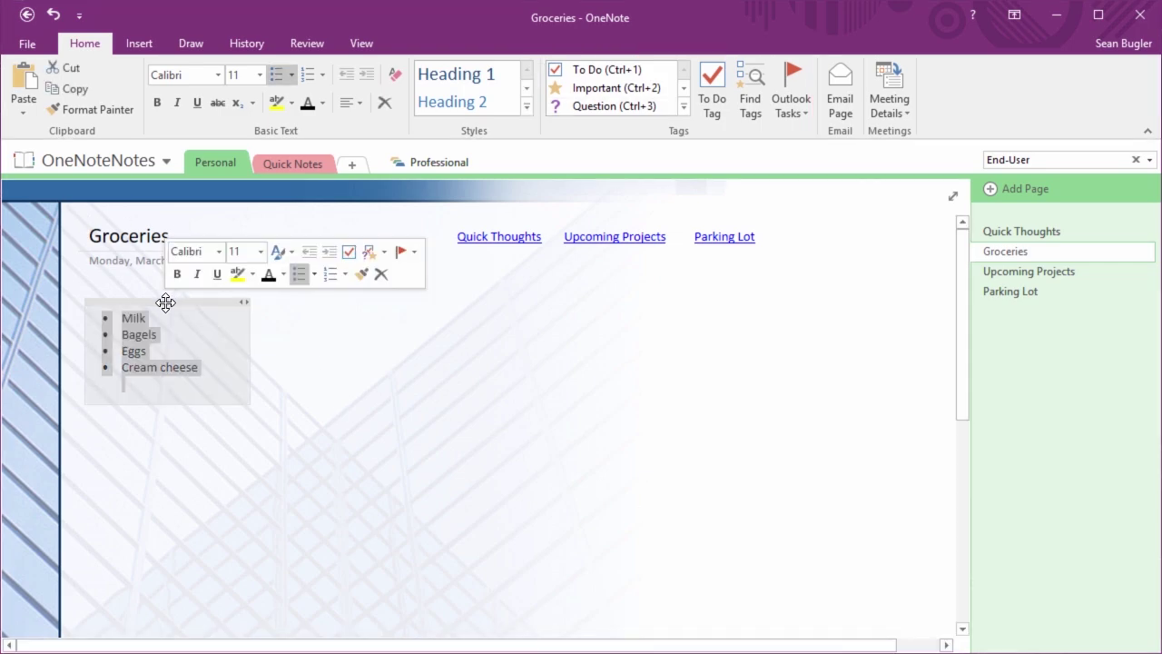
key("Delete")
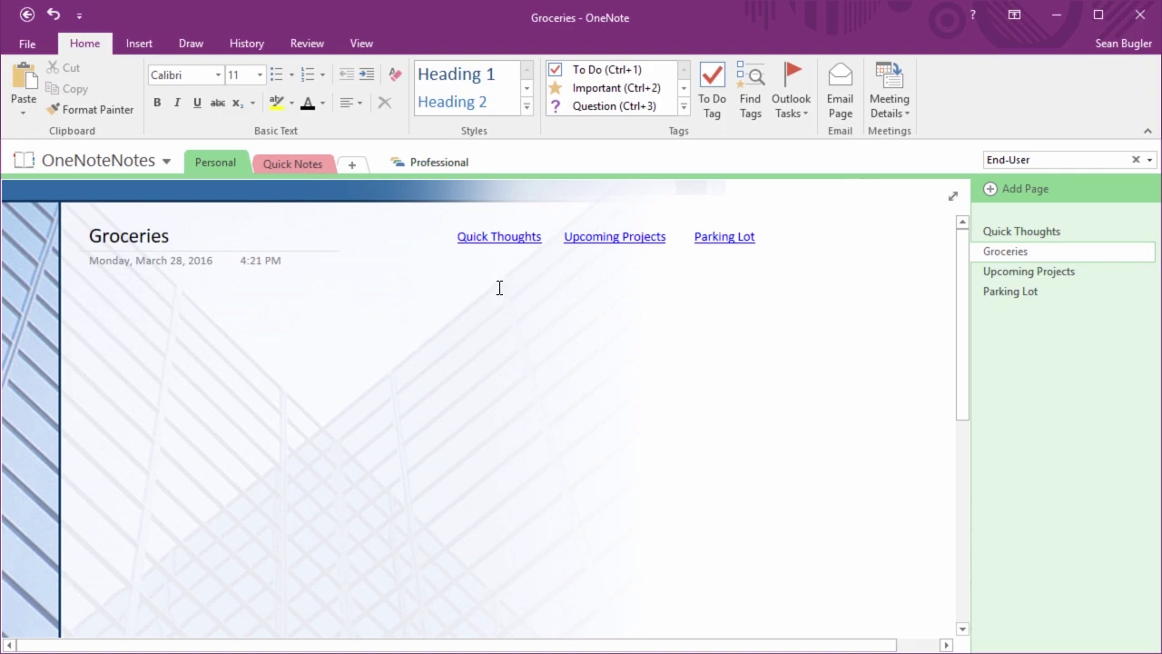
left_click(684, 106)
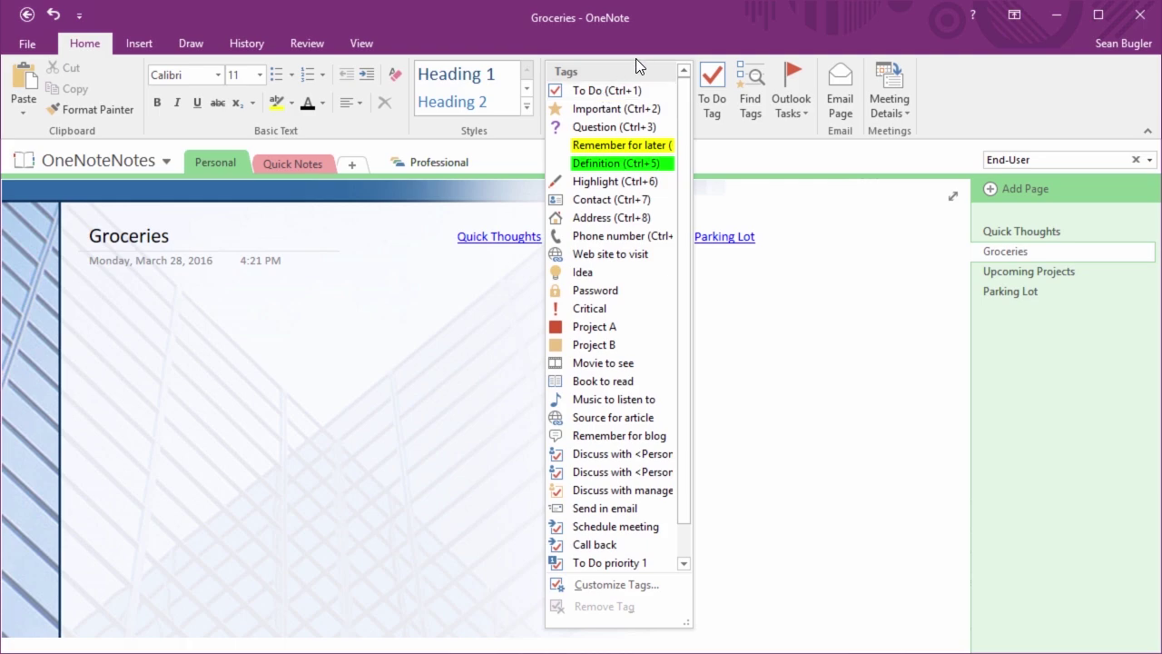
left_click(723, 145)
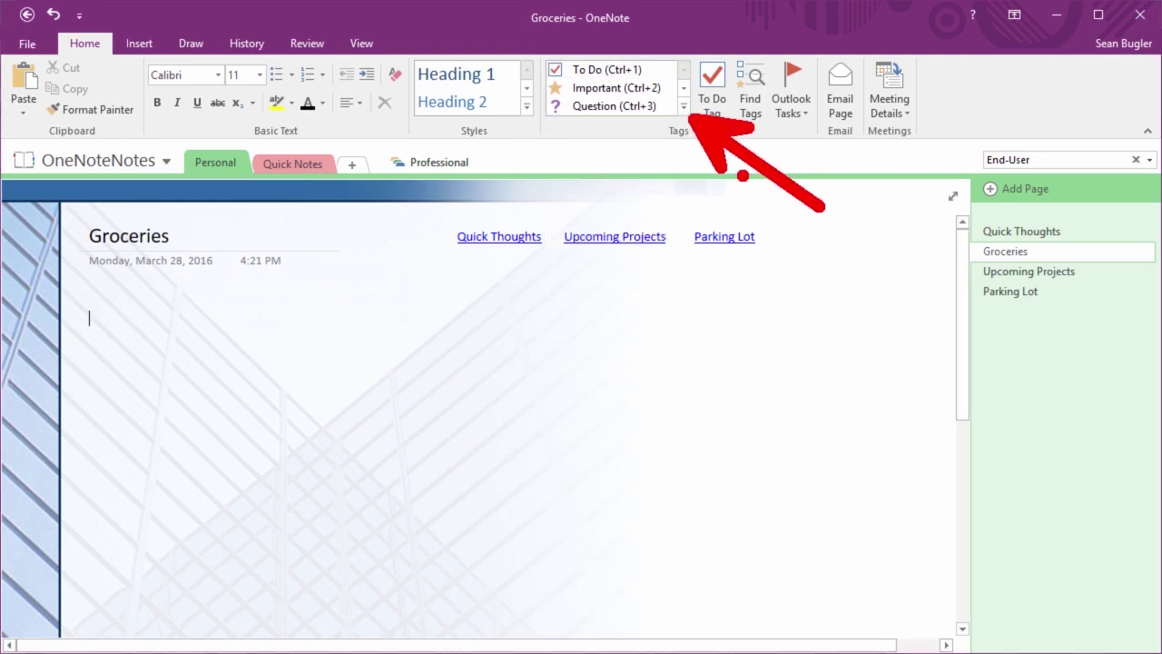
left_click(683, 107)
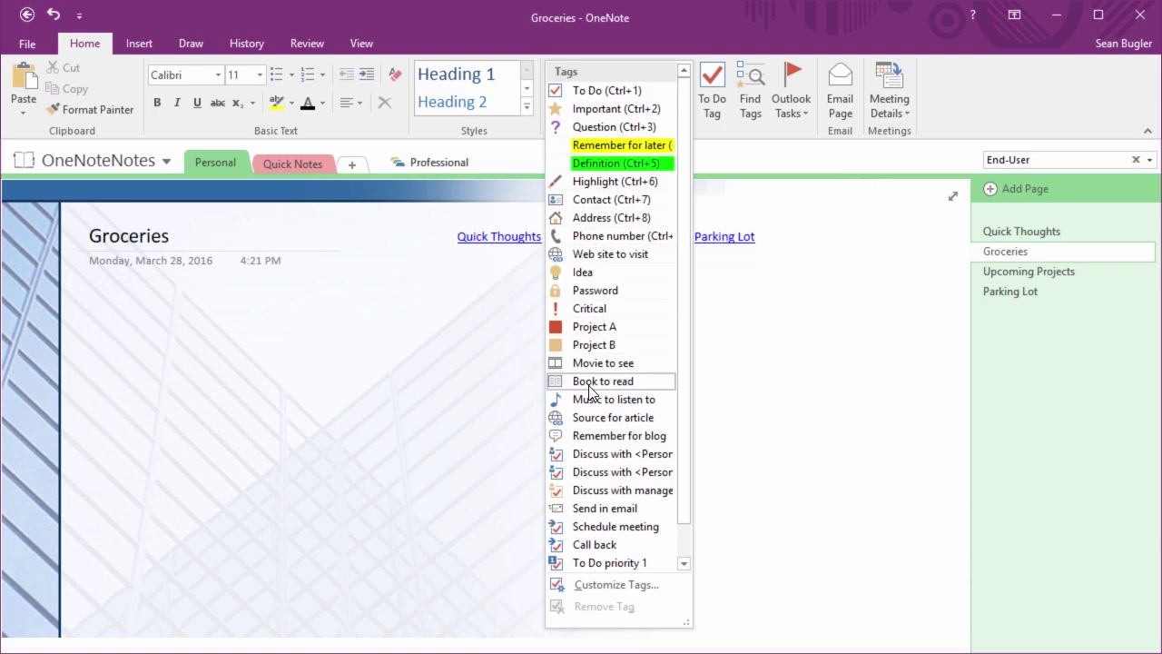
scroll(591, 386, "down", 1)
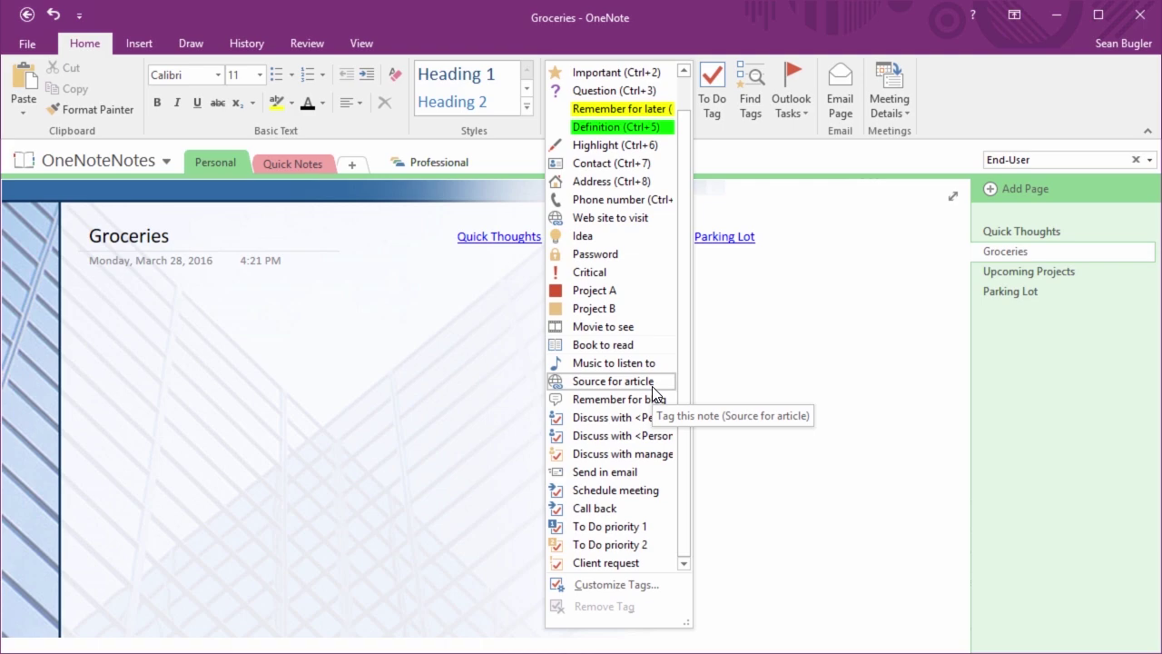
left_click(649, 587)
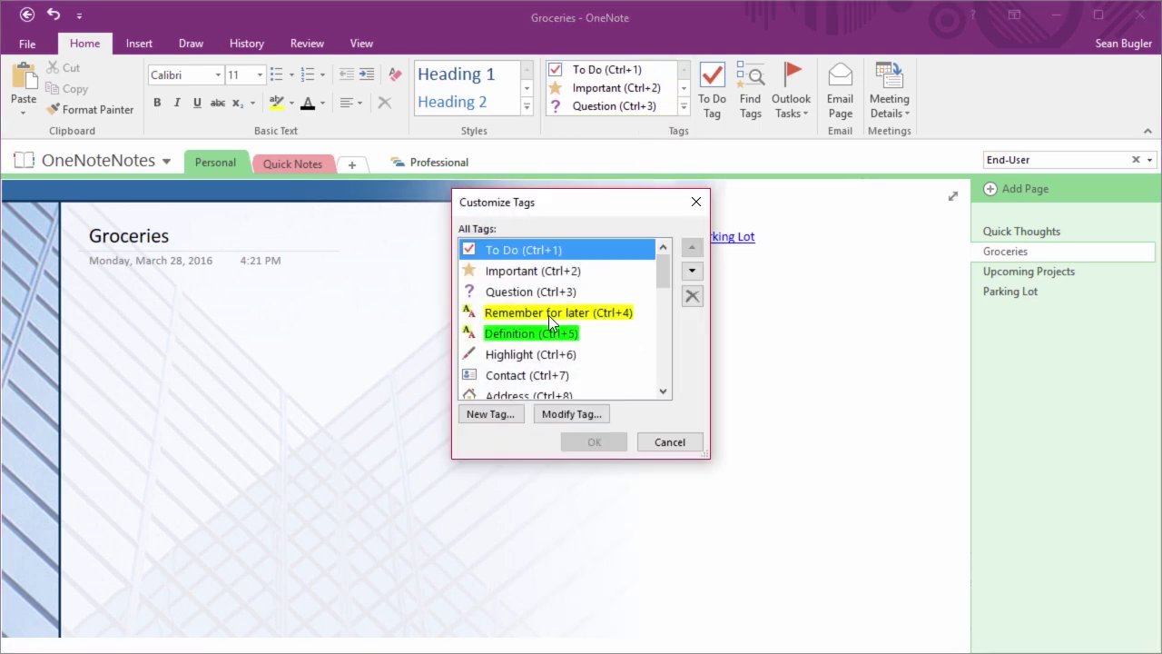
scroll(545, 327, "down", 5)
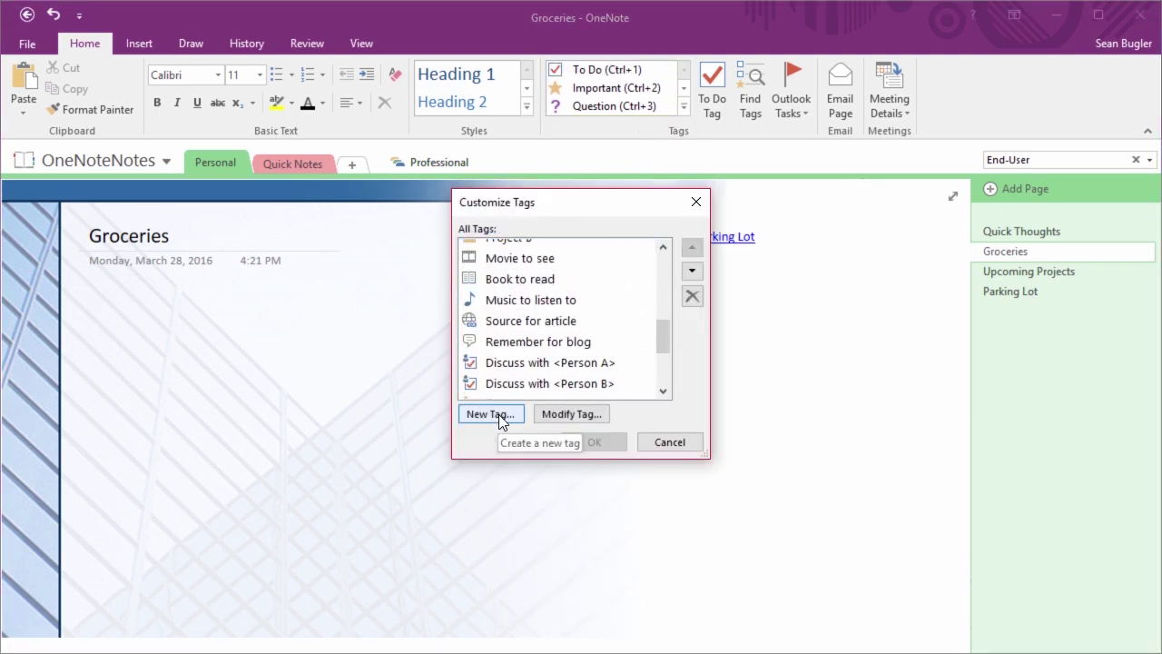
scroll(532, 378, "up", 5)
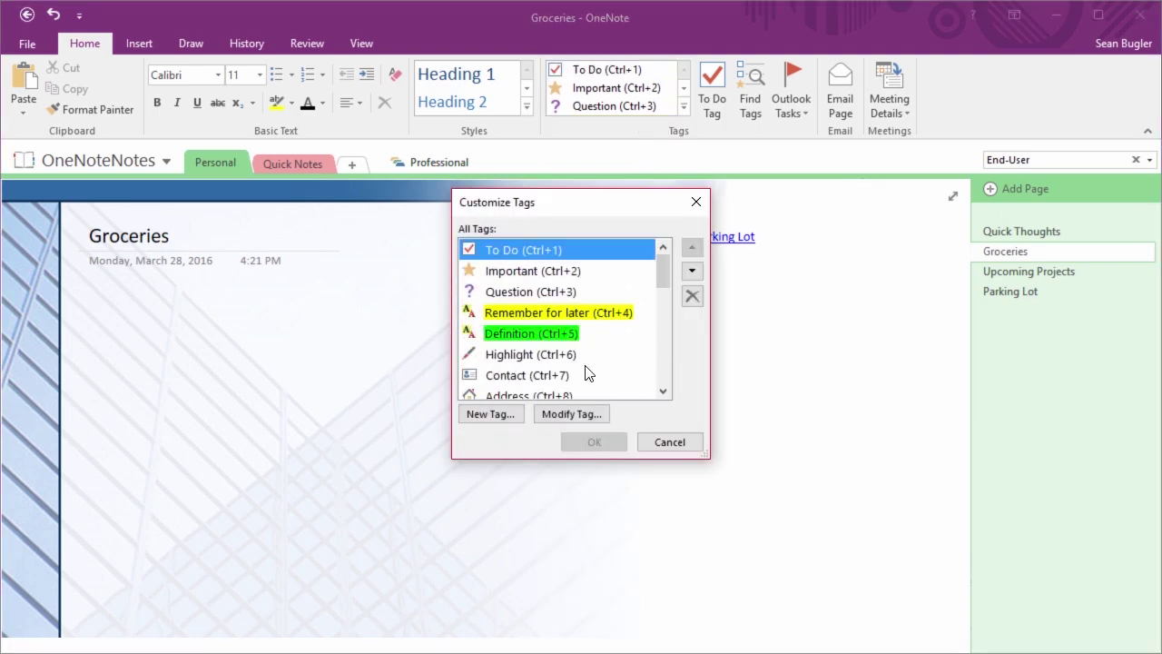
left_click(647, 443)
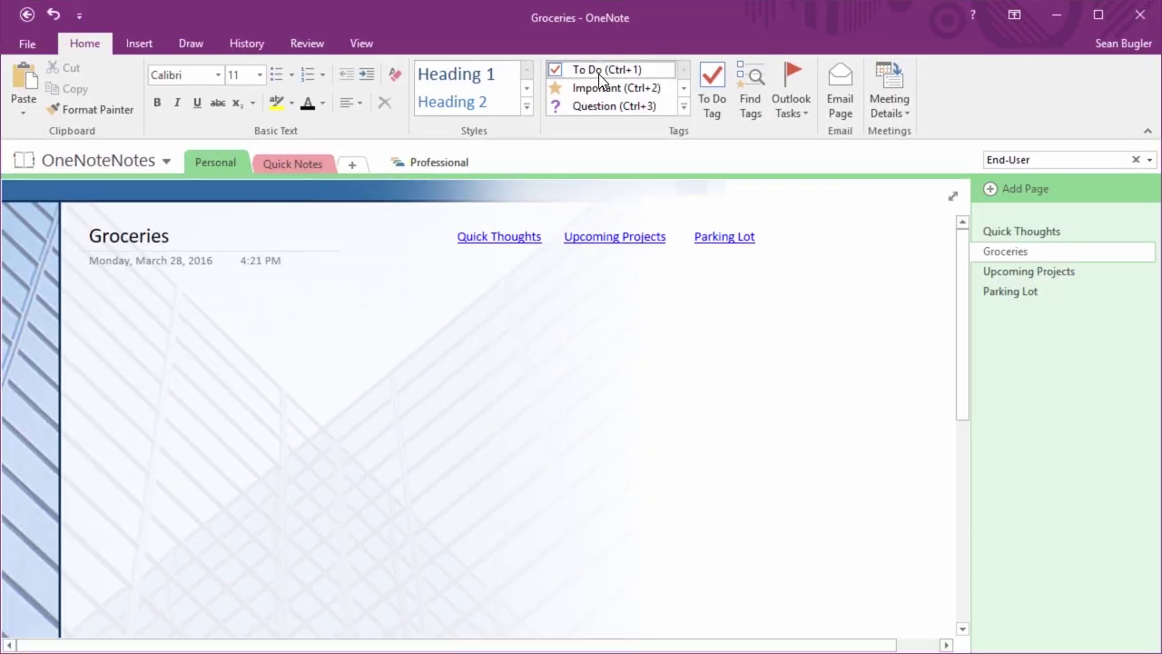
Start a To Do checklist with Milk, Bagels, Cream cheese and Cereal
left_click(598, 70)
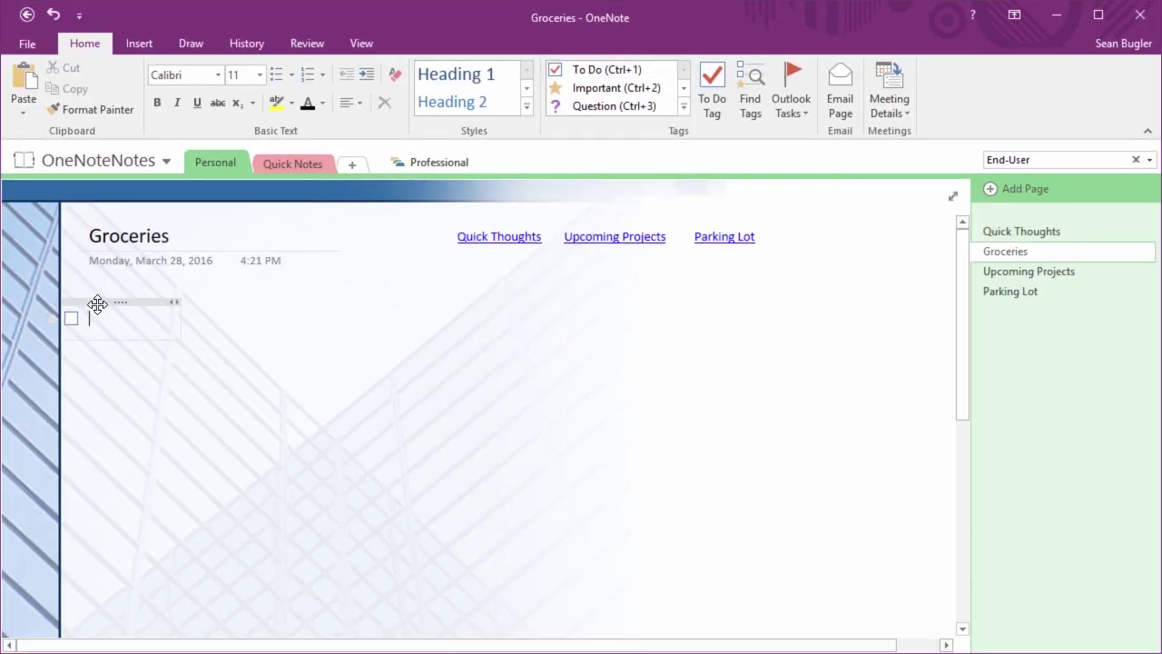
left_click_drag(112, 303, 156, 302)
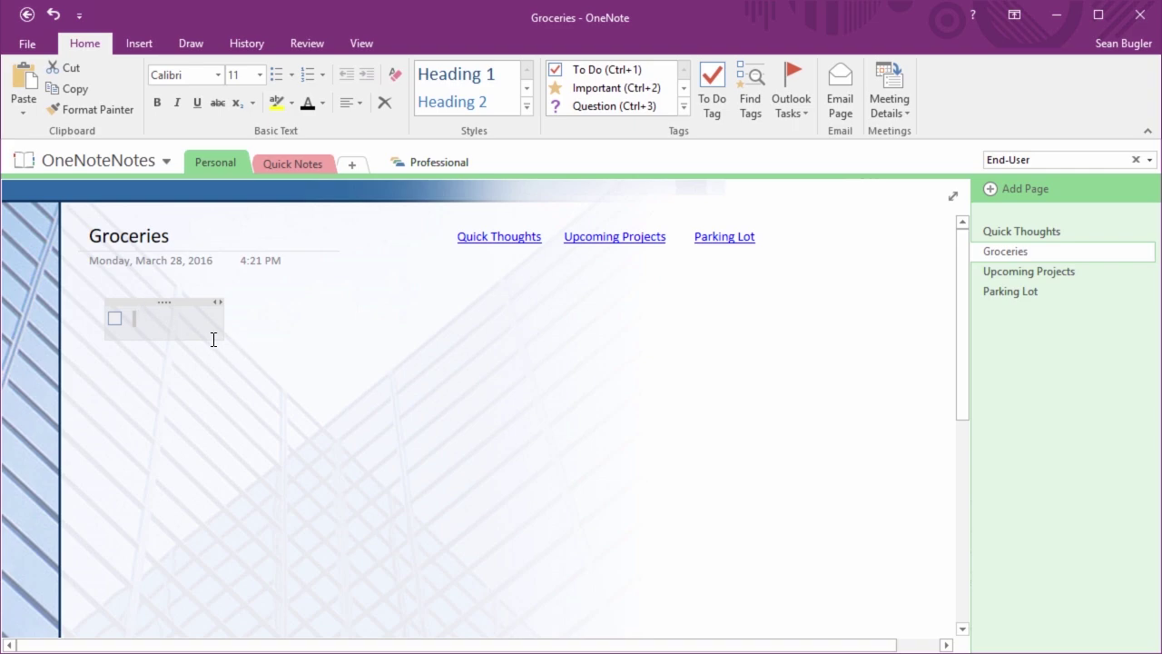
type("Milk")
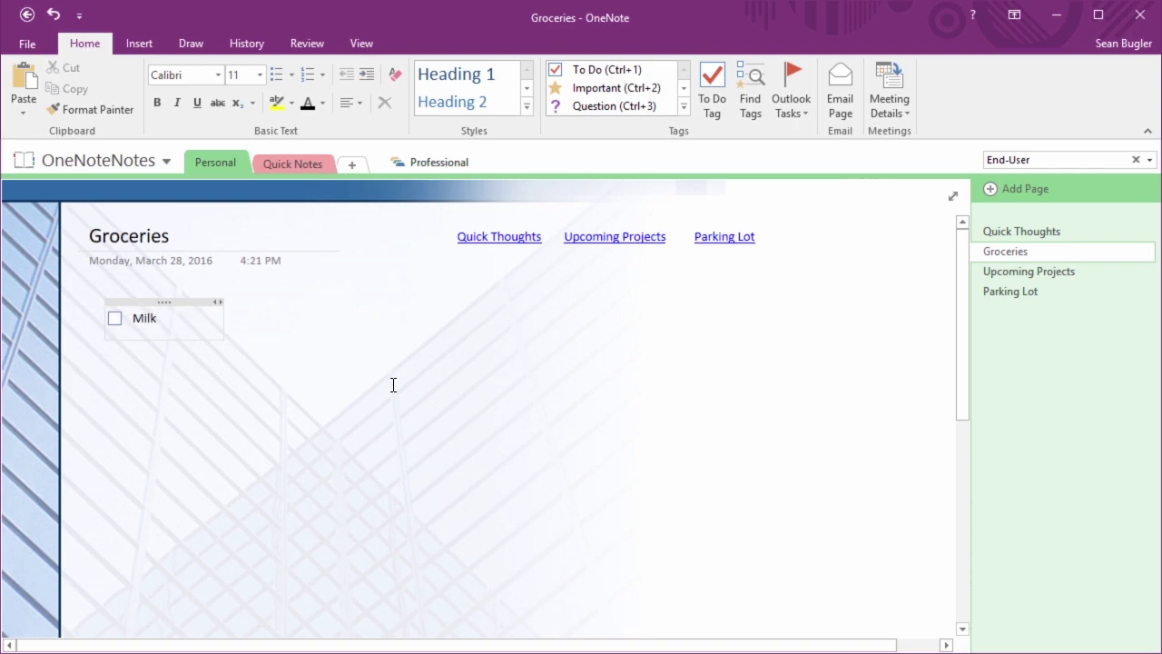
key("Return")
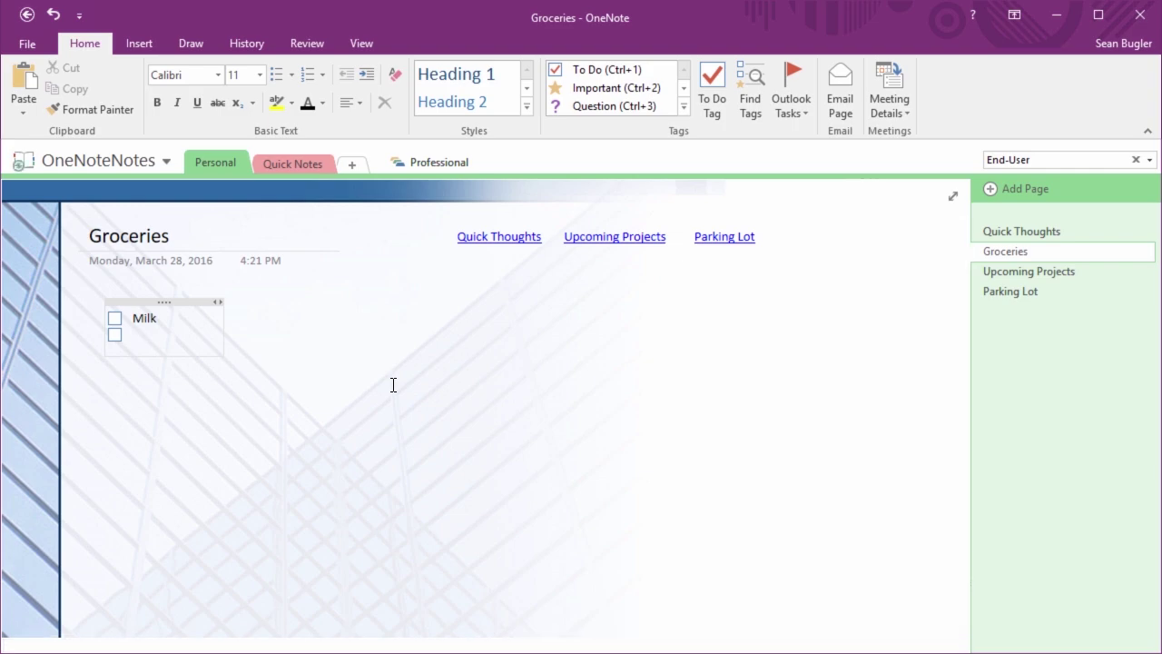
type("Bagels")
key("Return")
type("Cream cheese")
key("Return")
type("Cereal")
Remove the extra empty to-do line under Cereal and select the four grocery items
key("Return")
key("Tab")
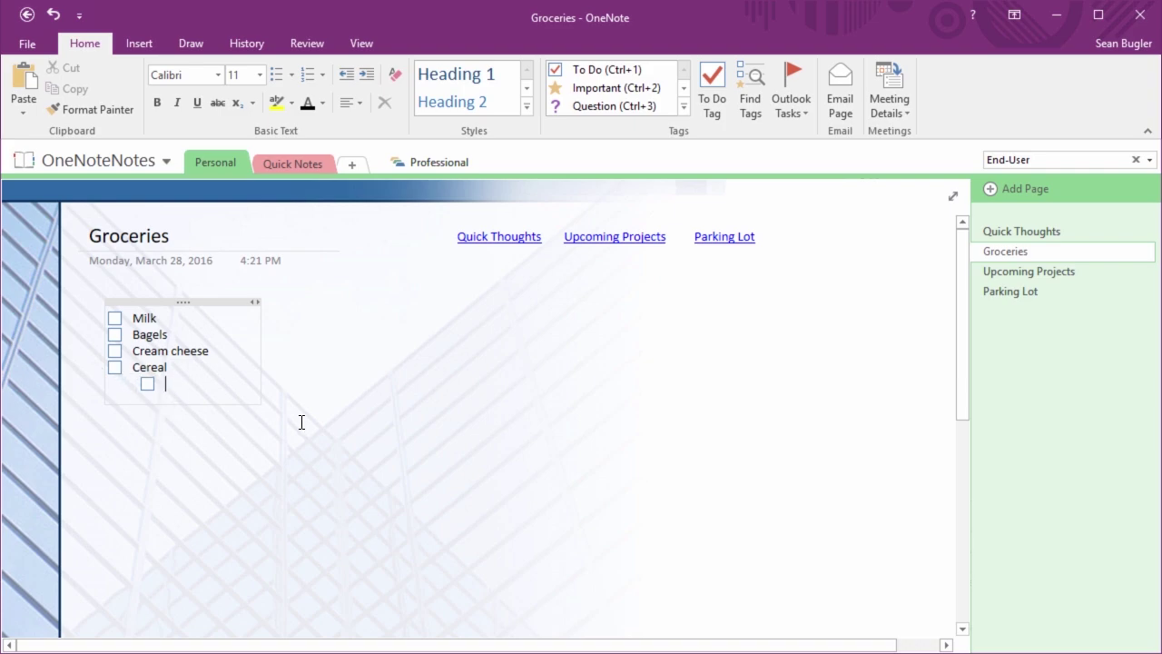
key("shift+Tab")
key("BackSpace")
key("BackSpace")
left_click(415, 407)
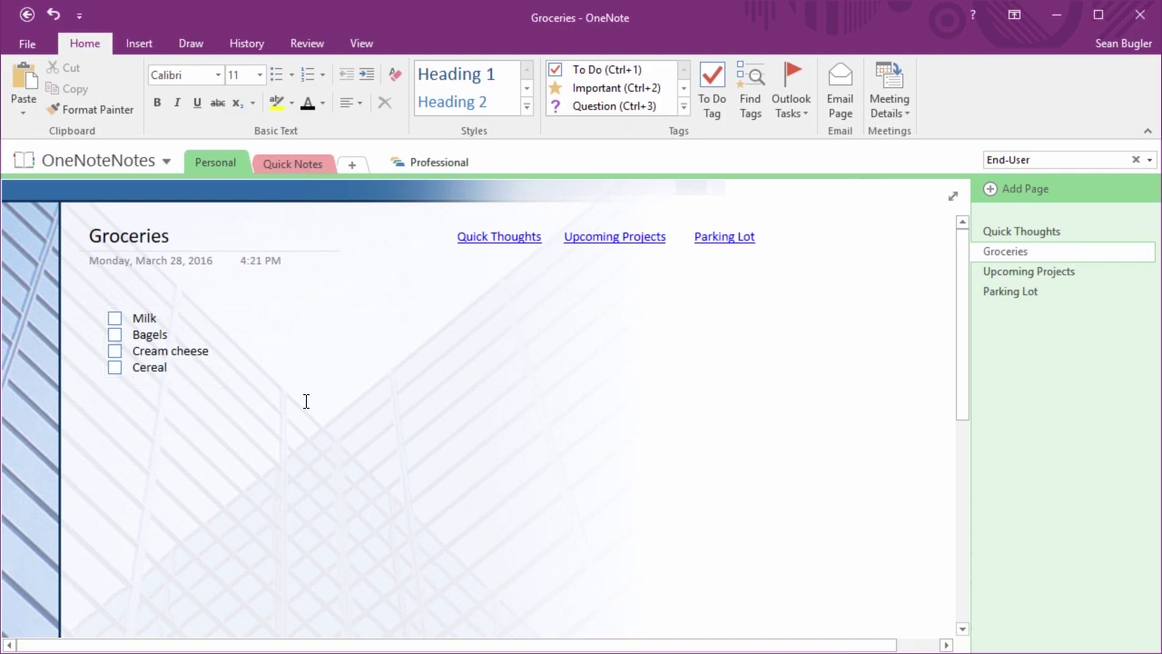
left_click(177, 300)
Set the grocery list text size to 16
left_click(259, 78)
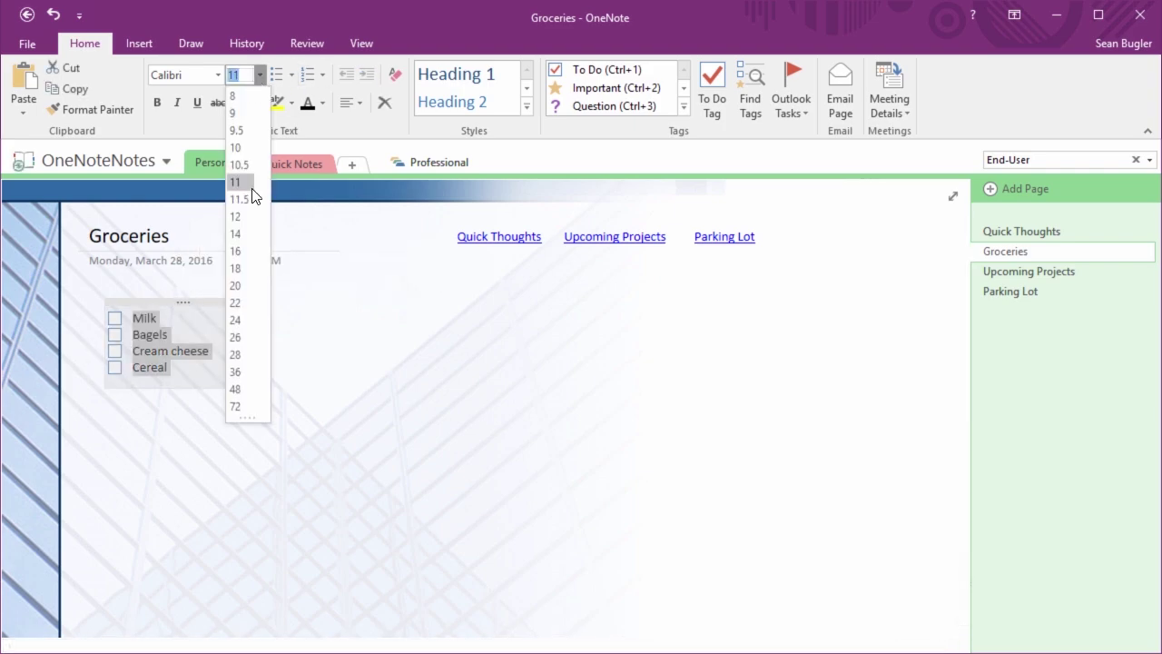
left_click(245, 252)
left_click(420, 361)
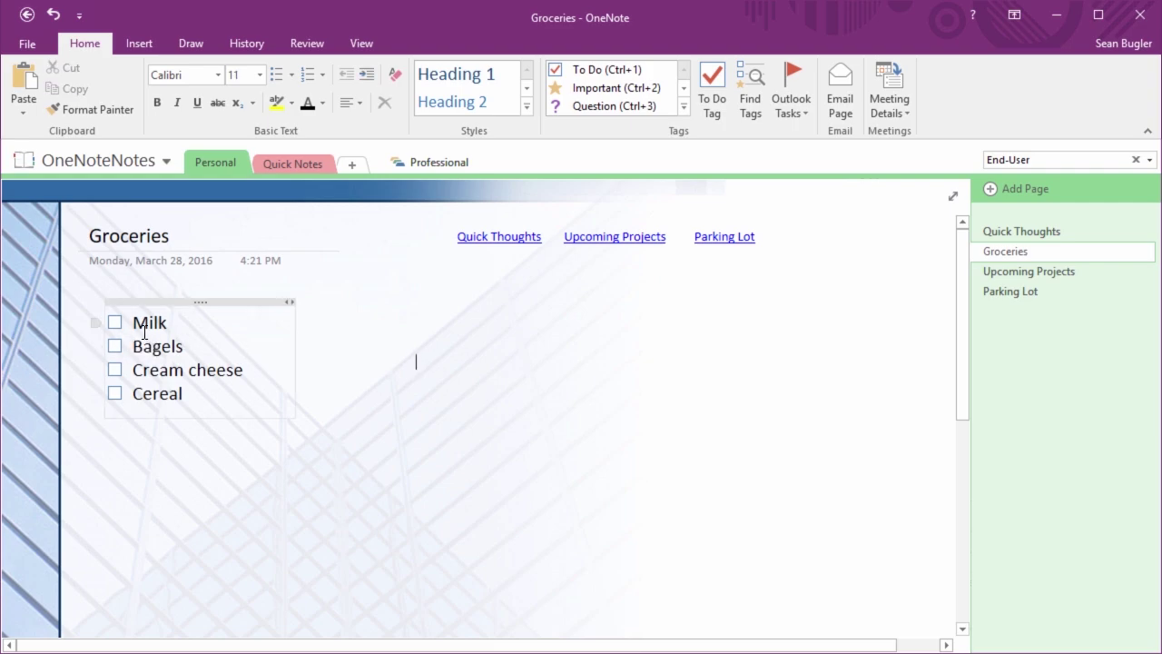
Tick off Milk, Bagels and Cream cheese and add a new to-do line after Cereal
left_click(115, 323)
left_click(115, 346)
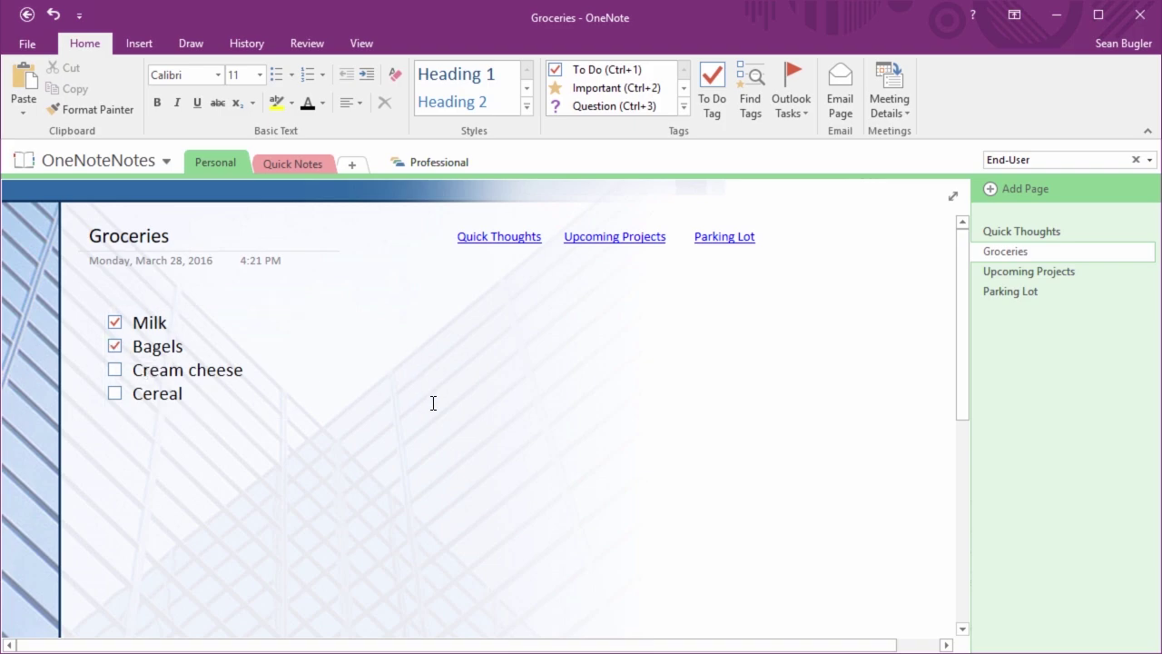
left_click(216, 393)
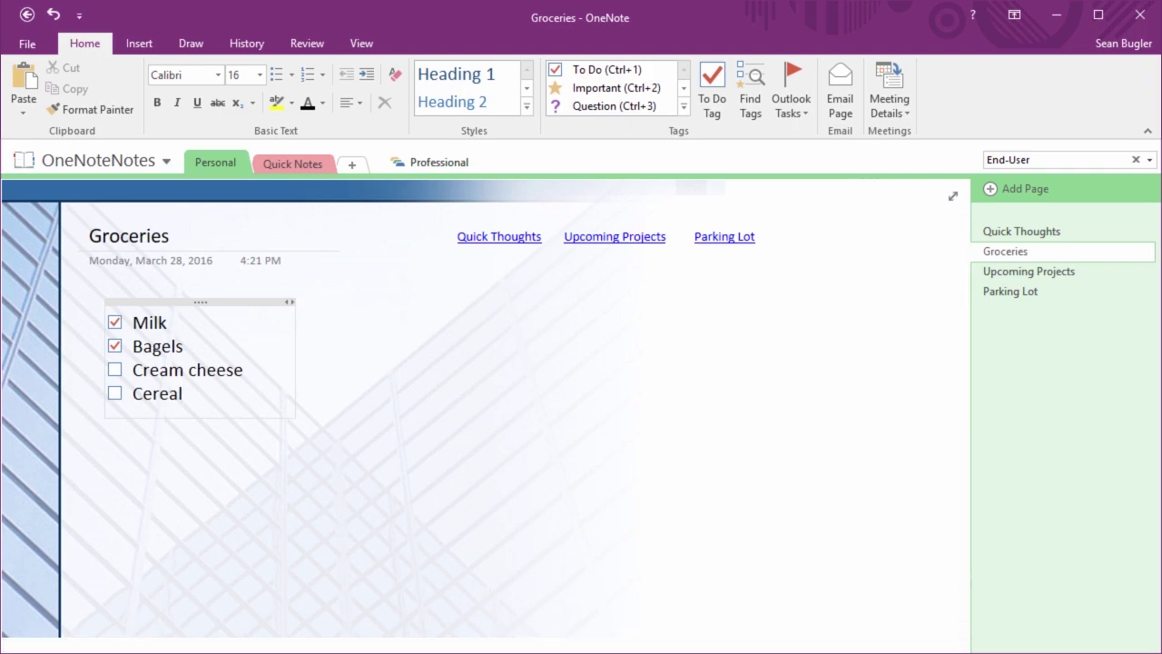
key("Return")
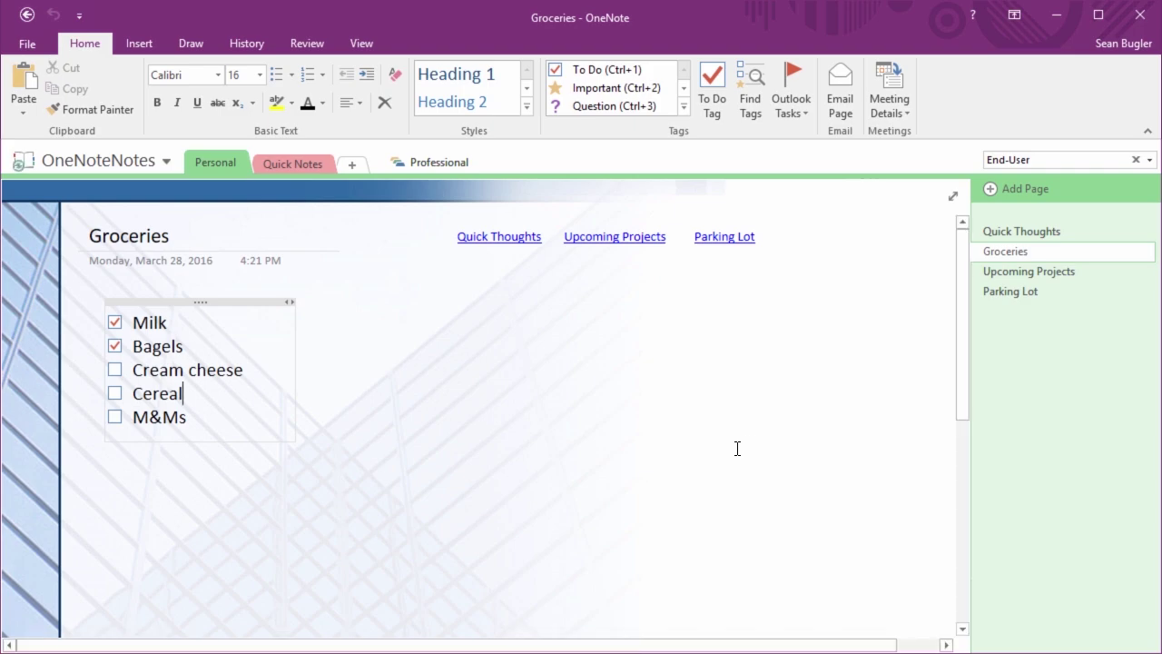
left_click(114, 370)
left_click(496, 439)
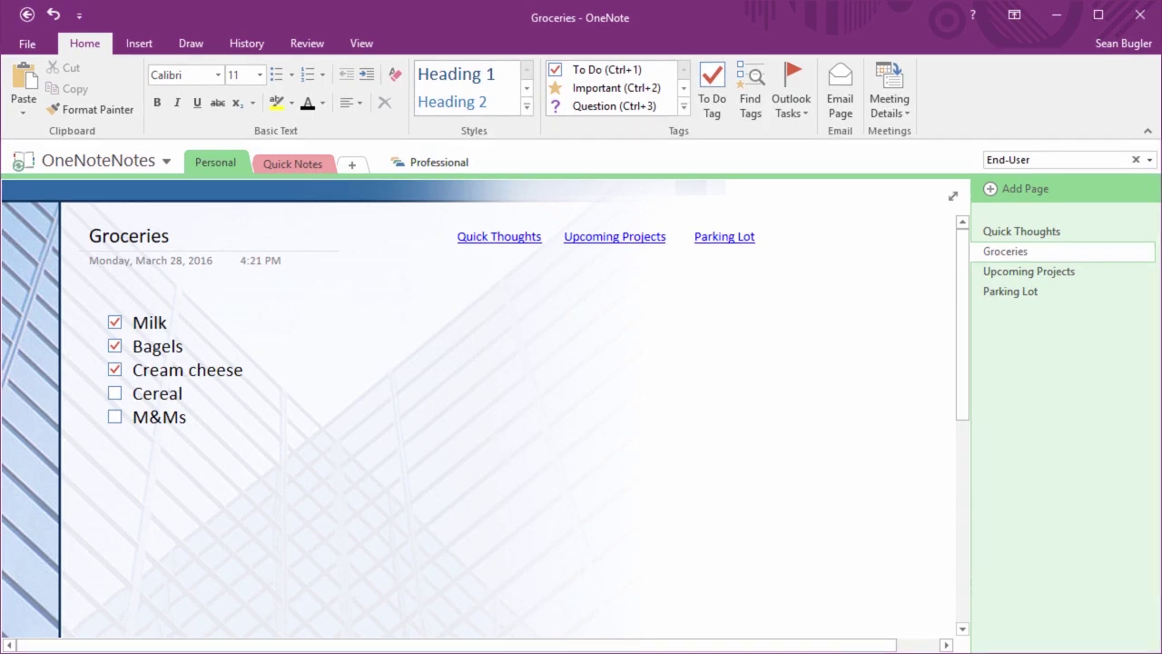
left_click(991, 273)
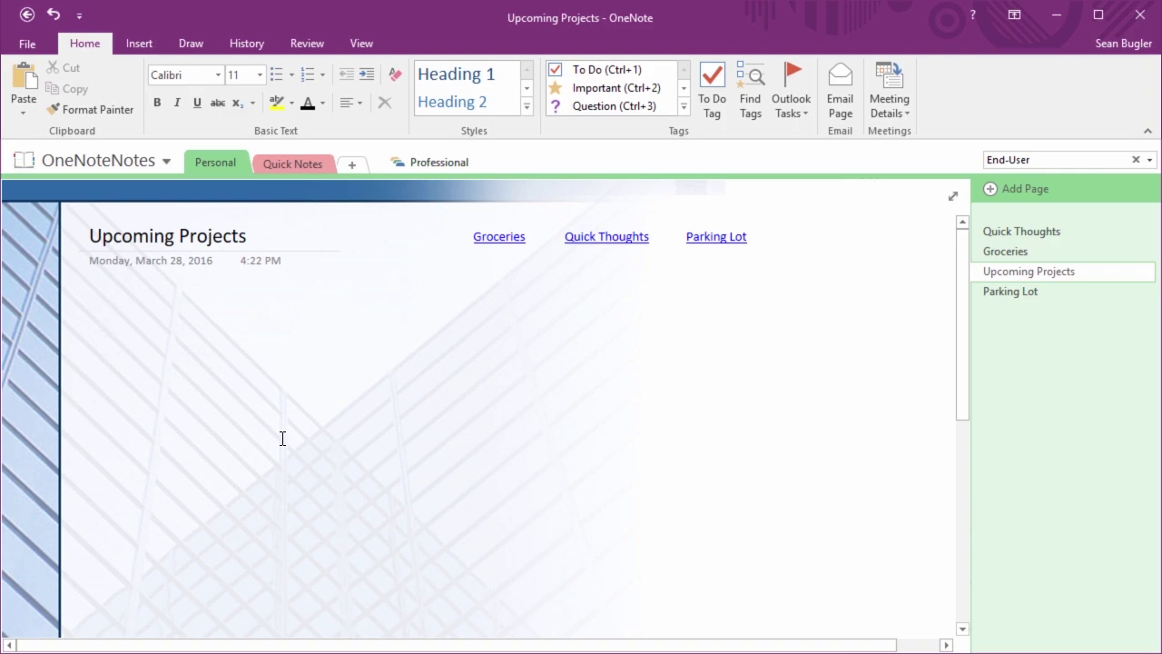
Type two tasks: email a colleague about the latest FAQ project, and schedule a meeting with another
type("Email ")
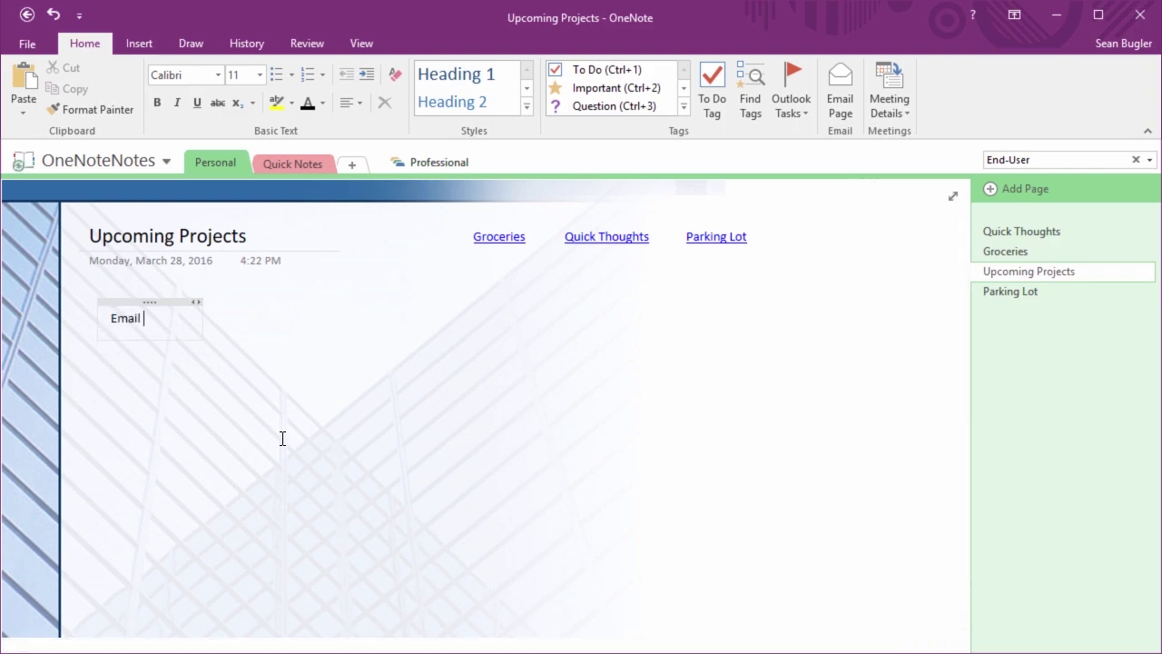
type("Damon about")
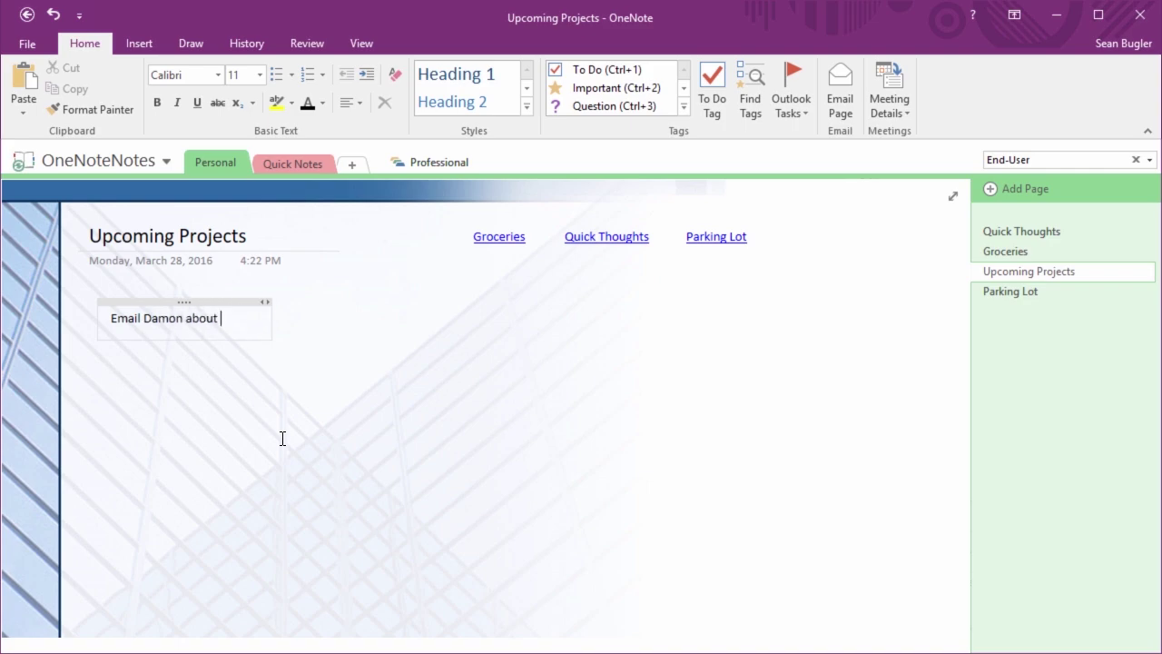
type(" the ltest")
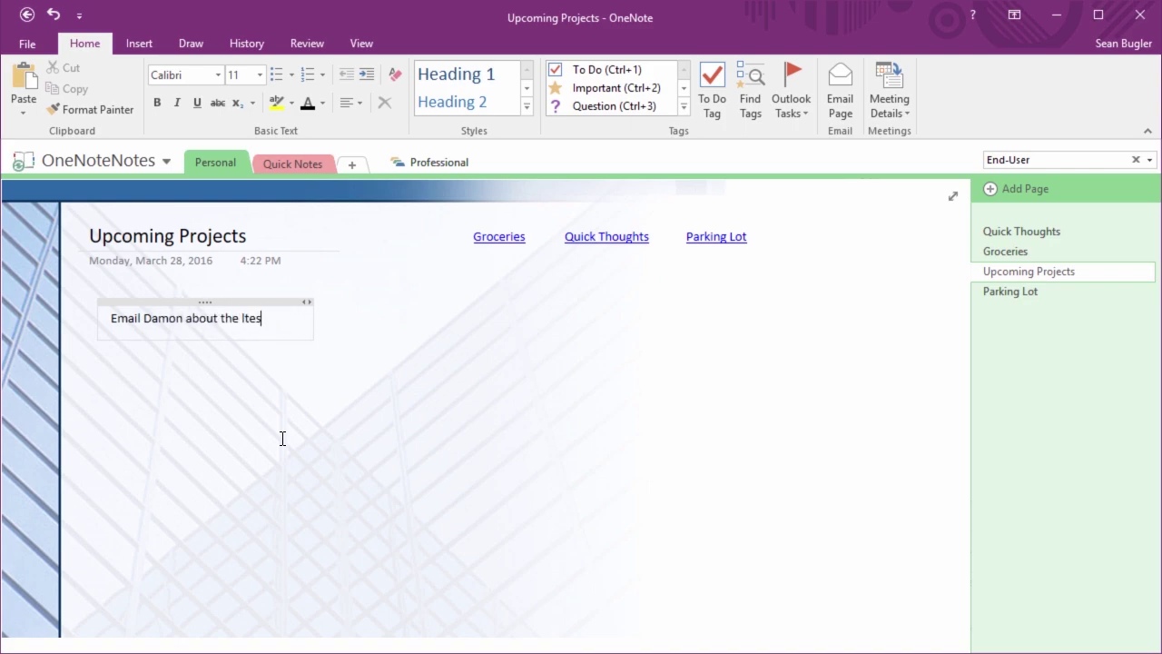
key("BackSpace")
key("BackSpace")
key("BackSpace")
key("BackSpace")
type("atest FAQ")
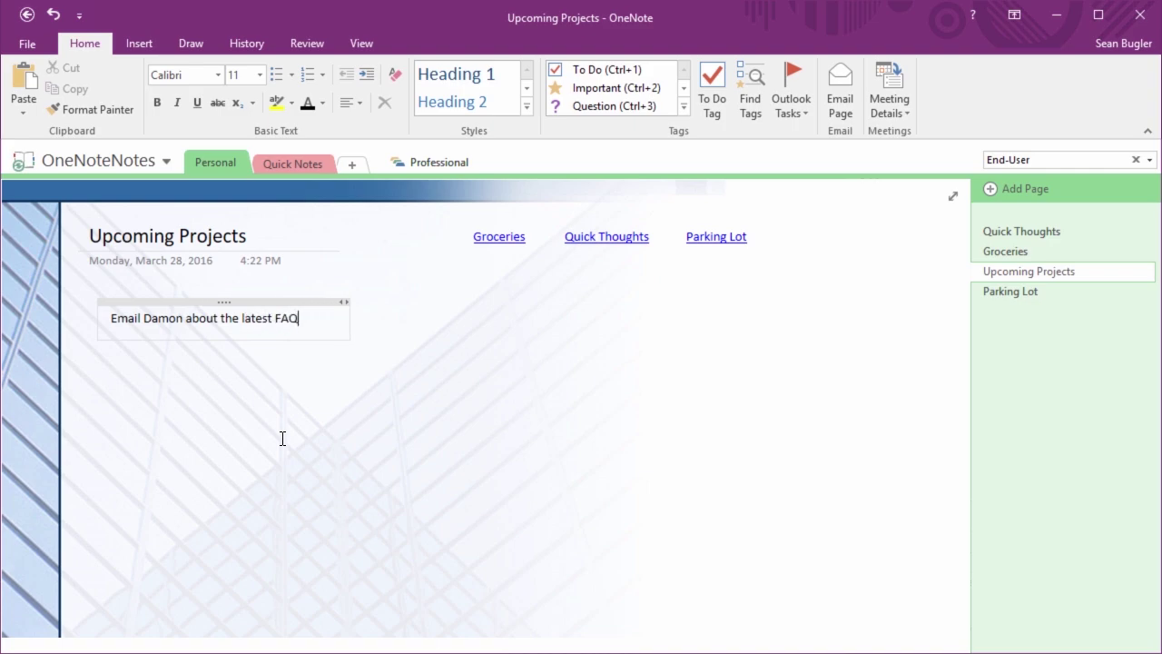
type(" project")
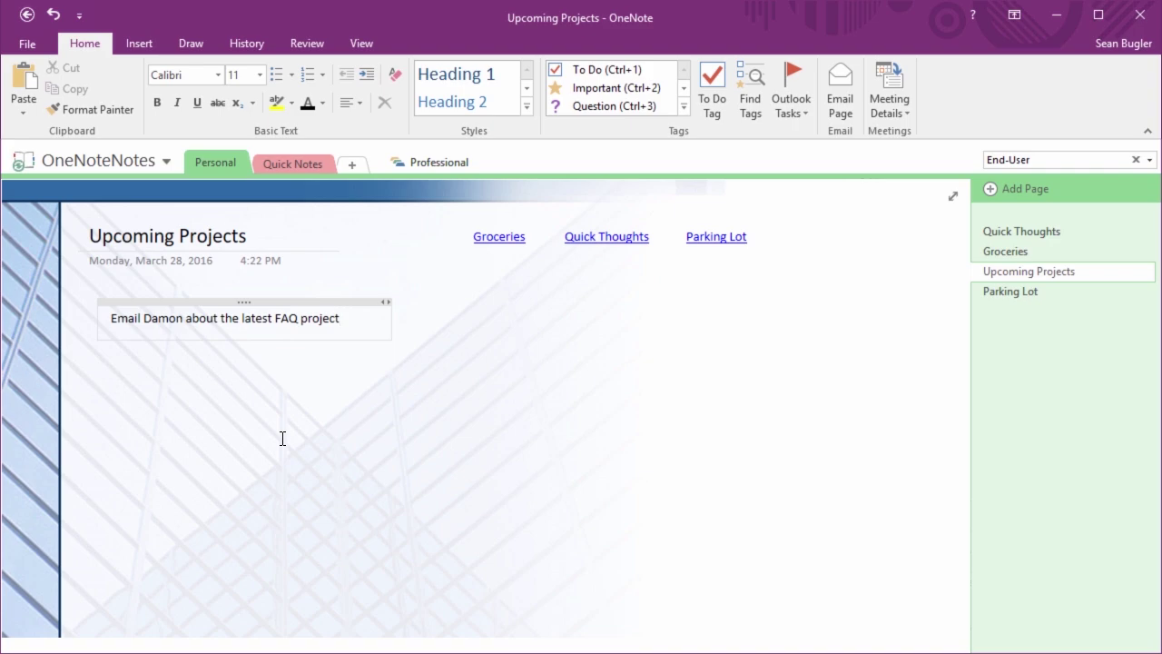
key("Return")
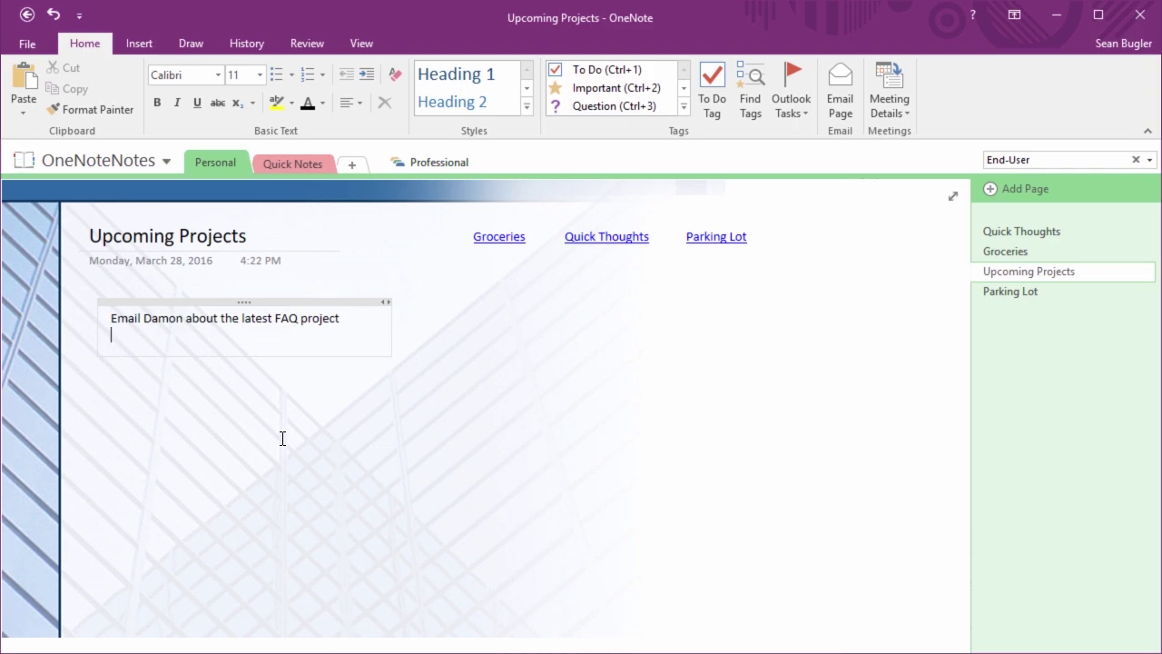
type("Conrad")
key("BackSpace")
key("BackSpace")
key("BackSpace")
key("BackSpace")
key("BackSpace")
key("BackSpace")
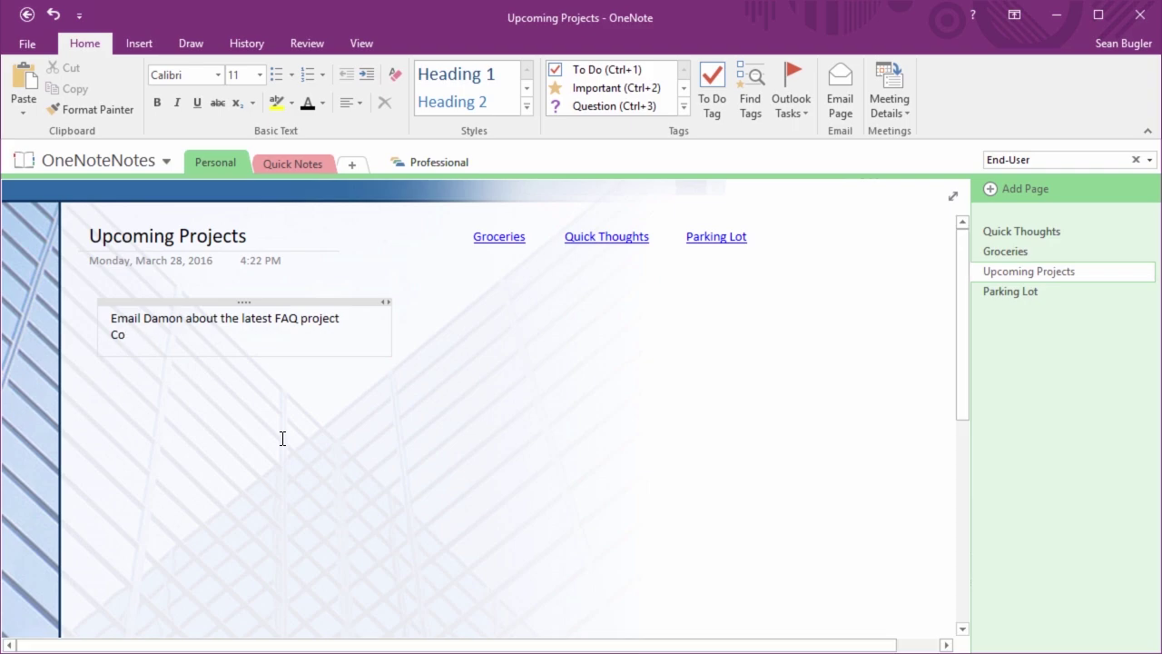
type("Schedule a meeting")
type("with Conrad")
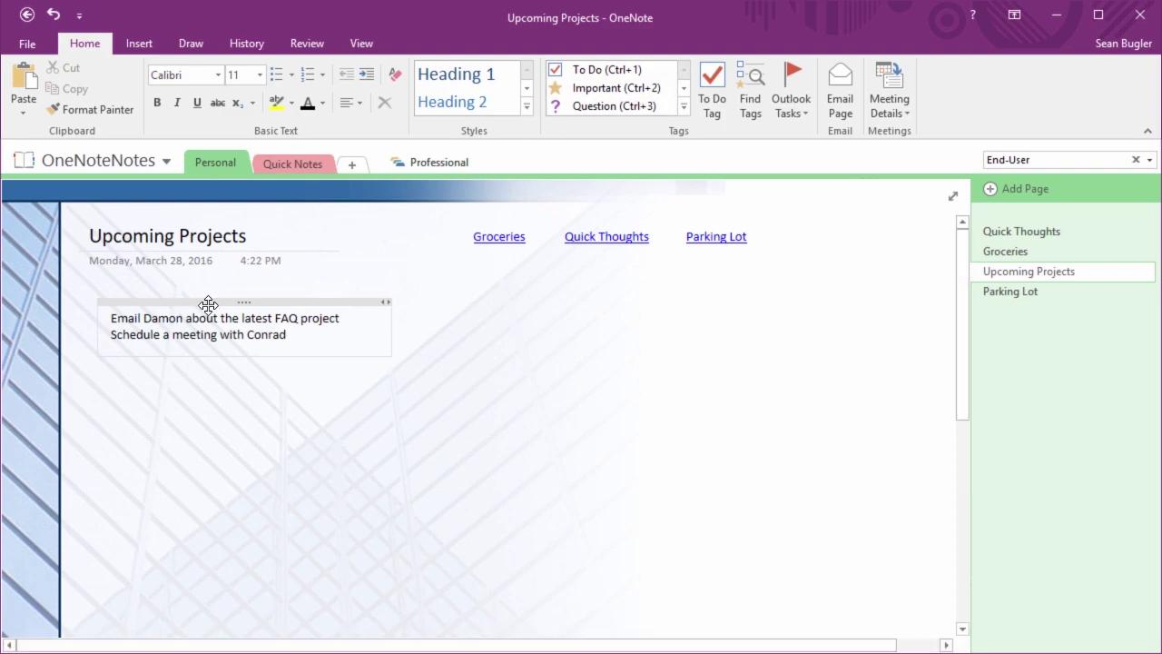
left_click(106, 317)
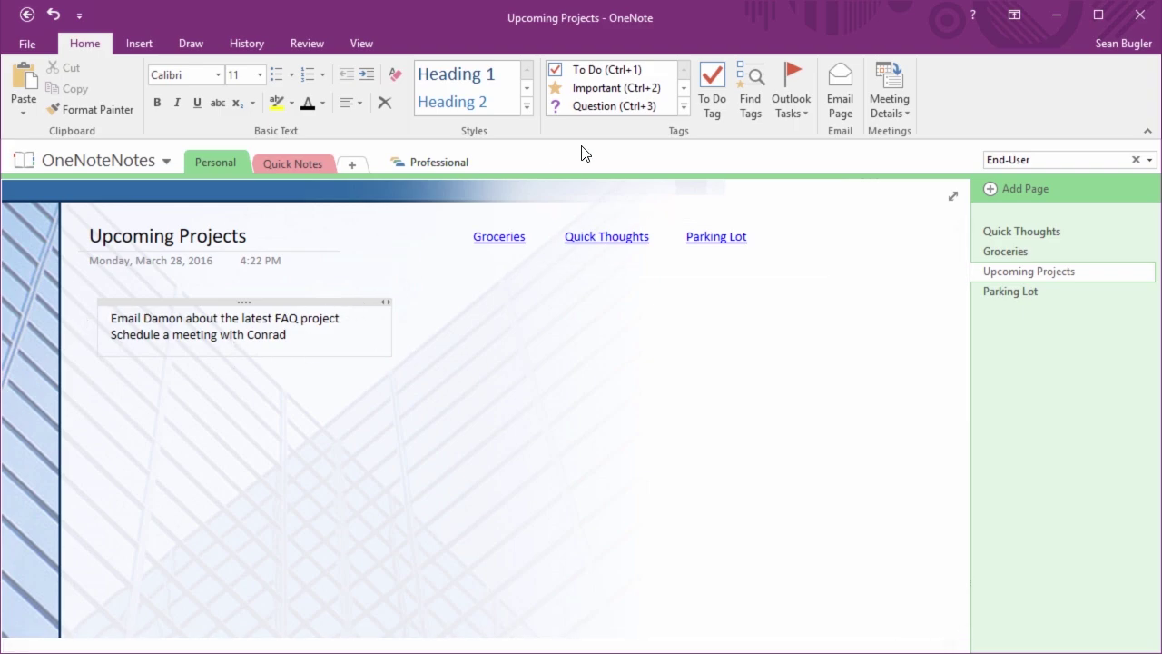
Tag the FAQ-email line Question and Important, and the meeting line Important and Project A
left_click(638, 110)
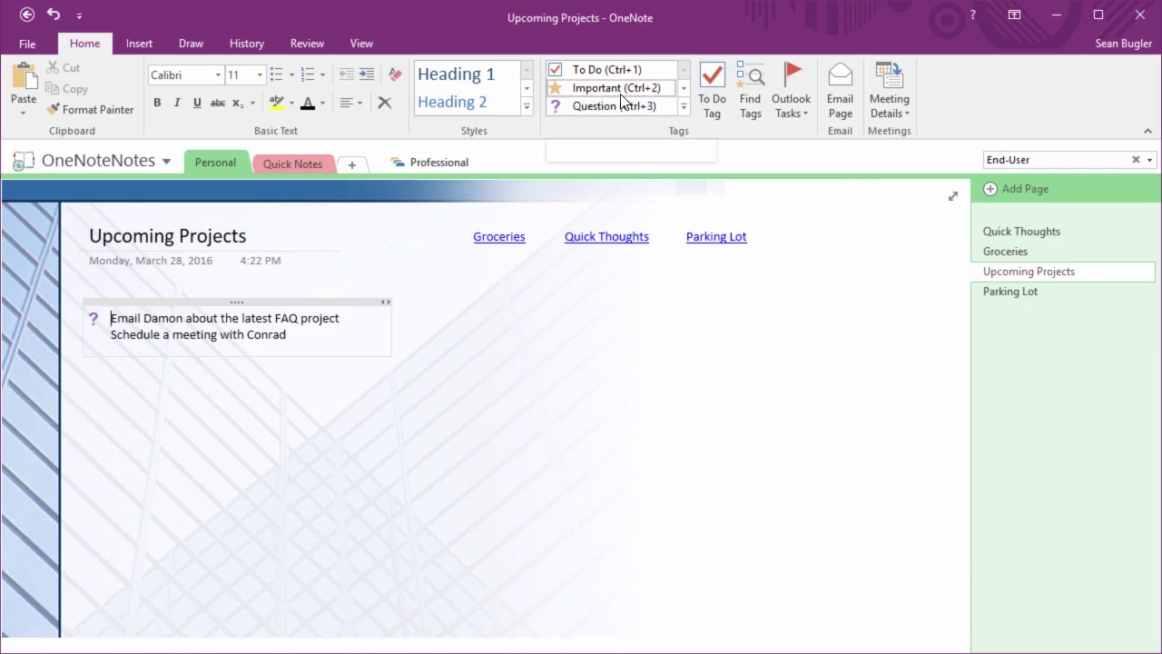
left_click(620, 88)
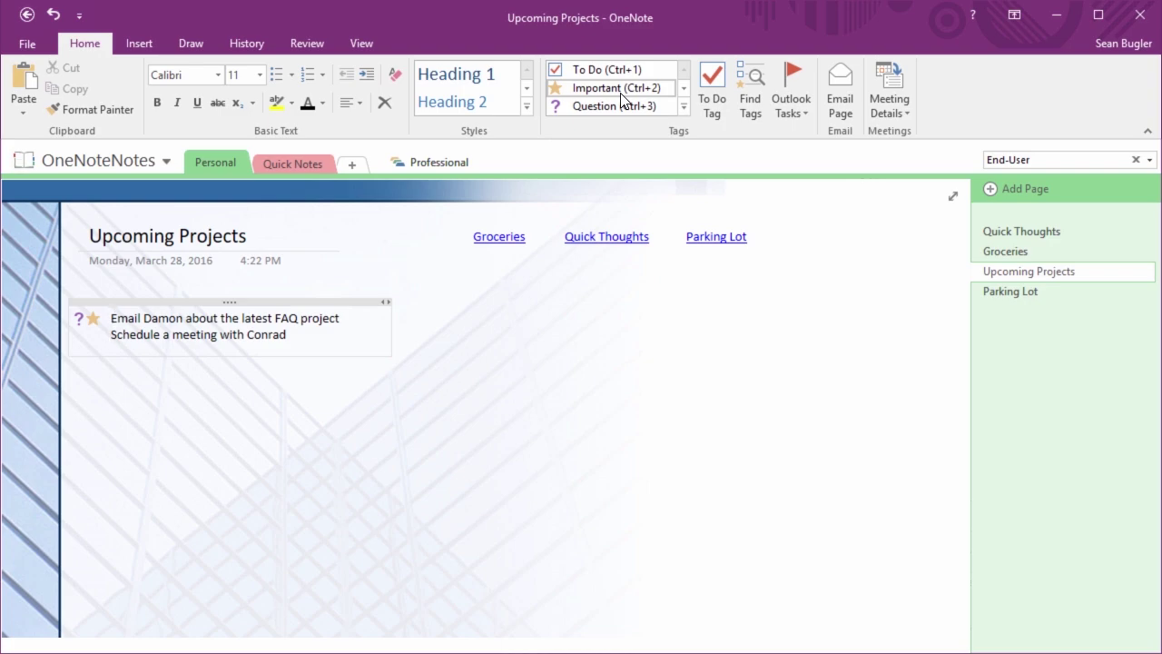
left_click(597, 89)
left_click(683, 108)
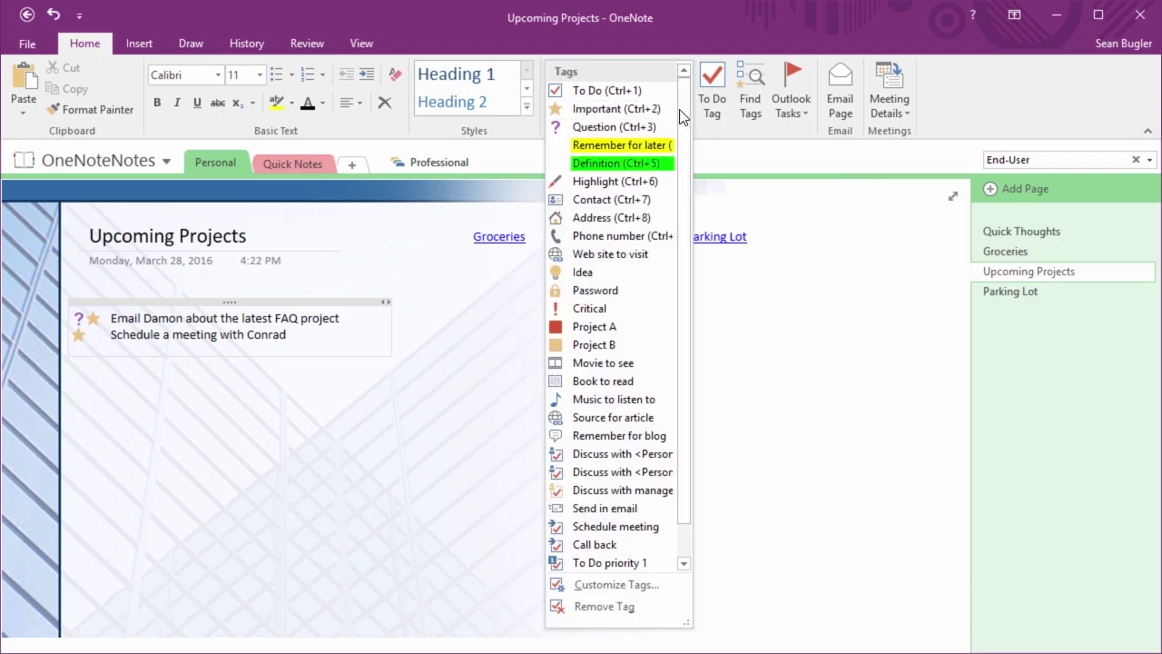
left_click(618, 329)
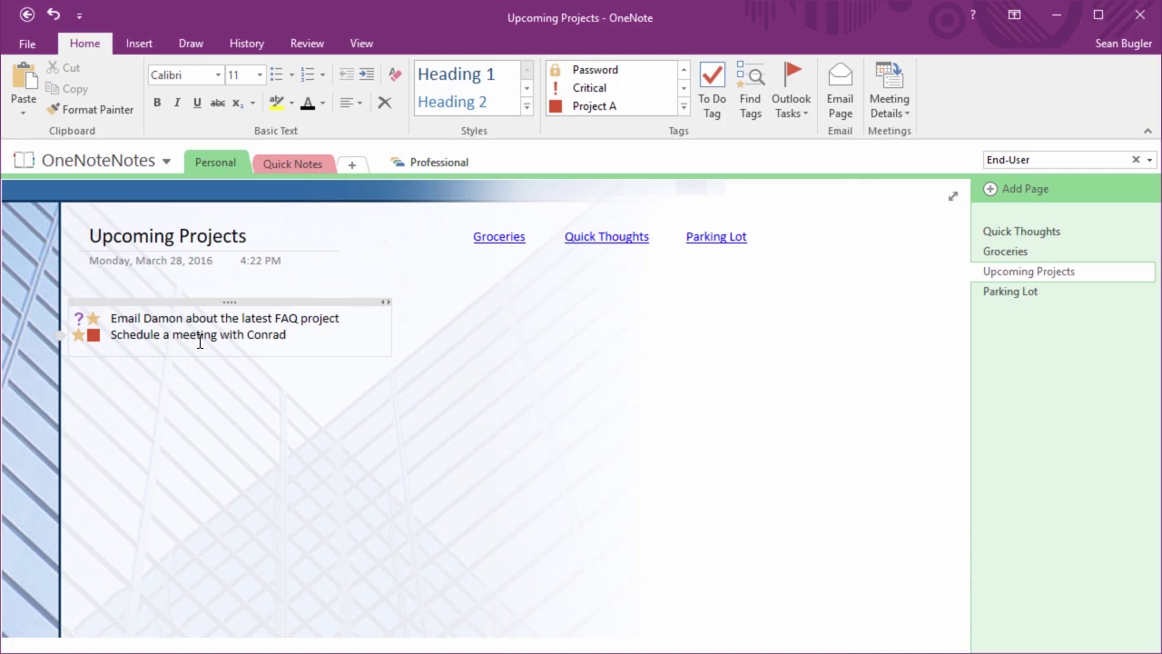
Flag the first line as an Outlook task due Today and the second as due Tomorrow
left_click(802, 107)
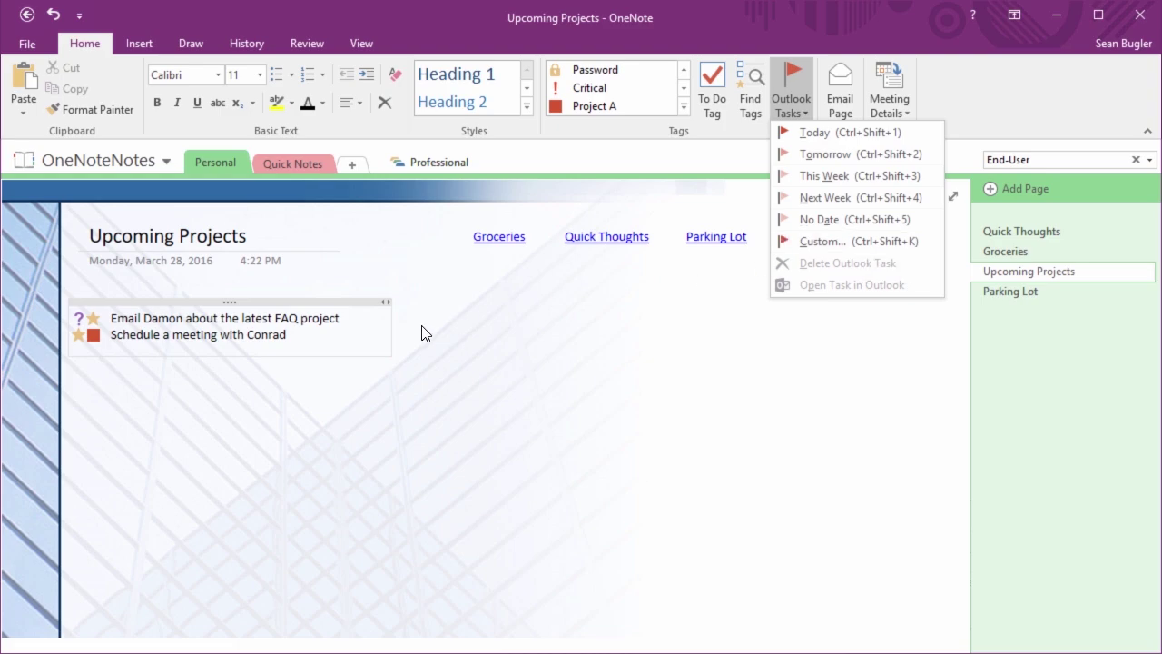
left_click(841, 134)
left_click_drag(214, 303, 238, 302)
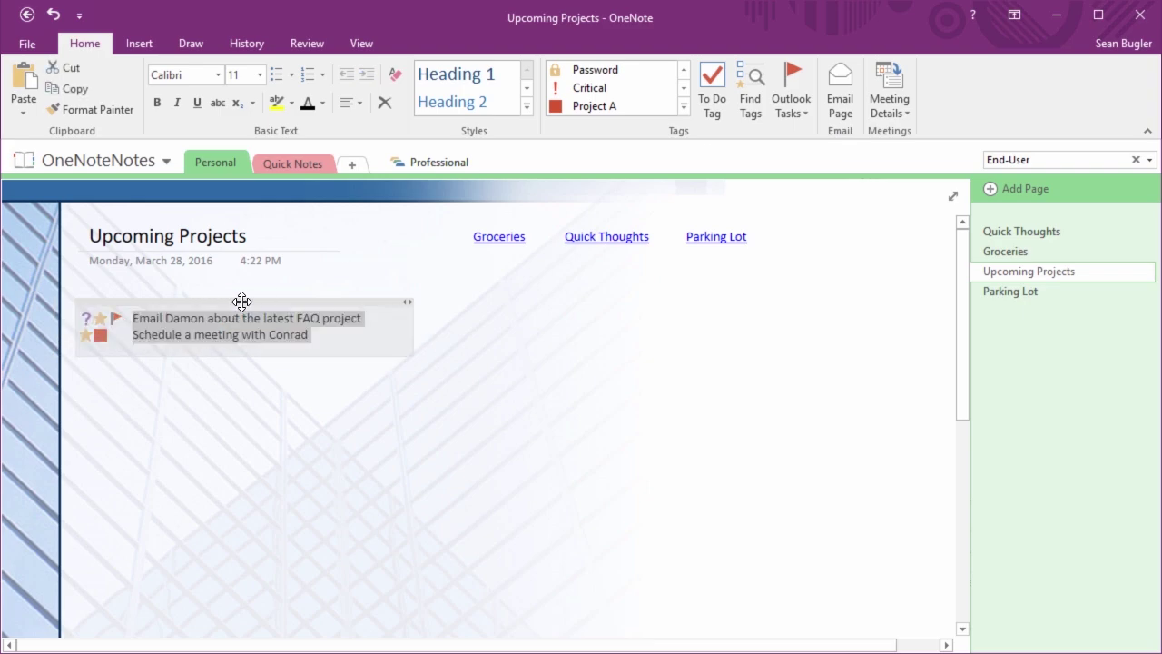
left_click(133, 335)
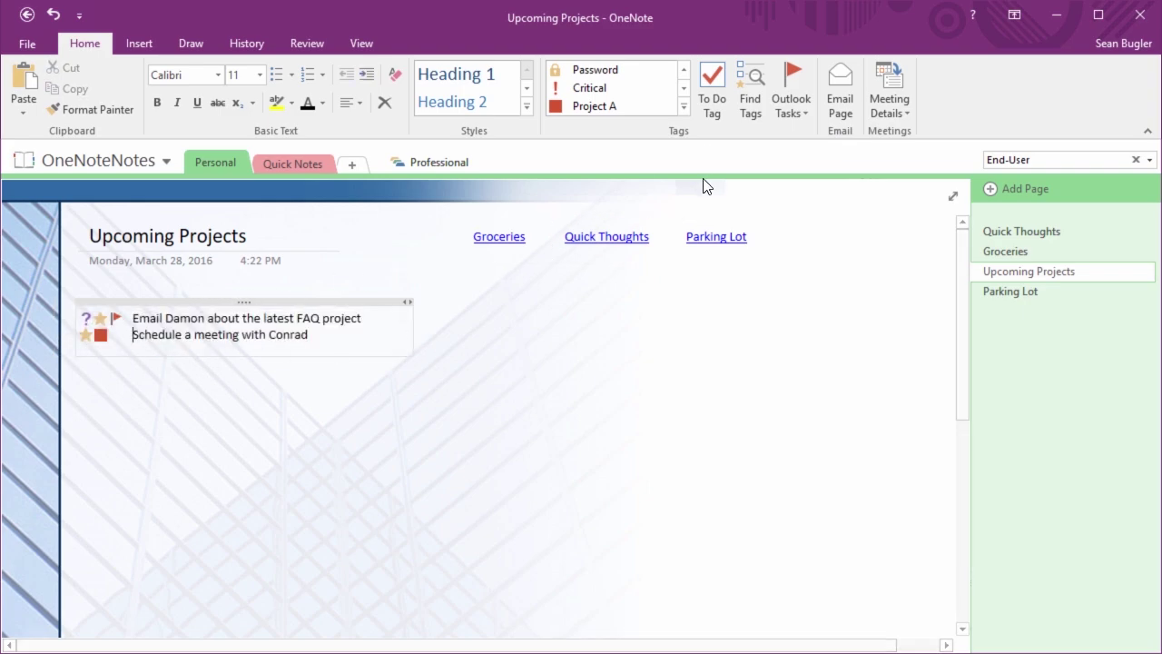
left_click(806, 105)
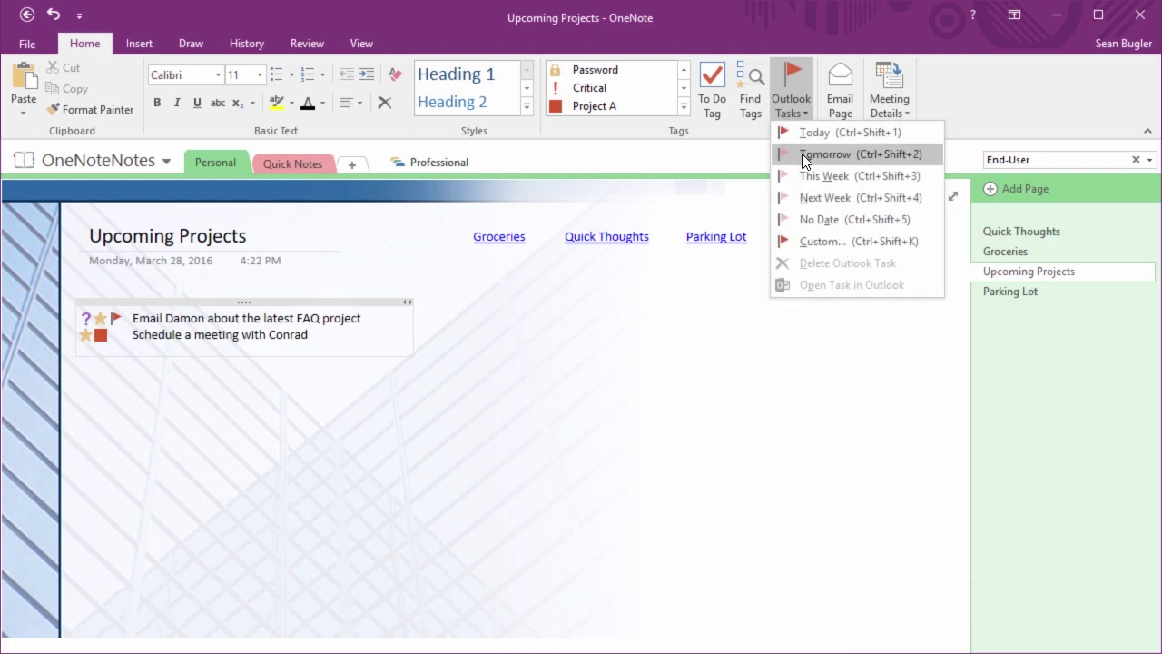
left_click(801, 153)
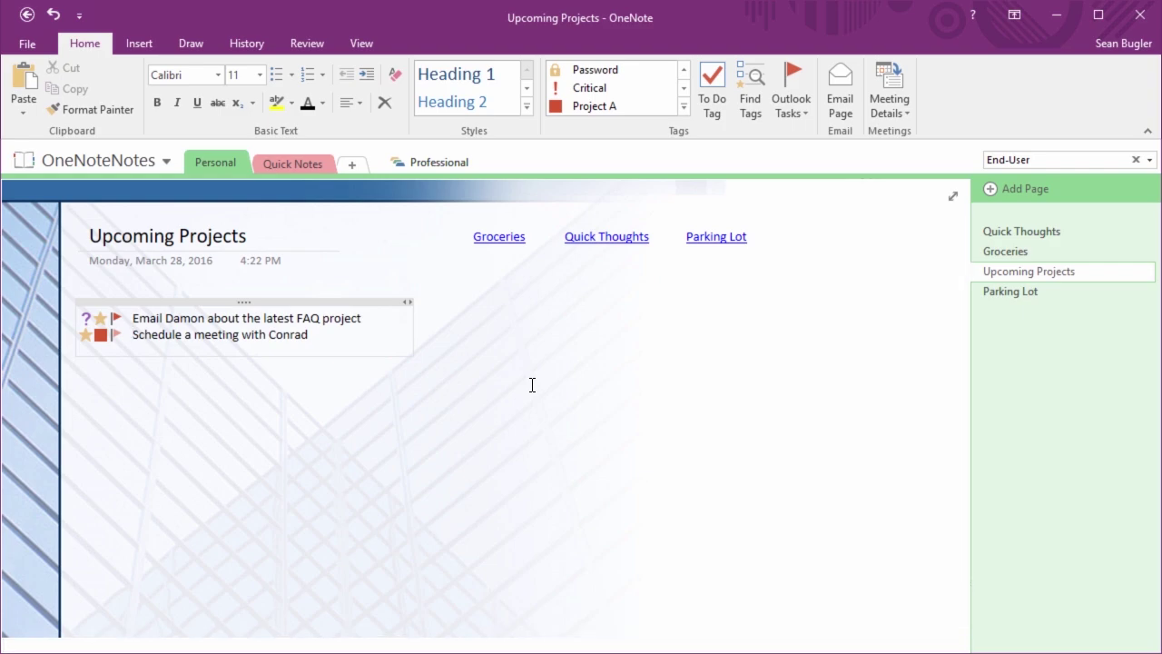
key("alt+Tab")
key("Tab")
key("Tab")
key("Tab")
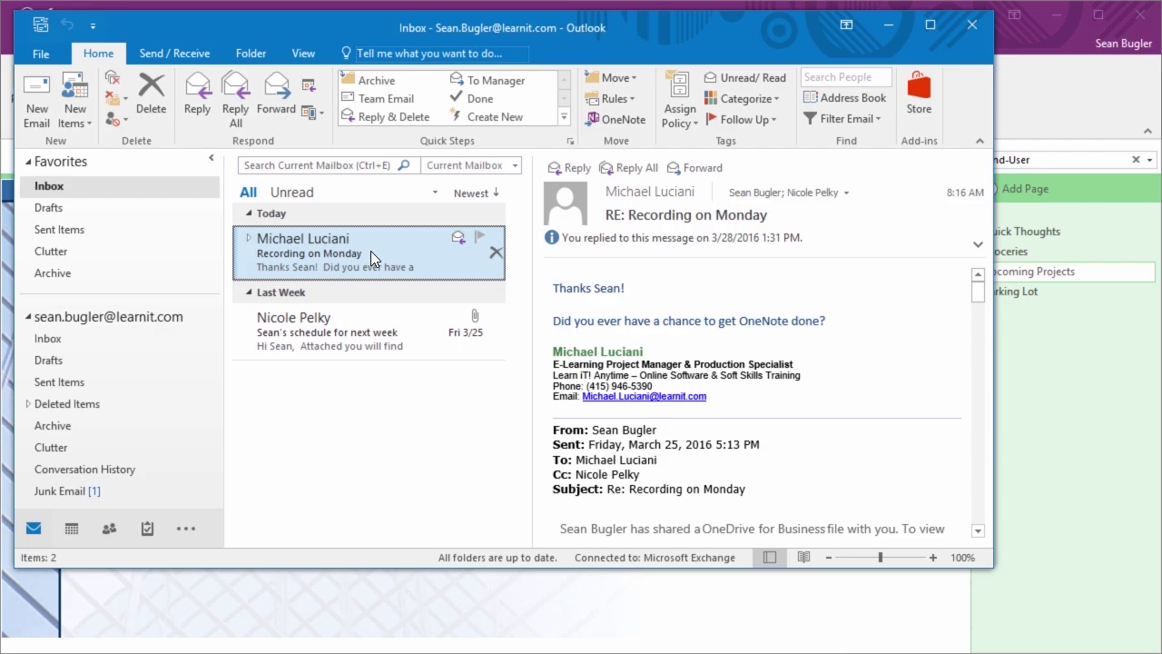
Enlarge the Outlook window and show its To-Do List
left_click_drag(991, 564, 1138, 632)
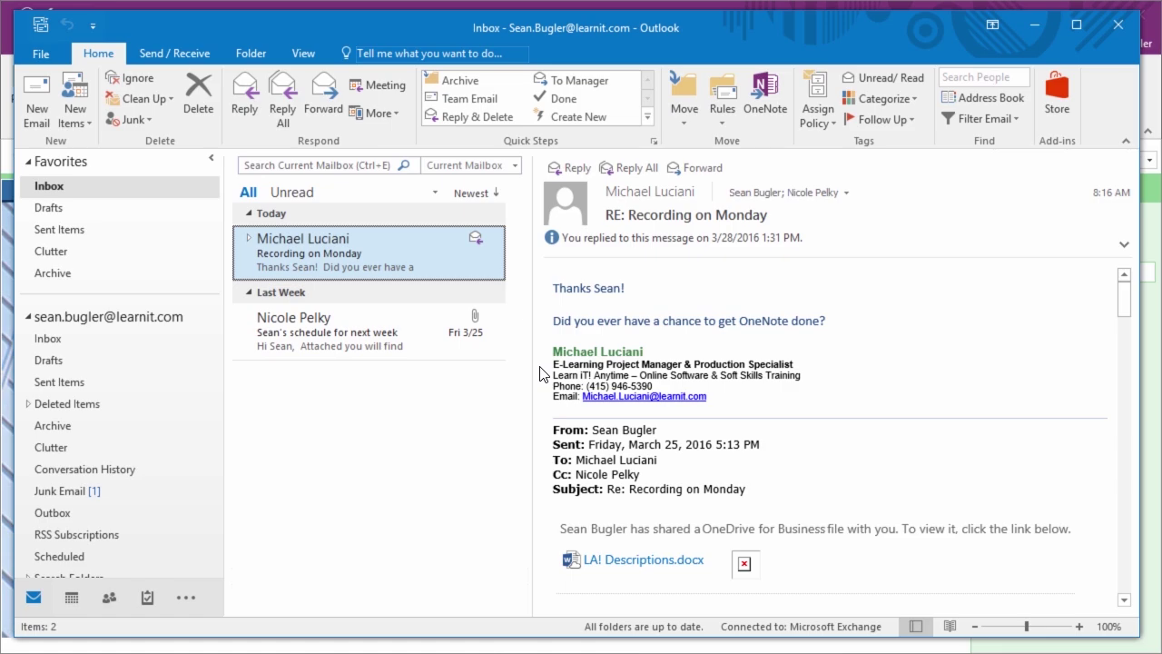
left_click(146, 597)
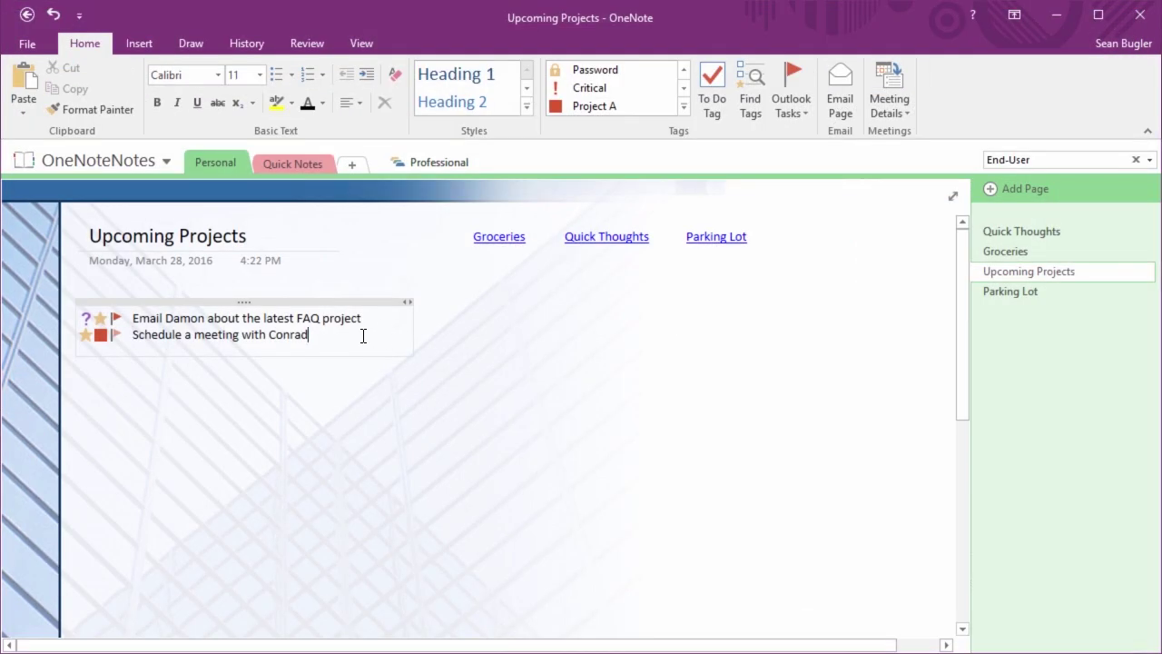
Add a third line: 'Schedule a meeting with all the instructors.'
key("Return")
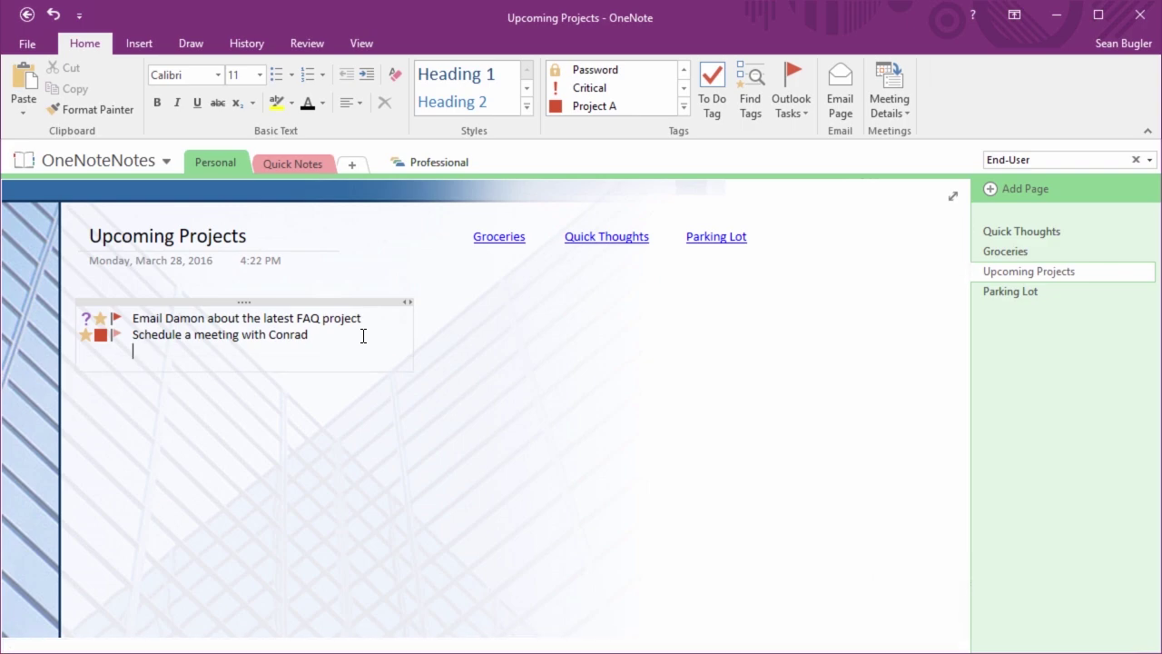
type("Schedule a meeting with al")
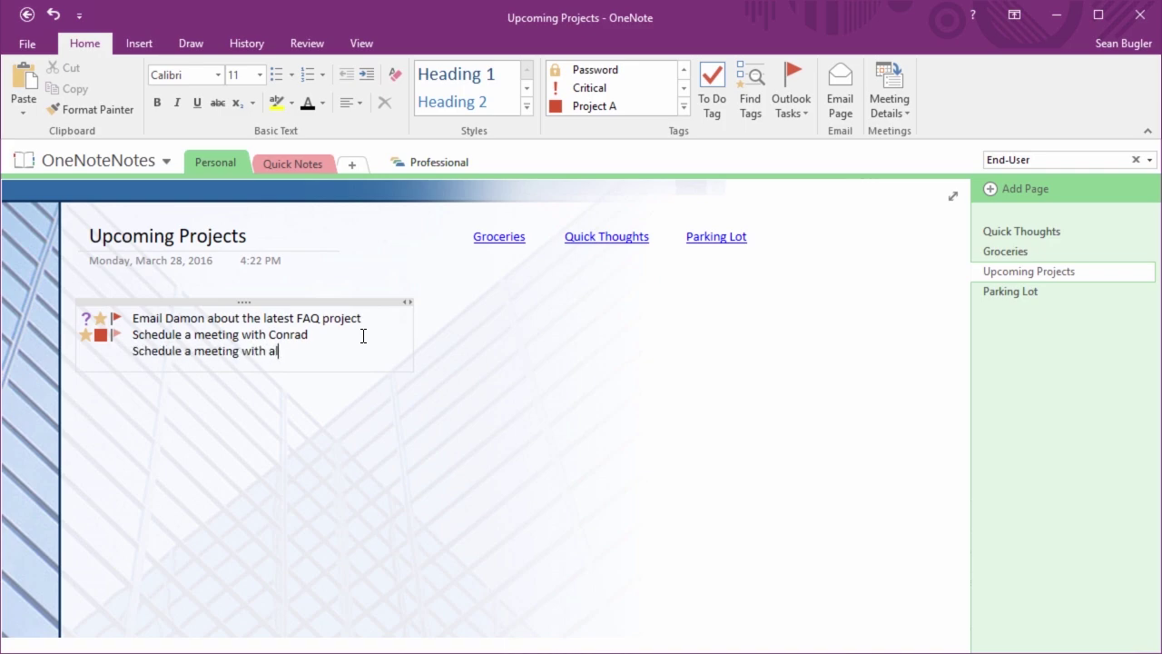
type("l the info")
key("BackSpace")
key("BackSpace")
type("structors.")
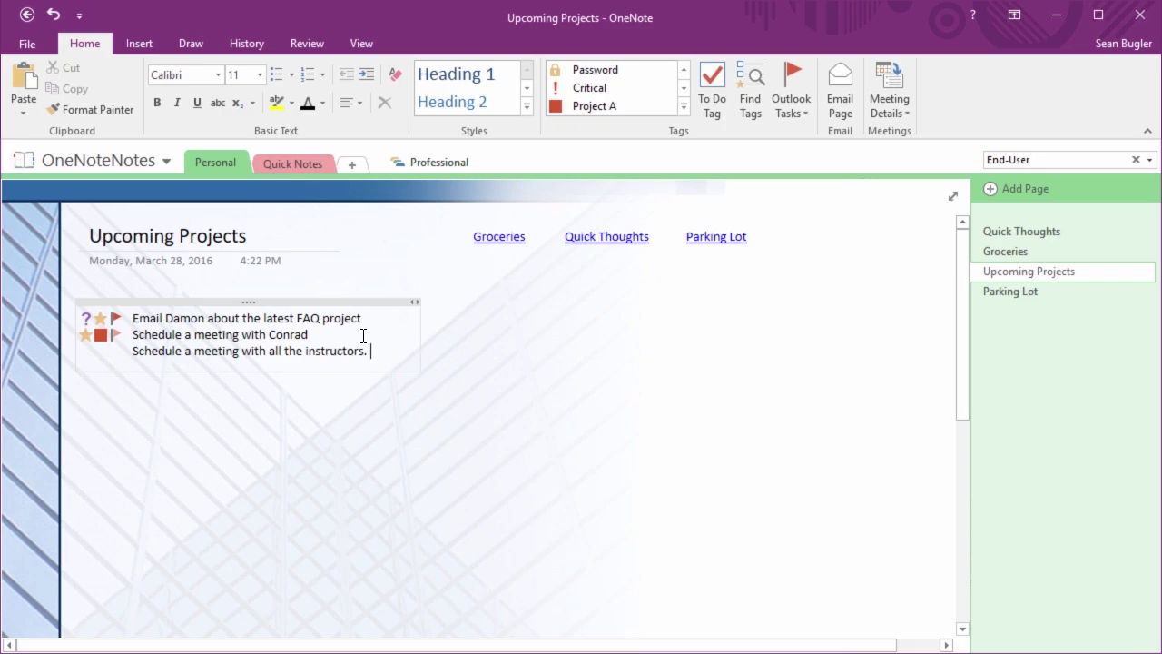
Flag the new line as a No Date Outlook task and tag it Critical
left_click(790, 109)
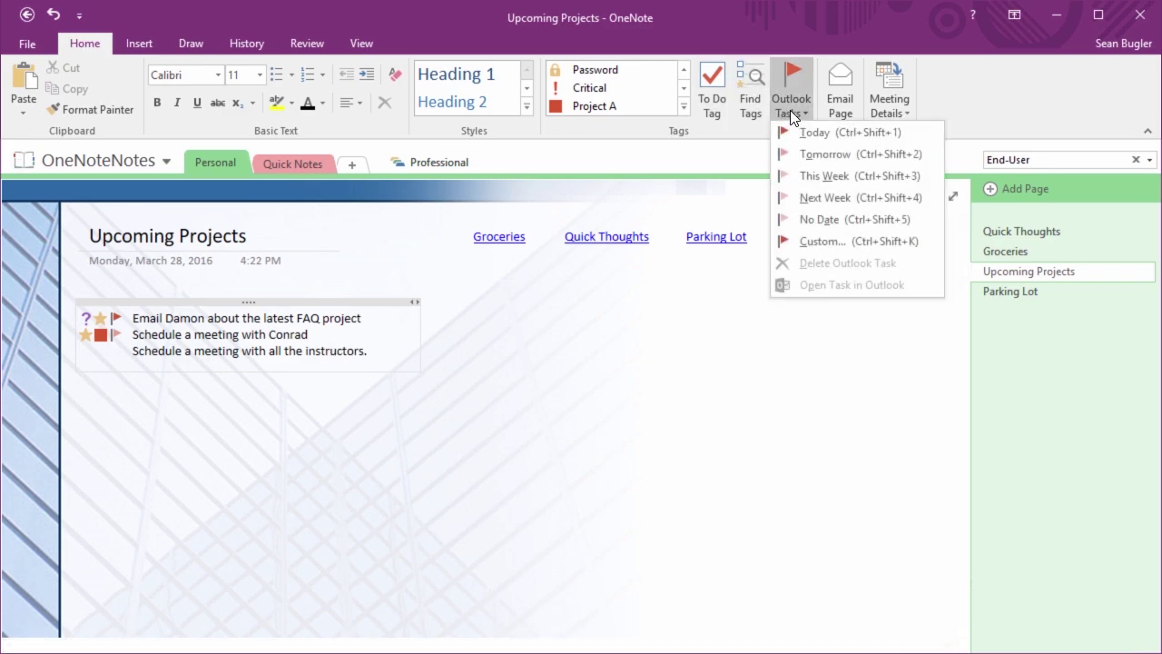
left_click(816, 227)
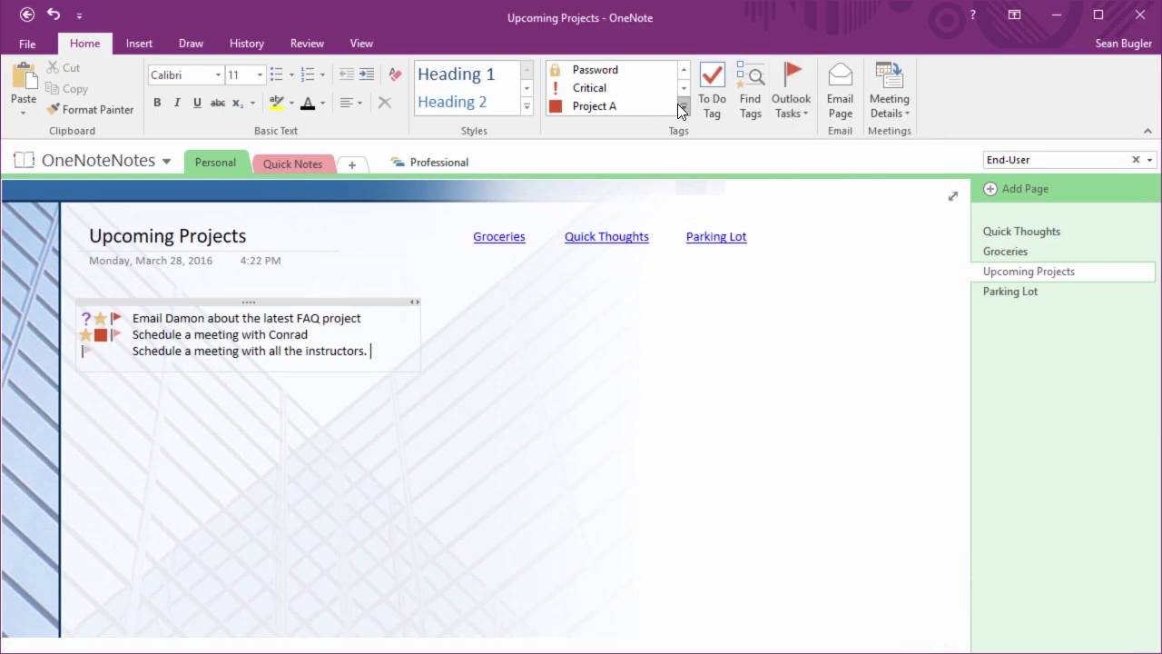
left_click(596, 88)
key("alt+Tab")
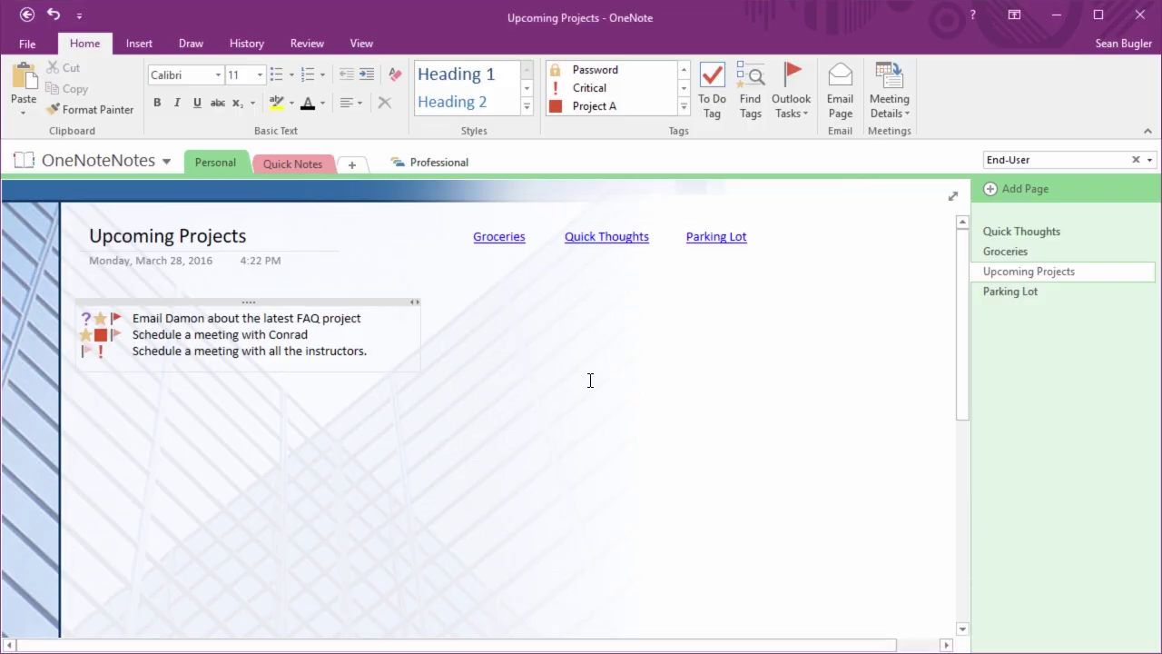
left_click(404, 356)
left_click(682, 107)
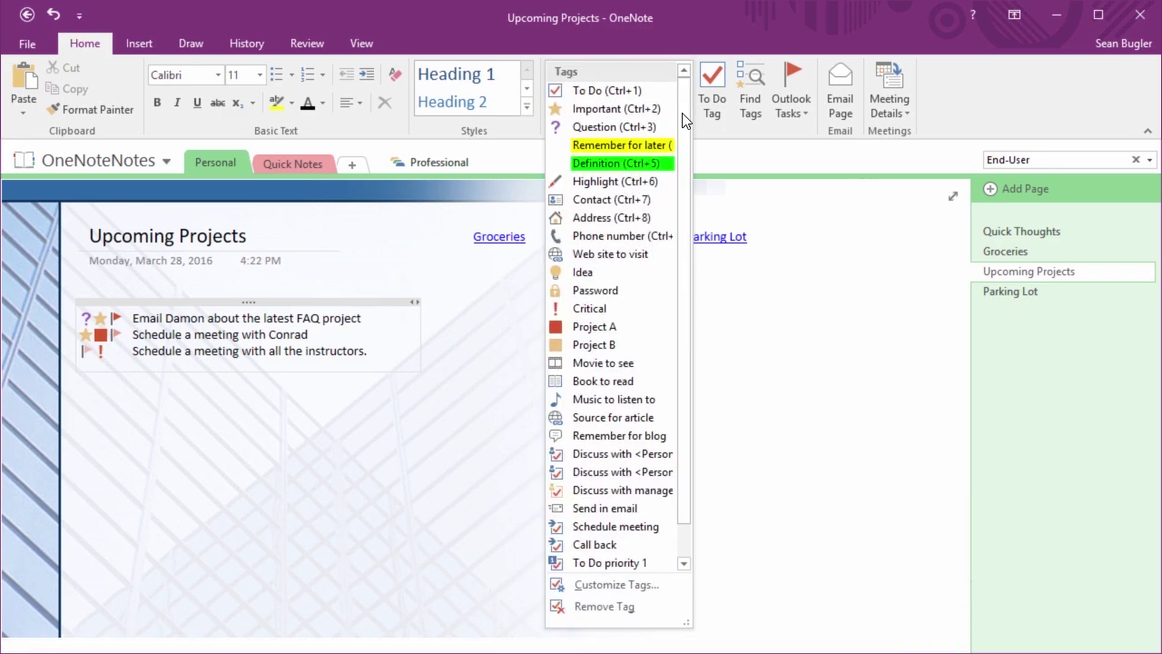
left_click(788, 414)
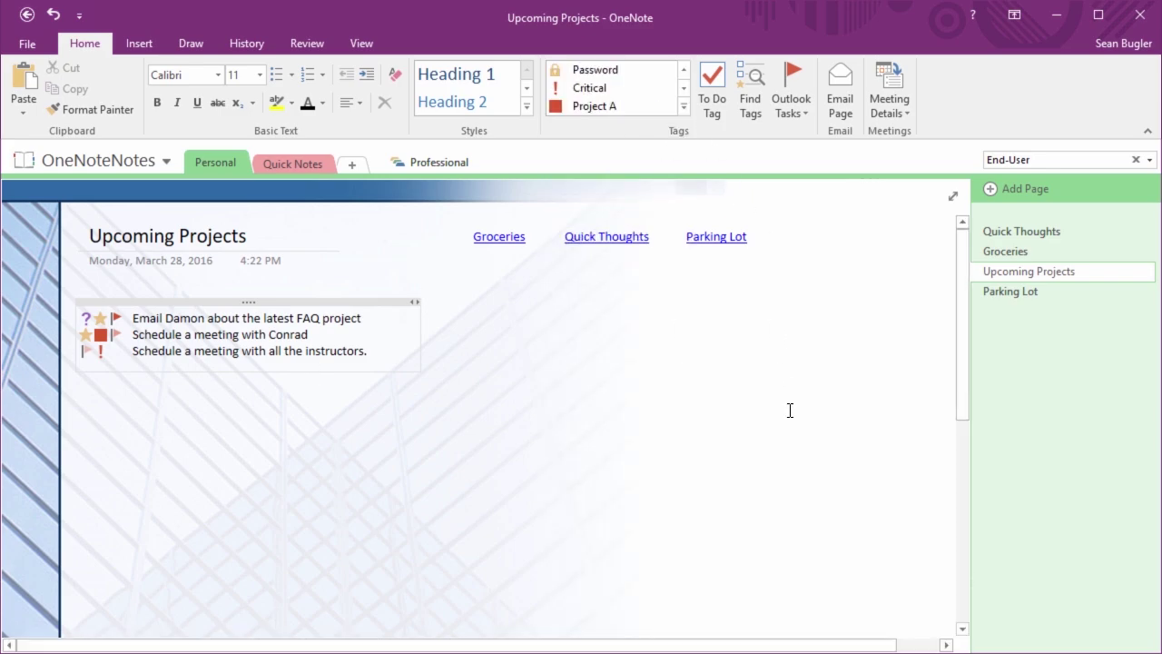
left_click(795, 112)
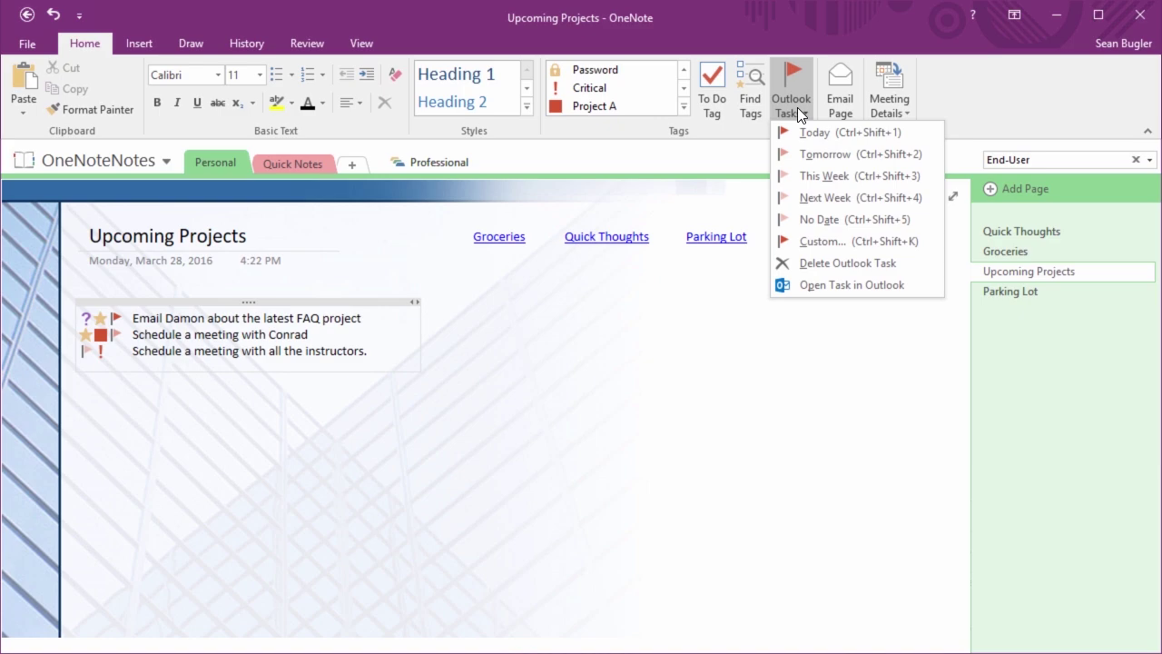
left_click(798, 106)
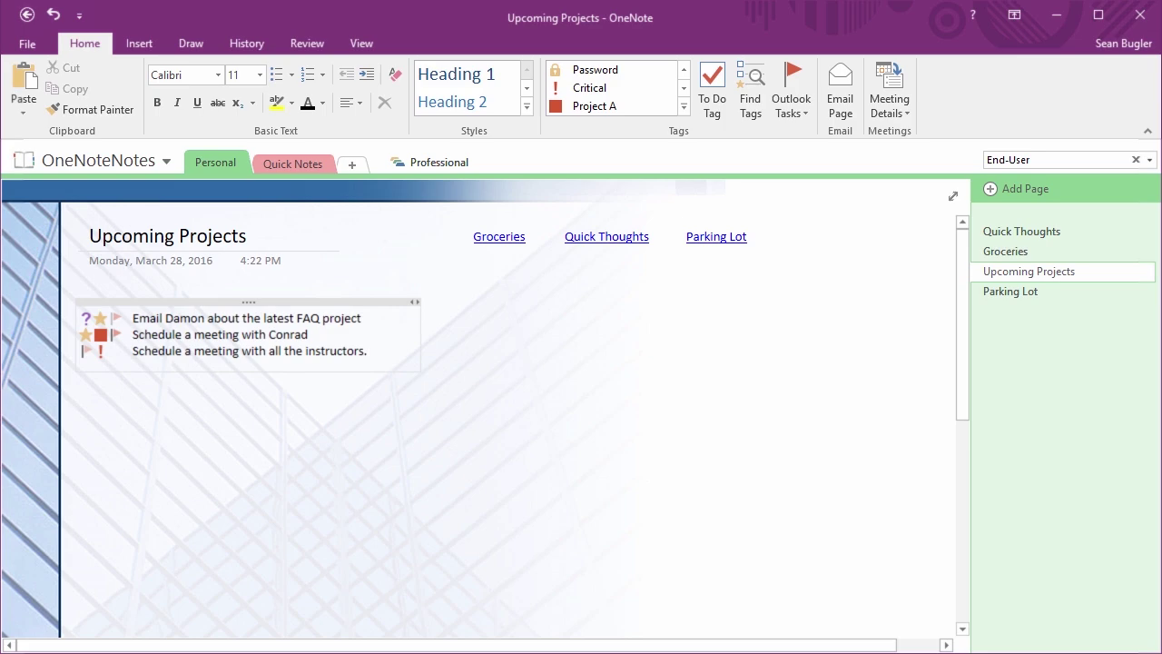
left_click(790, 113)
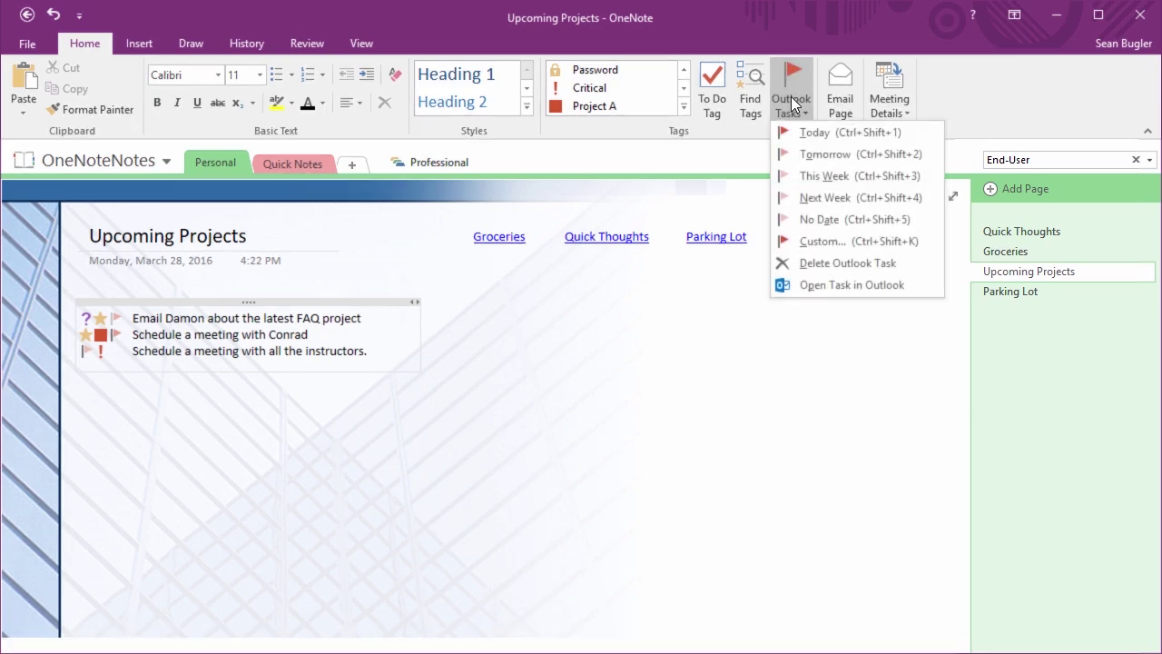
left_click(684, 106)
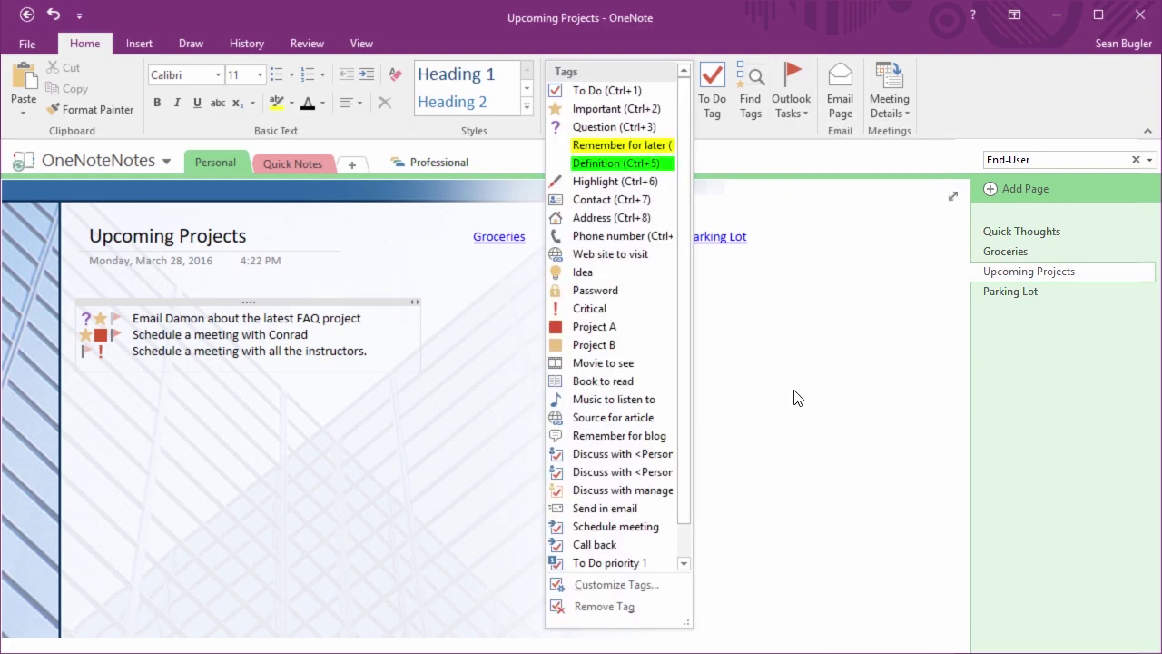
left_click(248, 346)
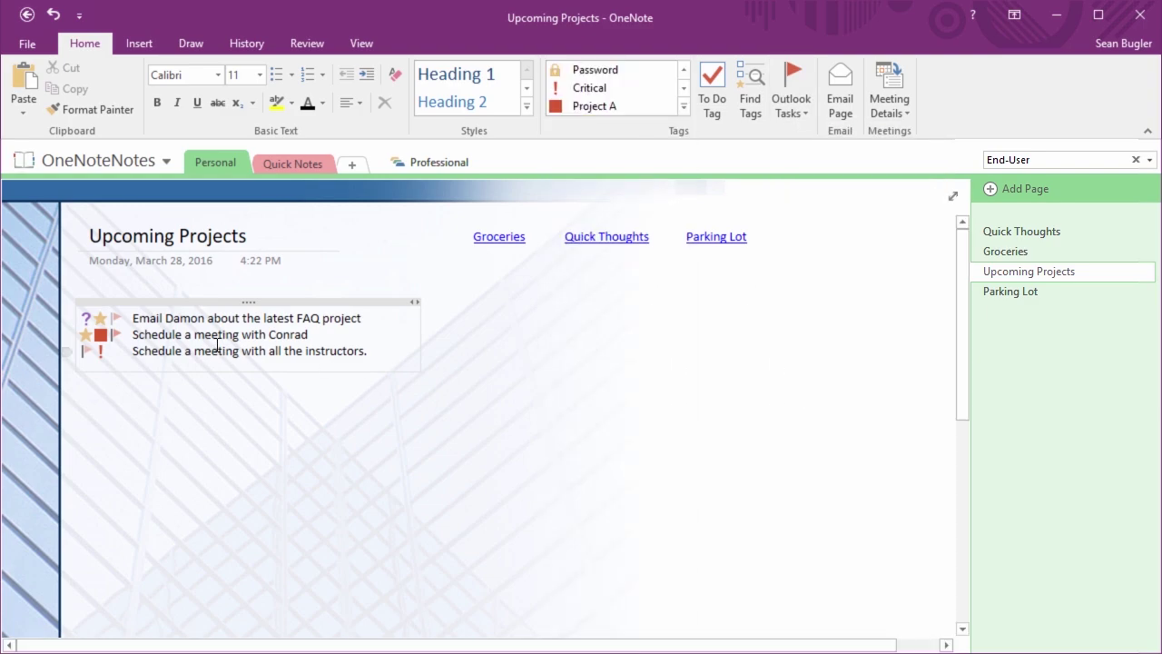
left_click(126, 318)
key("ctrl+0")
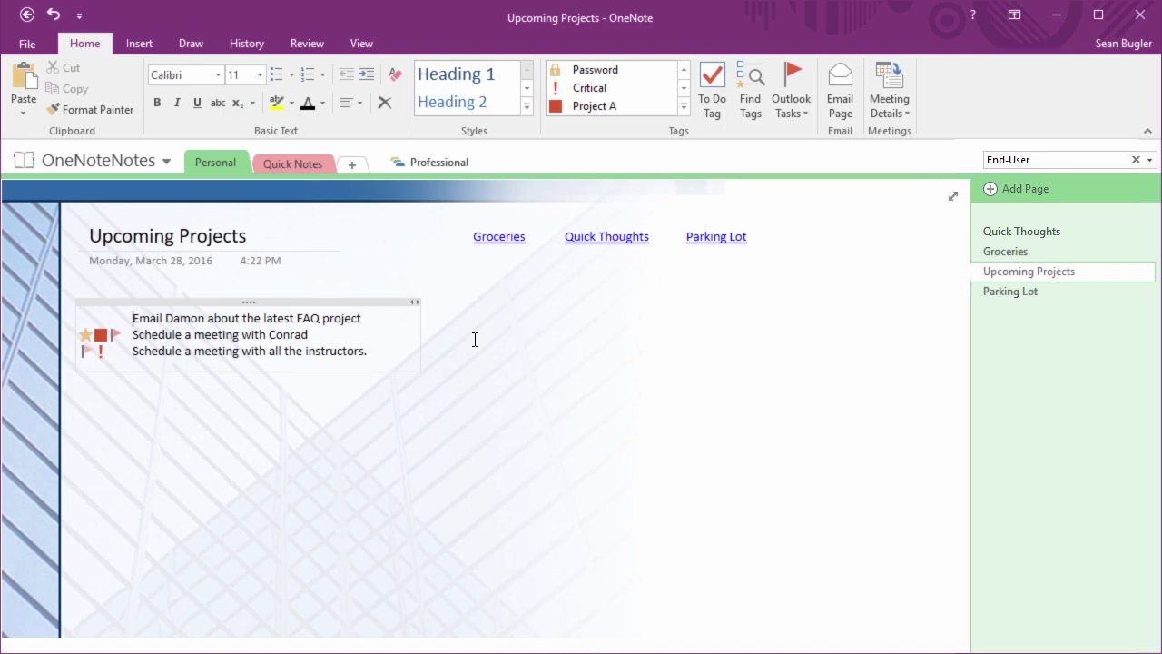
key("ctrl+z")
left_click(684, 106)
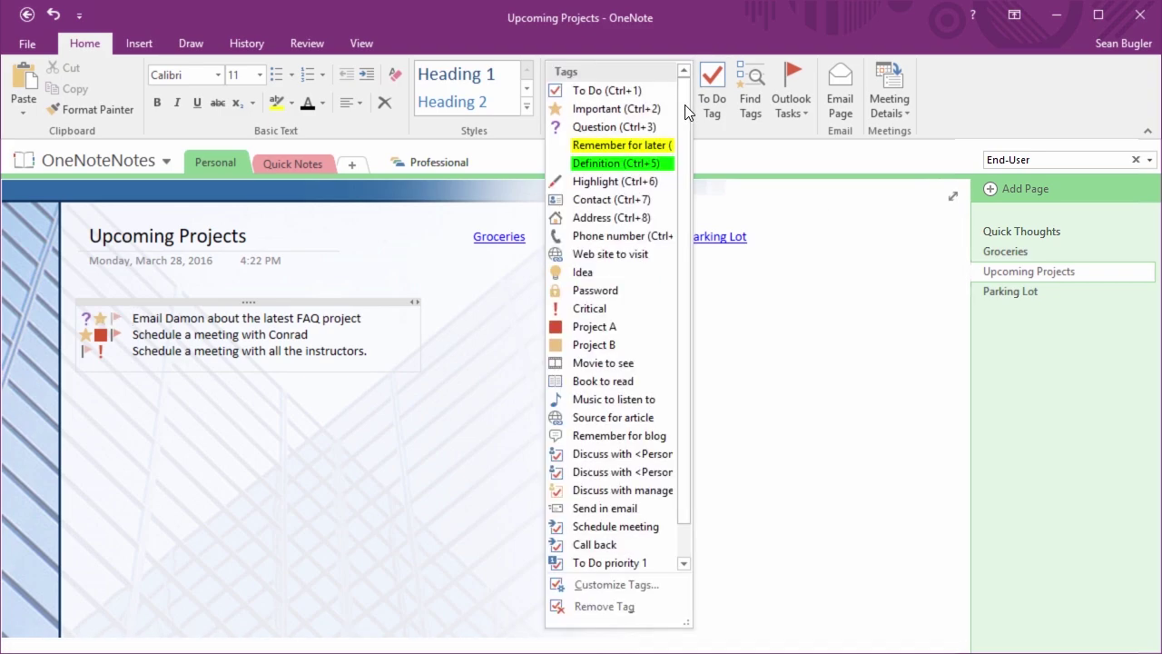
left_click(619, 609)
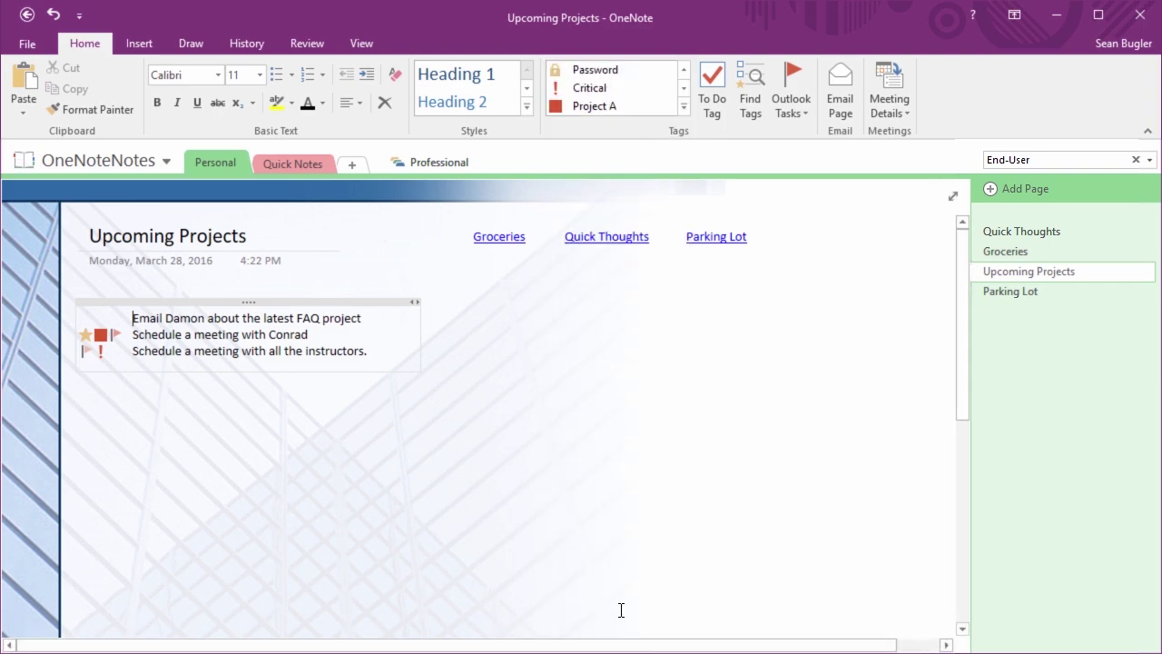
key("ctrl+z")
left_click(675, 251)
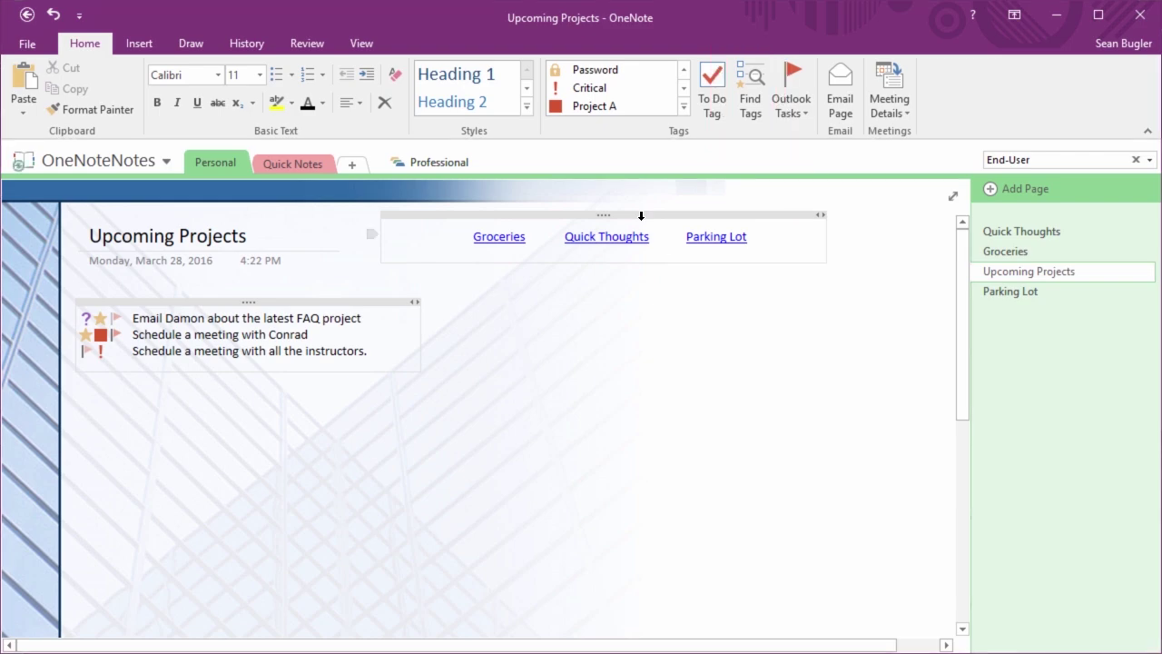
left_click(757, 96)
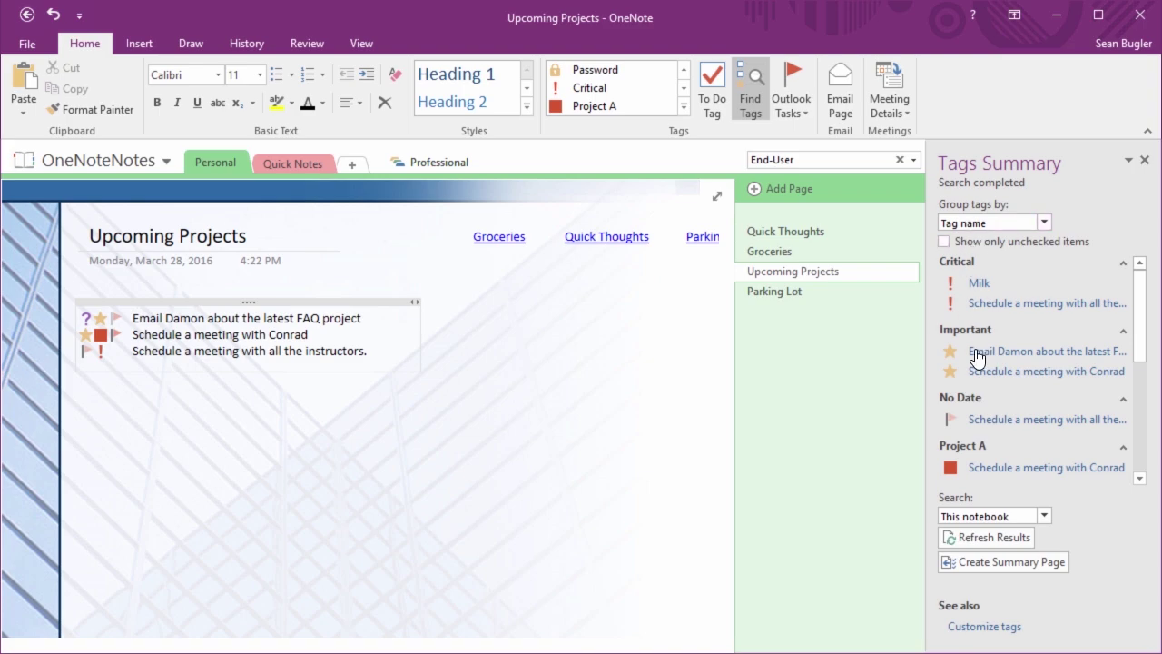
Limit the Tags Summary to unchecked items only
scroll(973, 422, "down", 1)
scroll(973, 422, "down", 5)
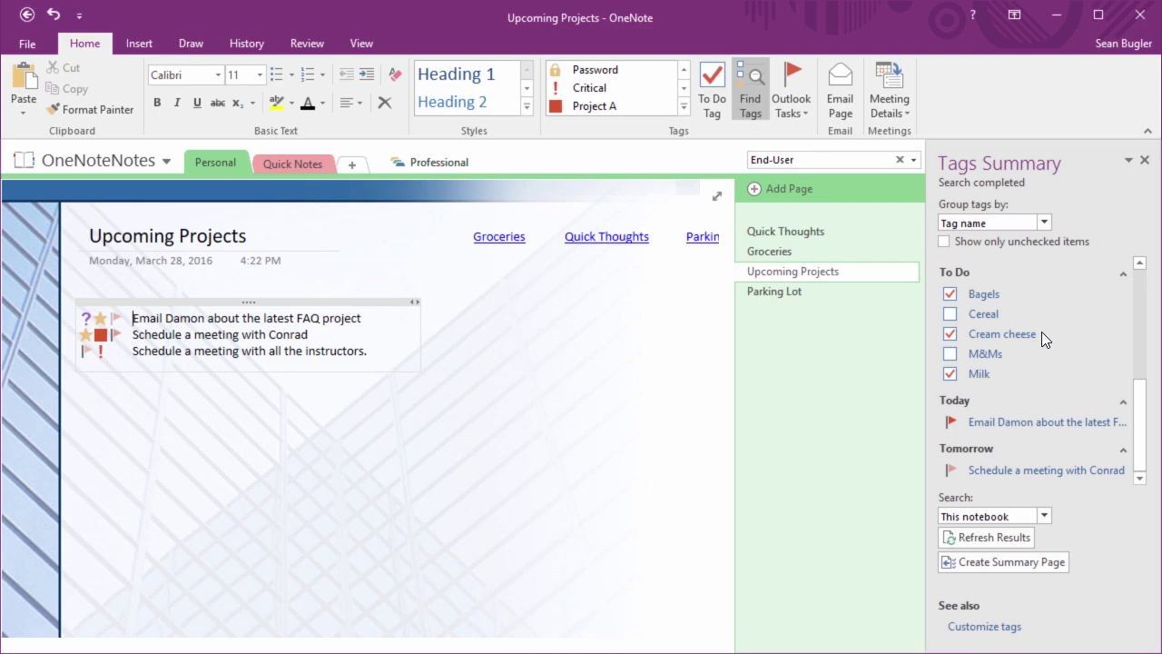
scroll(1041, 331, "up", 2)
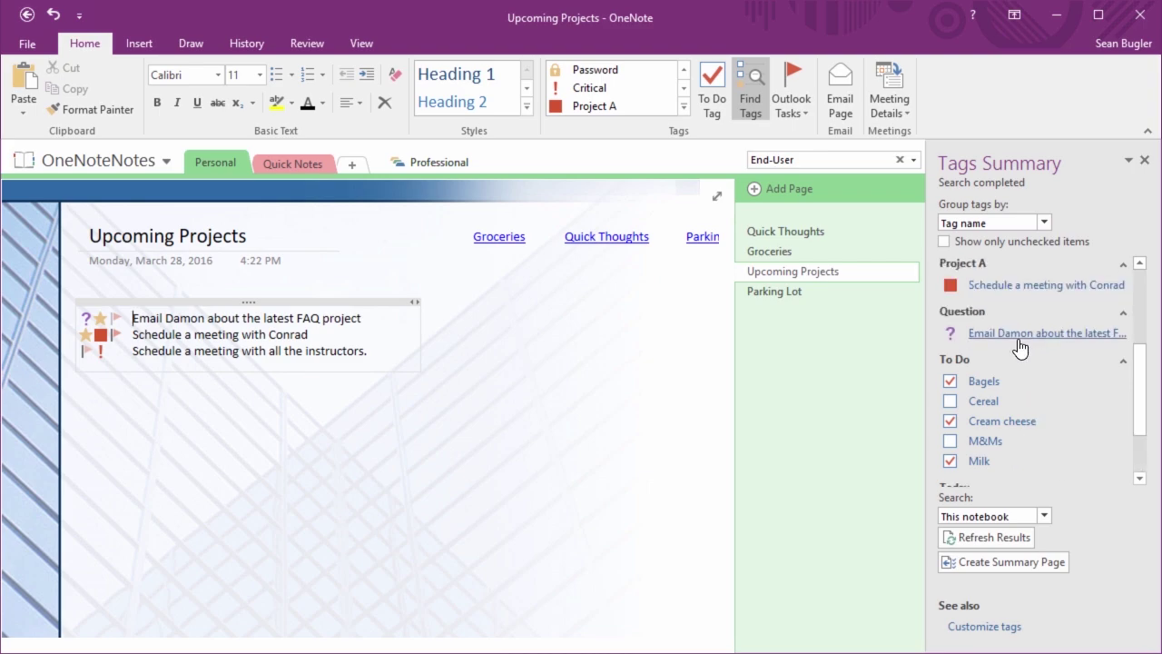
scroll(1019, 347, "up", 1)
scroll(1018, 339, "up", 1)
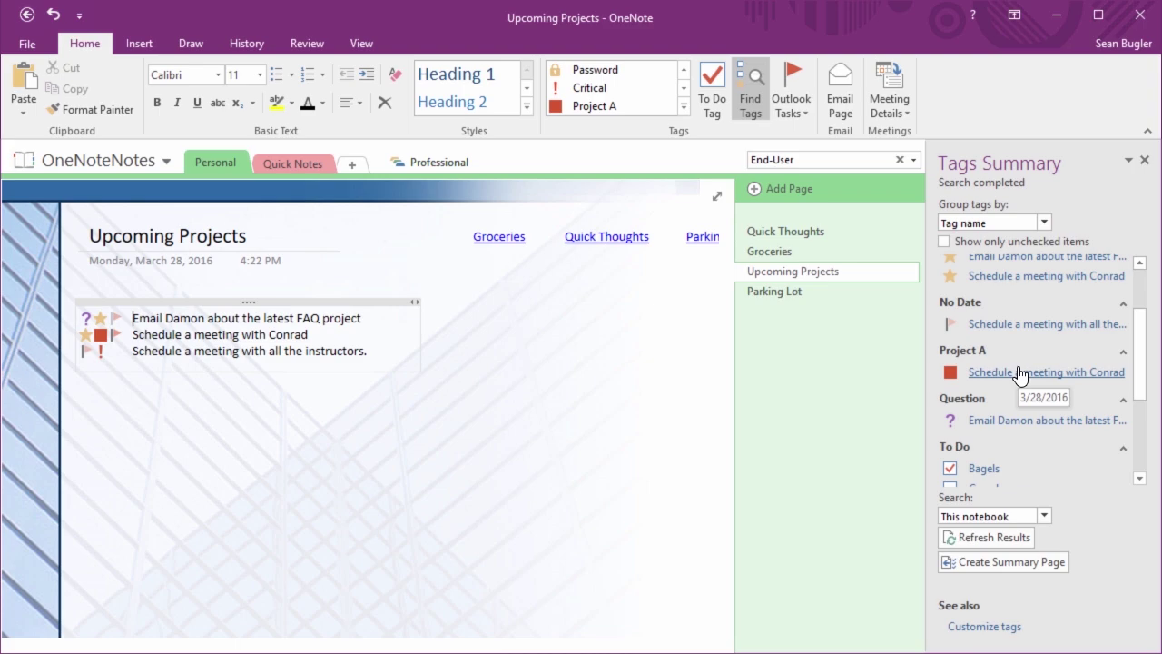
scroll(1020, 373, "up", 2)
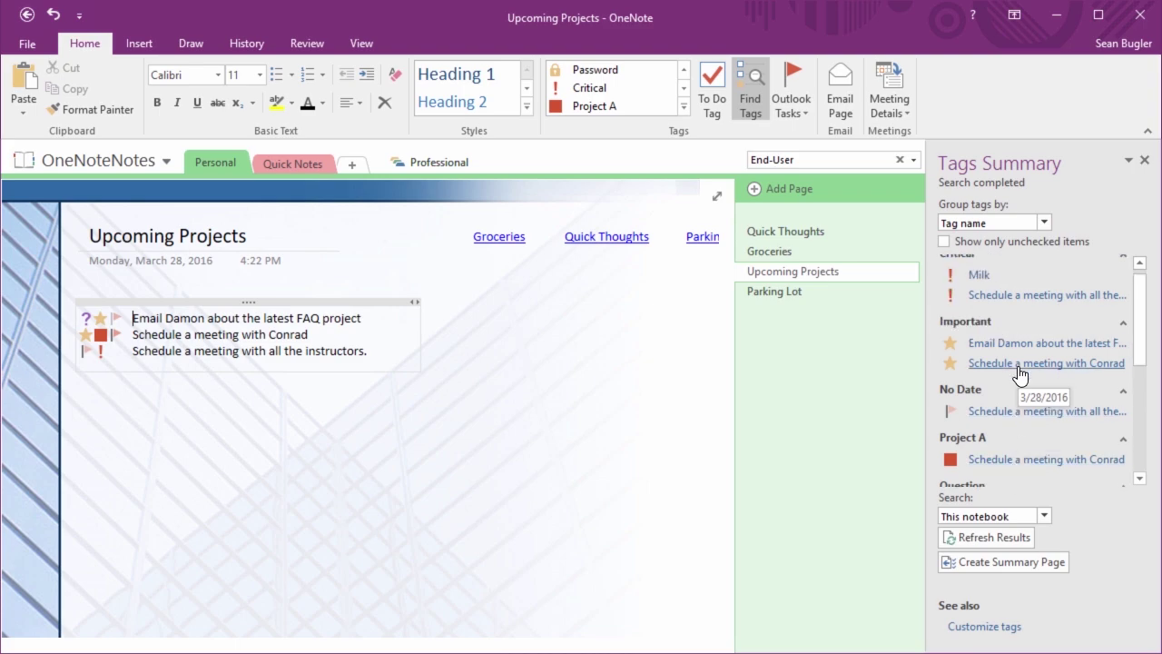
scroll(971, 261, "up", 1)
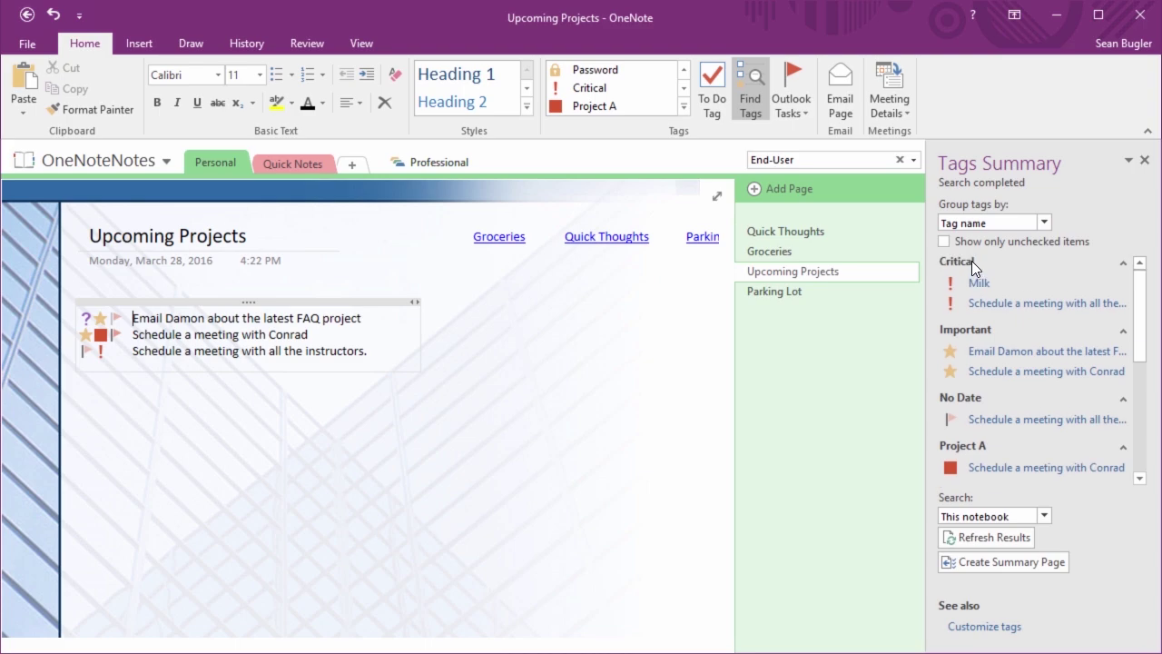
scroll(1003, 367, "down", 6)
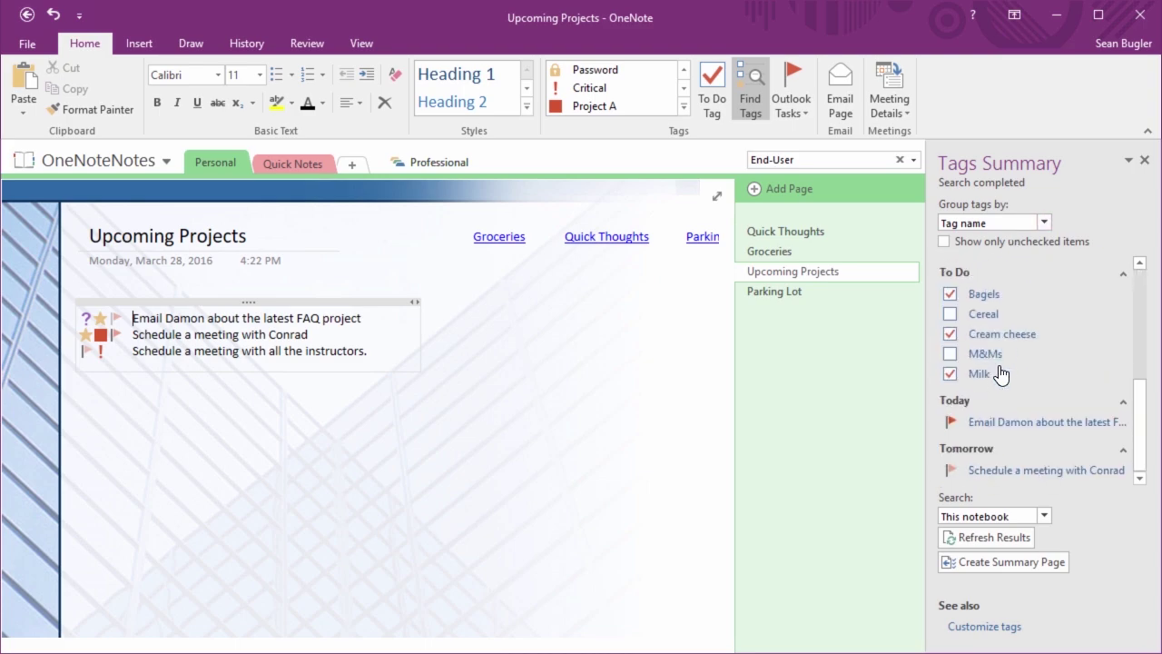
left_click(961, 243)
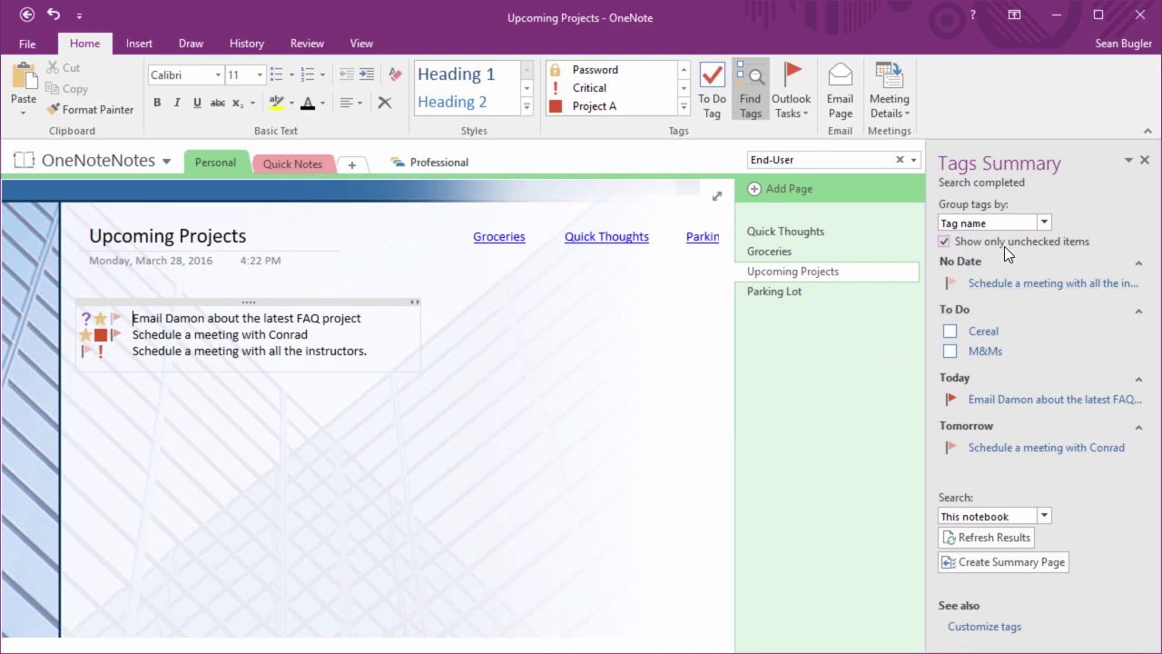
Try grouping the tag summary by Section, then by Title
left_click(1044, 222)
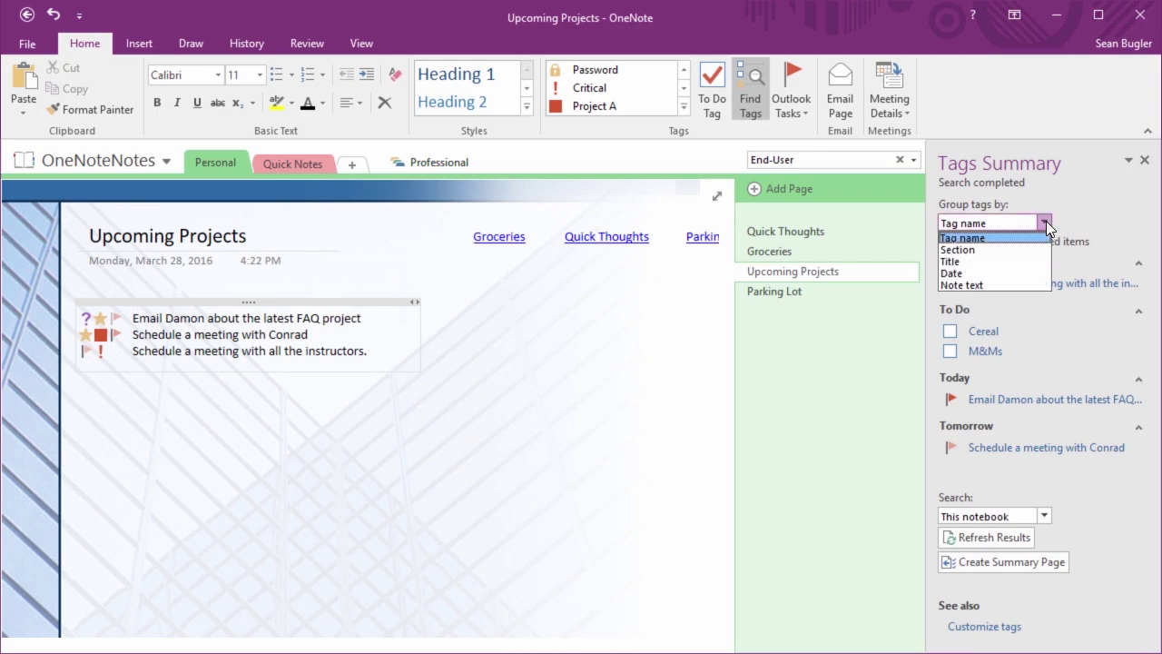
left_click(1008, 250)
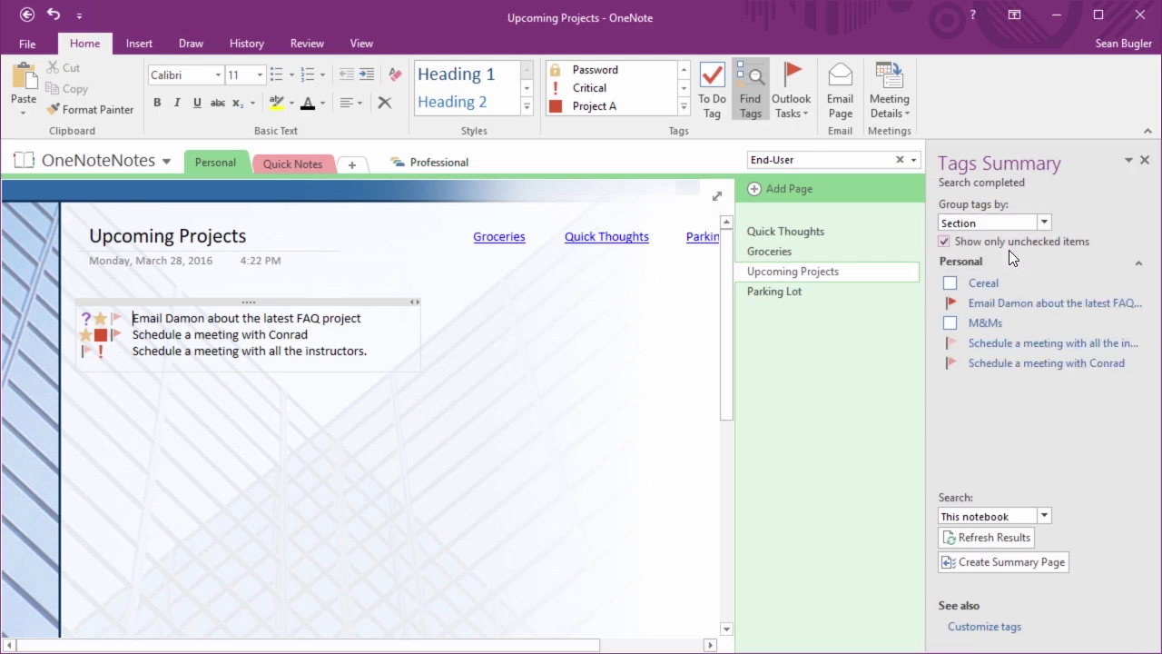
left_click(1049, 220)
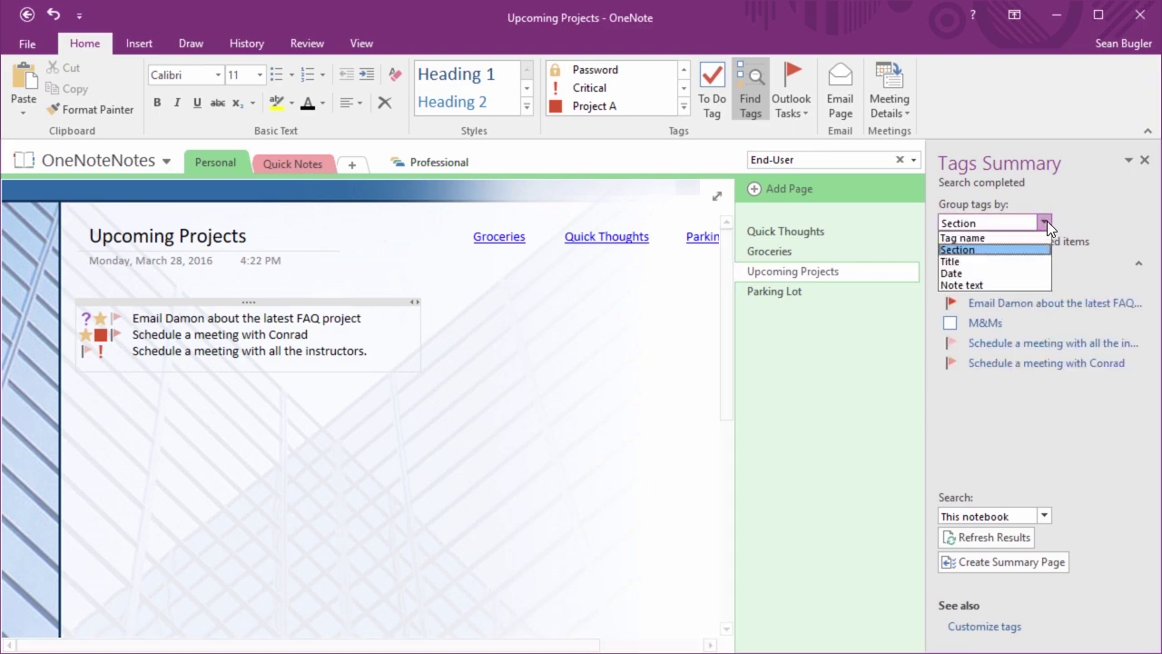
left_click(986, 261)
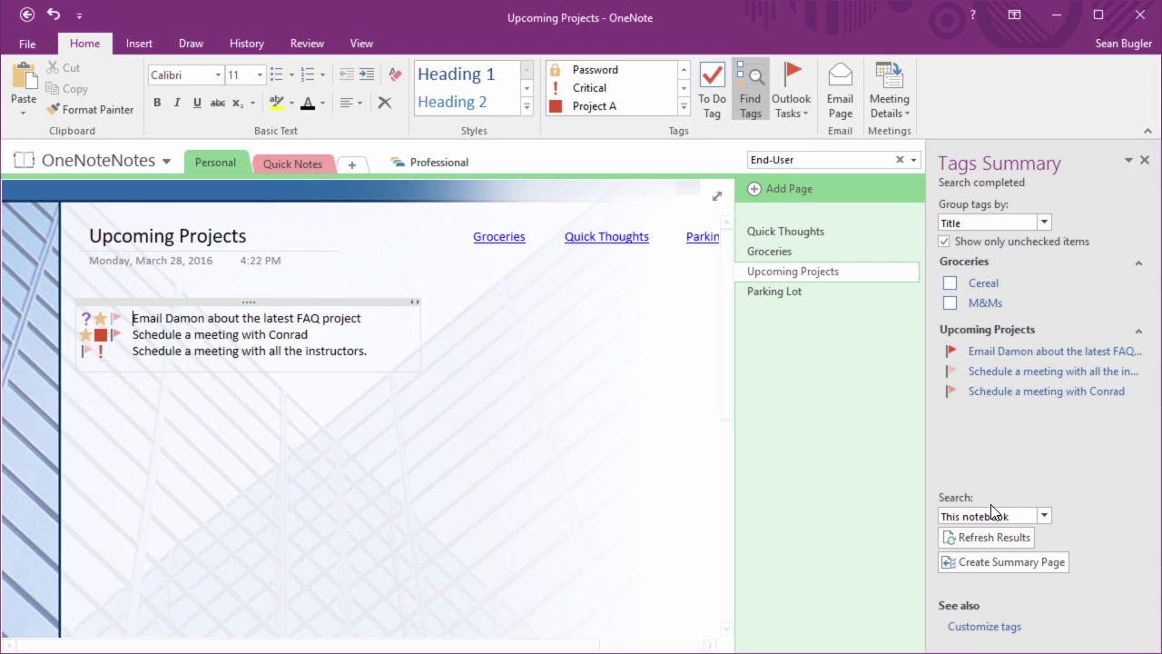
Try All notebooks and Today's notes scopes, then settle on This notebook grouped by Tag name
left_click(1043, 517)
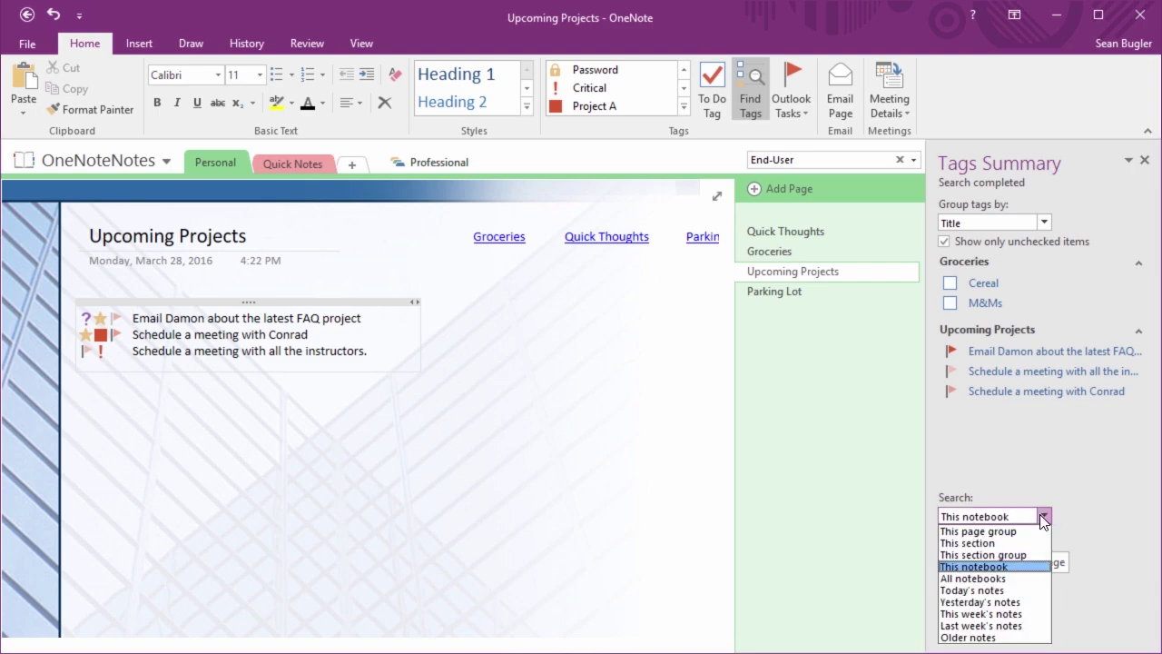
left_click(998, 579)
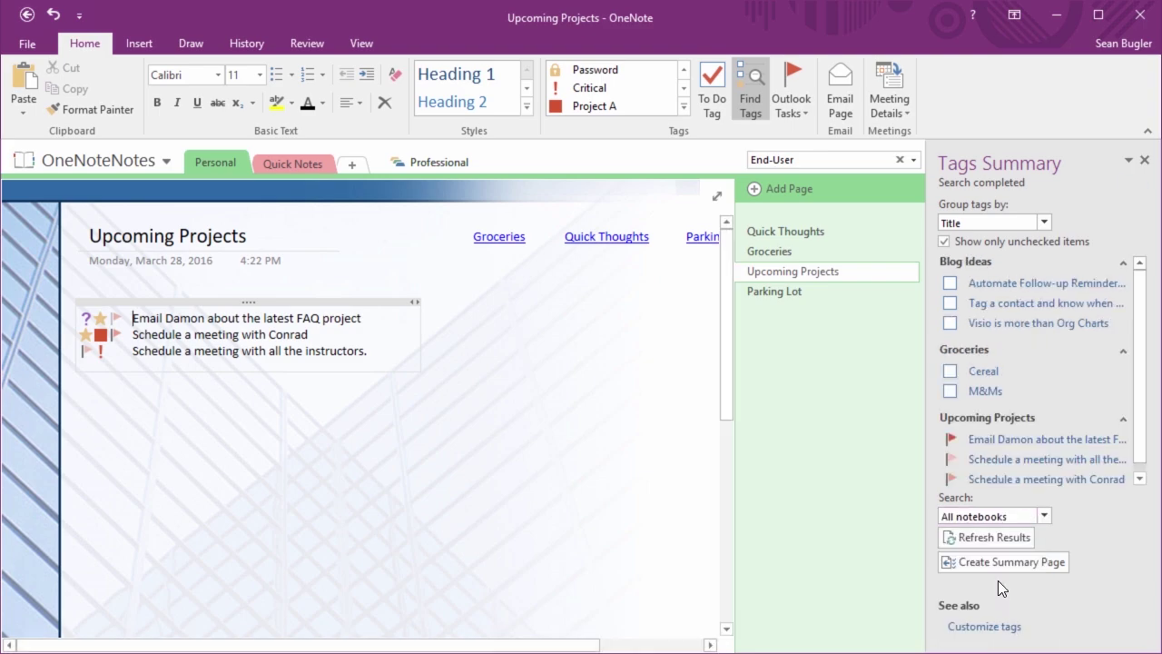
left_click(1041, 517)
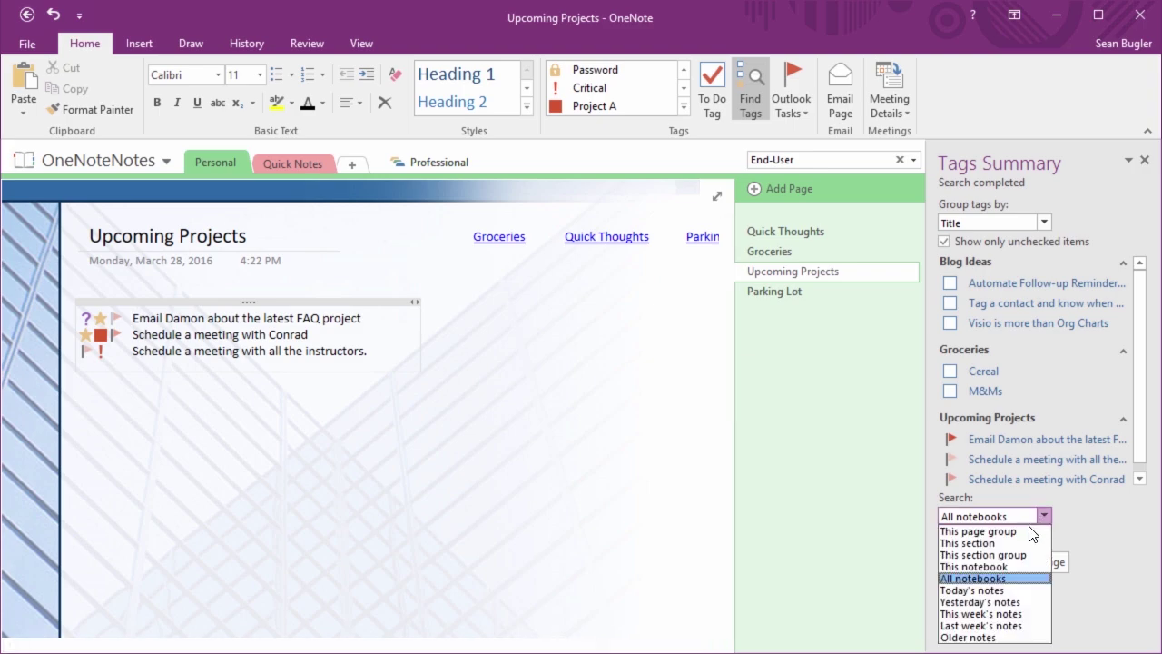
left_click(995, 590)
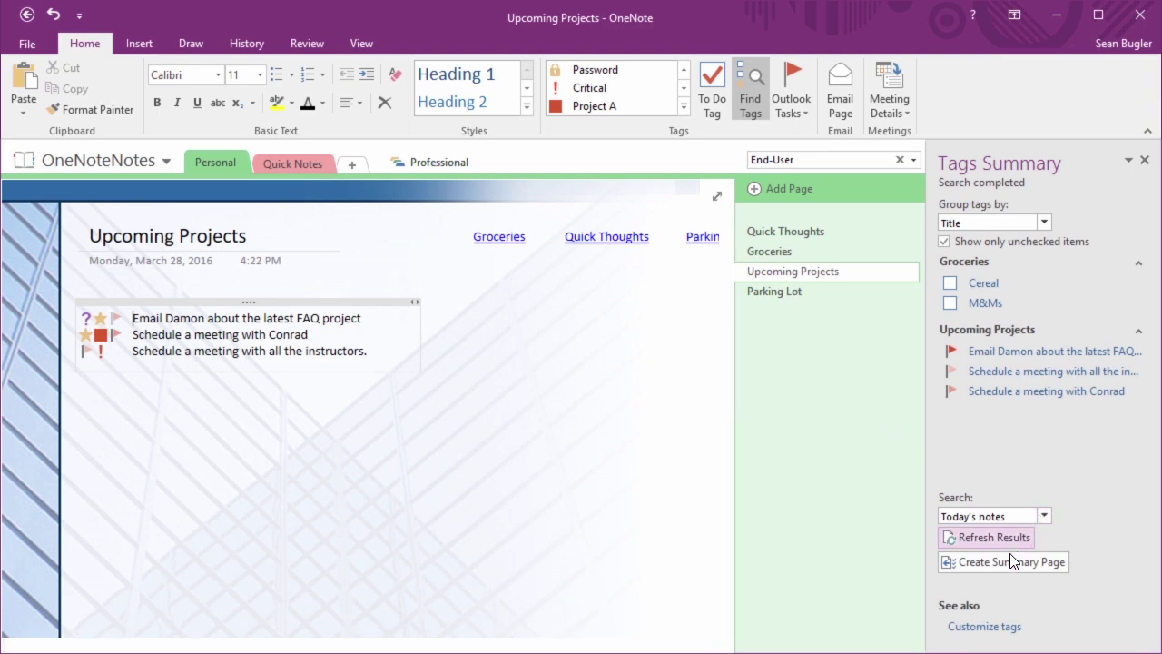
left_click(1043, 515)
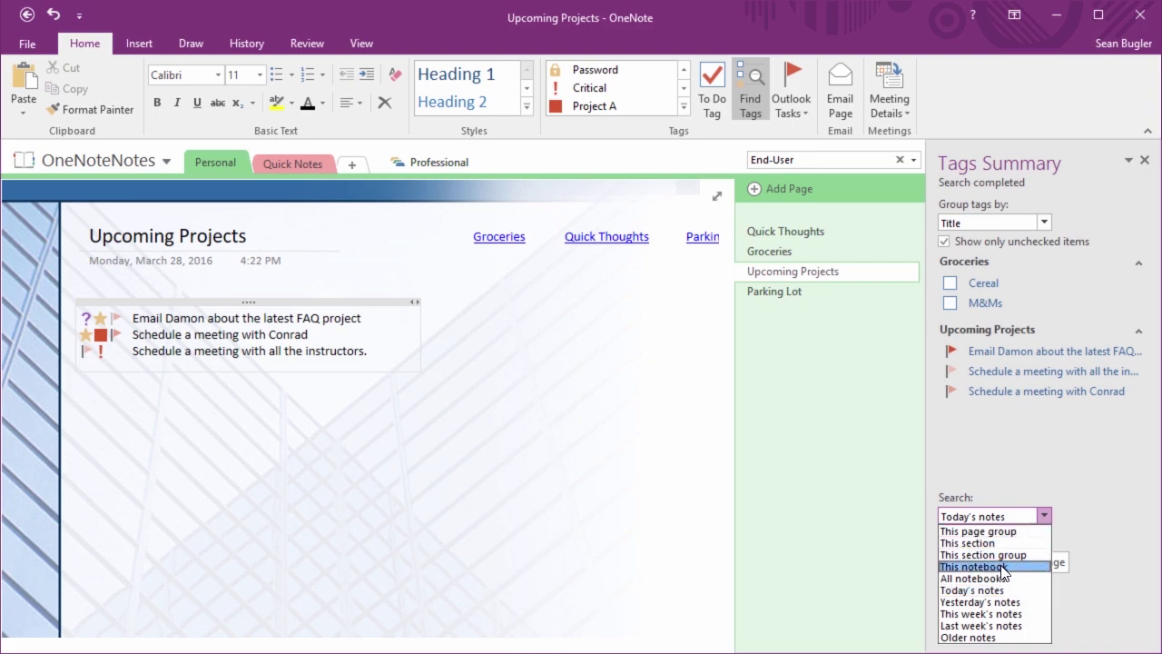
left_click(1002, 566)
left_click(990, 220)
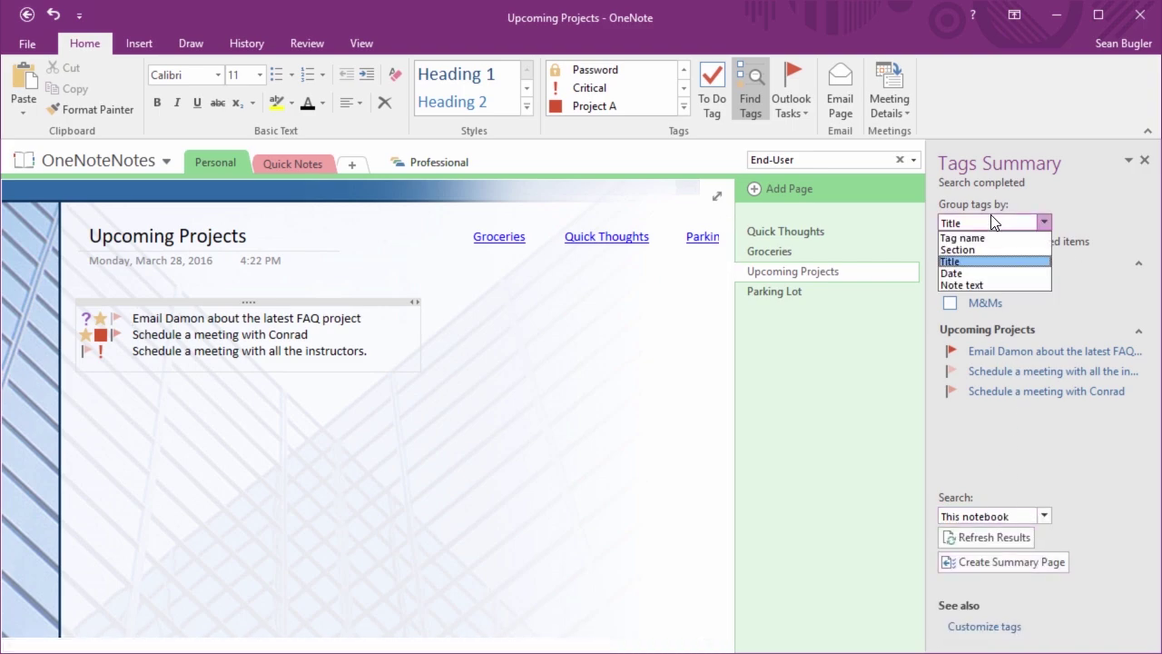
left_click(969, 237)
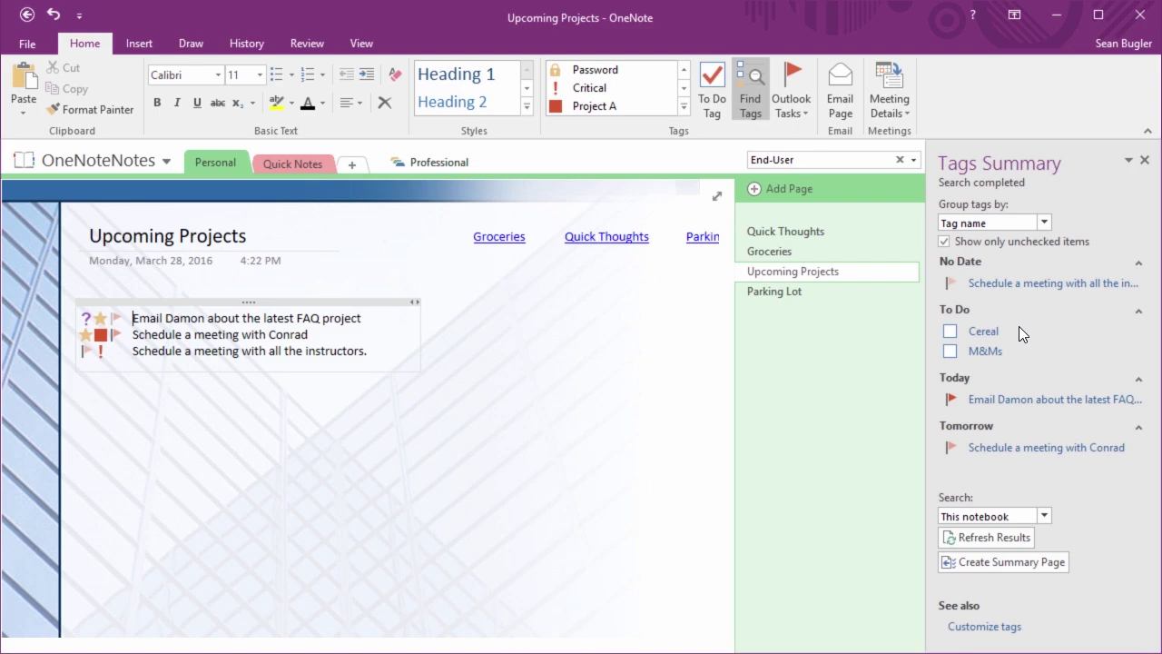
Create the No Date tag summary page and refresh the Tags Summary results
left_click(1007, 564)
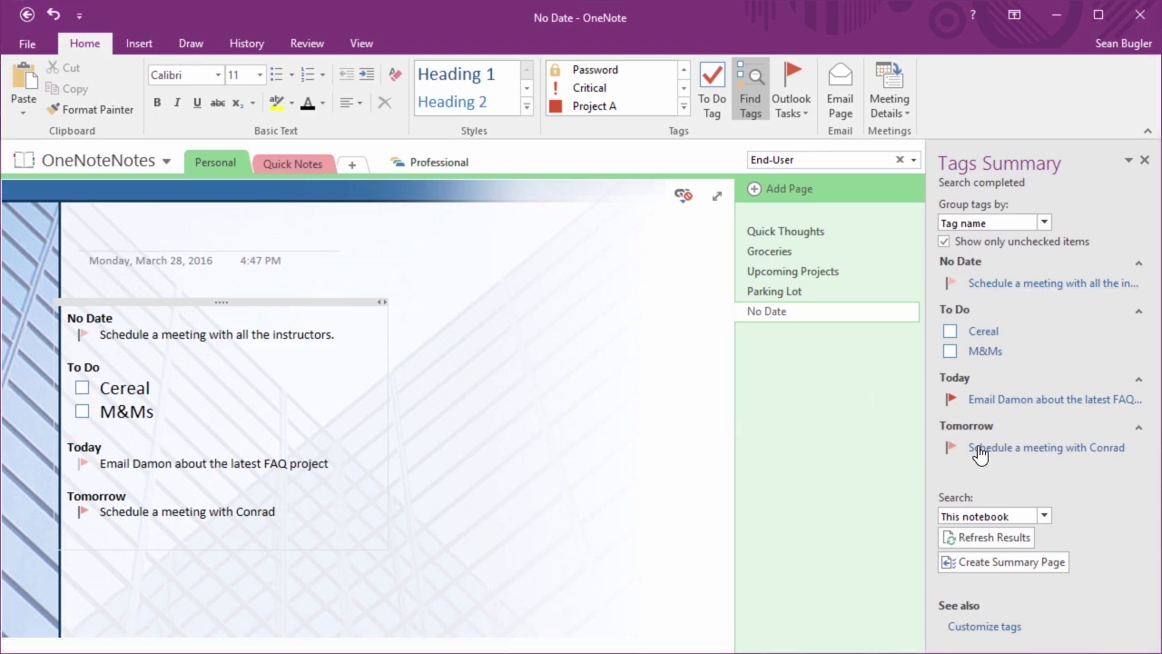
left_click(1000, 536)
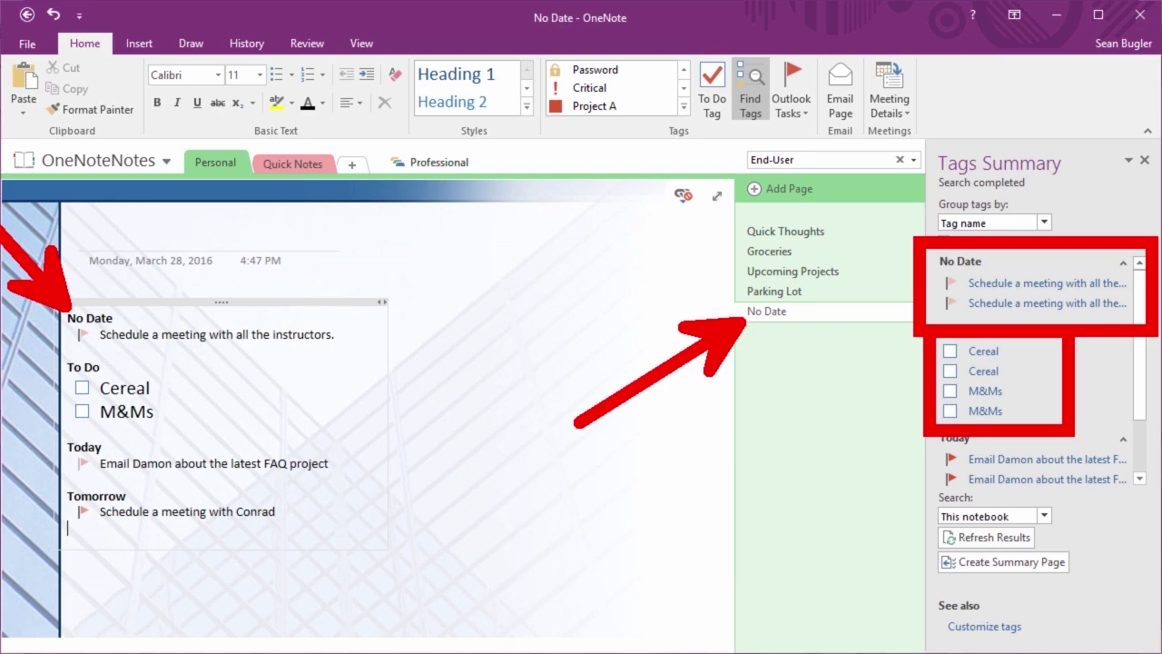
right_click(767, 319)
Delete the No Date summary page, keep Tag name grouping, and return to Upcoming Projects
left_click(809, 354)
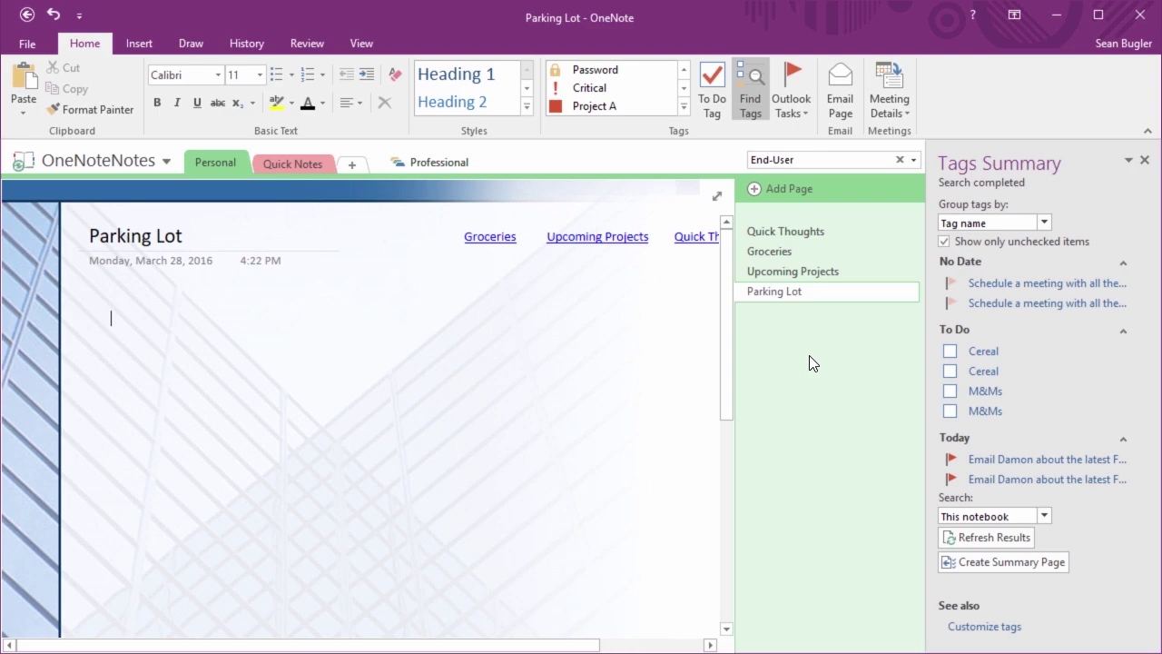
left_click(1044, 223)
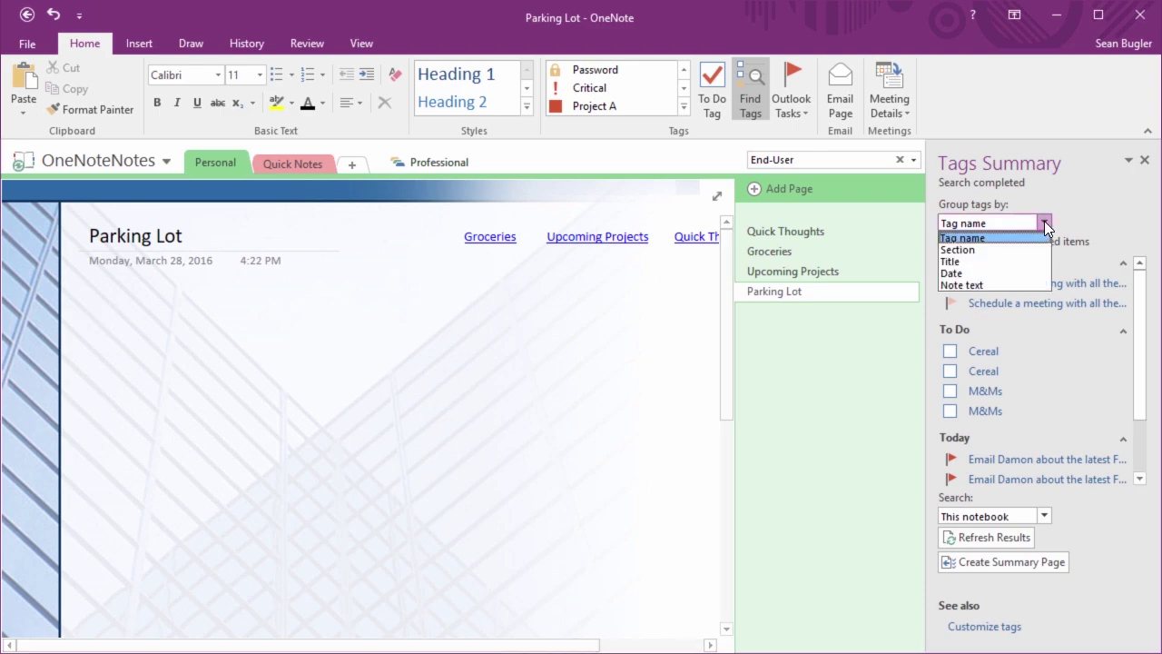
left_click(986, 239)
left_click(839, 233)
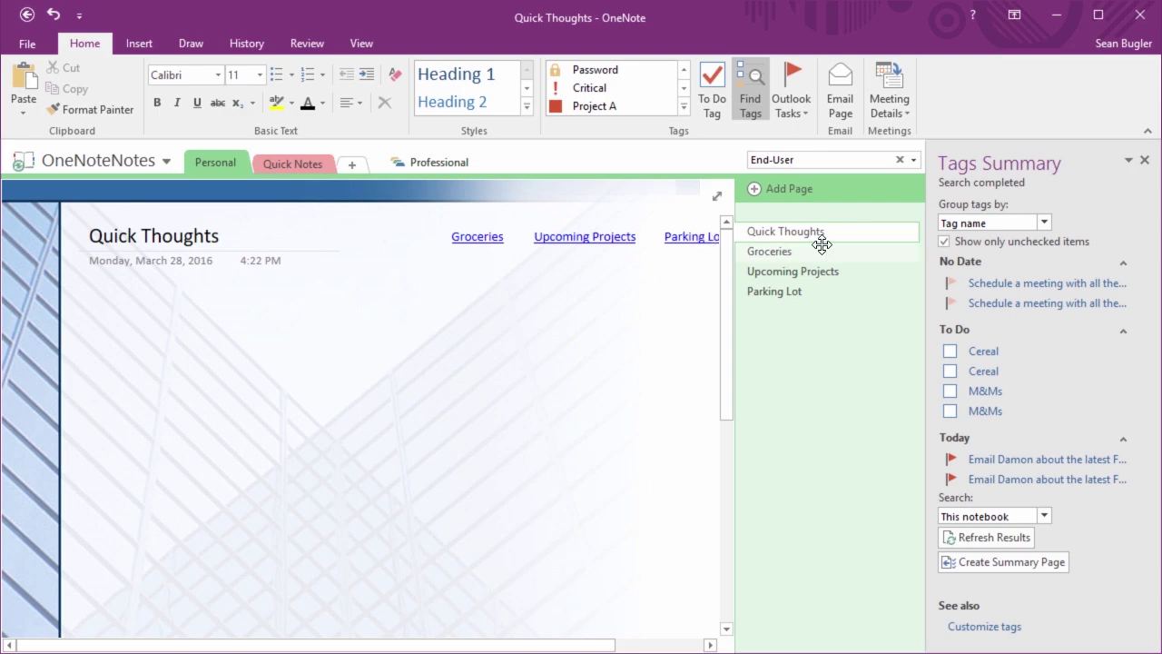
left_click(812, 252)
left_click(807, 271)
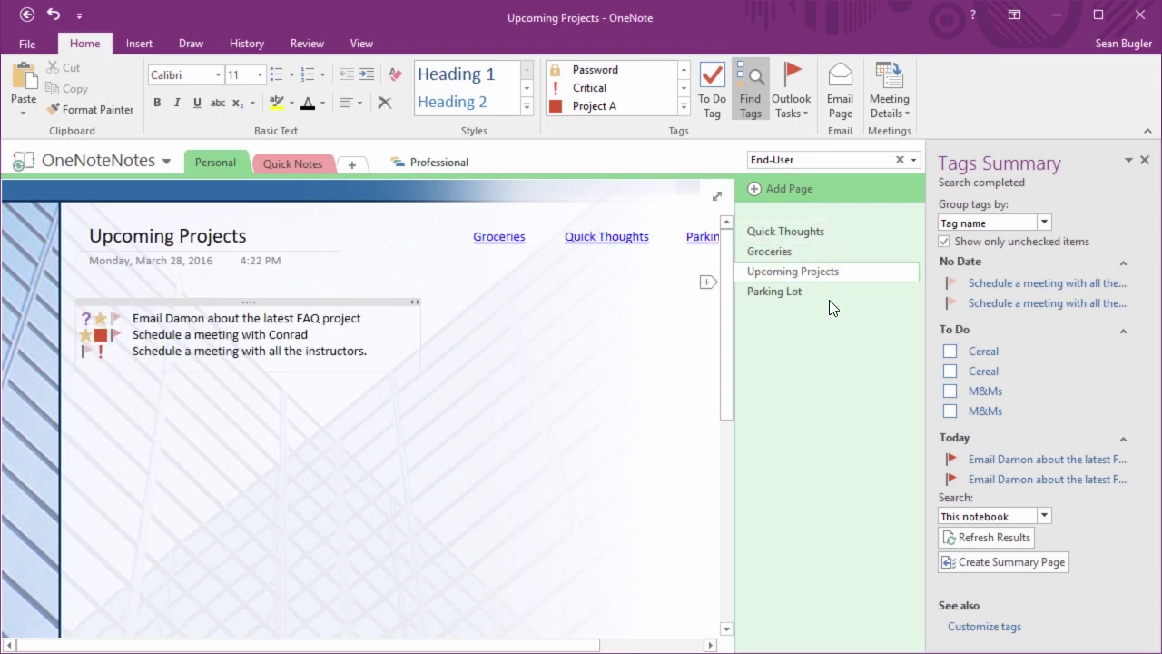
Refresh the tag results and toggle Show only unchecked items off and back on
left_click(985, 539)
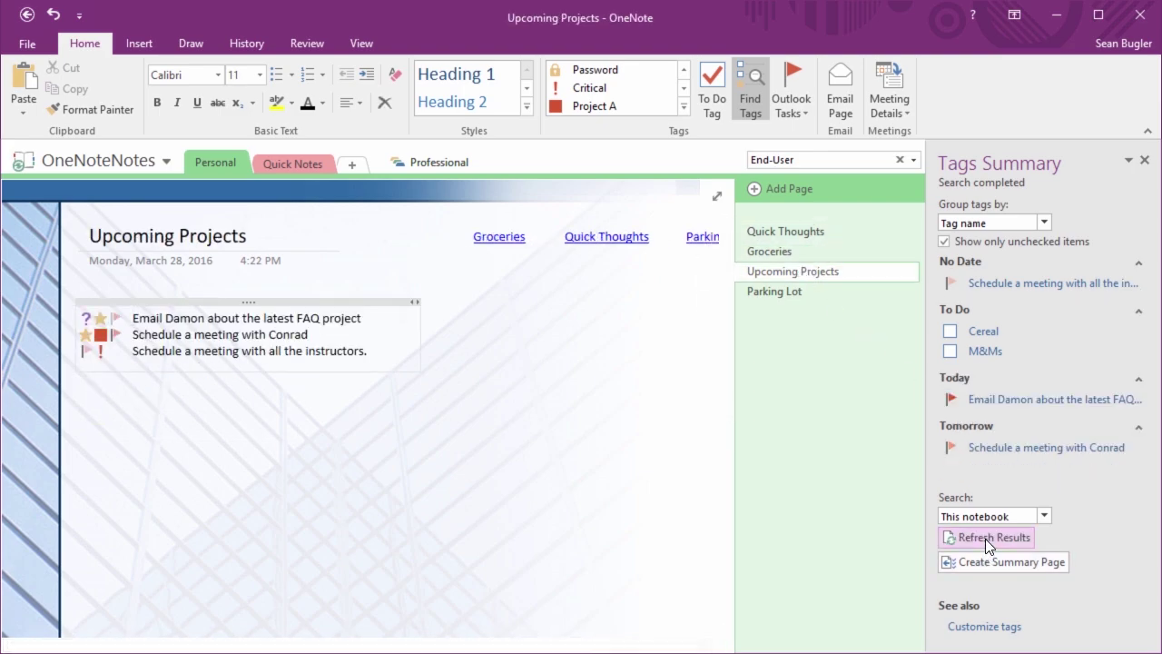
left_click(957, 244)
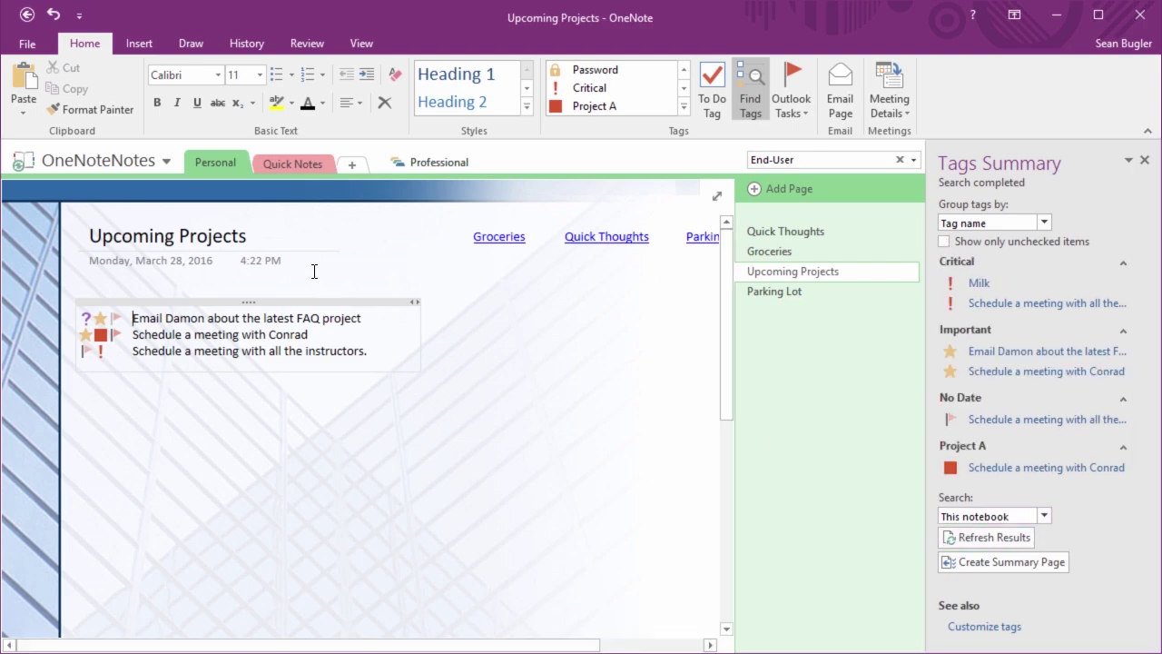
left_click(983, 244)
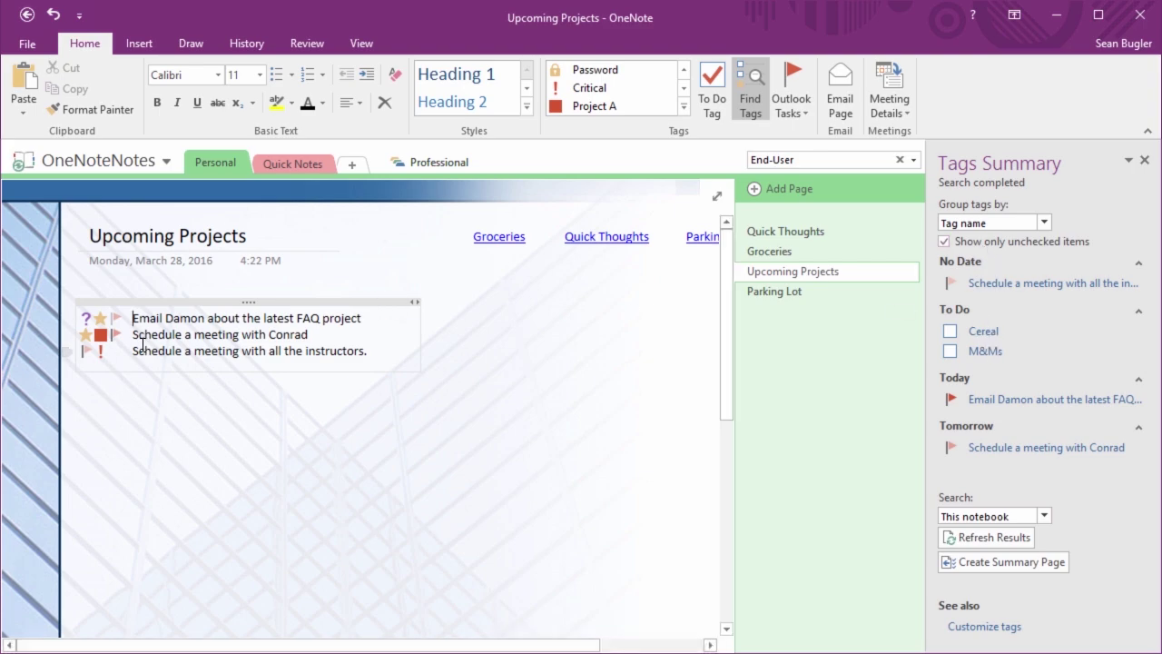
left_click(990, 239)
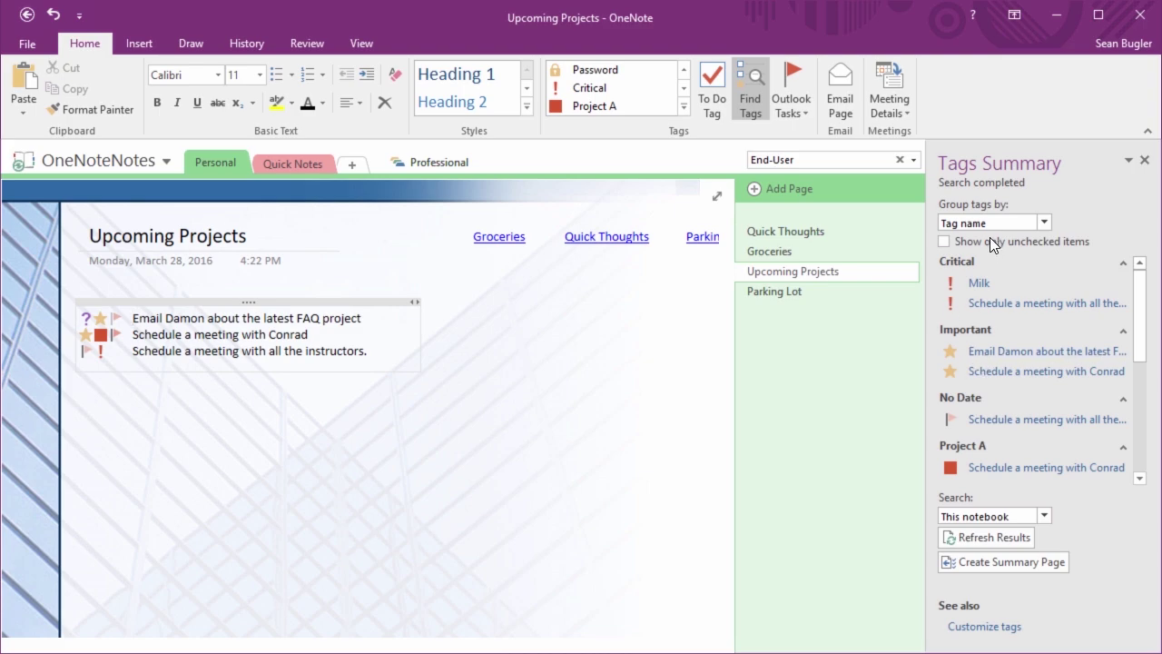
left_click(960, 240)
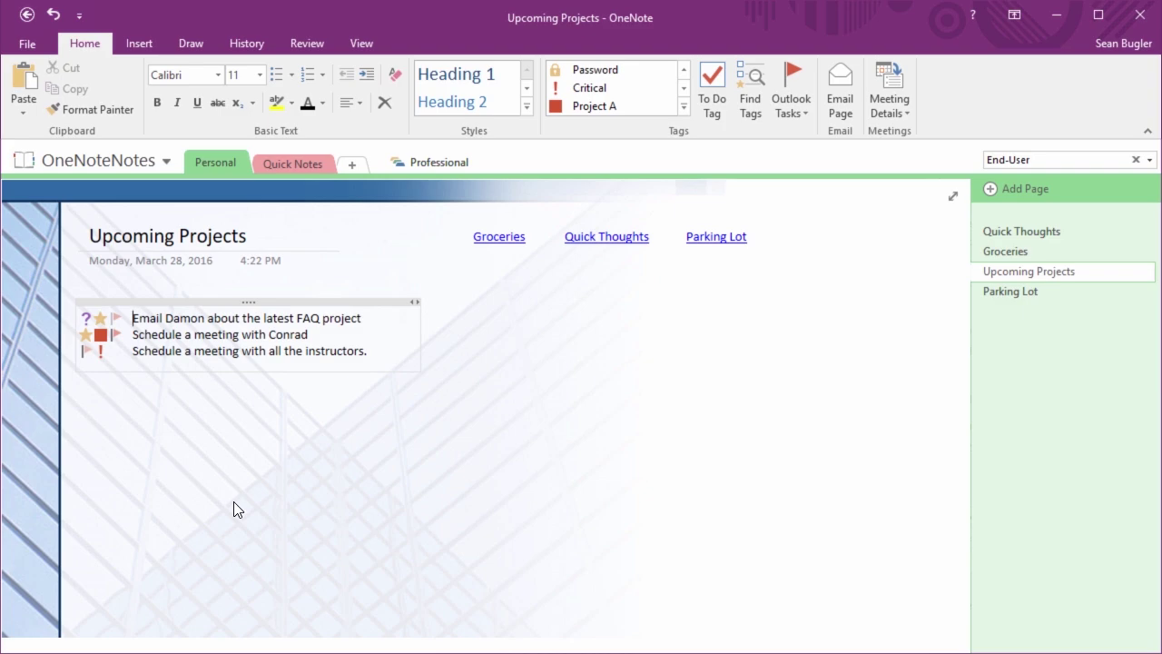
Start emailing the Upcoming Projects page, then discard the message unsent and return to the page
left_click(848, 105)
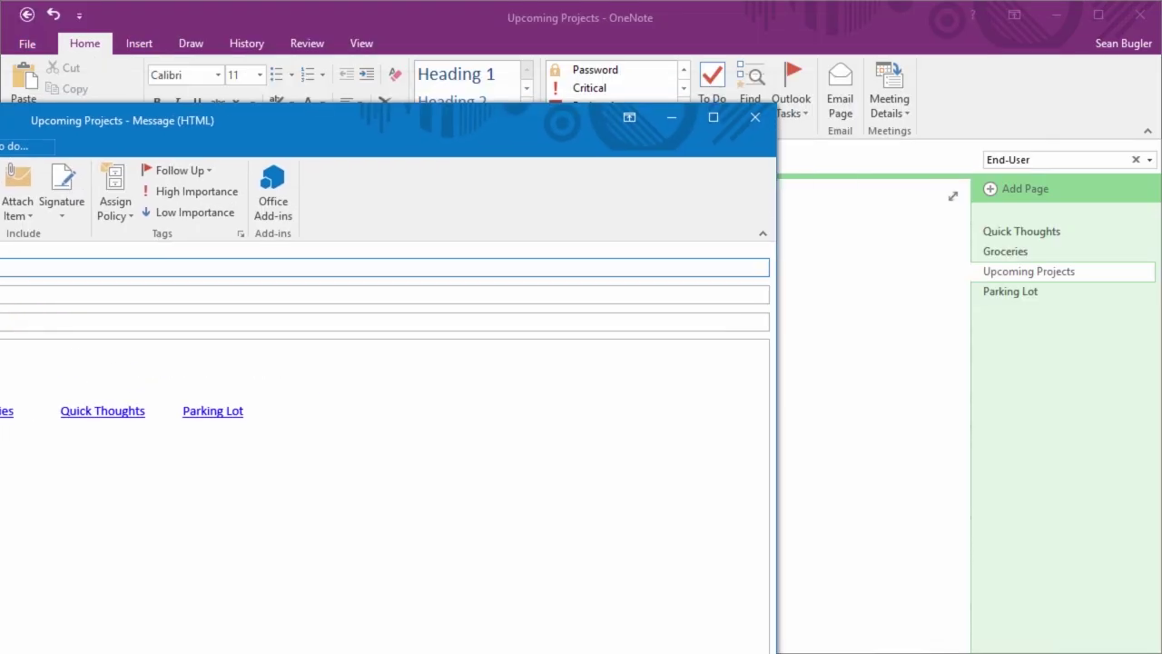
double_click(493, 12)
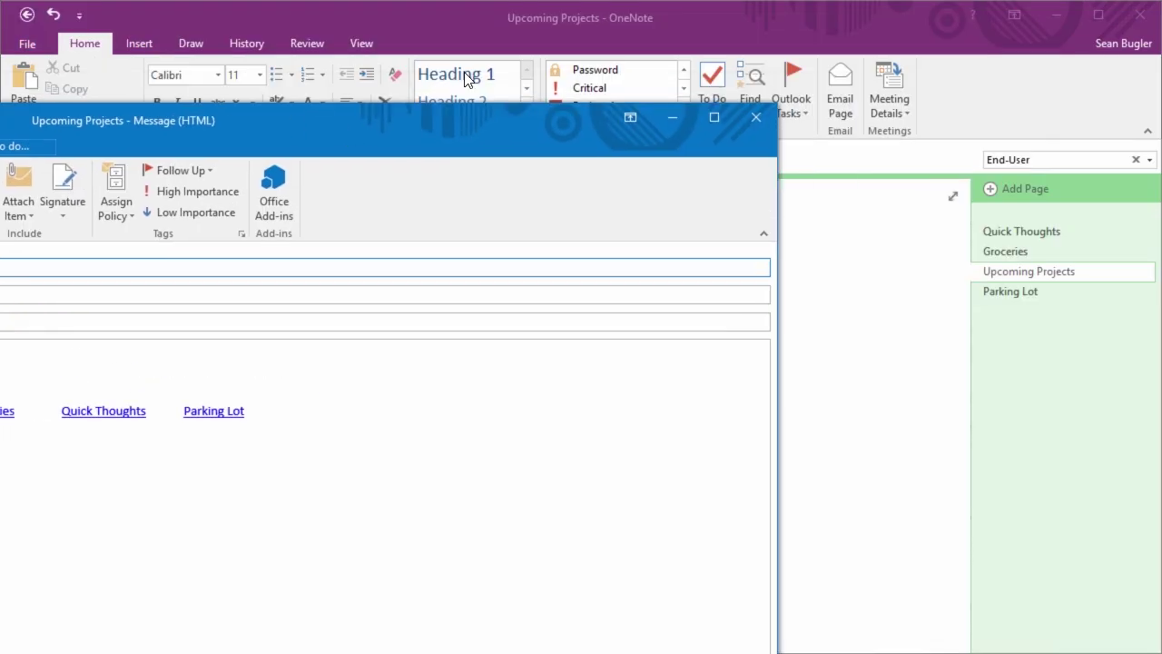
left_click(757, 116)
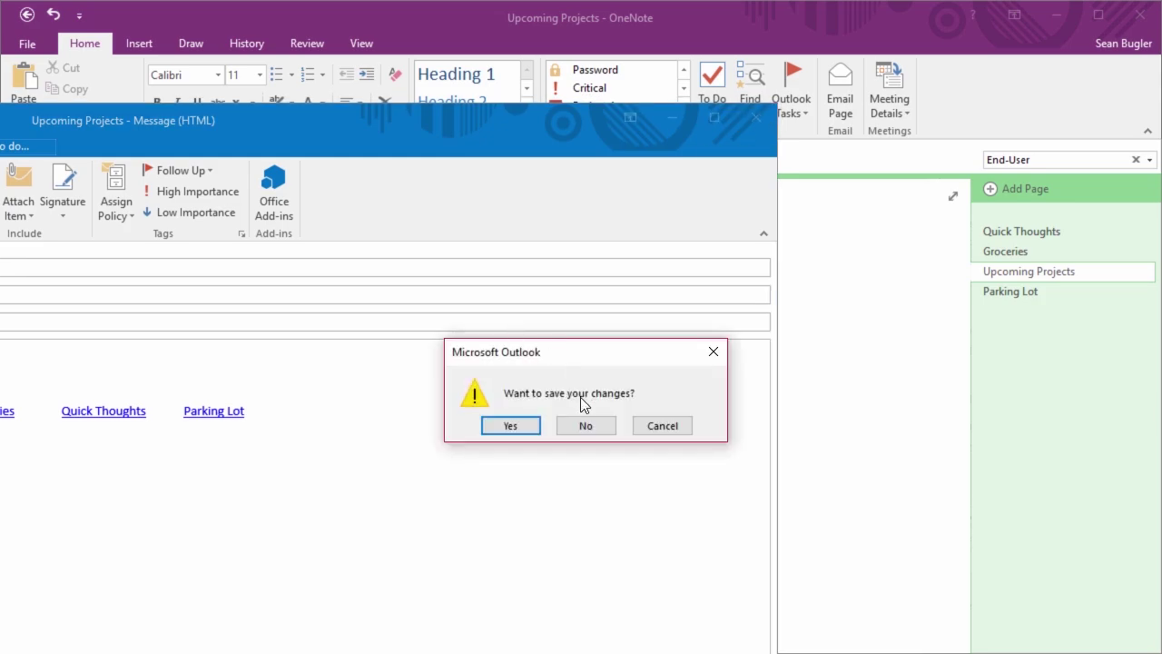
left_click(581, 425)
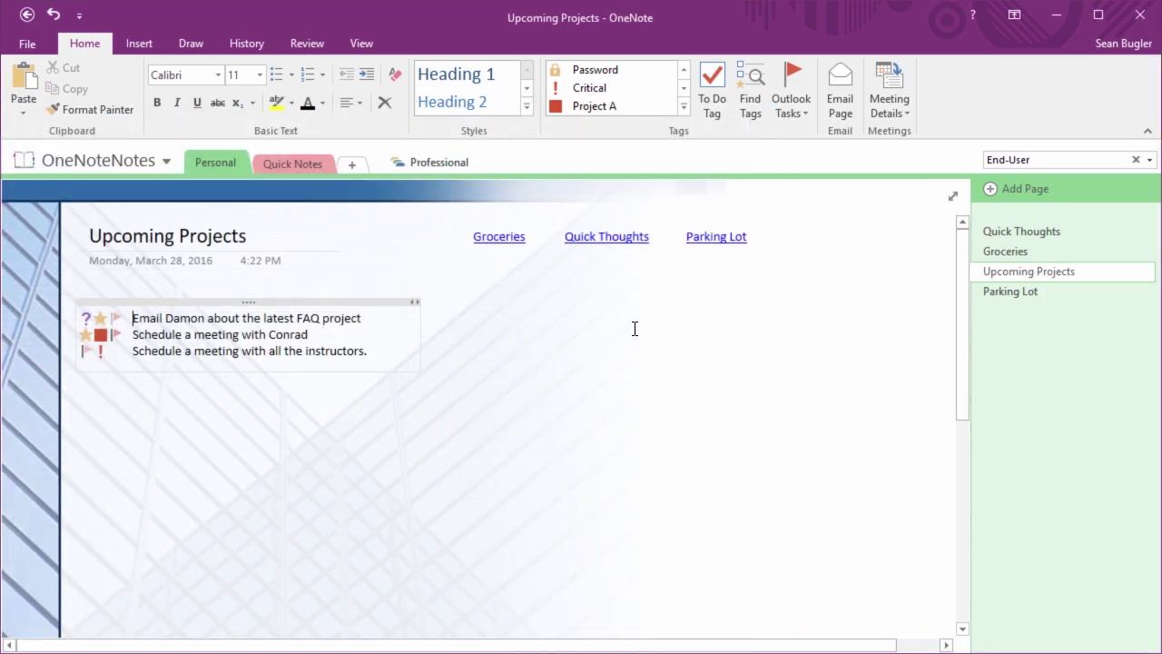
left_click(689, 331)
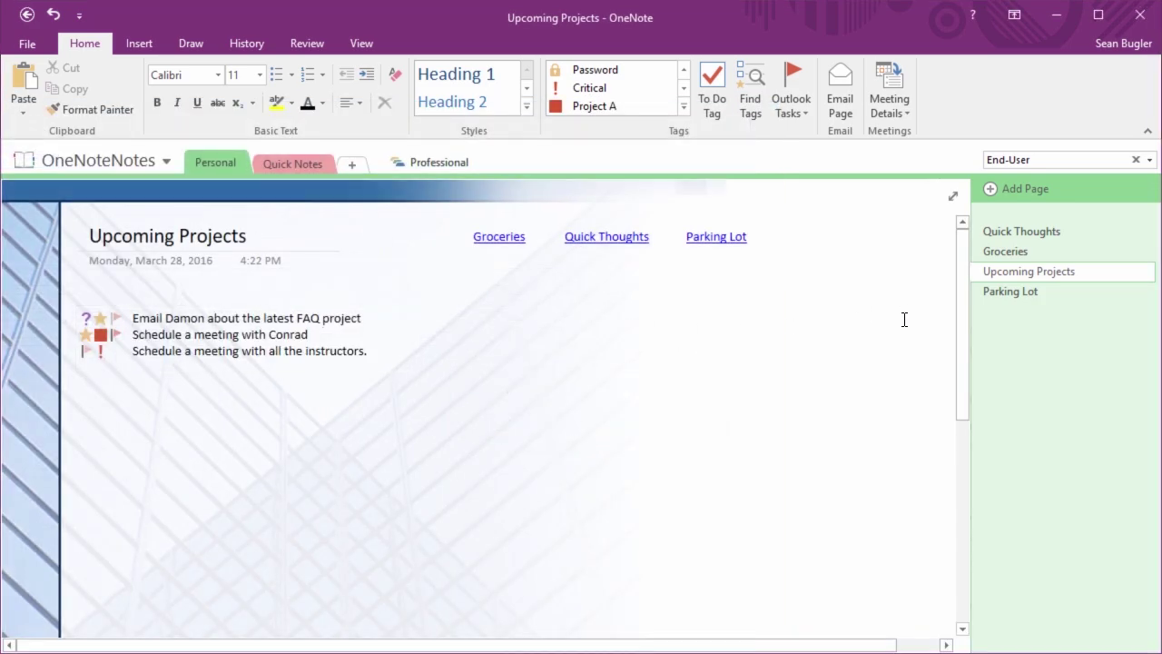
Launch Outlook 2016 from Windows search using 'outl'
key("super")
type("outl")
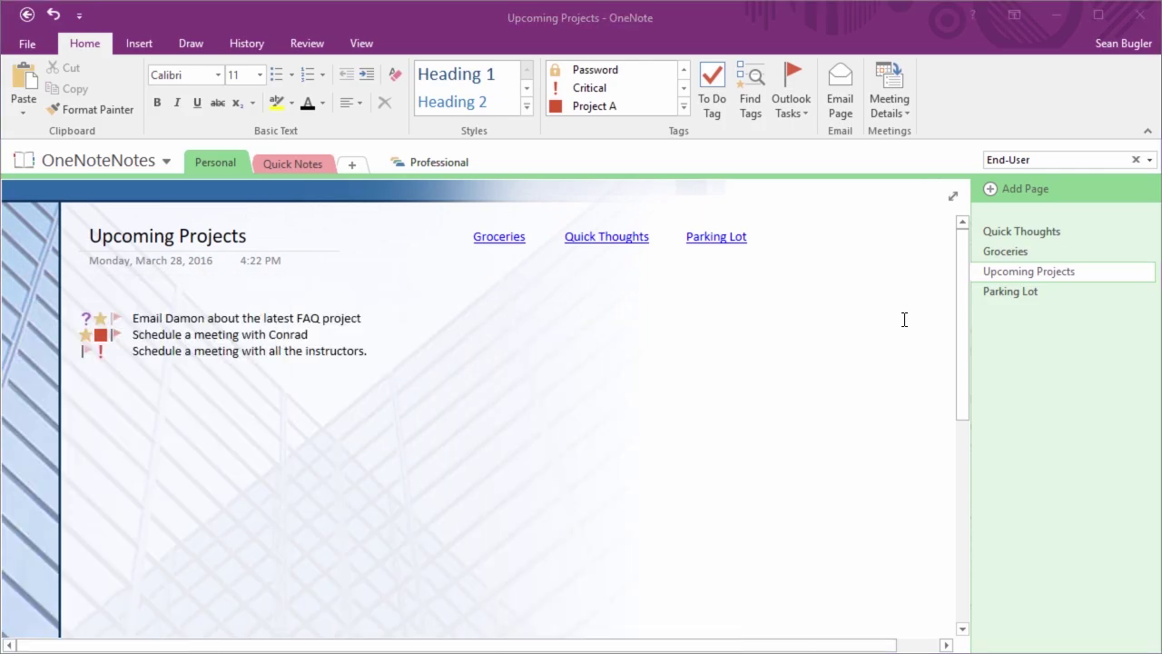
key("Return")
Resize the Outlook window to fill the screen and switch to the Calendar
left_click_drag(591, 23, 494, 18)
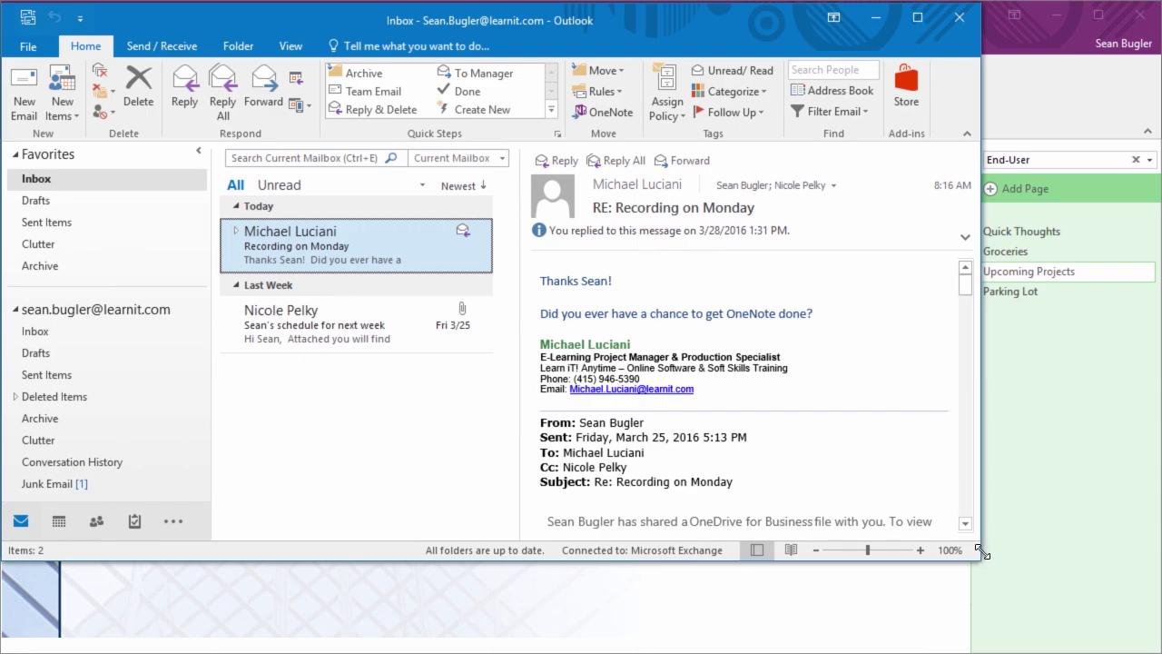
left_click_drag(981, 556, 1147, 649)
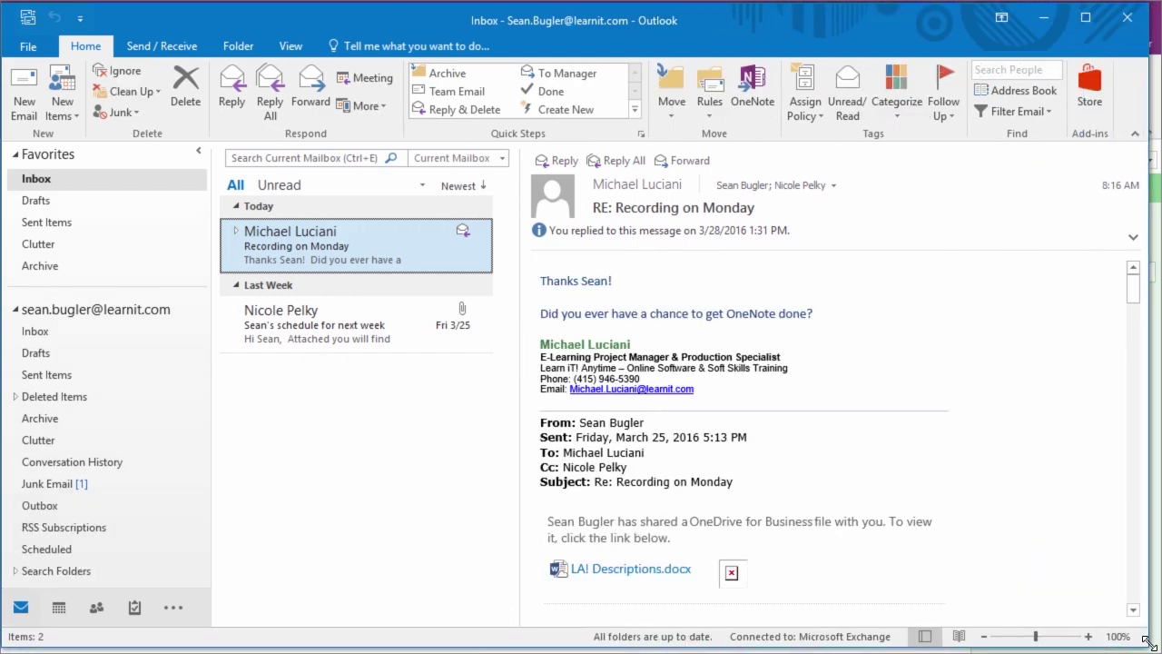
left_click(60, 608)
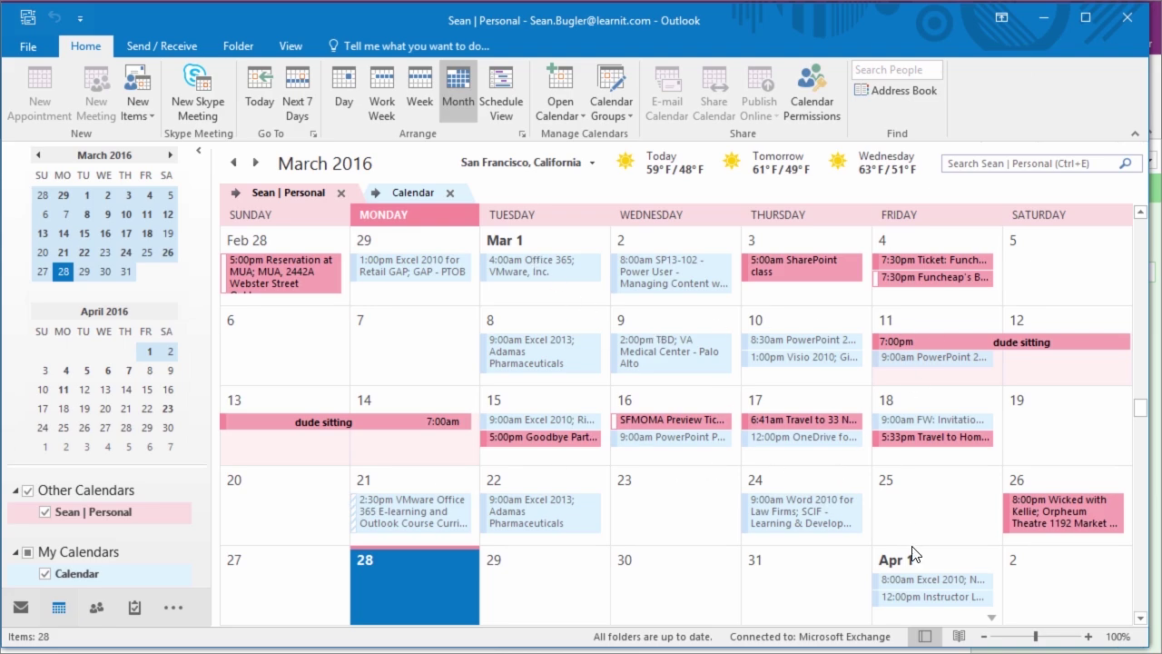
Open the April 1 Instructor Lunch Meeting in a floating window
left_click(931, 595)
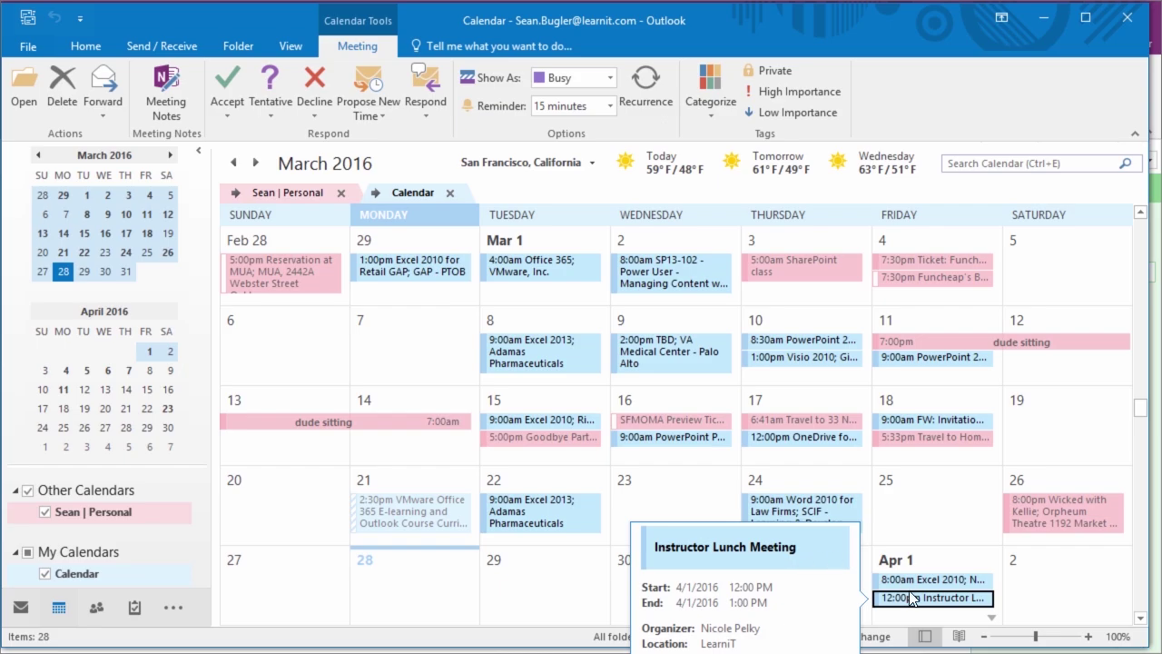
double_click(913, 597)
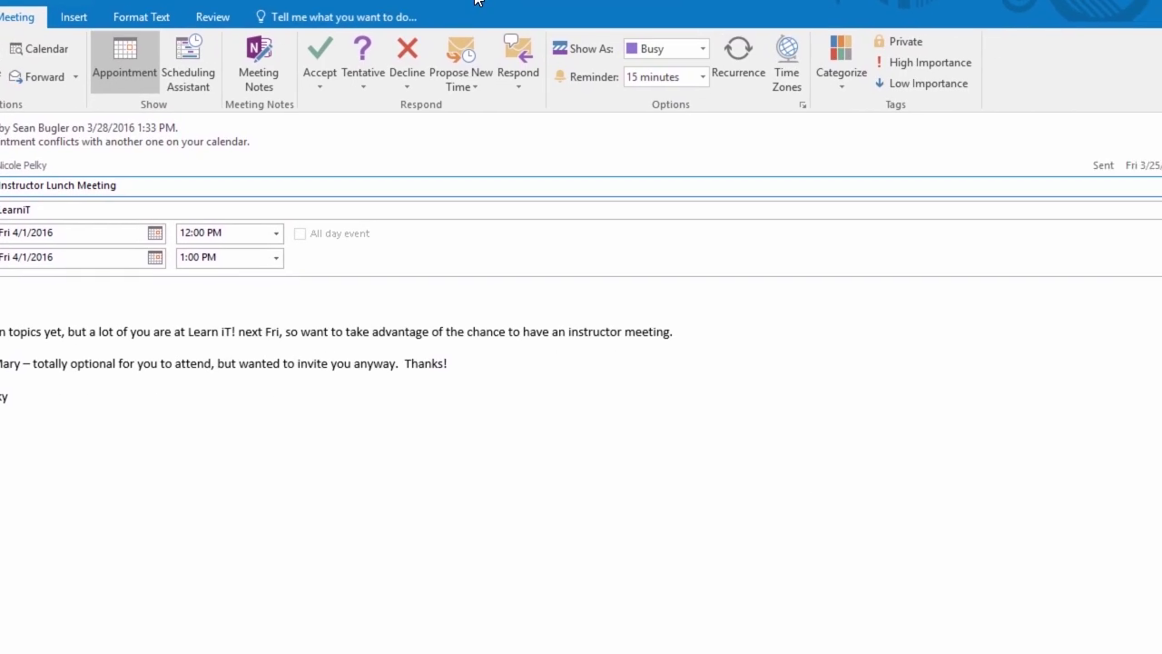
key("super+Left")
key("Escape")
key("super+Right")
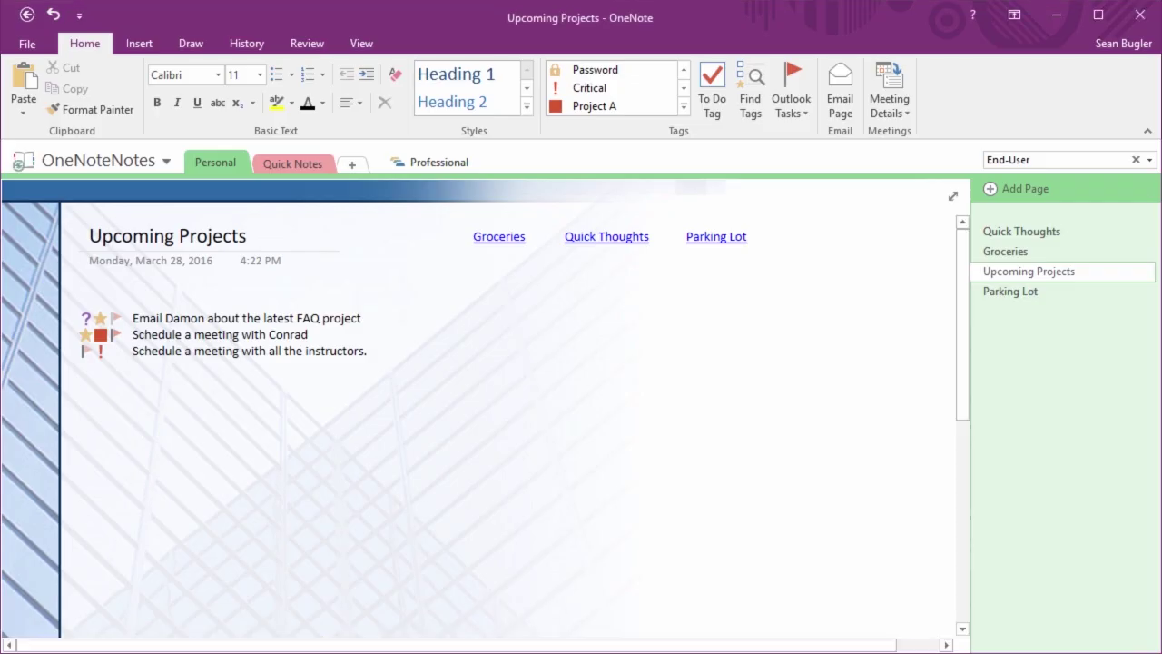
left_click(840, 636)
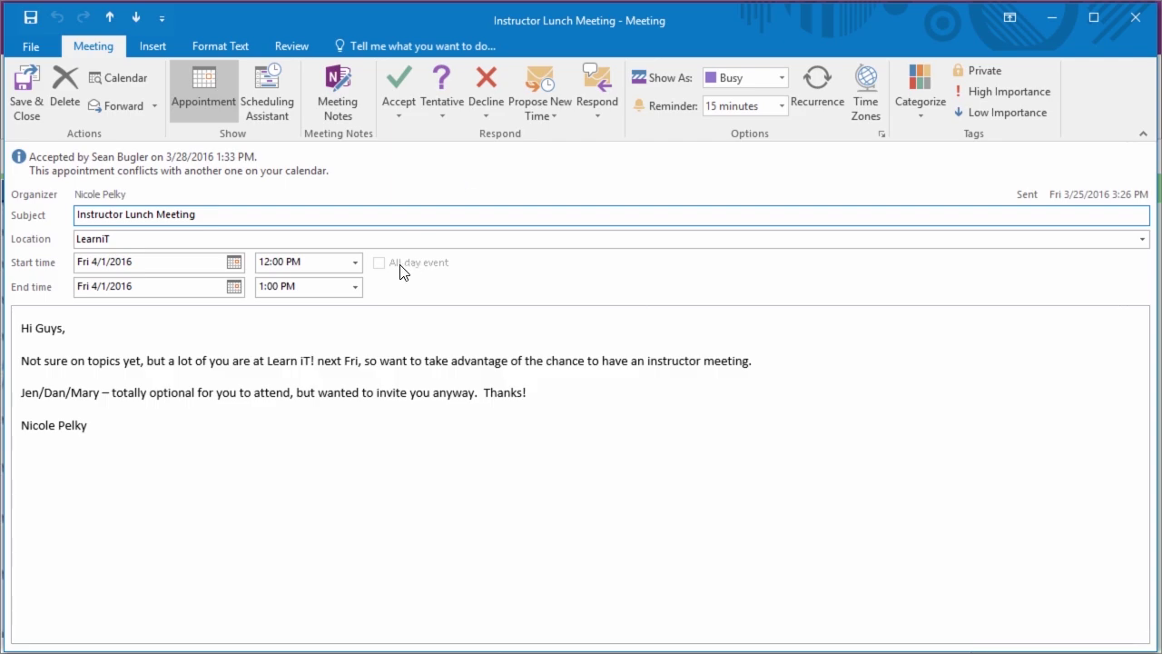
Try the meeting's Meeting Notes options, cancel them, close the meeting, and return to Mail
left_click(342, 104)
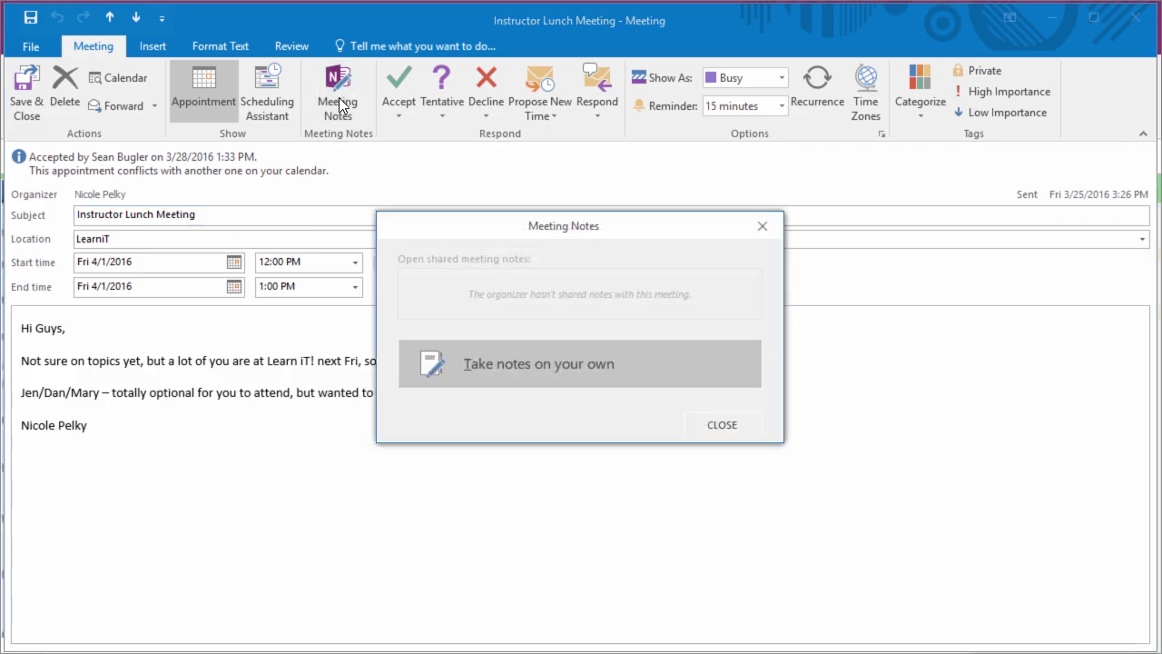
left_click(498, 363)
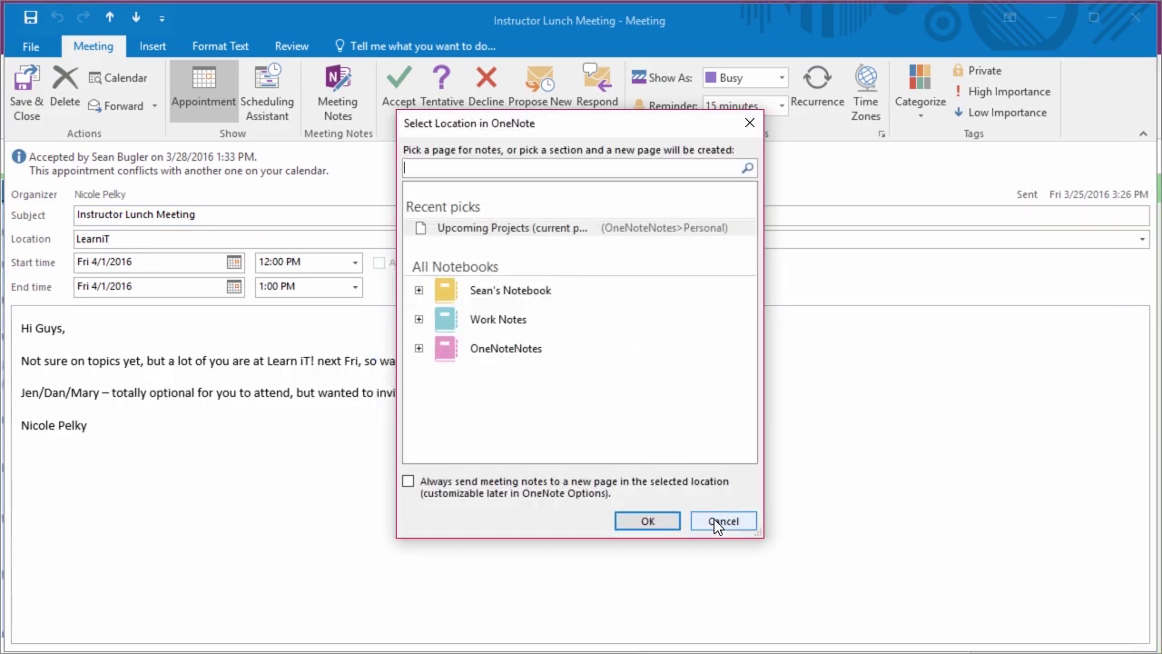
left_click(715, 524)
left_click(355, 117)
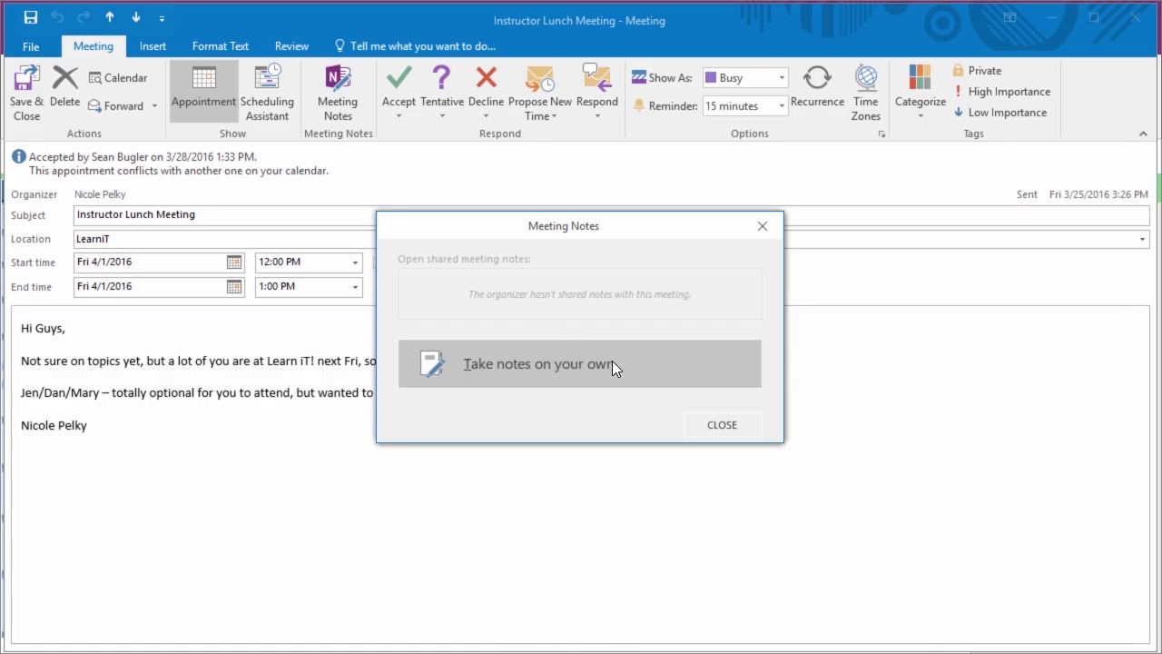
left_click(731, 430)
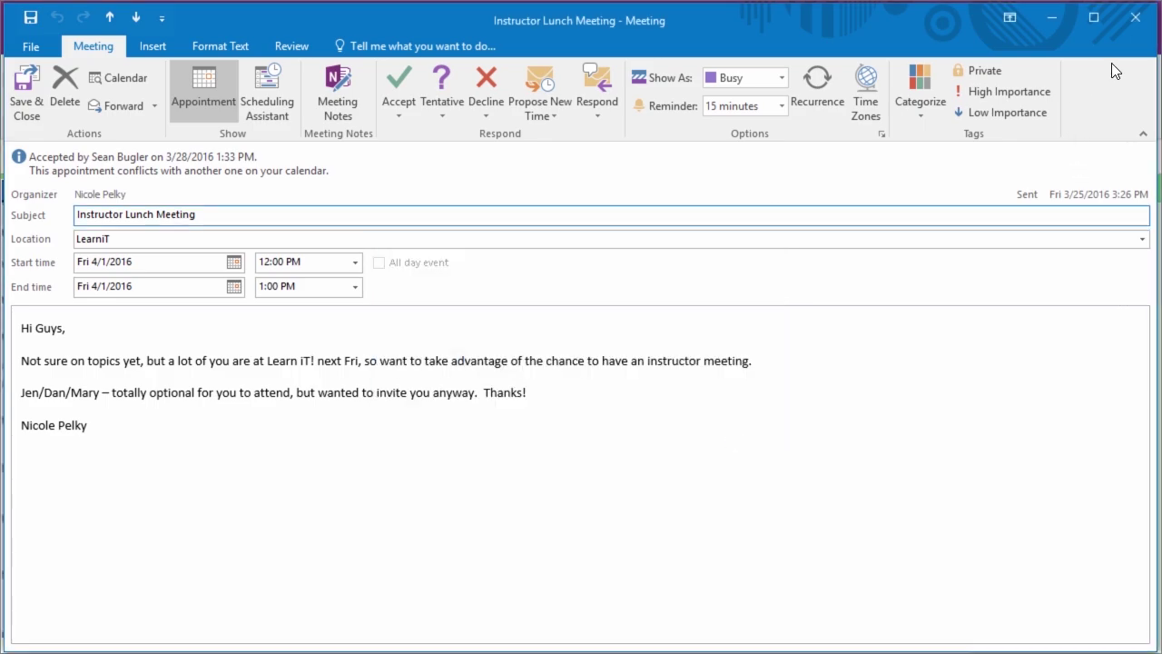
left_click(1135, 17)
key("alt+Tab")
key("Tab")
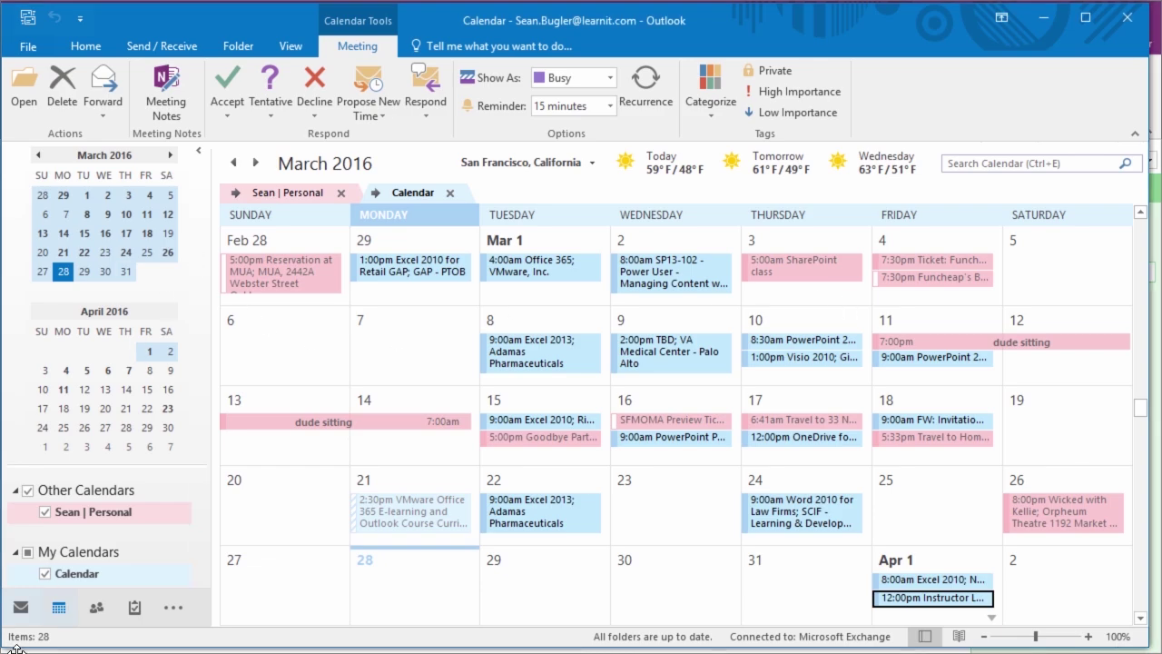
left_click(20, 606)
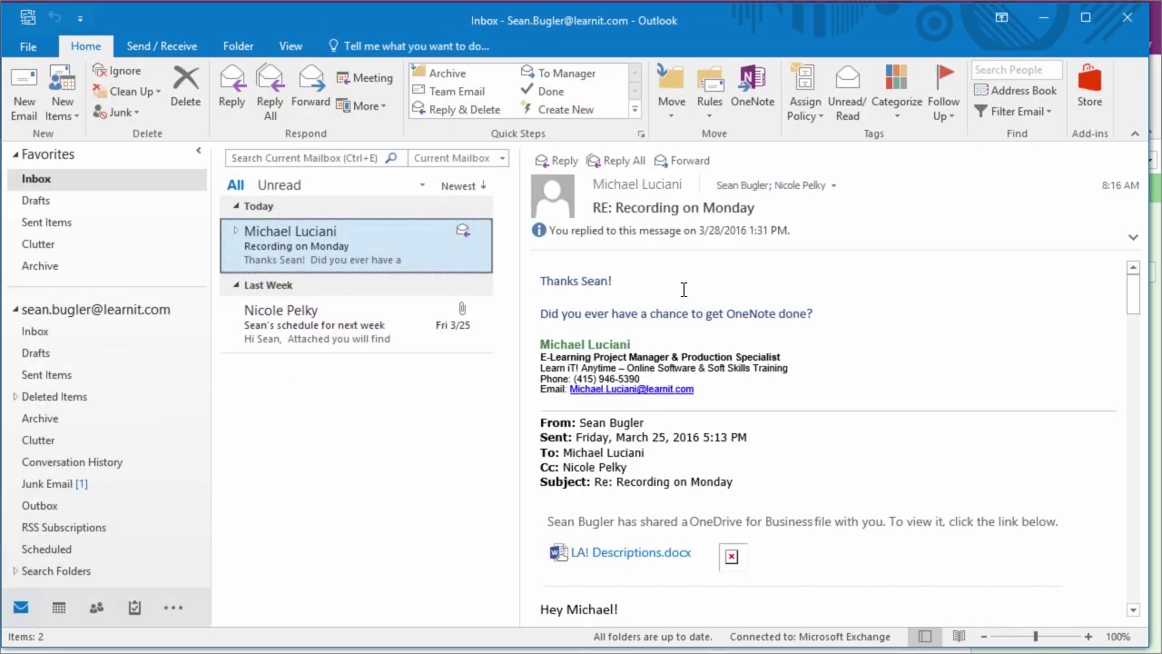
Send the RE: Recording on Monday email to OneNote's Personal section, then open the Parking Lot page
key("alt+Tab")
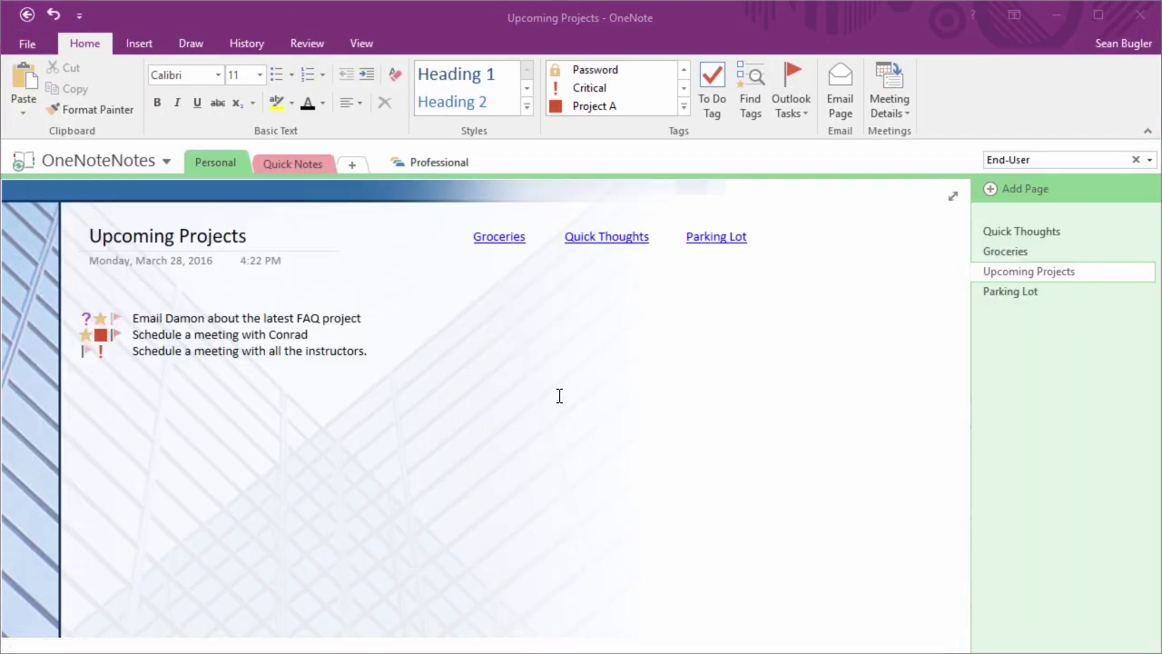
key("alt+Tab")
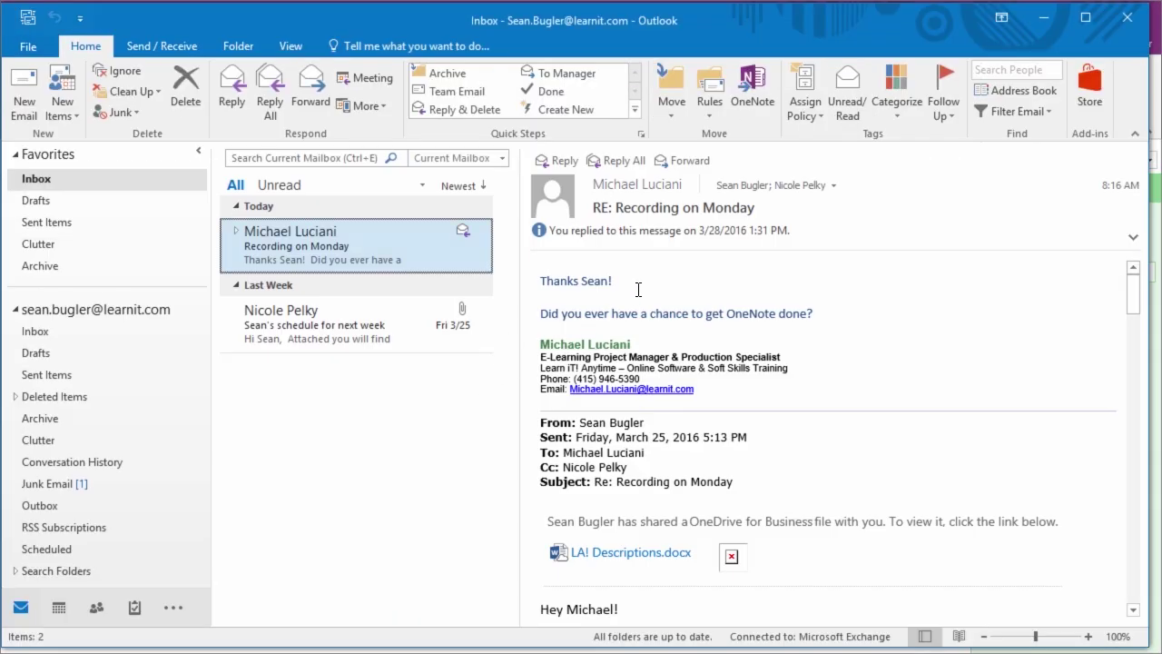
left_click(739, 114)
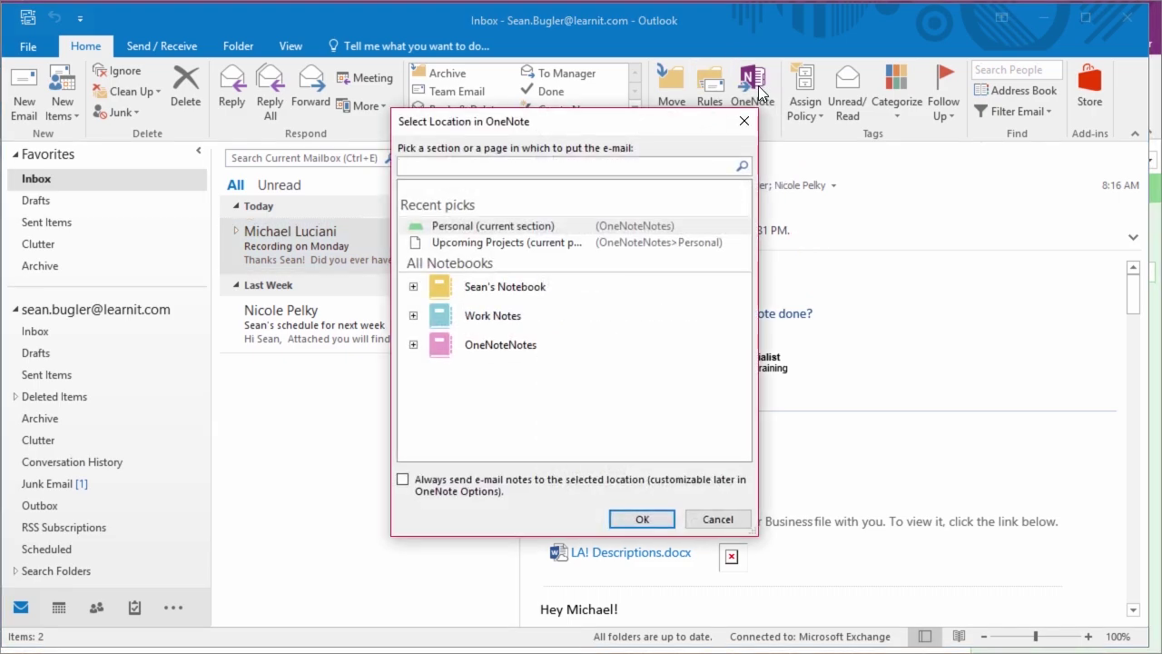
left_click(542, 246)
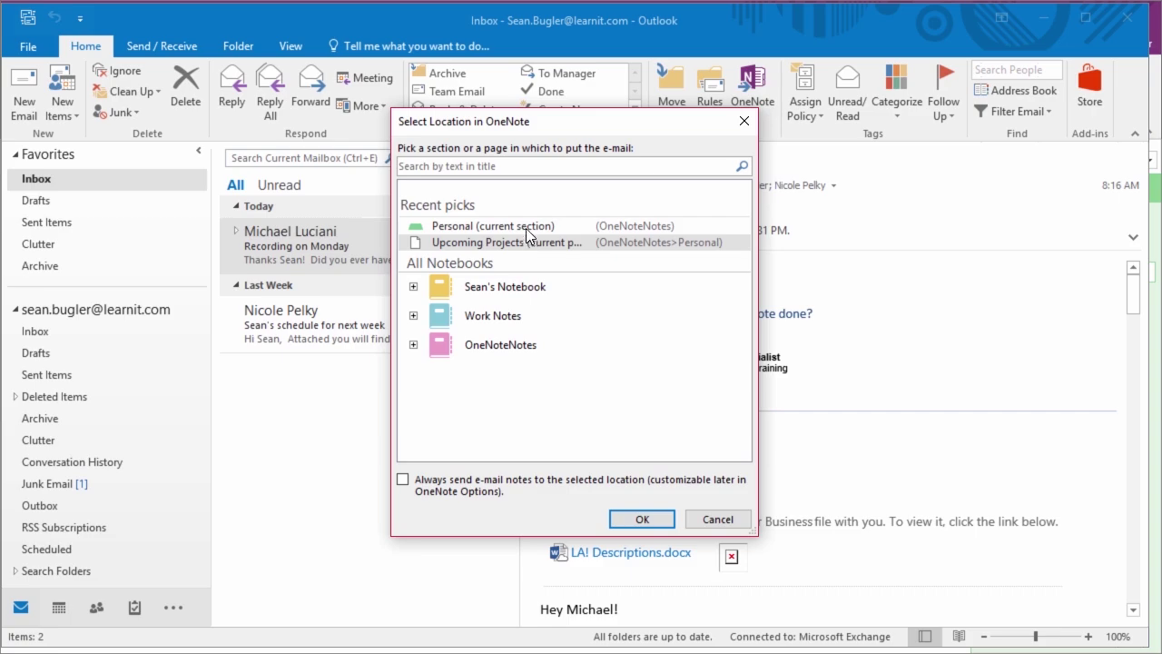
left_click(522, 227)
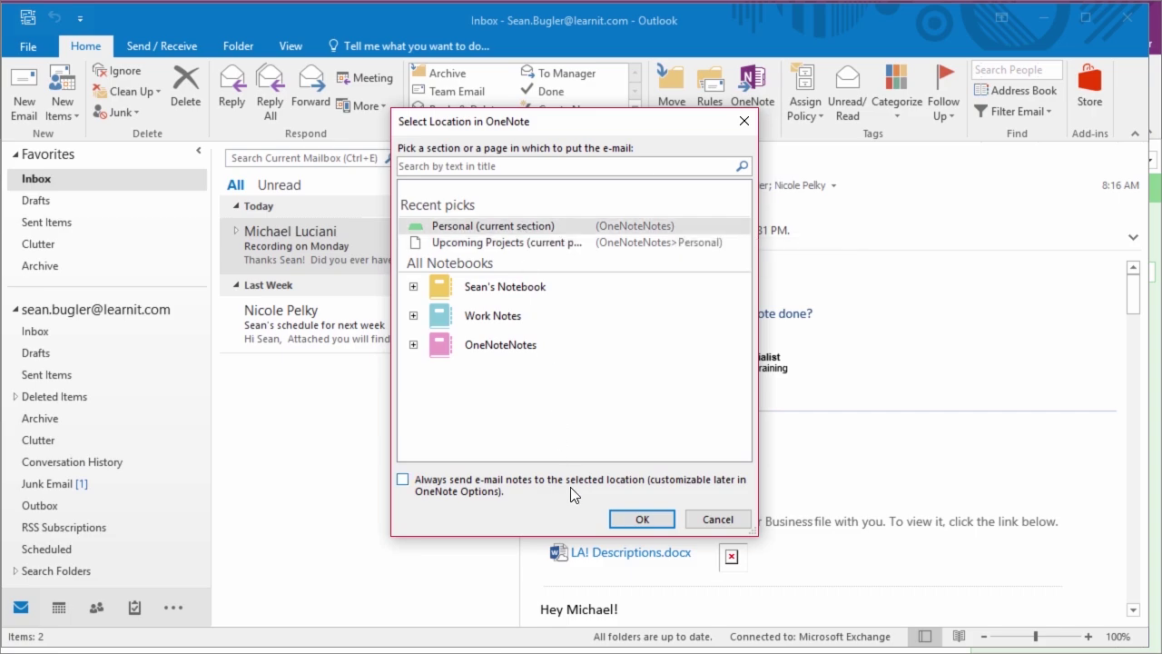
left_click(623, 520)
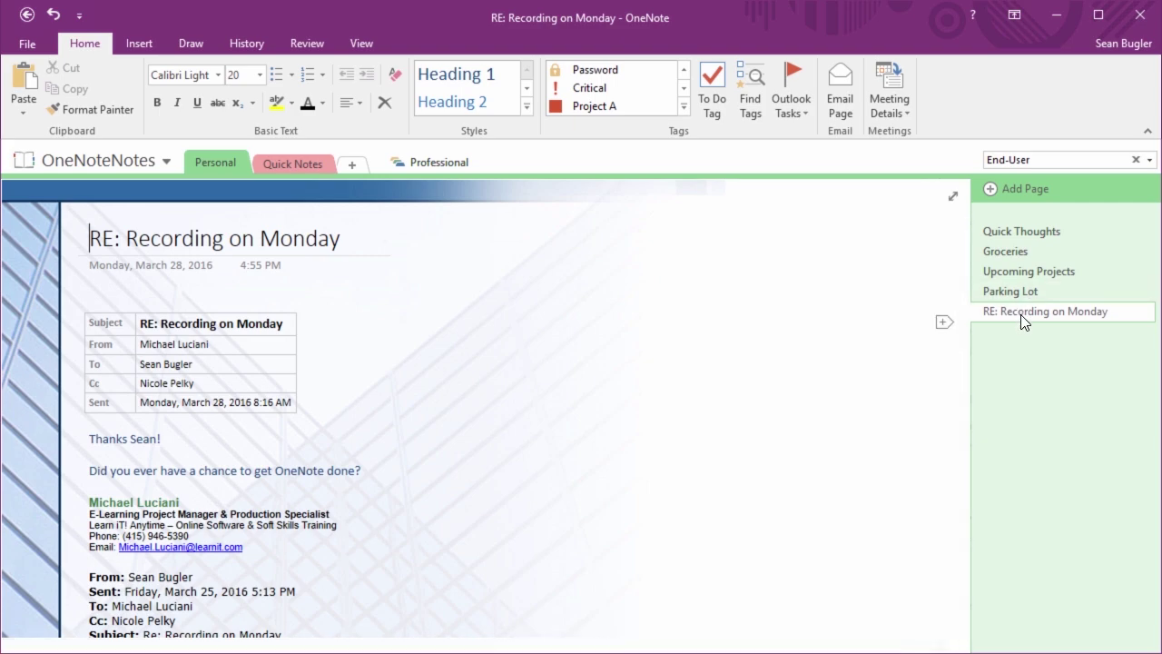
left_click(1013, 290)
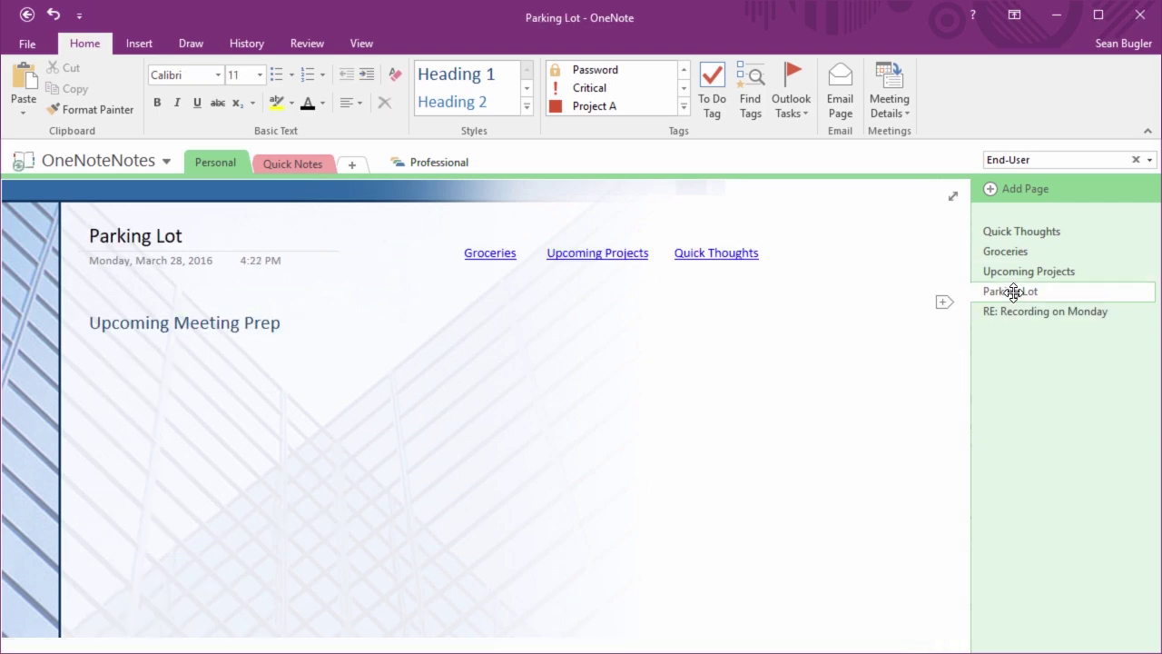
Start a new blank line directly under the Upcoming Meeting Prep heading
left_click(177, 353)
left_click(112, 357)
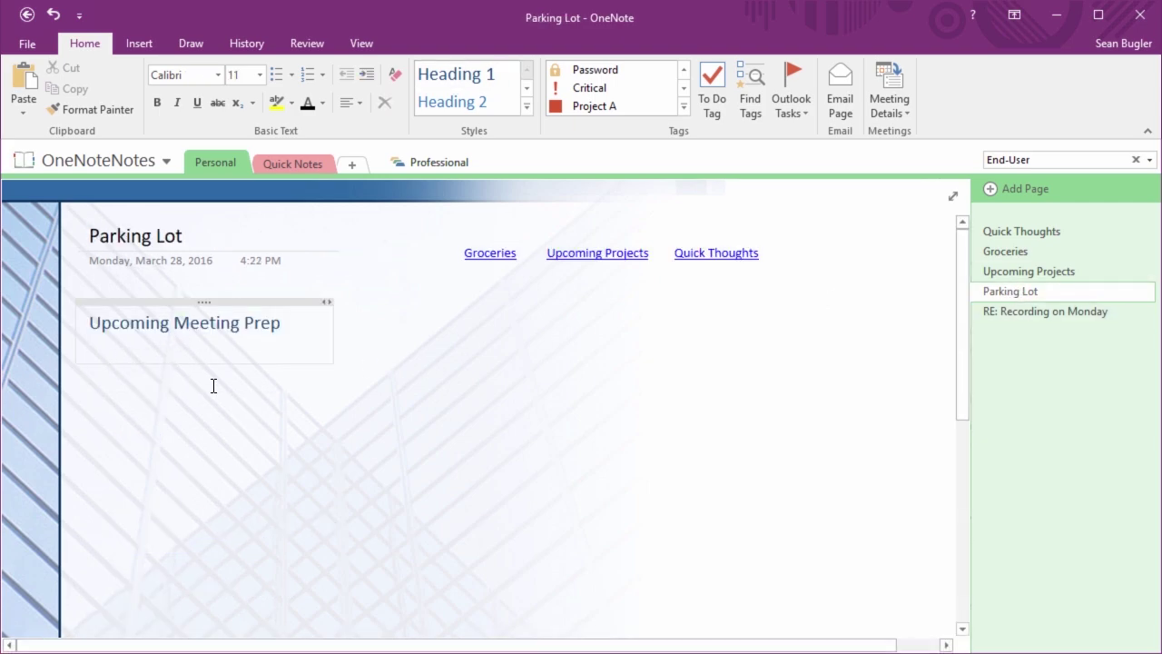
key("Return")
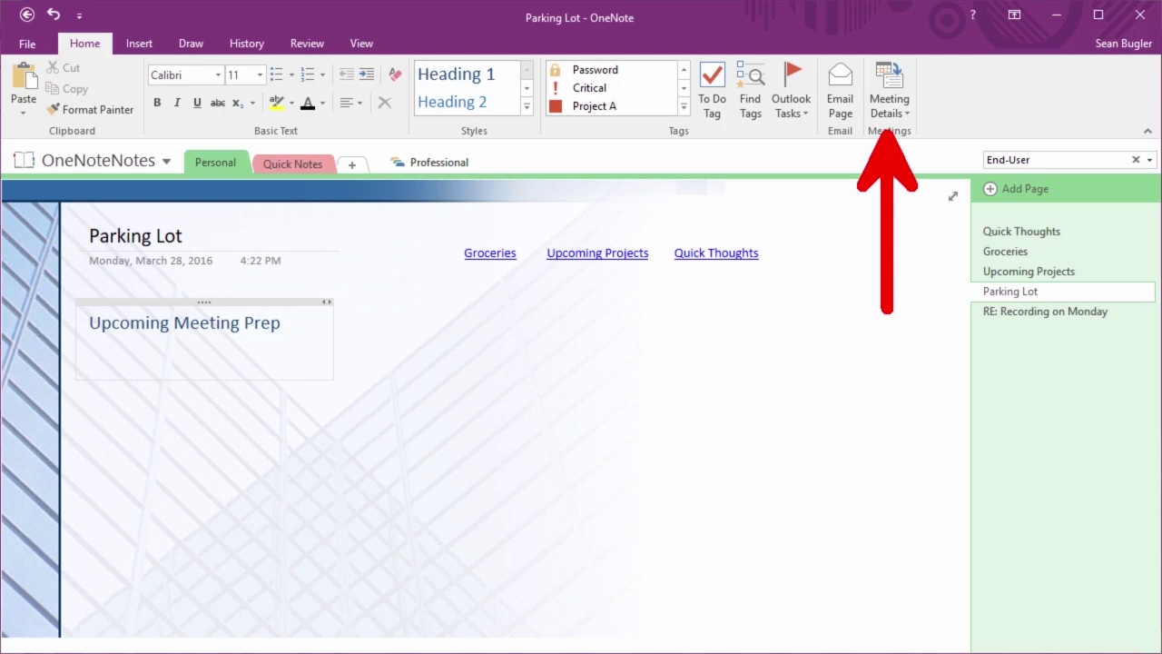
Insert the April 1 Instructor Lunch Meeting details using Meeting Details from another day
left_click(899, 94)
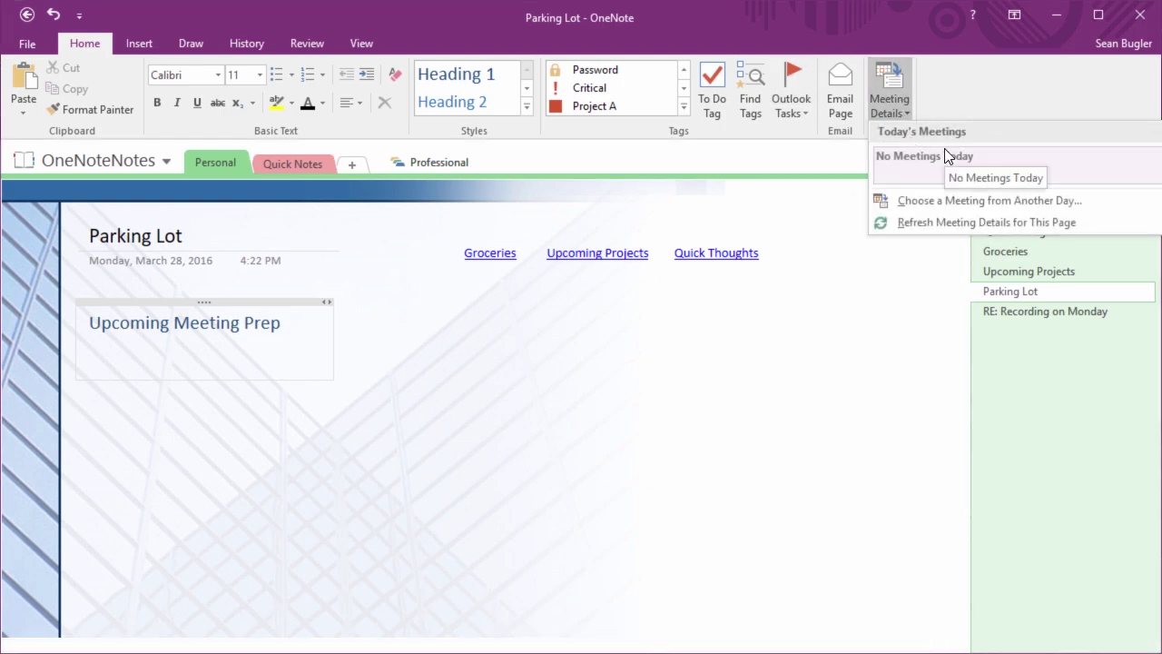
left_click(930, 202)
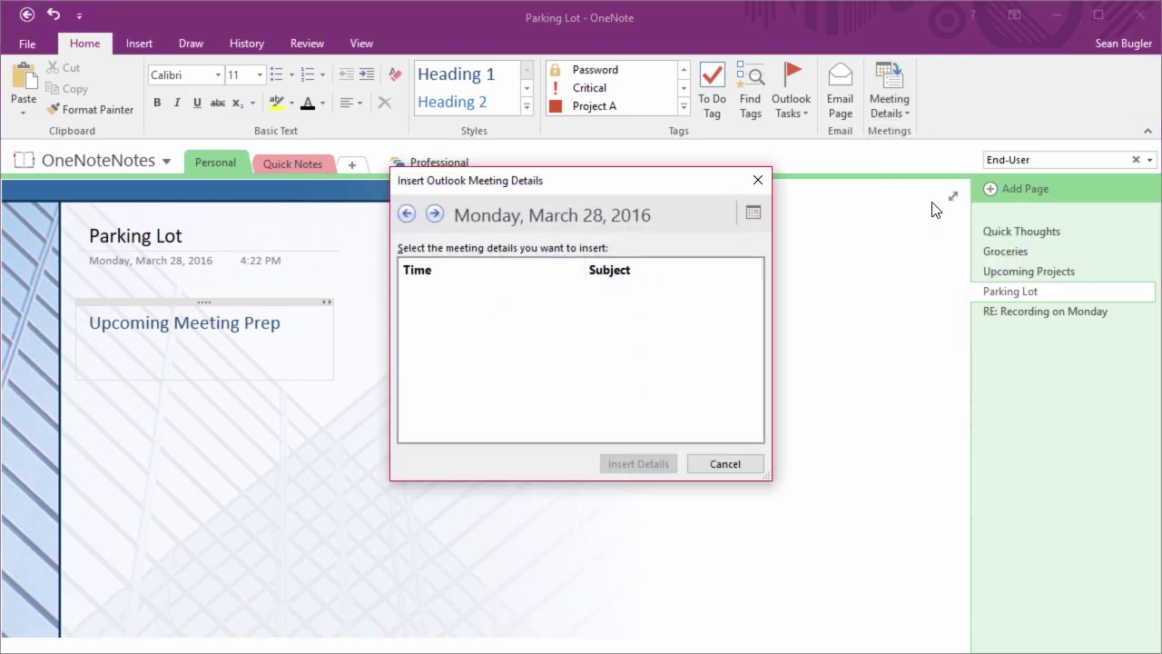
left_click(753, 214)
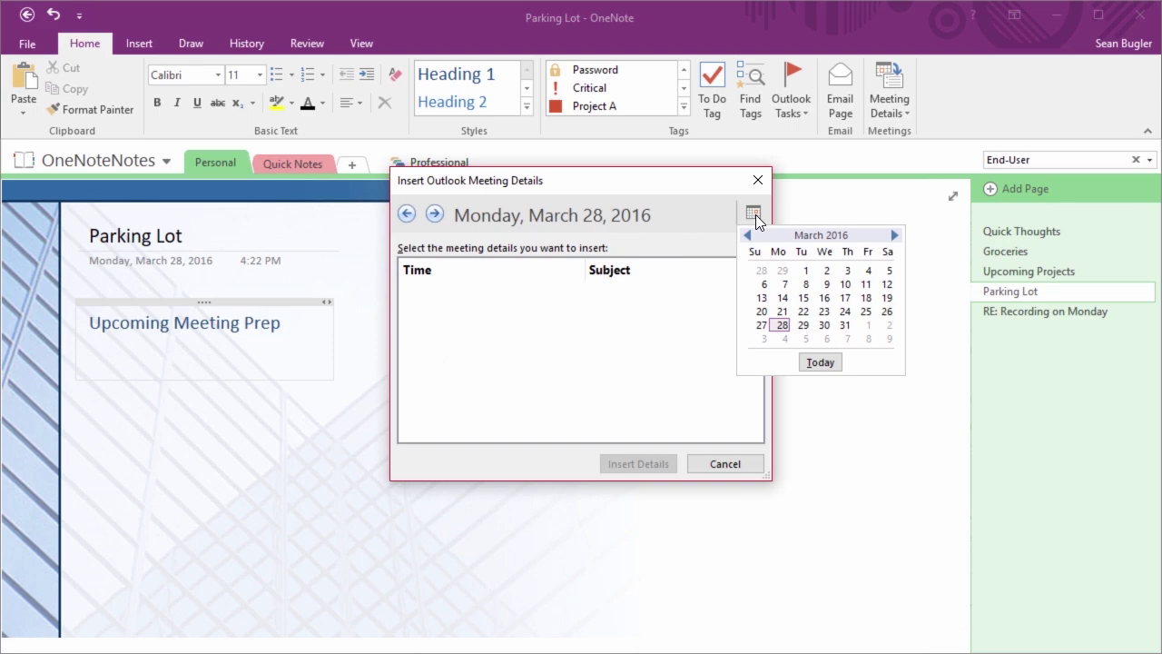
left_click(872, 332)
left_click(585, 312)
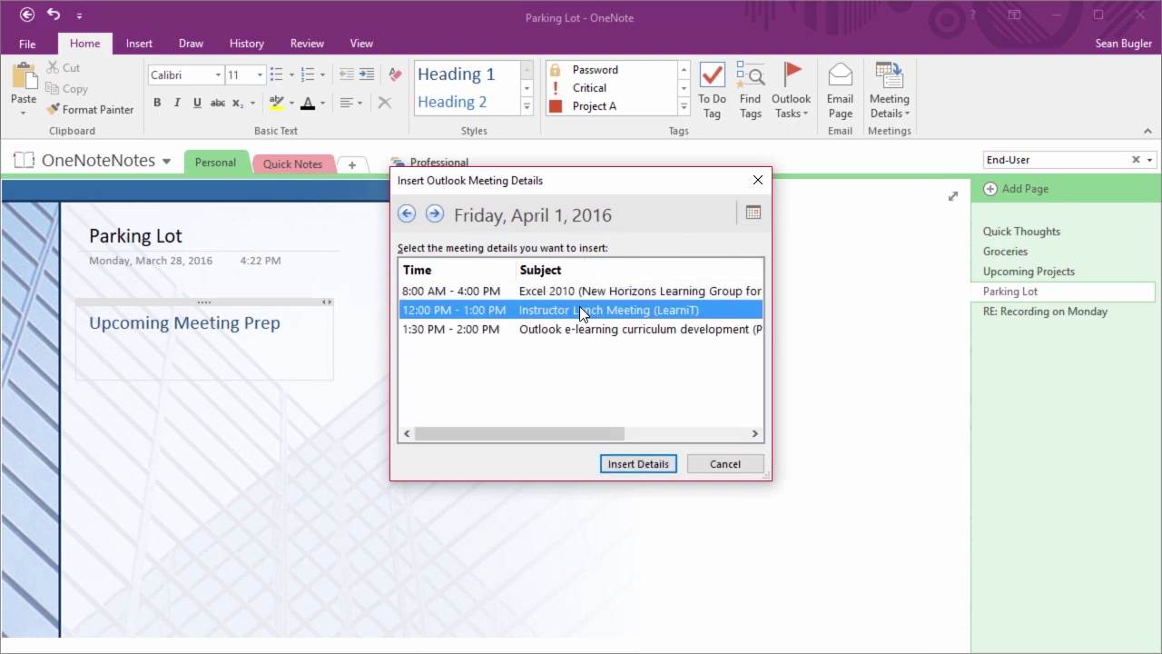
left_click(638, 464)
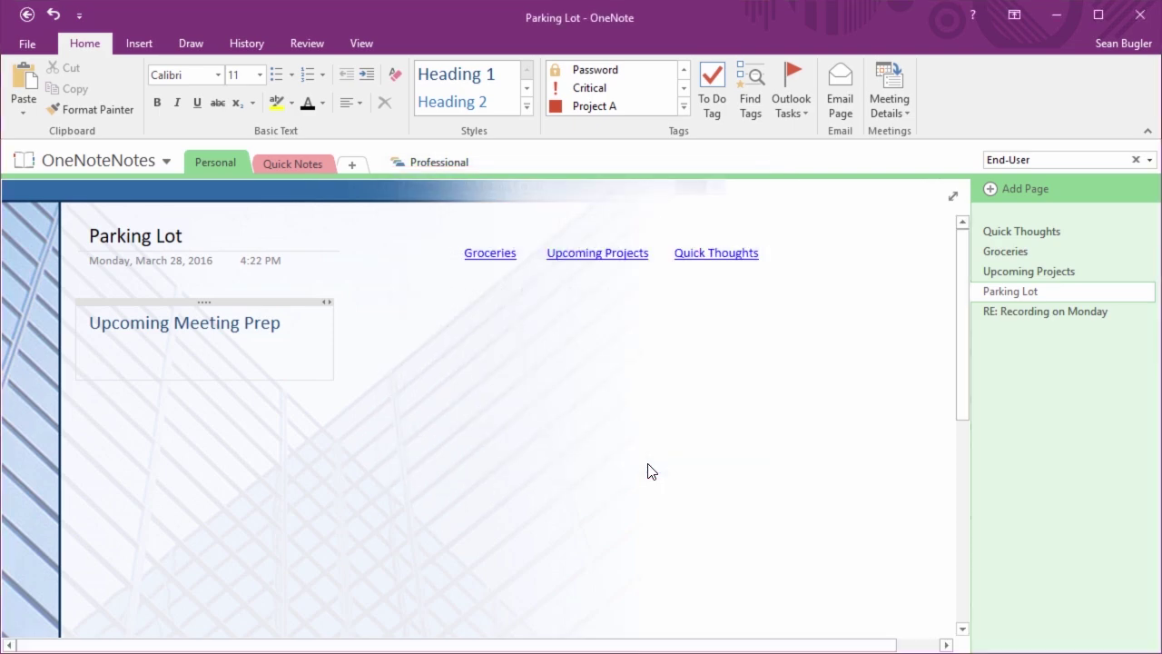
left_click_drag(586, 474, 311, 232)
key("Delete")
left_click(136, 345)
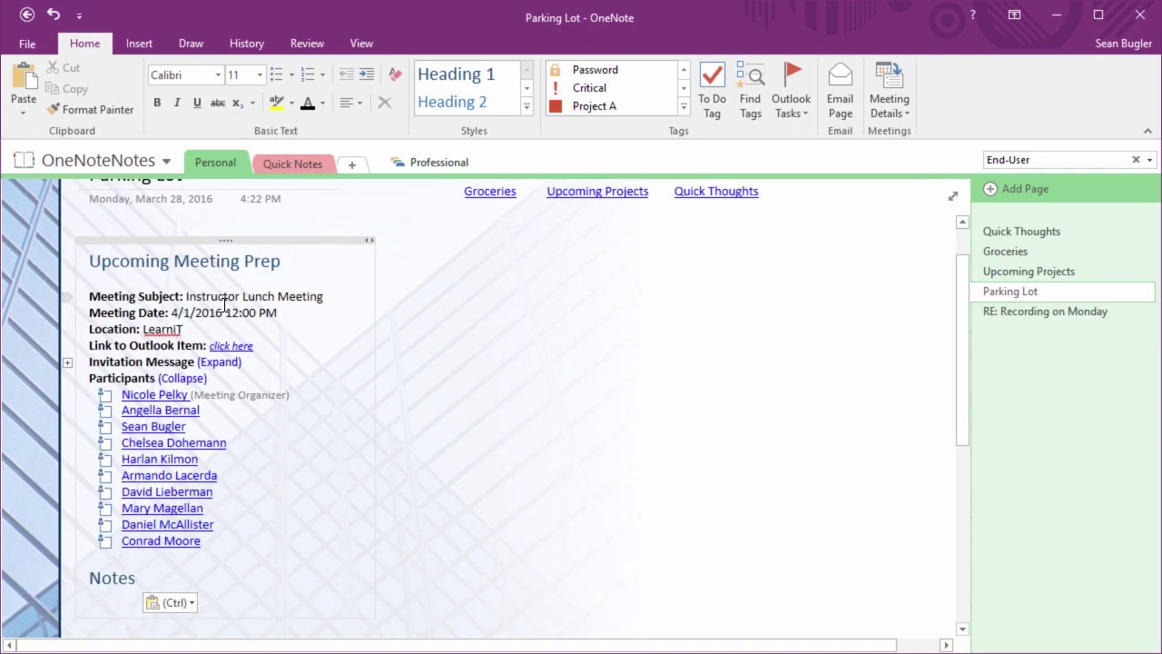
left_click(205, 312)
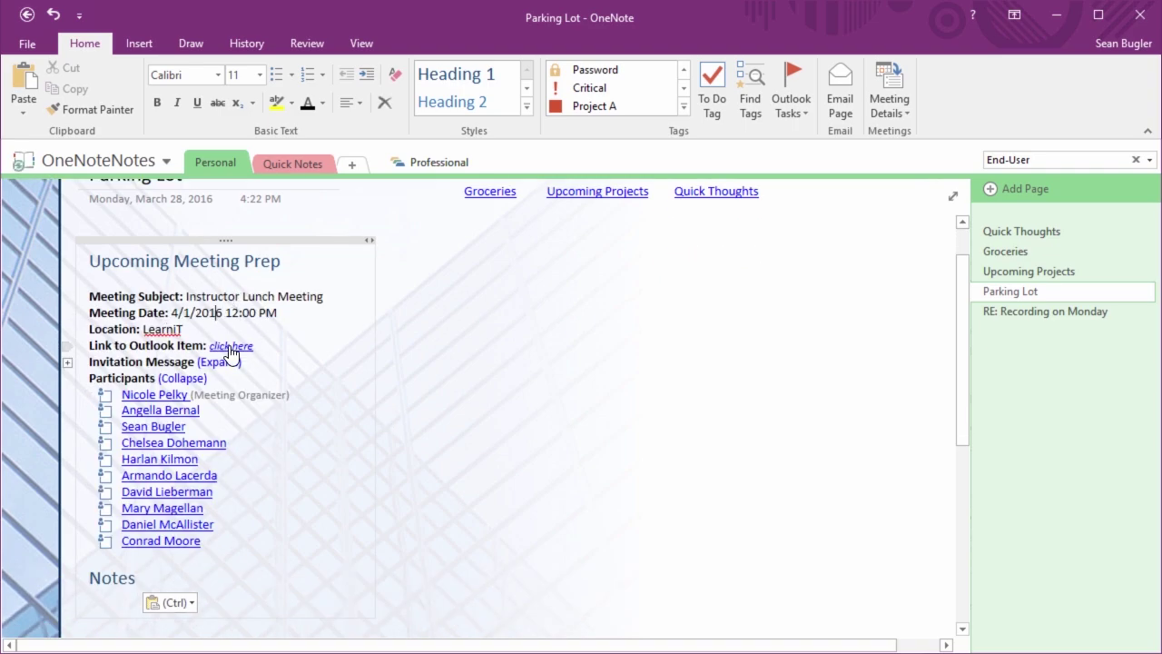
left_click(173, 352)
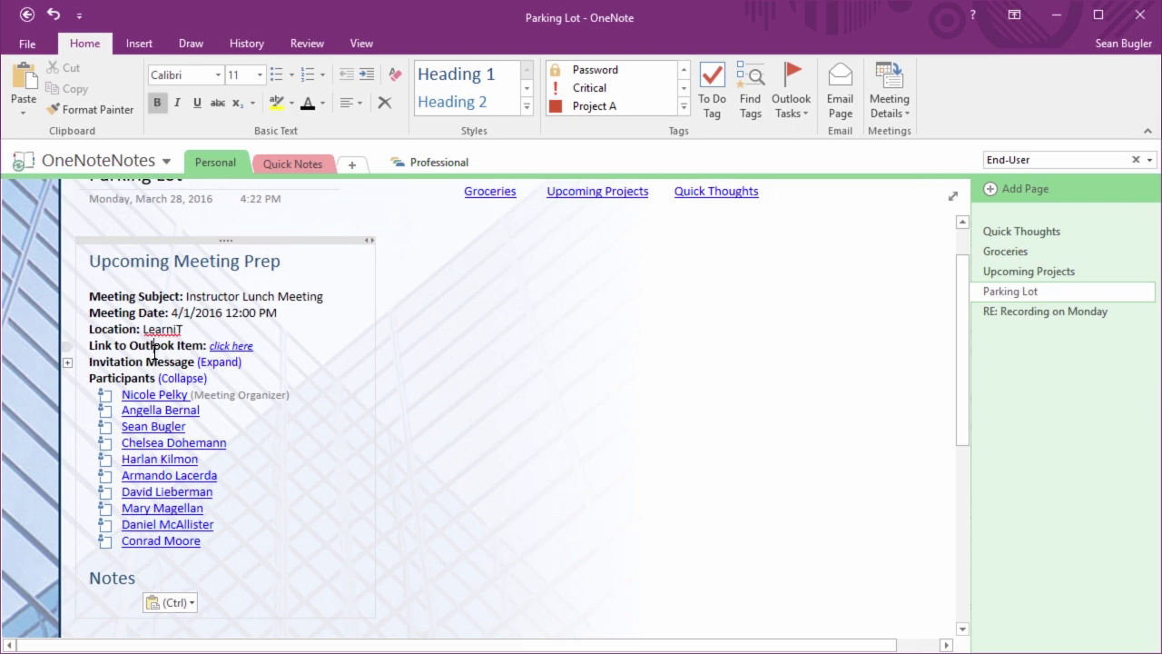
left_click(251, 355)
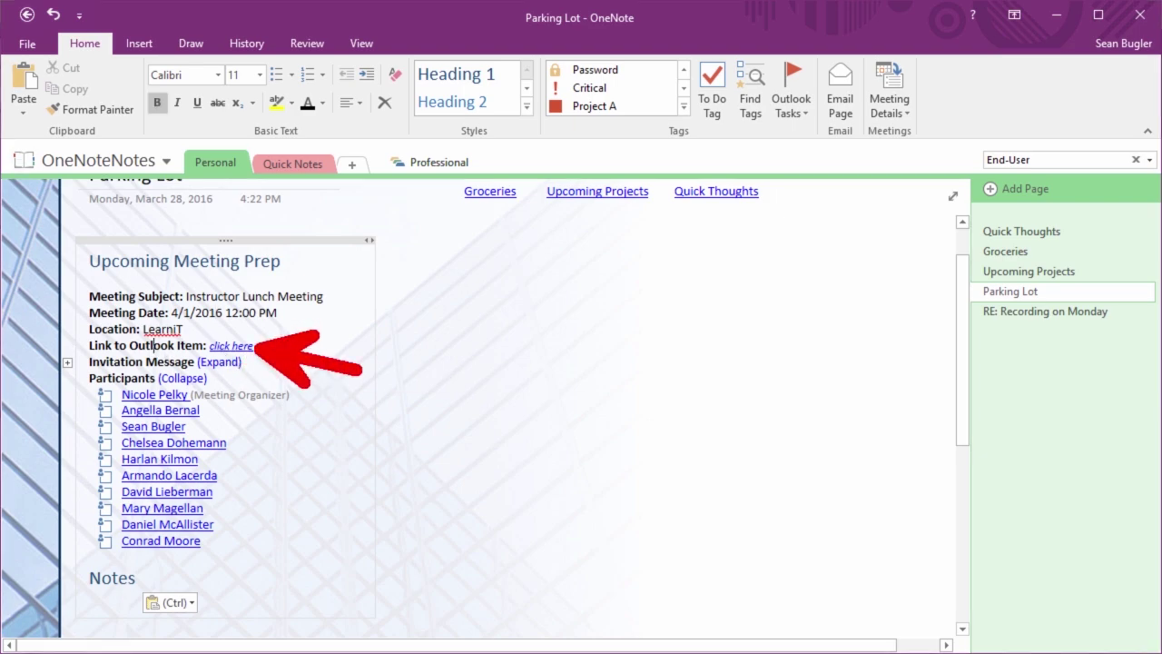
left_click(218, 363)
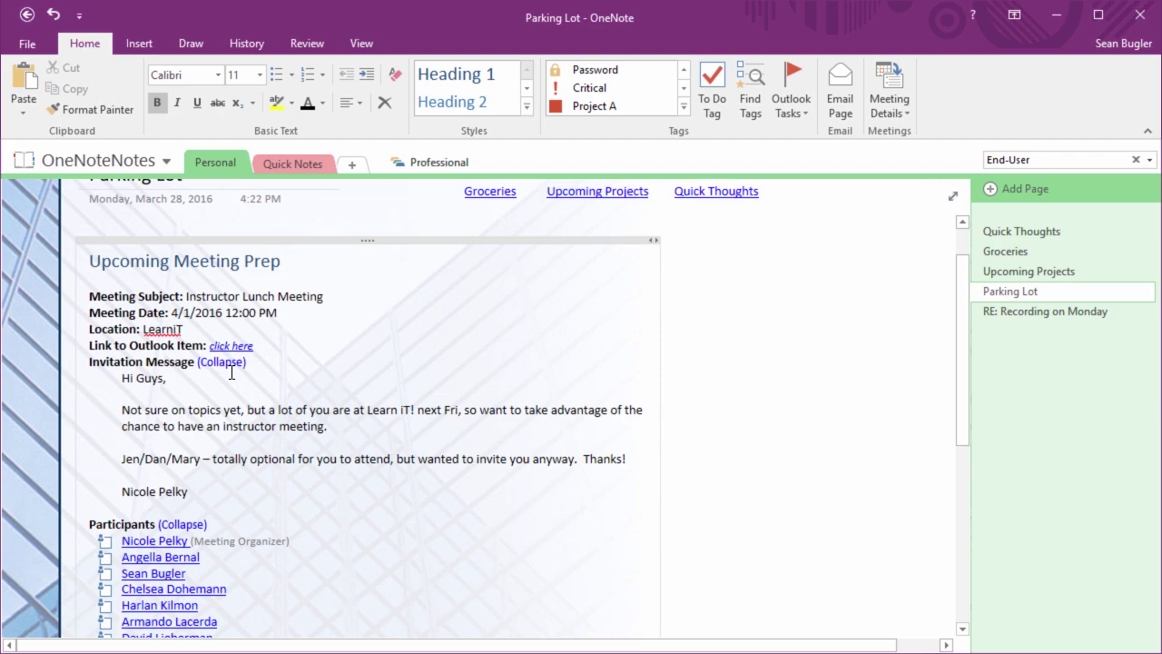
left_click(232, 363)
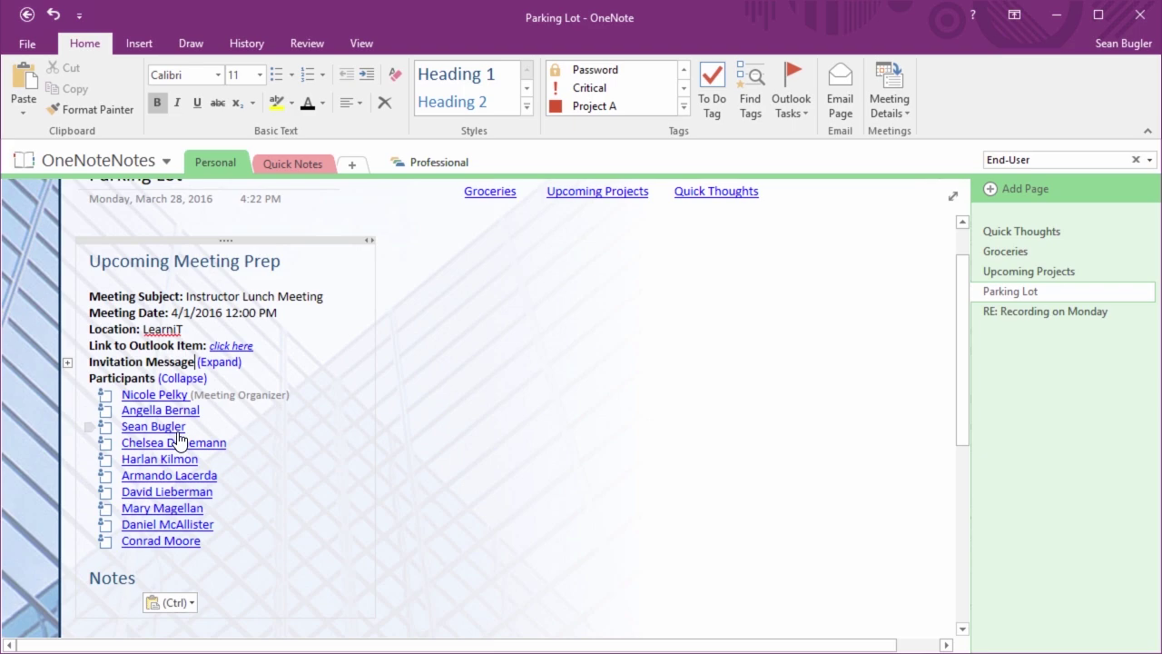
left_click(229, 537)
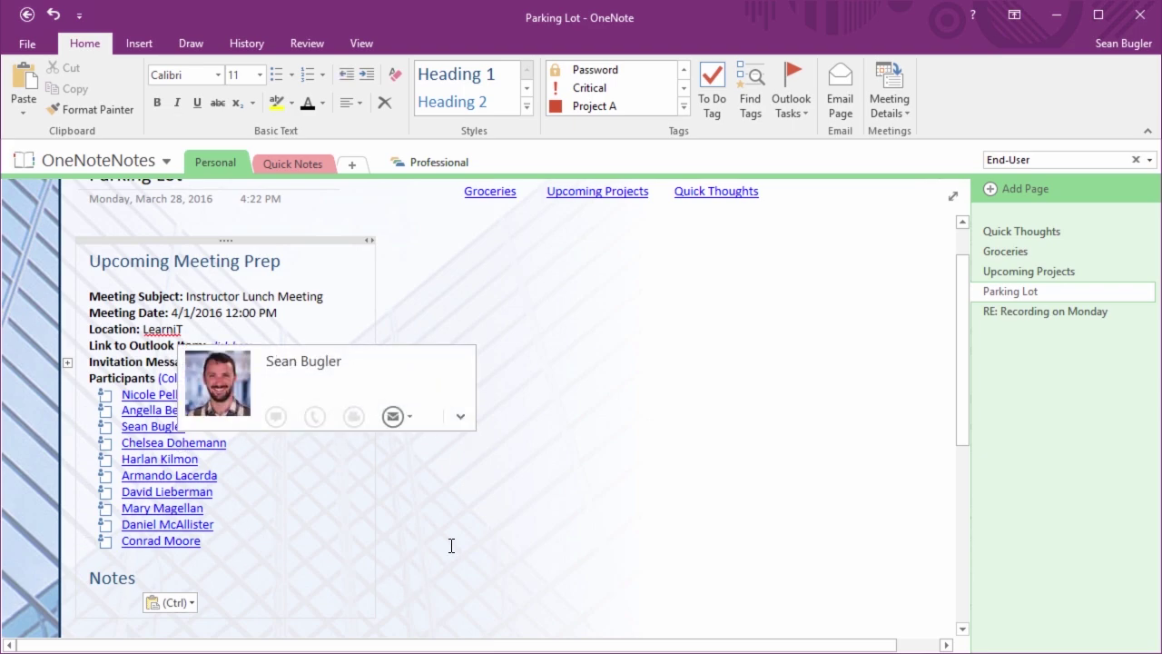
Tag the last participant line Critical and Project A, then collapse and re-expand Participants
left_click(599, 91)
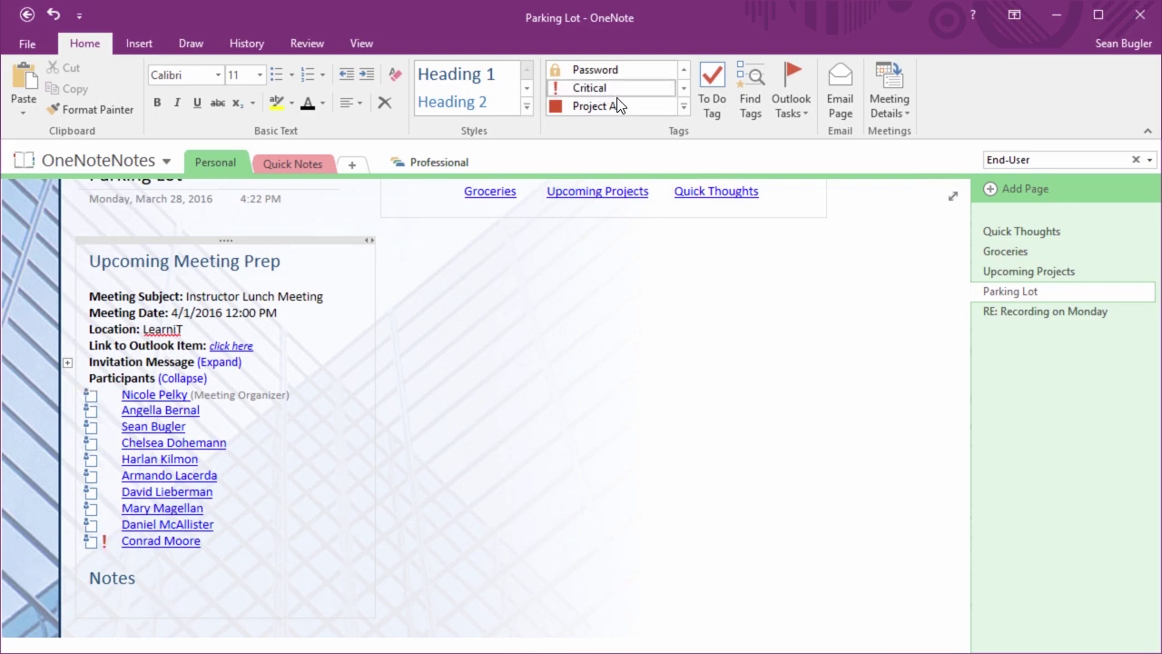
left_click(621, 111)
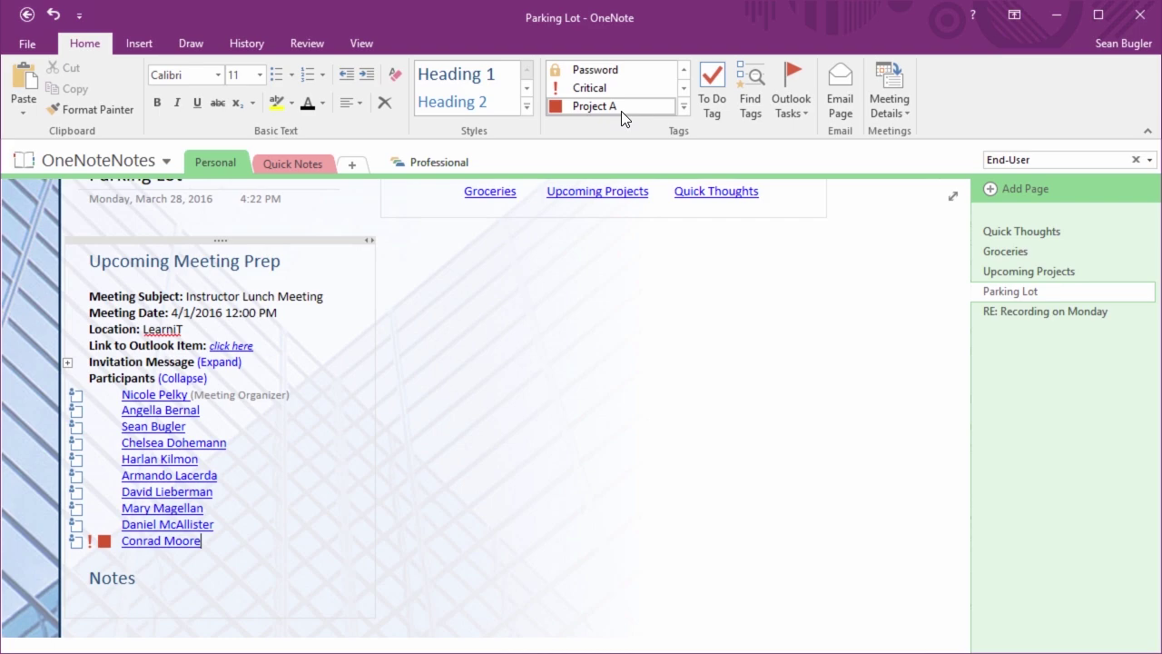
left_click(183, 380)
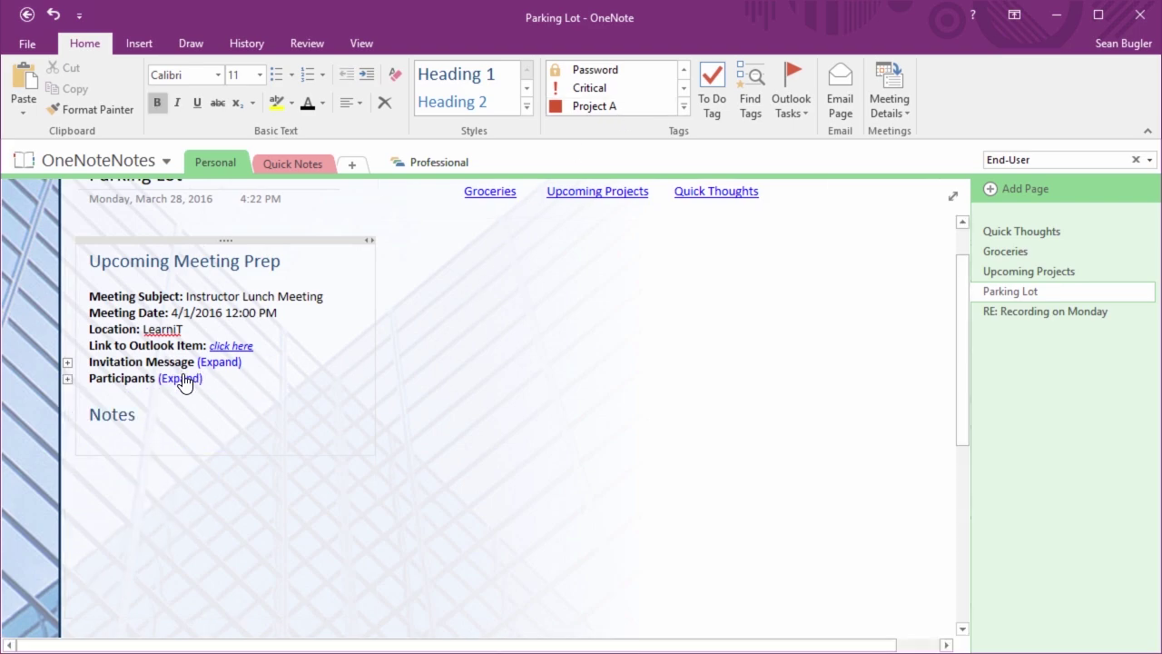
left_click(184, 381)
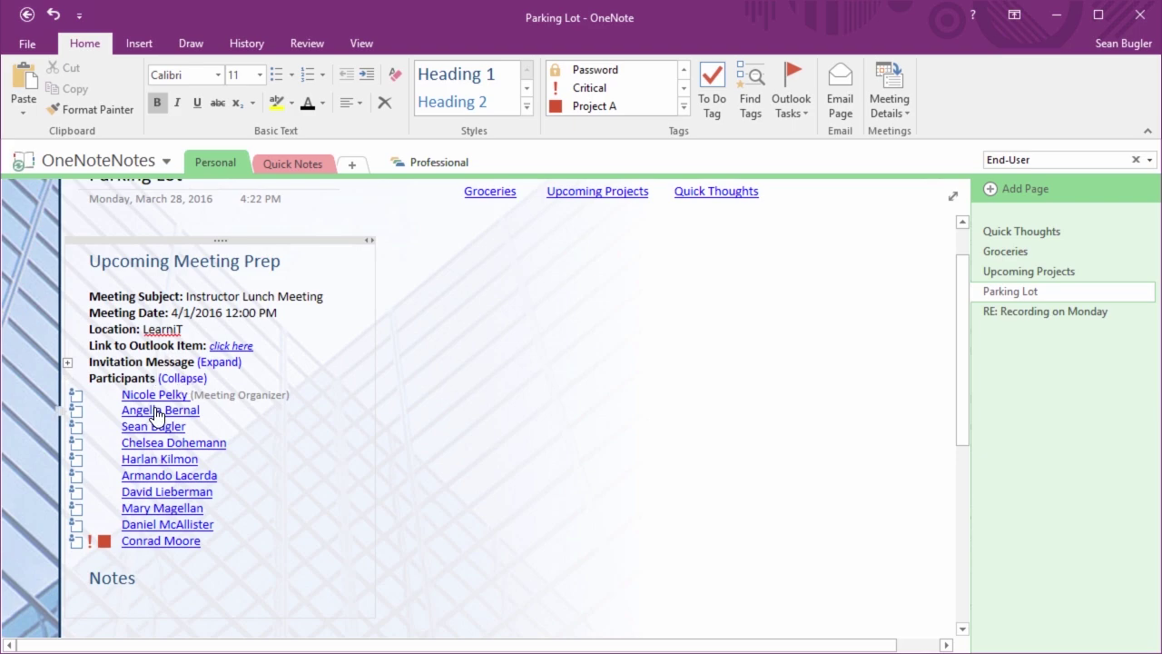
View a participant's e-mail options, then click off the note to dismiss the contact card
mouse_move(156, 414)
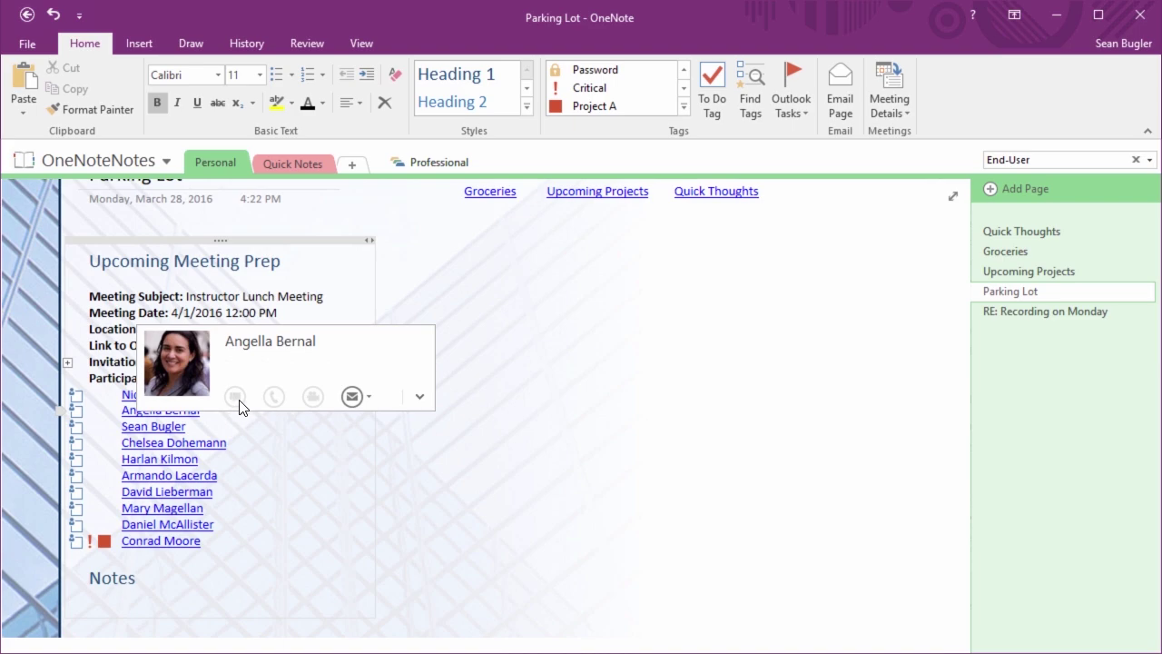
left_click(370, 397)
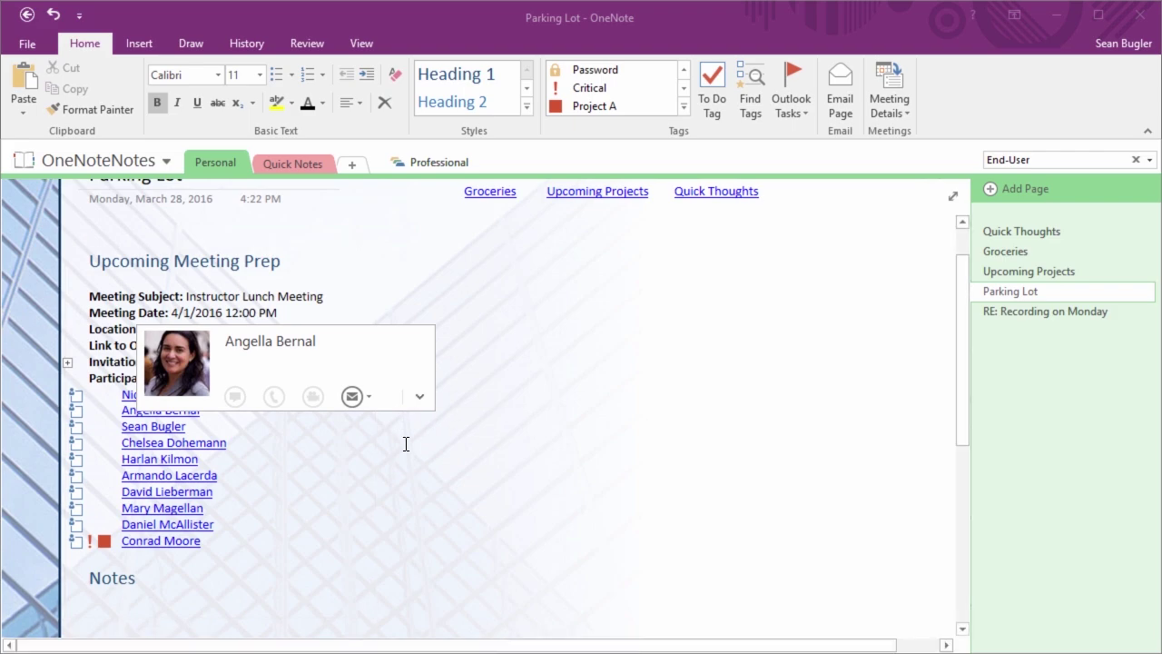
left_click(406, 447)
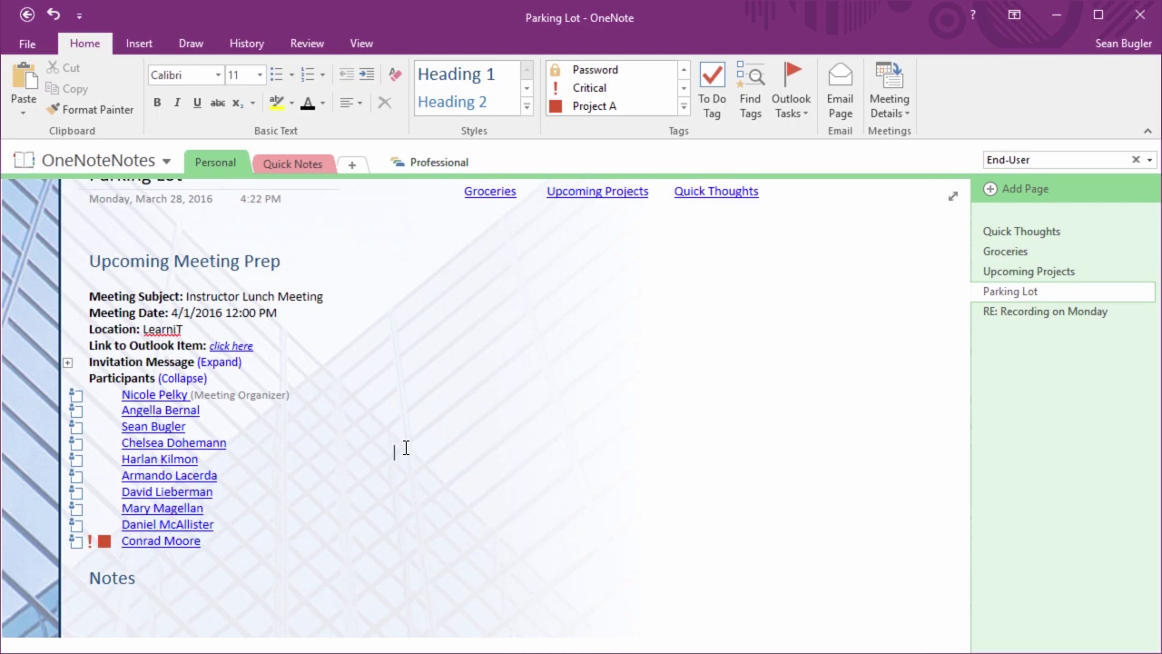
key("alt+Tab")
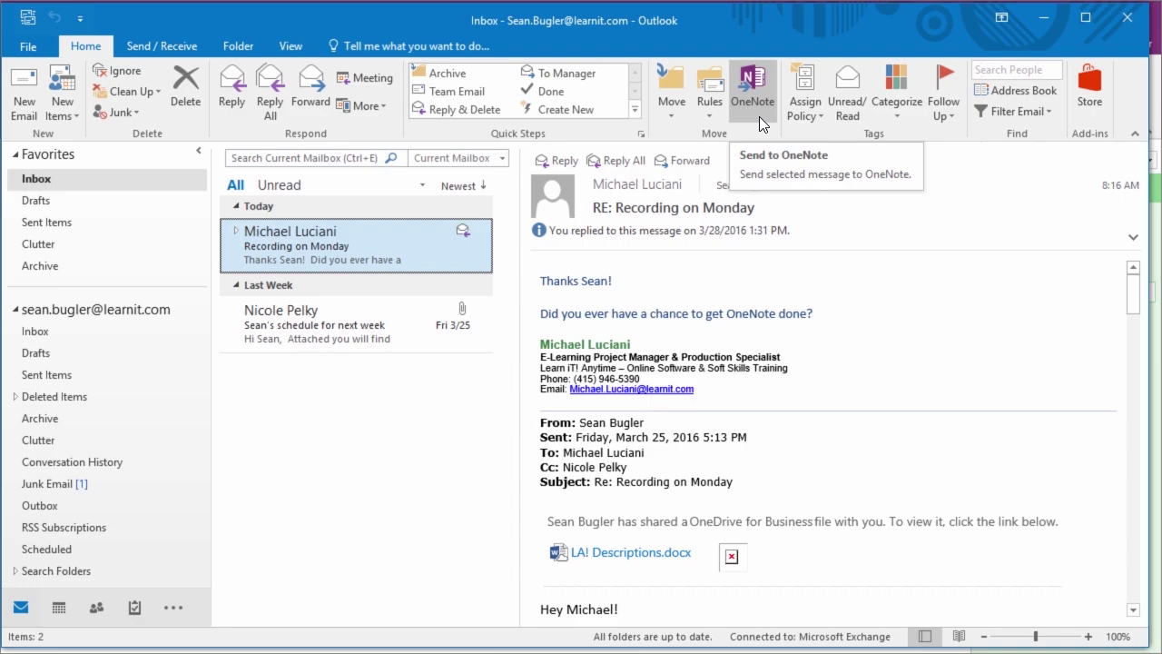
left_click(759, 116)
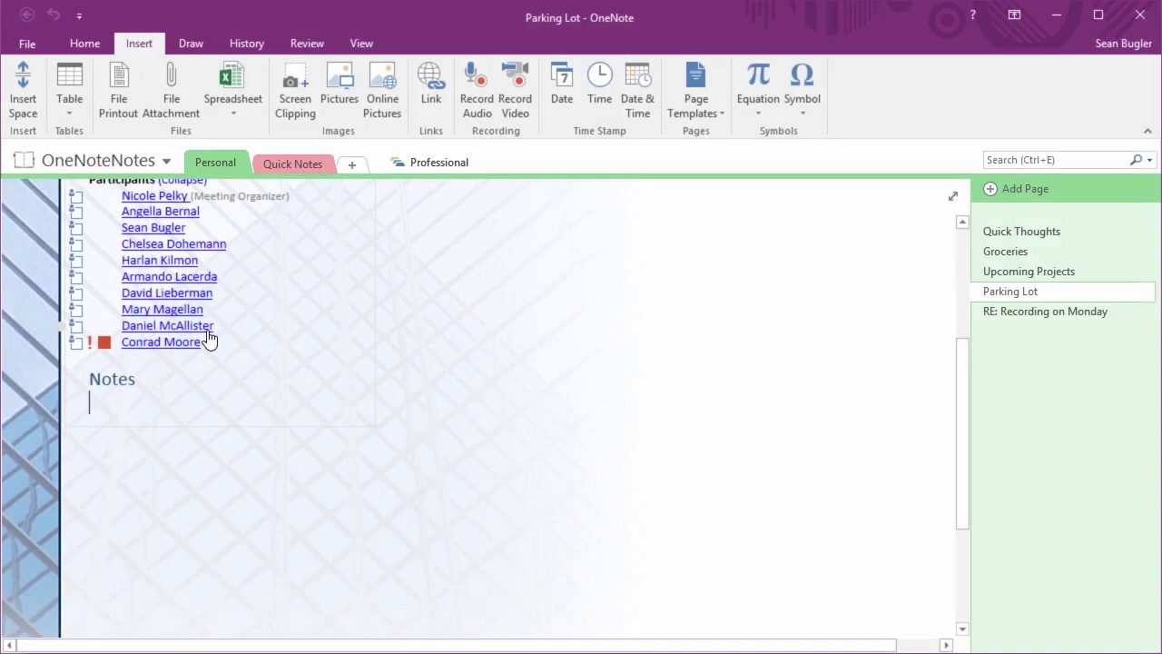
scroll(209, 337, "up", 5)
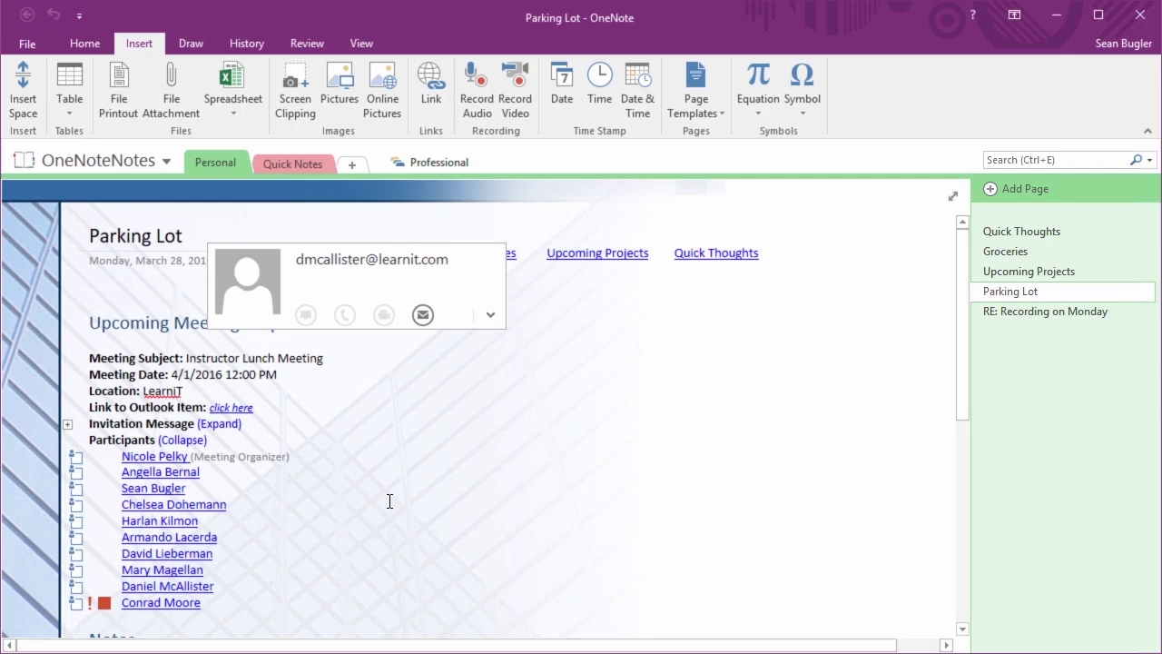
left_click(254, 391)
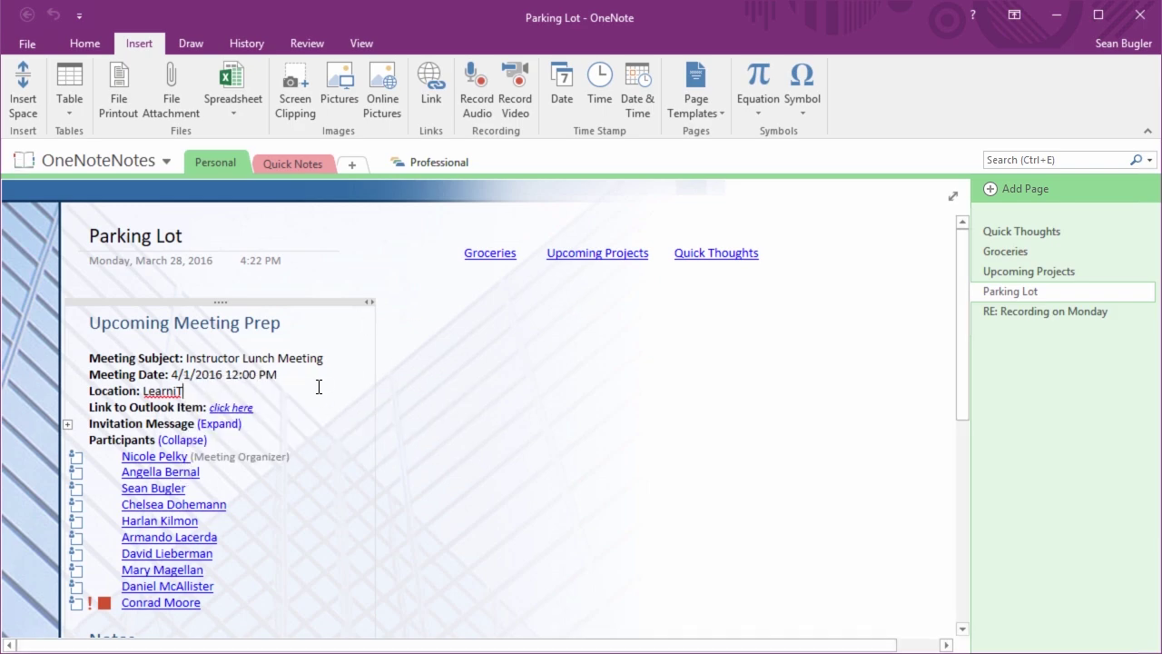
scroll(318, 387, "down", 3)
left_click(143, 332)
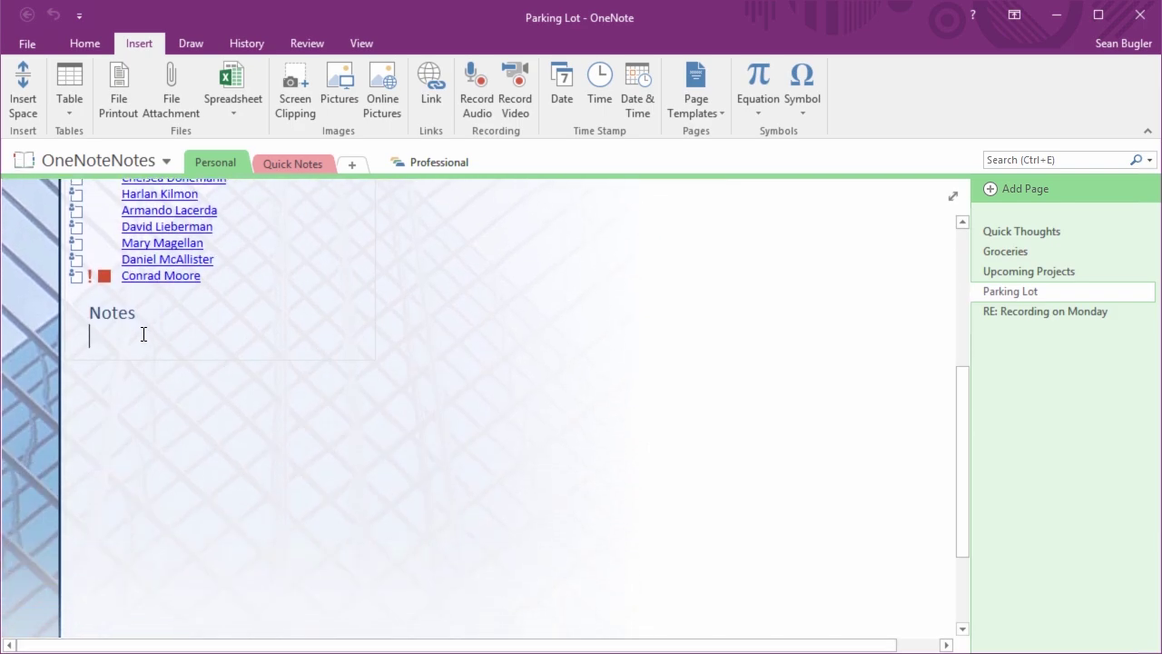
scroll(143, 333, "up", 3)
scroll(143, 334, "down", 2)
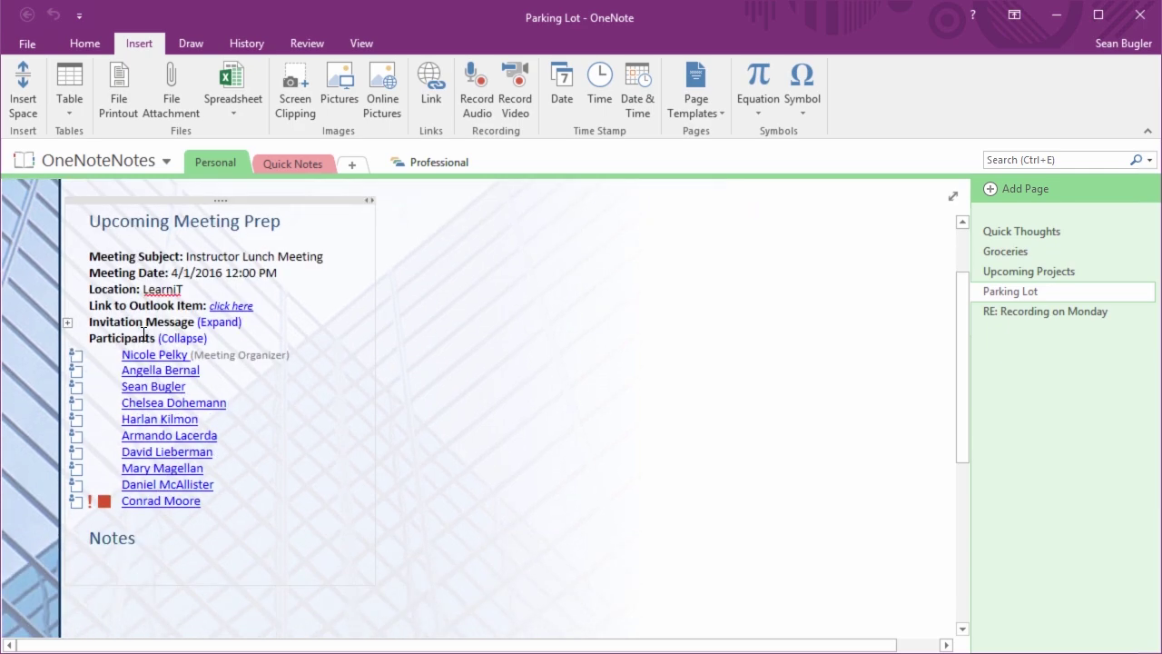
mouse_move(142, 447)
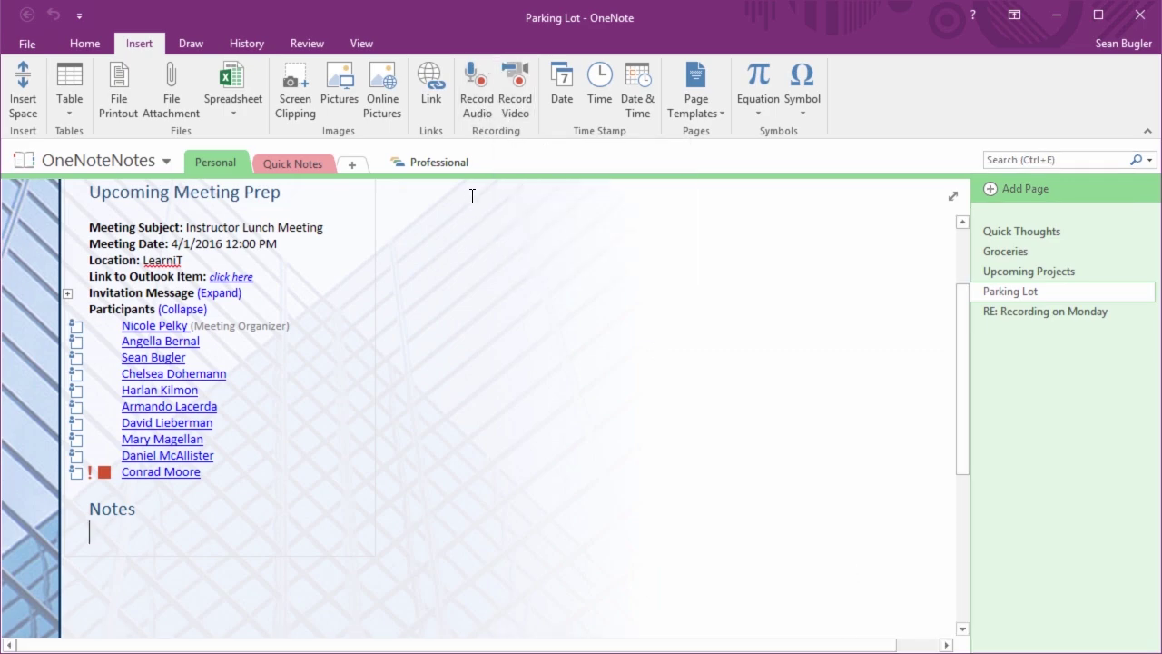
Record a roughly 33-second audio clip under the Notes heading, then stop recording
left_click(476, 108)
left_click(473, 117)
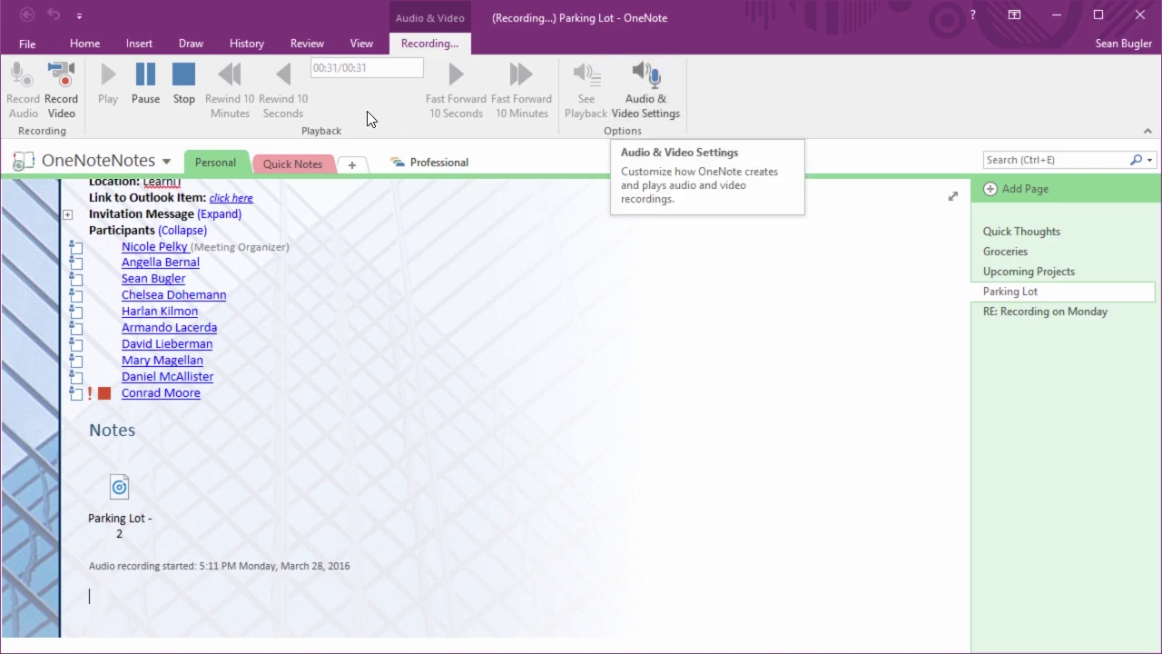
left_click(184, 84)
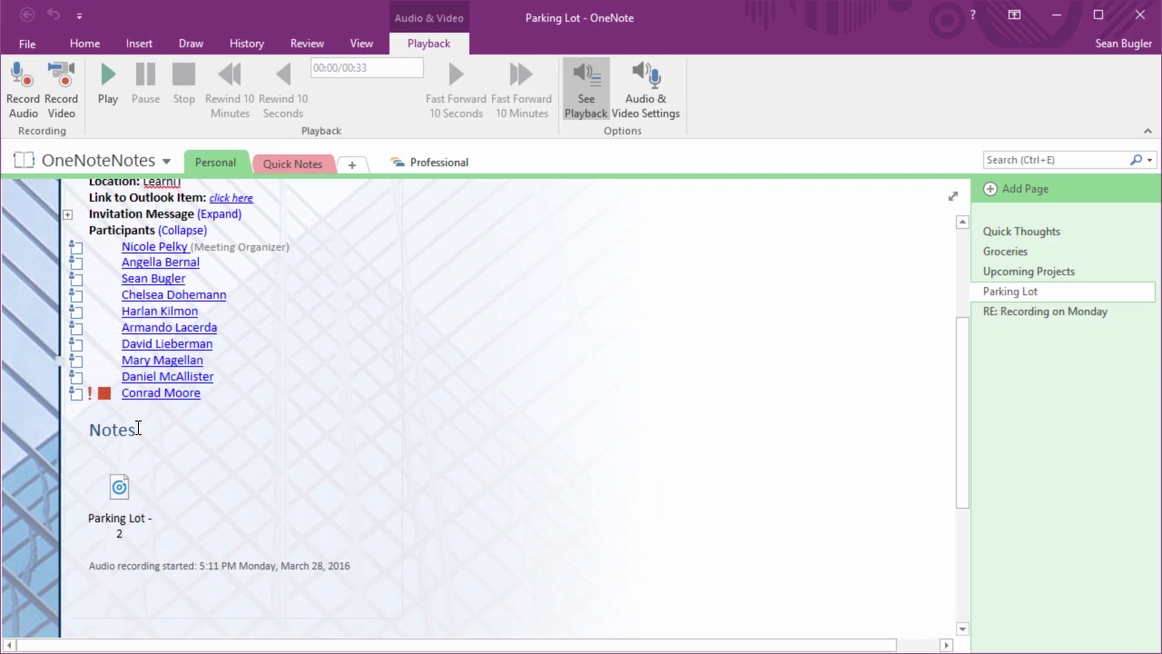
Play and stop the Parking Lot - 2 recording, then open Audio & Video Settings
mouse_move(118, 479)
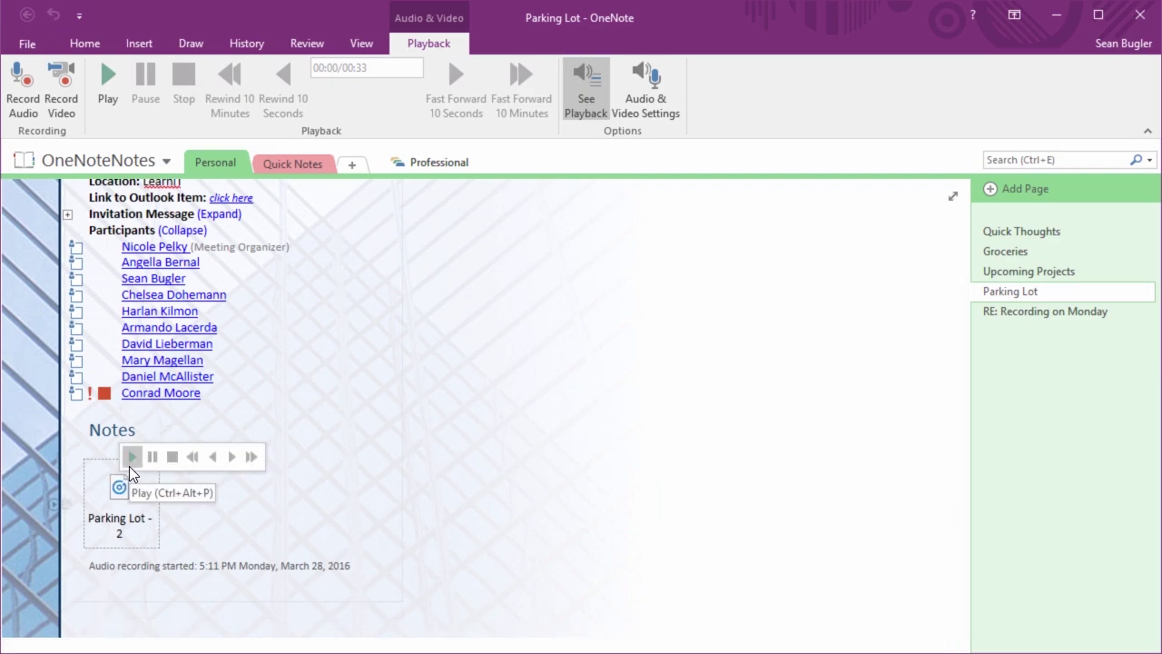
left_click(110, 83)
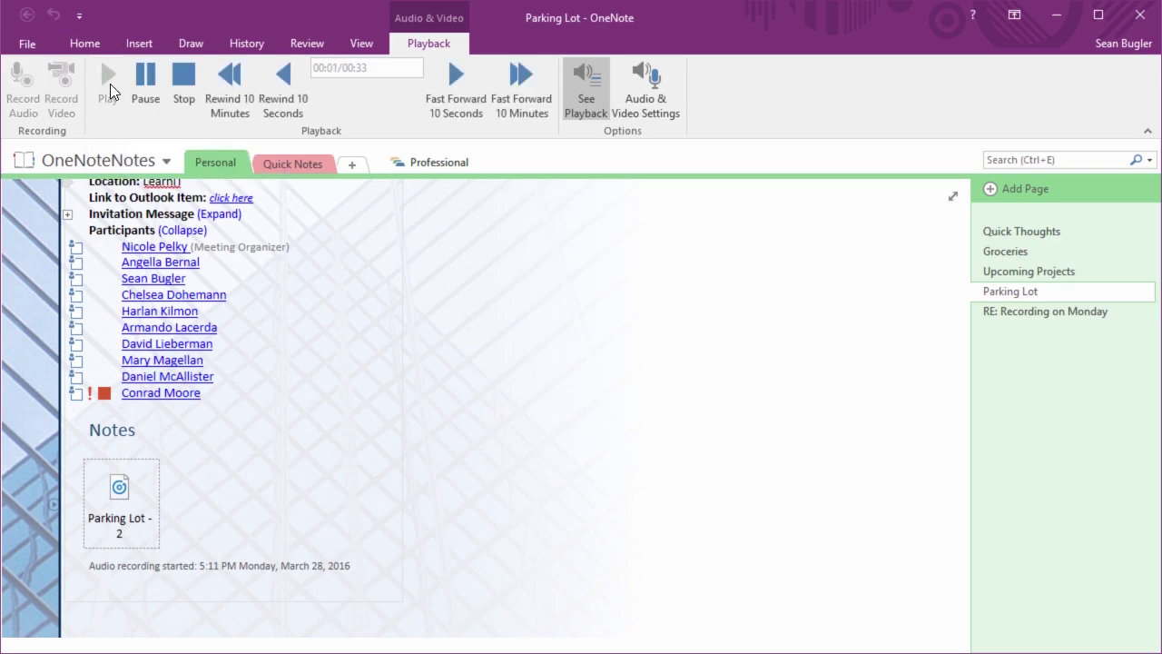
left_click(178, 84)
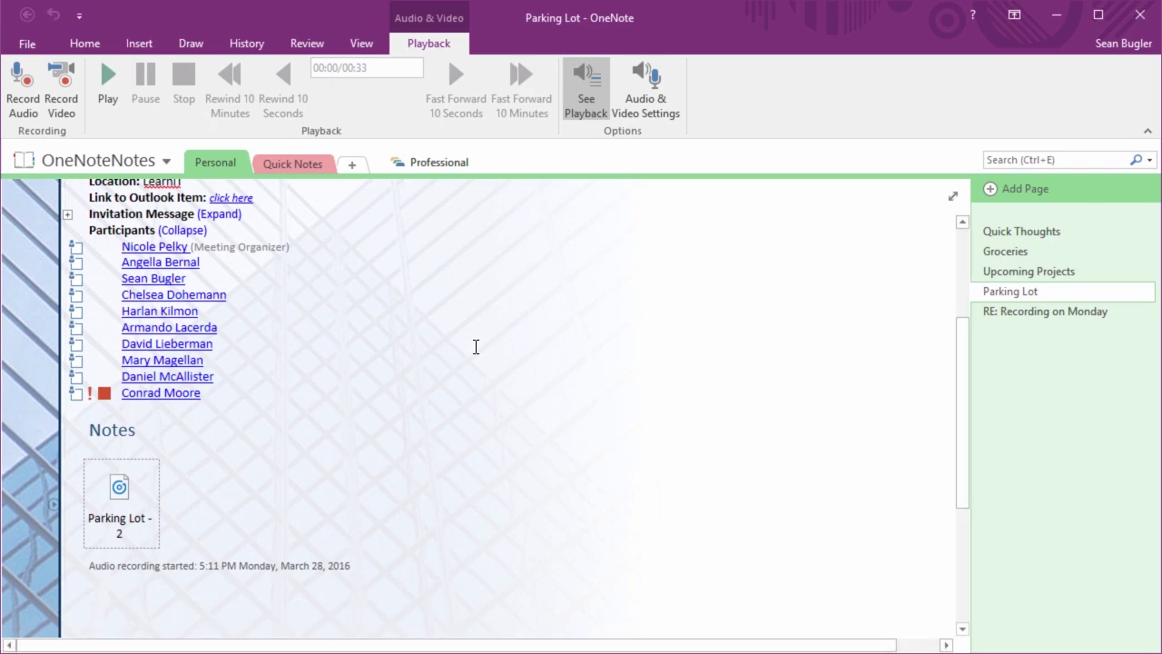
left_click(656, 100)
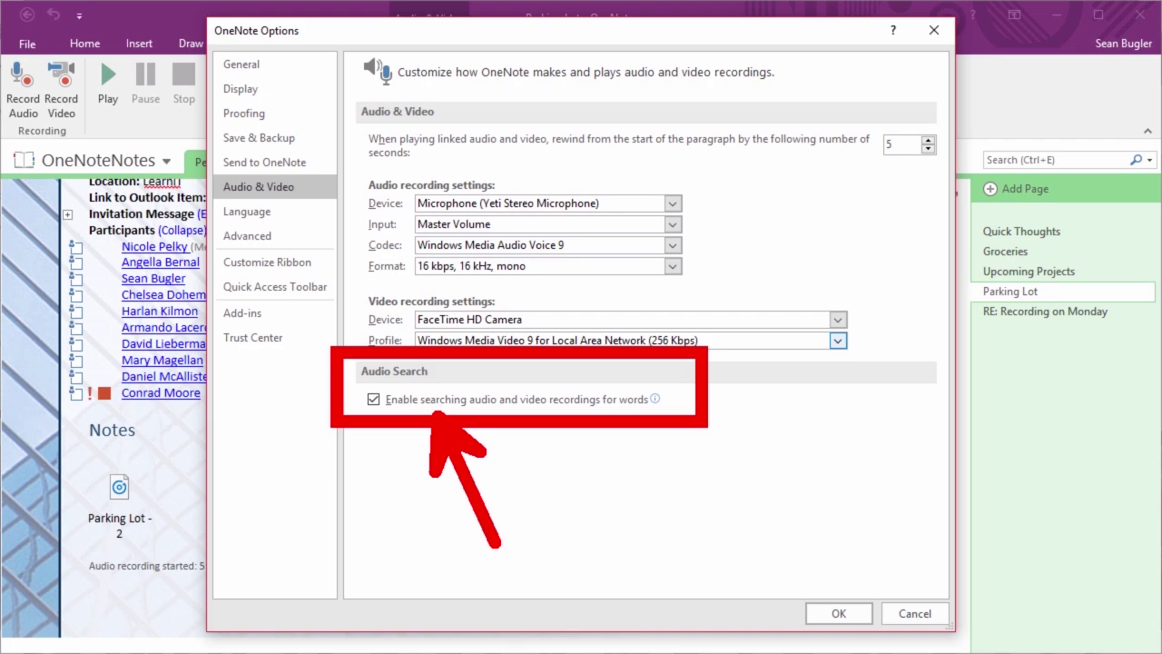
Keep audio search enabled and close OneNote Options with OK
left_click(839, 613)
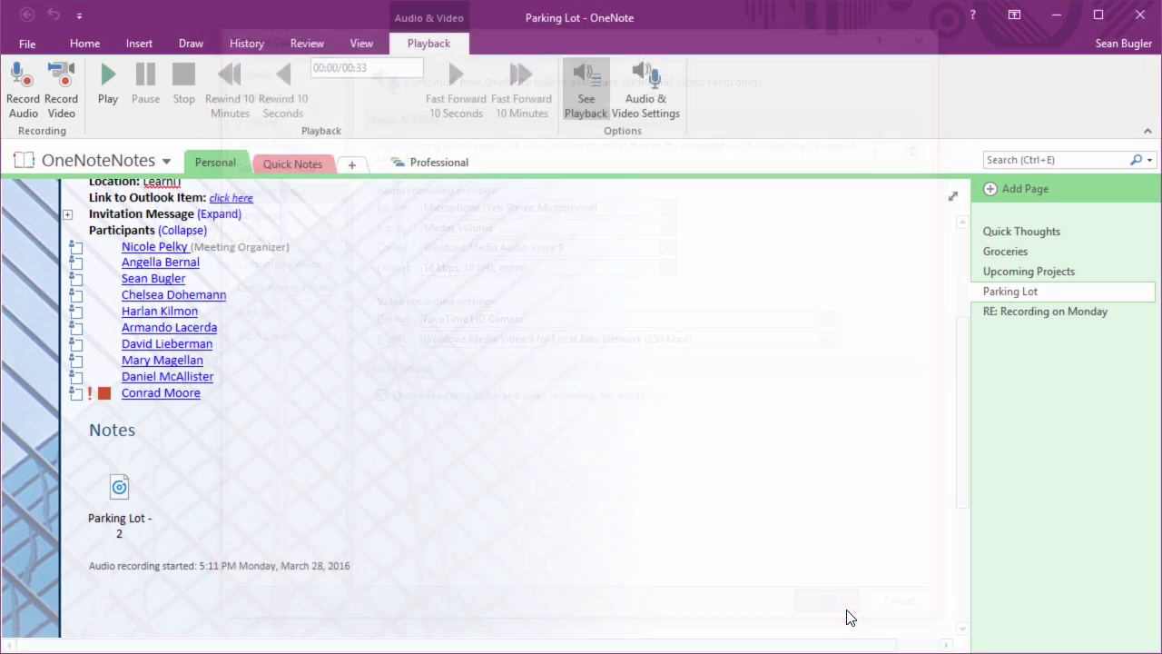
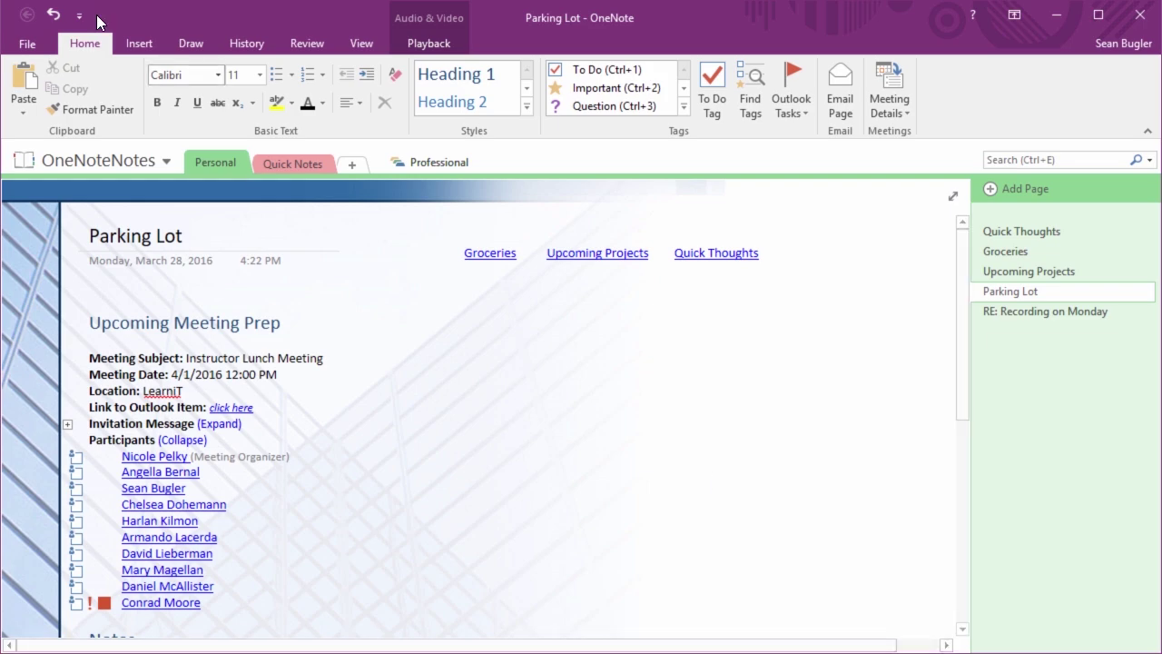
Preview the Parking Lot page's printout: current page, Letter paper, portrait orientation
left_click(34, 43)
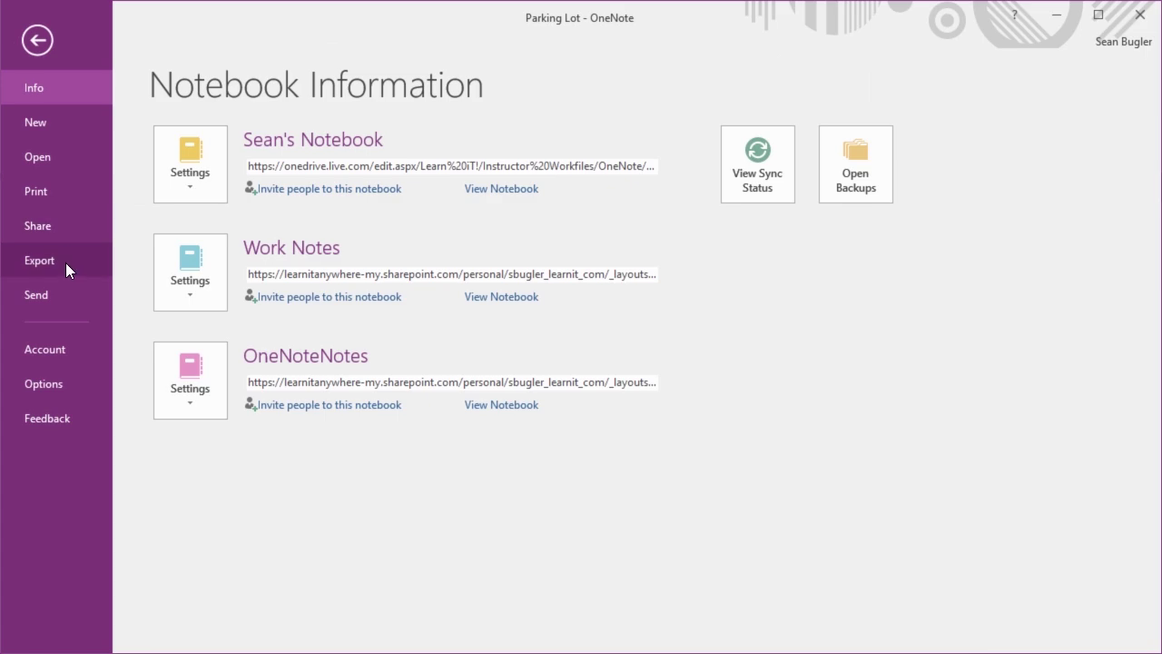
left_click(73, 199)
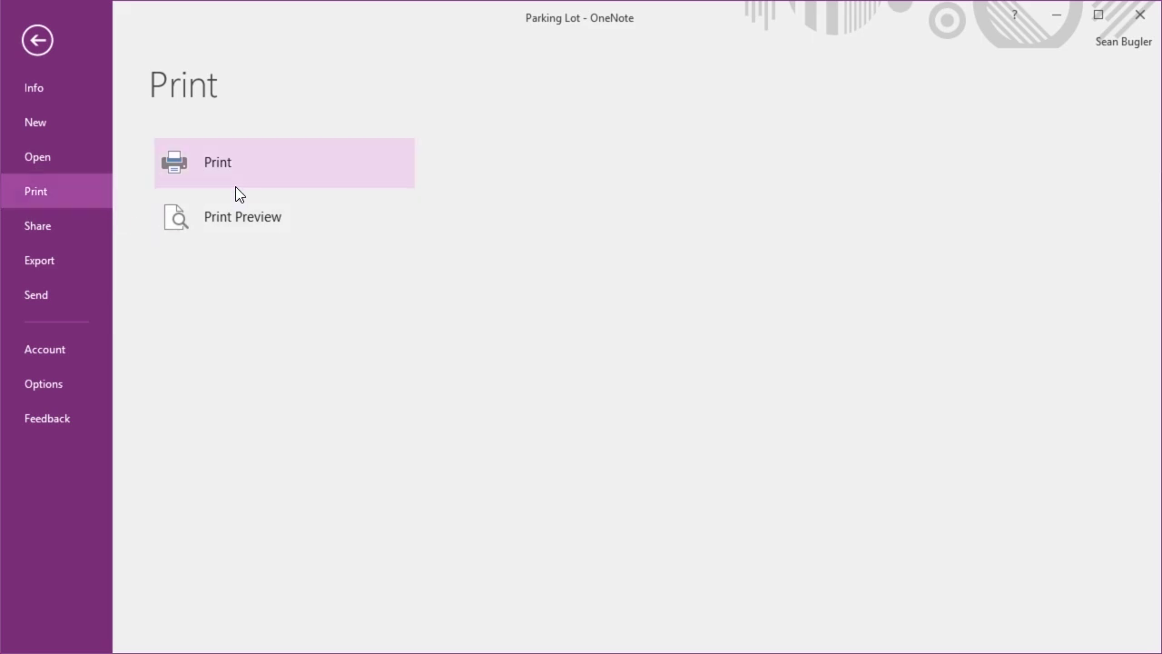
left_click(228, 216)
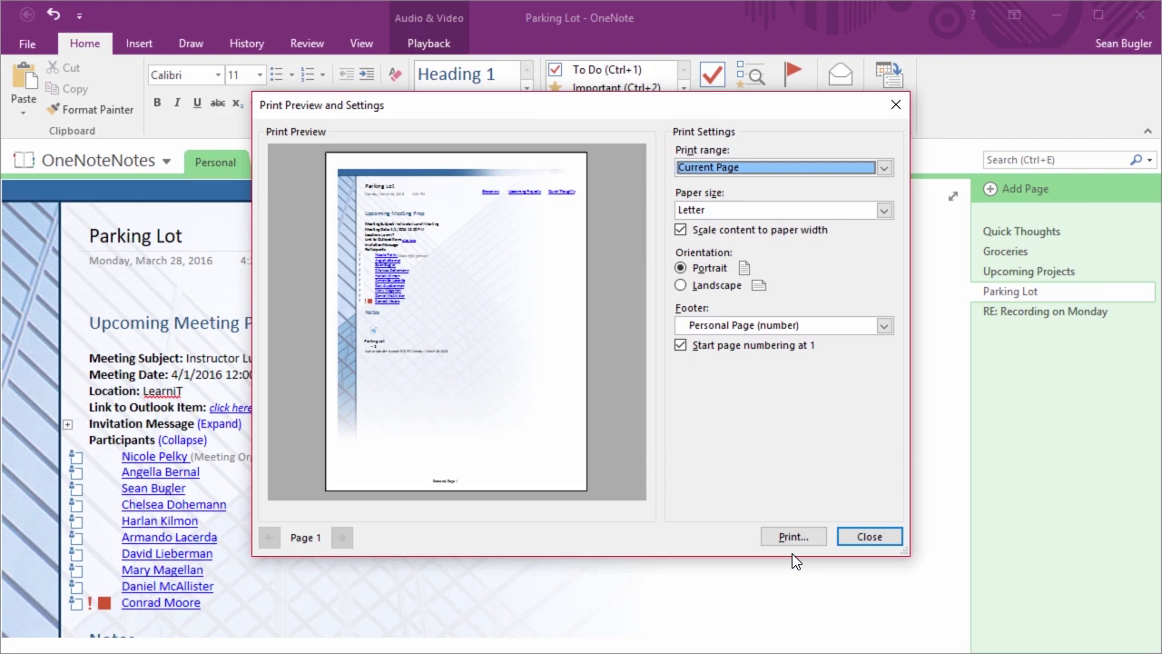
Close the Print Preview and Settings dialog without printing the Parking Lot page
left_click(858, 537)
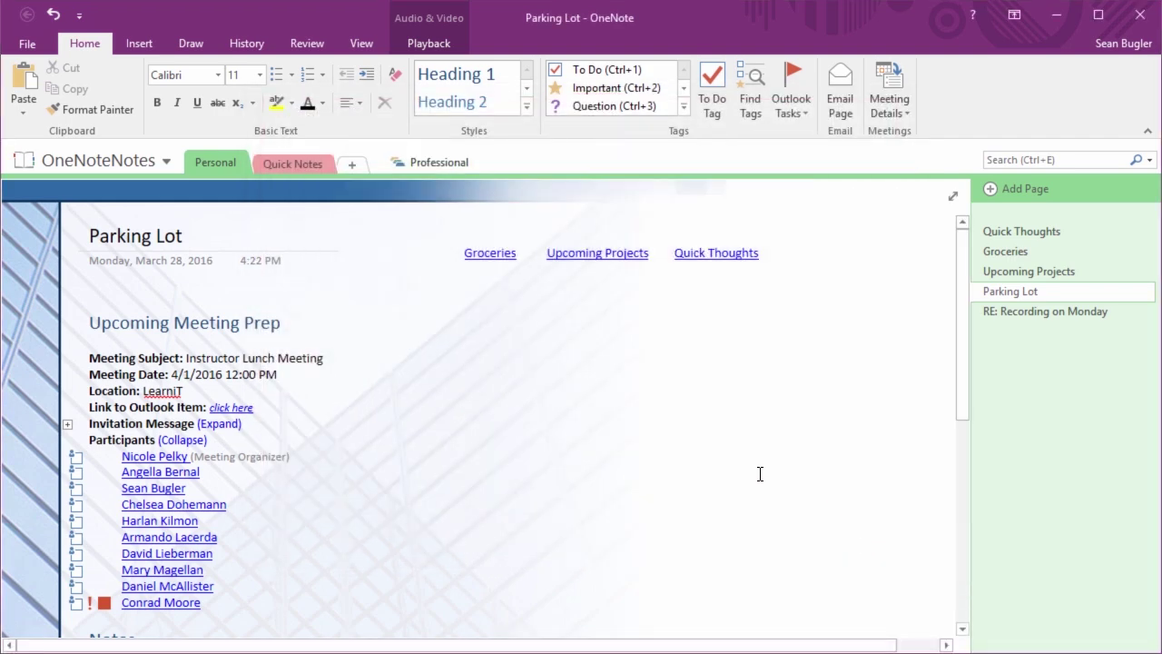
left_click(26, 45)
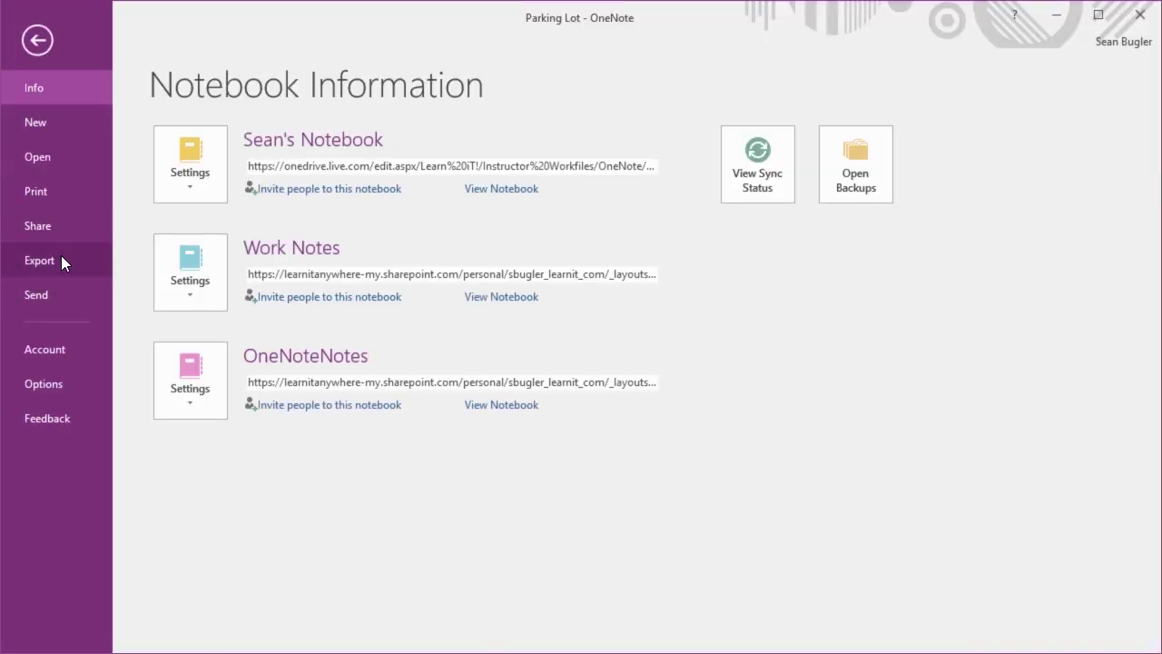
left_click(74, 308)
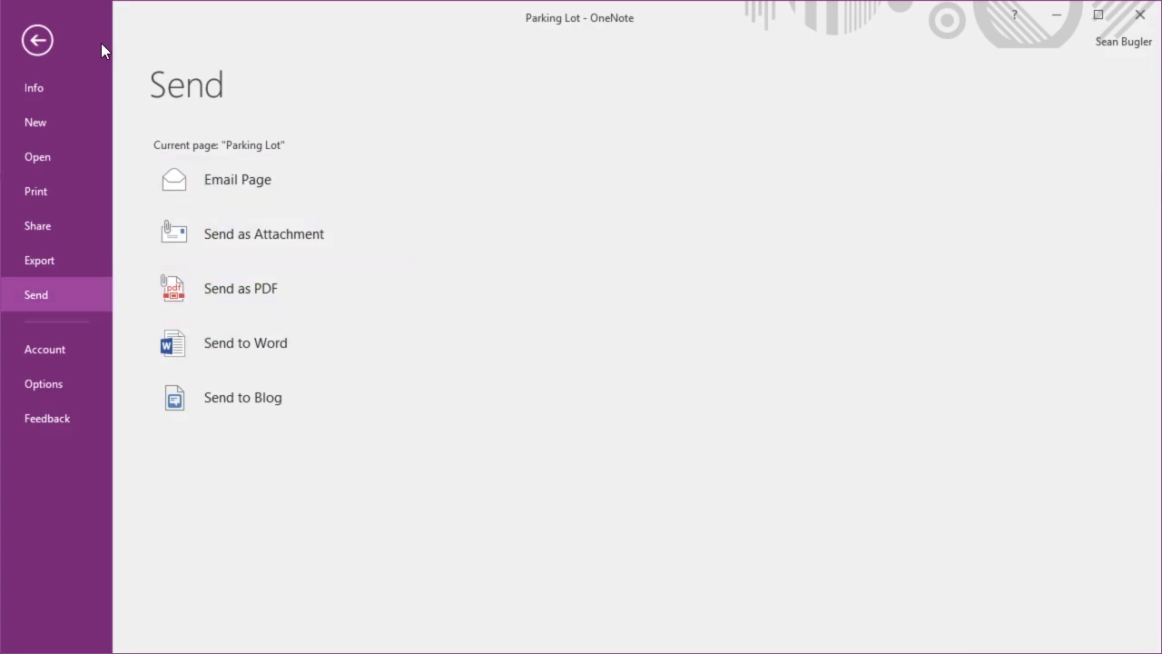
left_click(37, 40)
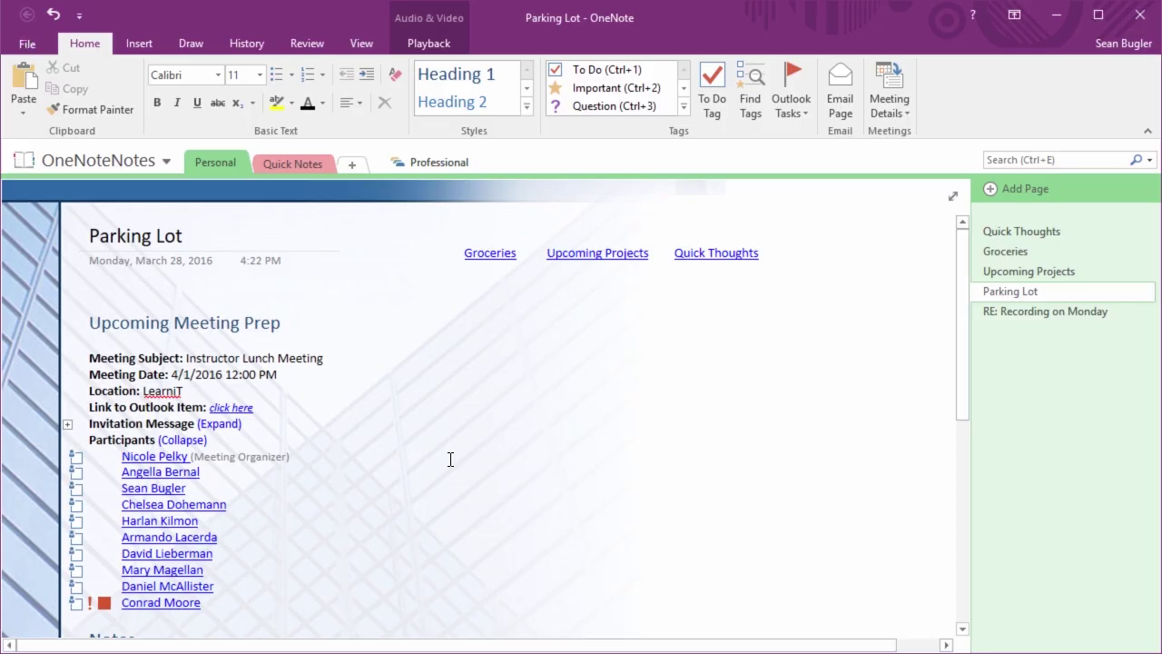